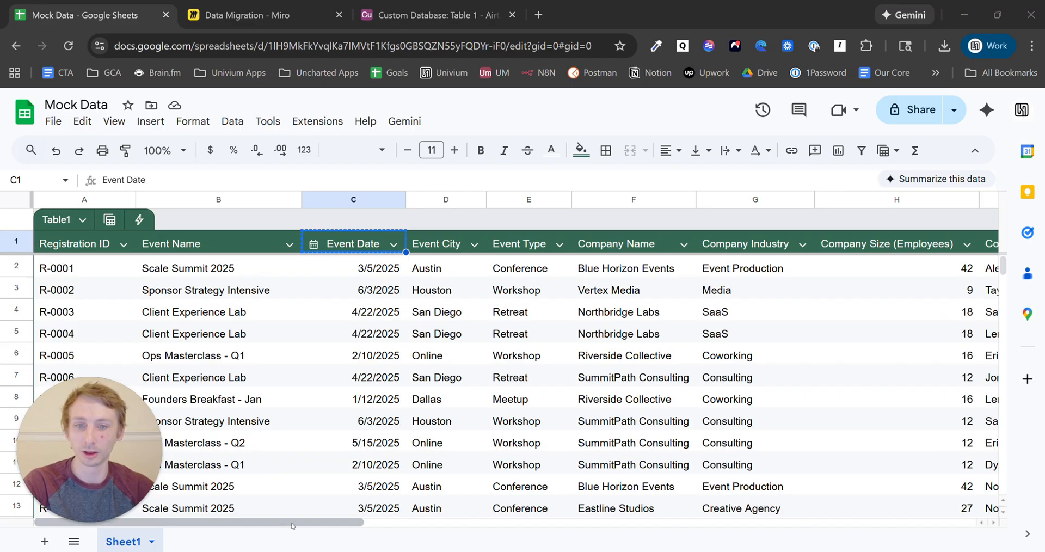
# - Widen column T (Registration Date) so its dates show instead of hashes
pyautogui.moveTo(301, 523); pyautogui.dragTo(830, 531)
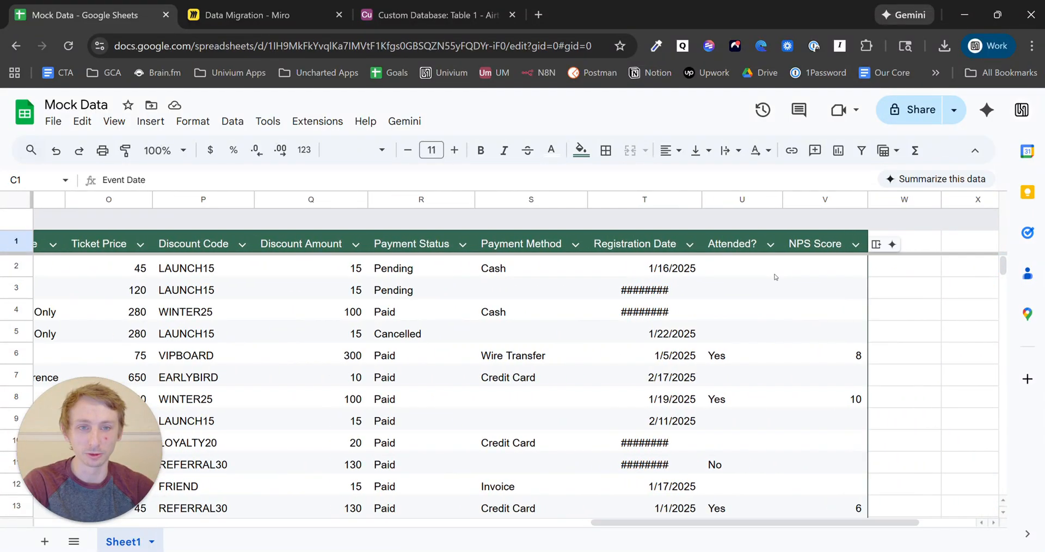
pyautogui.moveTo(701, 201); pyautogui.dragTo(735, 201)
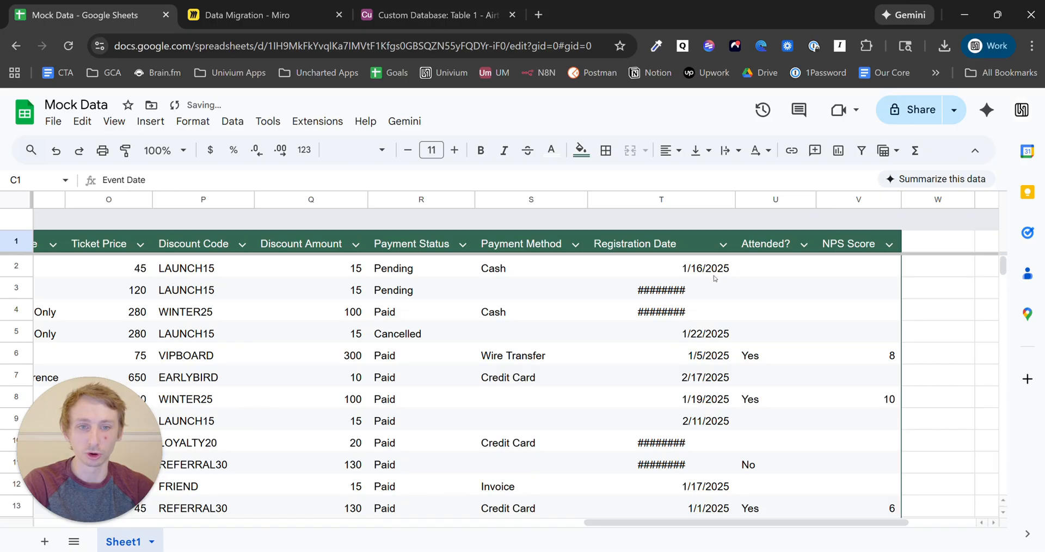
pyautogui.click(710, 293)
pyautogui.doubleClick(709, 293)
pyautogui.click(714, 314)
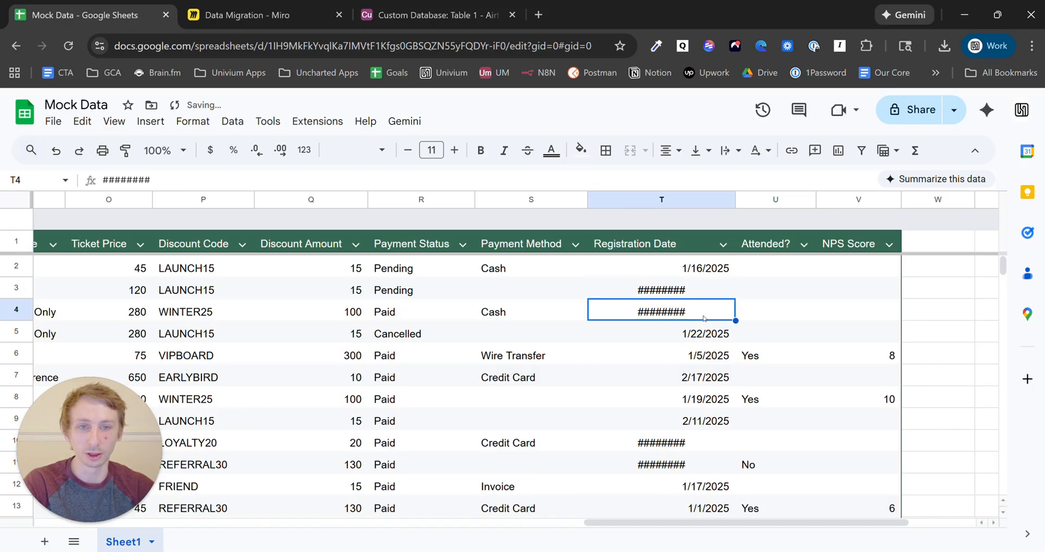
pyautogui.doubleClick(703, 309)
pyautogui.click(705, 340)
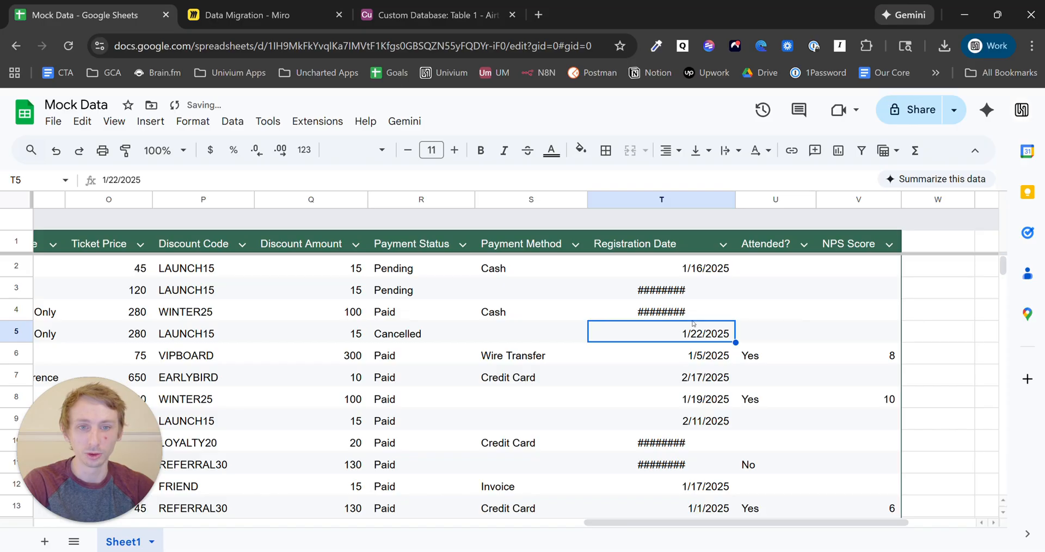
pyautogui.click(712, 307)
pyautogui.click(712, 297)
pyautogui.scroll(-7, 708, 368)
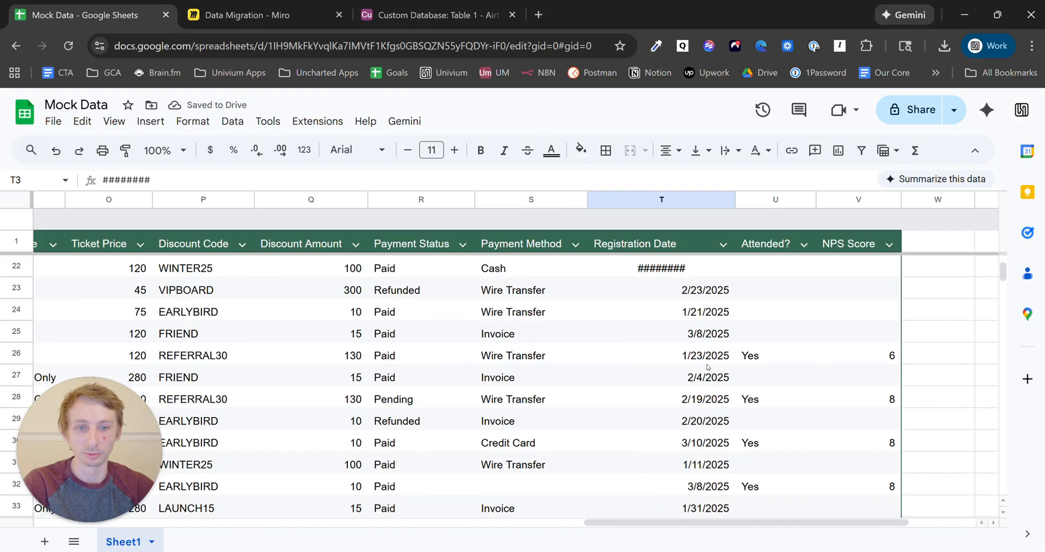
pyautogui.scroll(-3, 708, 368)
pyautogui.scroll(15, 708, 368)
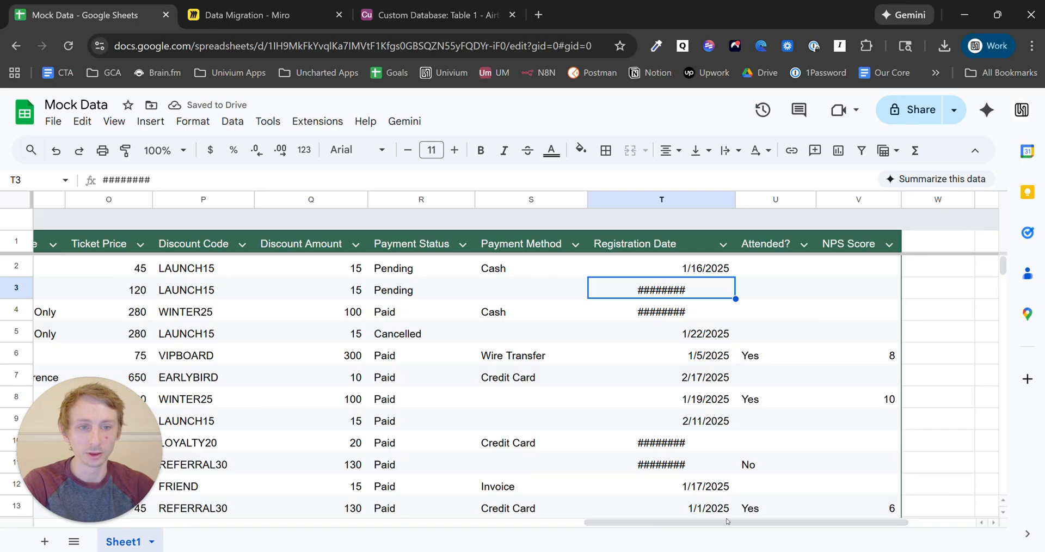
pyautogui.moveTo(727, 522); pyautogui.dragTo(170, 517)
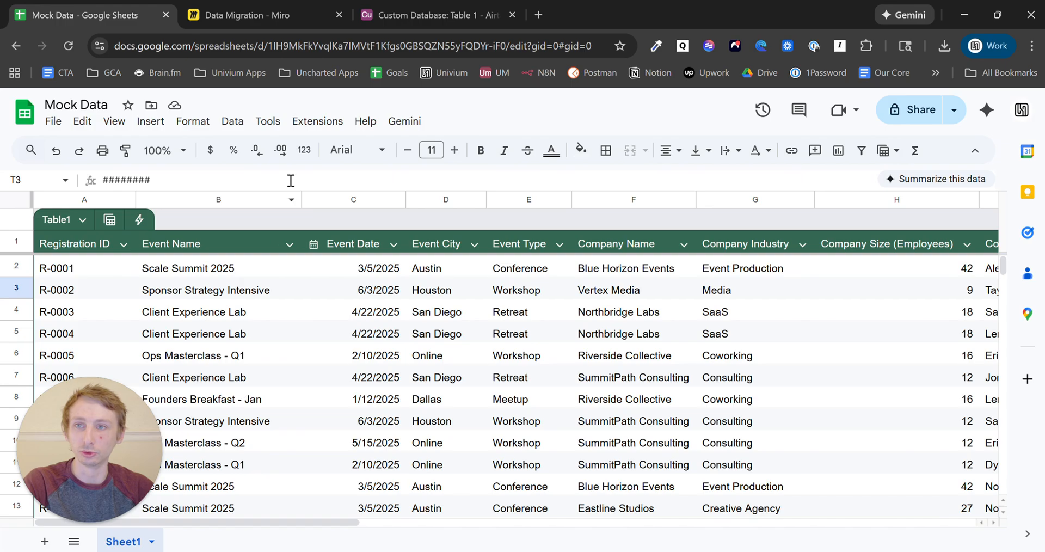
# - Copy the headers and first five rows of columns A–L (A1:L6) from the Mock Data sheet
pyautogui.click(67, 243)
pyautogui.moveTo(67, 243); pyautogui.dragTo(928, 354)
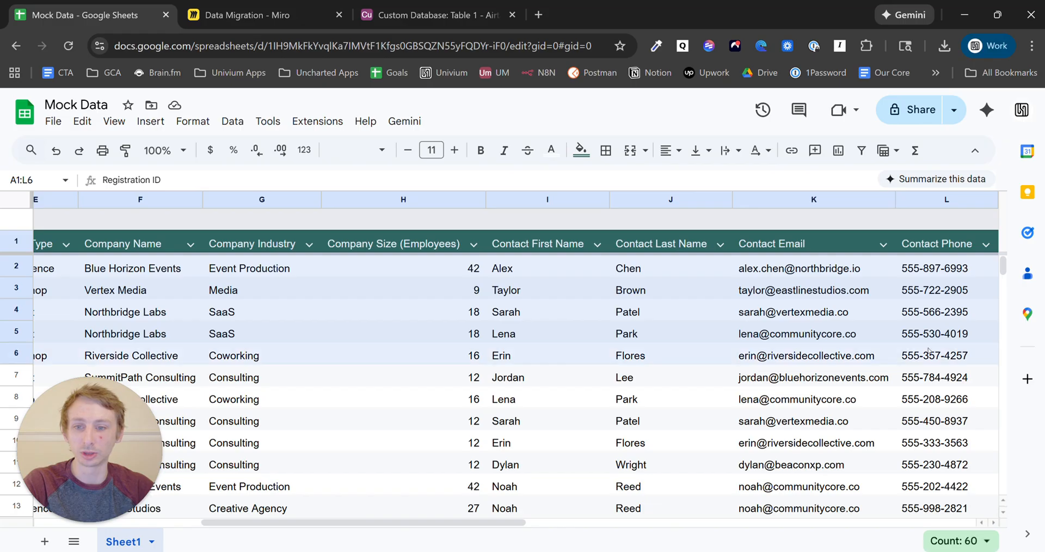
pyautogui.hotkey('ctrl', 'c')
pyautogui.click(435, 15)
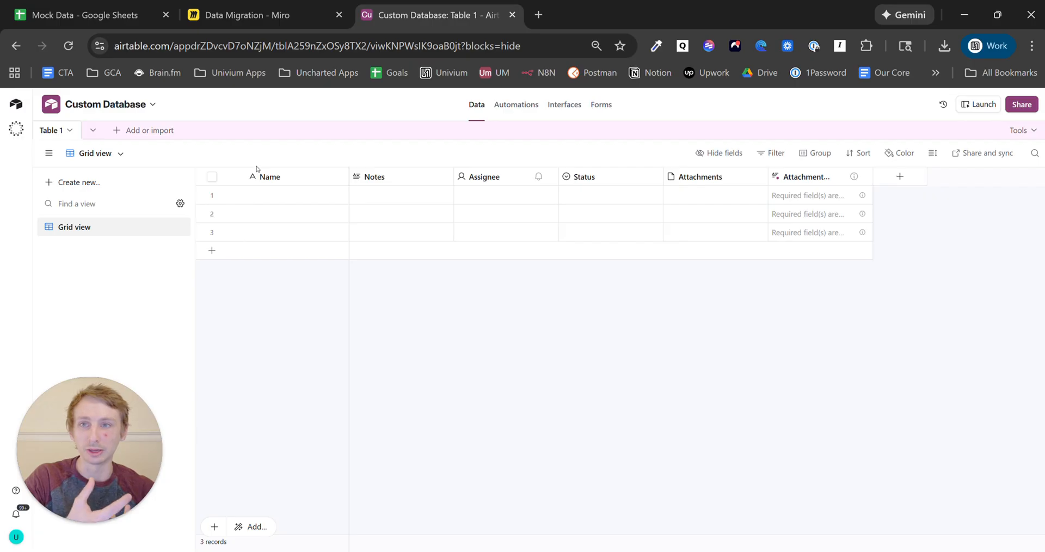
pyautogui.hotkey('ctrl', '1')
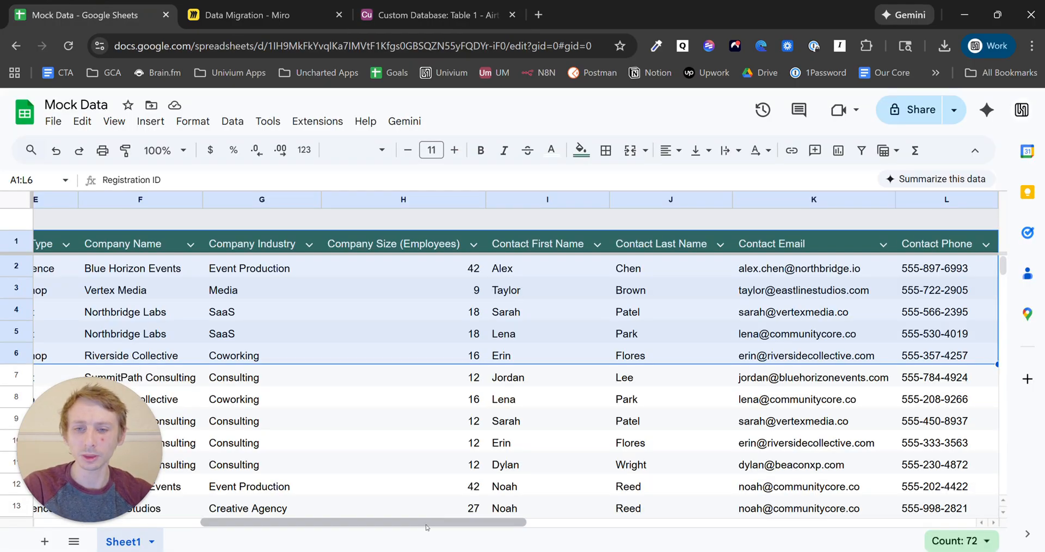
pyautogui.moveTo(429, 523); pyautogui.dragTo(256, 521)
pyautogui.click(129, 270)
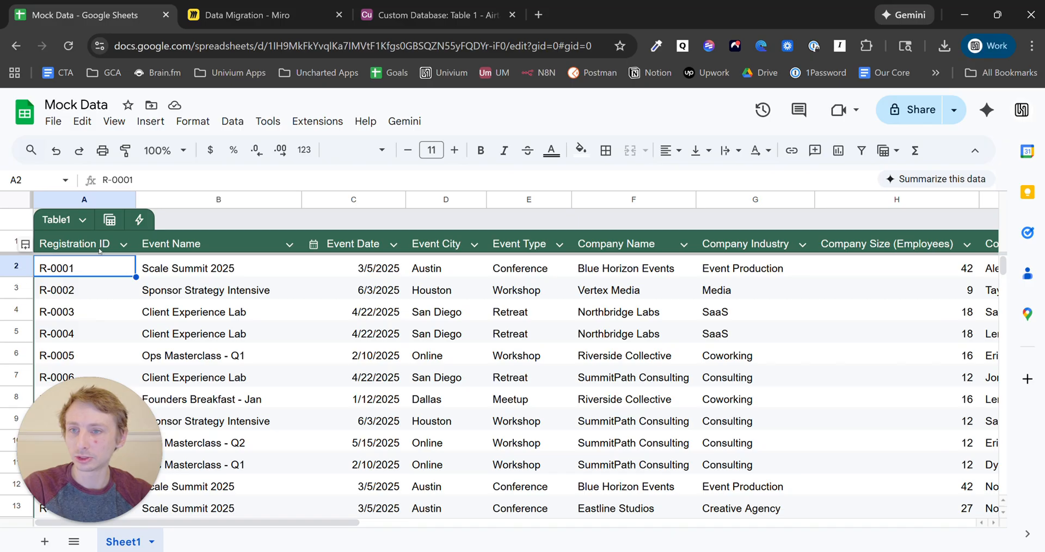
pyautogui.click(112, 244)
pyautogui.click(197, 245)
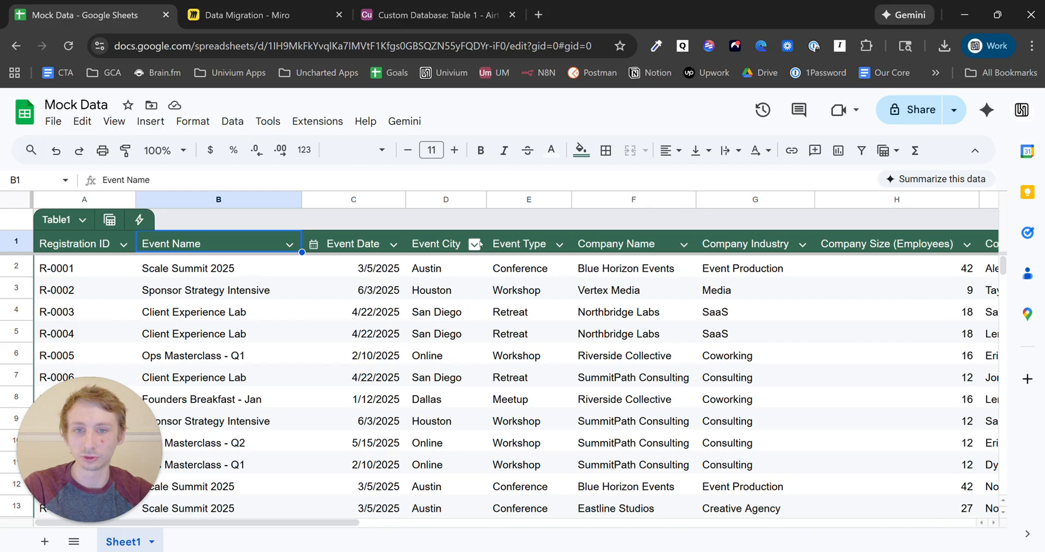
pyautogui.click(522, 243)
pyautogui.click(616, 243)
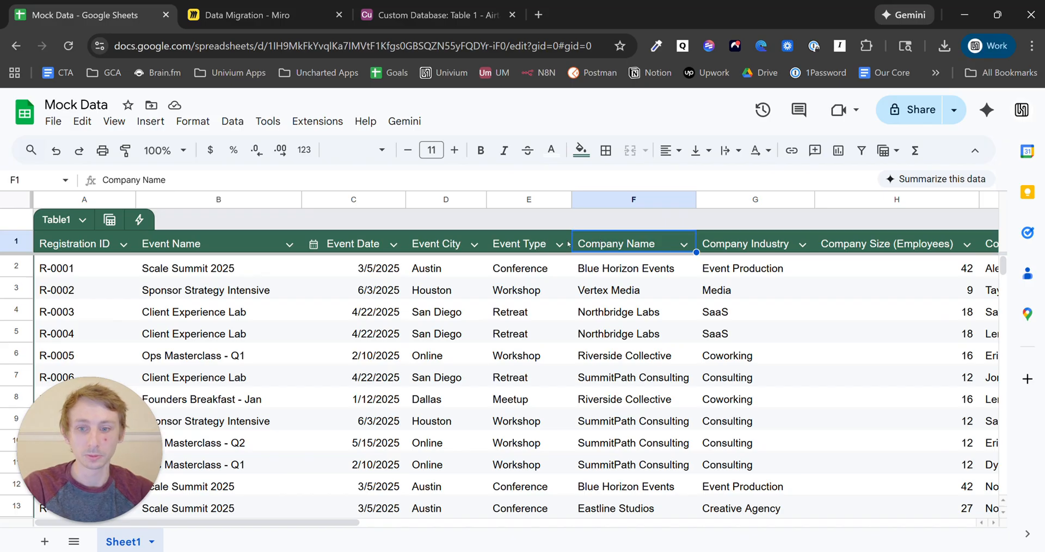
pyautogui.moveTo(348, 522); pyautogui.dragTo(569, 524)
pyautogui.click(445, 246)
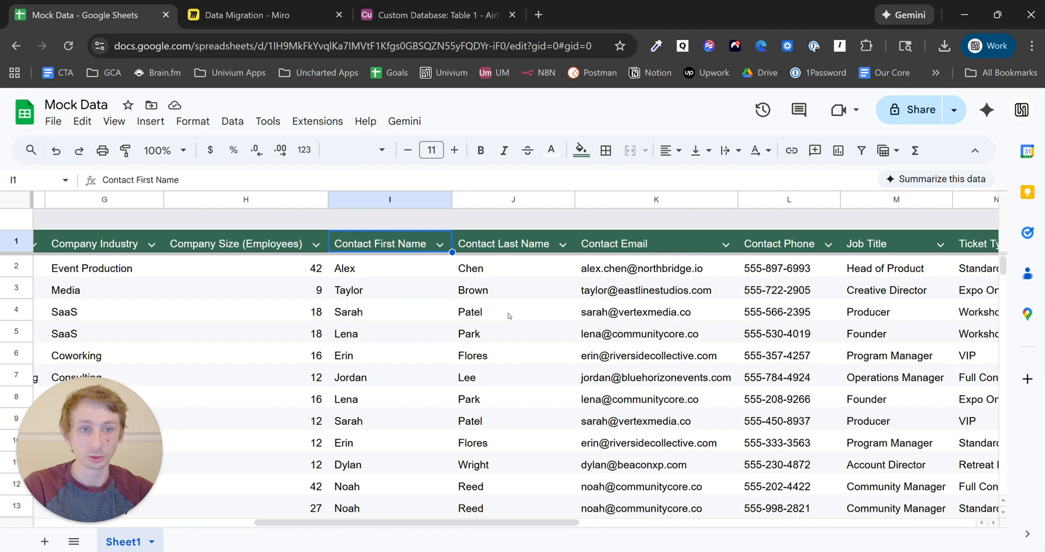
pyautogui.moveTo(457, 524); pyautogui.dragTo(714, 523)
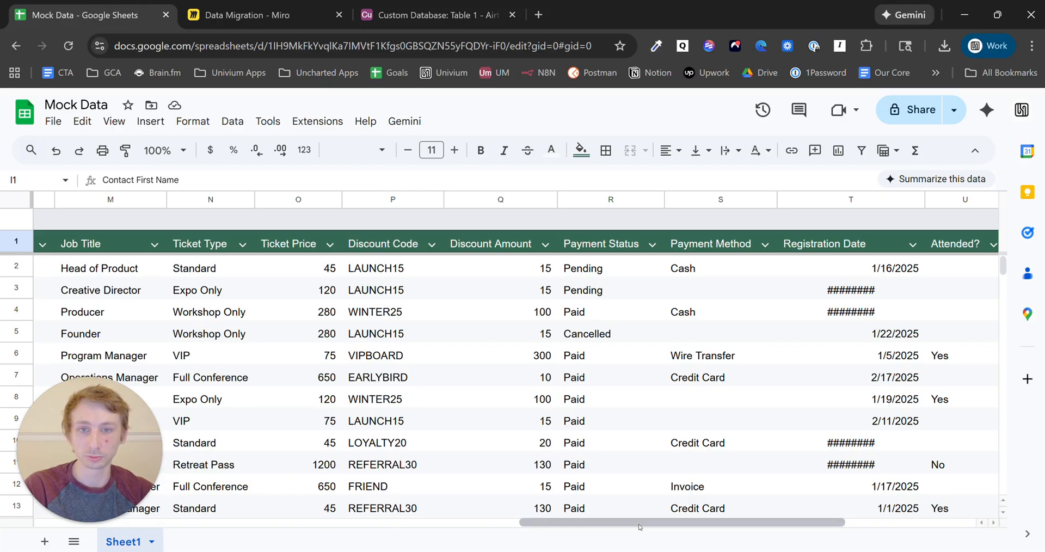
pyautogui.moveTo(638, 527); pyautogui.dragTo(62, 511)
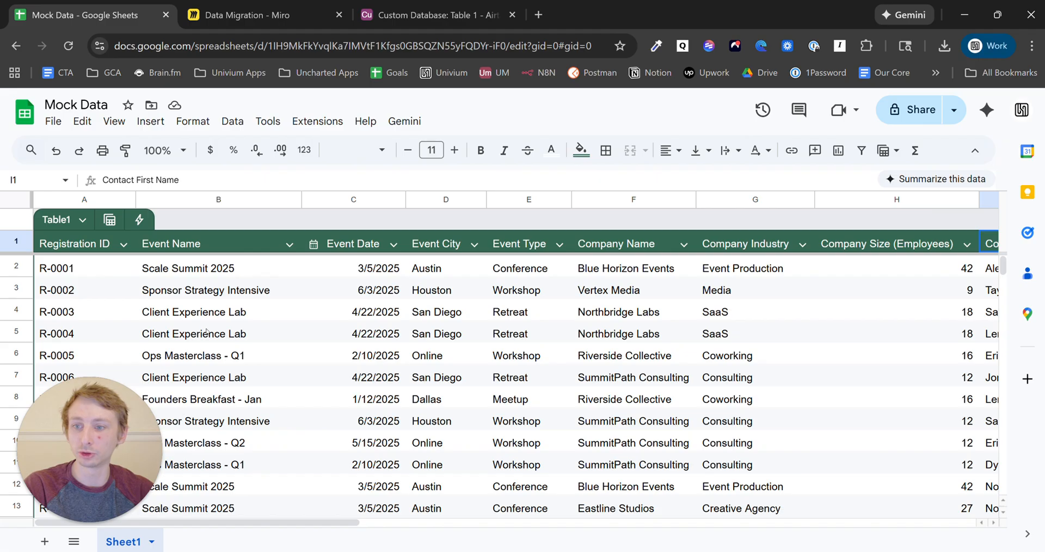
pyautogui.click(95, 246)
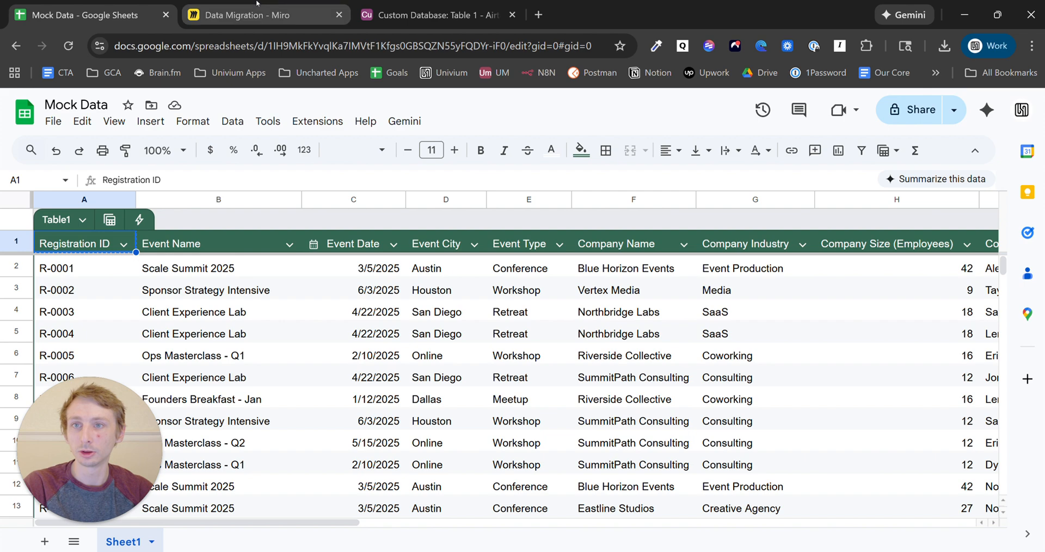
# - Fill the first three Miro field boxes with Registration ID, Event Name and Event Date
pyautogui.click(245, 15)
pyautogui.doubleClick(351, 208)
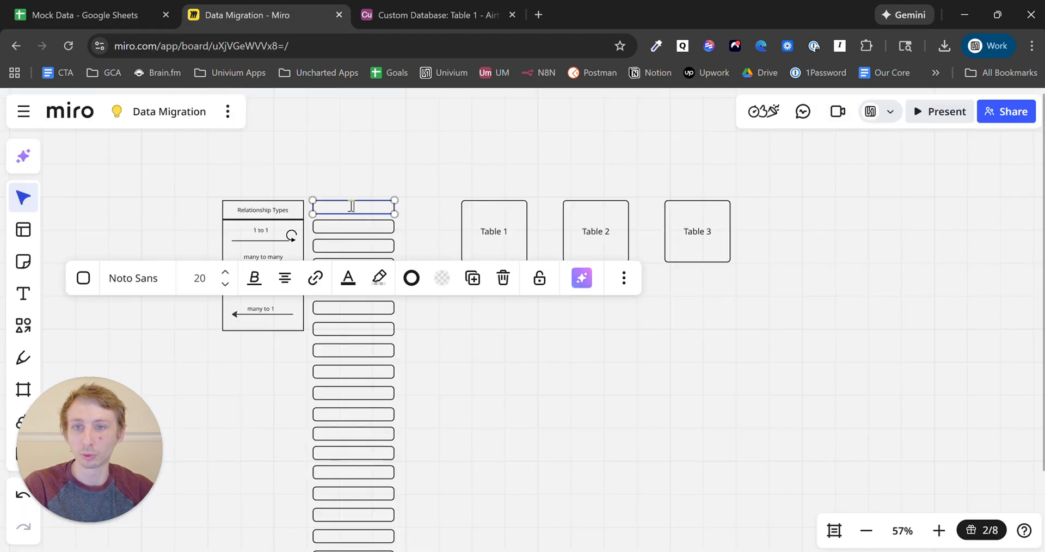
pyautogui.hotkey('ctrl', 'v')
pyautogui.click(125, 4)
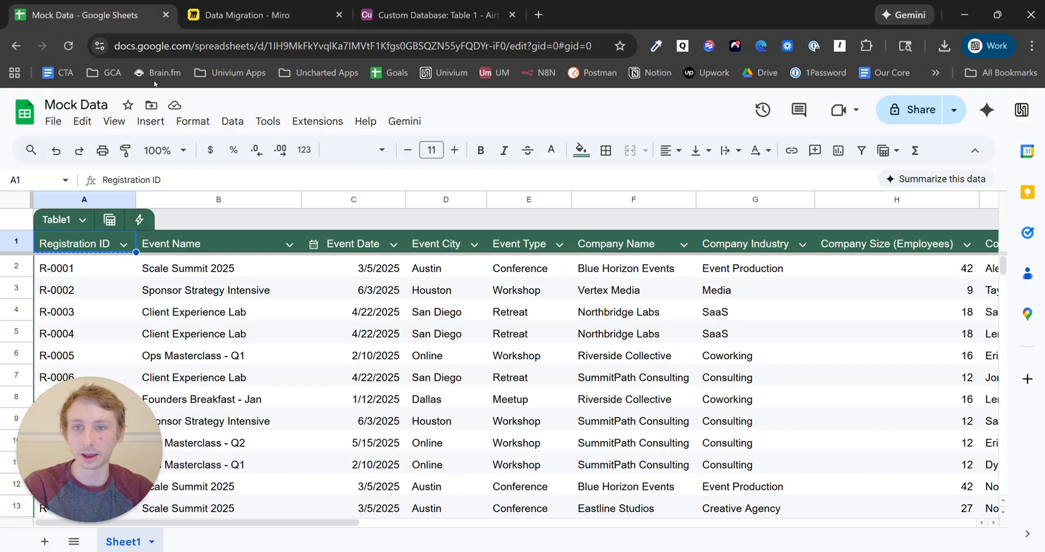
pyautogui.click(211, 248)
pyautogui.hotkey('ctrl', 'c')
pyautogui.click(245, 13)
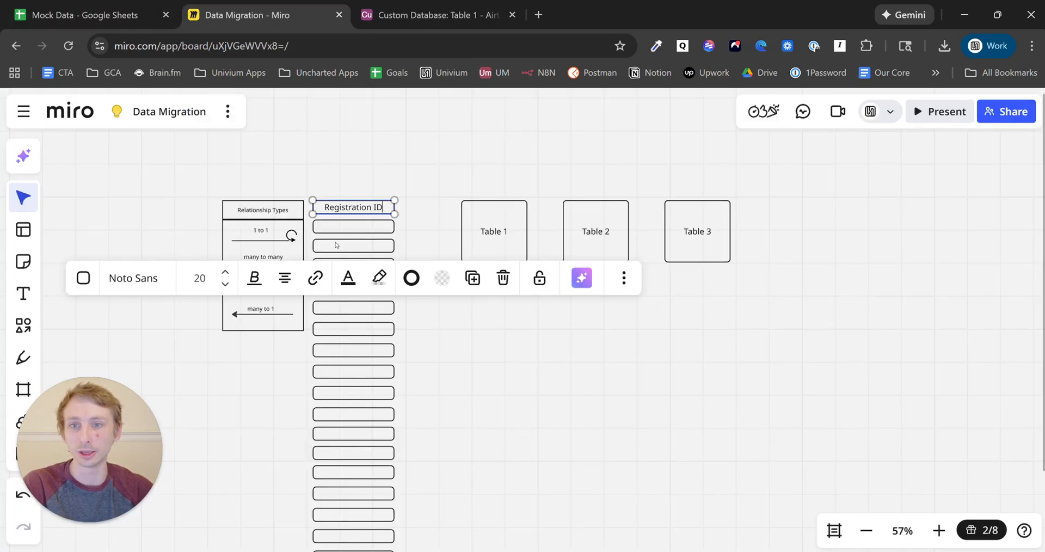
pyautogui.doubleClick(342, 228)
pyautogui.hotkey('ctrl', 'v')
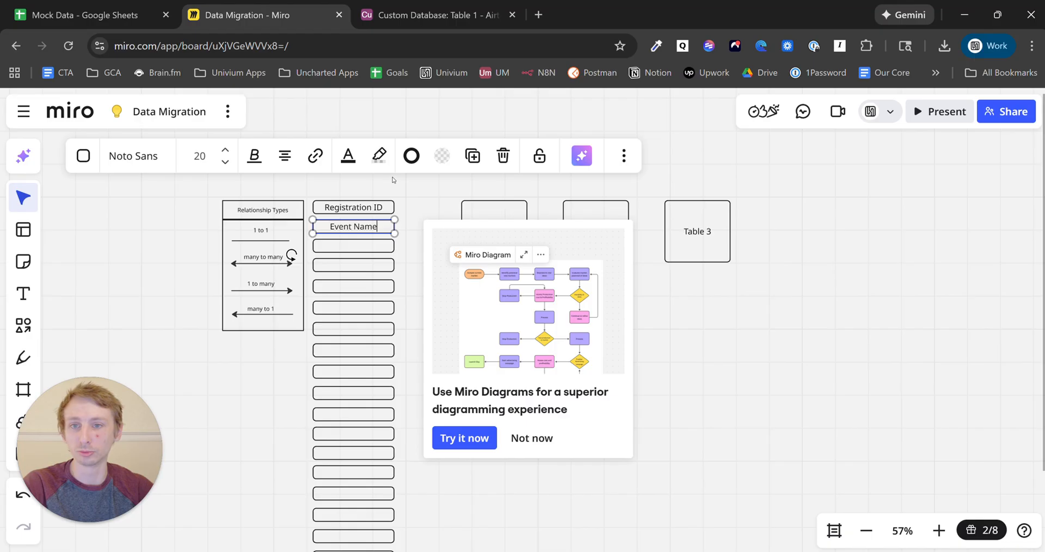
pyautogui.click(131, 8)
pyautogui.click(351, 244)
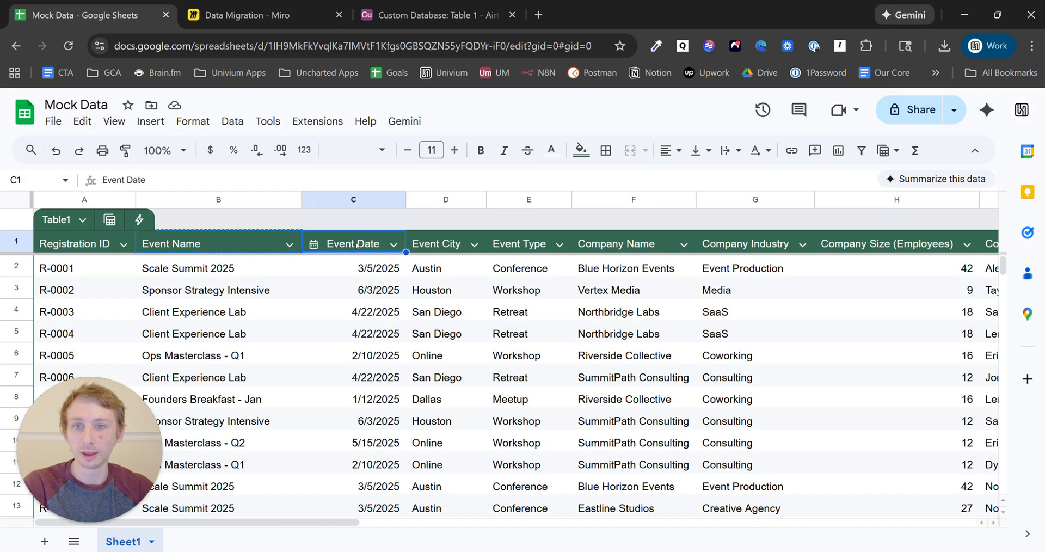
pyautogui.hotkey('ctrl', 'c')
pyautogui.click(285, 3)
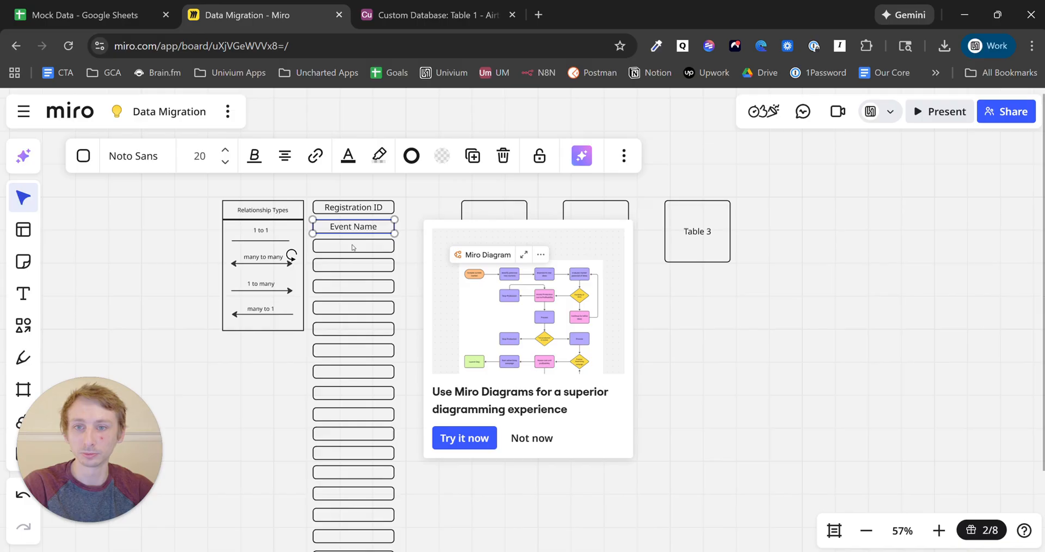
pyautogui.doubleClick(354, 245)
pyautogui.hotkey('ctrl', 'v')
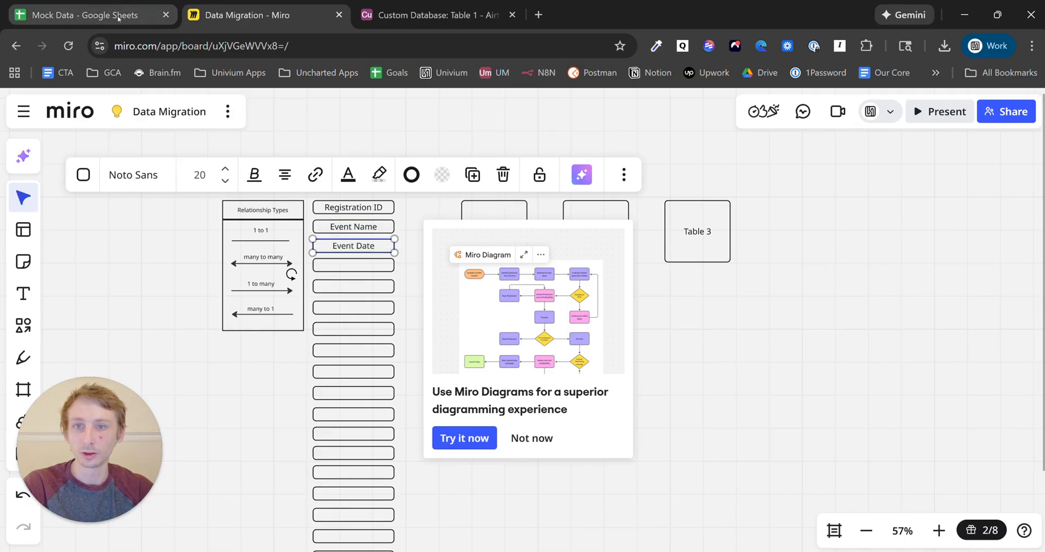
# - Fill the next field boxes with Event City, Event Type and Company Name
pyautogui.click(84, 14)
pyautogui.click(460, 247)
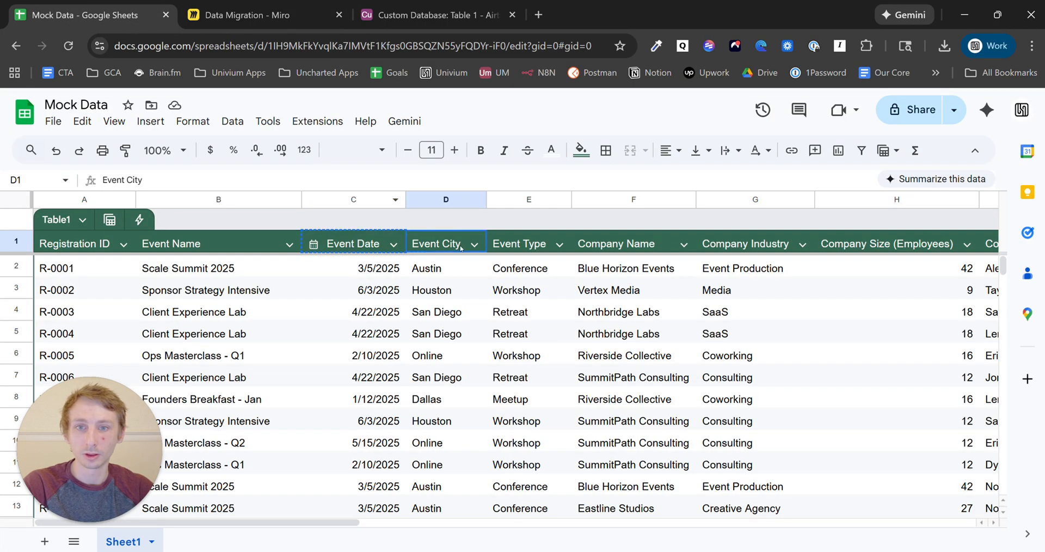
pyautogui.click(245, 14)
pyautogui.click(355, 266)
pyautogui.click(359, 265)
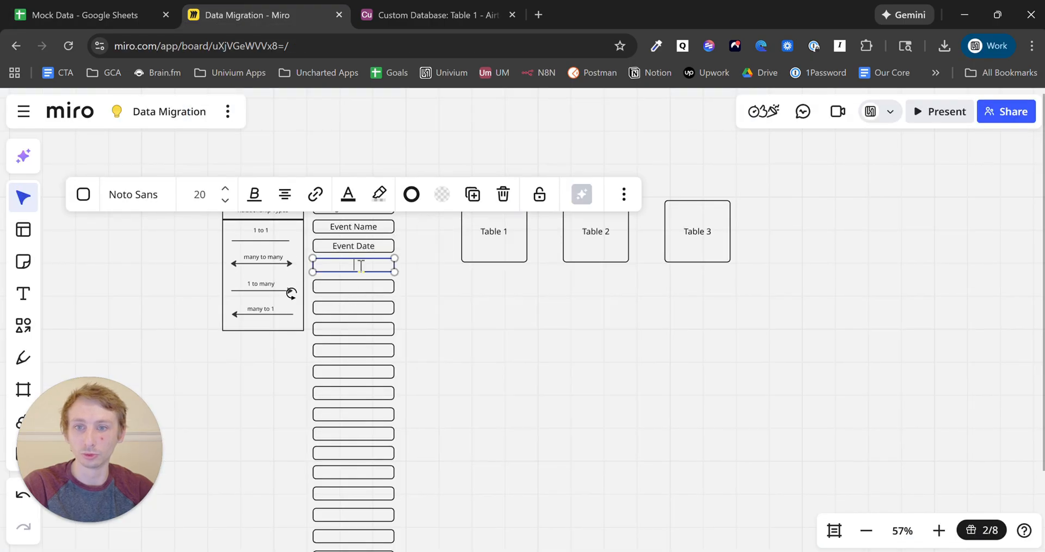
pyautogui.hotkey('ctrl', 'v')
pyautogui.click(133, 3)
pyautogui.click(501, 242)
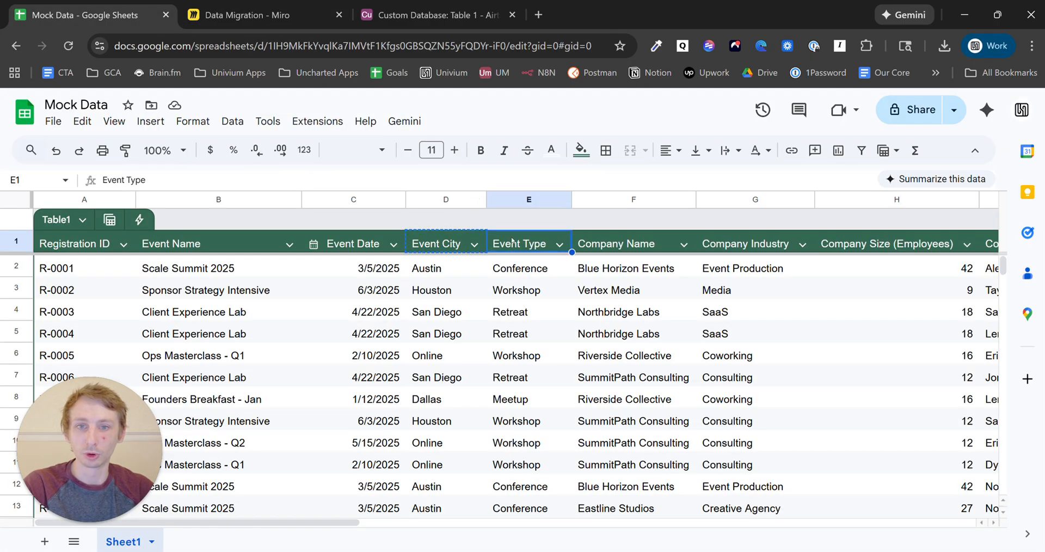
pyautogui.hotkey('ctrl', 'c')
pyautogui.click(245, 15)
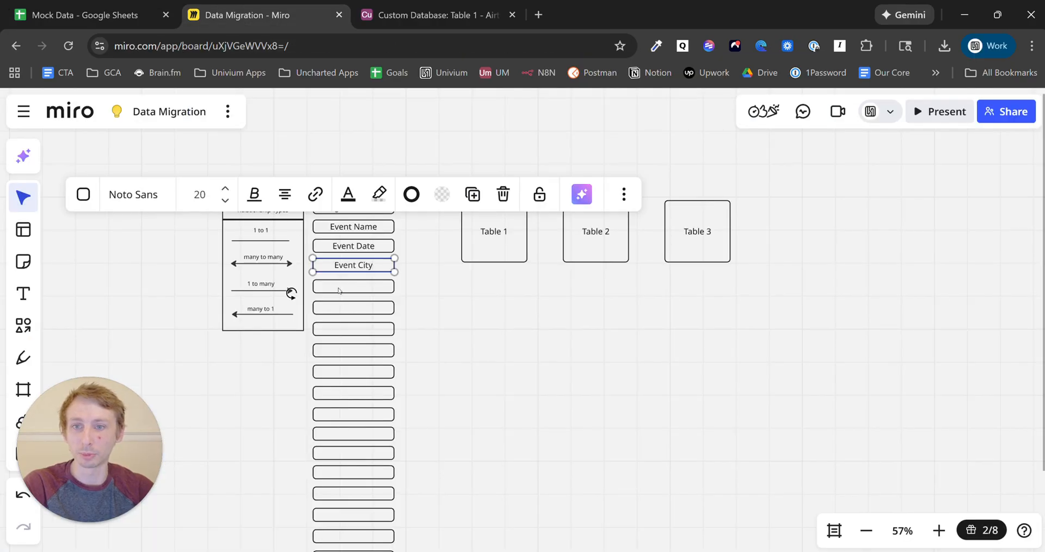
pyautogui.click(340, 286)
pyautogui.click(343, 285)
pyautogui.hotkey('ctrl', 'v')
pyautogui.click(78, 2)
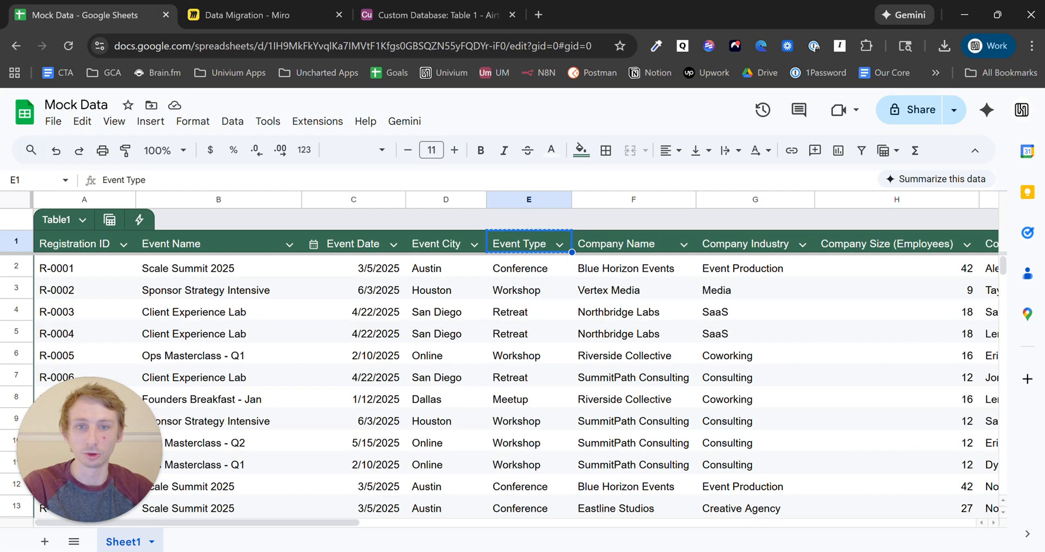
pyautogui.click(627, 243)
pyautogui.hotkey('ctrl', 'c')
pyautogui.click(244, 15)
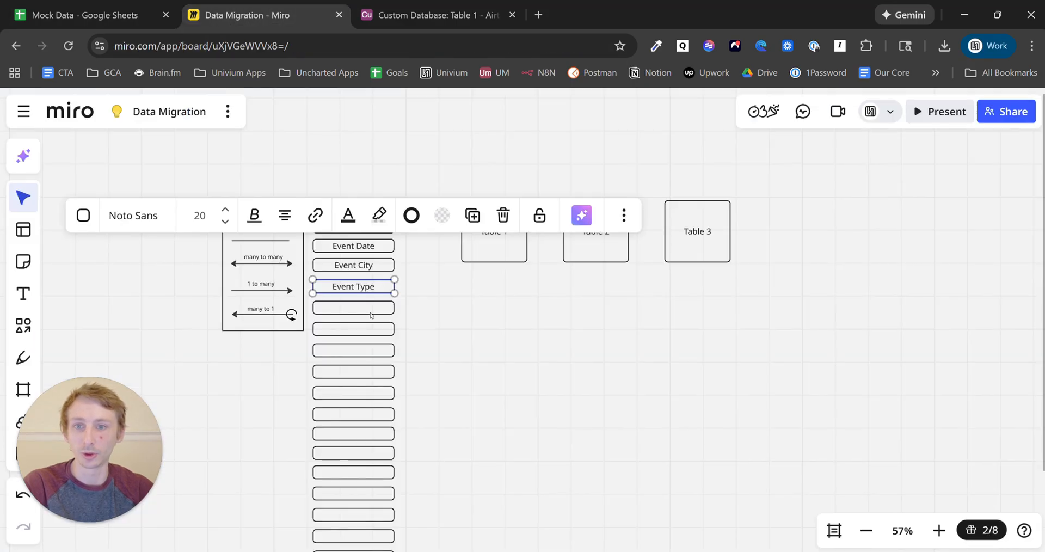
pyautogui.click(370, 311)
pyautogui.hotkey('ctrl', 'v')
pyautogui.click(356, 186)
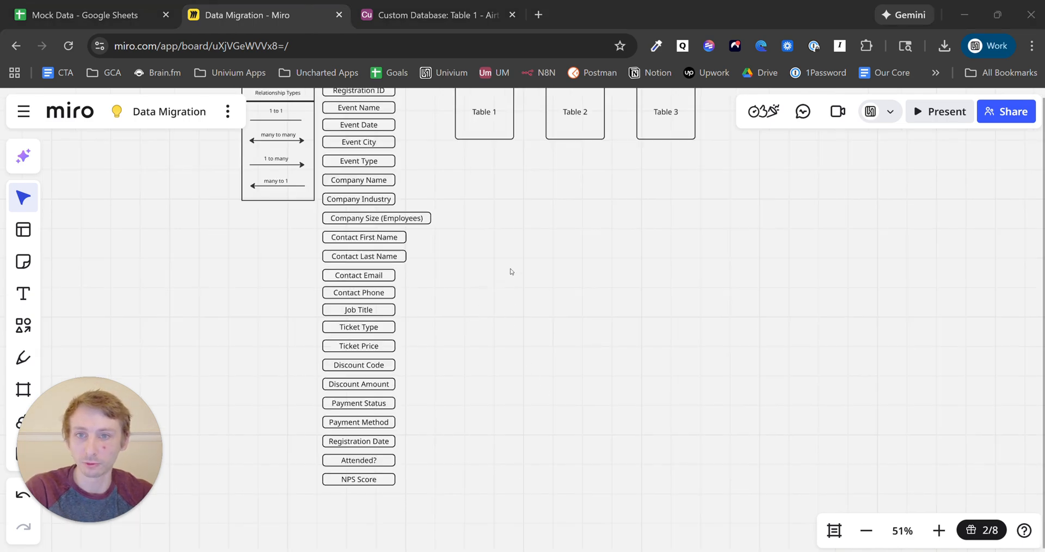
# - Move the Table 2 and Table 3 boxes down below Table 1
pyautogui.click(504, 240)
pyautogui.press('space')
pyautogui.moveTo(556, 220); pyautogui.dragTo(537, 346)
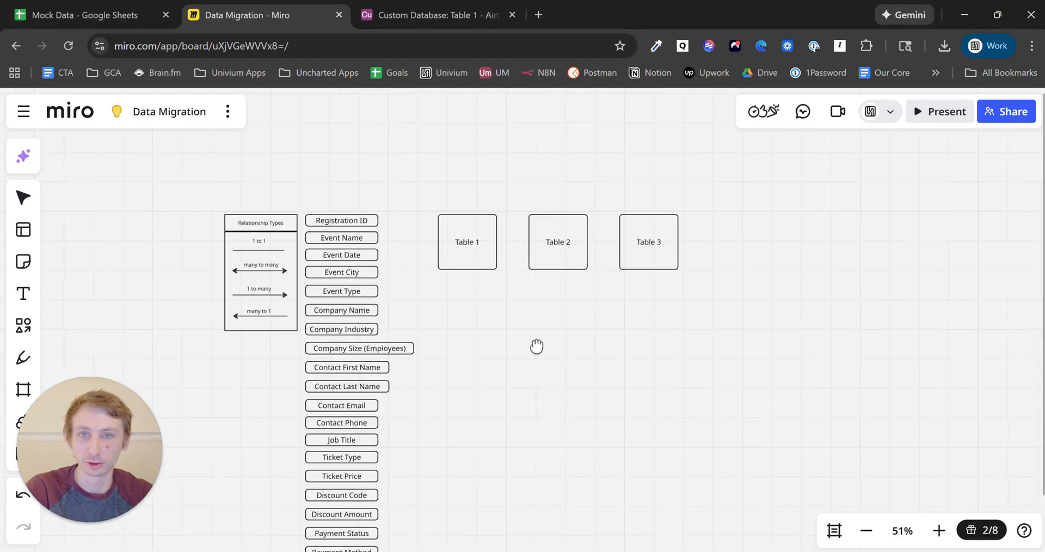
pyautogui.scroll(5, 521, 350)
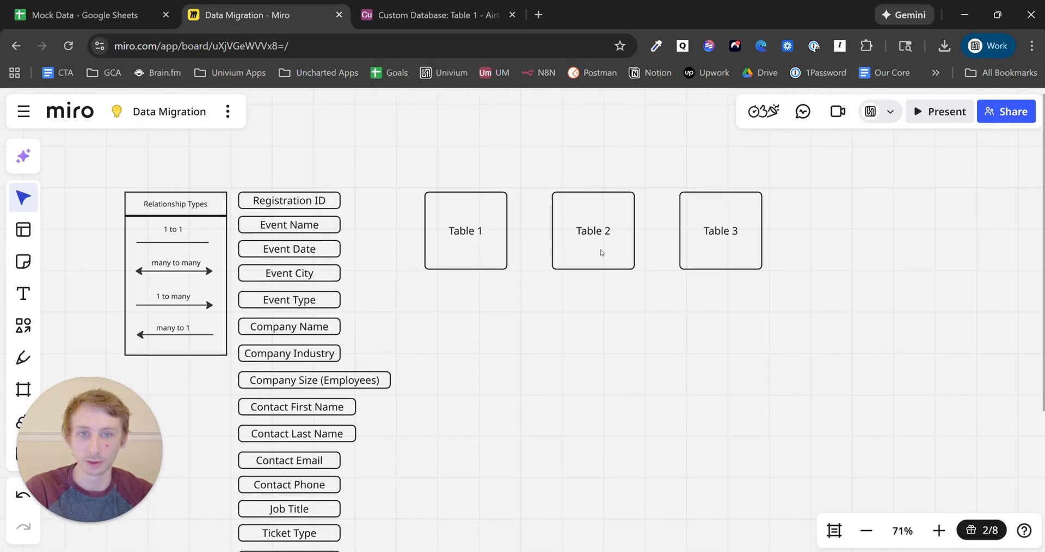
pyautogui.moveTo(781, 331); pyautogui.dragTo(632, 389)
pyautogui.click(531, 232)
# - Rename the Table 1 box to 'Registrations'
pyautogui.click(466, 243)
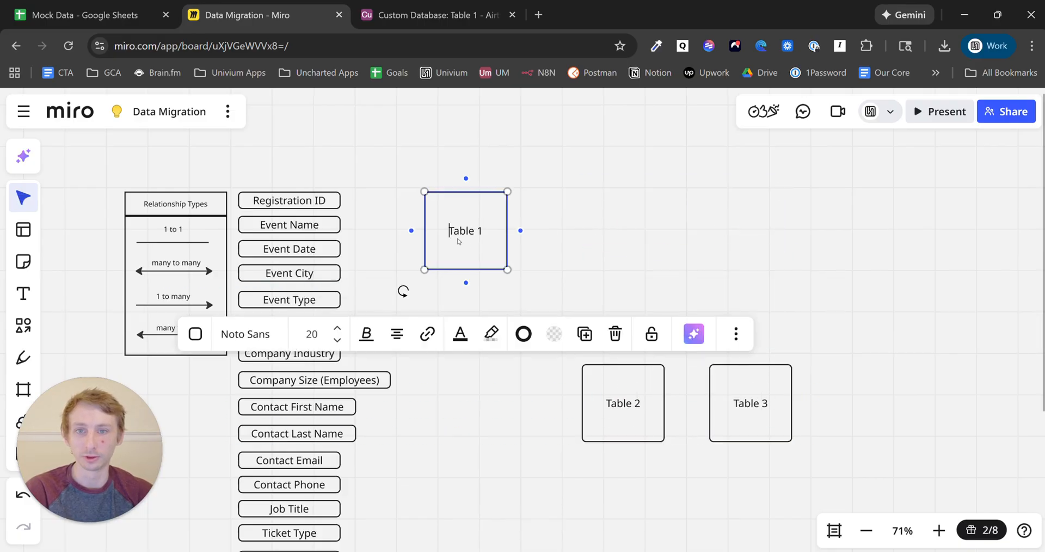
pyautogui.doubleClick(466, 234)
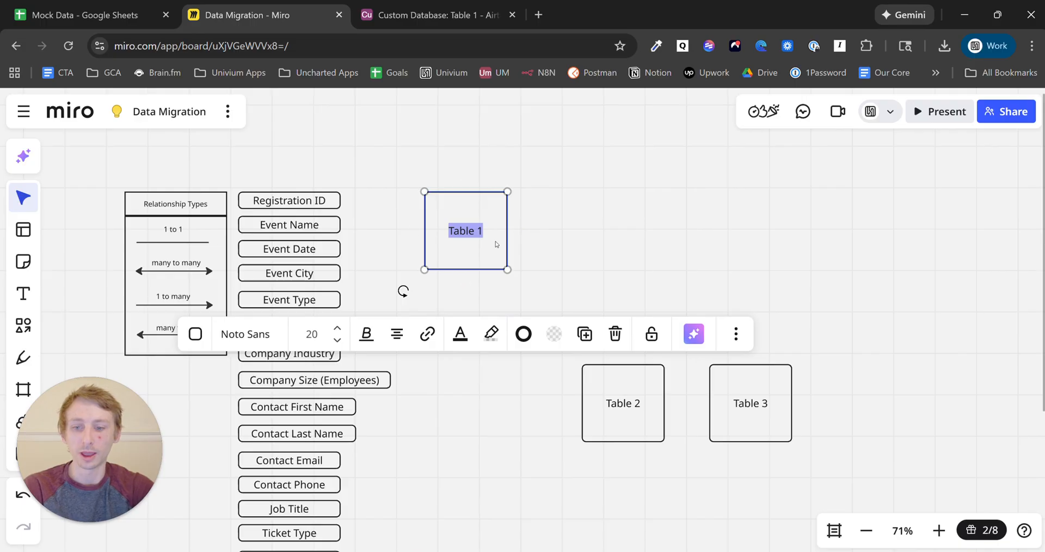
pyautogui.write('Registrations')
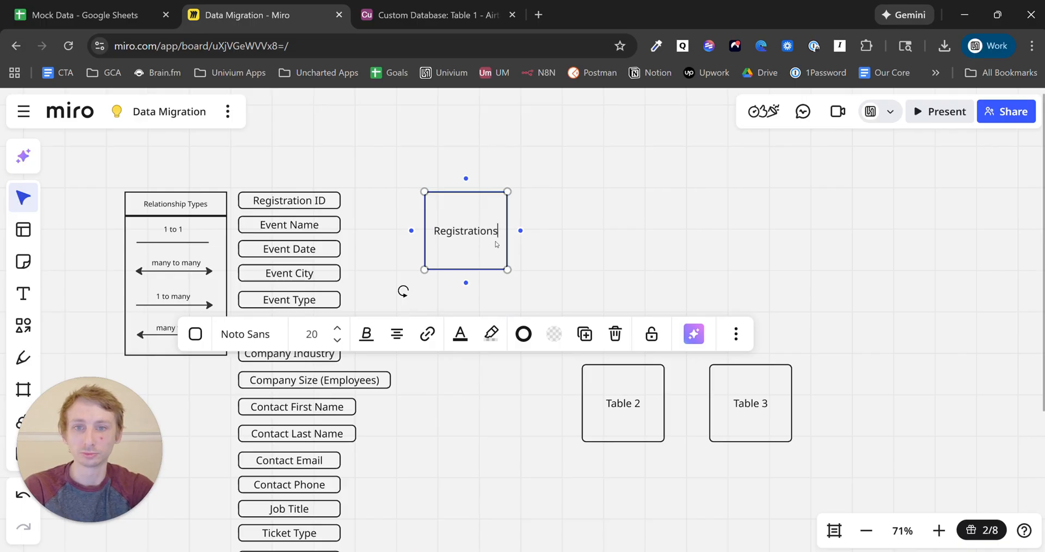
pyautogui.click(673, 189)
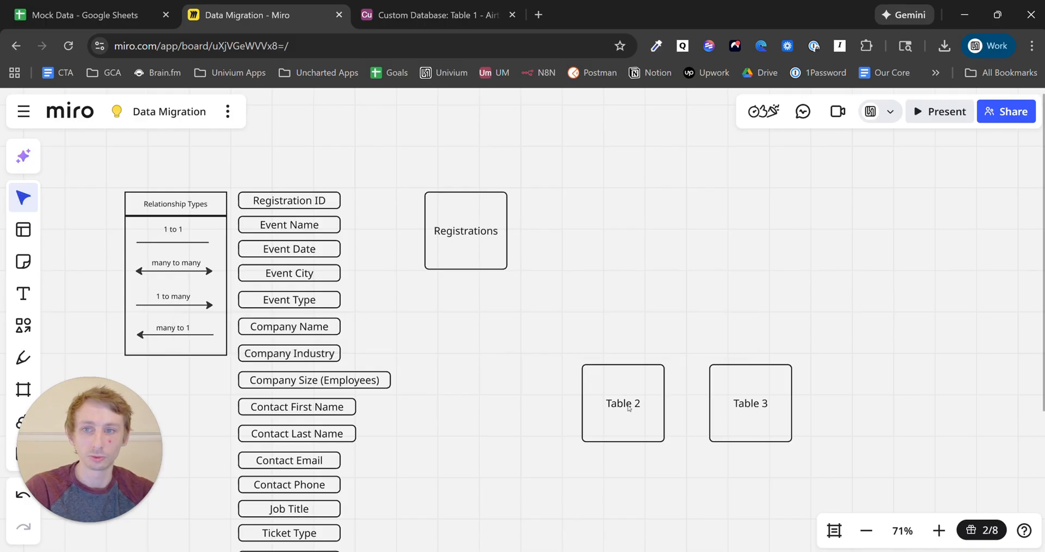
# - Rename Table 2 to 'Events' and move it up-left below Registrations
pyautogui.doubleClick(629, 407)
pyautogui.write('Events')
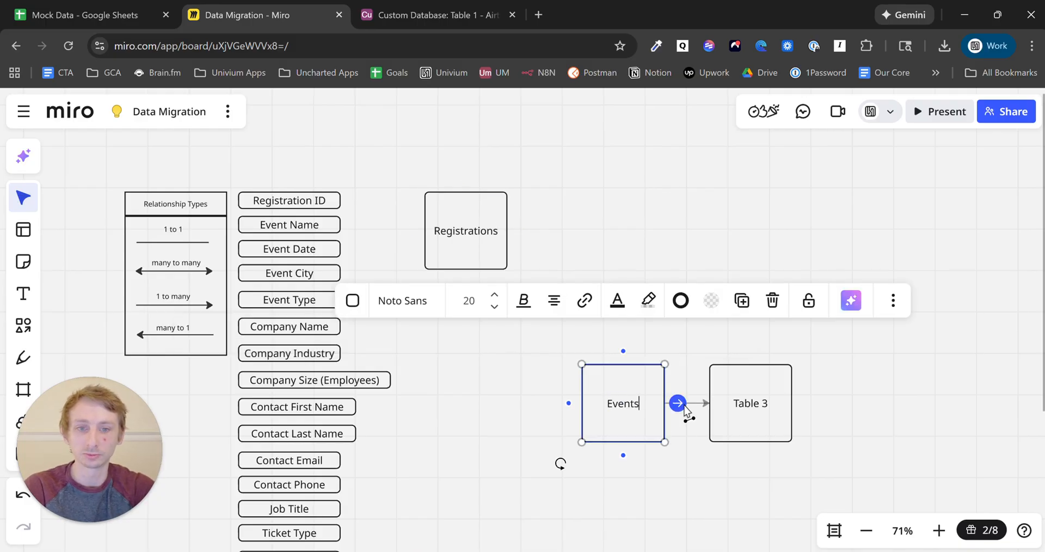
pyautogui.press('Escape')
pyautogui.moveTo(629, 419); pyautogui.dragTo(554, 364)
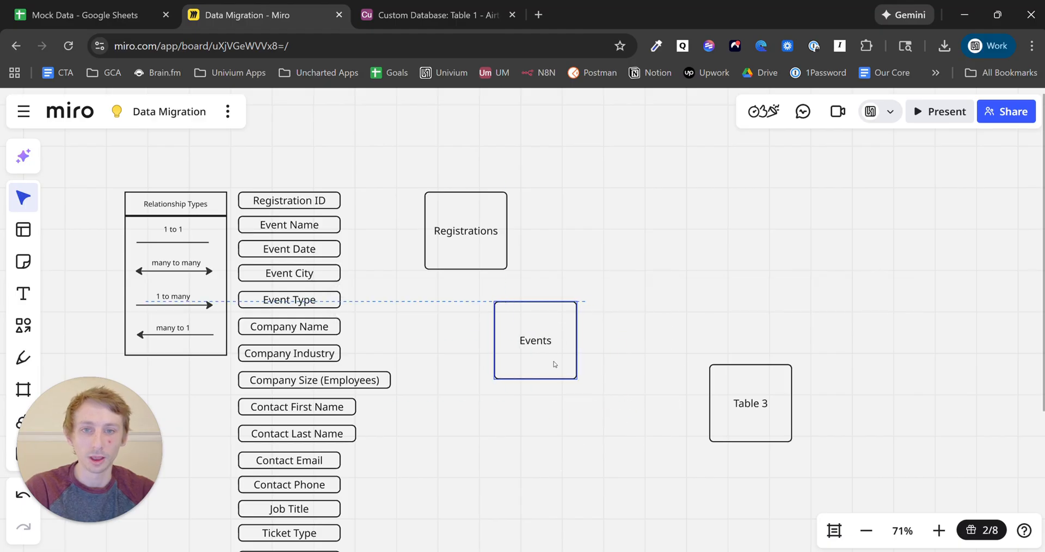
# - Rename Table 3 to 'Contacts' and place it down-left below Events
pyautogui.doubleClick(751, 404)
pyautogui.write('Contacts')
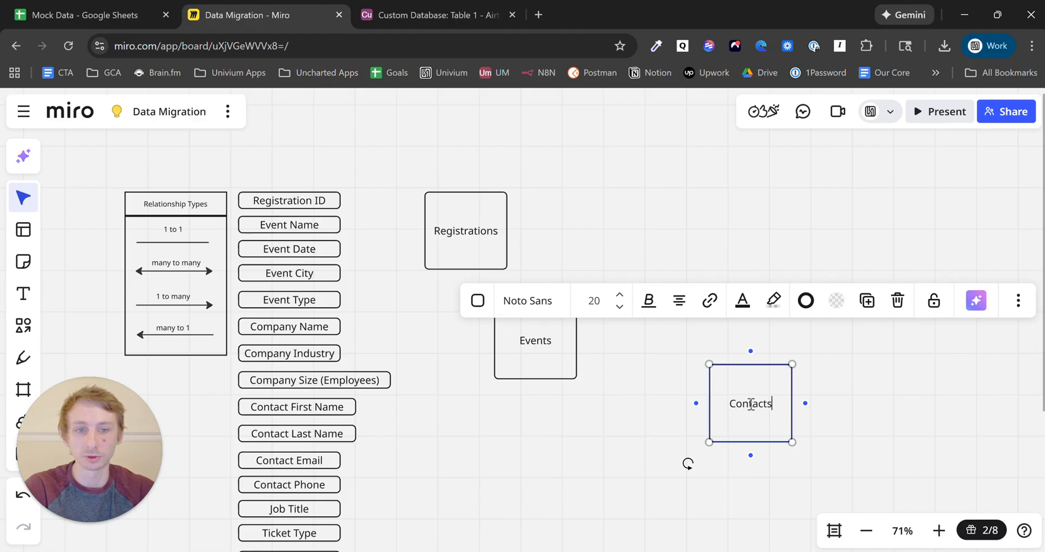
pyautogui.press('Escape')
pyautogui.moveTo(747, 416); pyautogui.dragTo(606, 449)
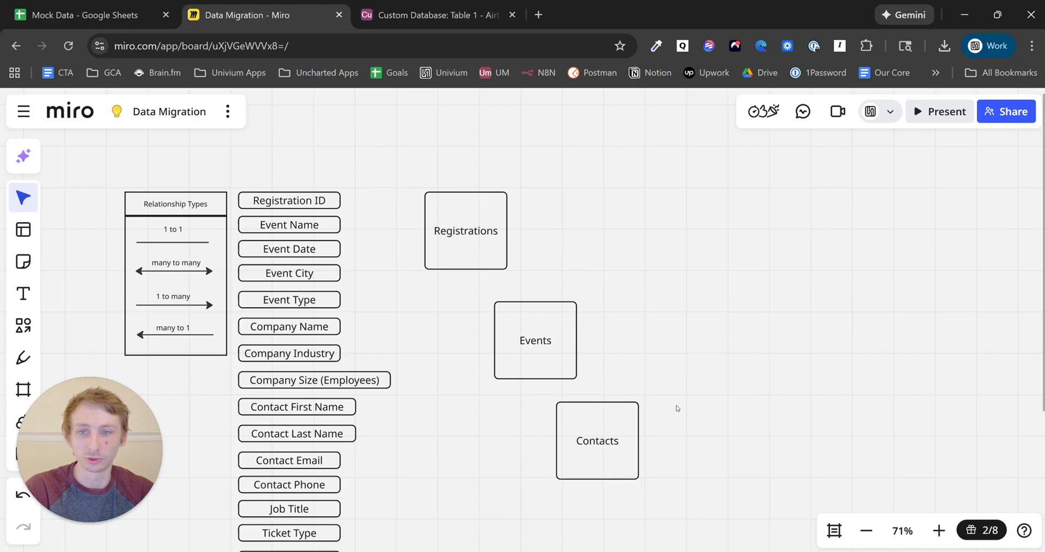
pyautogui.press('h')
pyautogui.moveTo(681, 460); pyautogui.dragTo(699, 387)
pyautogui.scroll(-1, 699, 388)
pyautogui.press('v')
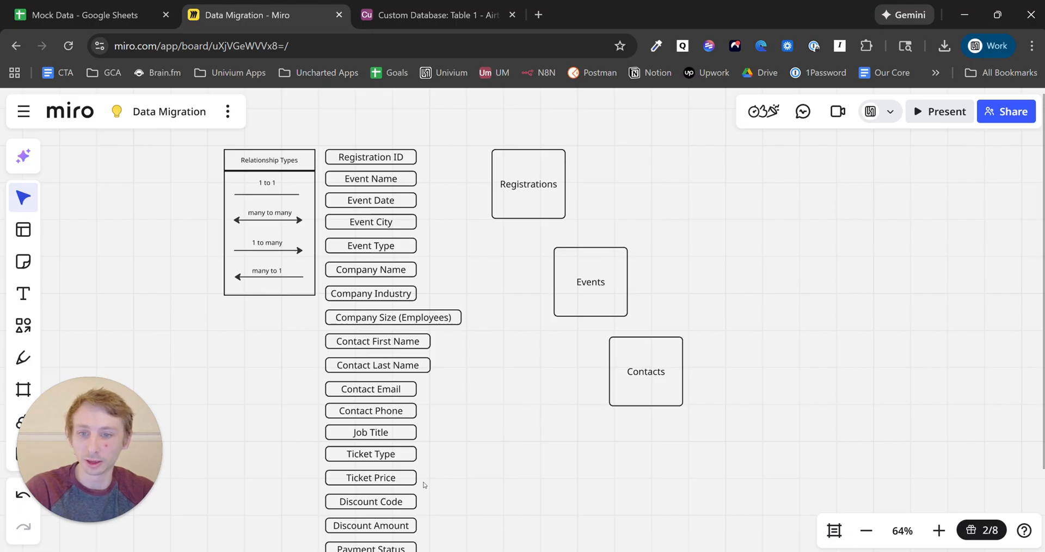
# - Draw a test connector from Attended? to NPS Score, then delete it
pyautogui.moveTo(542, 497); pyautogui.dragTo(555, 366)
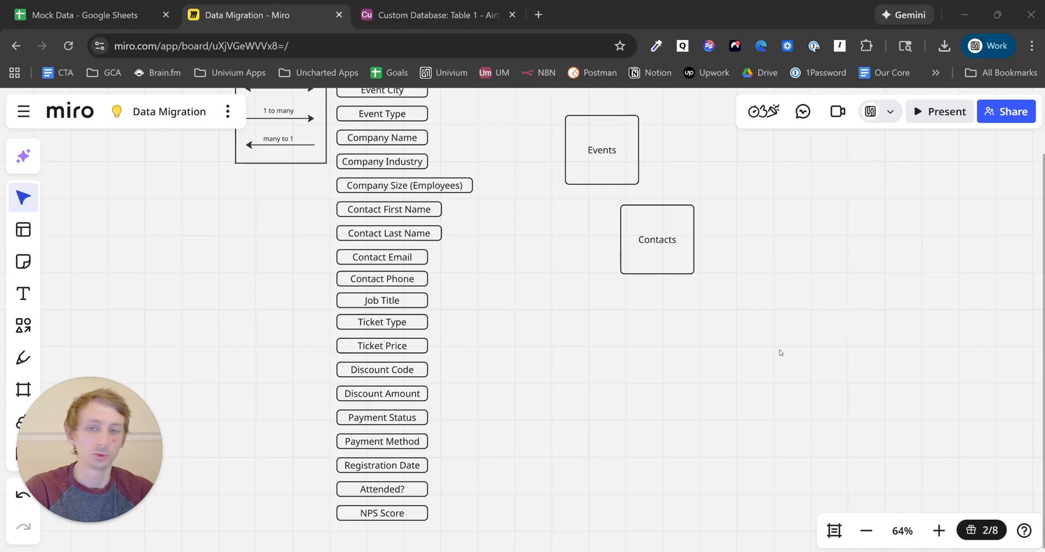
pyautogui.click(375, 394)
pyautogui.click(382, 352)
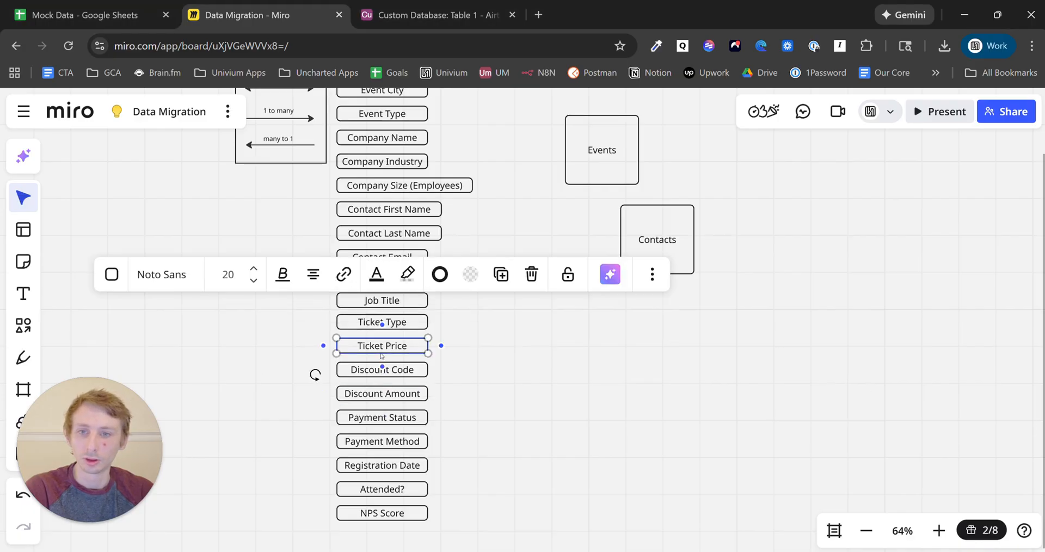
pyautogui.click(376, 441)
pyautogui.click(379, 477)
pyautogui.click(383, 490)
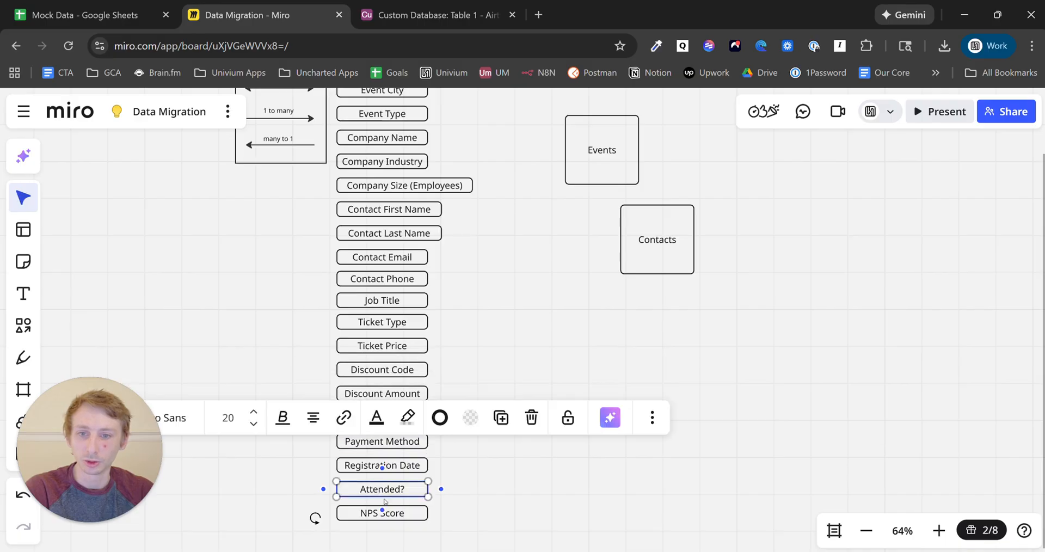
pyautogui.moveTo(385, 515); pyautogui.dragTo(383, 518)
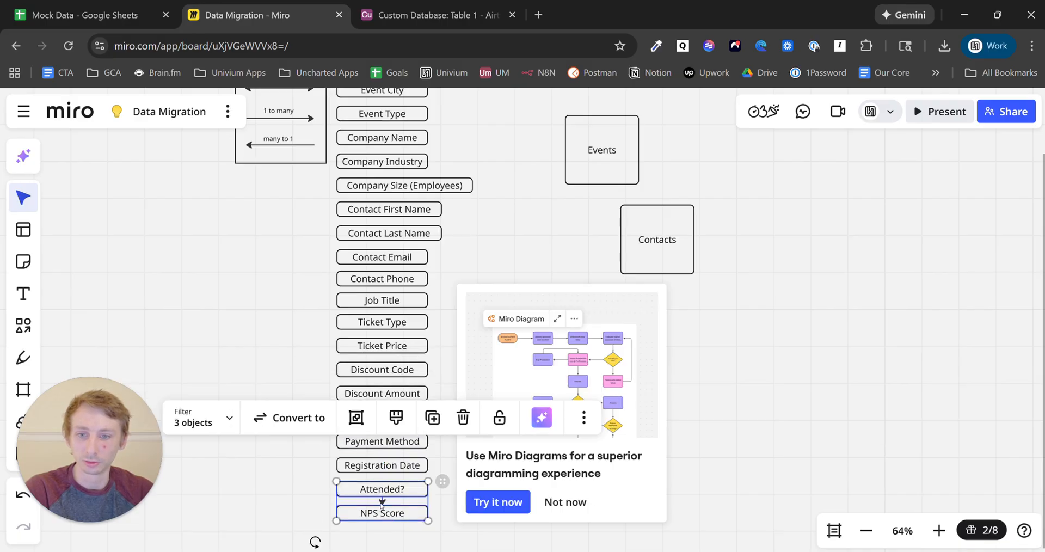
pyautogui.click(417, 523)
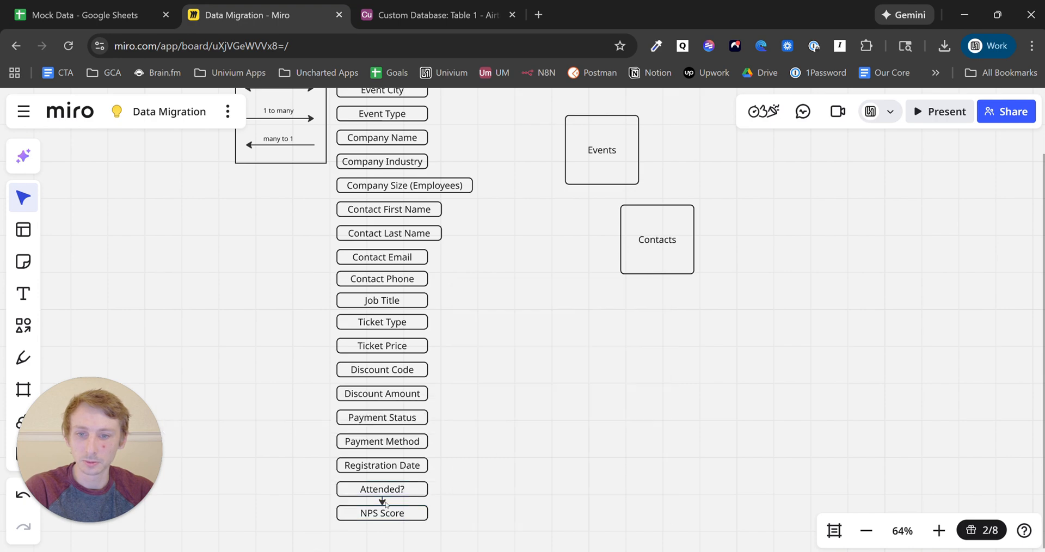
pyautogui.click(385, 504)
pyautogui.press('Delete')
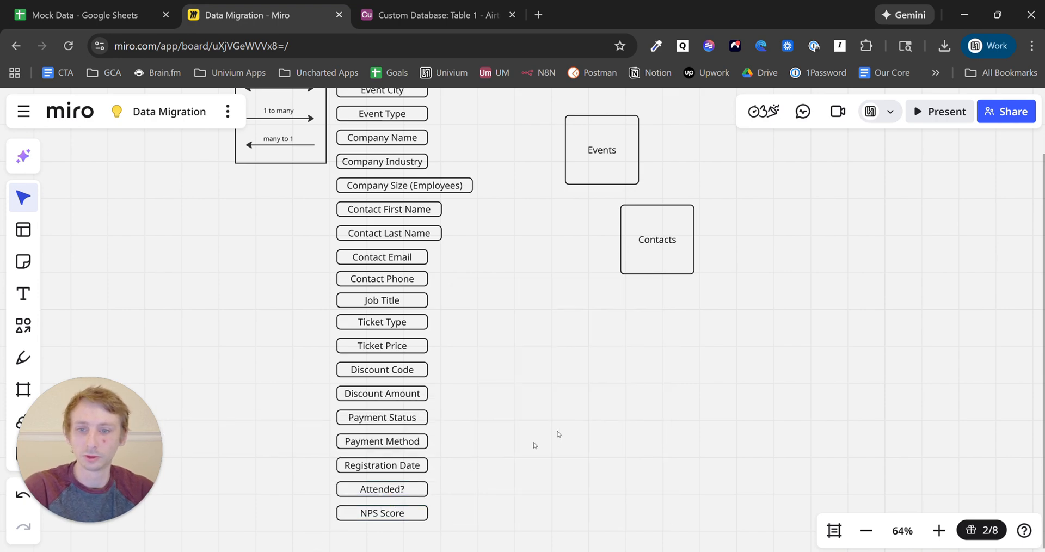
# - Move the Registrations box further right, up and right of Events
pyautogui.click(419, 420)
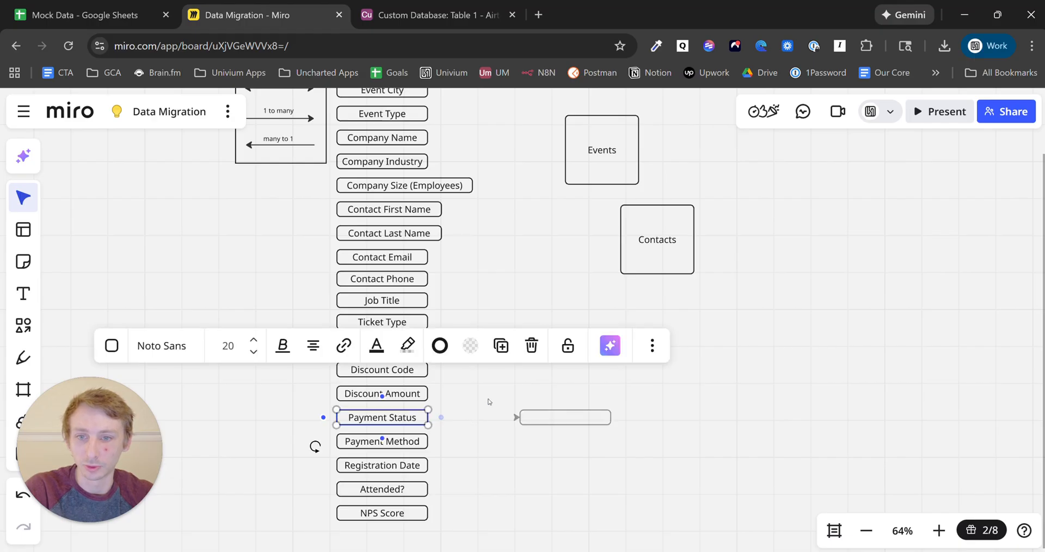
pyautogui.click(513, 244)
pyautogui.press('space')
pyautogui.moveTo(557, 219); pyautogui.dragTo(516, 325)
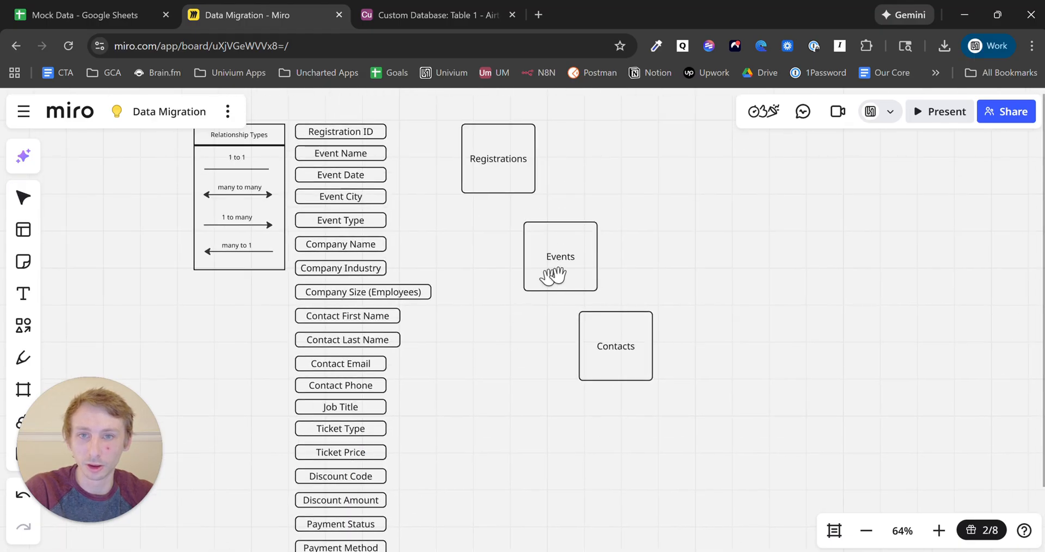
pyautogui.moveTo(513, 173); pyautogui.dragTo(673, 192)
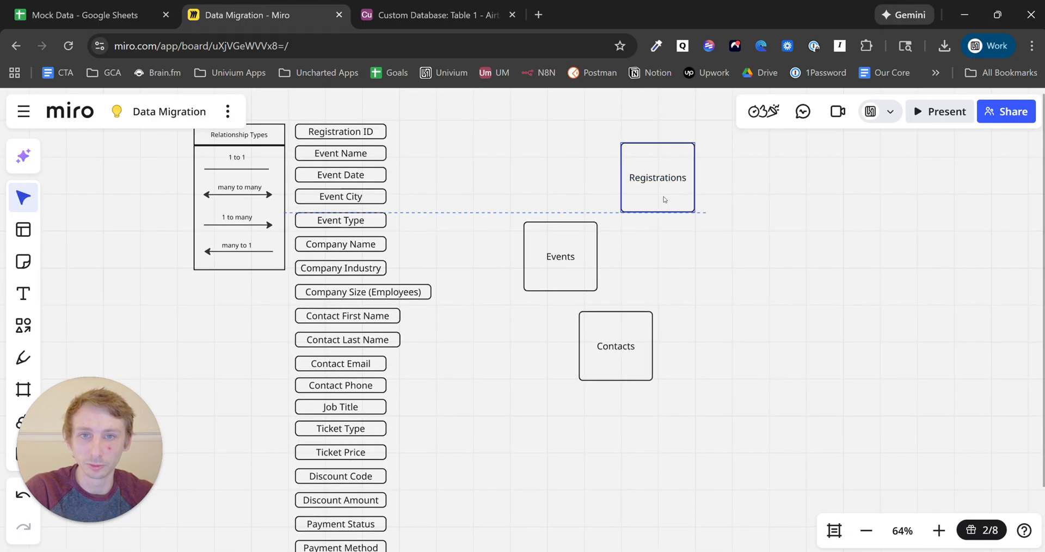
# - Move the Events box up-left beside the event fields
pyautogui.click(558, 257)
pyautogui.moveTo(555, 267); pyautogui.dragTo(537, 228)
pyautogui.click(428, 185)
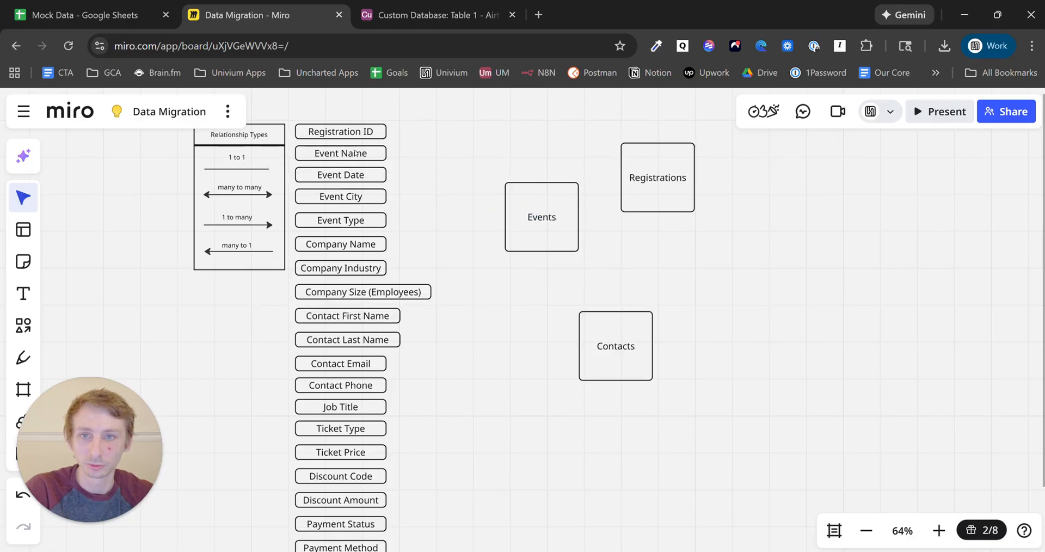
# - Connect Event Name, Event Date, Event City and Event Type to Events, then nudge Contacts up-left
pyautogui.click(356, 154)
pyautogui.moveTo(388, 153); pyautogui.dragTo(500, 220)
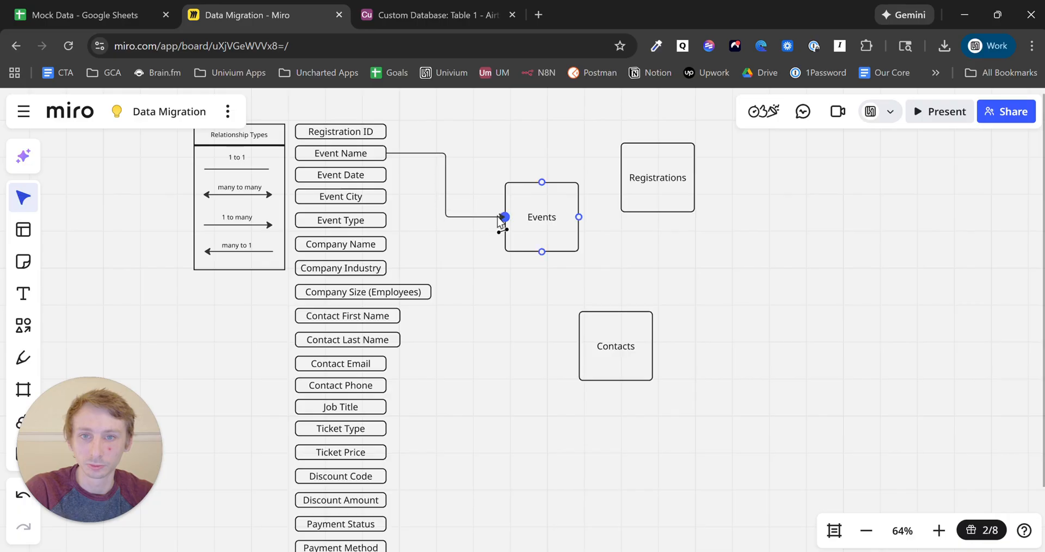
pyautogui.click(381, 175)
pyautogui.moveTo(388, 175); pyautogui.dragTo(504, 217)
pyautogui.click(383, 200)
pyautogui.moveTo(387, 196); pyautogui.dragTo(504, 217)
pyautogui.click(374, 225)
pyautogui.moveTo(387, 220); pyautogui.dragTo(505, 216)
pyautogui.click(443, 243)
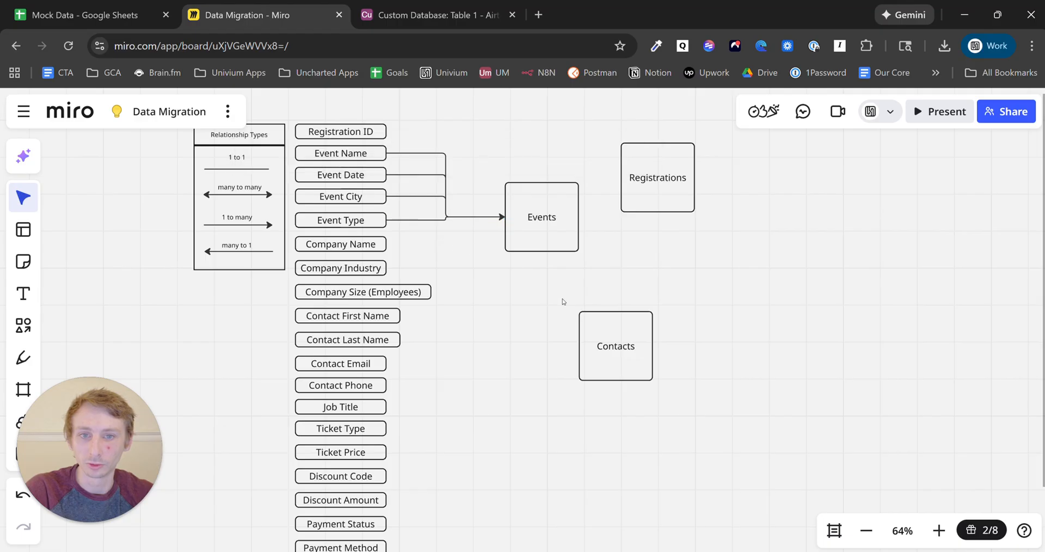
pyautogui.moveTo(602, 352); pyautogui.dragTo(569, 340)
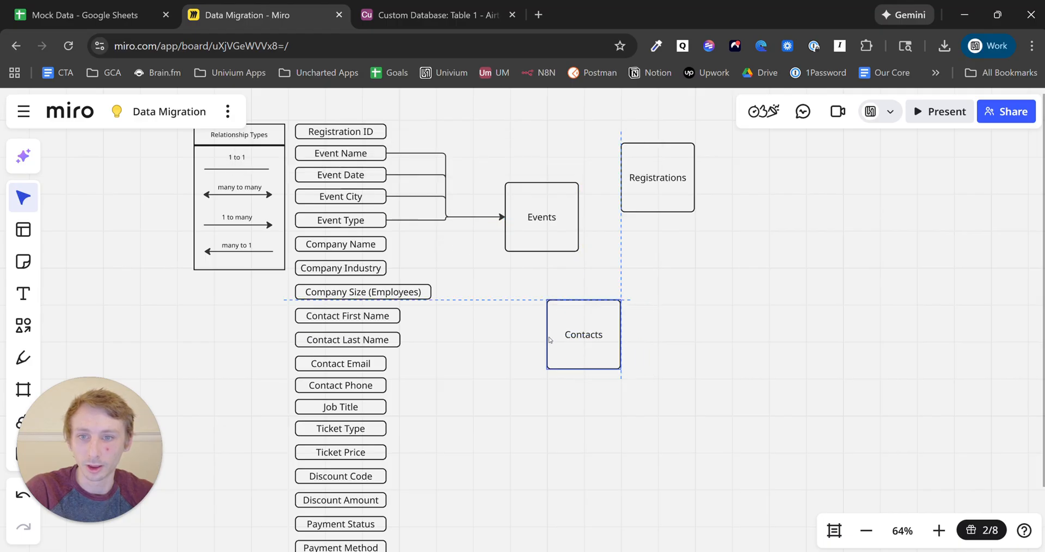
# - Connect Contact First Name, Last Name, Email and Phone to the Contacts box
pyautogui.click(395, 319)
pyautogui.moveTo(414, 316); pyautogui.dragTo(547, 335)
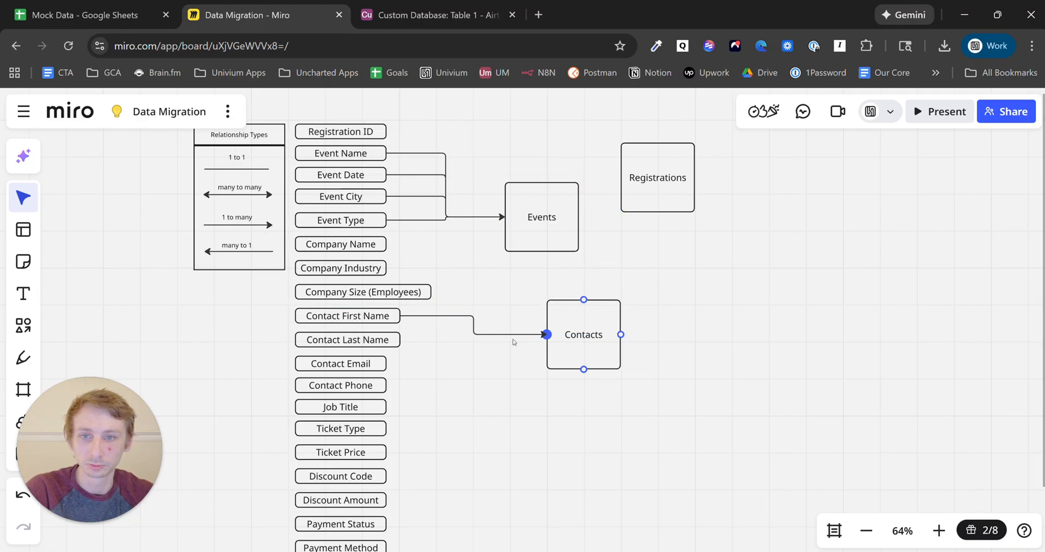
pyautogui.click(397, 342)
pyautogui.moveTo(409, 346); pyautogui.dragTo(547, 334)
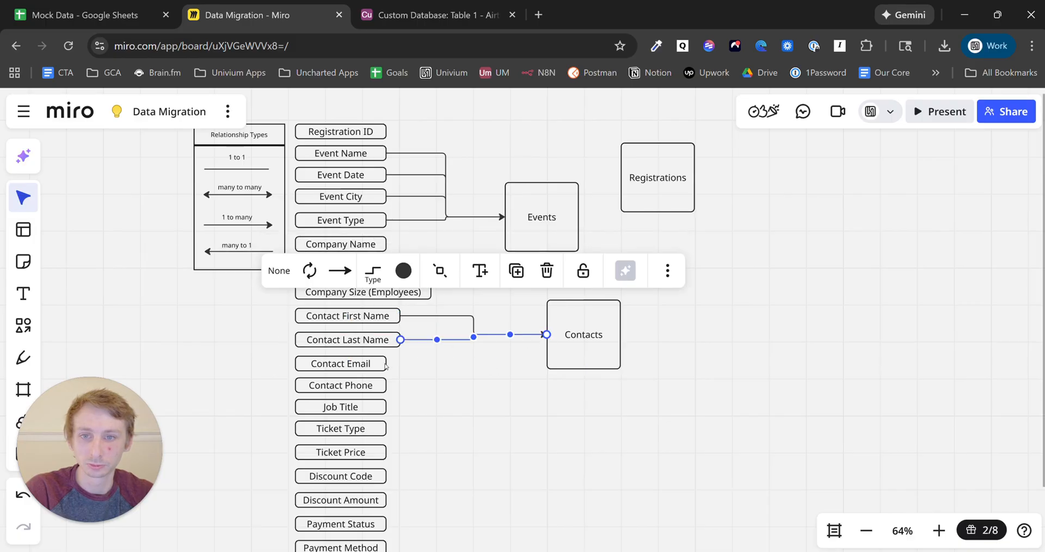
pyautogui.click(385, 365)
pyautogui.moveTo(399, 364); pyautogui.dragTo(547, 335)
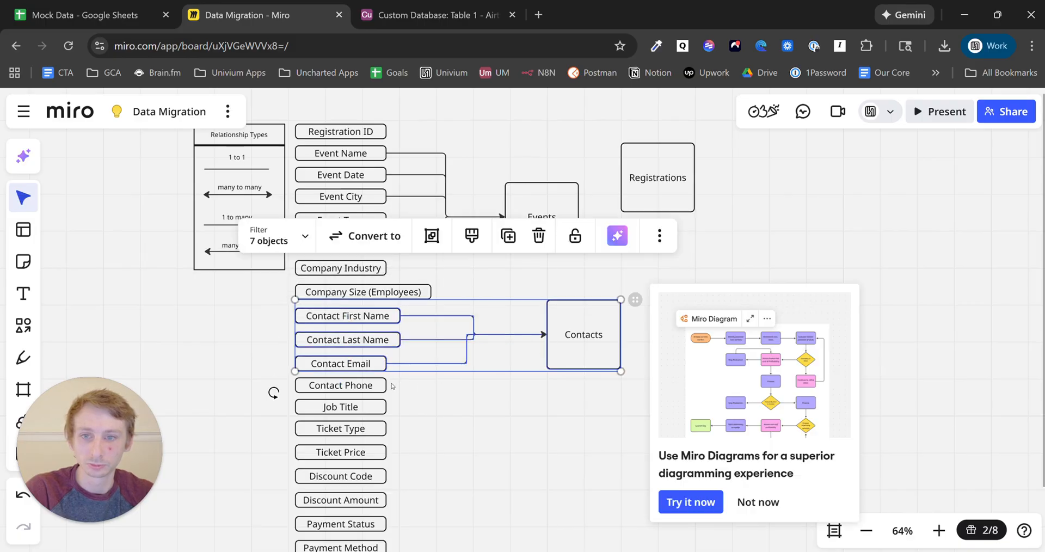
pyautogui.click(383, 387)
pyautogui.moveTo(400, 386); pyautogui.dragTo(547, 335)
# - Shift the Contact Phone connector's bend slightly right
pyautogui.click(475, 407)
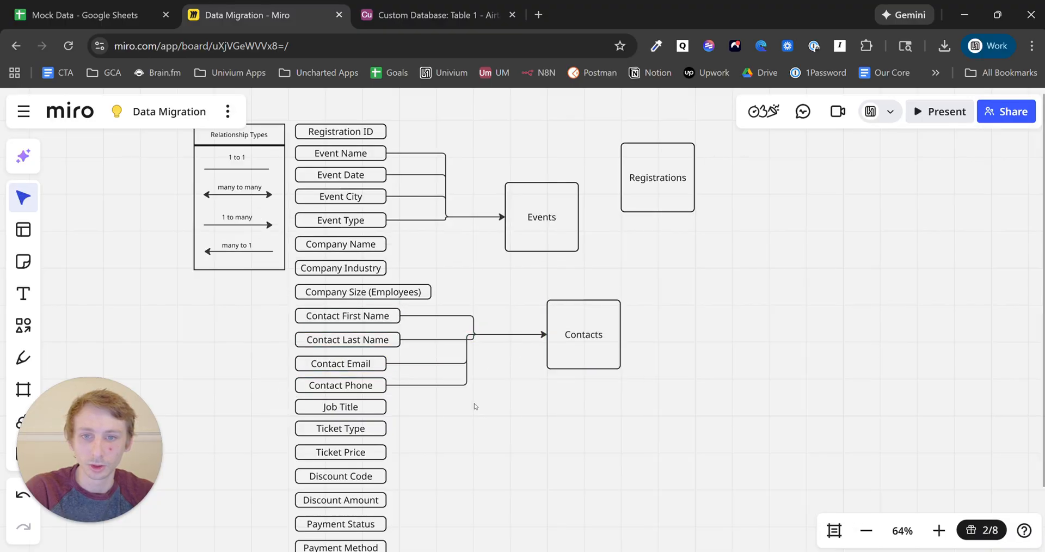
pyautogui.click(468, 371)
pyautogui.moveTo(467, 360); pyautogui.dragTo(474, 355)
pyautogui.click(435, 363)
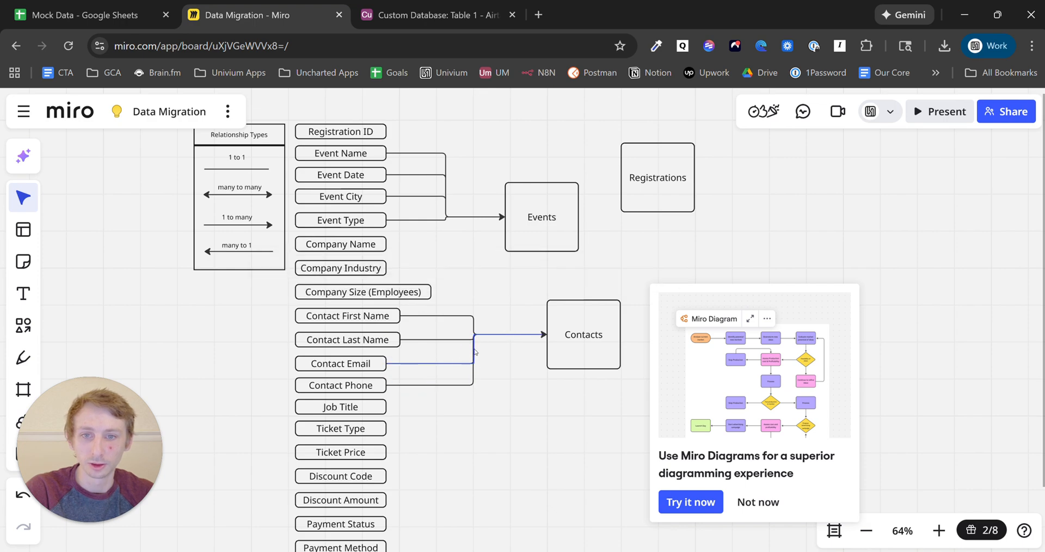
pyautogui.click(528, 404)
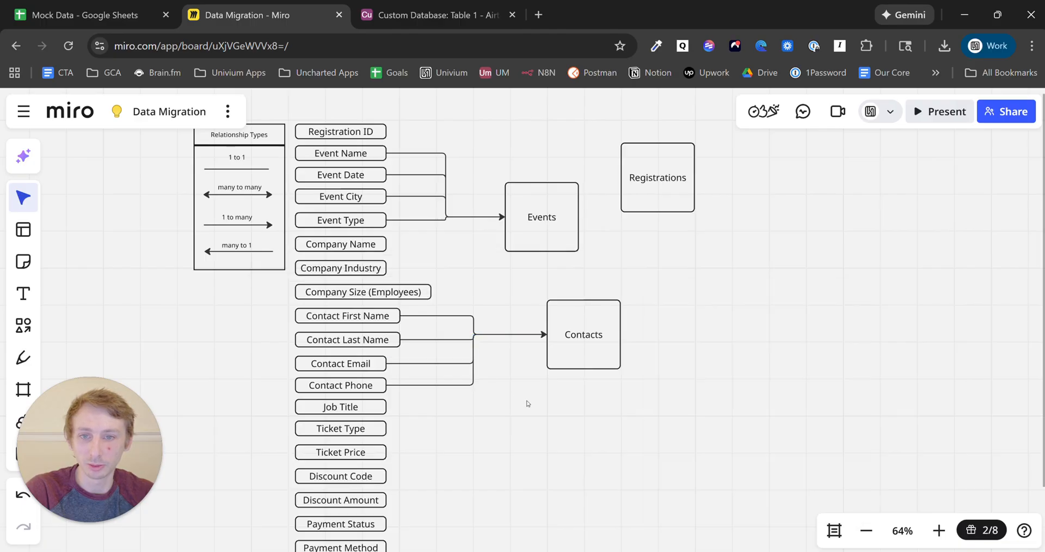
# - Connect Job Title to Contacts and align its bend with the other connectors
pyautogui.press('space')
pyautogui.moveTo(547, 448); pyautogui.dragTo(544, 422)
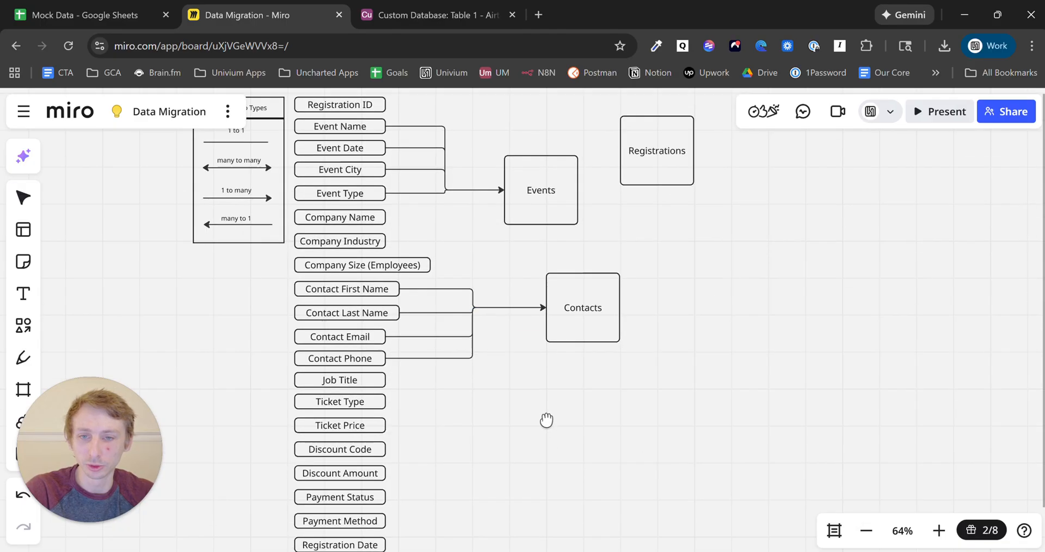
pyautogui.click(383, 376)
pyautogui.moveTo(400, 377); pyautogui.dragTo(546, 305)
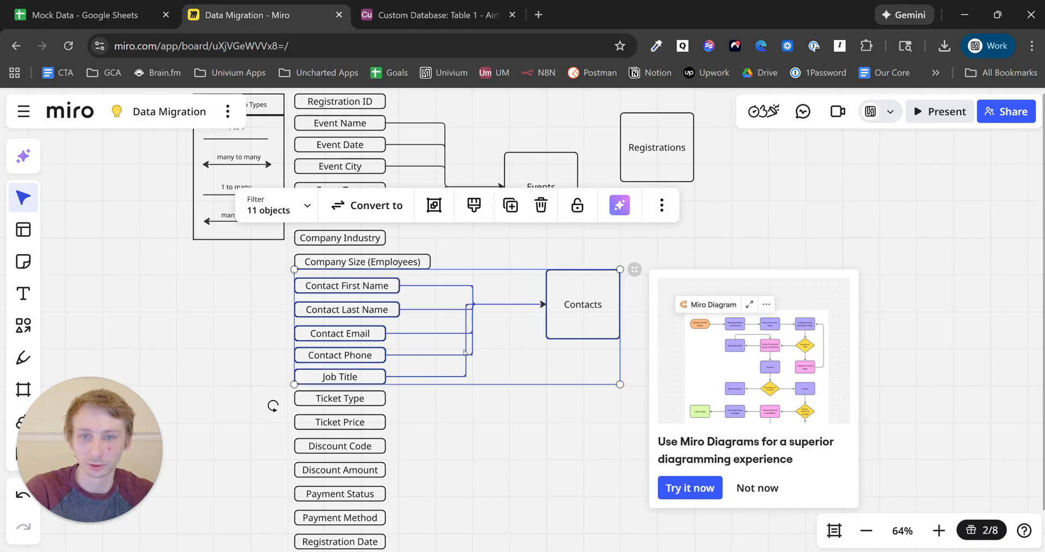
pyautogui.click(467, 380)
pyautogui.click(466, 367)
pyautogui.moveTo(467, 344); pyautogui.dragTo(474, 344)
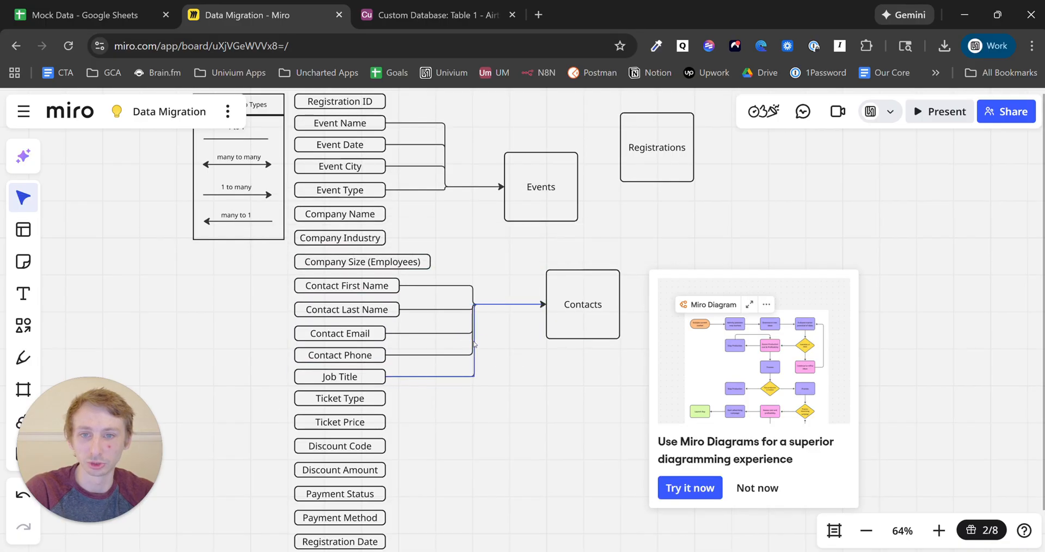
pyautogui.click(473, 344)
pyautogui.click(481, 442)
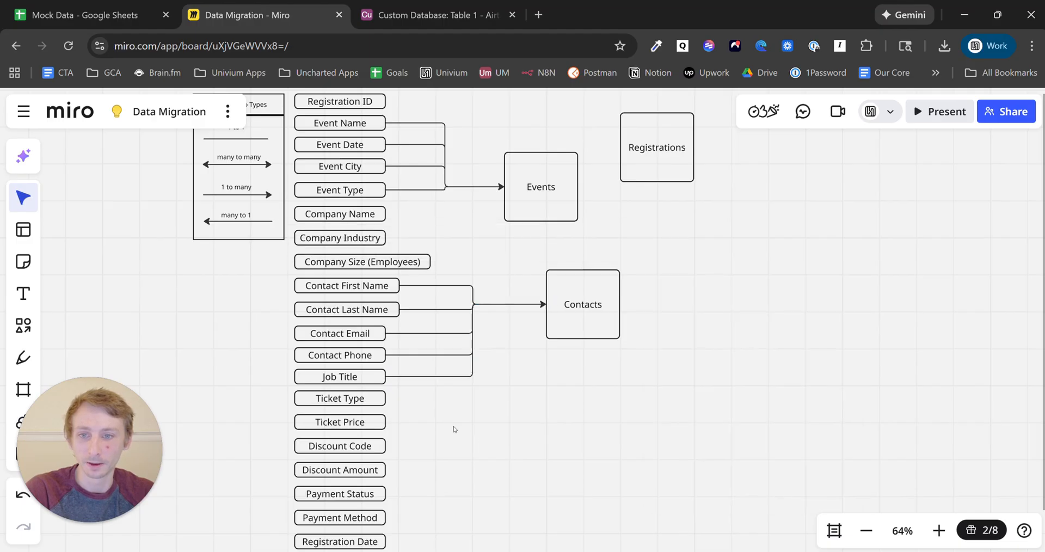
pyautogui.click(343, 406)
pyautogui.click(364, 426)
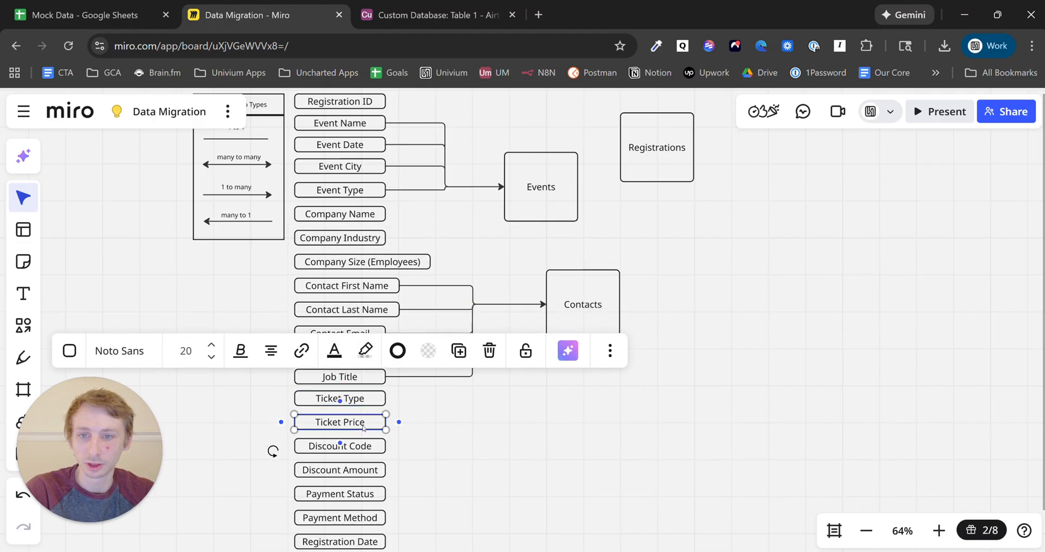
pyautogui.click(366, 453)
pyautogui.click(366, 472)
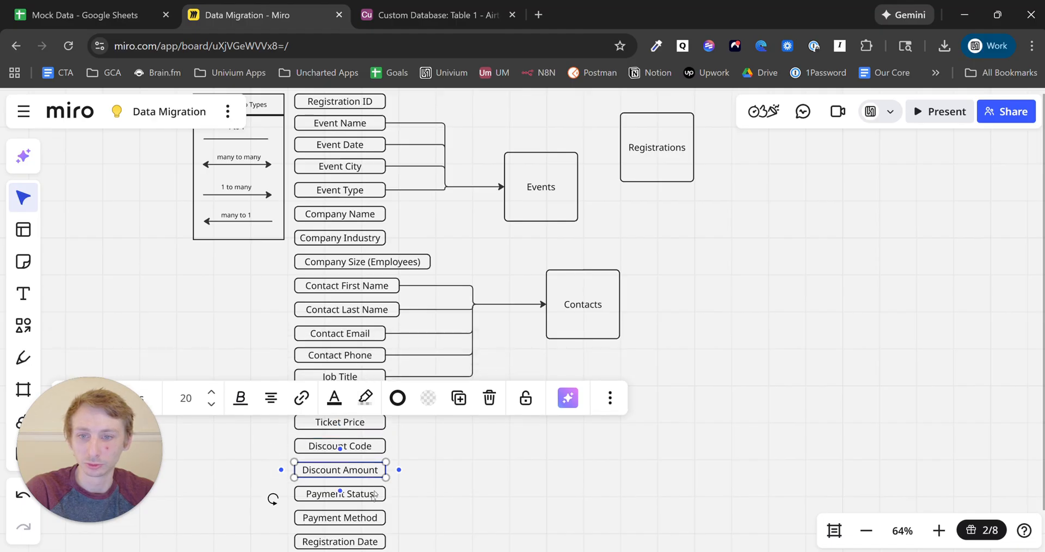
pyautogui.click(370, 499)
pyautogui.click(368, 521)
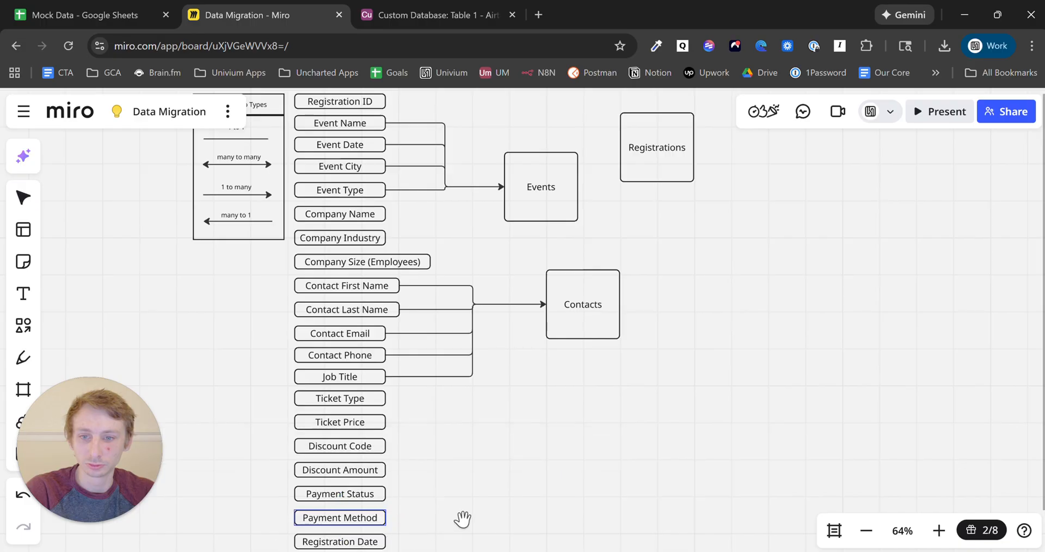
pyautogui.moveTo(478, 520); pyautogui.dragTo(469, 454)
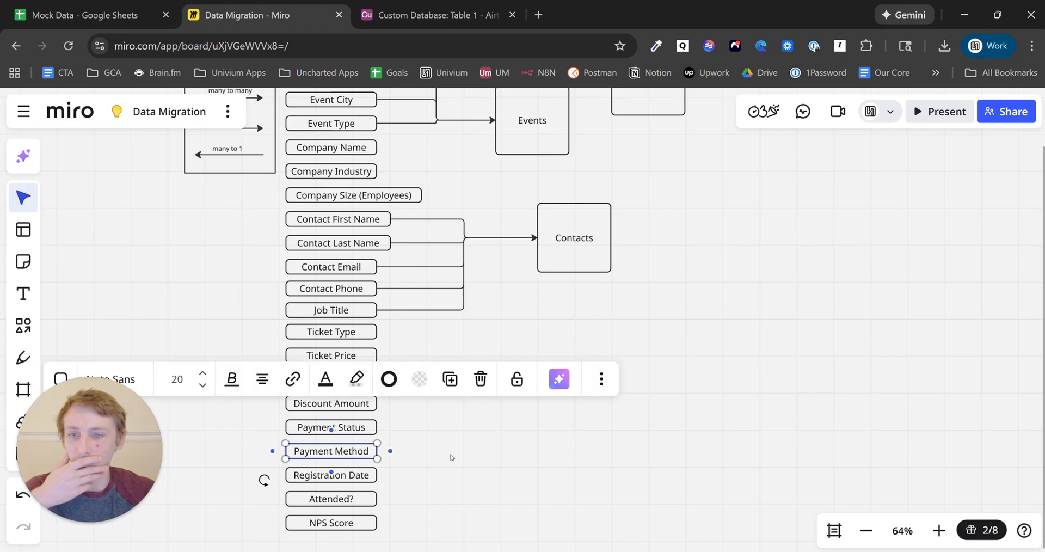
pyautogui.click(451, 456)
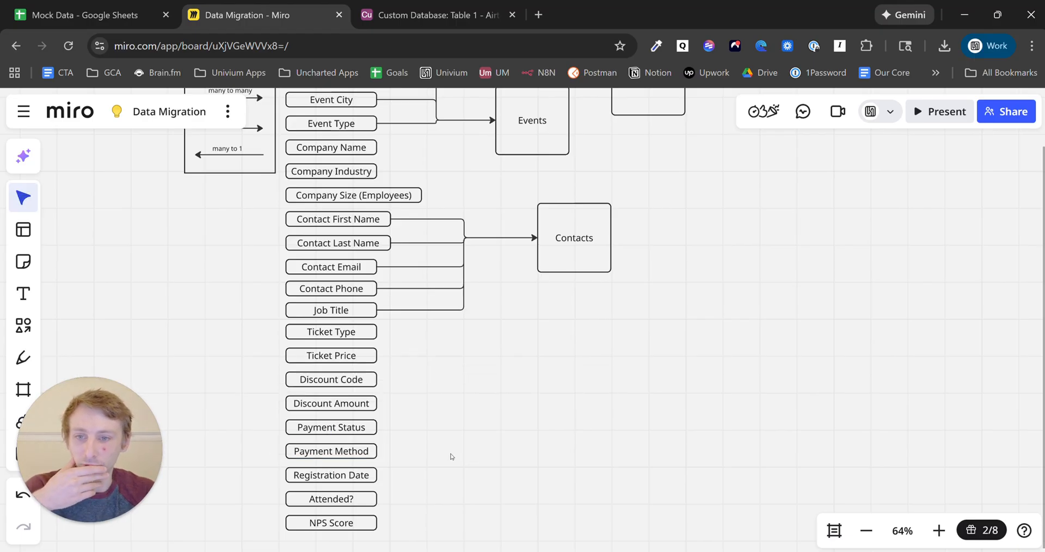
pyautogui.click(365, 506)
pyautogui.click(564, 460)
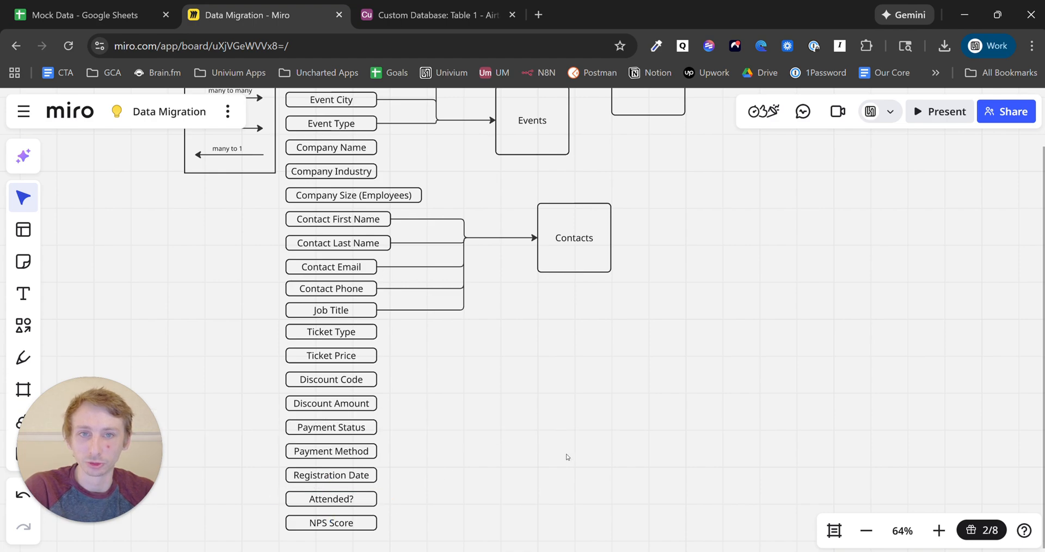
pyautogui.moveTo(654, 342); pyautogui.dragTo(615, 435)
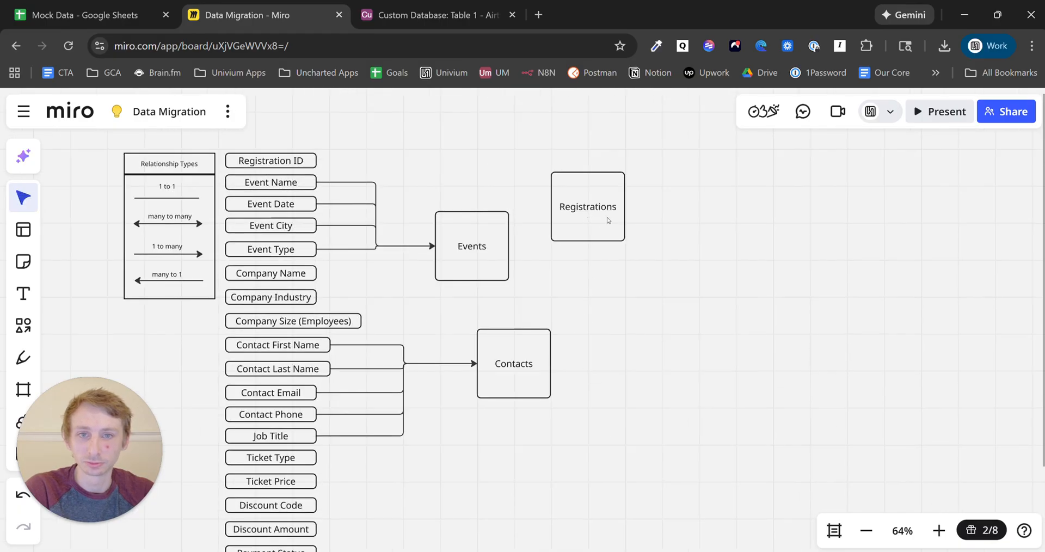
# - Move Registrations right and down, and connect Registration ID to it
pyautogui.moveTo(608, 220); pyautogui.dragTo(754, 277)
pyautogui.click(378, 157)
pyautogui.click(305, 159)
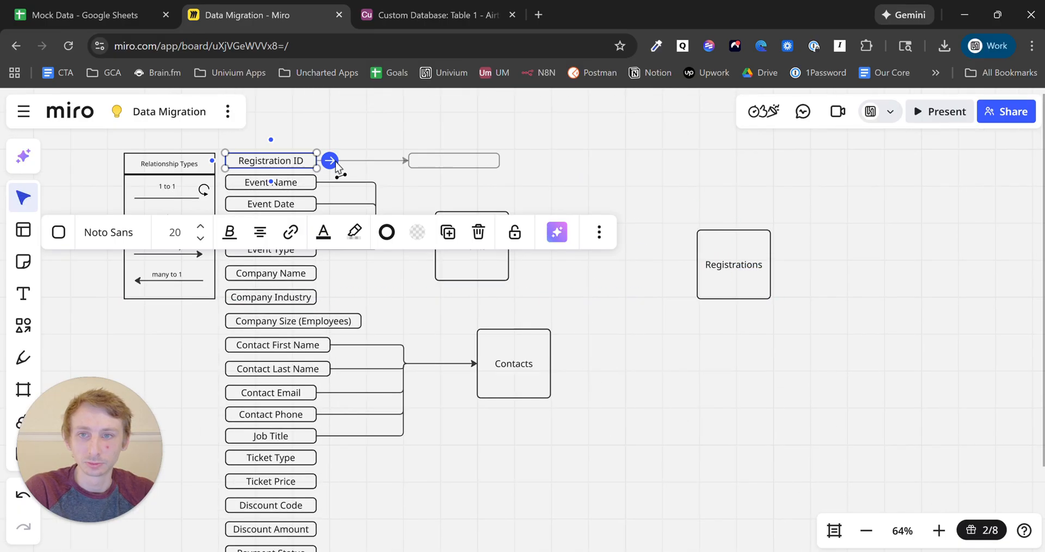
pyautogui.moveTo(329, 160); pyautogui.dragTo(734, 229)
pyautogui.click(622, 242)
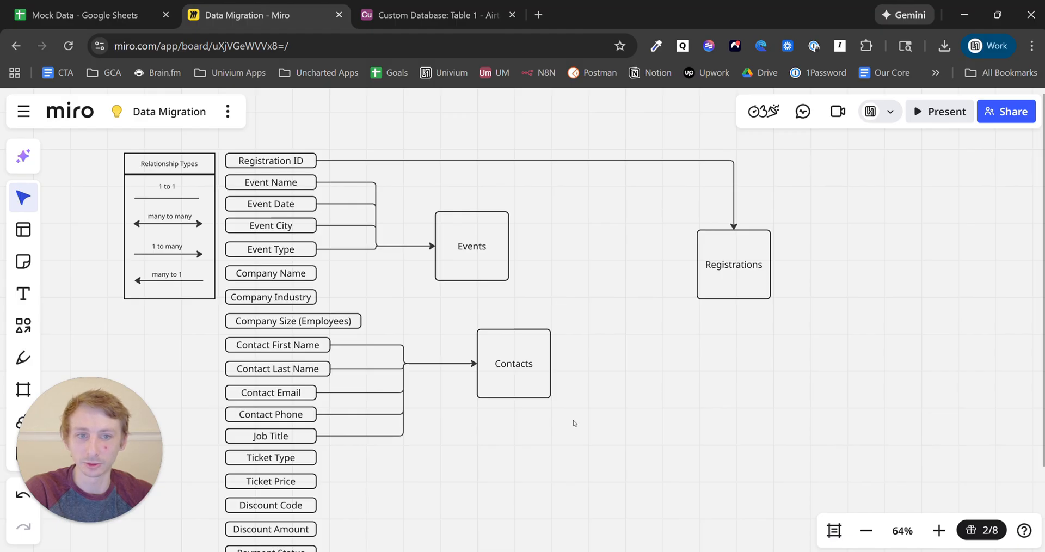
# - Move the Registration ID field out beside the Events box
pyautogui.moveTo(586, 426); pyautogui.dragTo(618, 282)
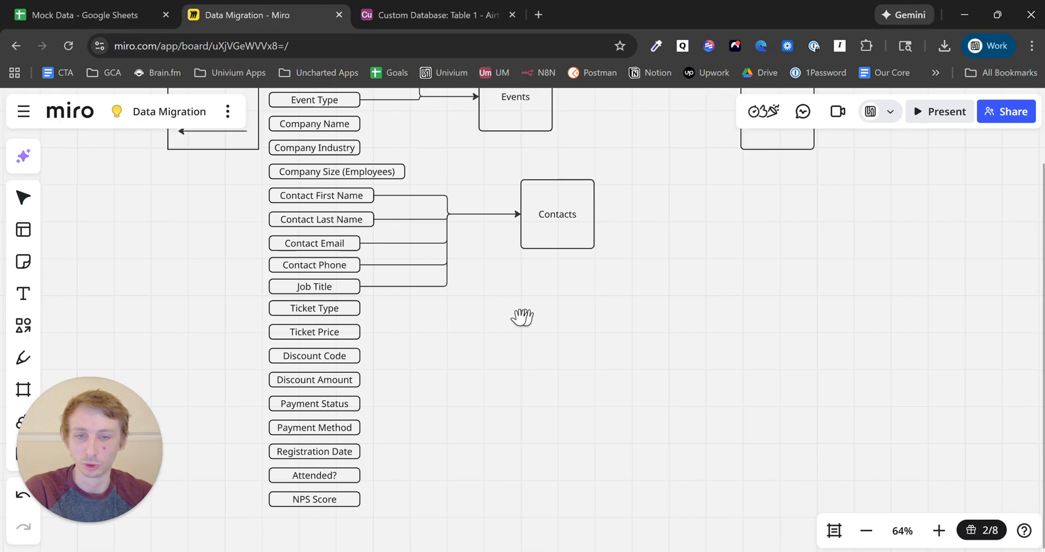
pyautogui.moveTo(523, 317); pyautogui.dragTo(540, 447)
pyautogui.moveTo(354, 146); pyautogui.dragTo(659, 253)
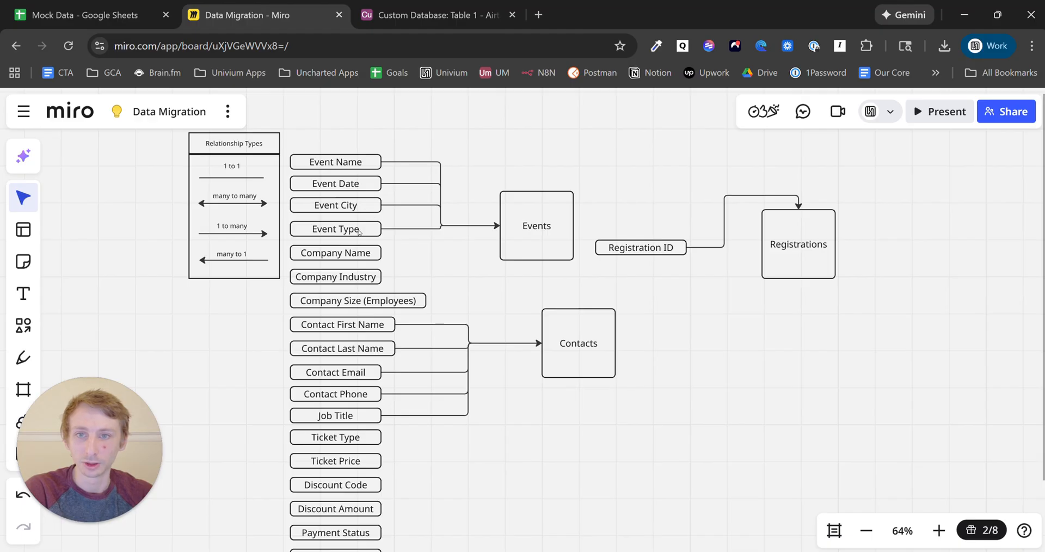
# - Reorder the field boxes, putting Event Type at the top and Registration ID below Job Title
pyautogui.moveTo(368, 230); pyautogui.dragTo(362, 143)
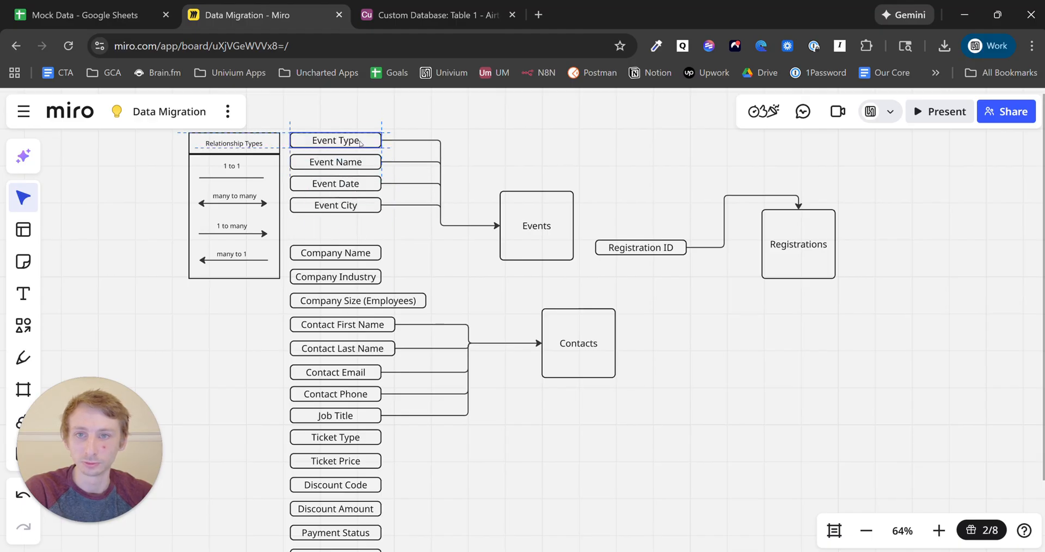
pyautogui.moveTo(560, 223); pyautogui.dragTo(602, 165)
pyautogui.moveTo(626, 250); pyautogui.dragTo(326, 235)
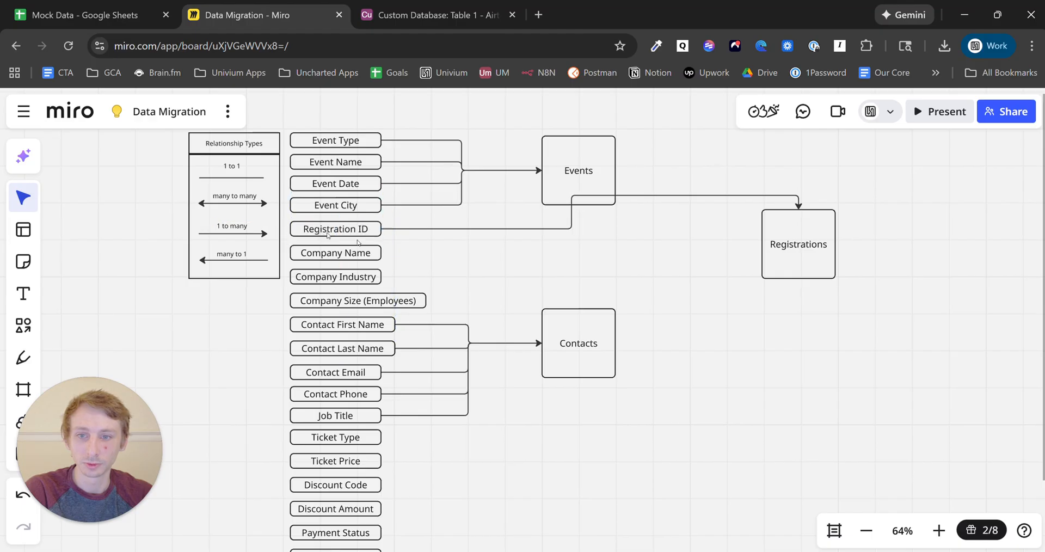
pyautogui.scroll(-5, 533, 375)
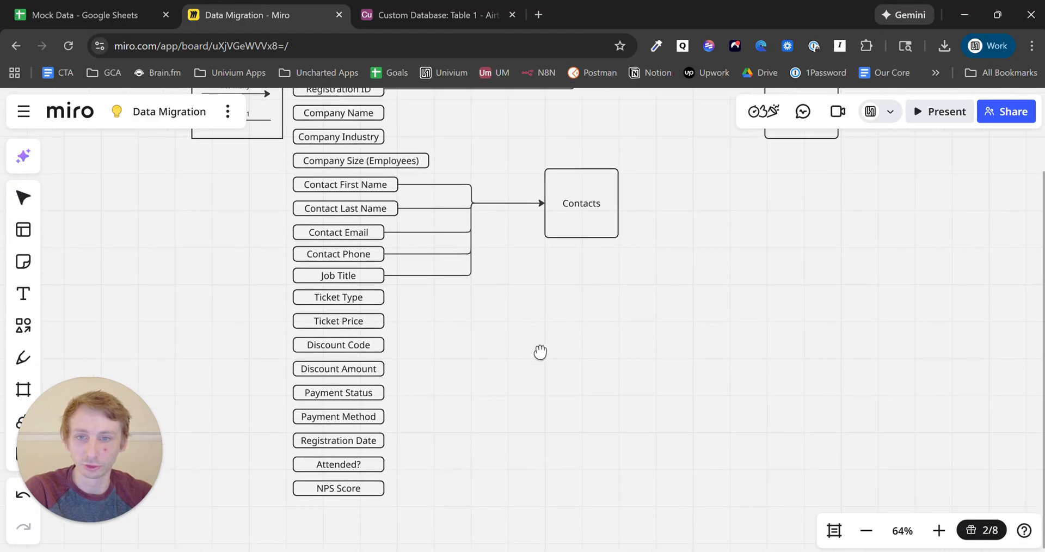
pyautogui.moveTo(429, 514); pyautogui.dragTo(321, 320)
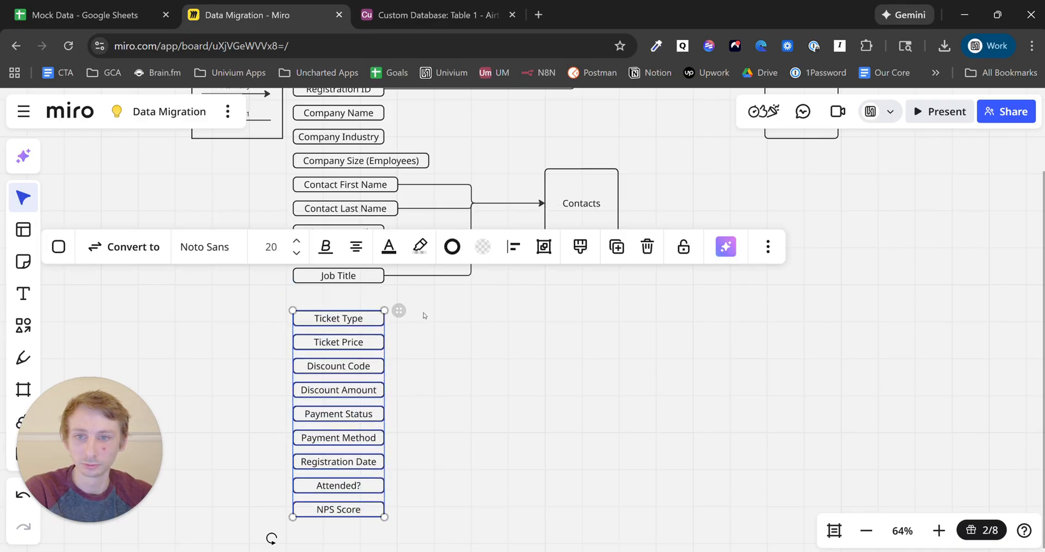
pyautogui.click(519, 343)
pyautogui.moveTo(525, 319); pyautogui.dragTo(519, 373)
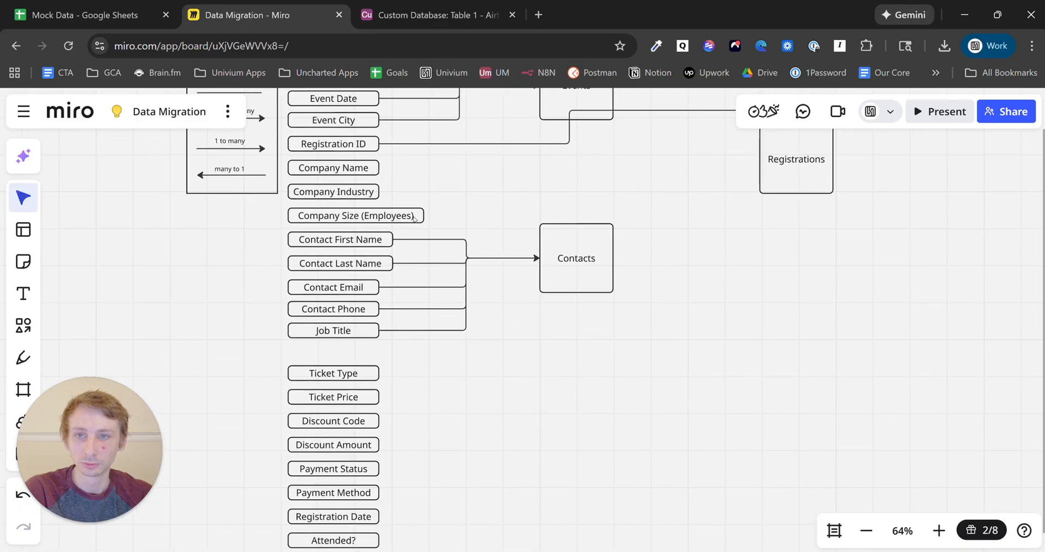
pyautogui.moveTo(359, 146); pyautogui.dragTo(360, 353)
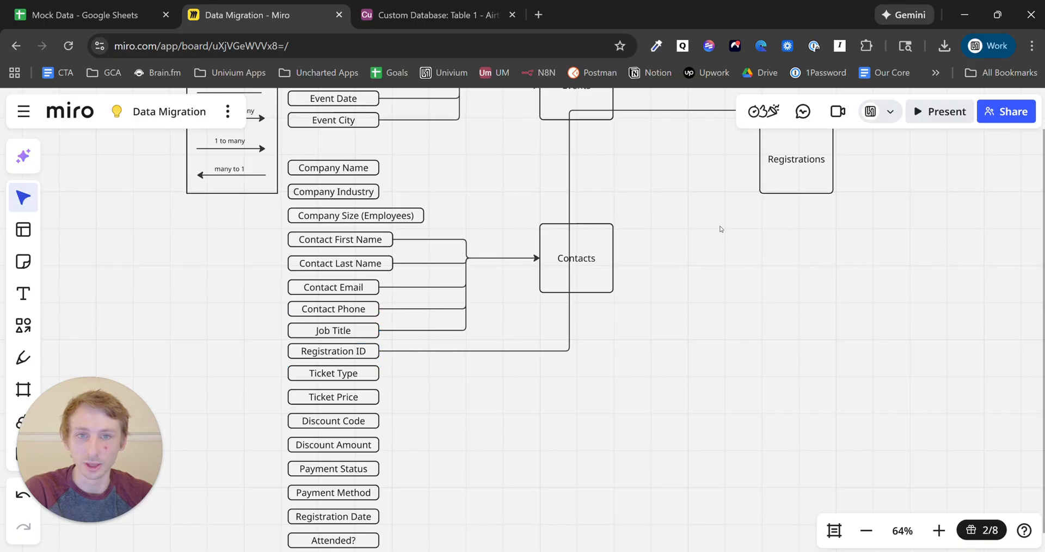
# - Place Registrations beside Registration ID on a straight connector, then switch to the Mock Data sheet
pyautogui.moveTo(795, 174); pyautogui.dragTo(770, 301)
pyautogui.moveTo(747, 371); pyautogui.dragTo(743, 413)
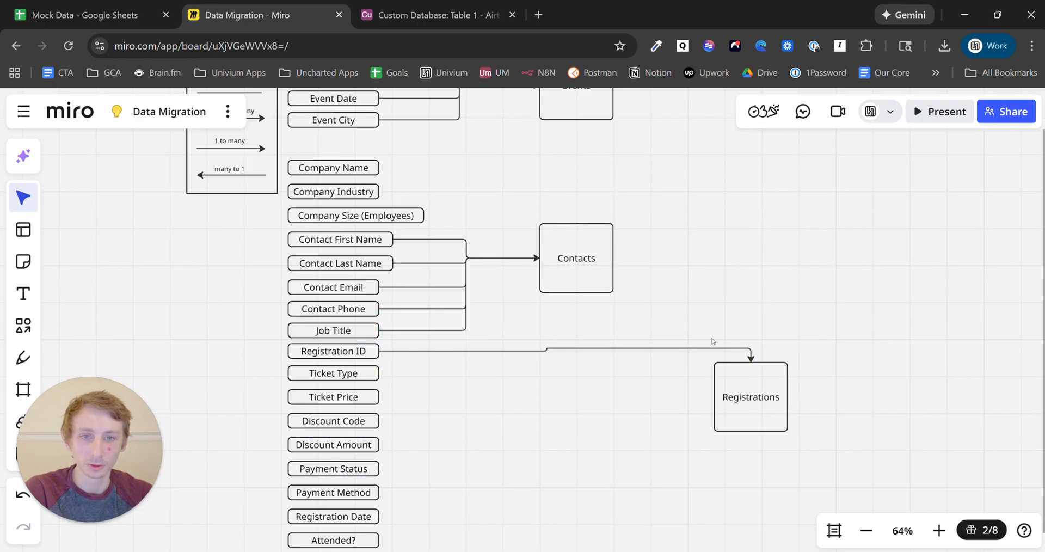
pyautogui.click(742, 358)
pyautogui.moveTo(751, 361); pyautogui.dragTo(590, 353)
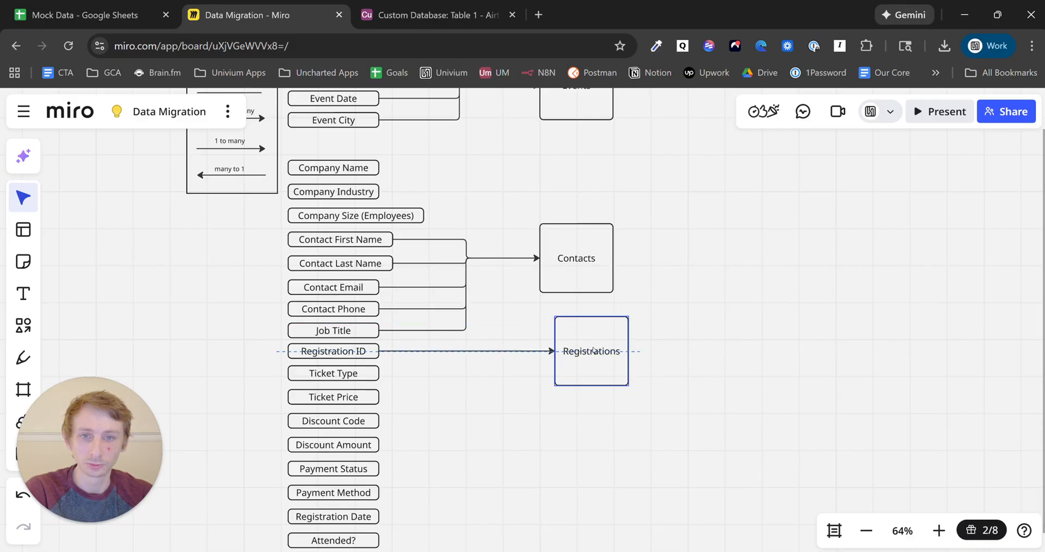
pyautogui.click(725, 315)
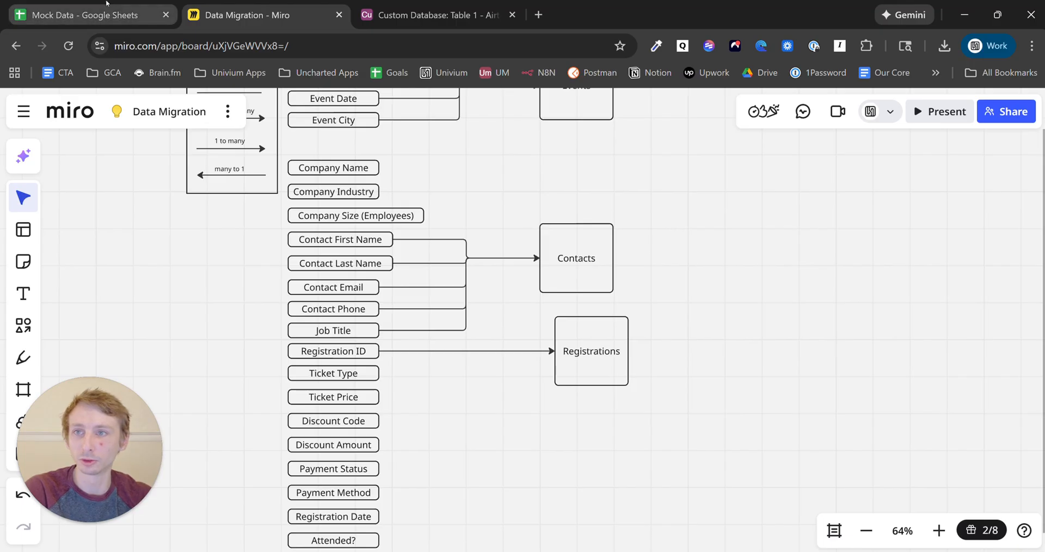
pyautogui.click(84, 14)
pyautogui.press('BackSpace')
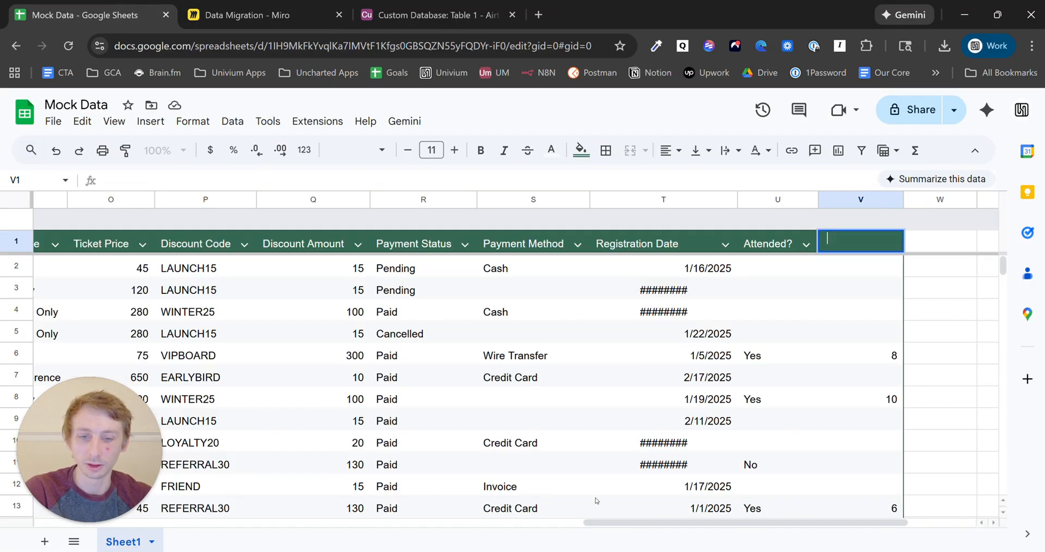
# - Scroll through Mock Data and check the Riverside Collective company entries in rows 35–43
pyautogui.moveTo(604, 523); pyautogui.dragTo(18, 506)
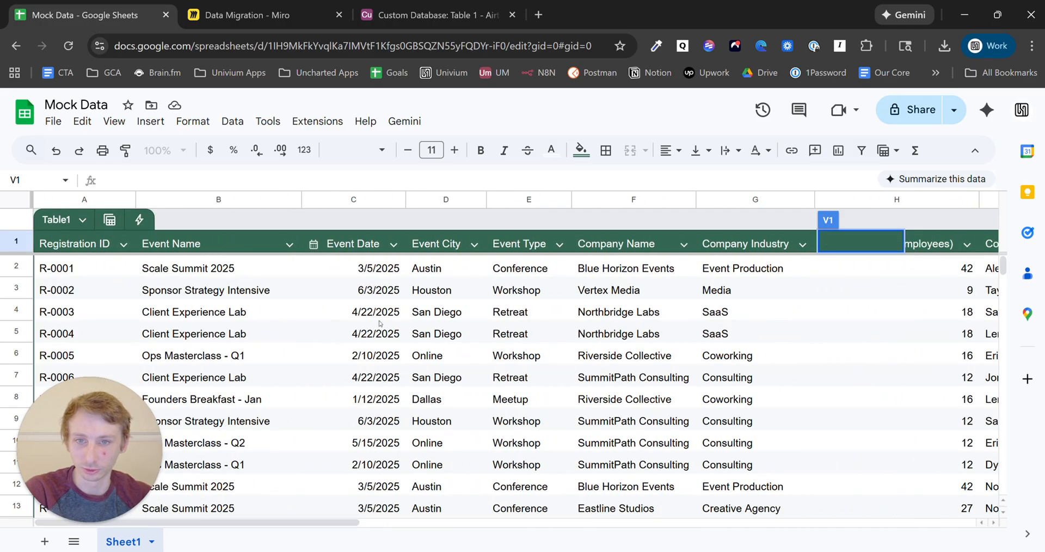
pyautogui.scroll(-11, 433, 301)
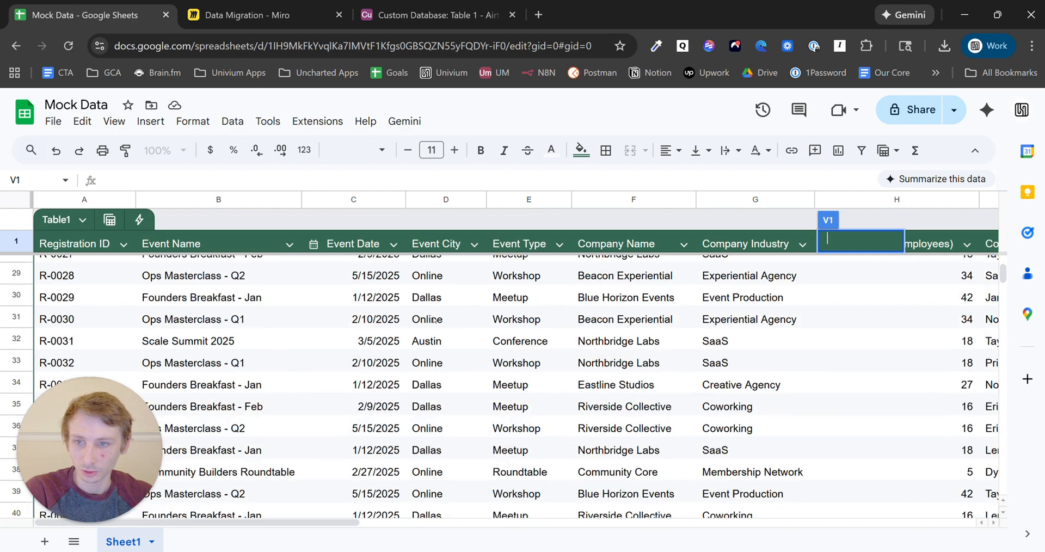
pyautogui.scroll(-2, 432, 326)
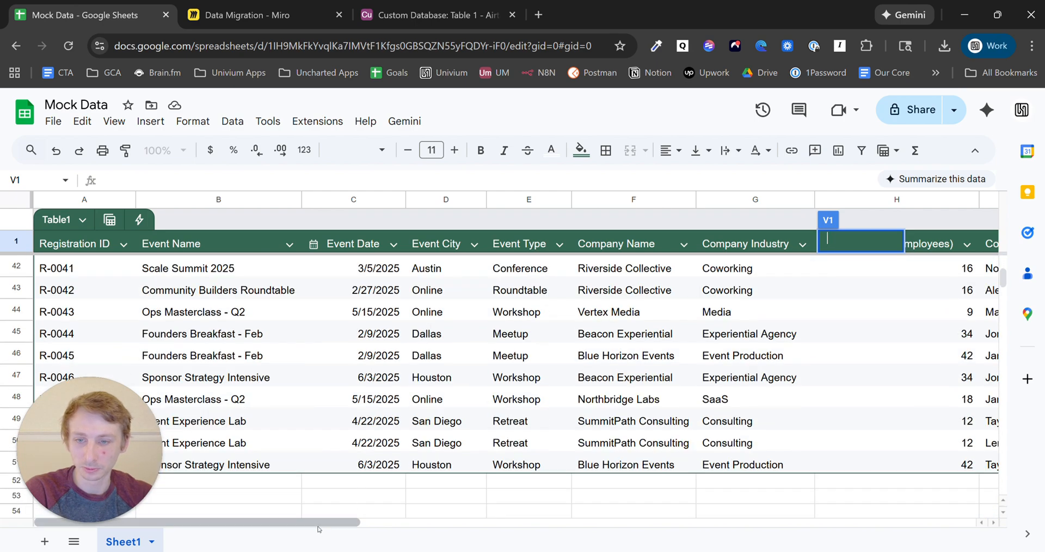
pyautogui.moveTo(324, 523); pyautogui.dragTo(412, 523)
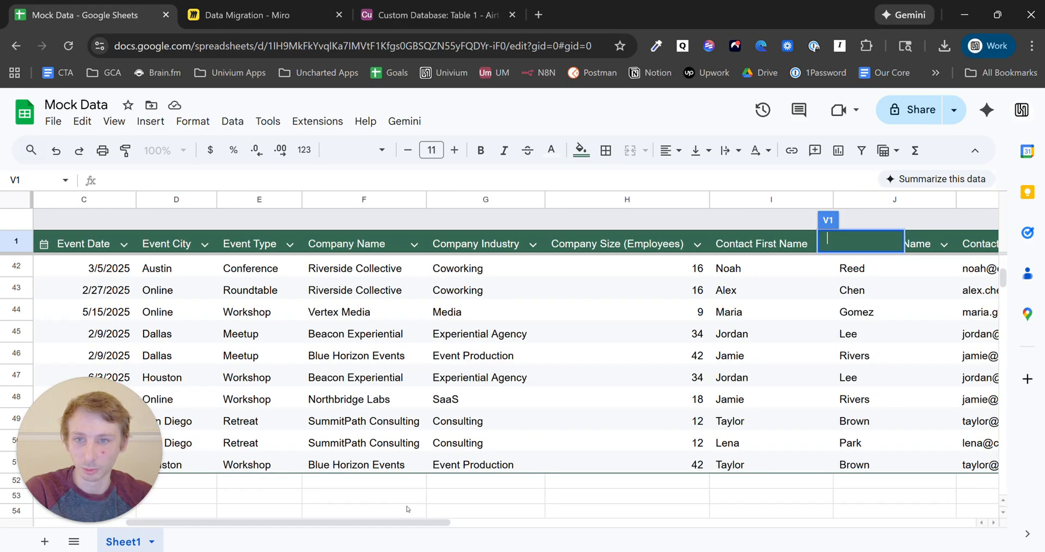
pyautogui.click(370, 375)
pyautogui.click(389, 290)
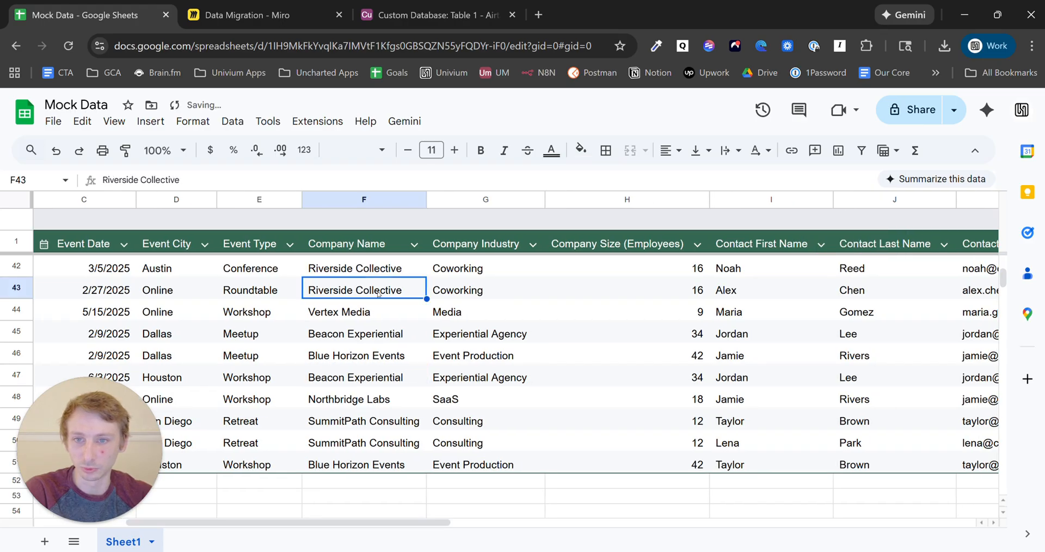
pyautogui.scroll(3, 390, 354)
pyautogui.click(381, 414)
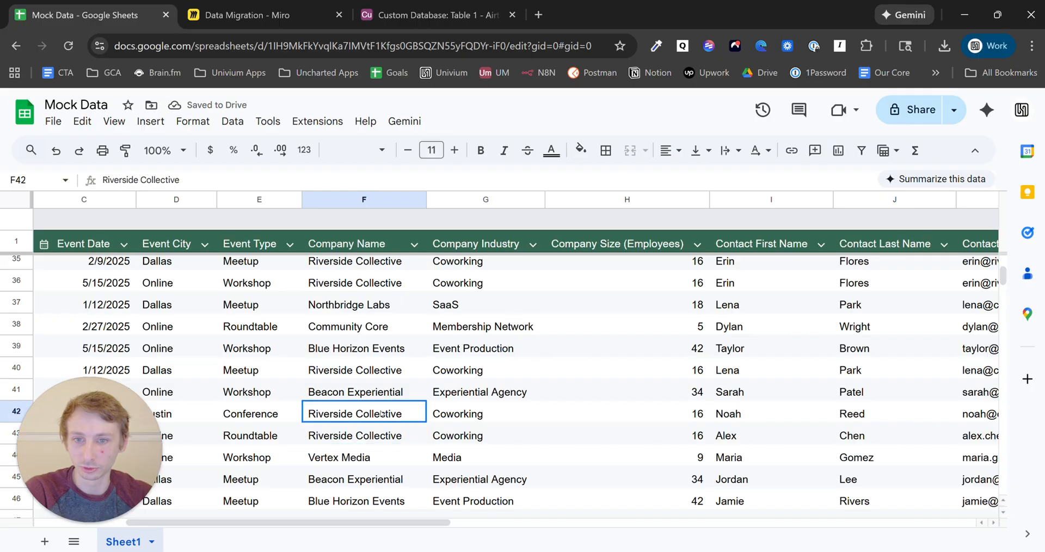
pyautogui.click(379, 438)
pyautogui.scroll(3, 381, 371)
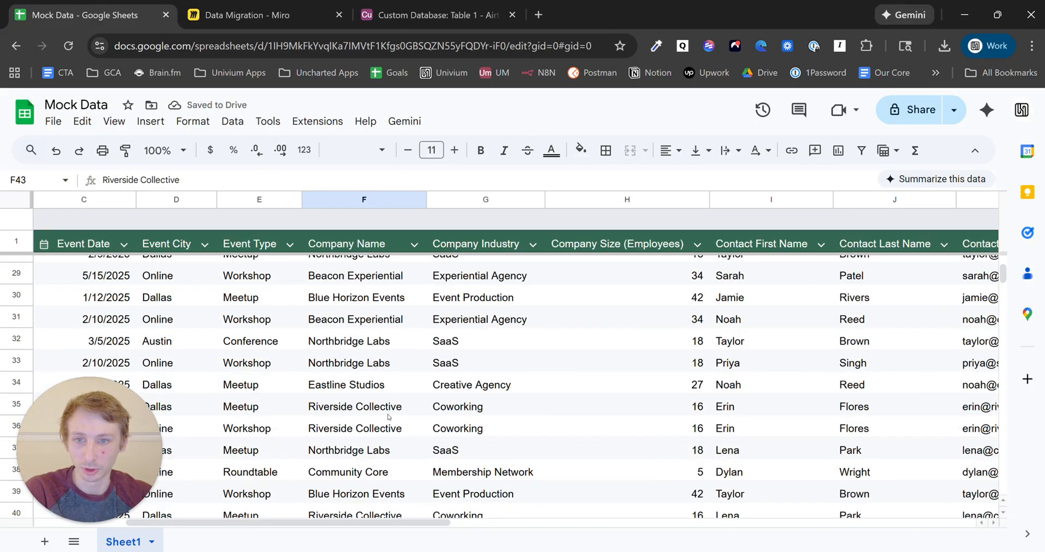
pyautogui.click(386, 428)
pyautogui.click(384, 407)
pyautogui.scroll(10, 392, 435)
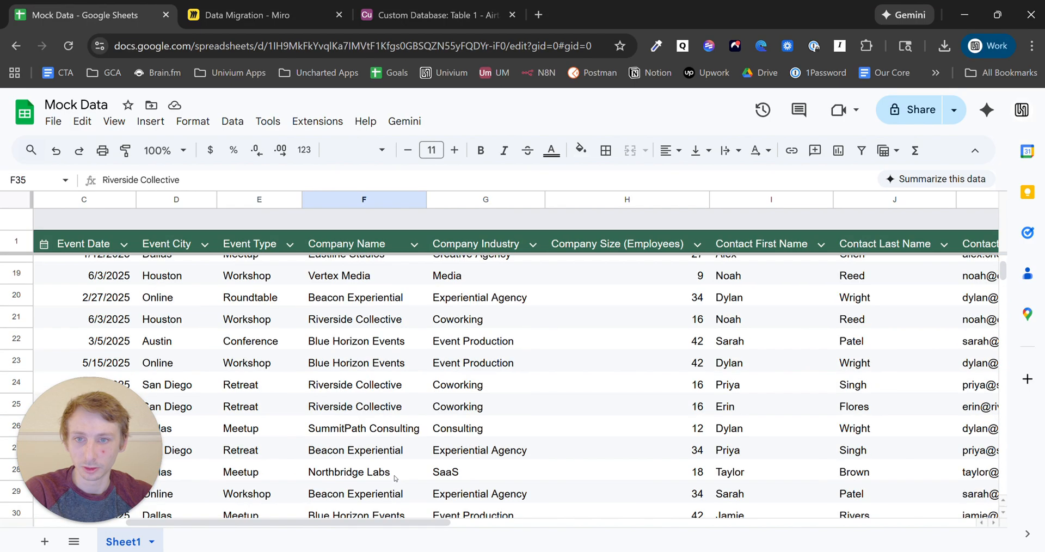
# - Check the SummitPath Consulting entries and contact names in rows 9–11, then return to Miro
pyautogui.click(395, 466)
pyautogui.click(392, 442)
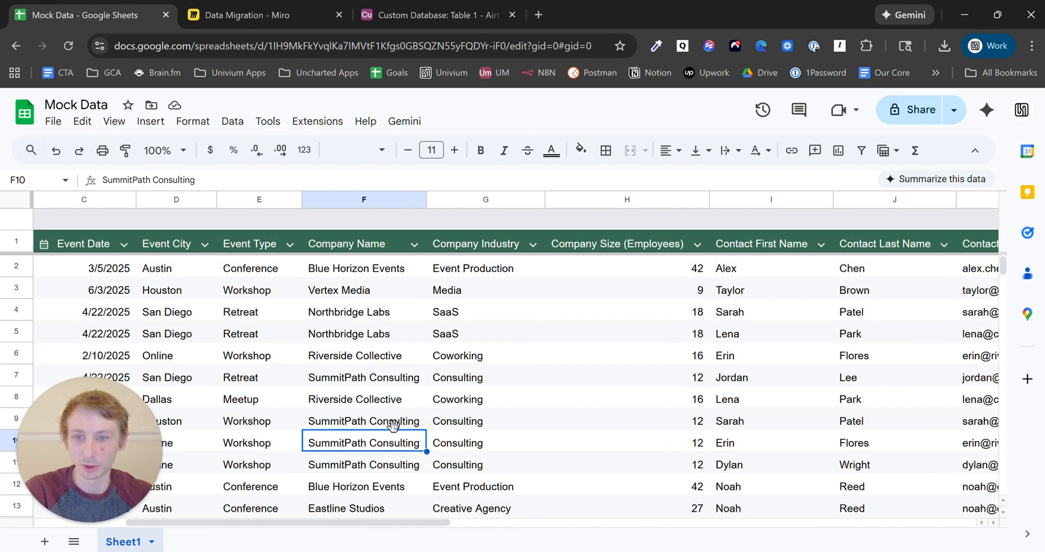
pyautogui.click(392, 424)
pyautogui.moveTo(413, 525); pyautogui.dragTo(216, 519)
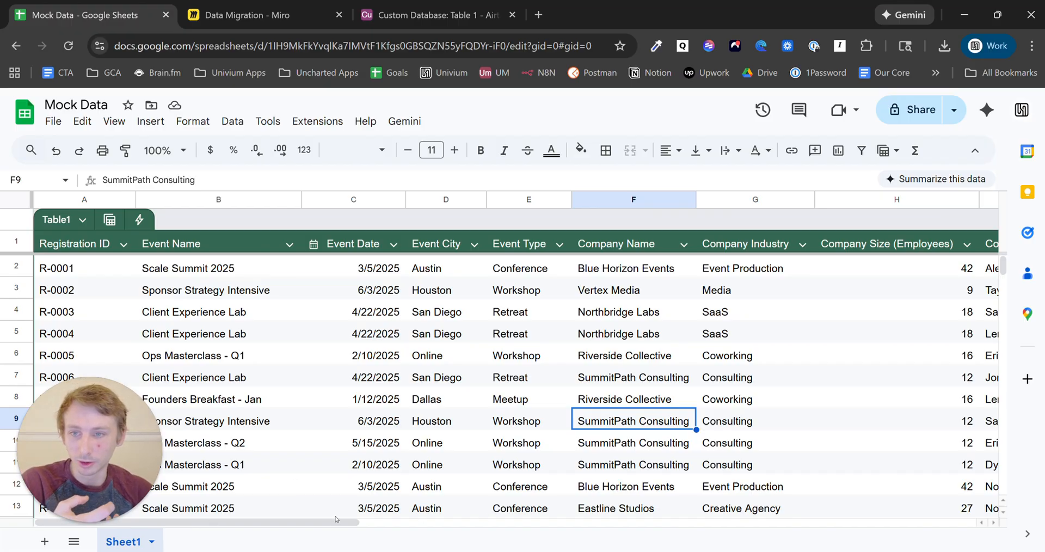
pyautogui.moveTo(333, 524); pyautogui.dragTo(427, 526)
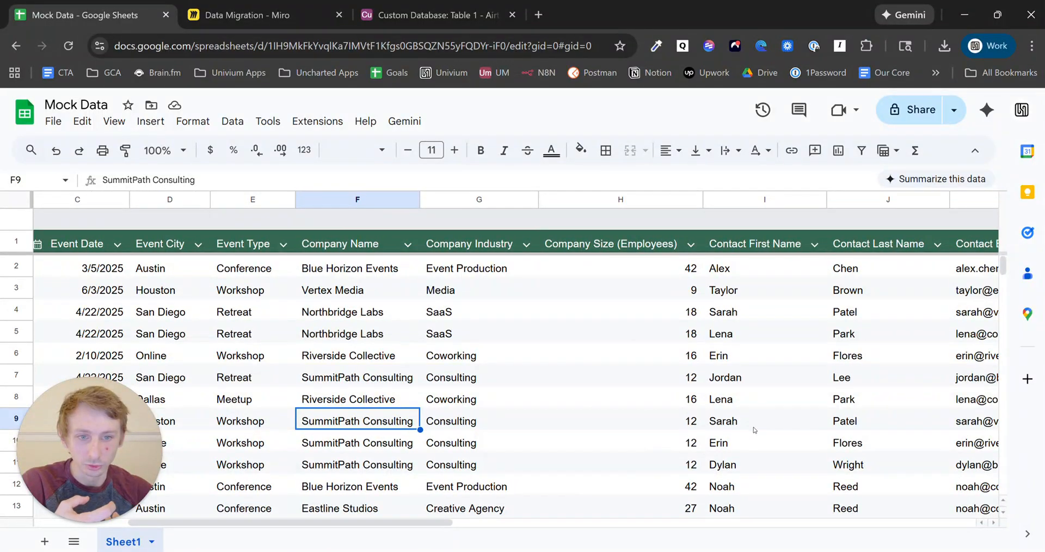
pyautogui.moveTo(754, 430); pyautogui.dragTo(871, 465)
pyautogui.click(388, 467)
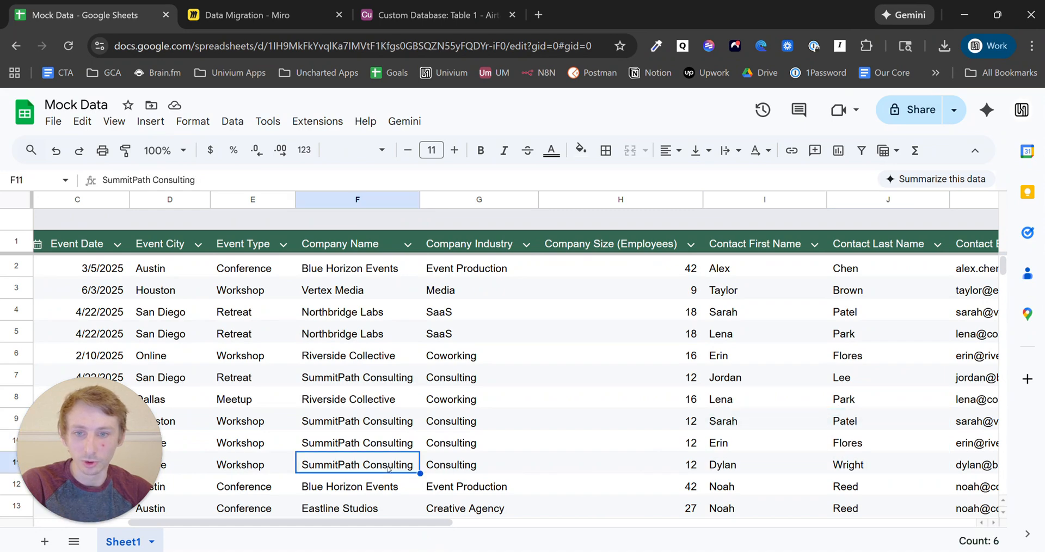
pyautogui.click(319, 4)
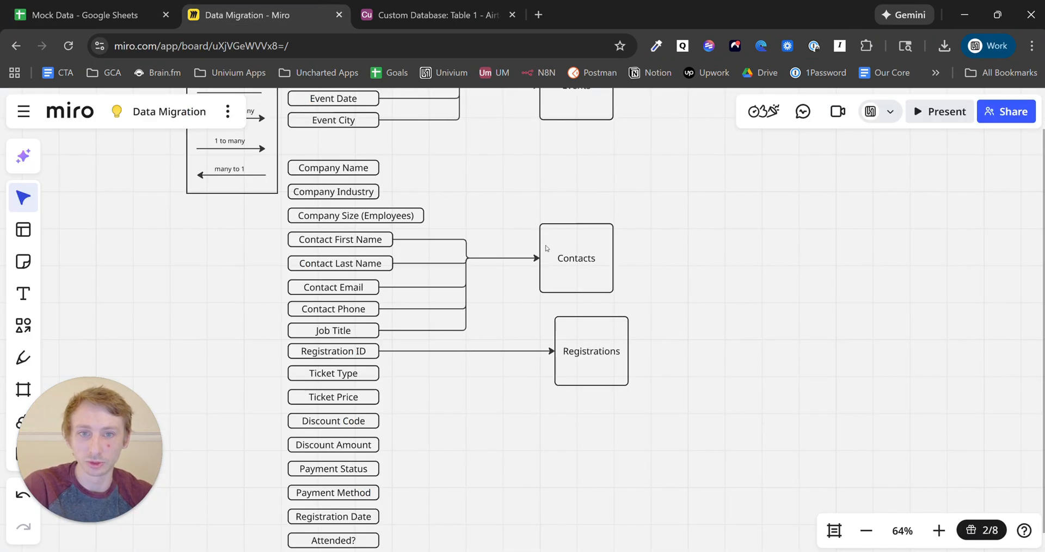
# - Duplicate the Contacts box, rename the copy 'Companies' and place it above Contacts
pyautogui.click(592, 249)
pyautogui.hotkey('ctrl', 'd')
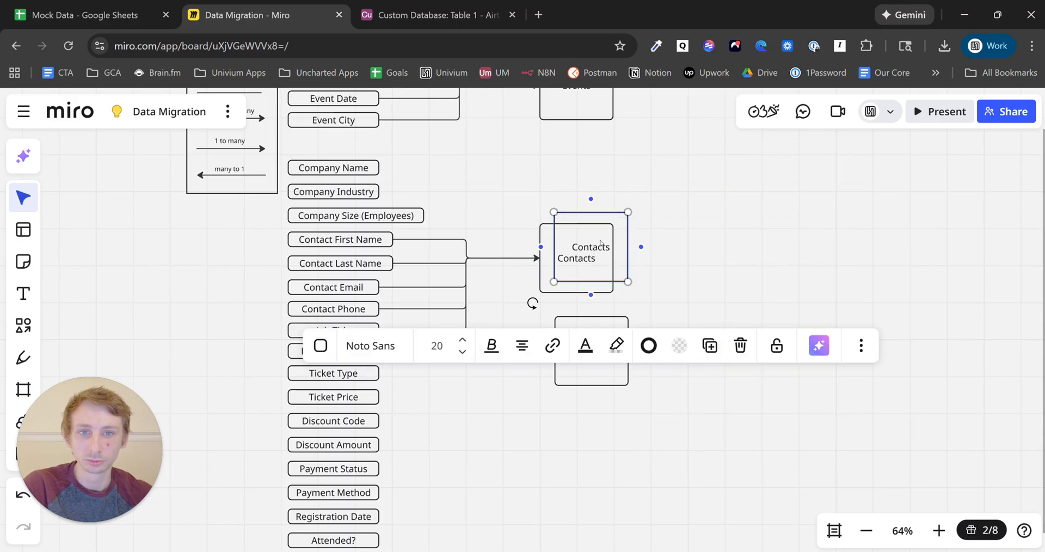
pyautogui.moveTo(593, 250); pyautogui.dragTo(582, 168)
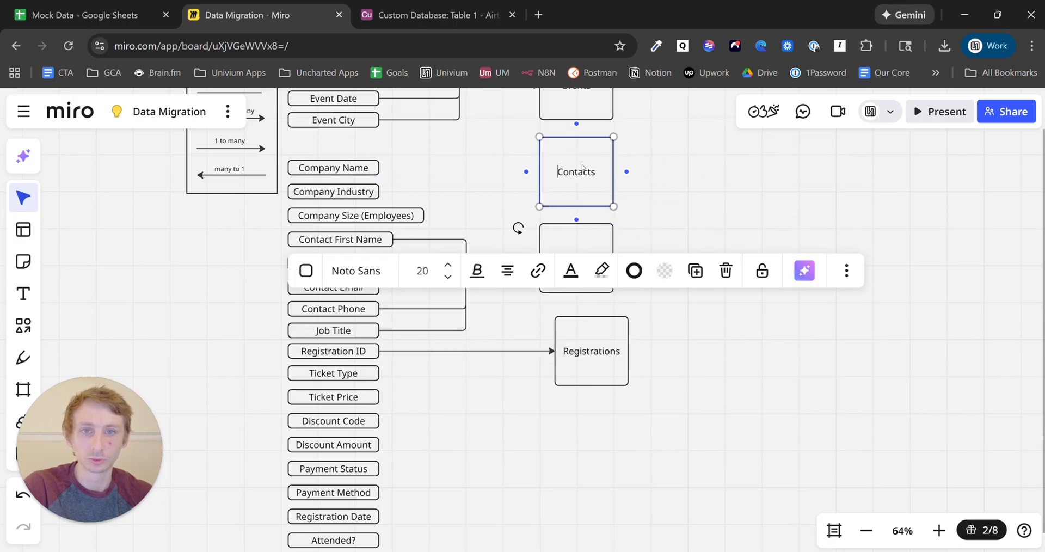
pyautogui.doubleClick(583, 172)
pyautogui.write('Compa')
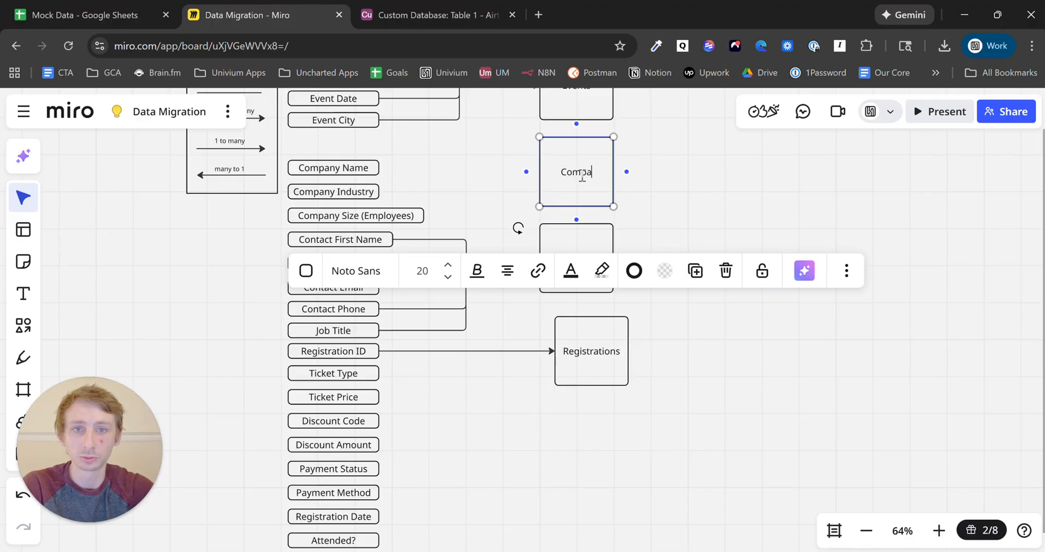
pyautogui.write('nies')
pyautogui.click(687, 186)
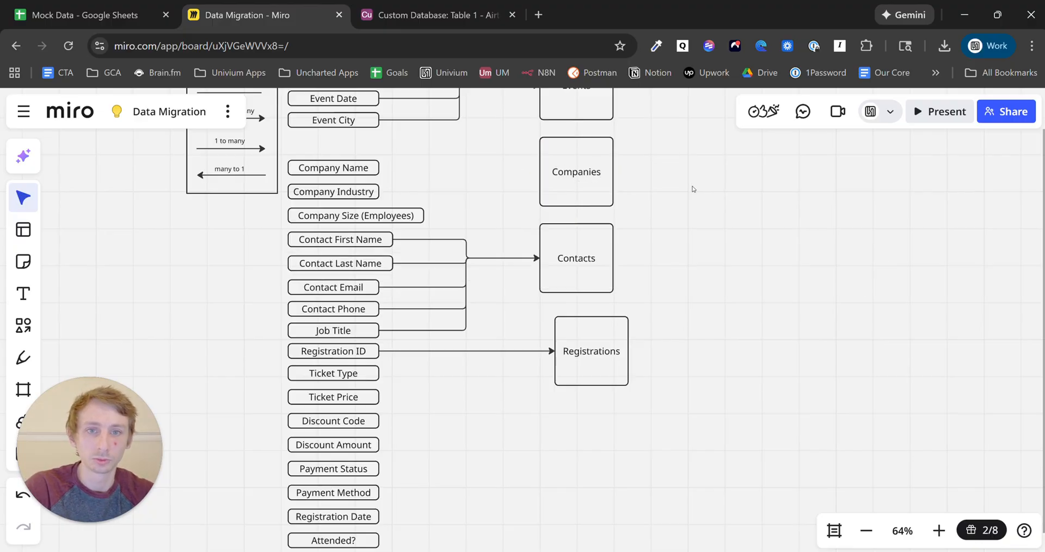
pyautogui.moveTo(721, 254); pyautogui.dragTo(700, 329)
pyautogui.moveTo(596, 430); pyautogui.dragTo(579, 427)
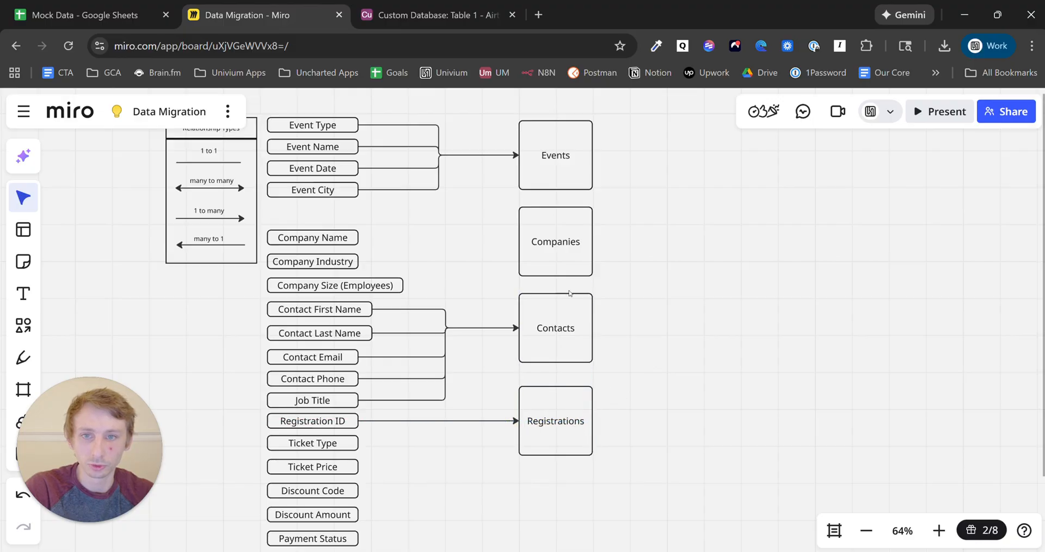
# - Connect Company Name, Company Industry and Company Size (Employees) to the Companies box
pyautogui.click(354, 236)
pyautogui.moveTo(372, 236); pyautogui.dragTo(516, 245)
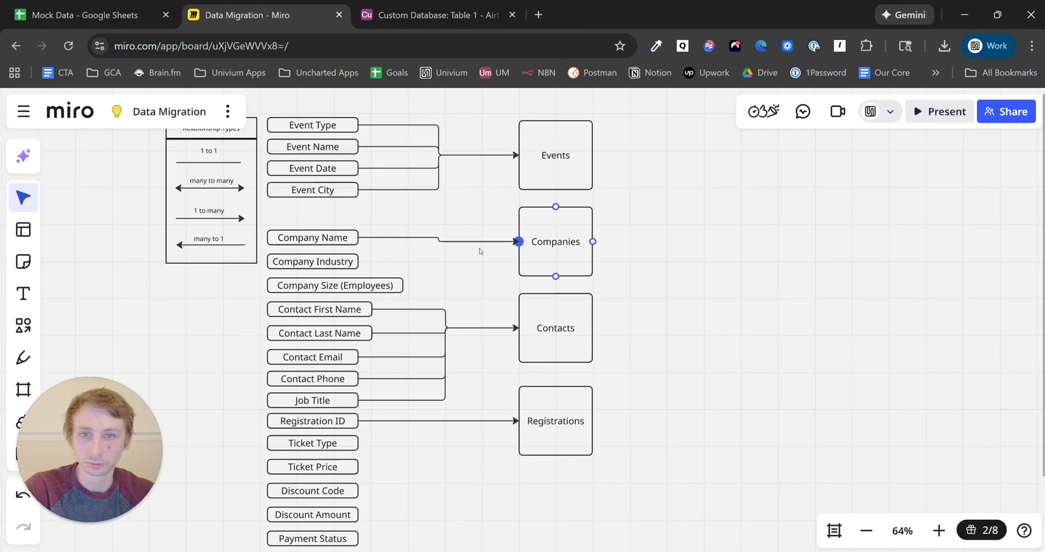
pyautogui.click(347, 263)
pyautogui.moveTo(372, 262); pyautogui.dragTo(520, 251)
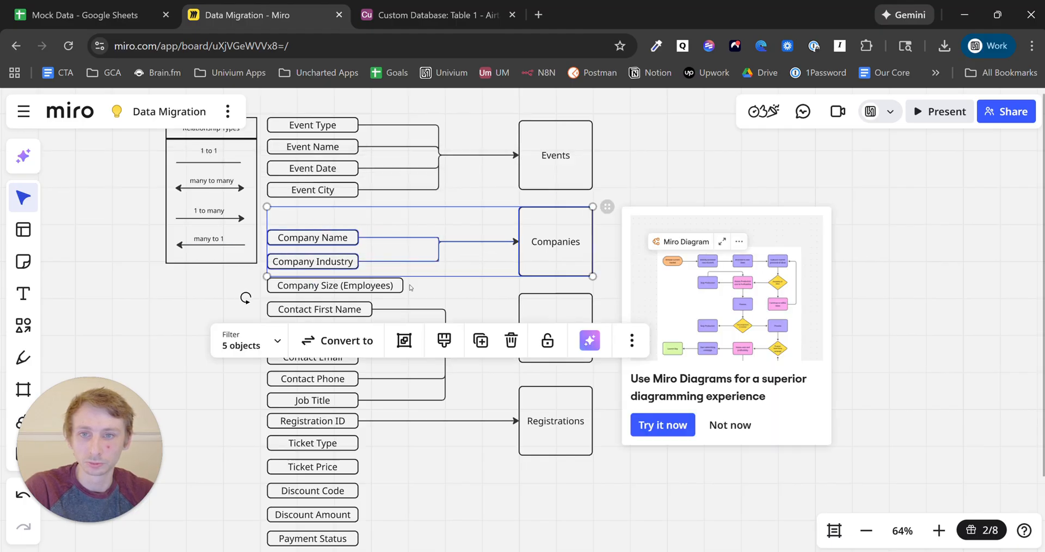
pyautogui.click(409, 286)
pyautogui.moveTo(416, 285); pyautogui.dragTo(518, 243)
pyautogui.click(473, 215)
# - Move the three company fields up and even out their spacing
pyautogui.moveTo(345, 238); pyautogui.dragTo(342, 217)
pyautogui.moveTo(341, 259); pyautogui.dragTo(342, 235)
pyautogui.moveTo(338, 282); pyautogui.dragTo(338, 227)
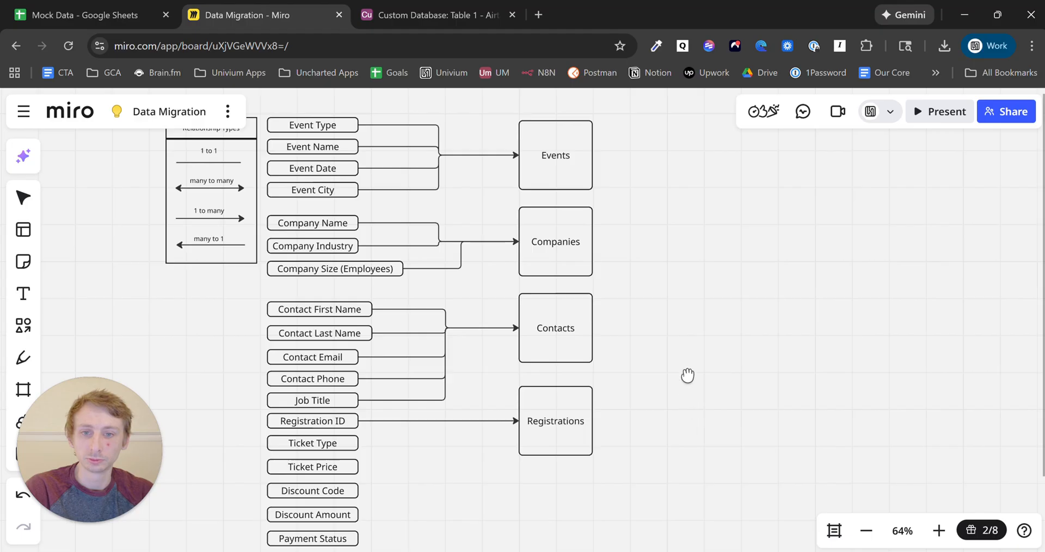
pyautogui.moveTo(689, 374); pyautogui.dragTo(679, 202)
pyautogui.press('v')
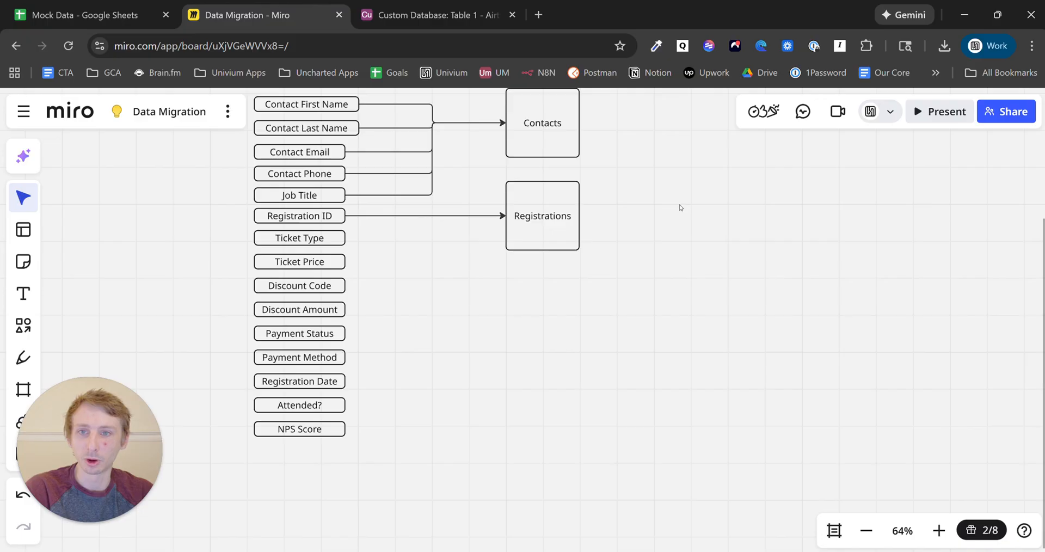
pyautogui.moveTo(683, 198); pyautogui.dragTo(693, 400)
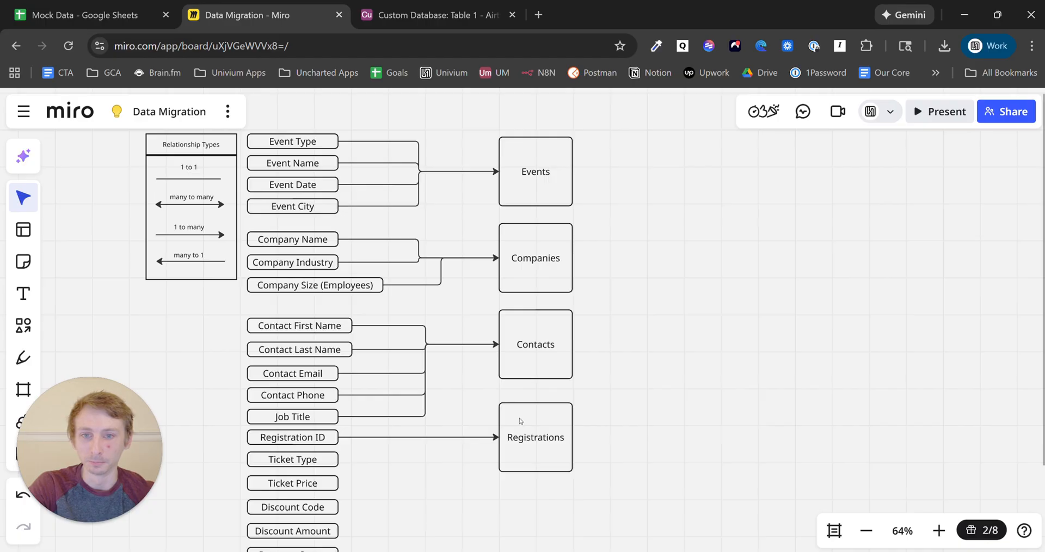
# - Move NPS Score up below Job Title and push the registration fields down
pyautogui.moveTo(620, 521); pyautogui.dragTo(664, 334)
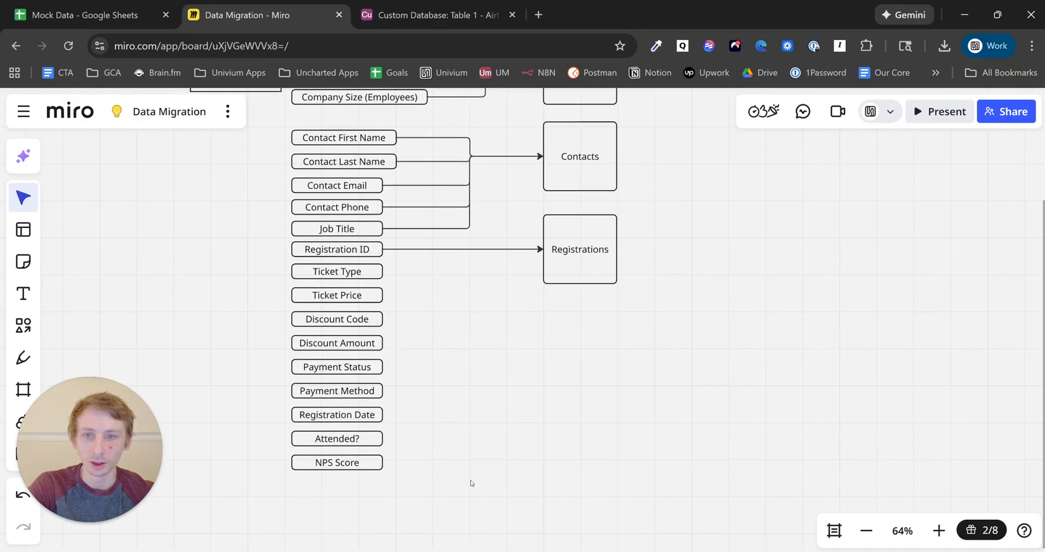
pyautogui.moveTo(465, 486); pyautogui.dragTo(322, 279)
pyautogui.click(667, 344)
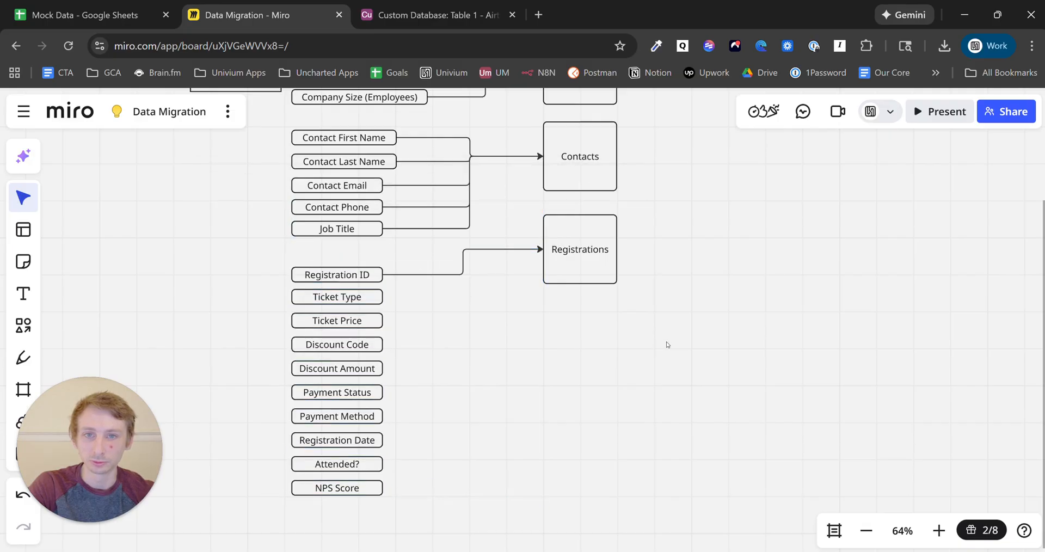
pyautogui.moveTo(730, 263); pyautogui.dragTo(726, 299)
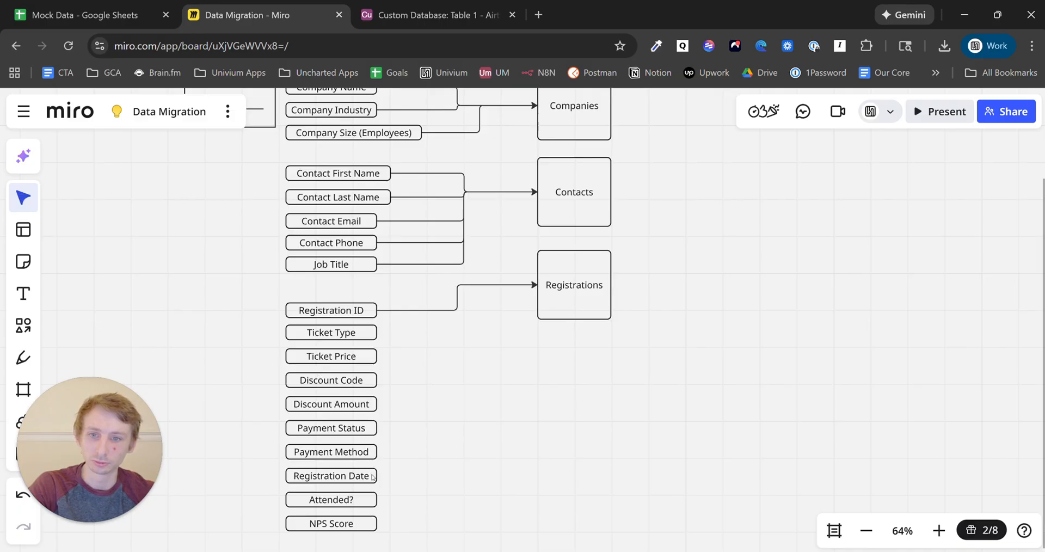
pyautogui.click(366, 527)
pyautogui.moveTo(351, 529); pyautogui.dragTo(350, 294)
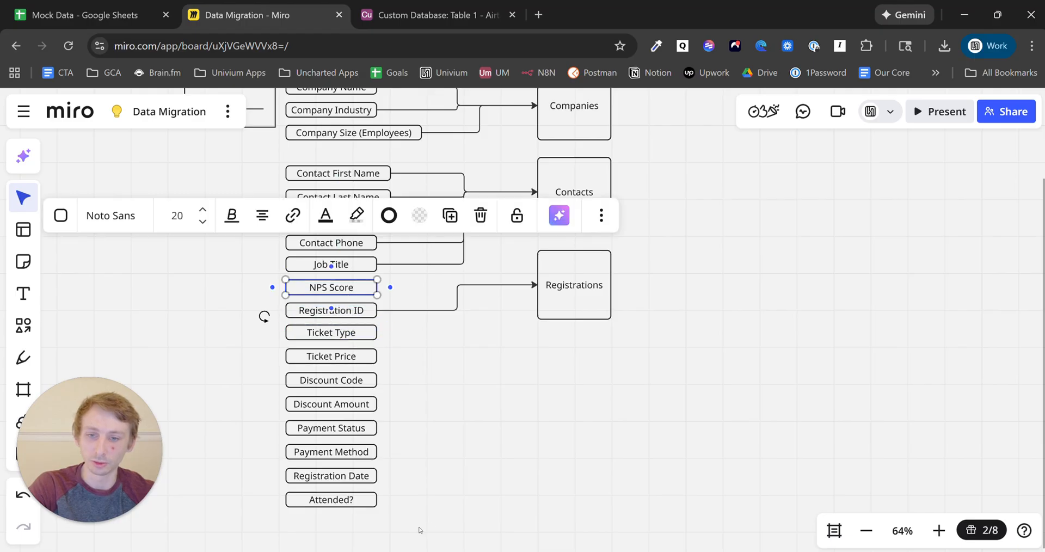
pyautogui.moveTo(417, 527); pyautogui.dragTo(320, 330)
pyautogui.click(459, 386)
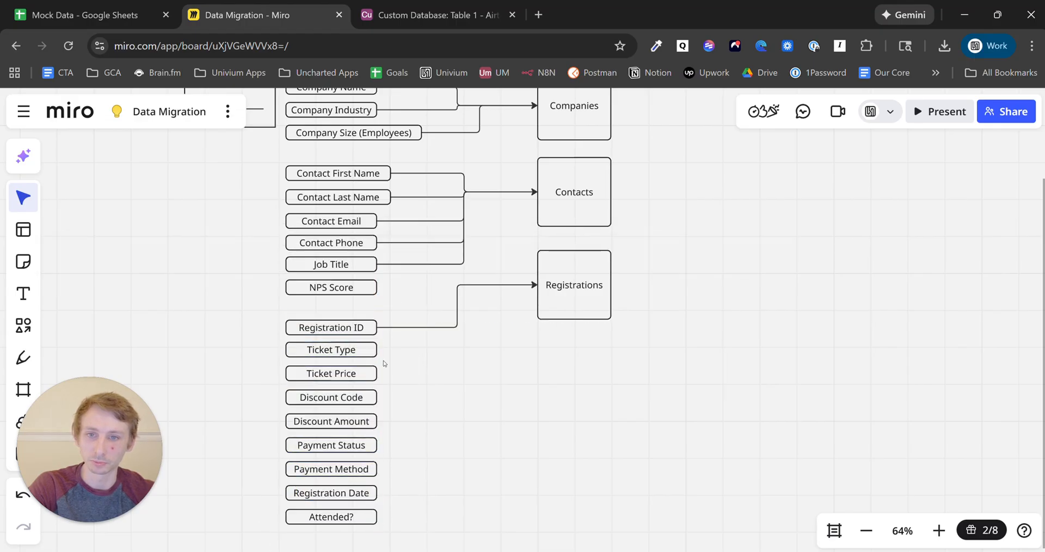
# - Connect Ticket Type, Ticket Price, Discount Code and Discount Amount to Registrations
pyautogui.click(365, 353)
pyautogui.moveTo(390, 350); pyautogui.dragTo(537, 286)
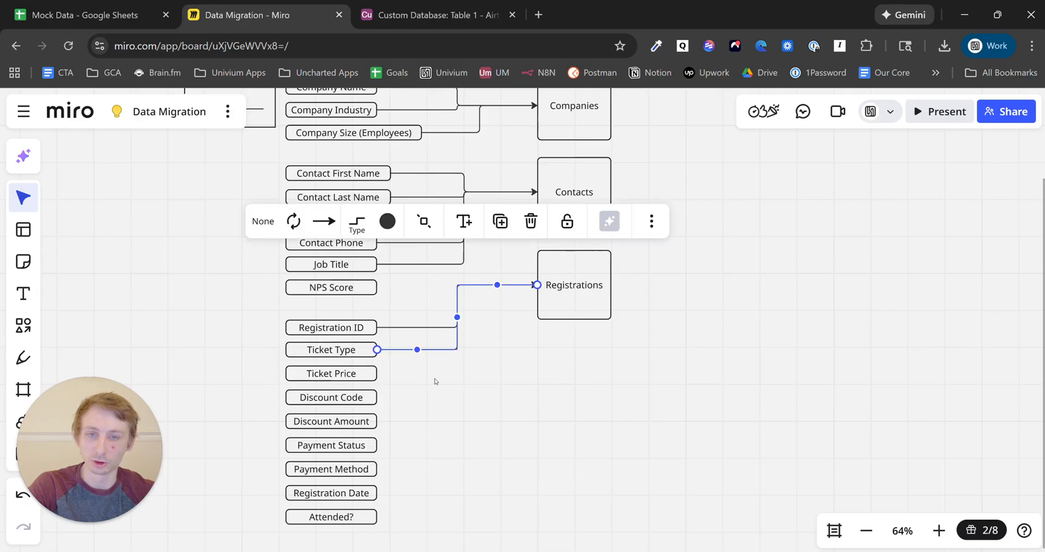
pyautogui.click(348, 375)
pyautogui.moveTo(390, 373); pyautogui.dragTo(537, 286)
pyautogui.click(375, 404)
pyautogui.moveTo(390, 398); pyautogui.dragTo(539, 293)
pyautogui.click(370, 422)
pyautogui.moveTo(390, 421); pyautogui.dragTo(537, 285)
pyautogui.click(370, 457)
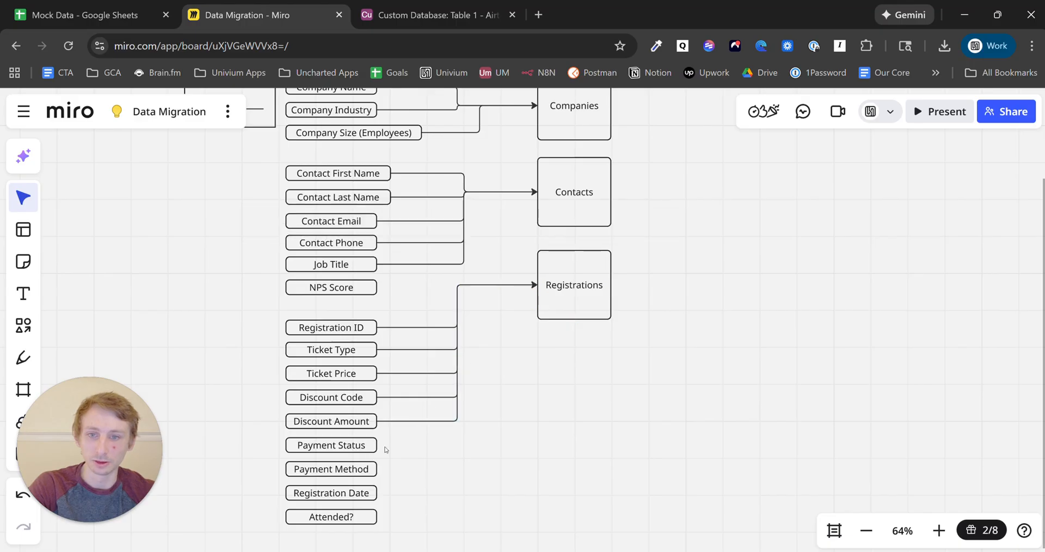
# - Connect Payment Status, Payment Method, Registration Date and Attended? to Registrations
pyautogui.click(381, 450)
pyautogui.moveTo(390, 446); pyautogui.dragTo(537, 285)
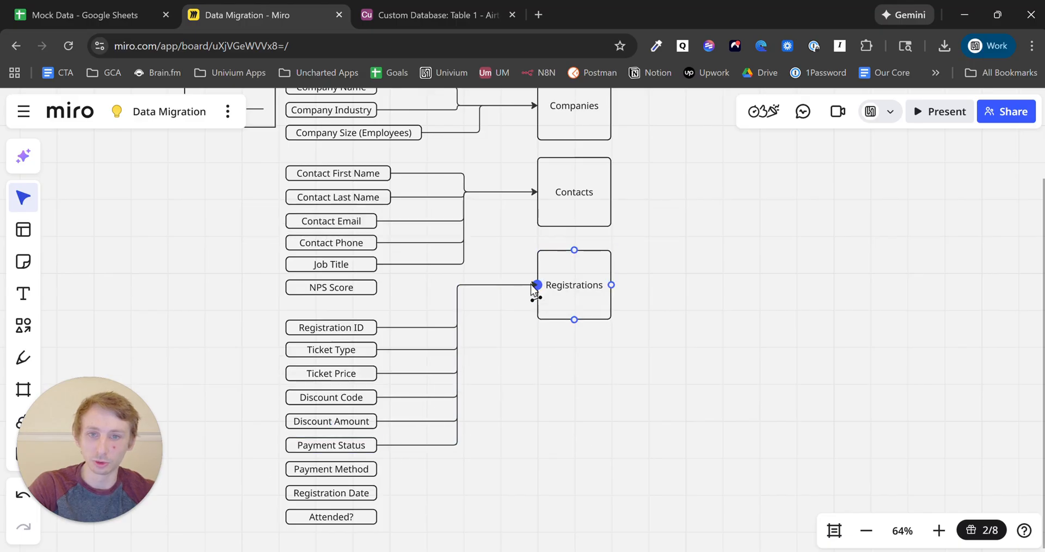
pyautogui.click(370, 469)
pyautogui.moveTo(390, 469); pyautogui.dragTo(537, 284)
pyautogui.click(370, 494)
pyautogui.moveTo(390, 493); pyautogui.dragTo(537, 284)
pyautogui.click(373, 518)
pyautogui.moveTo(390, 517); pyautogui.dragTo(537, 284)
pyautogui.click(544, 454)
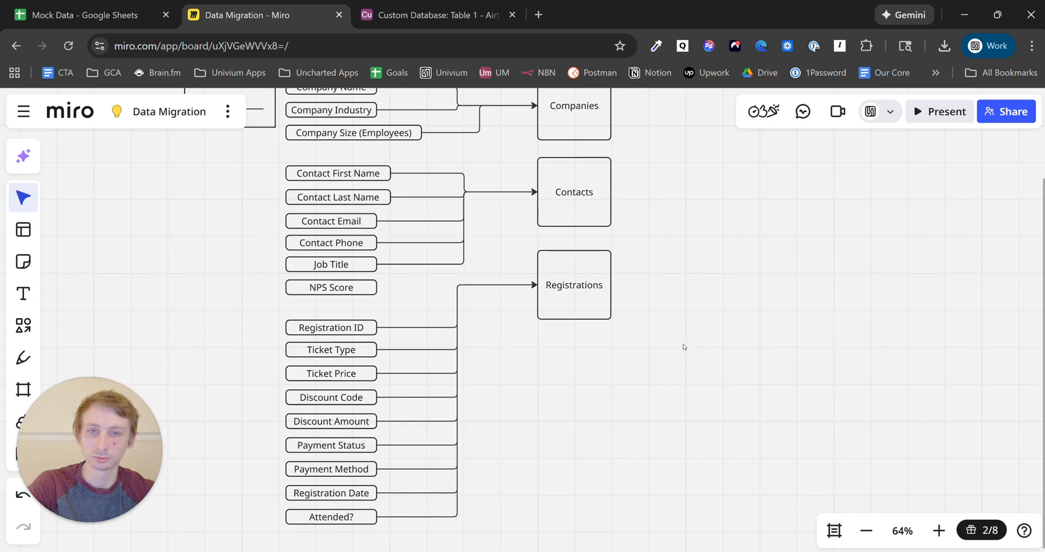
# - Zoom out to 51% to show the whole diagram, then switch to the Mock Data sheet
pyautogui.press('space')
pyautogui.moveTo(691, 309); pyautogui.dragTo(552, 454)
pyautogui.scroll(-2, 676, 376)
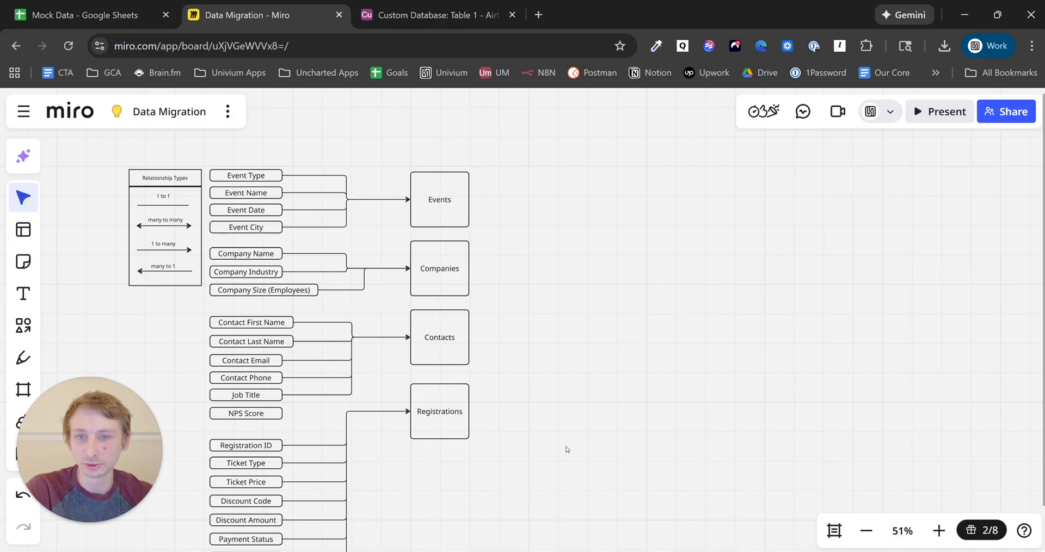
pyautogui.click(58, 20)
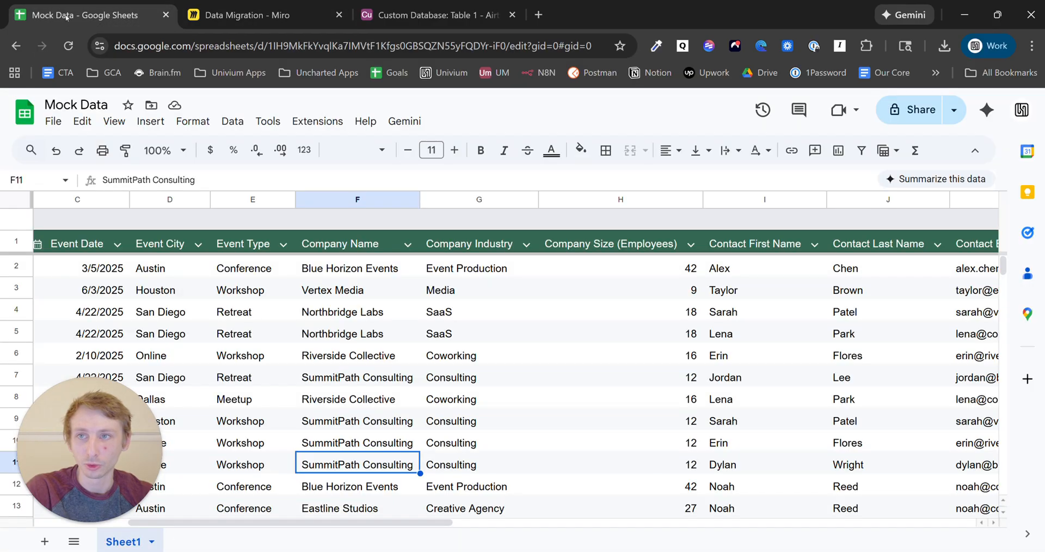
# - Check the contact first names Alex, Sarah and Lena in Mock Data, then return to Miro
pyautogui.click(742, 272)
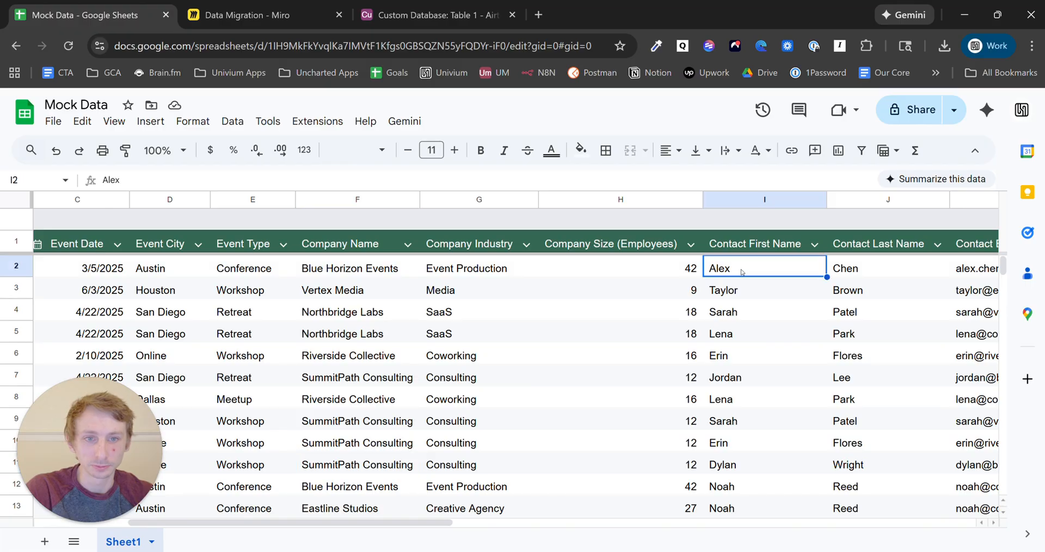
pyautogui.click(747, 311)
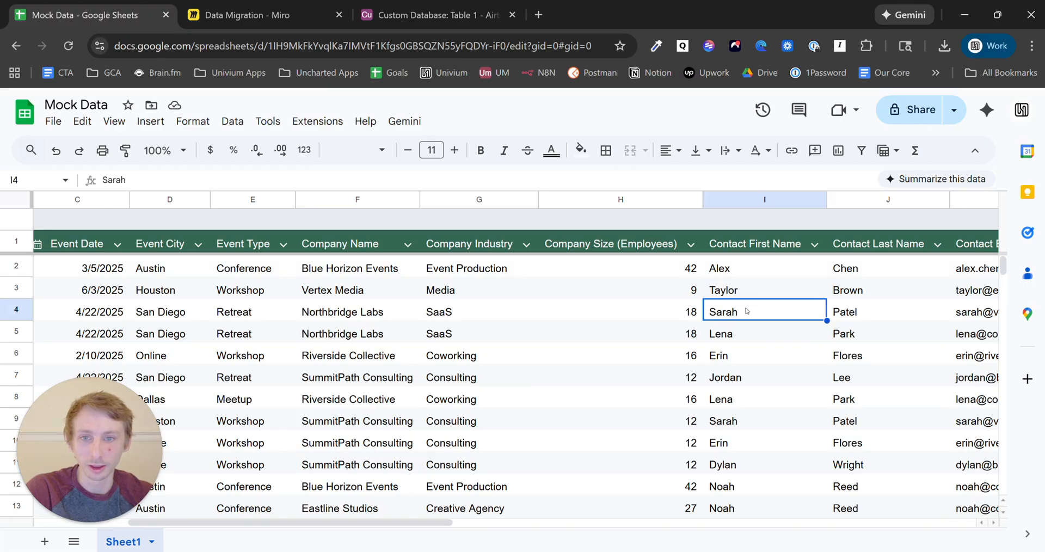
pyautogui.click(740, 337)
pyautogui.scroll(-6, 761, 348)
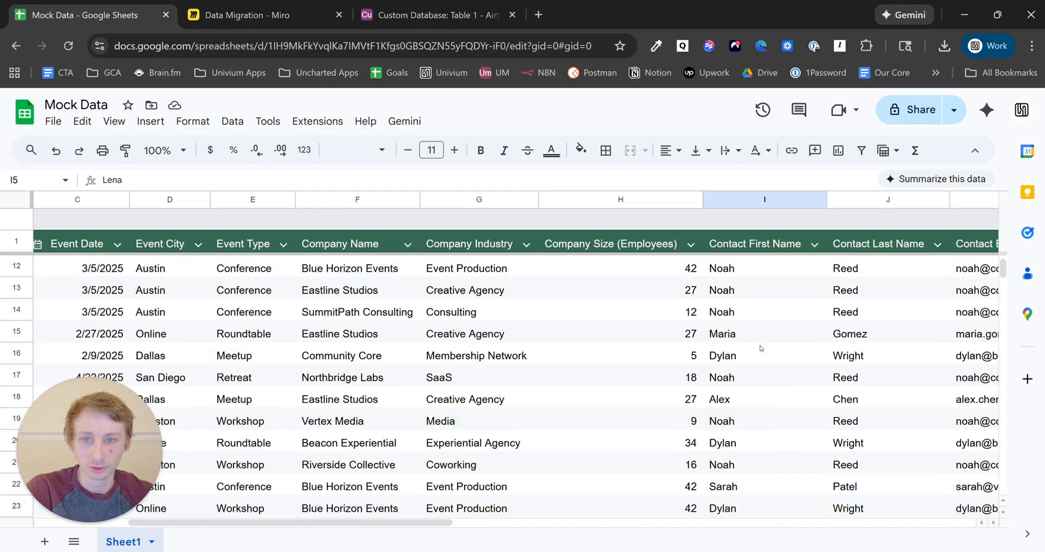
pyautogui.scroll(-9, 761, 348)
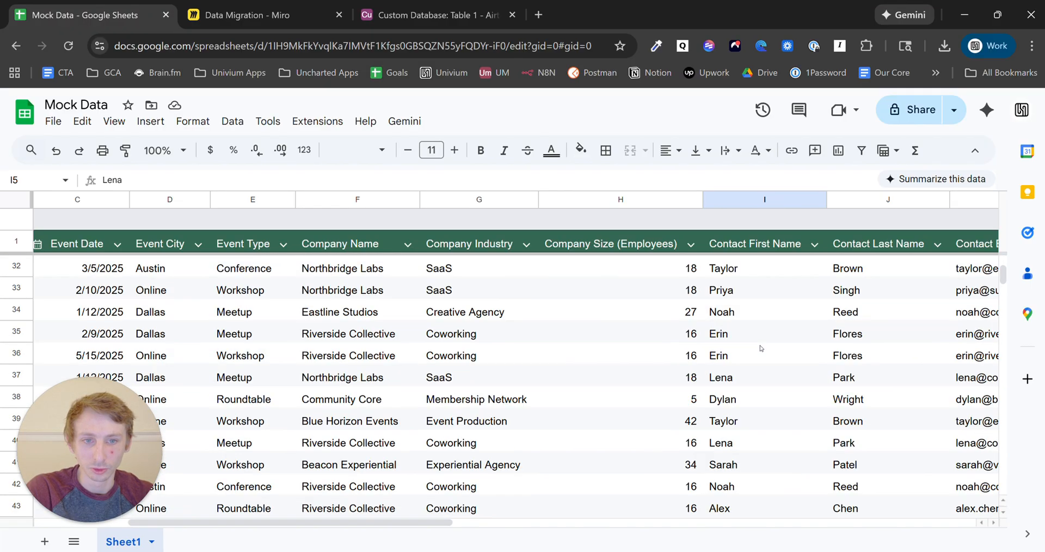
pyautogui.scroll(4, 761, 348)
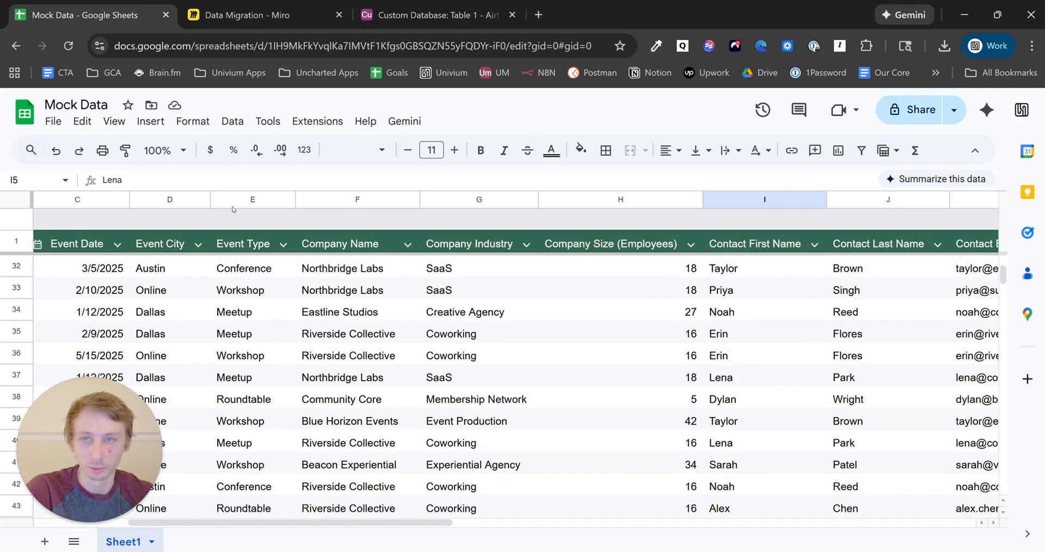
pyautogui.click(245, 14)
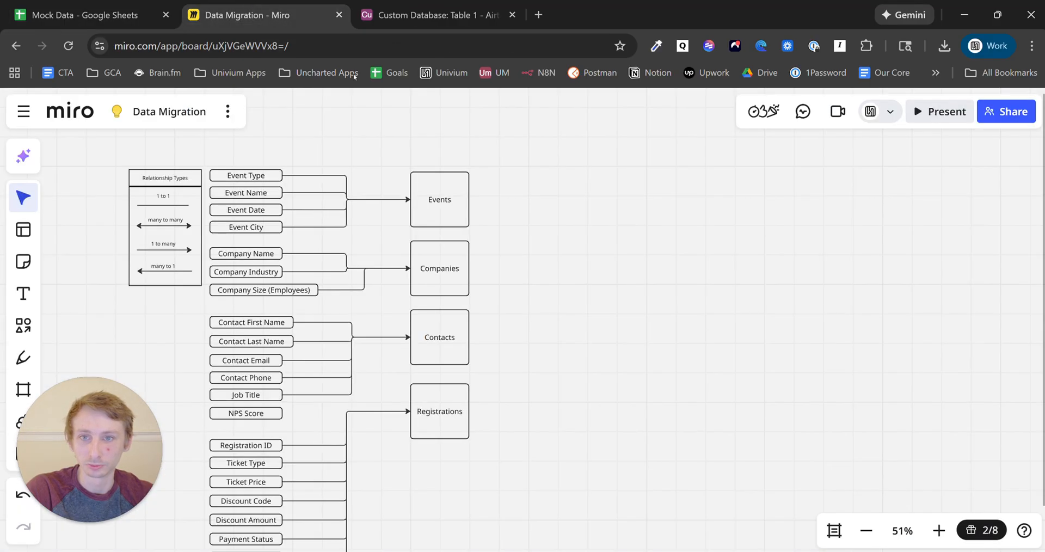
# - Draw a connector from the Contacts box up to the Companies box
pyautogui.click(444, 320)
pyautogui.moveTo(440, 310); pyautogui.dragTo(445, 299)
pyautogui.click(482, 308)
pyautogui.click(441, 303)
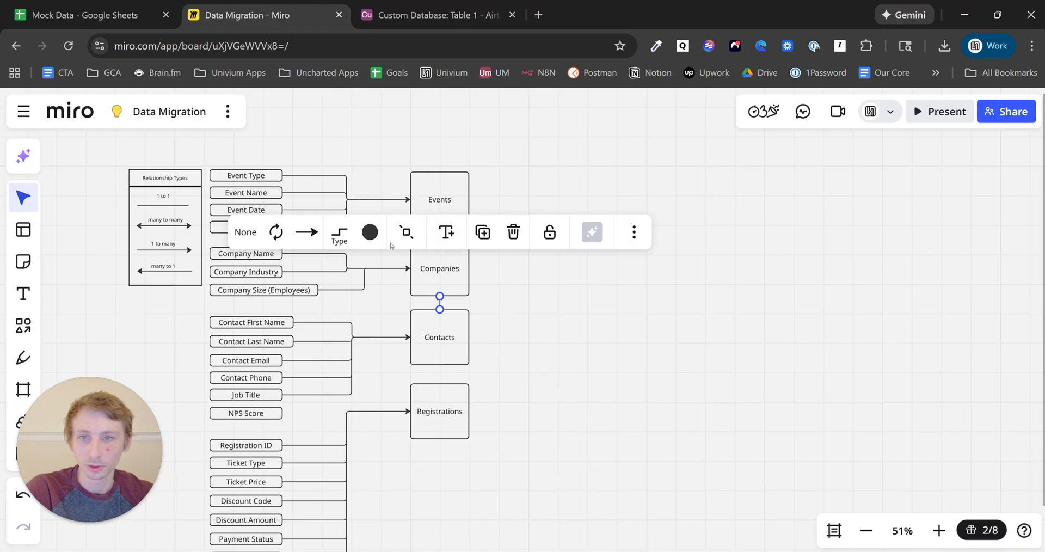
pyautogui.click(307, 232)
pyautogui.click(487, 344)
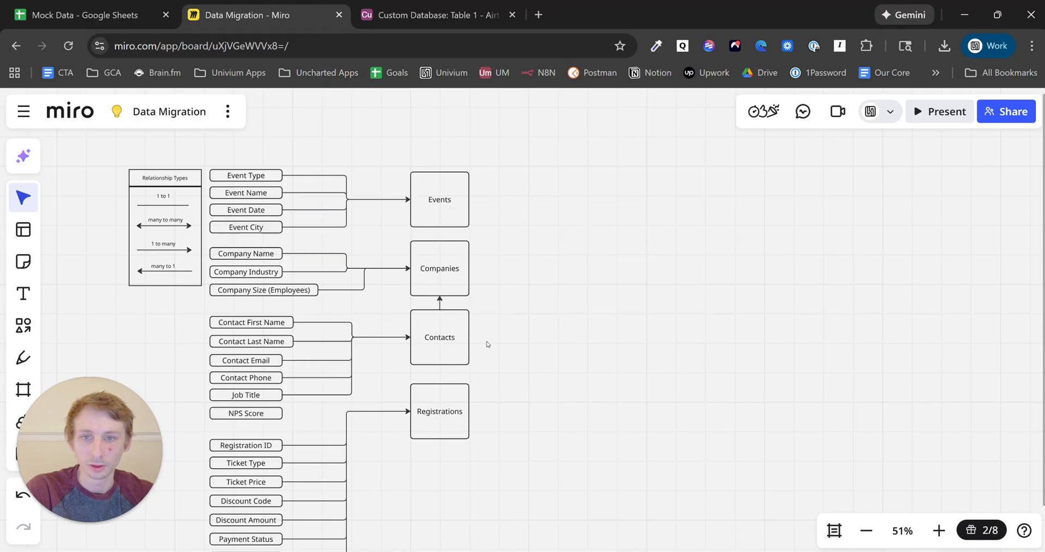
# - Delete the stray connector accidentally drawn from Companies to Registrations
pyautogui.click(456, 342)
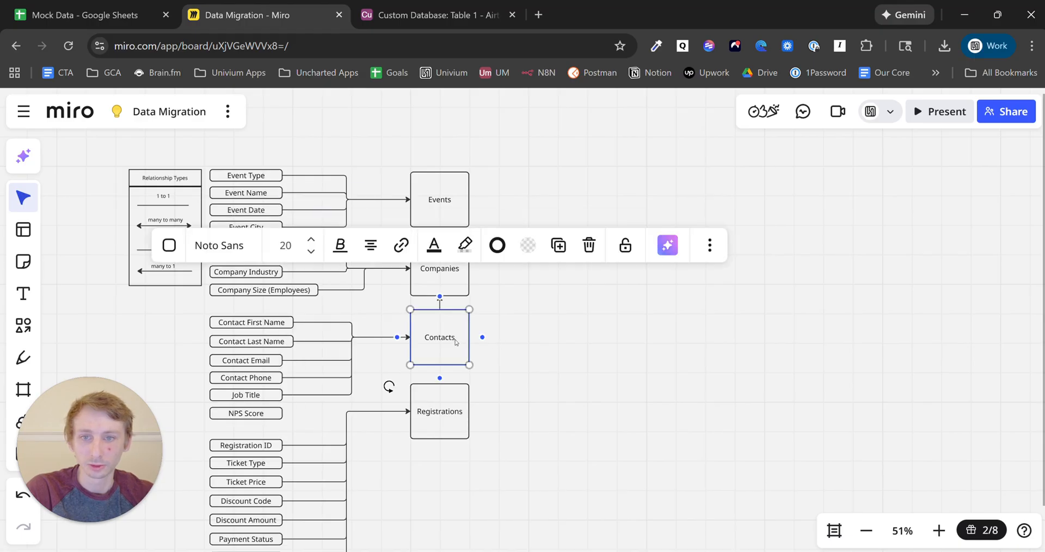
pyautogui.click(441, 290)
pyautogui.click(442, 306)
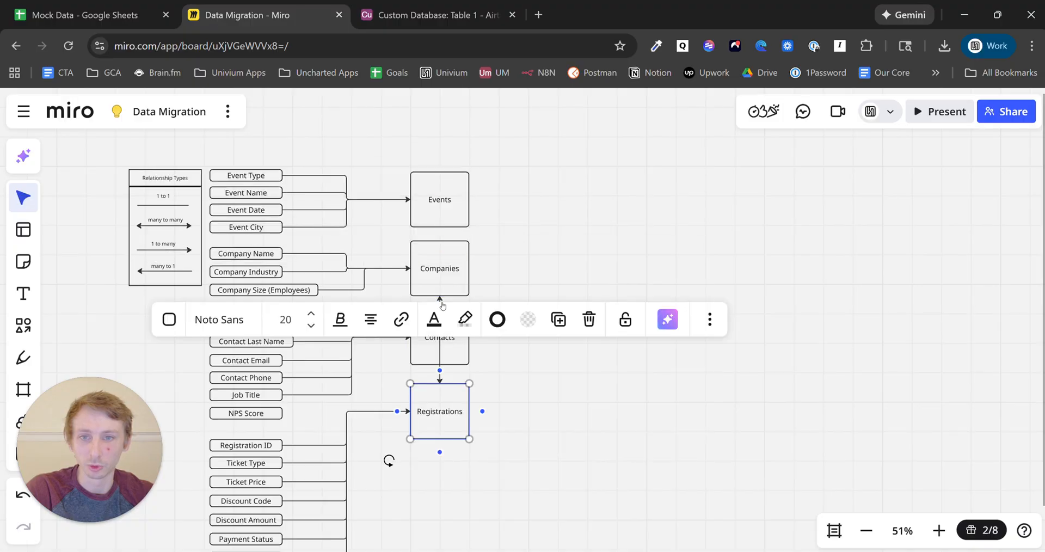
pyautogui.click(458, 375)
pyautogui.click(441, 373)
pyautogui.press('Delete')
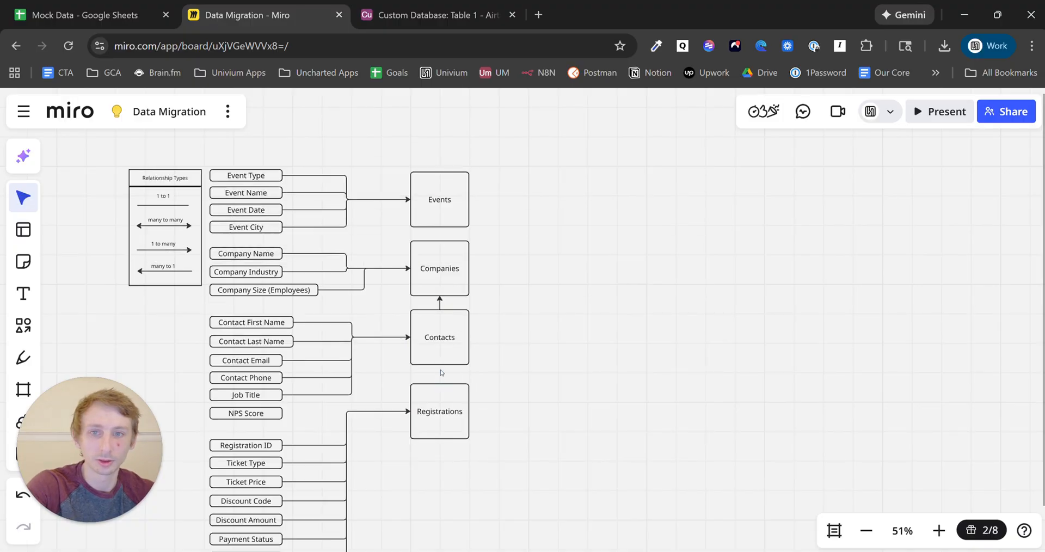
# - Add an arrowhead at the Companies end, matching the legend's many-to-many arrow
pyautogui.click(440, 307)
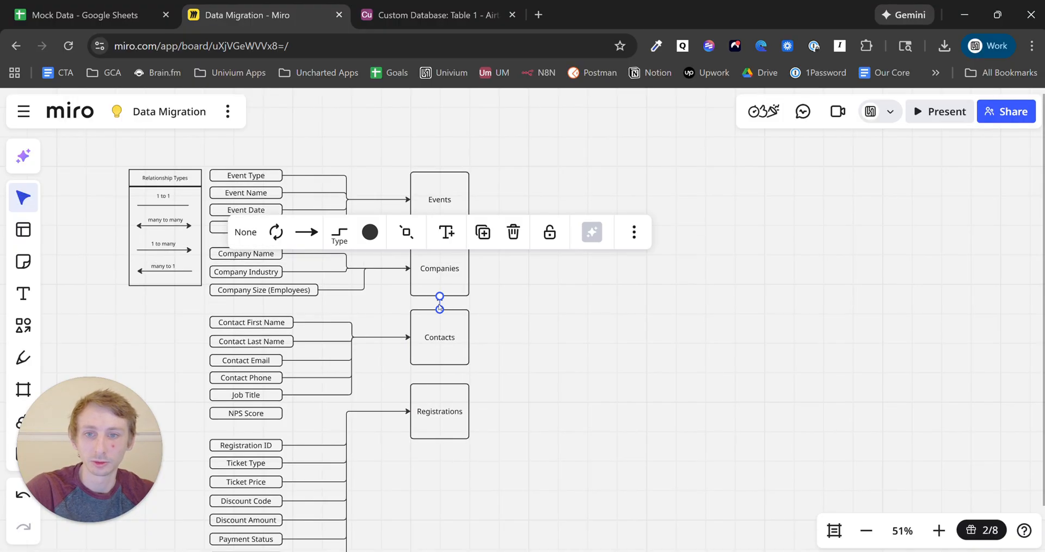
pyautogui.click(245, 232)
pyautogui.click(247, 303)
pyautogui.click(538, 327)
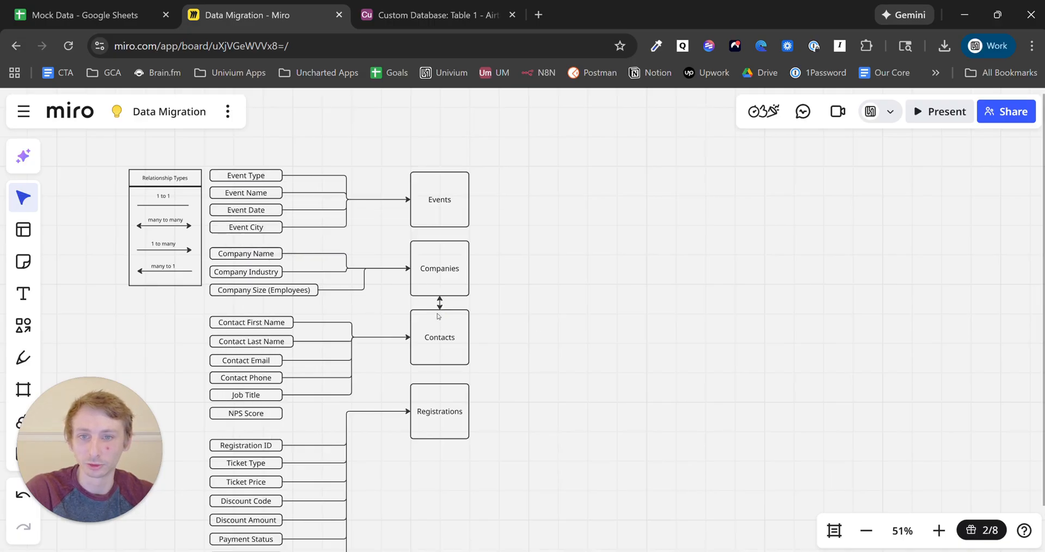
pyautogui.click(451, 324)
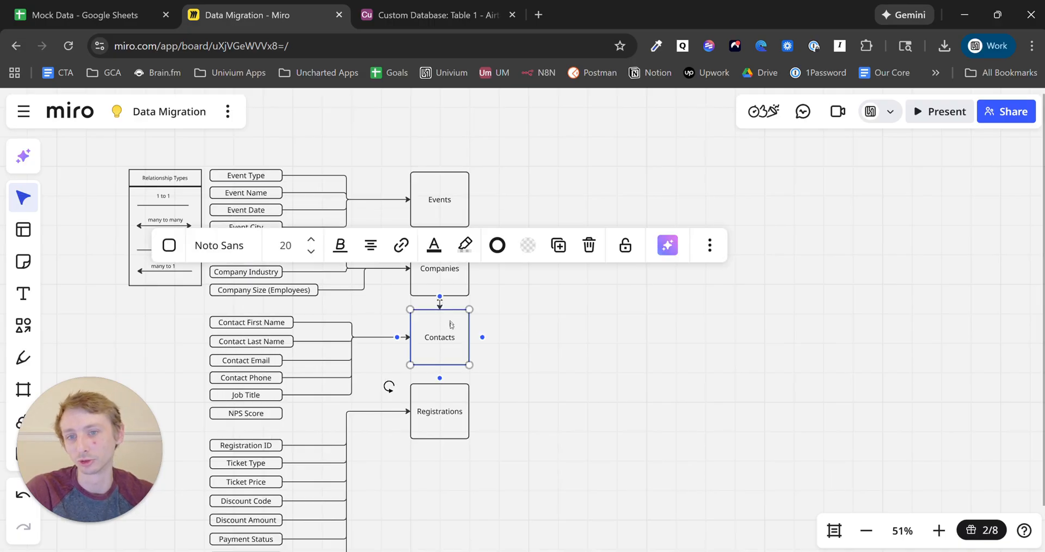
pyautogui.click(450, 280)
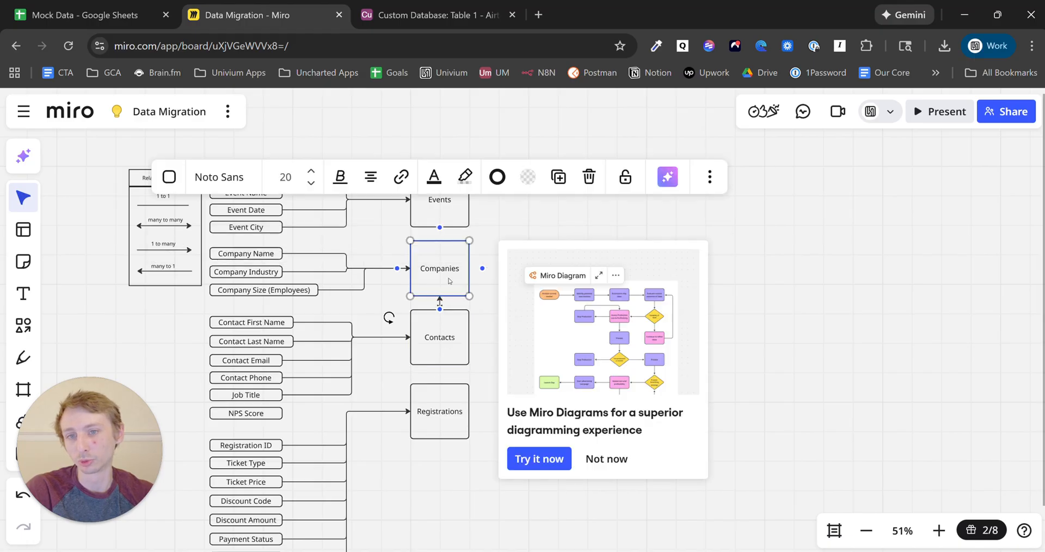
pyautogui.click(164, 227)
pyautogui.click(167, 219)
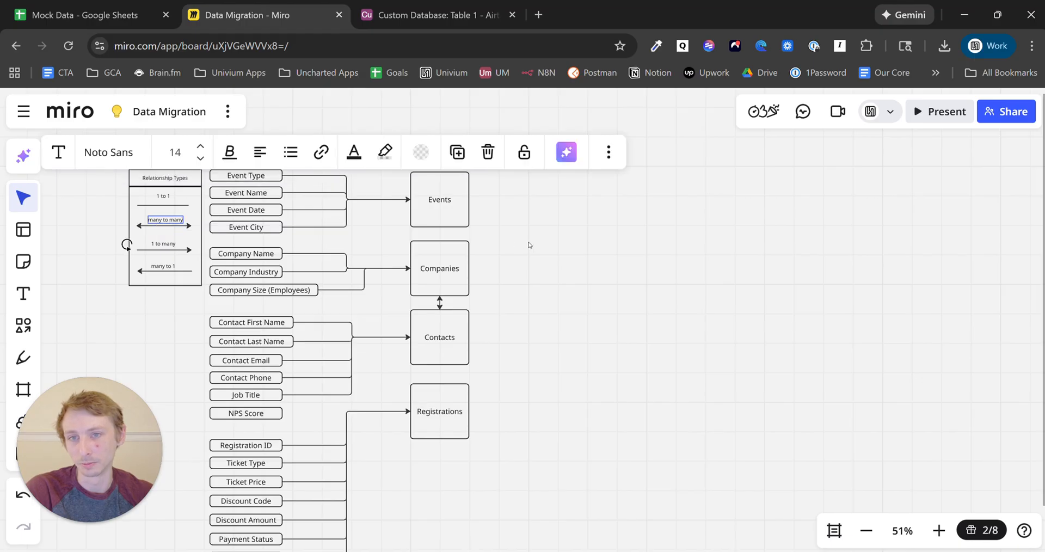
pyautogui.click(576, 260)
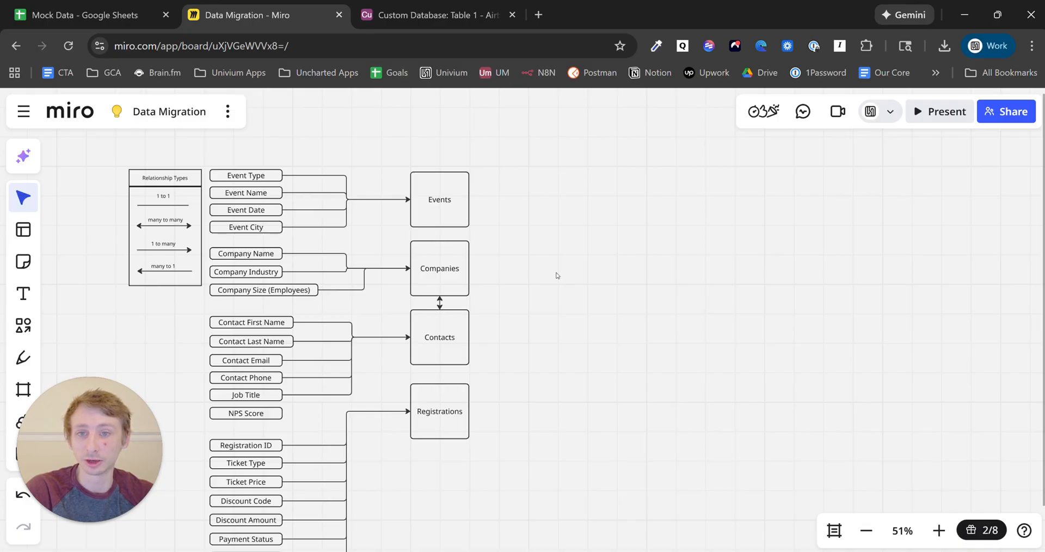
# - Shift Events and Contacts right and reattach the contact field connectors to Contacts' bottom
pyautogui.moveTo(459, 211); pyautogui.dragTo(584, 208)
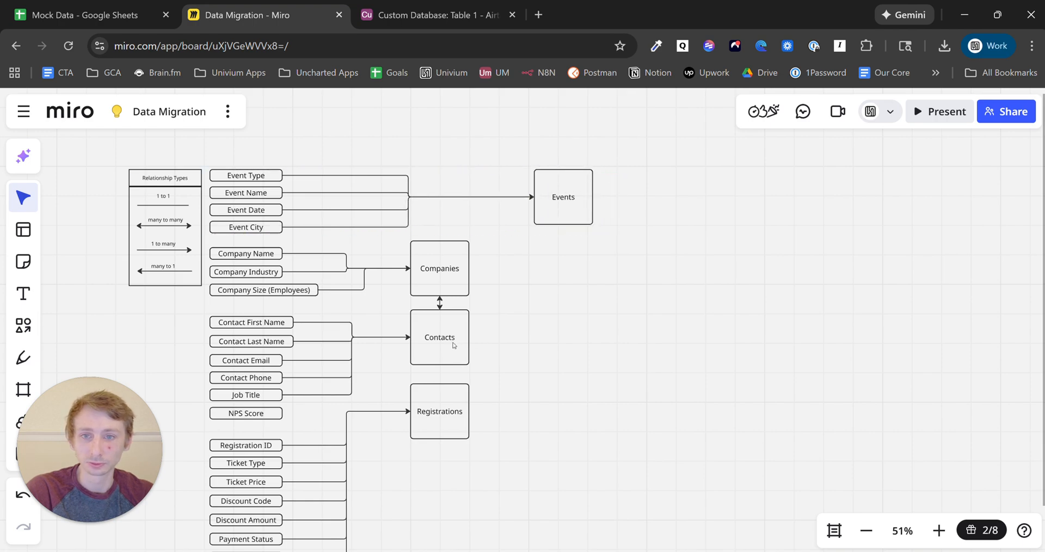
pyautogui.moveTo(453, 344); pyautogui.dragTo(545, 331)
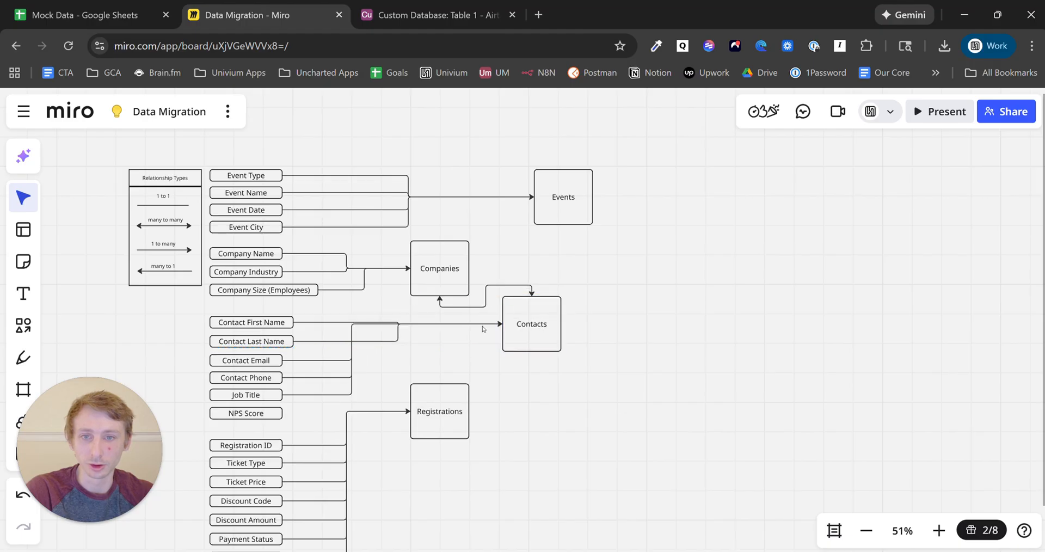
pyautogui.click(486, 299)
pyautogui.click(485, 323)
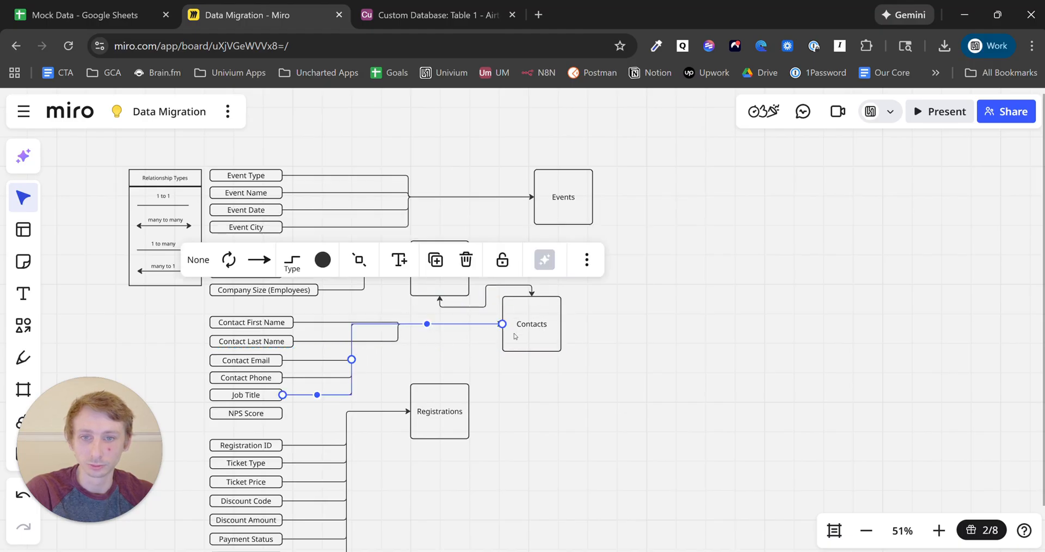
pyautogui.moveTo(502, 325); pyautogui.dragTo(532, 353)
pyautogui.click(418, 325)
pyautogui.click(321, 360)
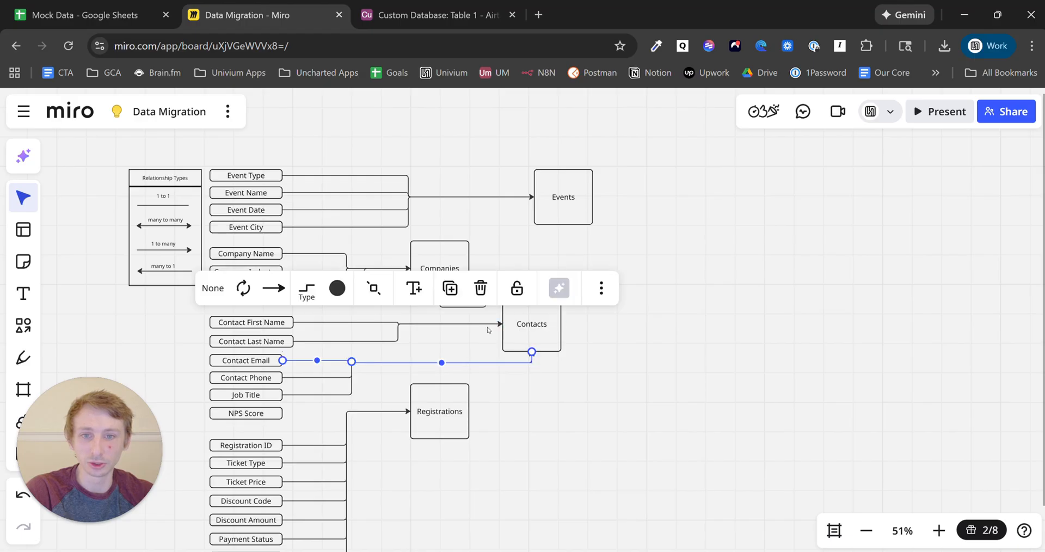
pyautogui.click(486, 300)
pyautogui.click(483, 326)
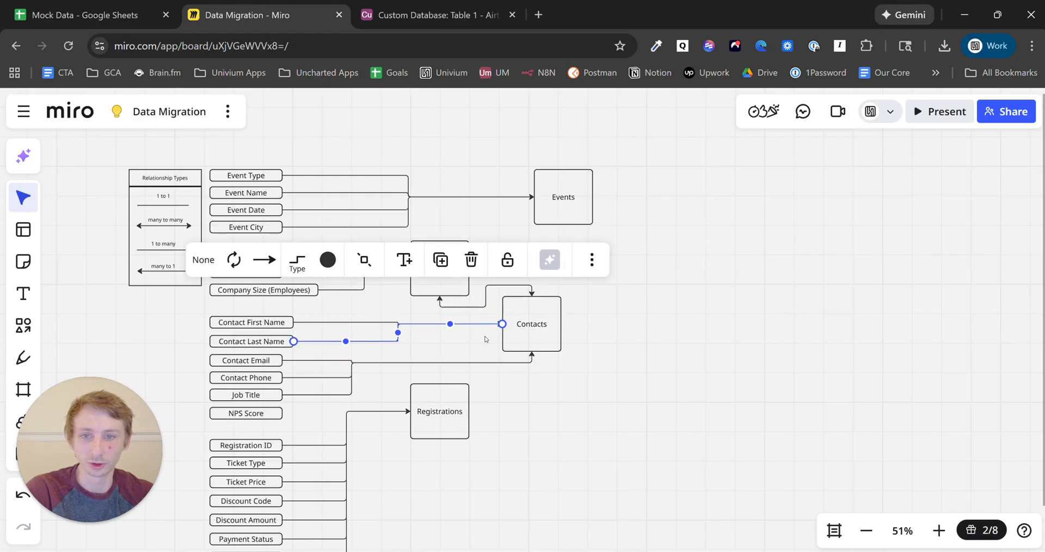
pyautogui.moveTo(502, 323); pyautogui.dragTo(532, 356)
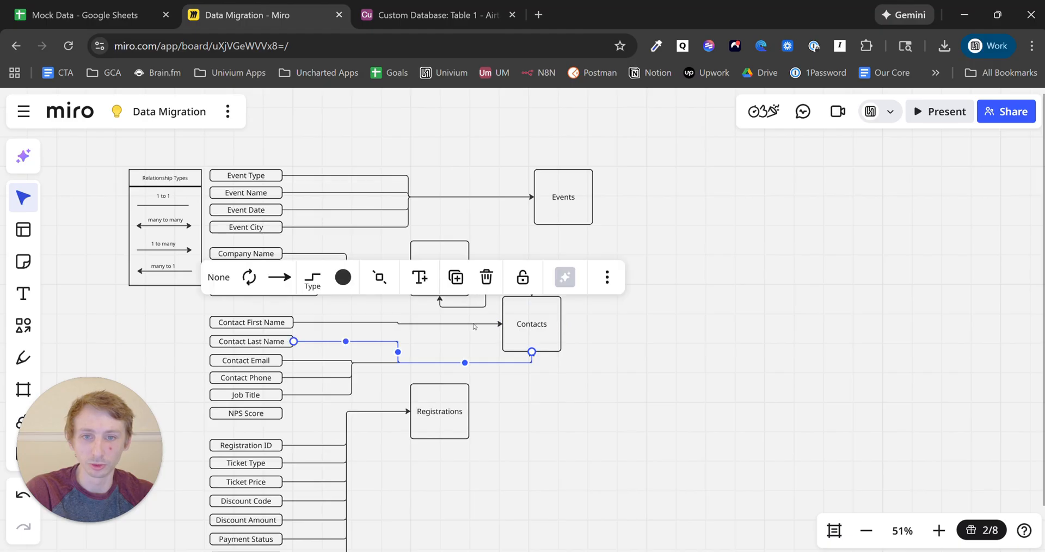
pyautogui.click(374, 323)
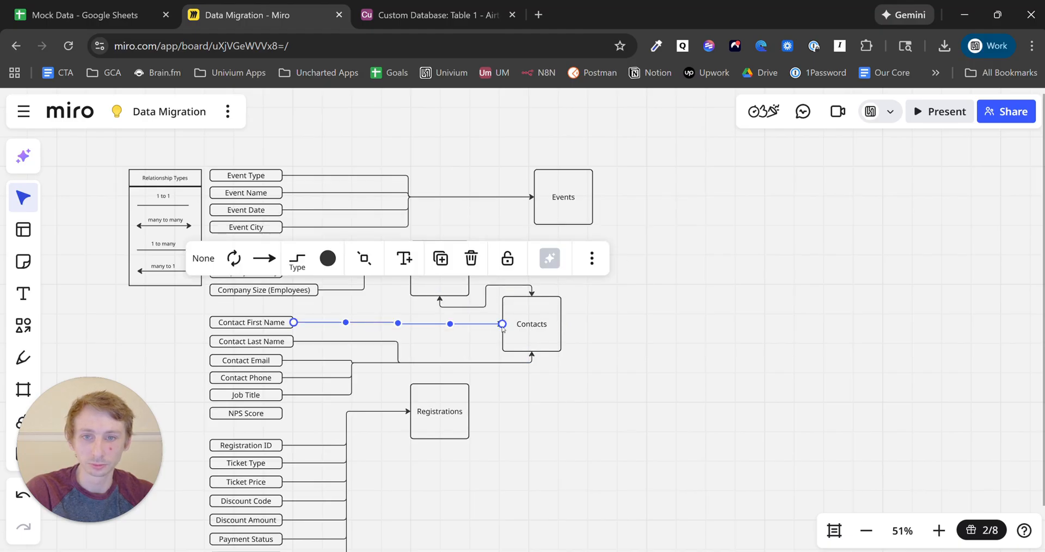
pyautogui.moveTo(503, 325); pyautogui.dragTo(532, 357)
# - Run the Companies–Contacts connector from Companies' right side to Contacts' left, level with Companies
pyautogui.click(532, 296)
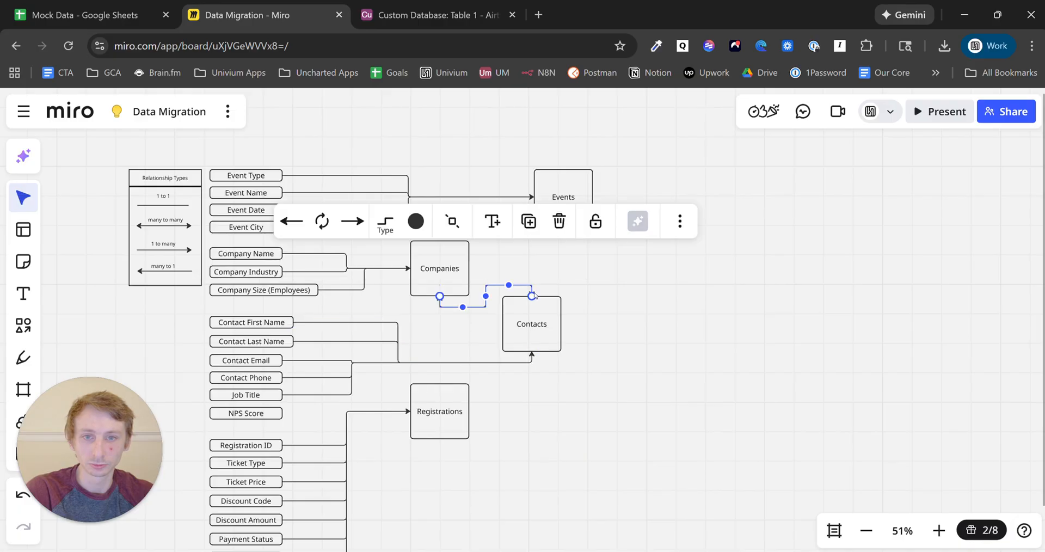
pyautogui.moveTo(532, 299); pyautogui.dragTo(585, 290)
pyautogui.click(456, 308)
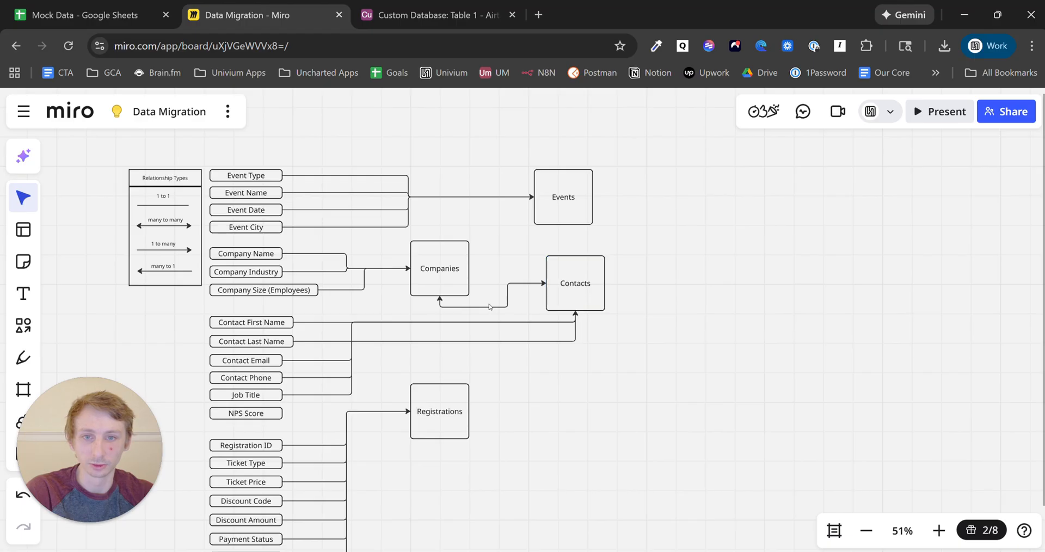
pyautogui.moveTo(440, 299); pyautogui.dragTo(469, 269)
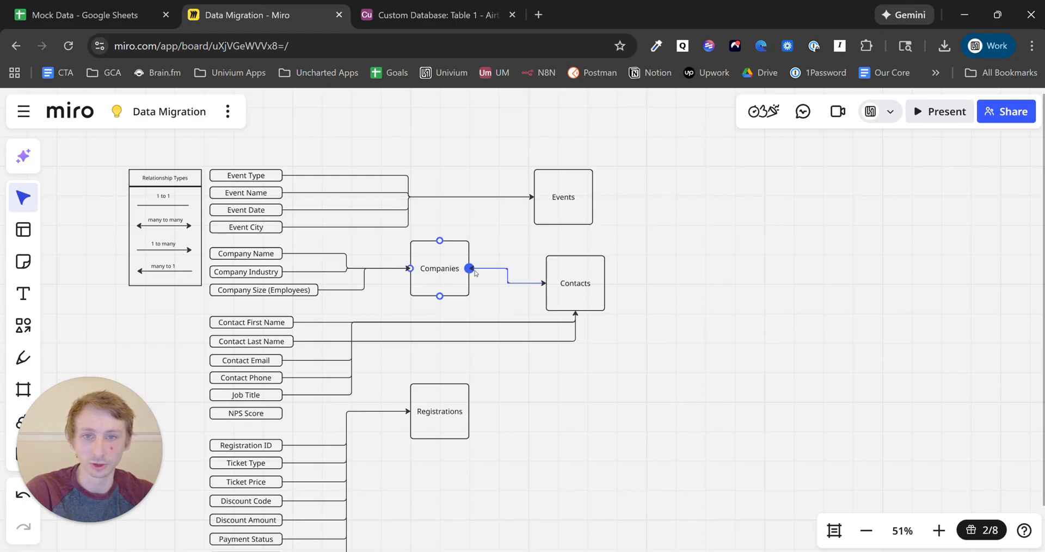
pyautogui.moveTo(580, 294); pyautogui.dragTo(584, 282)
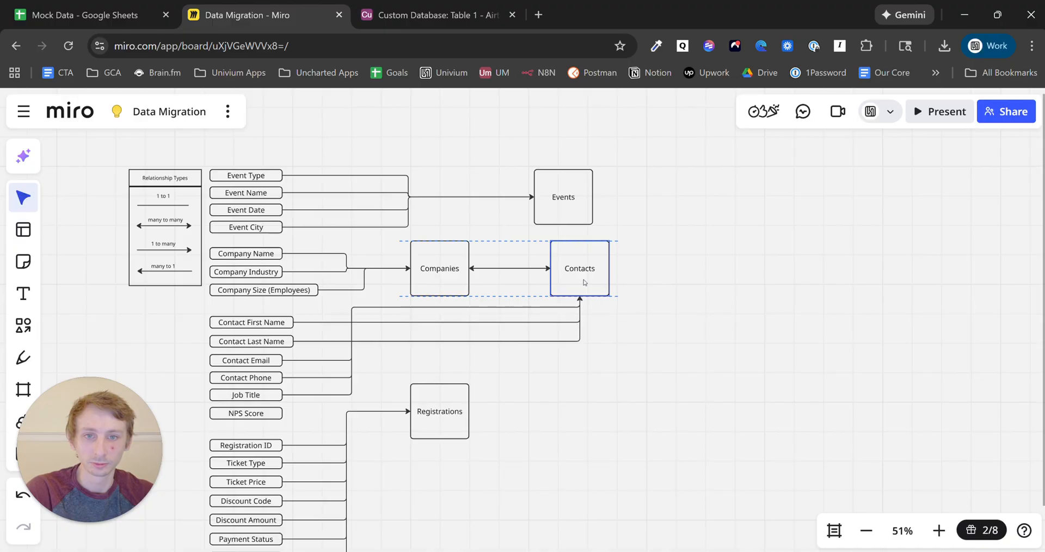
# - Reroute the Job Title and Contact Email connectors lower and centre Events above Contacts
pyautogui.click(495, 307)
pyautogui.moveTo(465, 307); pyautogui.dragTo(465, 335)
pyautogui.click(468, 307)
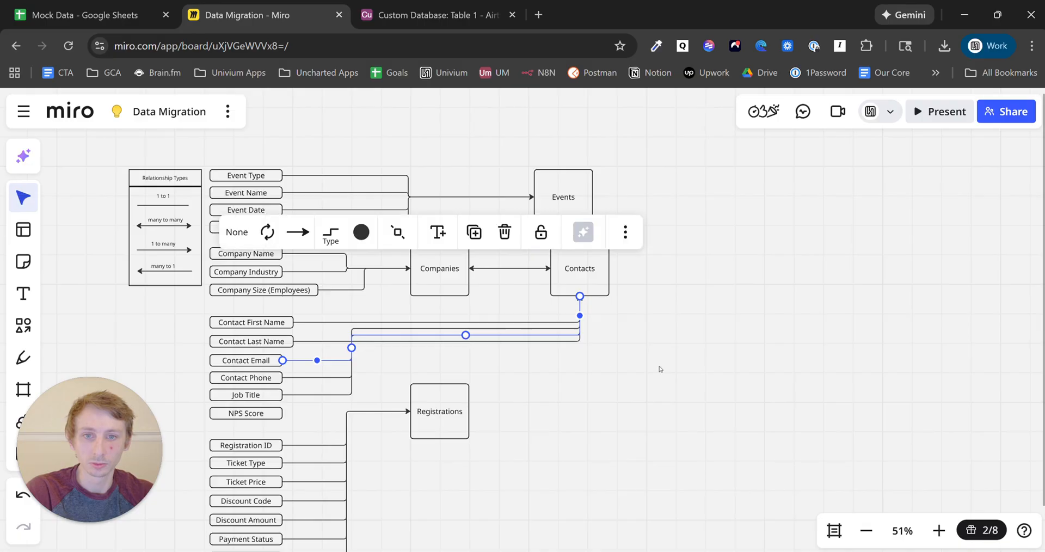
pyautogui.click(665, 350)
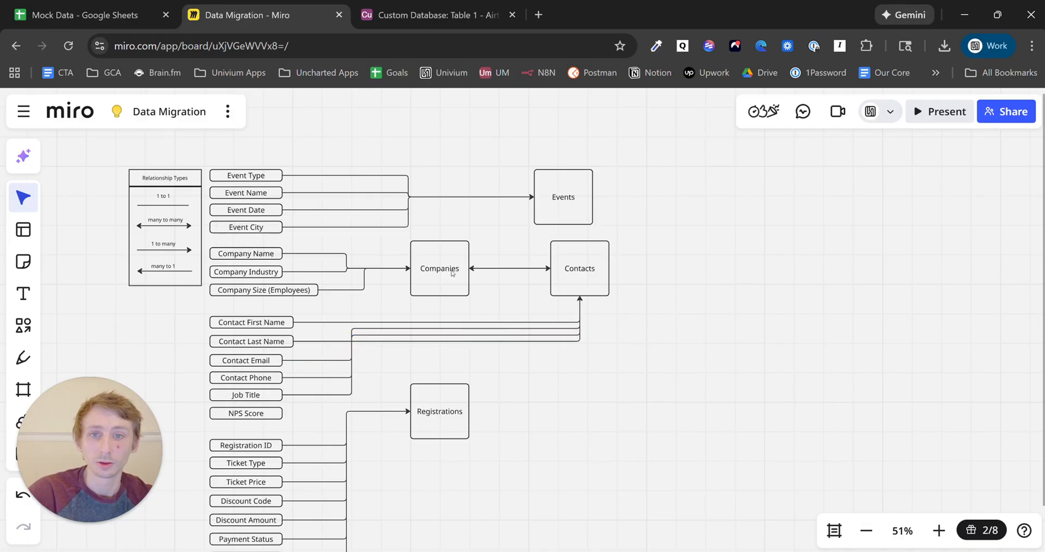
pyautogui.moveTo(556, 207); pyautogui.dragTo(569, 189)
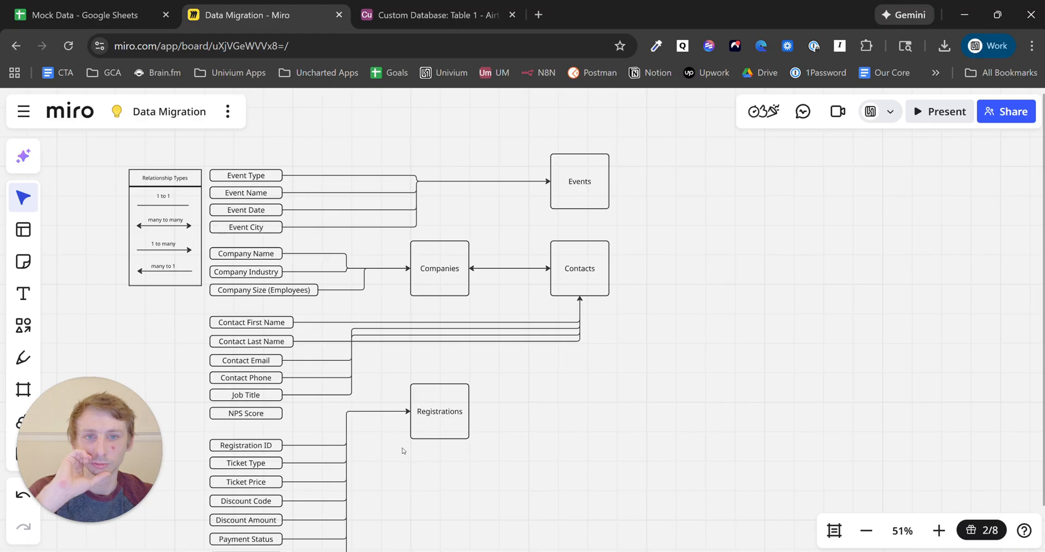
# - Nudge the Registrations box into place and delete the Companies–Contacts connector
pyautogui.moveTo(445, 429)
pyautogui.mouseDown()
pyautogui.moveTo(567, 436)
pyautogui.moveTo(707, 424)
pyautogui.moveTo(756, 385)
pyautogui.moveTo(722, 414)
pyautogui.moveTo(689, 422)
pyautogui.moveTo(486, 434)
pyautogui.moveTo(450, 447)
pyautogui.mouseUp()
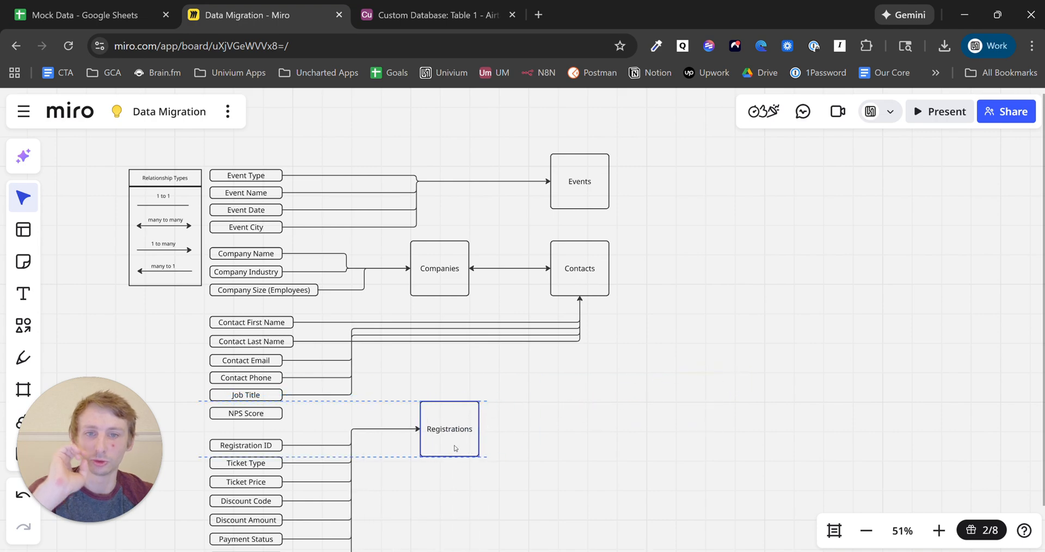
pyautogui.click(539, 366)
pyautogui.click(509, 270)
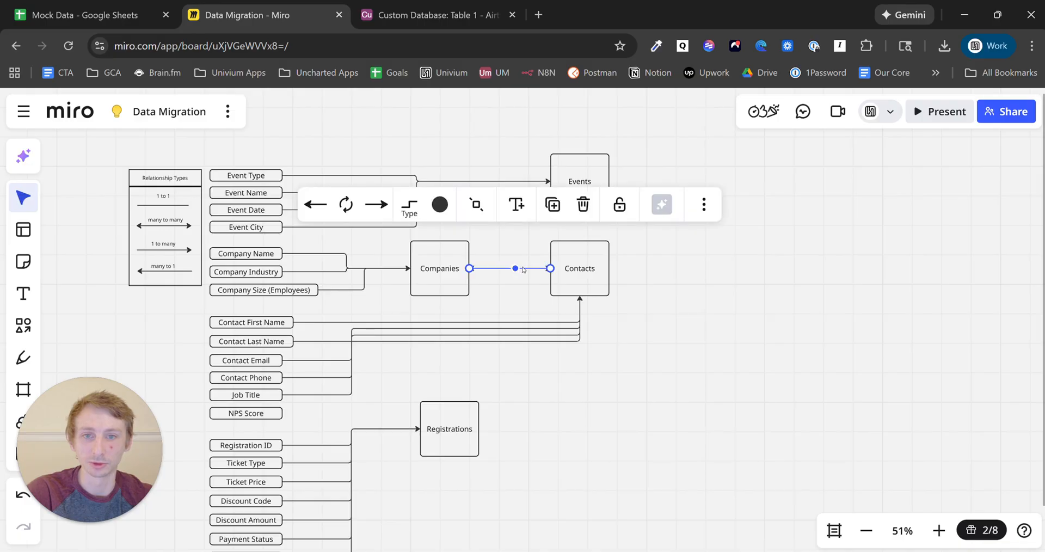
pyautogui.press('Delete')
# - Move Contacts down and reattach the Job Title, Phone, Email, Last Name and First Name lines to Contacts' left side
pyautogui.moveTo(566, 291); pyautogui.dragTo(603, 319)
pyautogui.moveTo(628, 371); pyautogui.dragTo(526, 341)
pyautogui.click(693, 369)
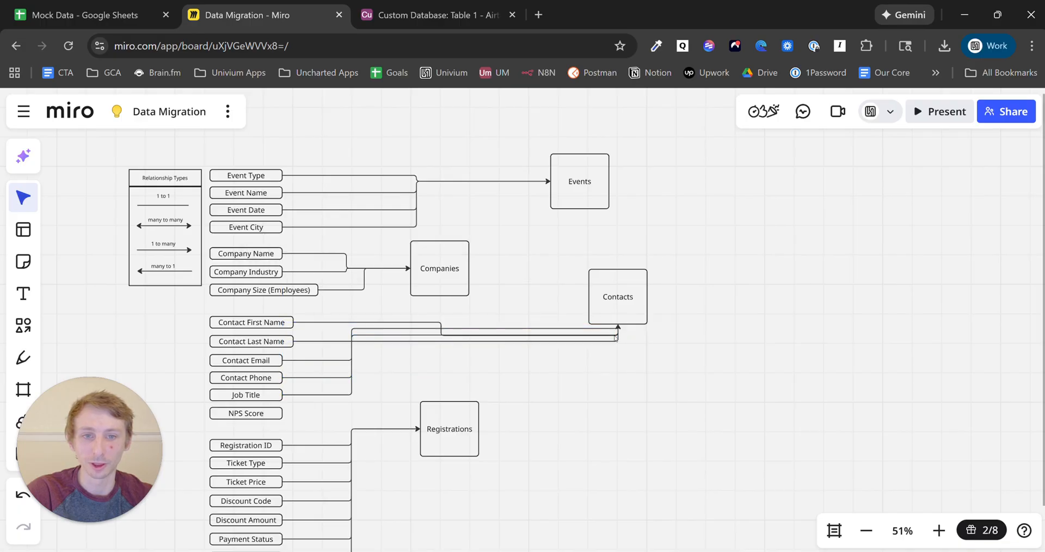
pyautogui.click(613, 329)
pyautogui.moveTo(618, 325); pyautogui.dragTo(589, 297)
pyautogui.click(609, 334)
pyautogui.click(618, 333)
pyautogui.click(617, 333)
pyautogui.click(618, 332)
# - Lower the Contact Last Name and First Name line routes and shift Contacts left and down
pyautogui.click(498, 328)
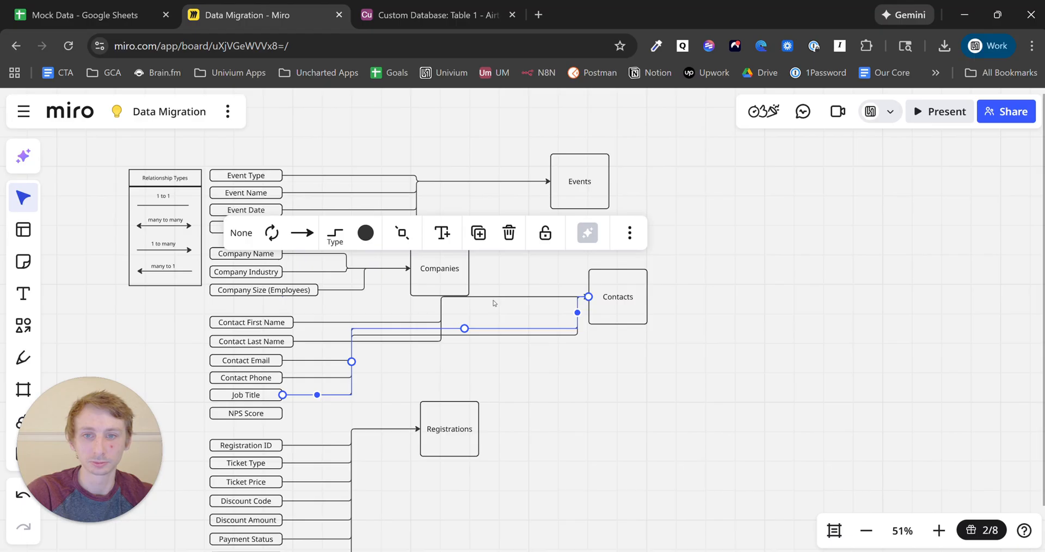
pyautogui.click(510, 297)
pyautogui.moveTo(514, 298); pyautogui.dragTo(510, 336)
pyautogui.click(515, 299)
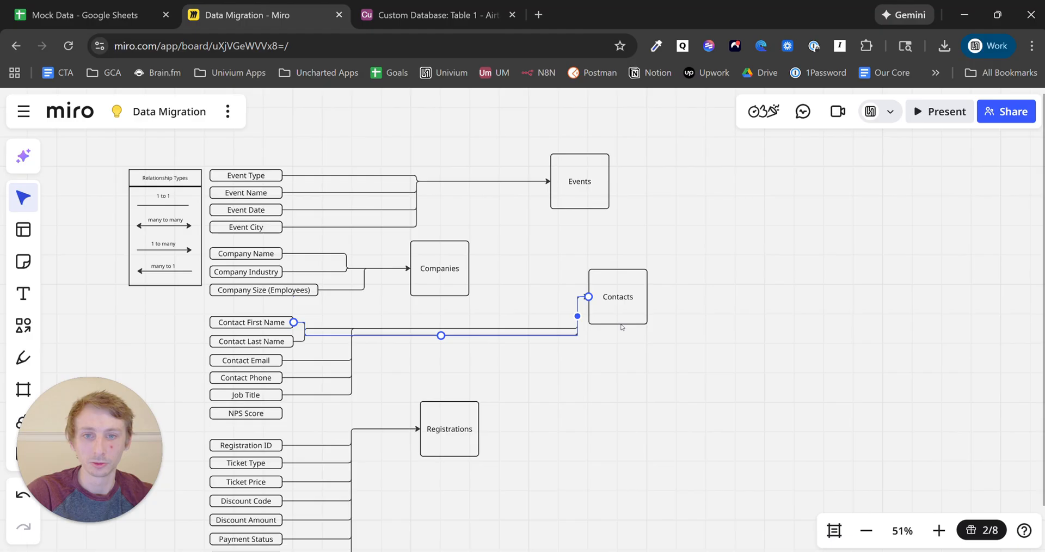
pyautogui.moveTo(626, 315); pyautogui.dragTo(455, 354)
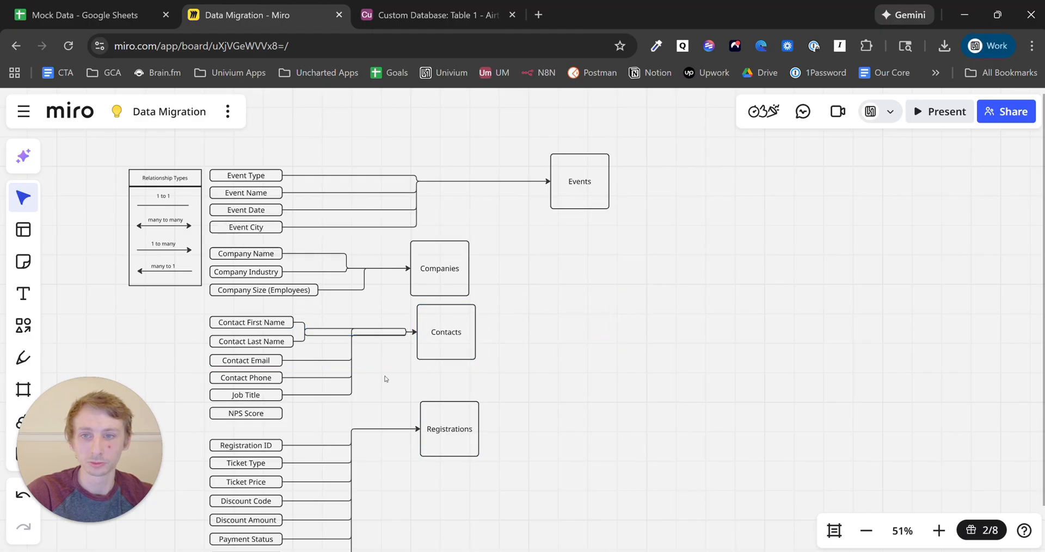
pyautogui.click(303, 334)
pyautogui.moveTo(356, 329); pyautogui.dragTo(353, 344)
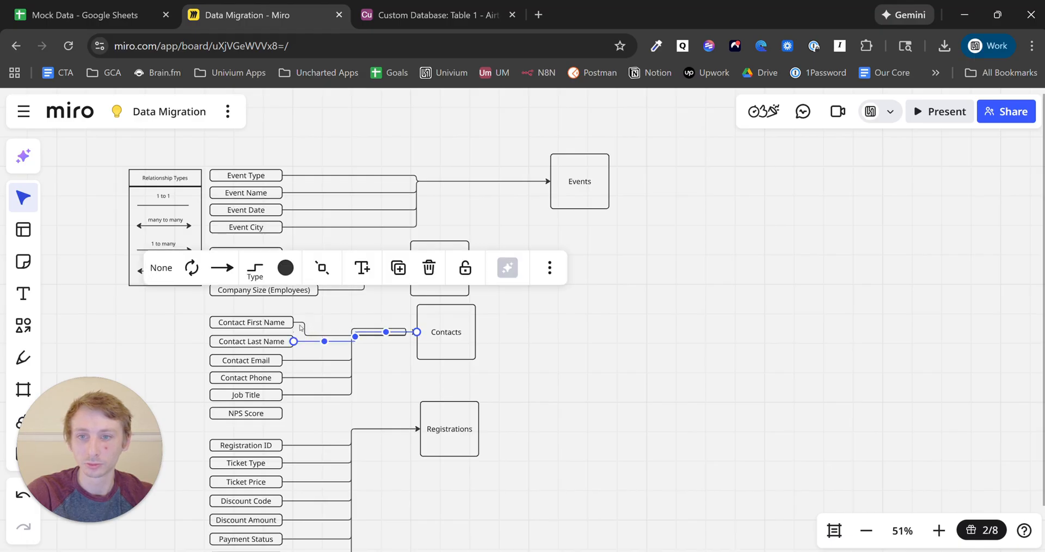
pyautogui.click(565, 334)
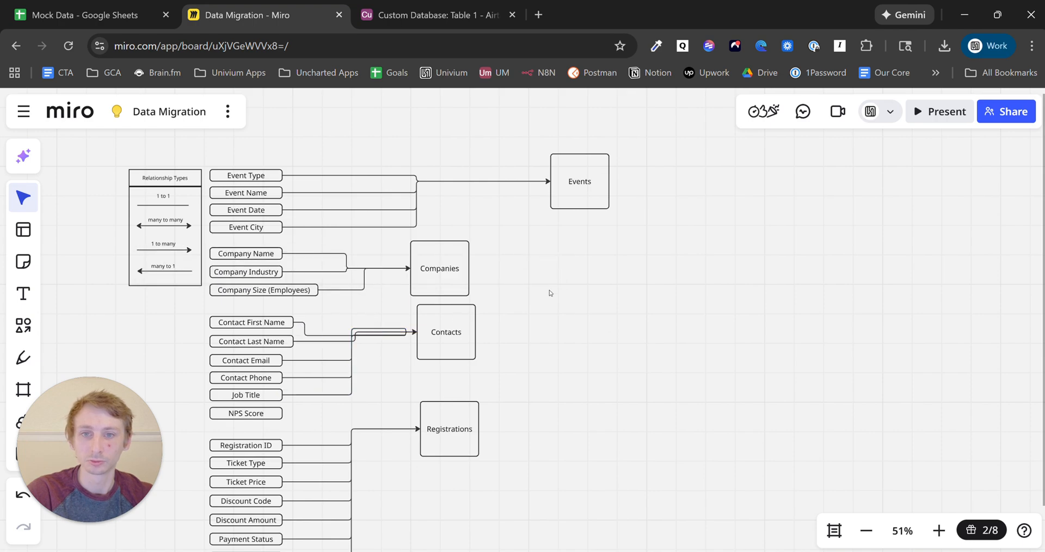
# - Align Events, Companies, Contacts and Registrations in one evenly spaced column, then select all four
pyautogui.moveTo(603, 204); pyautogui.dragTo(462, 208)
pyautogui.moveTo(449, 324)
pyautogui.mouseDown()
pyautogui.moveTo(422, 330)
pyautogui.moveTo(443, 330)
pyautogui.mouseUp()
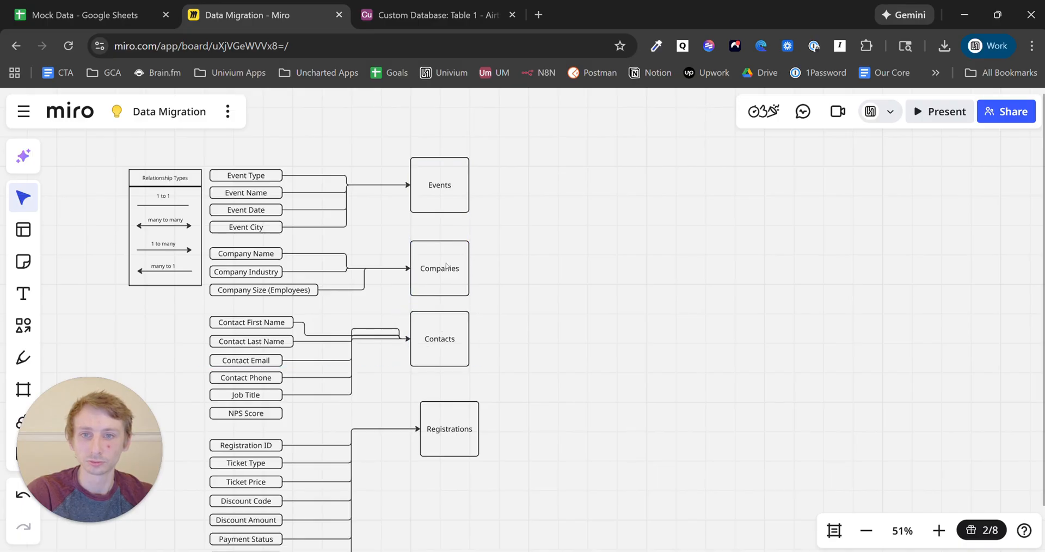
pyautogui.moveTo(445, 264); pyautogui.dragTo(444, 257)
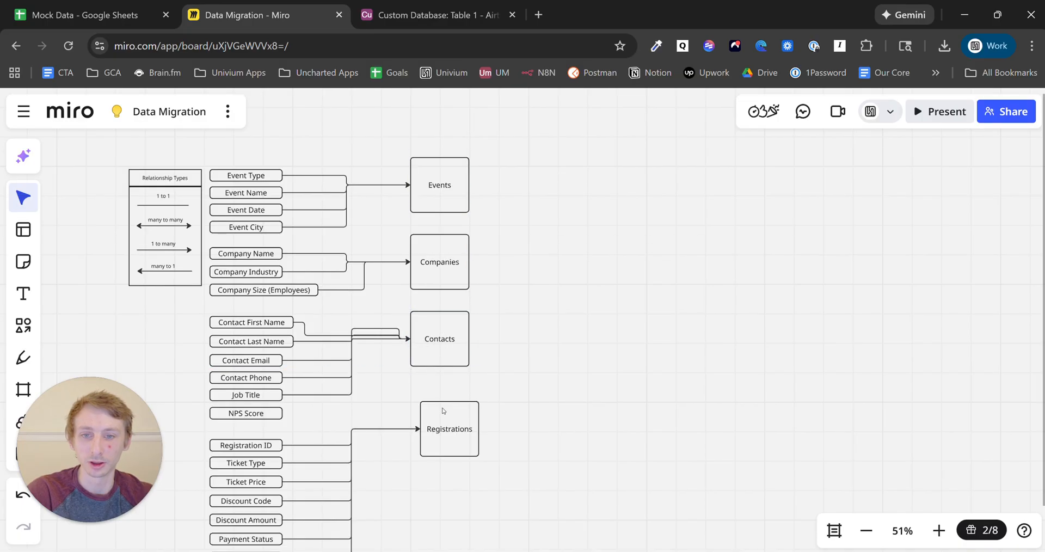
pyautogui.moveTo(451, 420); pyautogui.dragTo(447, 403)
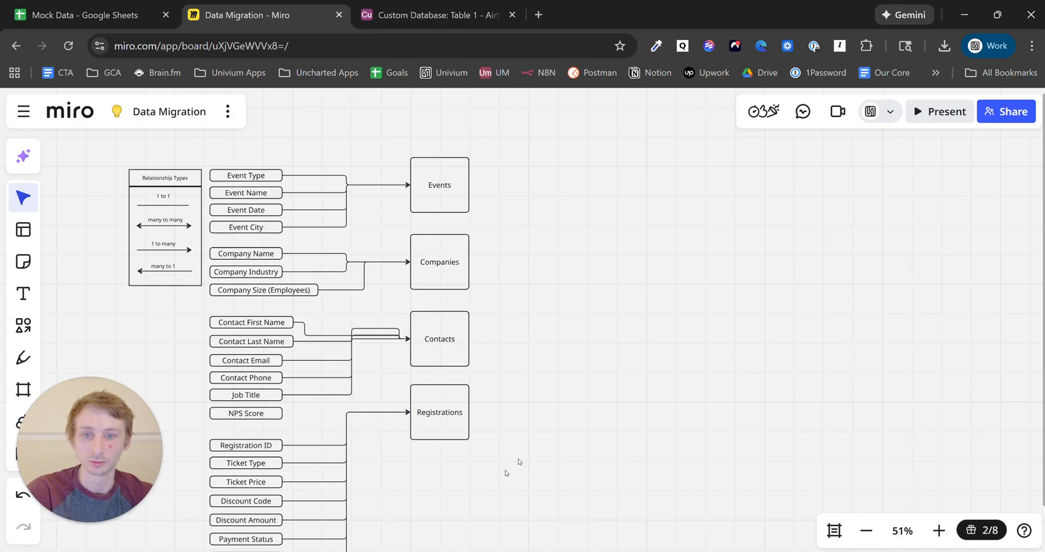
pyautogui.moveTo(506, 471); pyautogui.dragTo(409, 158)
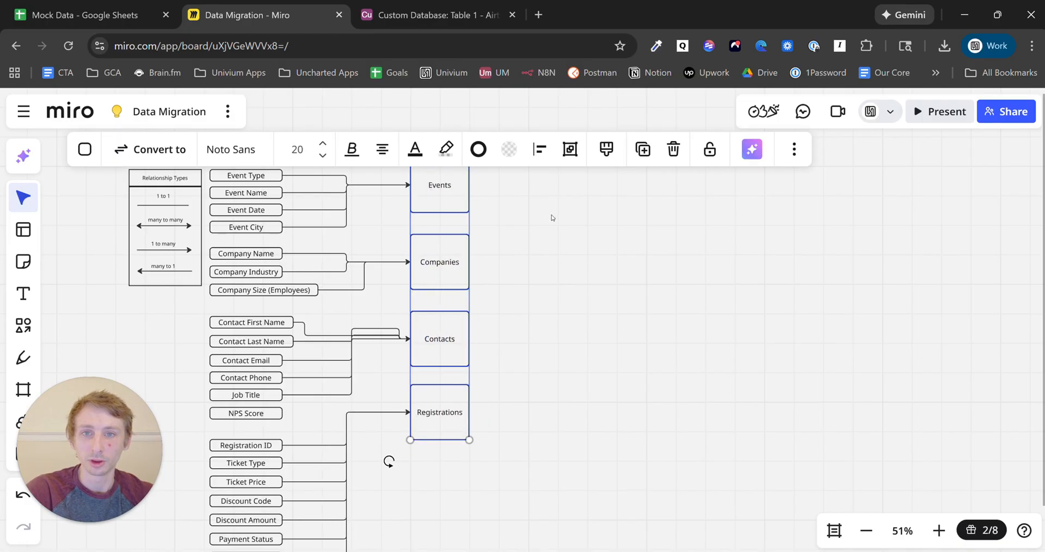
# - Copy and paste the four entity boxes, moving the duplicate off to the right
pyautogui.hotkey('ctrl', 'c')
pyautogui.scroll(-3, 553, 217)
pyautogui.hotkey('ctrl', 'v')
pyautogui.moveTo(548, 234); pyautogui.dragTo(619, 310)
pyautogui.click(531, 298)
pyautogui.moveTo(733, 337); pyautogui.dragTo(677, 297)
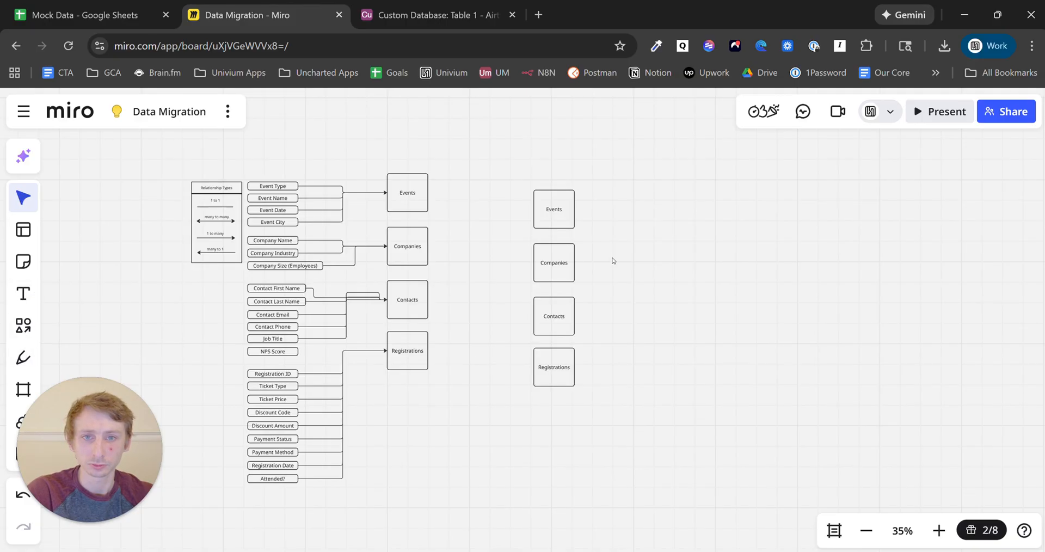
# - Place the copied Contacts right of Companies and link the two with a connector
pyautogui.moveTo(559, 325); pyautogui.dragTo(564, 346)
pyautogui.click(570, 270)
pyautogui.click(591, 304)
pyautogui.press('h')
pyautogui.scroll(3, 585, 304)
pyautogui.press('v')
pyautogui.moveTo(692, 361); pyautogui.dragTo(477, 246)
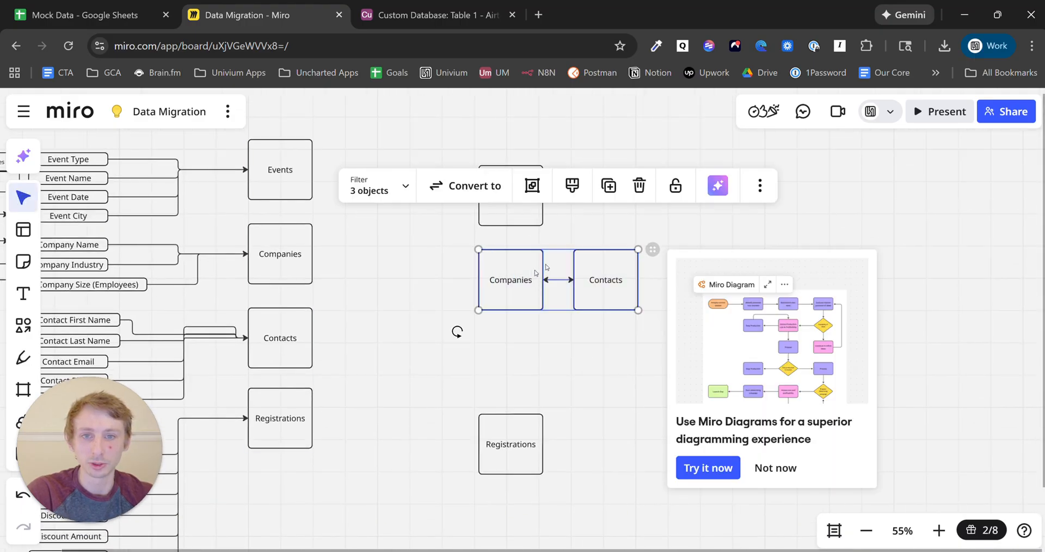
# - Move the copied Registrations right of Contacts and connect Contacts to Registrations
pyautogui.moveTo(449, 288); pyautogui.dragTo(442, 289)
pyautogui.click(599, 317)
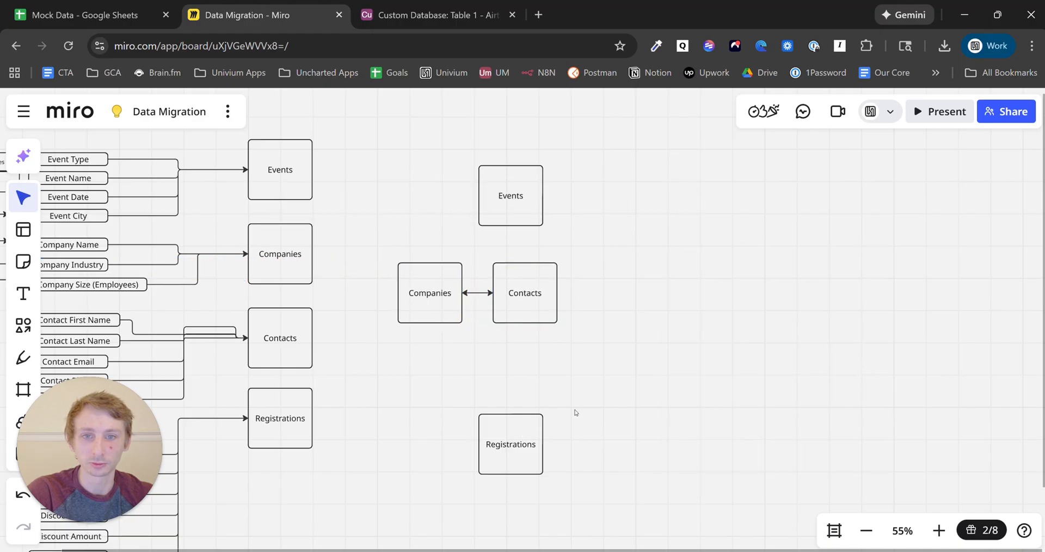
pyautogui.moveTo(498, 441); pyautogui.dragTo(596, 290)
pyautogui.click(554, 295)
pyautogui.moveTo(639, 348); pyautogui.dragTo(438, 272)
pyautogui.moveTo(616, 292); pyautogui.dragTo(609, 304)
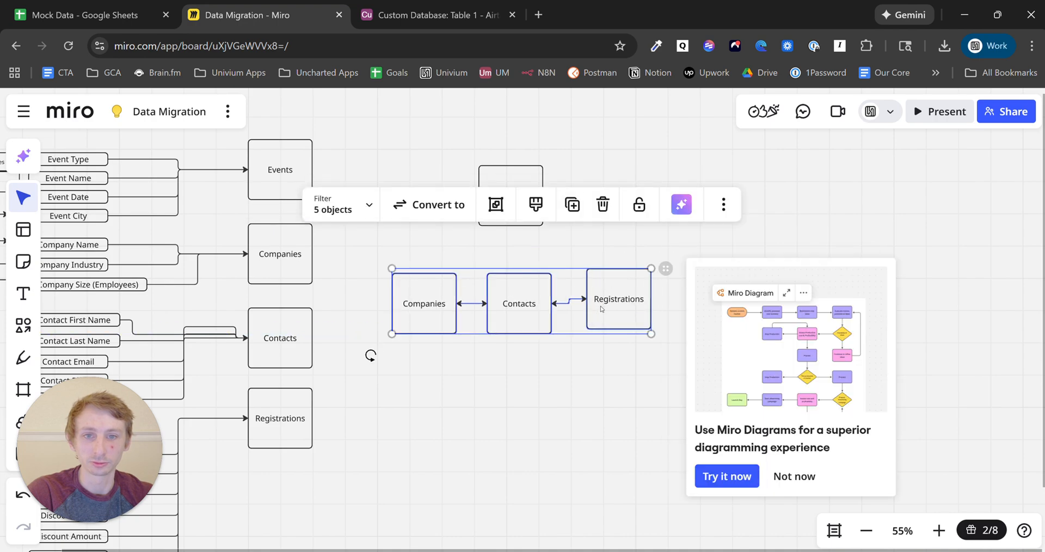
pyautogui.click(603, 357)
# - Put Events above Registrations, level Registrations with Contacts, and set the Contacts-end arrowhead to None
pyautogui.moveTo(517, 208); pyautogui.dragTo(625, 221)
pyautogui.moveTo(616, 290); pyautogui.dragTo(616, 295)
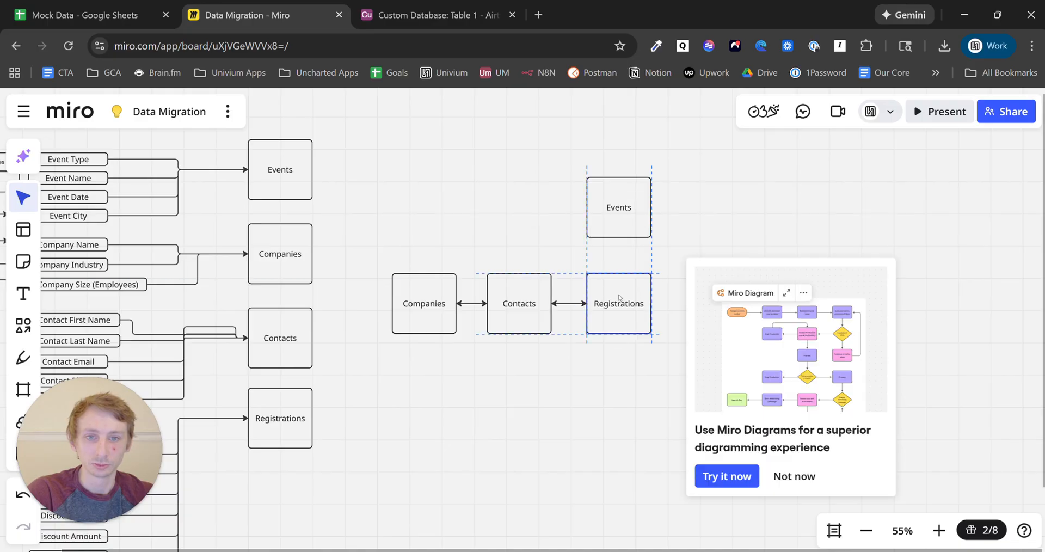
pyautogui.click(582, 370)
pyautogui.click(567, 305)
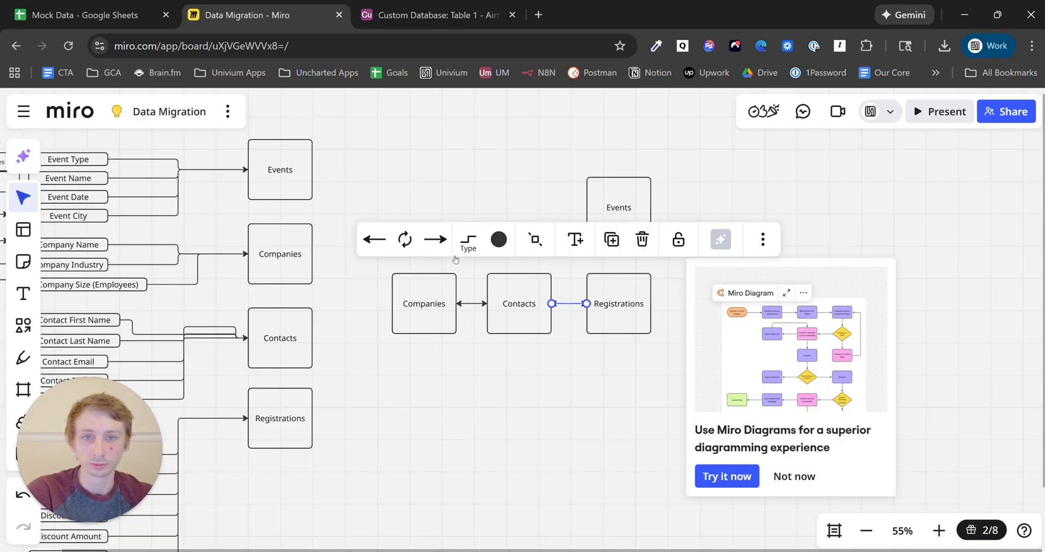
pyautogui.click(374, 240)
pyautogui.click(379, 277)
pyautogui.click(560, 388)
# - Connect Registrations and Events, with the arrowhead only at the Registrations end
pyautogui.click(538, 311)
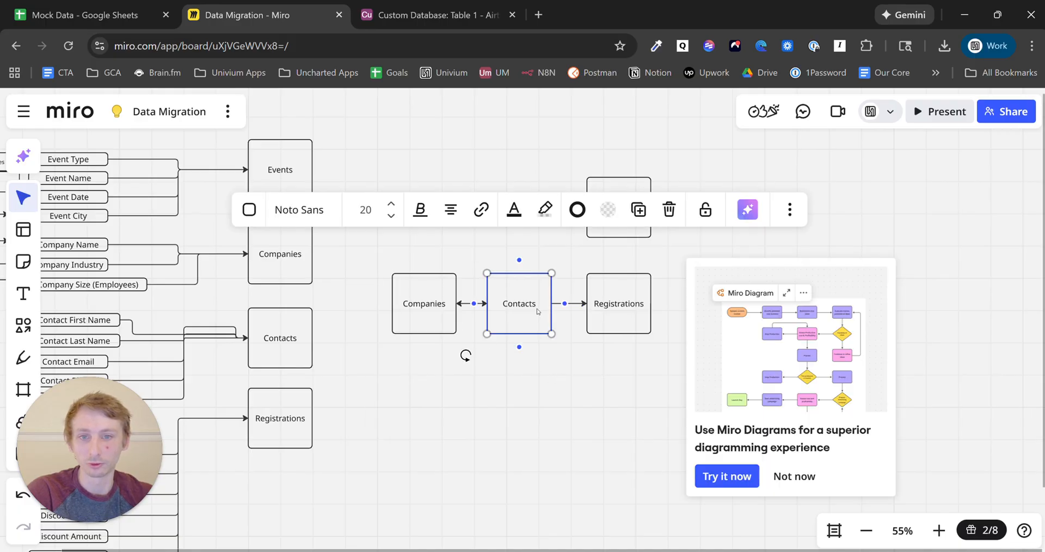
pyautogui.click(626, 319)
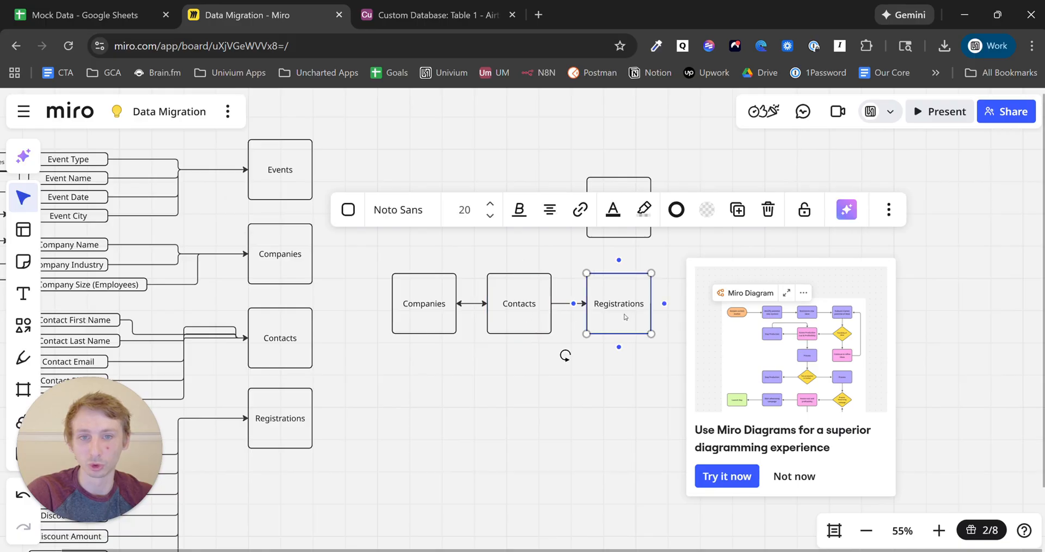
pyautogui.click(662, 251)
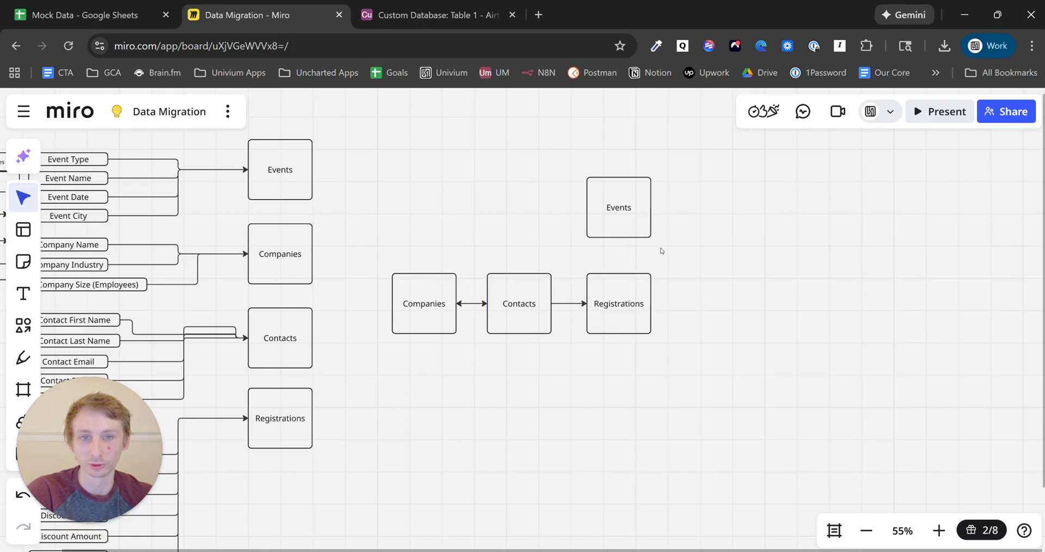
pyautogui.click(630, 289)
pyautogui.moveTo(619, 255); pyautogui.dragTo(622, 248)
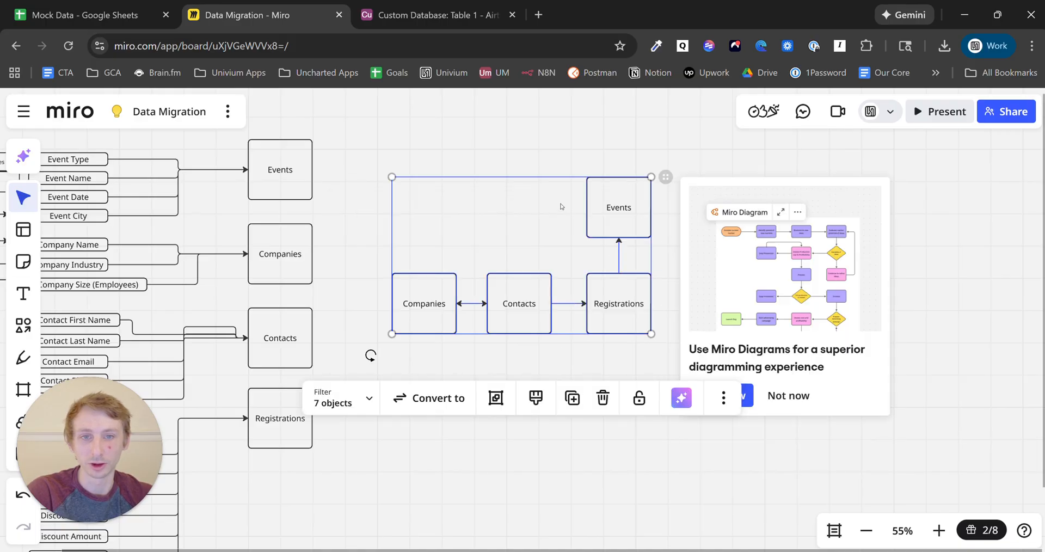
pyautogui.click(552, 205)
pyautogui.click(619, 257)
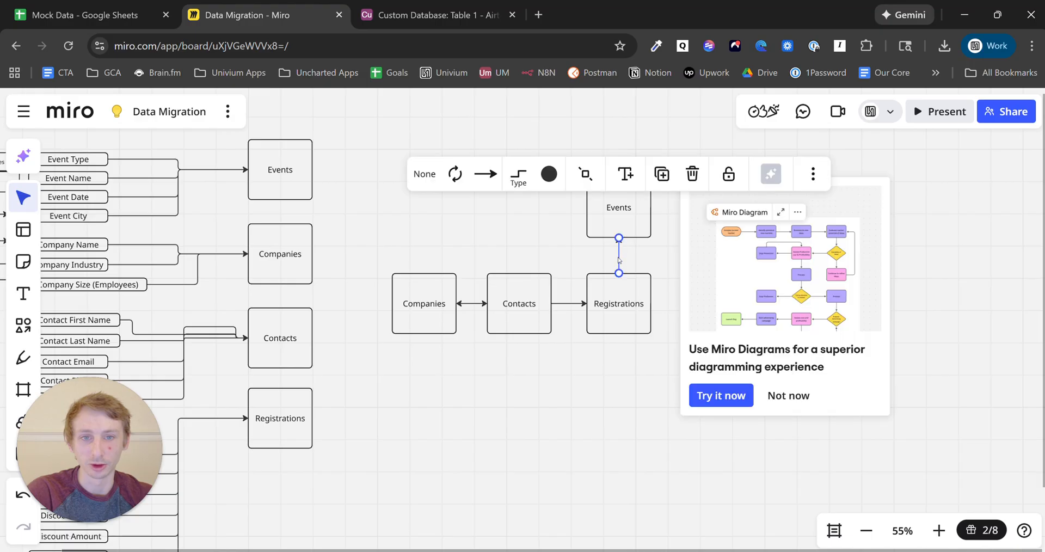
pyautogui.click(498, 174)
pyautogui.click(486, 216)
pyautogui.click(424, 173)
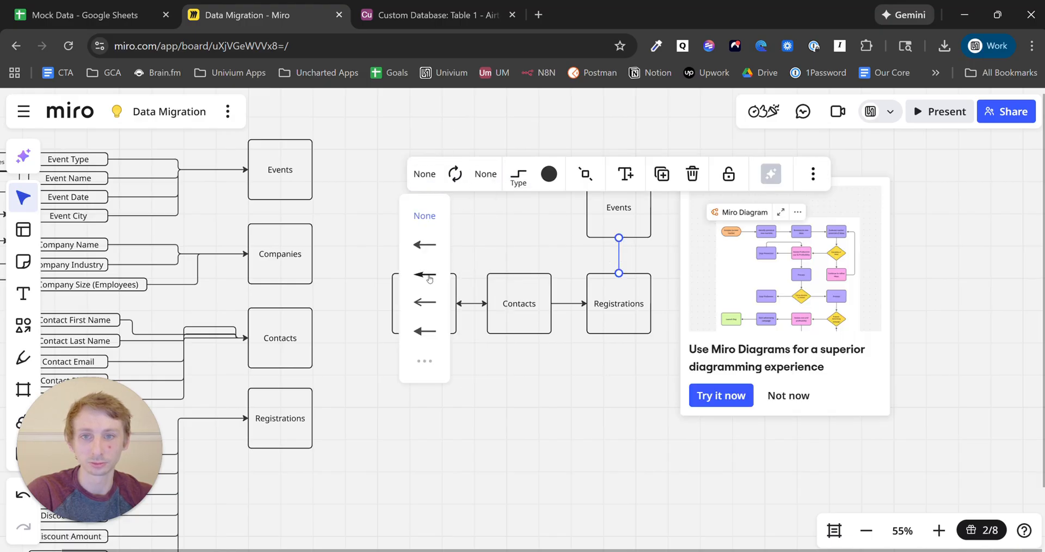
pyautogui.click(426, 245)
pyautogui.click(584, 401)
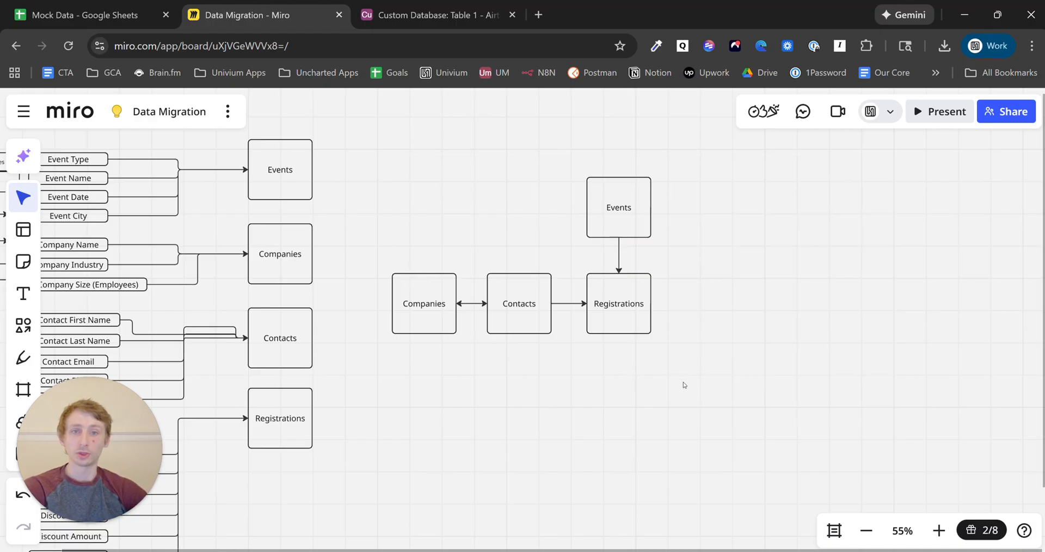
# - Shift Companies left and Registrations right, placing Events directly above Registrations
pyautogui.press('h')
pyautogui.moveTo(693, 385); pyautogui.dragTo(795, 395)
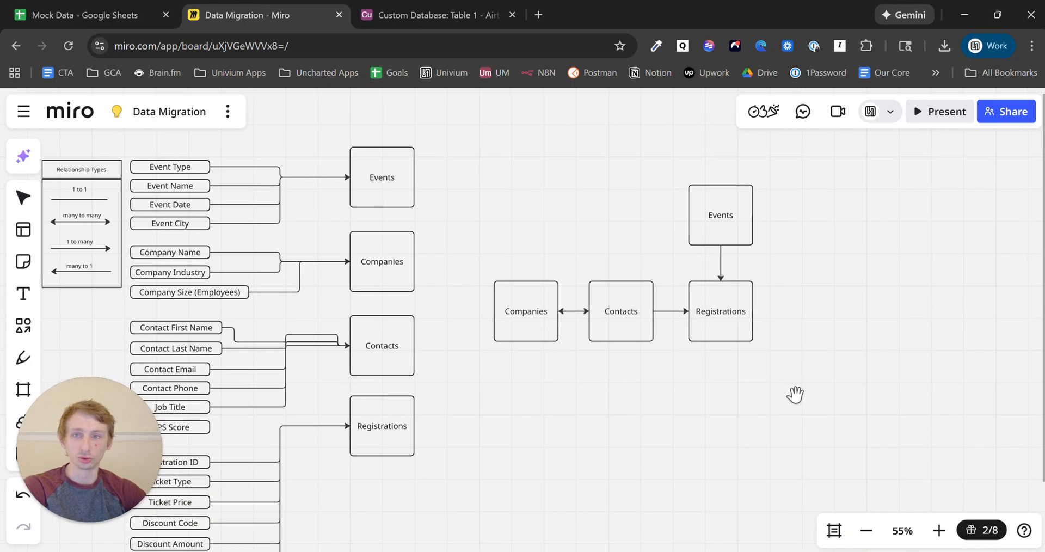
pyautogui.press('v')
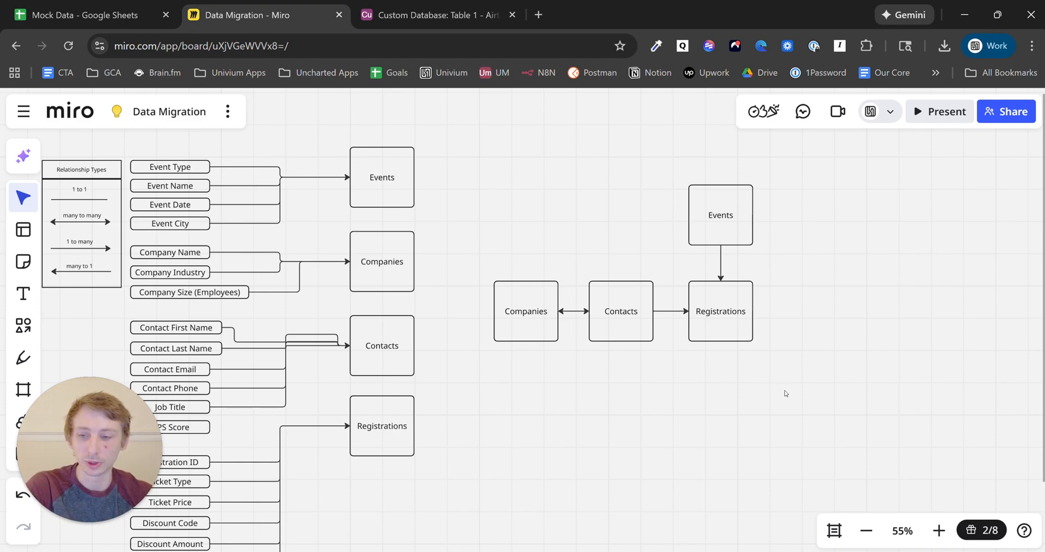
pyautogui.moveTo(797, 398); pyautogui.dragTo(817, 373)
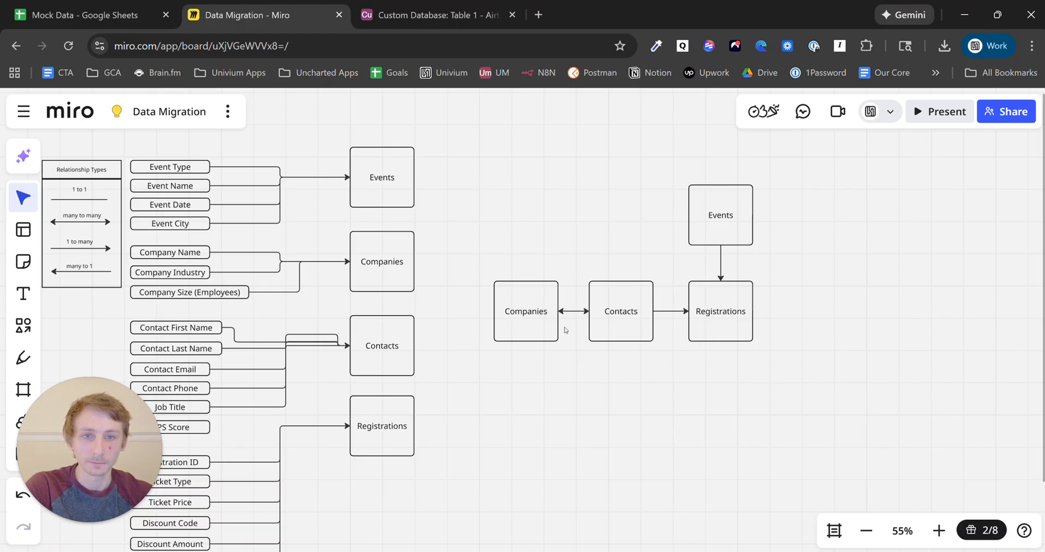
pyautogui.click(547, 330)
pyautogui.moveTo(547, 330); pyautogui.dragTo(511, 332)
pyautogui.moveTo(724, 322); pyautogui.dragTo(748, 322)
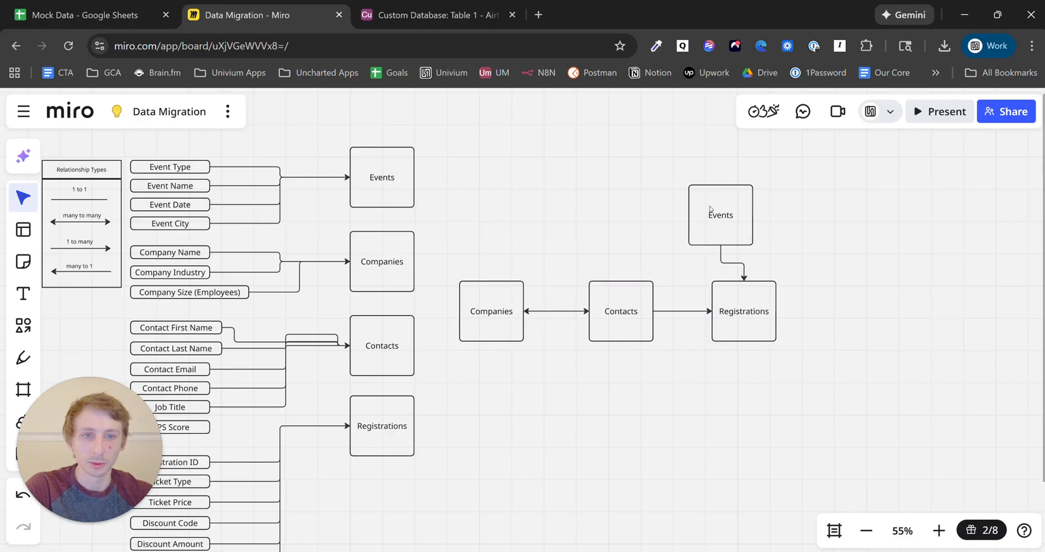
pyautogui.moveTo(740, 225); pyautogui.dragTo(764, 196)
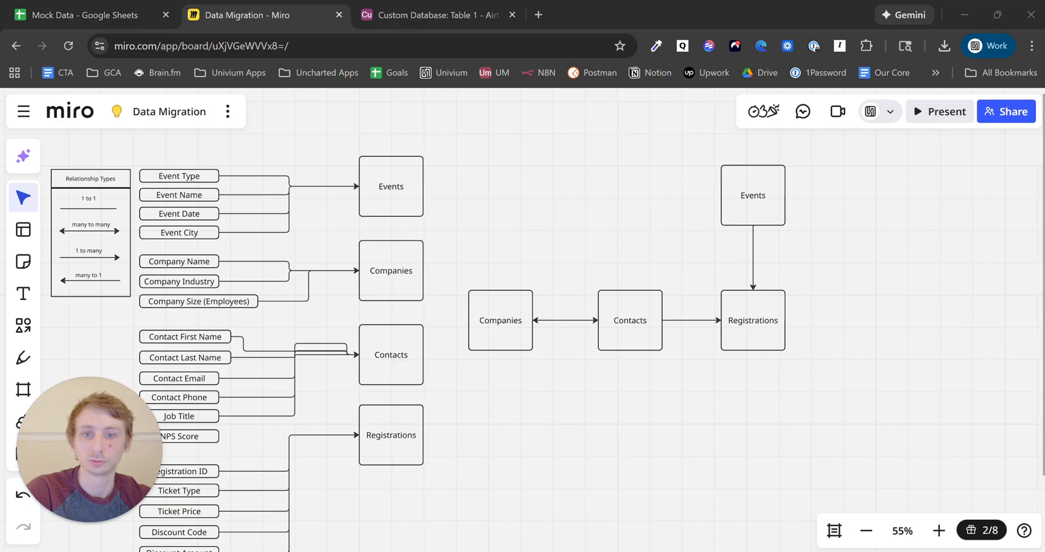
# - Check the Companies, Contacts, Registrations and Events boxes, then move over to the Airtable base
pyautogui.click(512, 344)
pyautogui.click(643, 341)
pyautogui.click(733, 344)
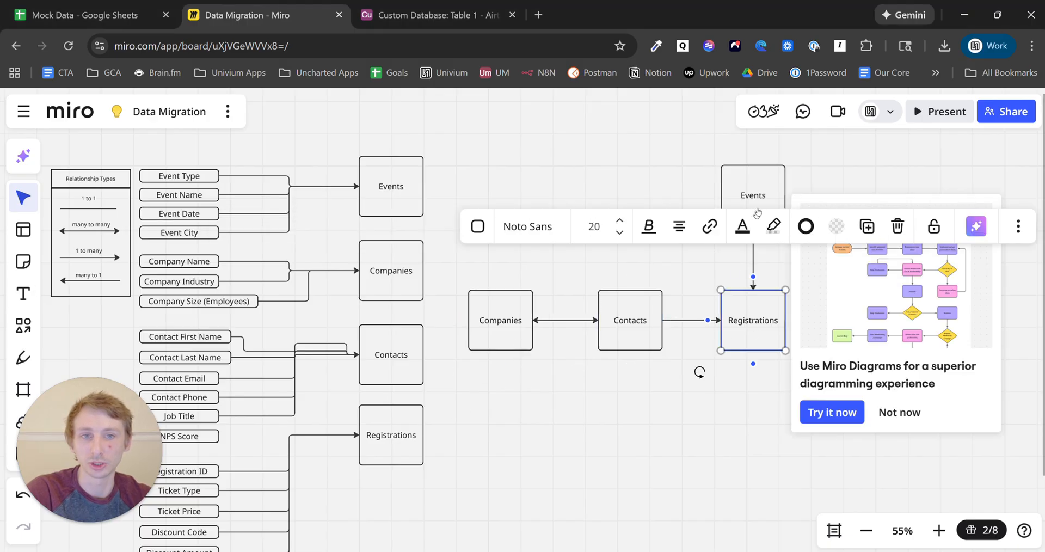
pyautogui.click(761, 201)
pyautogui.click(435, 15)
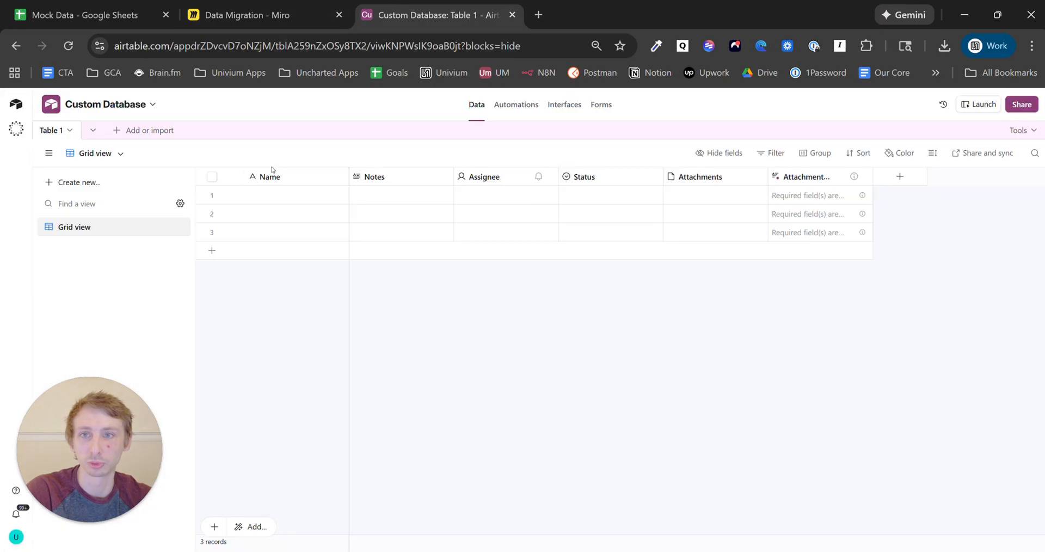
# - Delete the five extra fields, Notes through Attachments, from Table 1
pyautogui.click(395, 175)
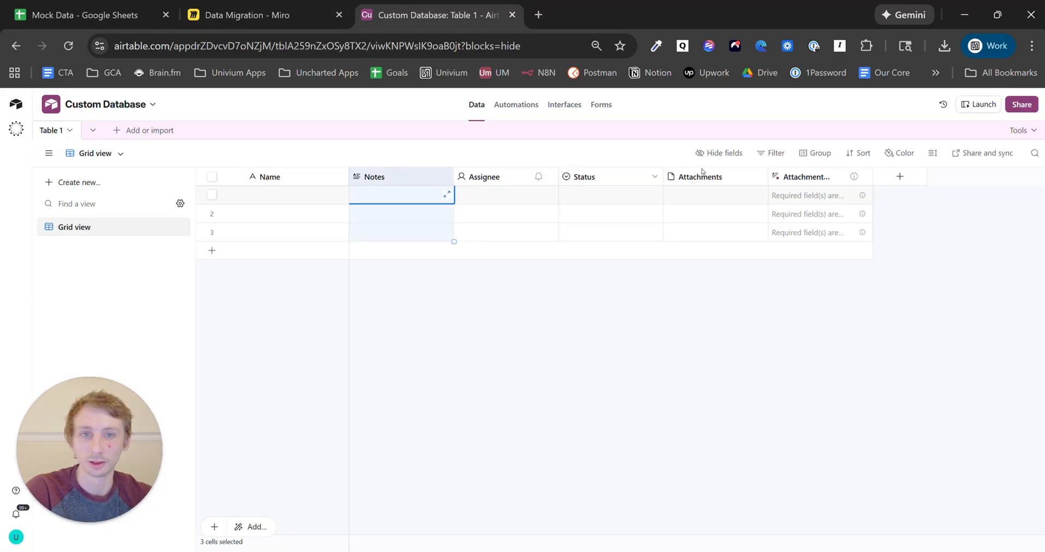
pyautogui.keyDown('shift'); pyautogui.click(794, 181); pyautogui.keyUp('shift')
pyautogui.rightClick(794, 182)
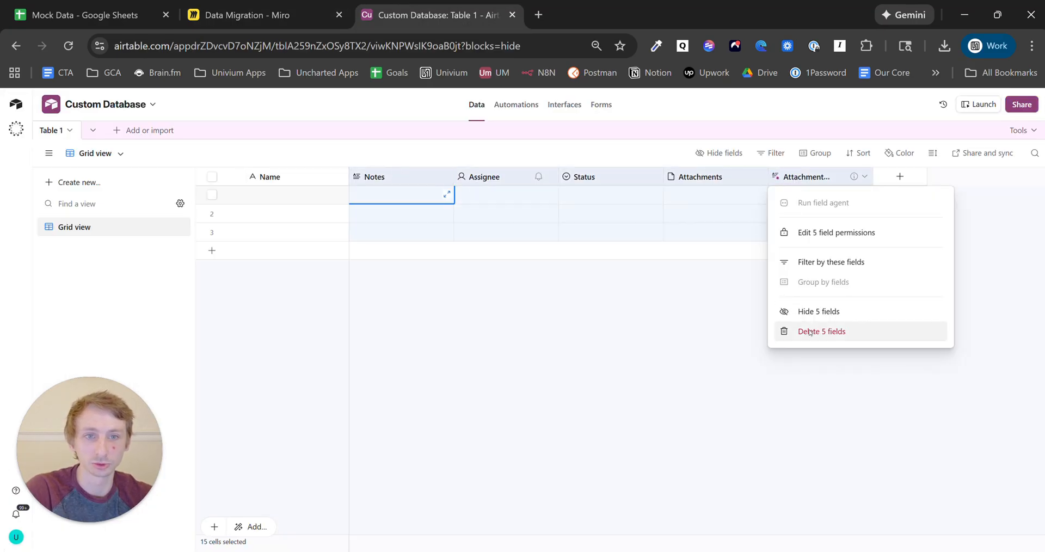
pyautogui.press('Escape')
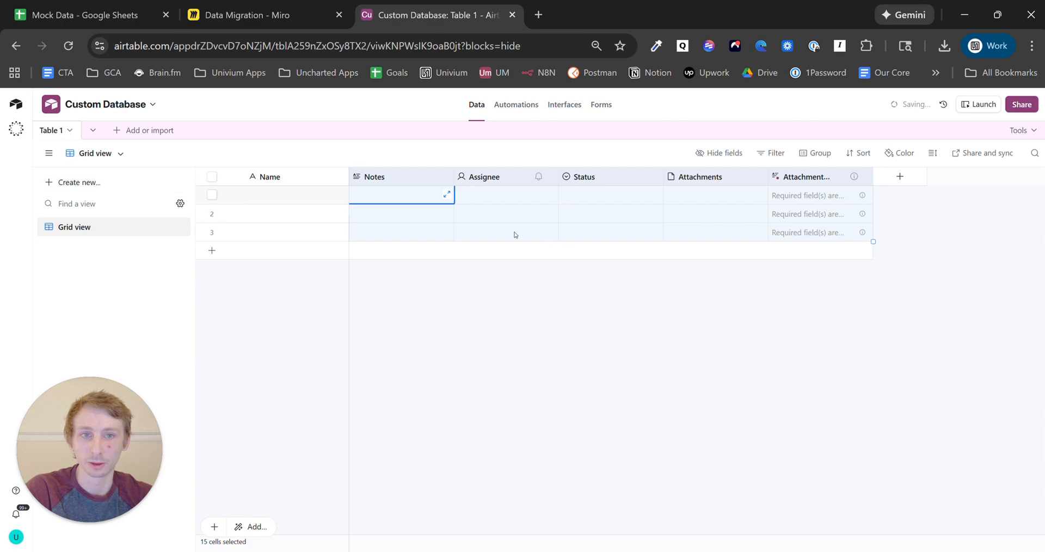
pyautogui.rightClick(403, 181)
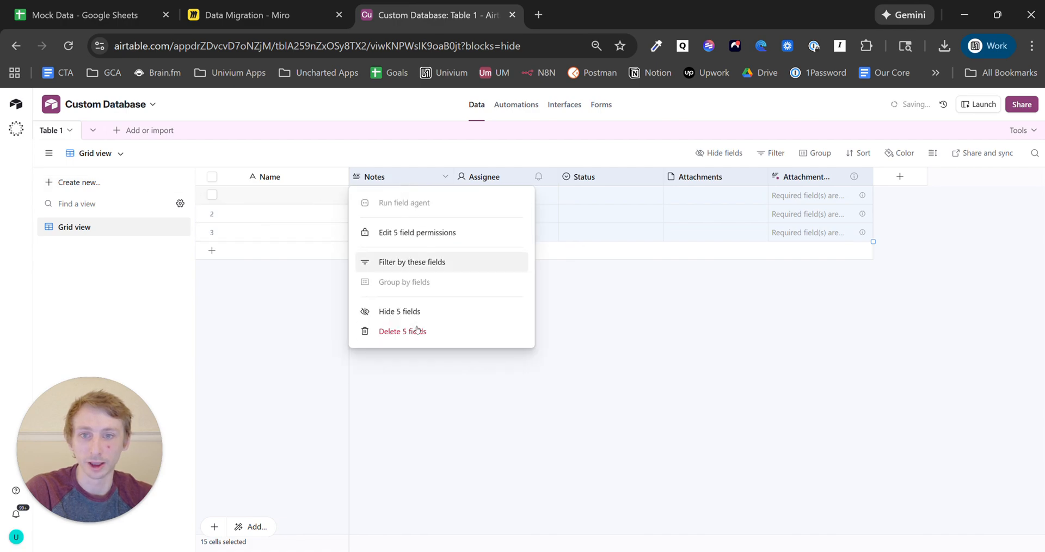
pyautogui.press('Escape')
pyautogui.press('Escape')
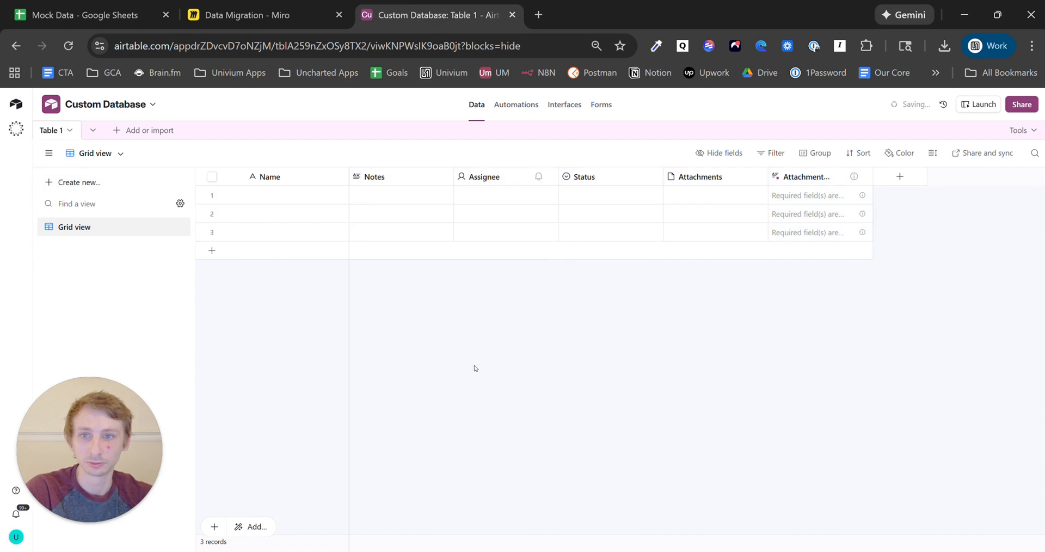
# - Duplicate Table 1 without records and rename the original table to 'Contacts'
pyautogui.click(69, 133)
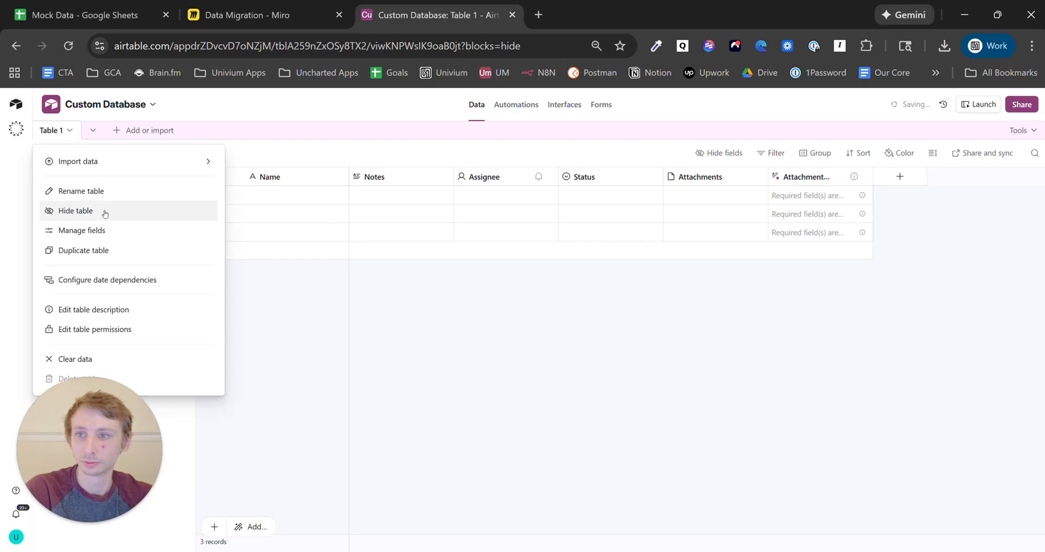
pyautogui.click(84, 250)
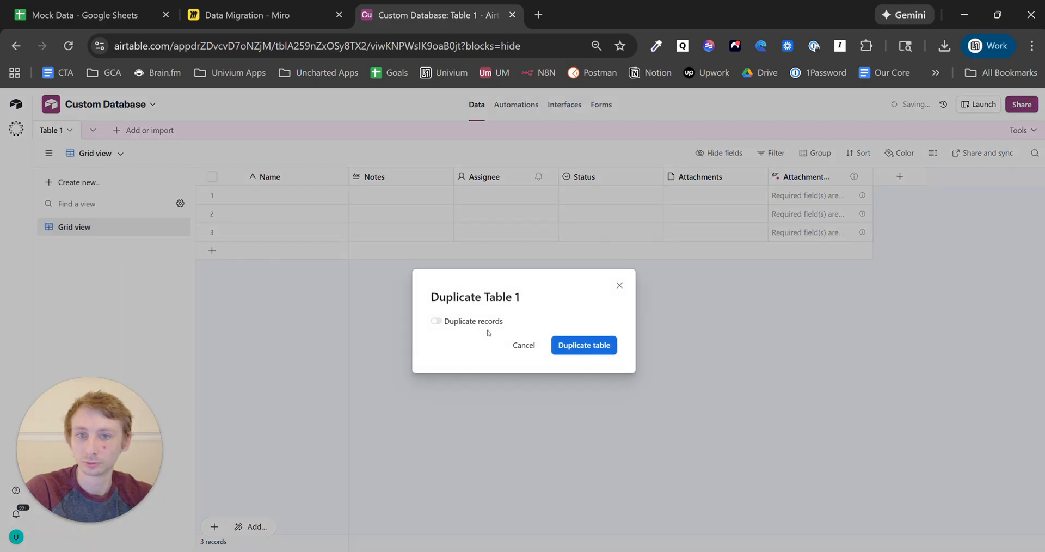
pyautogui.click(571, 349)
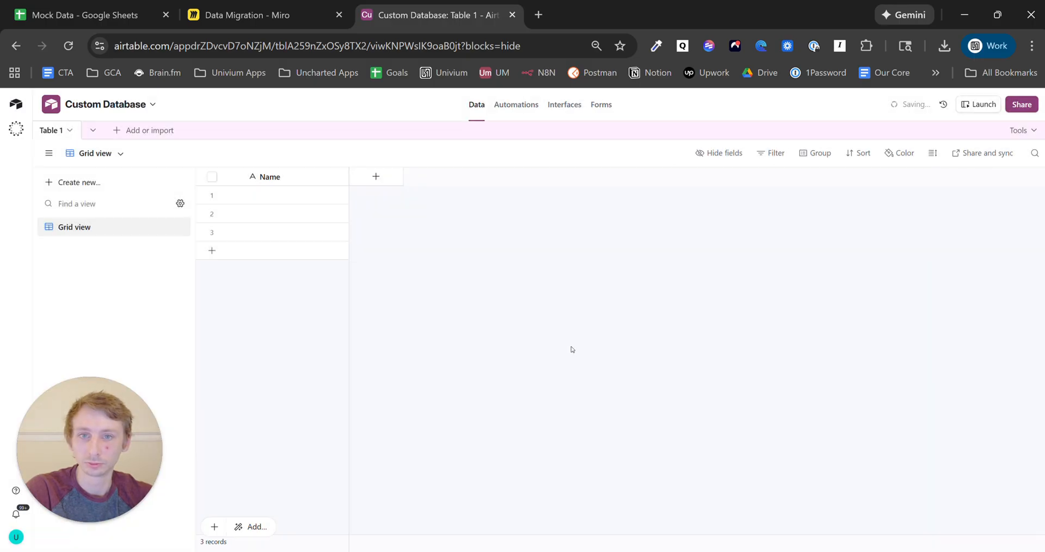
pyautogui.click(57, 134)
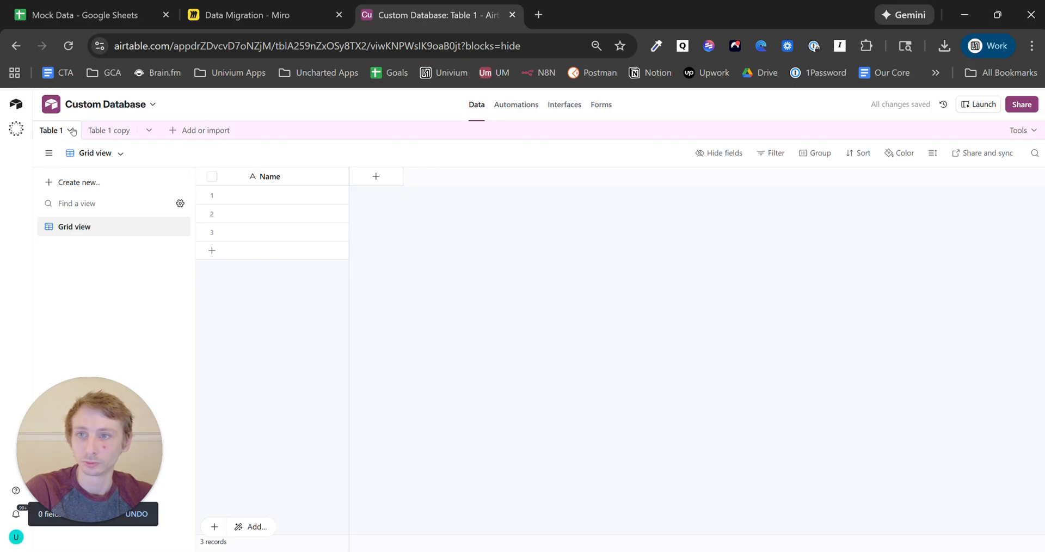
pyautogui.click(70, 131)
pyautogui.click(104, 191)
pyautogui.write('Co')
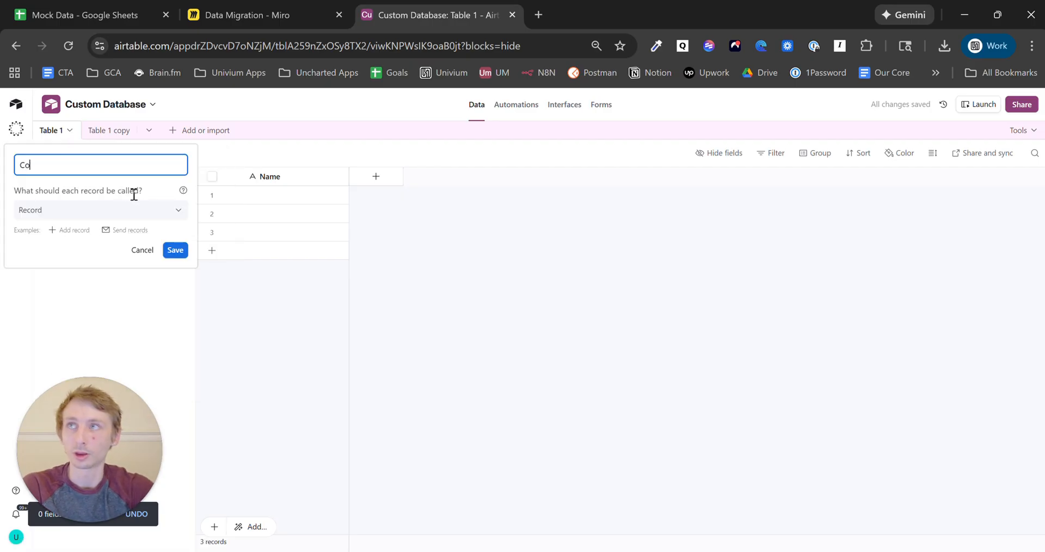
pyautogui.write('ntacts')
pyautogui.click(175, 250)
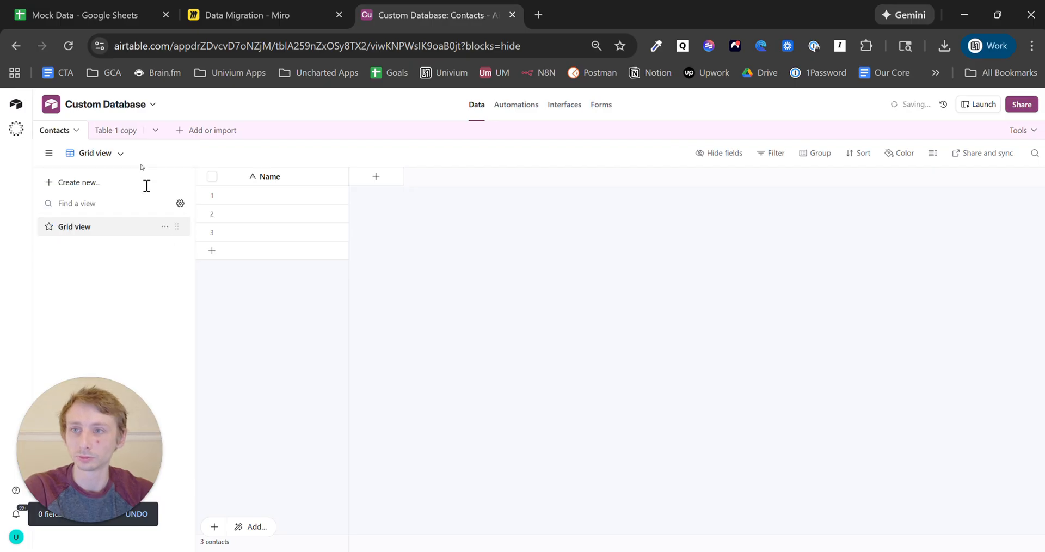
# - Rename the Table 1 copy to 'Companies'
pyautogui.click(128, 130)
pyautogui.click(130, 131)
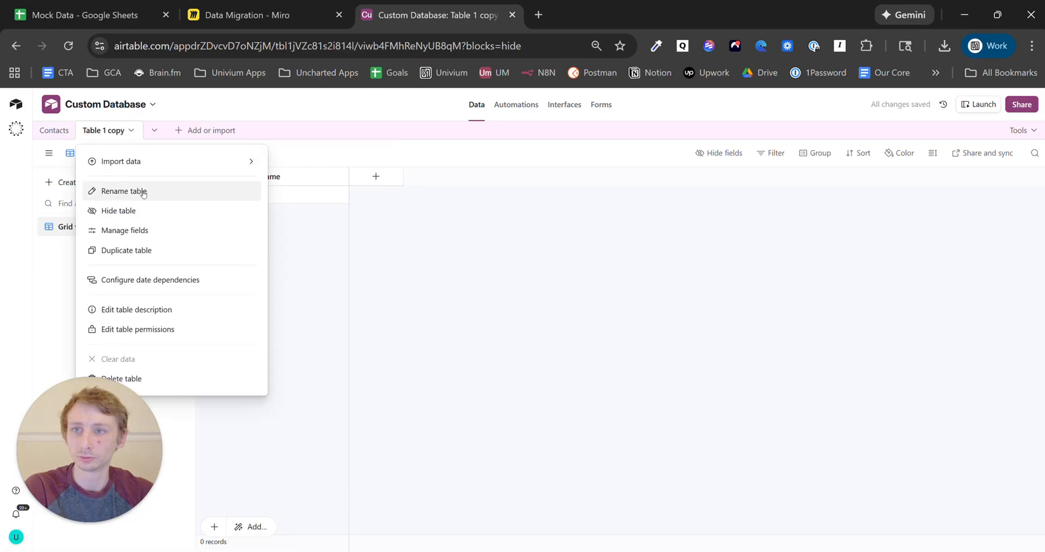
pyautogui.click(143, 193)
pyautogui.write('Companies')
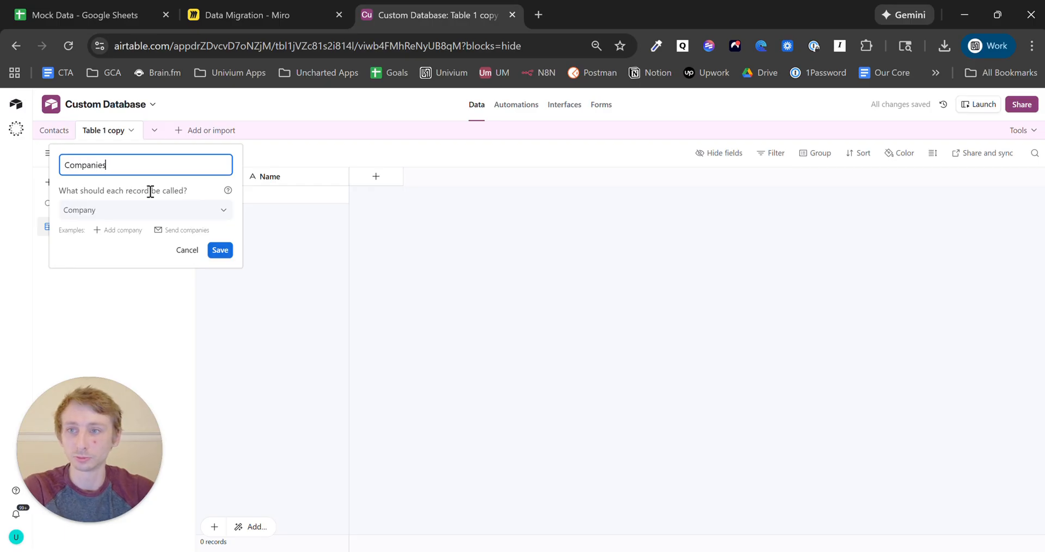
pyautogui.click(220, 249)
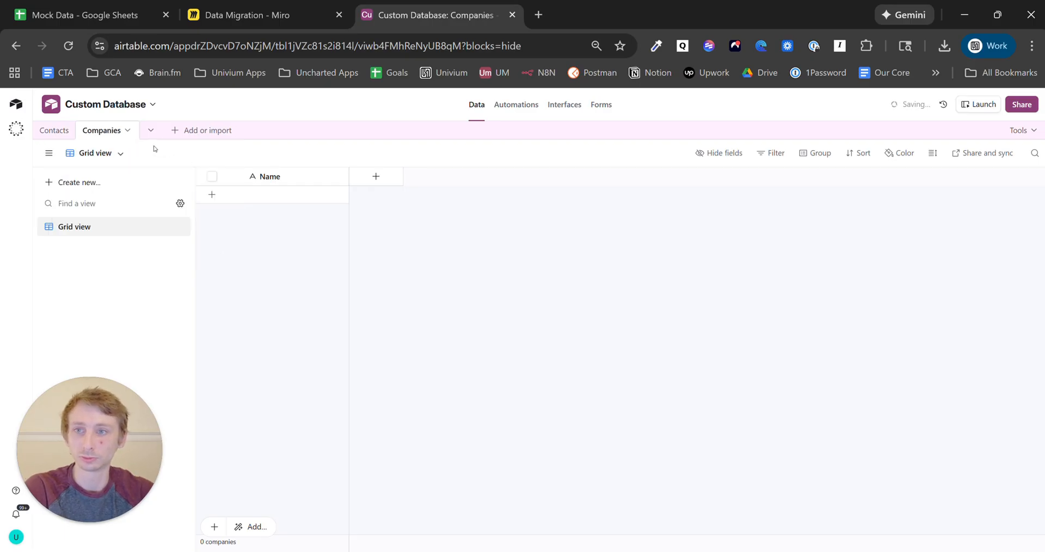
pyautogui.click(199, 131)
# - Create two blank tables named 'Events' and 'Registrations'
pyautogui.click(229, 169)
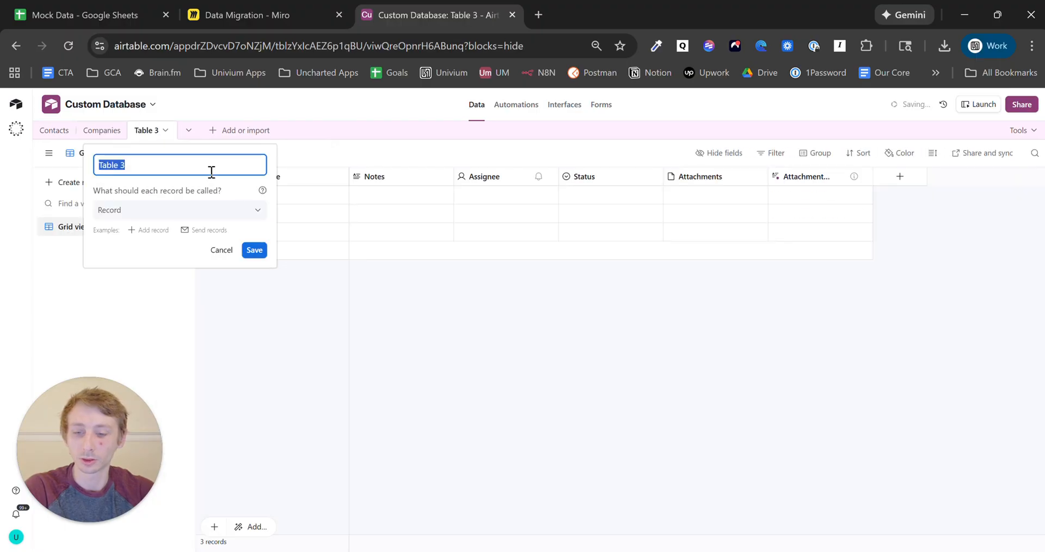
pyautogui.write('Events')
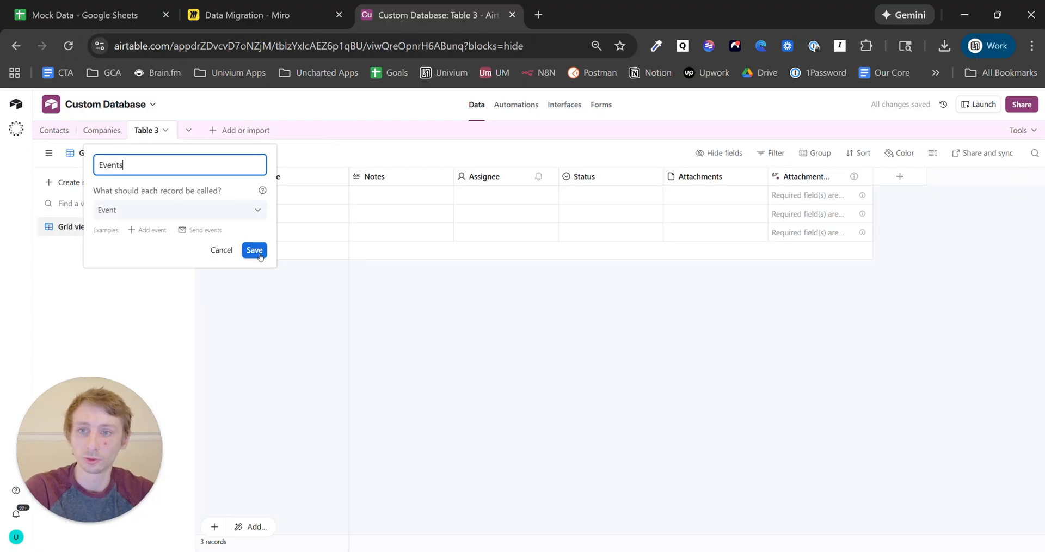
pyautogui.click(254, 250)
pyautogui.click(236, 131)
pyautogui.click(249, 172)
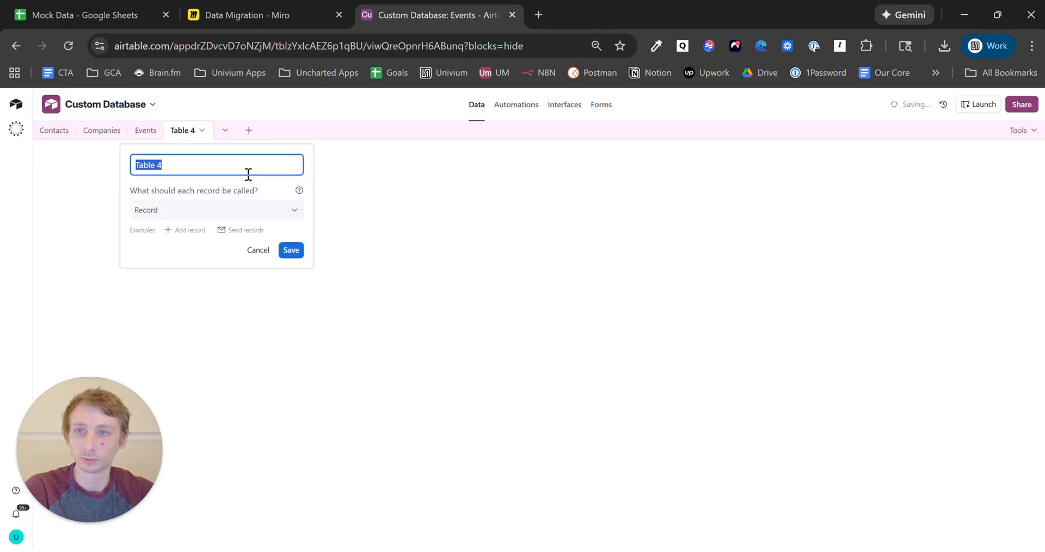
pyautogui.write('Registration')
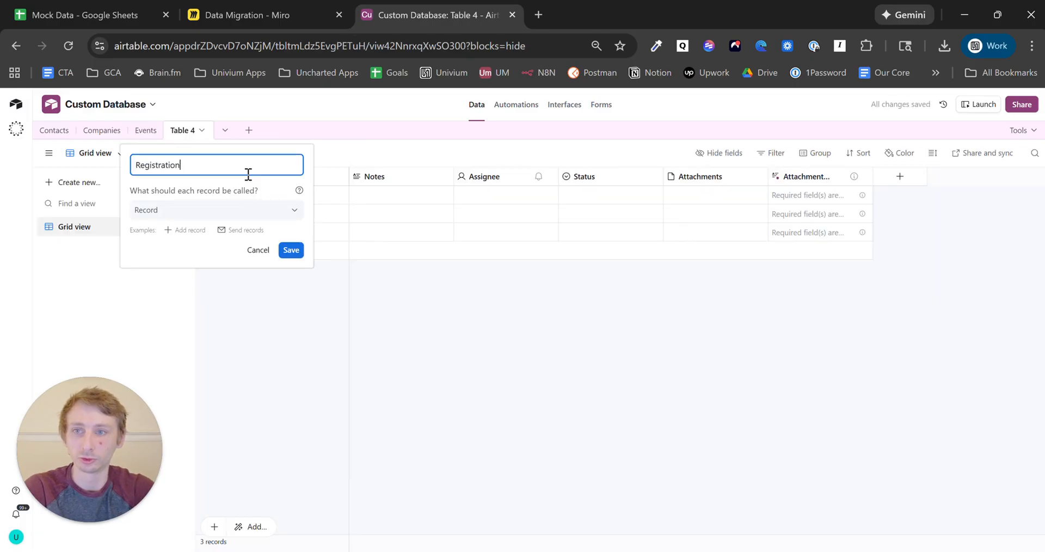
pyautogui.write('s')
pyautogui.click(291, 250)
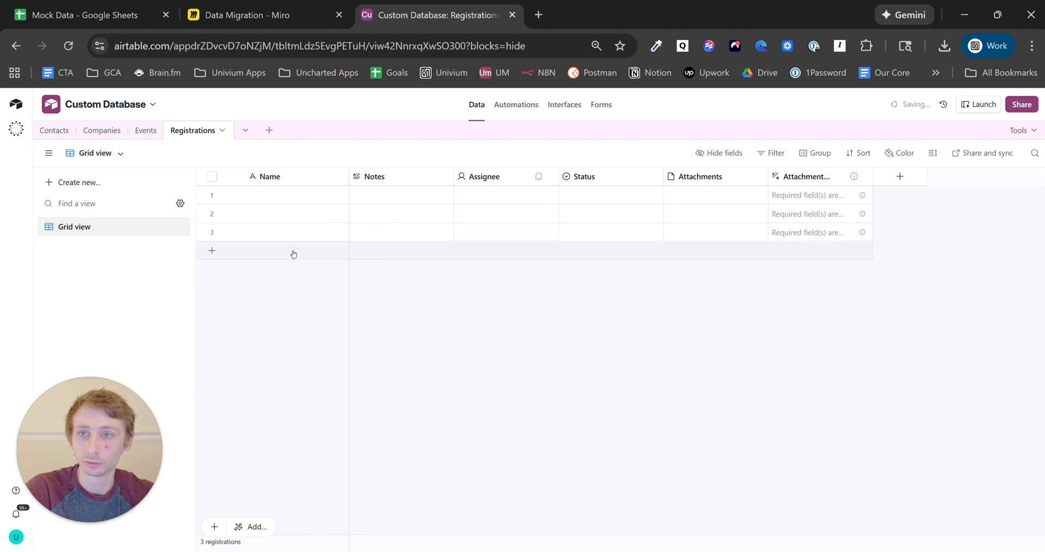
# - Delete the five default extra fields from the Events table, leaving Name
pyautogui.click(146, 130)
pyautogui.click(379, 180)
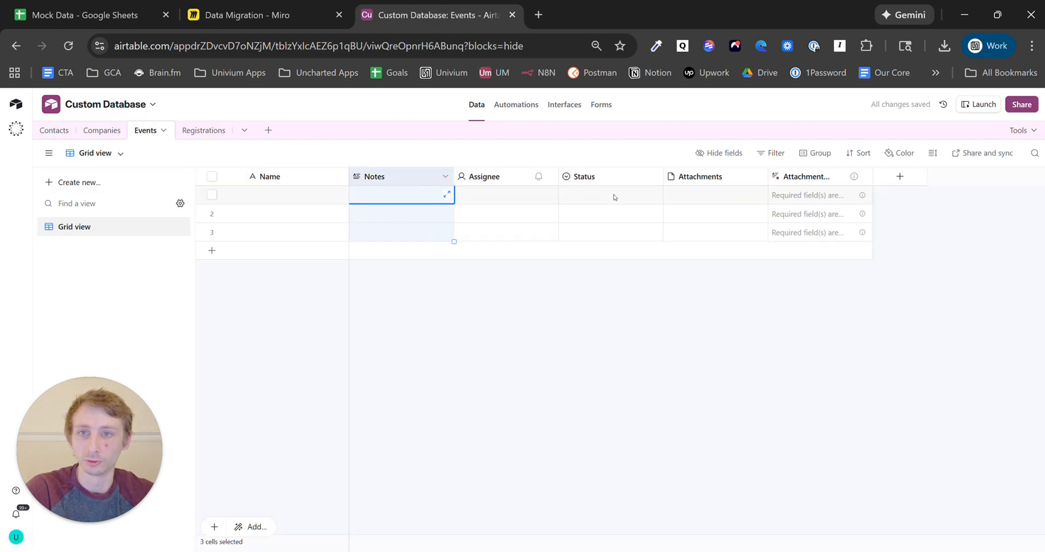
pyautogui.keyDown('shift'); pyautogui.click(807, 175); pyautogui.keyUp('shift')
pyautogui.rightClick(808, 175)
pyautogui.click(821, 332)
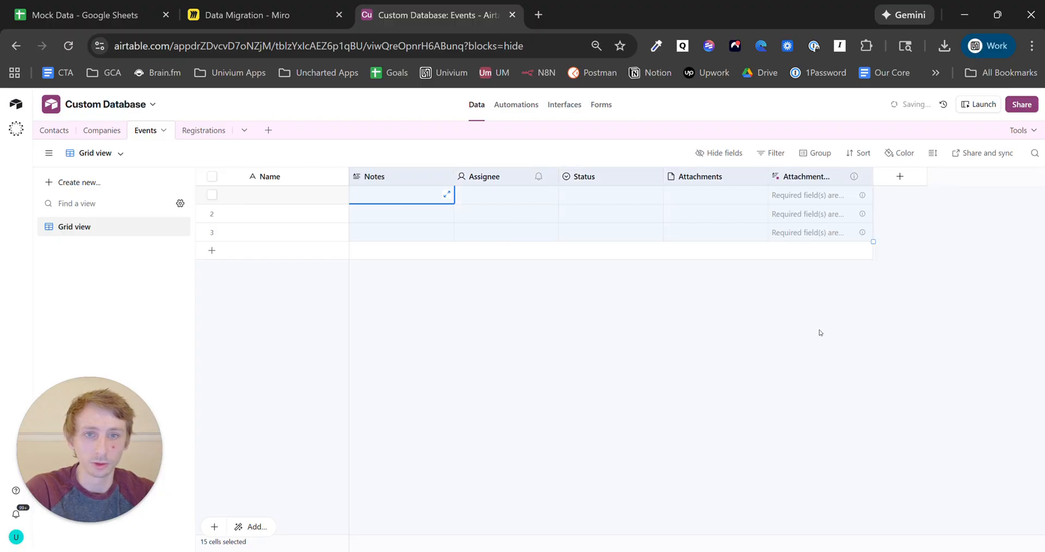
# - Delete the five extra fields from Registrations and return to the Mock Data spreadsheet
pyautogui.click(207, 133)
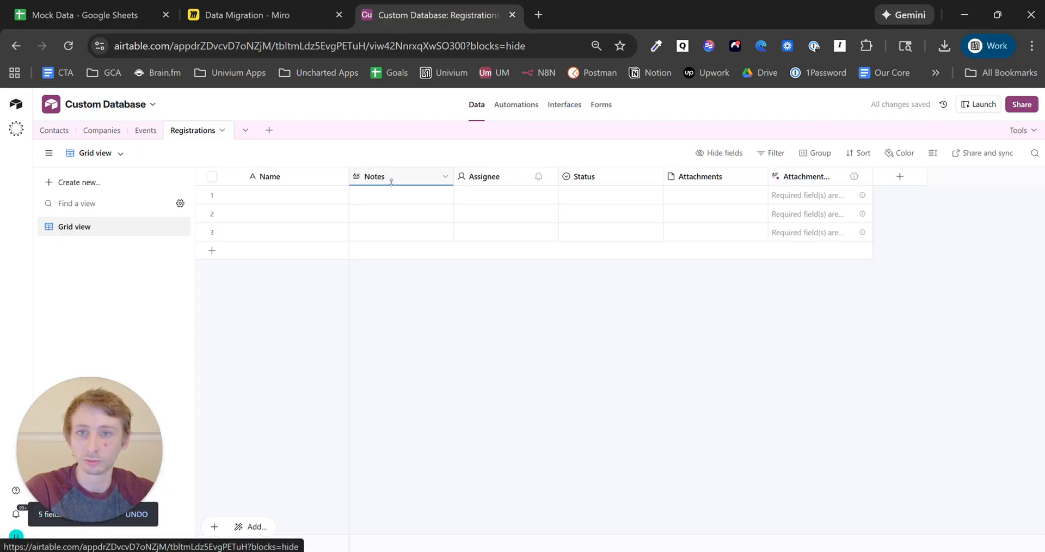
pyautogui.click(389, 176)
pyautogui.keyDown('shift'); pyautogui.click(796, 180); pyautogui.keyUp('shift')
pyautogui.rightClick(795, 180)
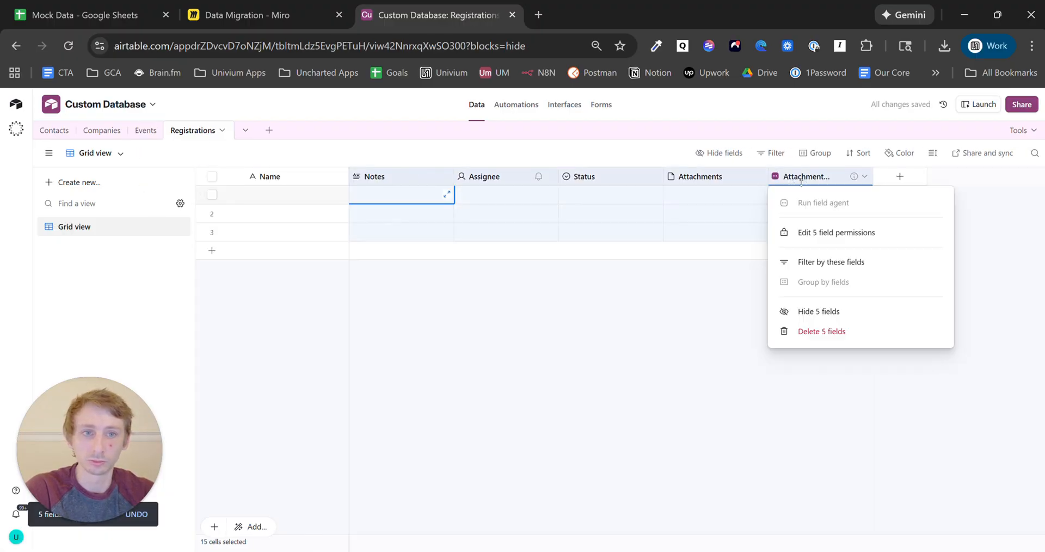
pyautogui.click(817, 331)
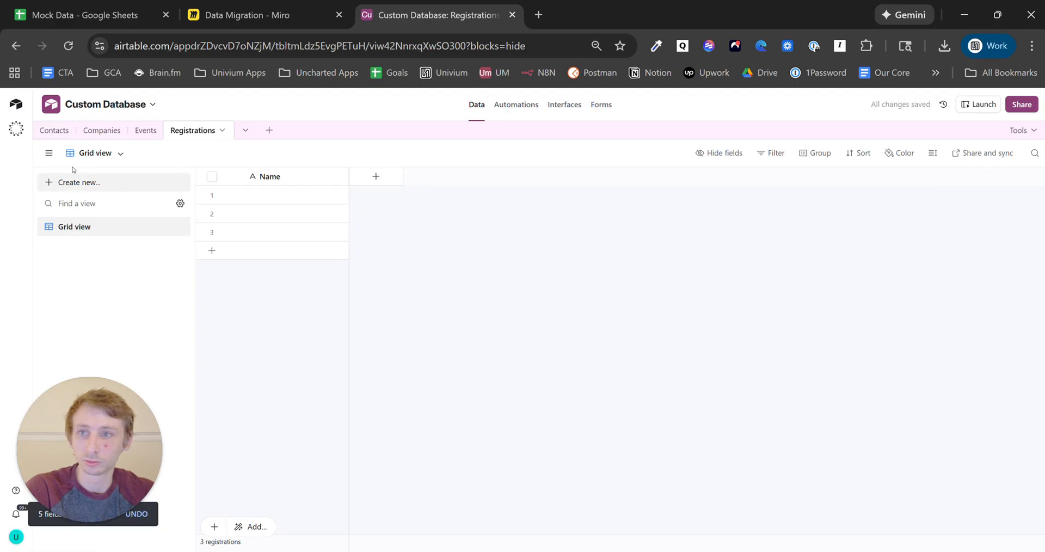
pyautogui.click(102, 130)
pyautogui.click(87, 3)
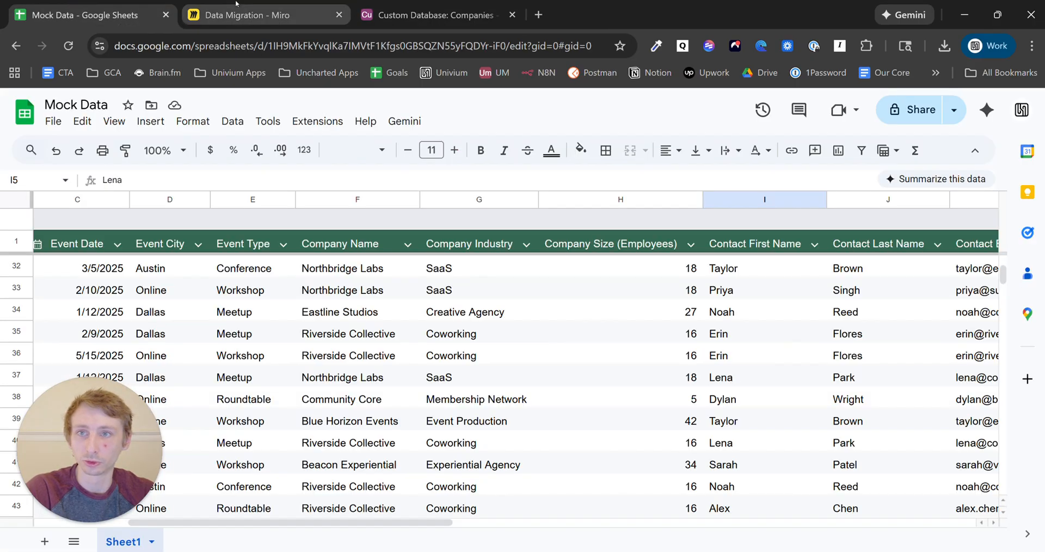
# - Go back to the Data Migration Miro board and clear the selection
pyautogui.click(248, 14)
pyautogui.click(502, 410)
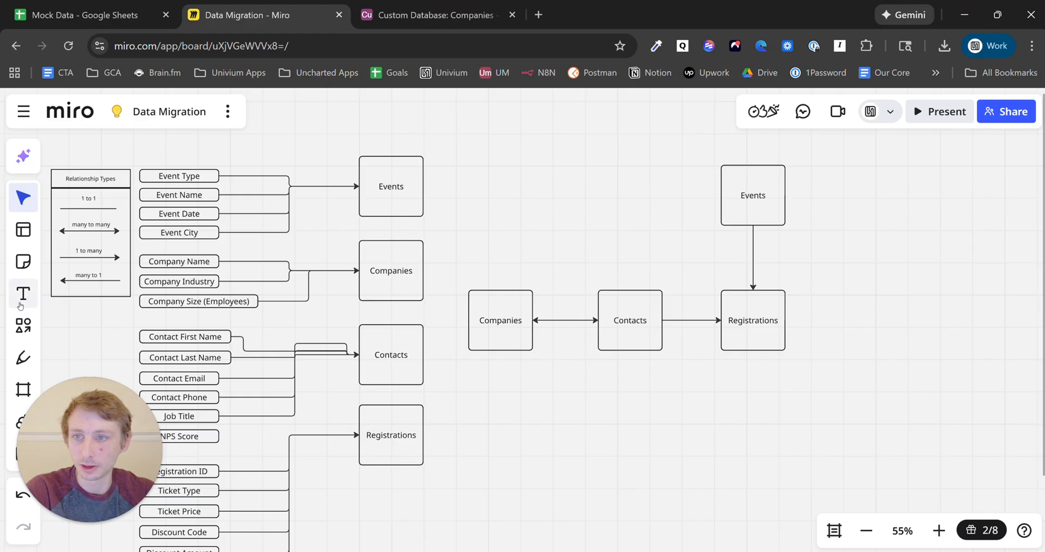
# - Add a 'Company Name' text label just above the Companies–Contacts arrow
pyautogui.click(393, 284)
pyautogui.click(393, 356)
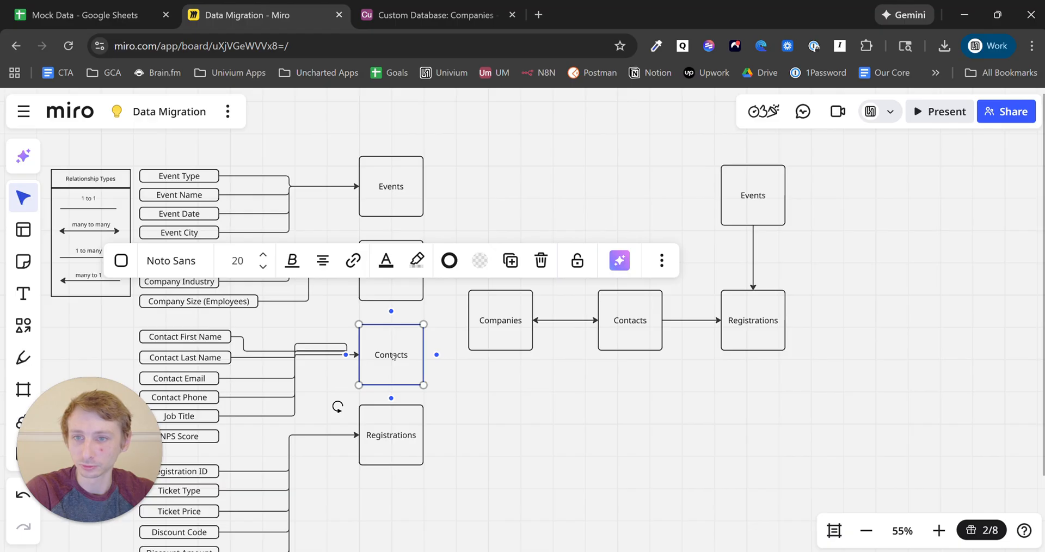
pyautogui.click(495, 392)
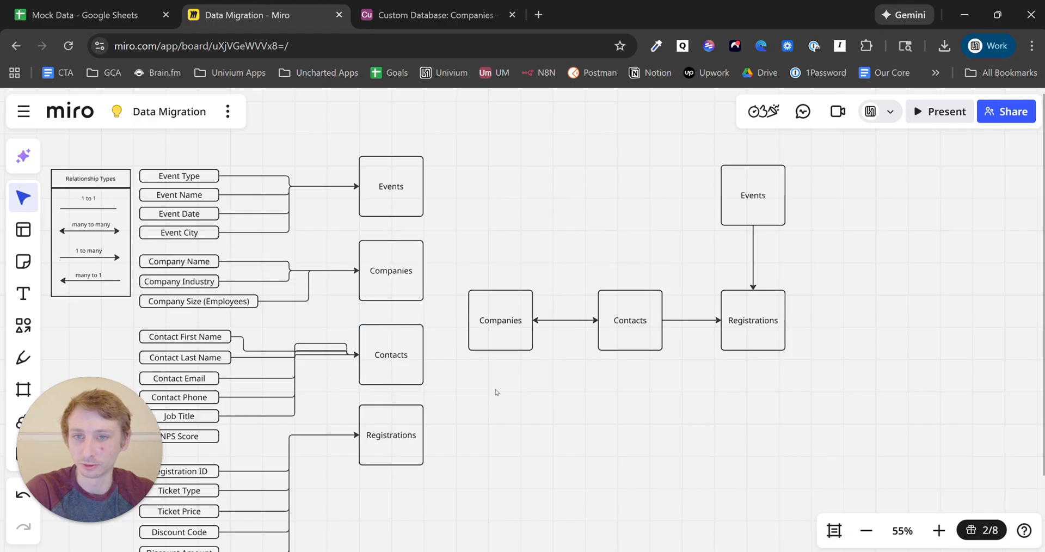
pyautogui.click(199, 266)
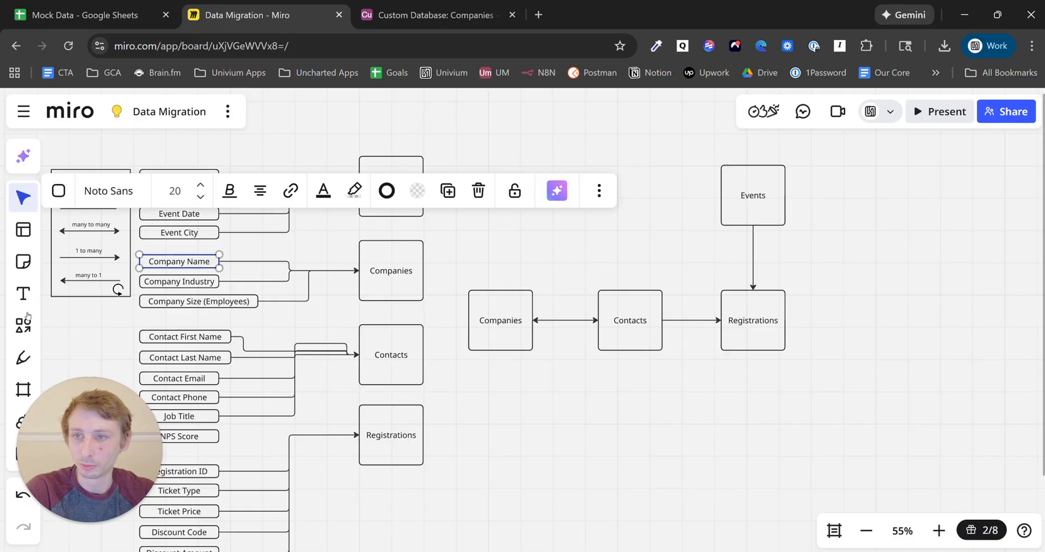
pyautogui.click(22, 294)
pyautogui.click(581, 314)
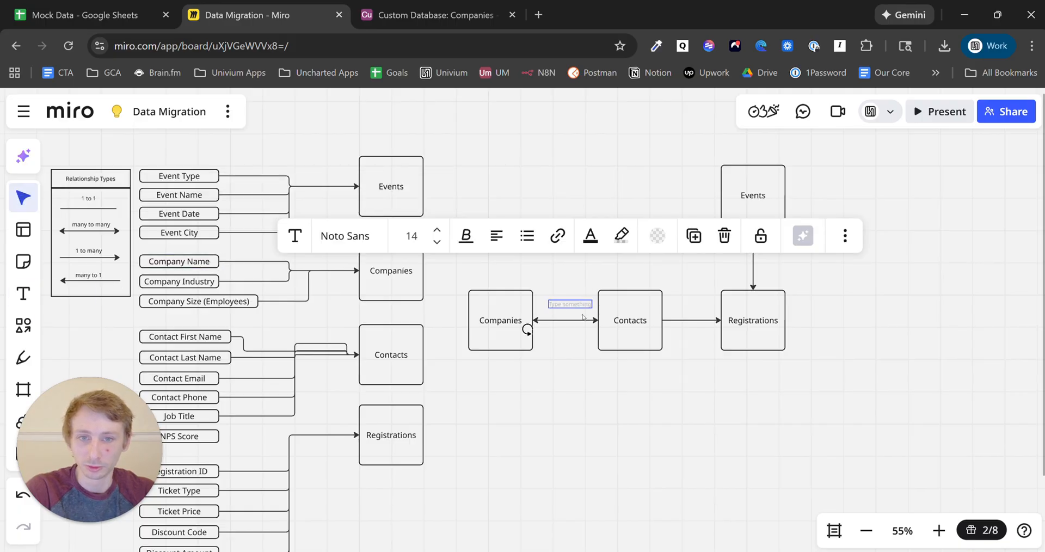
pyautogui.write('Compan')
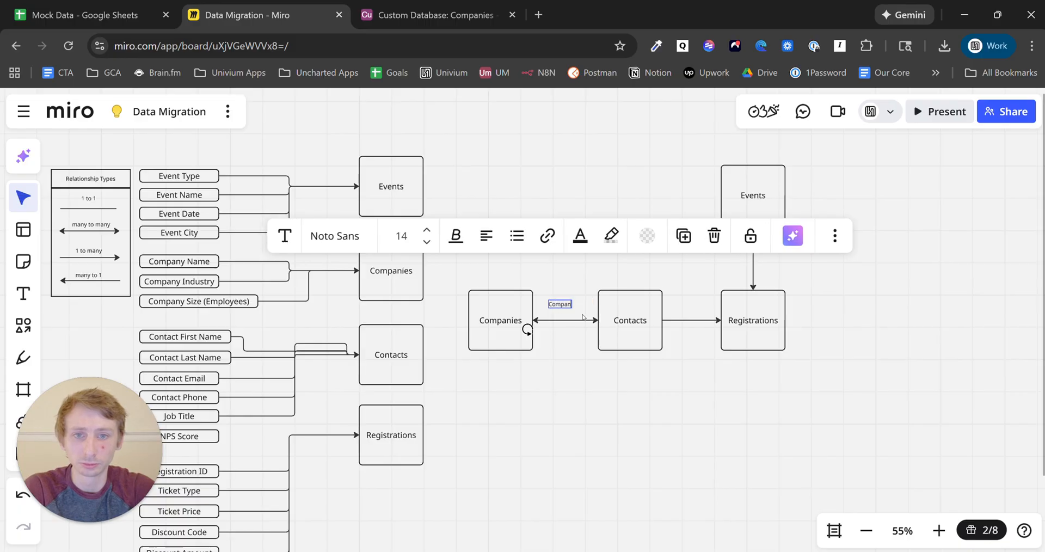
pyautogui.write('y Name')
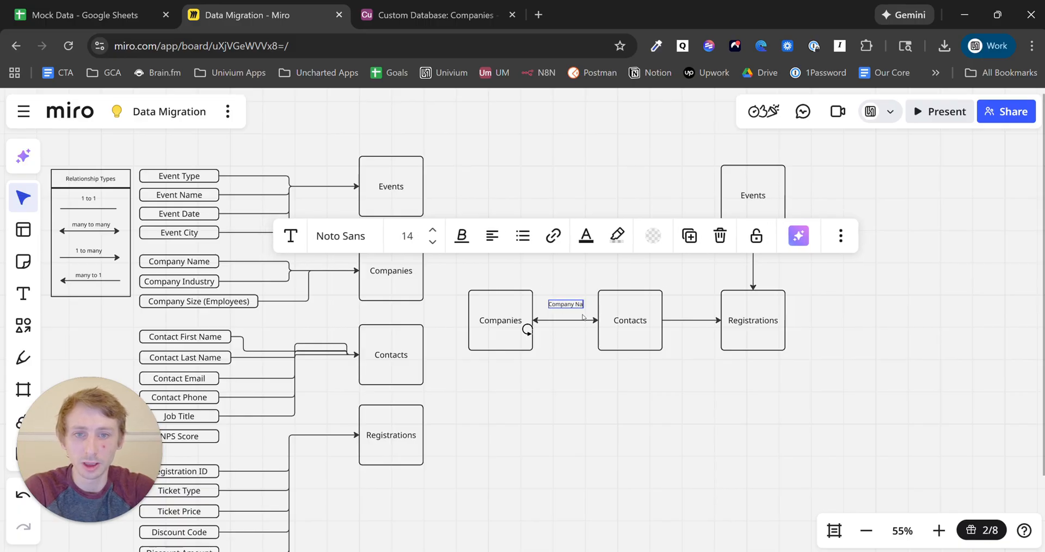
pyautogui.click(563, 364)
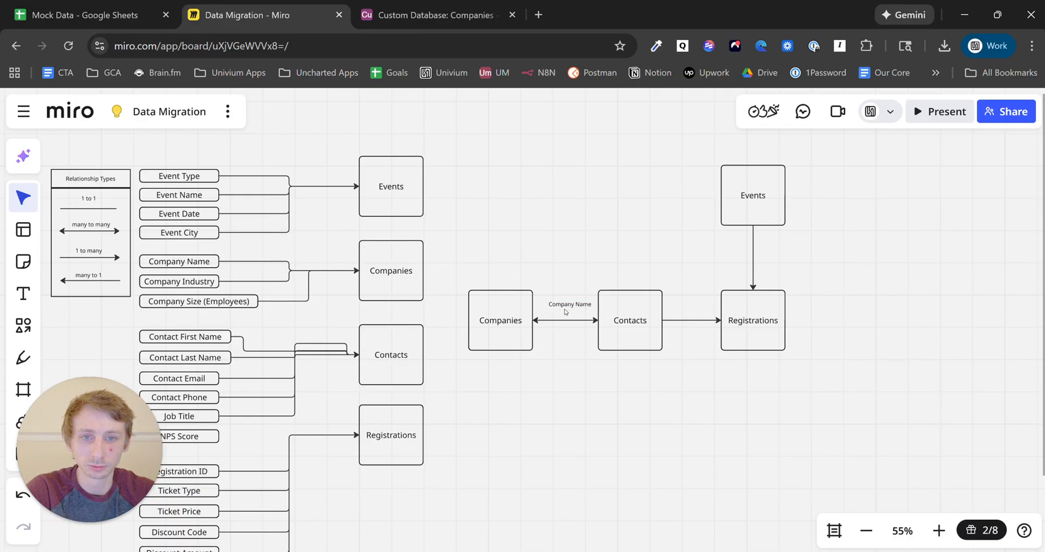
pyautogui.click(569, 306)
pyautogui.moveTo(568, 307); pyautogui.dragTo(568, 330)
# - Change the copied label below the arrow to 'Contact Name', then return to Airtable
pyautogui.doubleClick(568, 330)
pyautogui.tripleClick(567, 330)
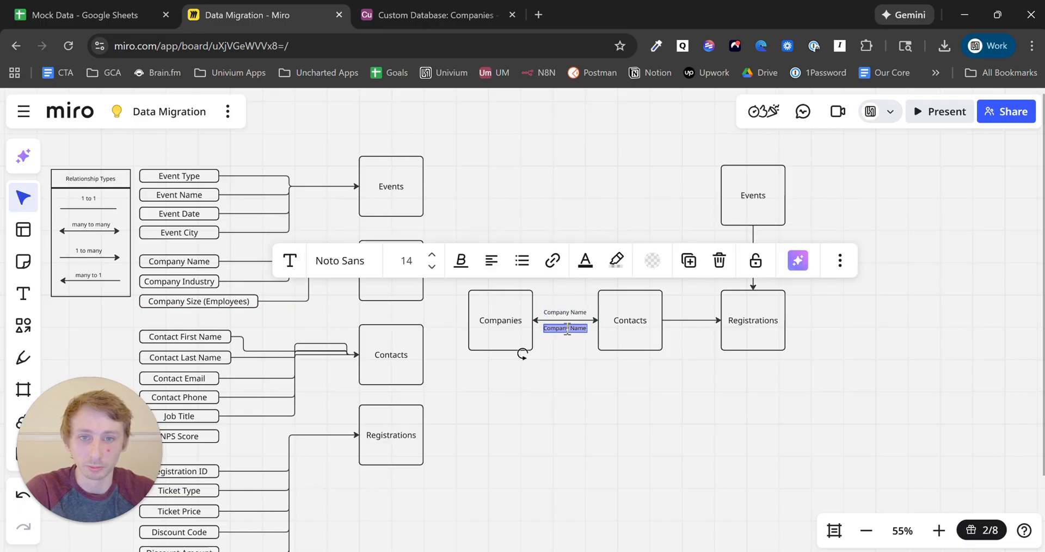
pyautogui.write('Contact N')
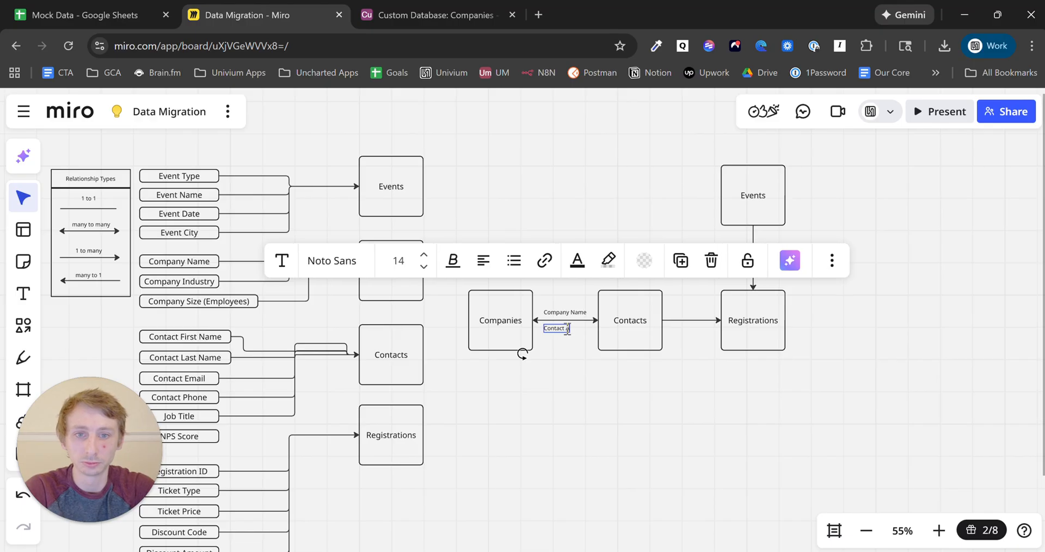
pyautogui.write('ame')
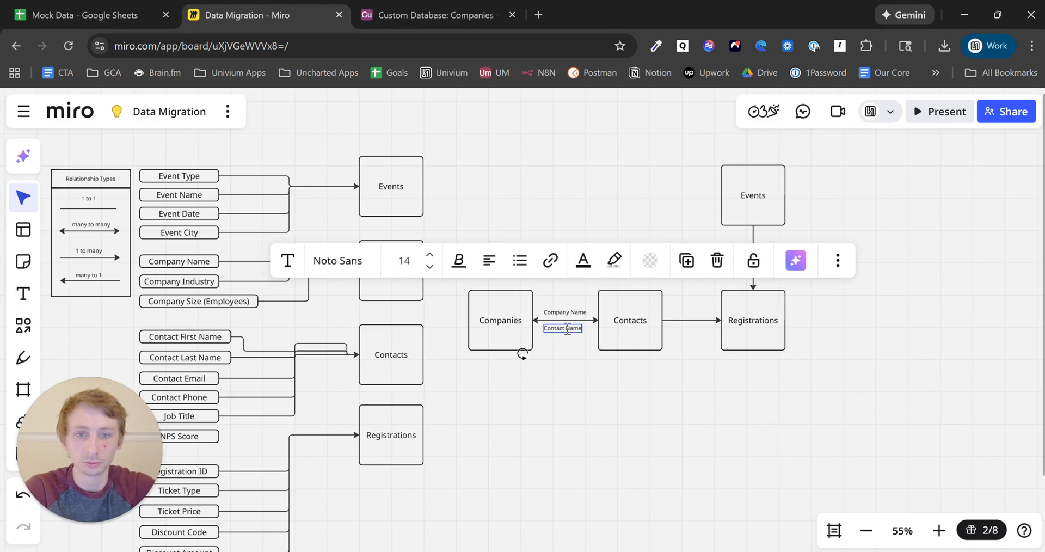
pyautogui.click(580, 404)
pyautogui.click(435, 15)
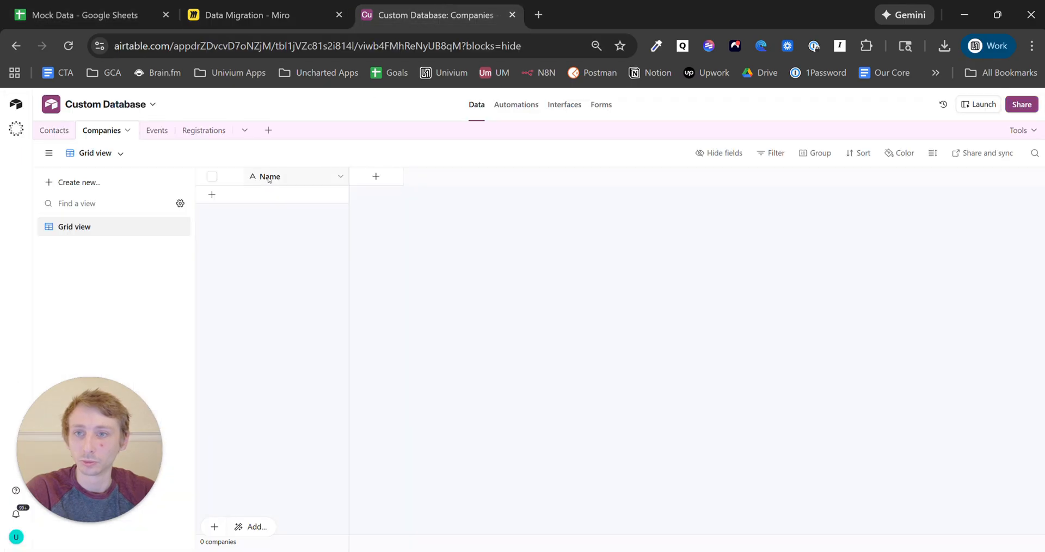
# - Rename the Companies primary field from 'Name' to 'Company Name', fixing a stray typo
pyautogui.click(340, 176)
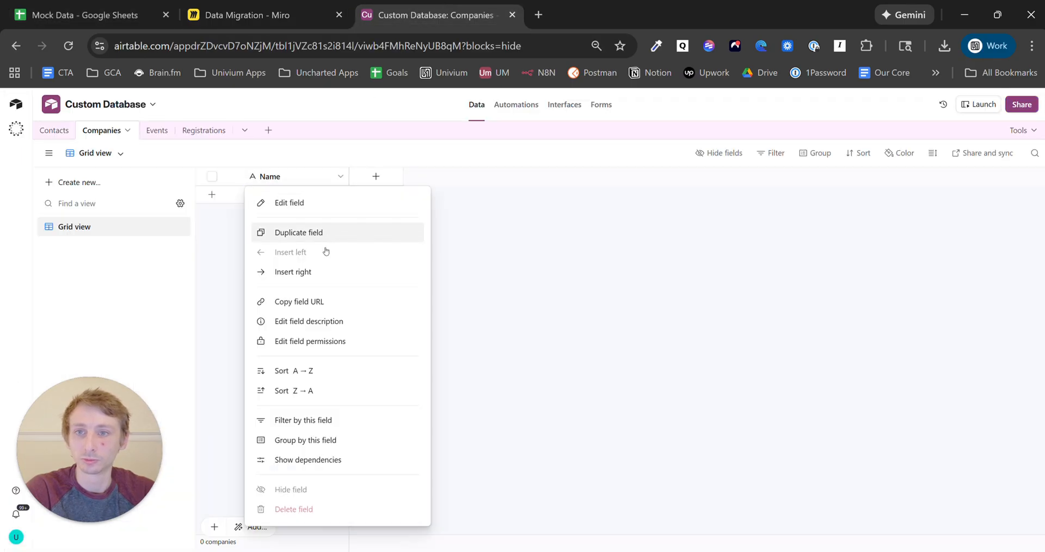
pyautogui.click(310, 202)
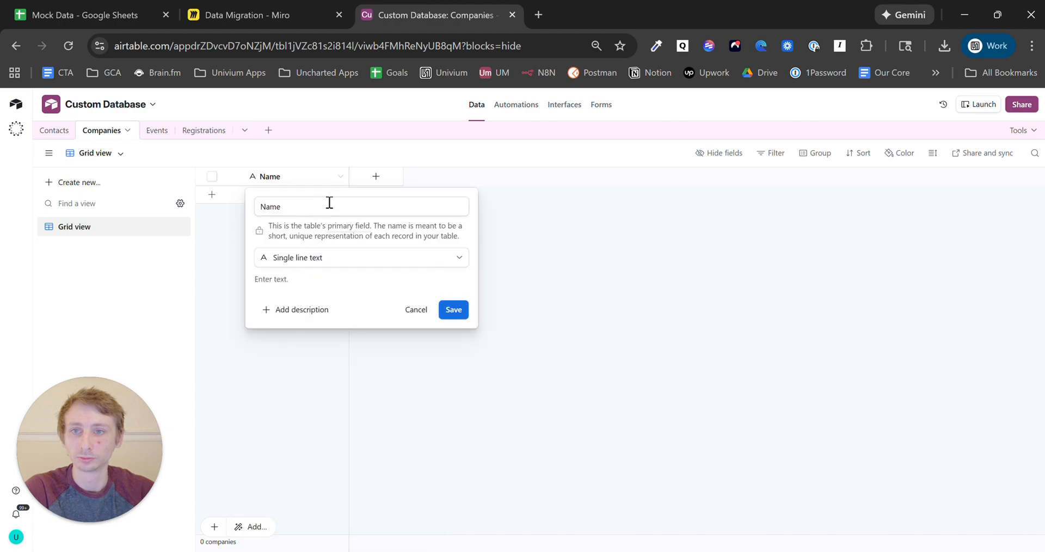
pyautogui.click(330, 202)
pyautogui.write('Companyt')
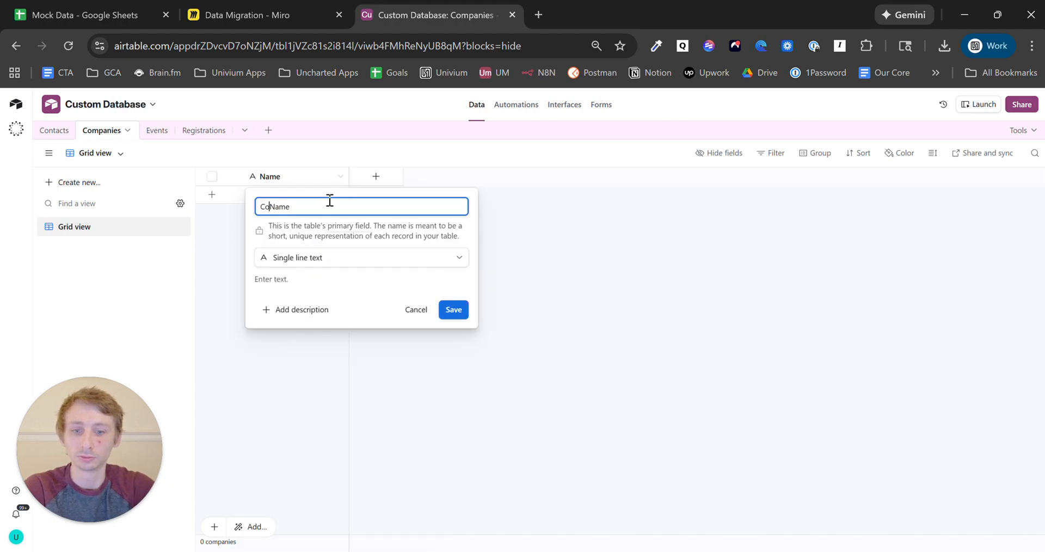
pyautogui.press('BackSpace')
pyautogui.press('BackSpace')
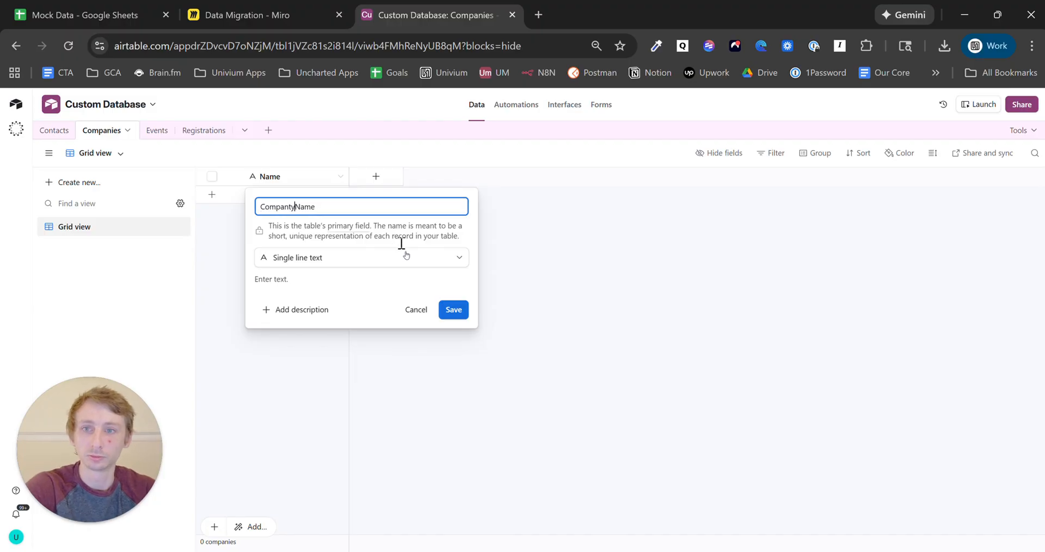
pyautogui.click(291, 209)
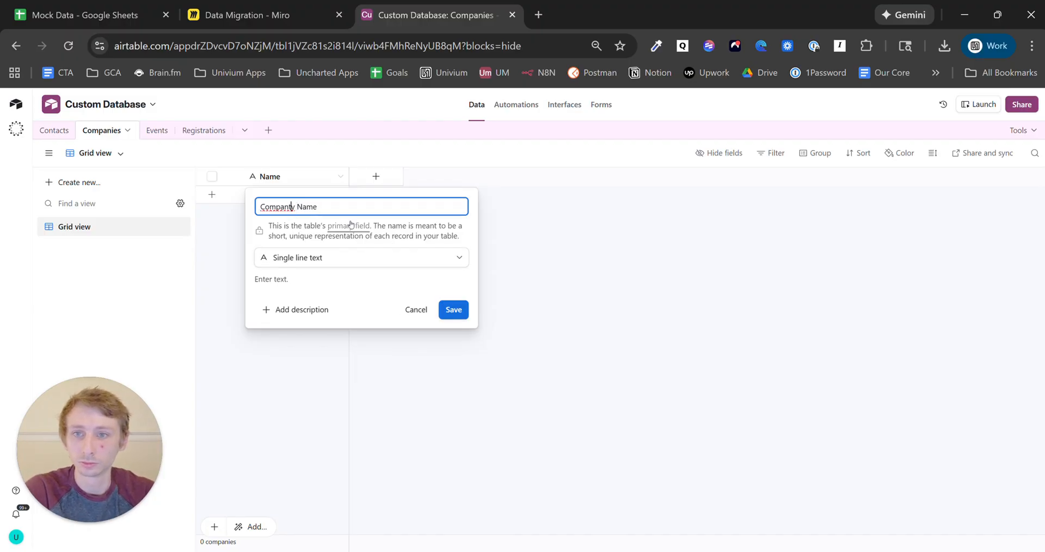
pyautogui.press('BackSpace')
pyautogui.click(462, 310)
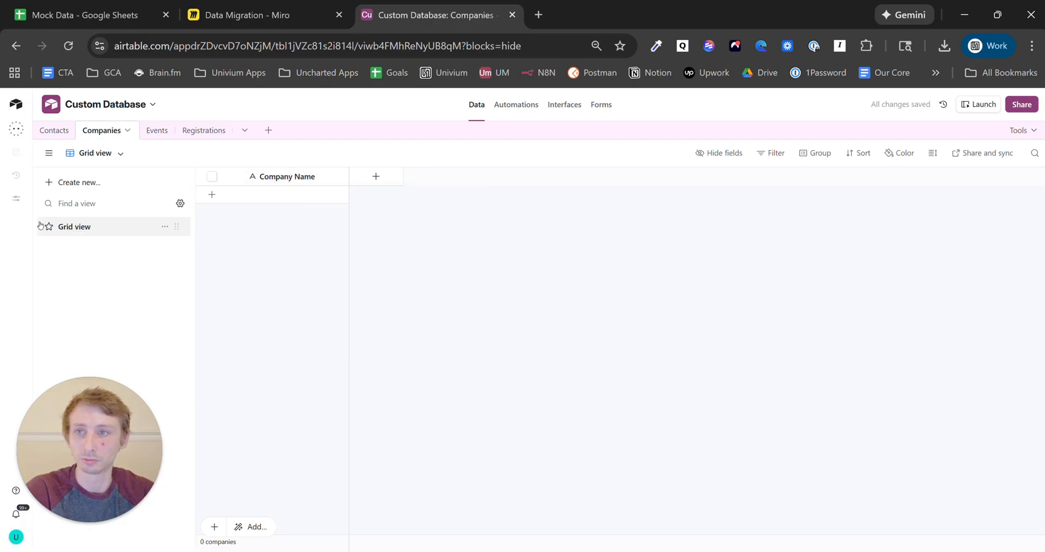
pyautogui.click(52, 130)
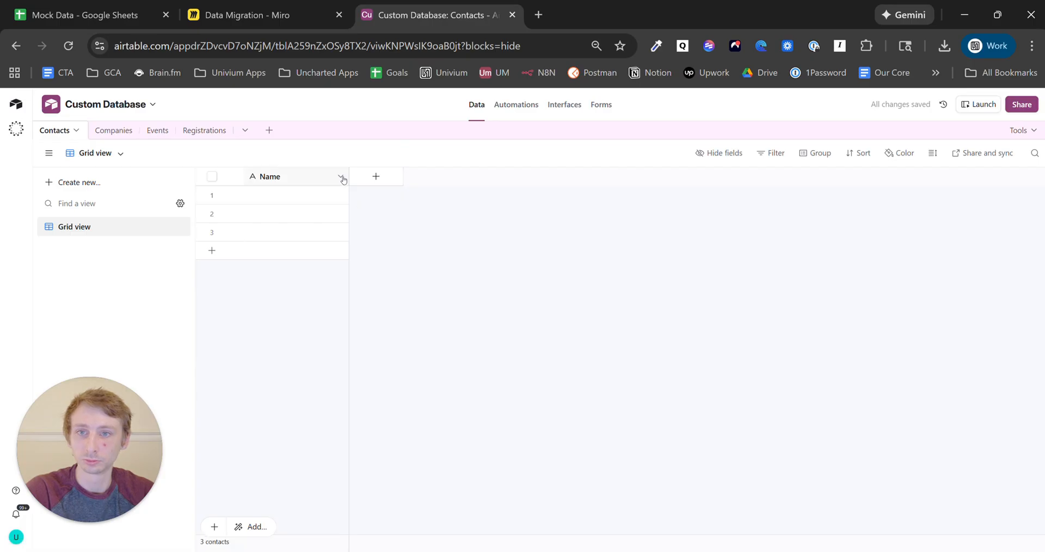
# - Rename the Contacts table's primary 'Name' field to 'Contact Name'
pyautogui.click(340, 177)
pyautogui.click(323, 208)
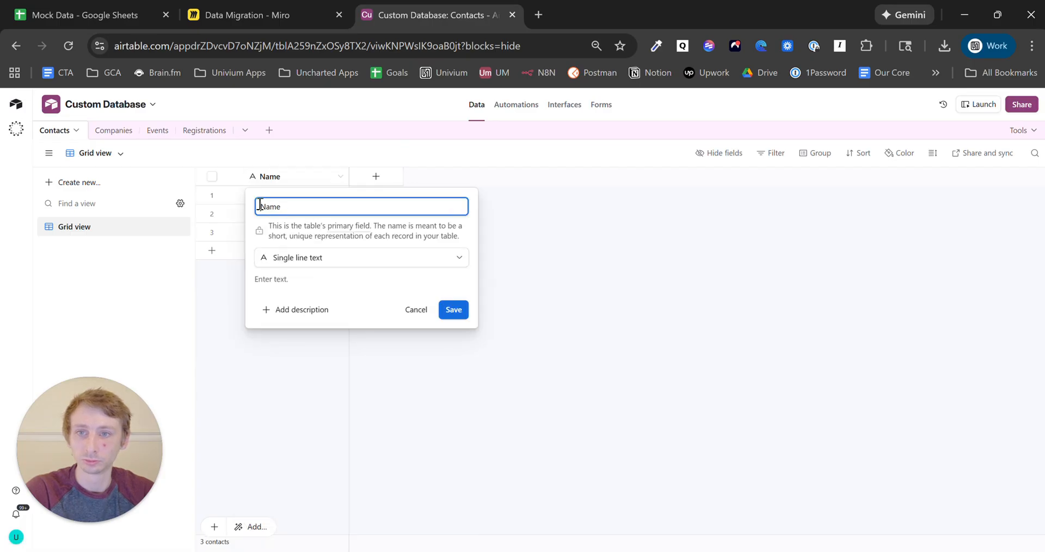
pyautogui.write('Contact')
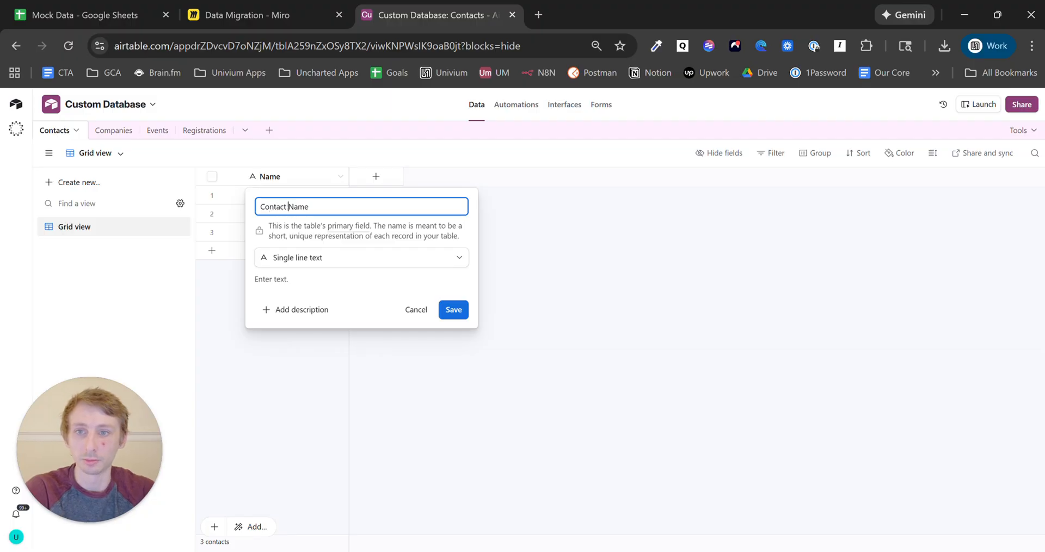
pyautogui.click(462, 304)
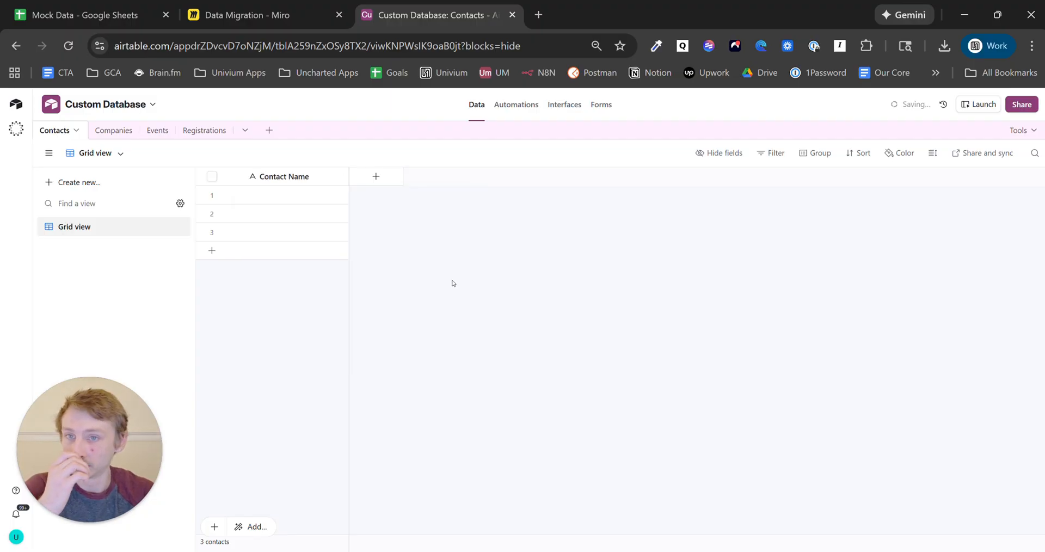
pyautogui.click(397, 179)
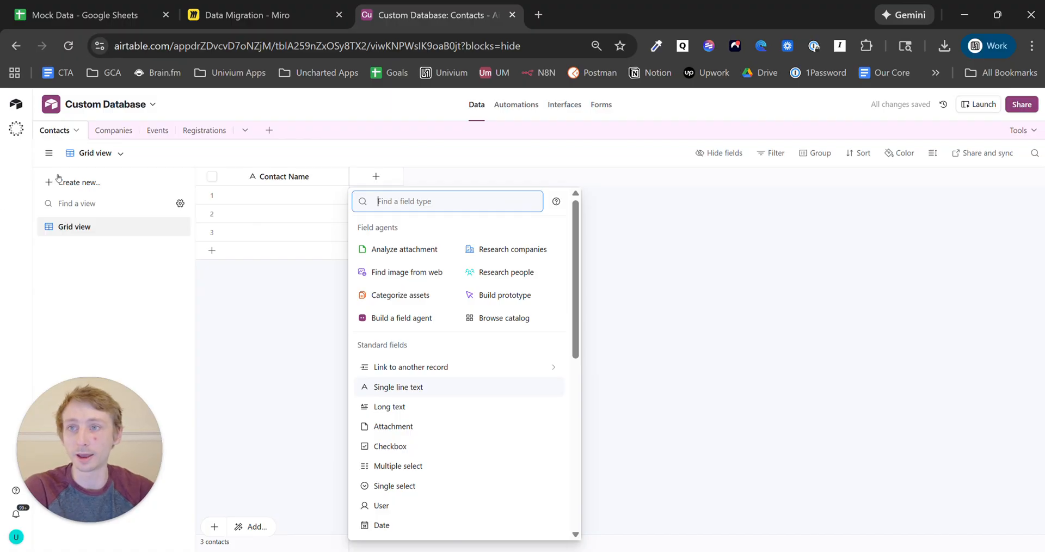
pyautogui.click(84, 15)
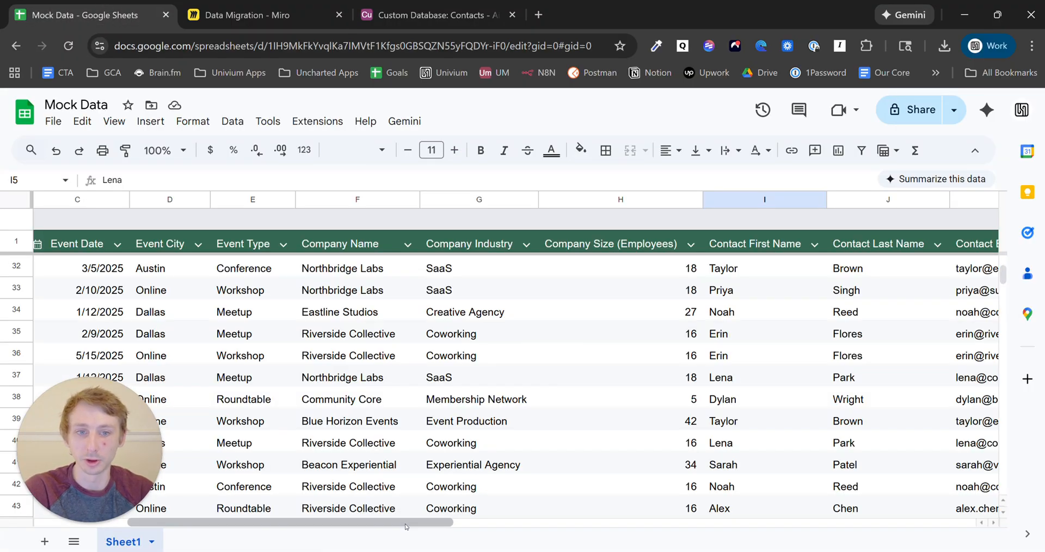
# - Review the Contact First Name and Contact Last Name columns in the Mock Data sheet
pyautogui.moveTo(408, 523); pyautogui.dragTo(508, 521)
pyautogui.click(502, 243)
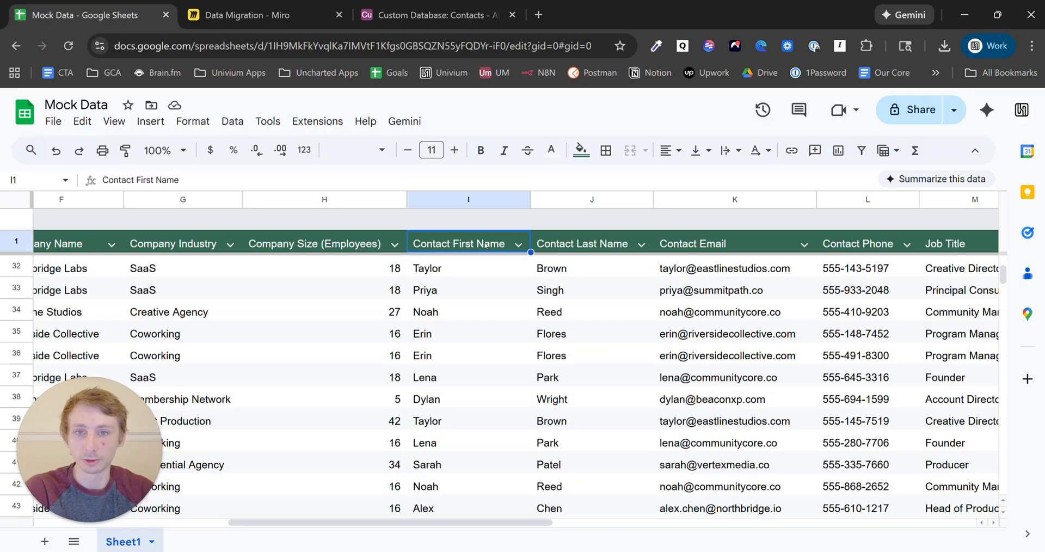
pyautogui.click(621, 245)
pyautogui.click(478, 246)
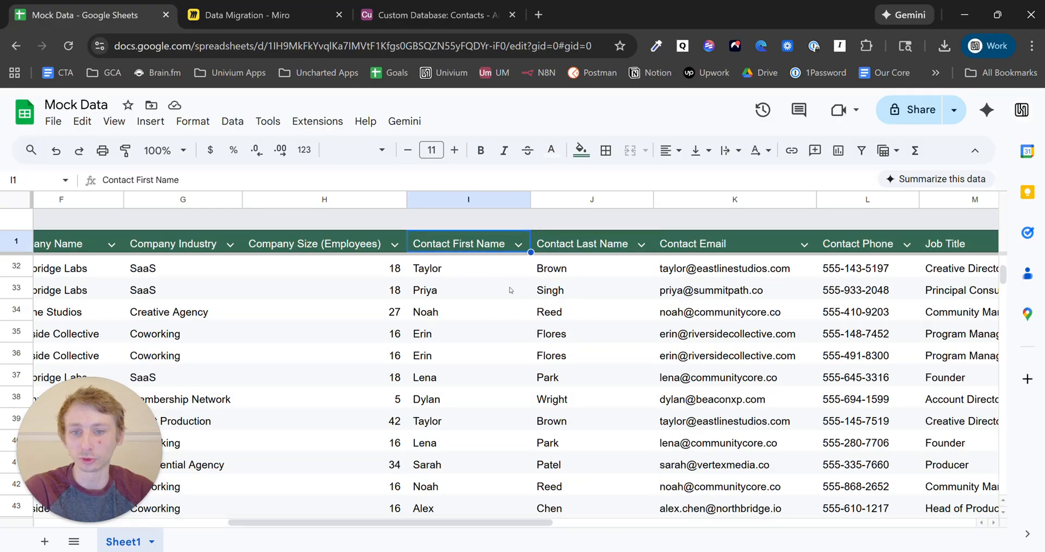
pyautogui.click(598, 249)
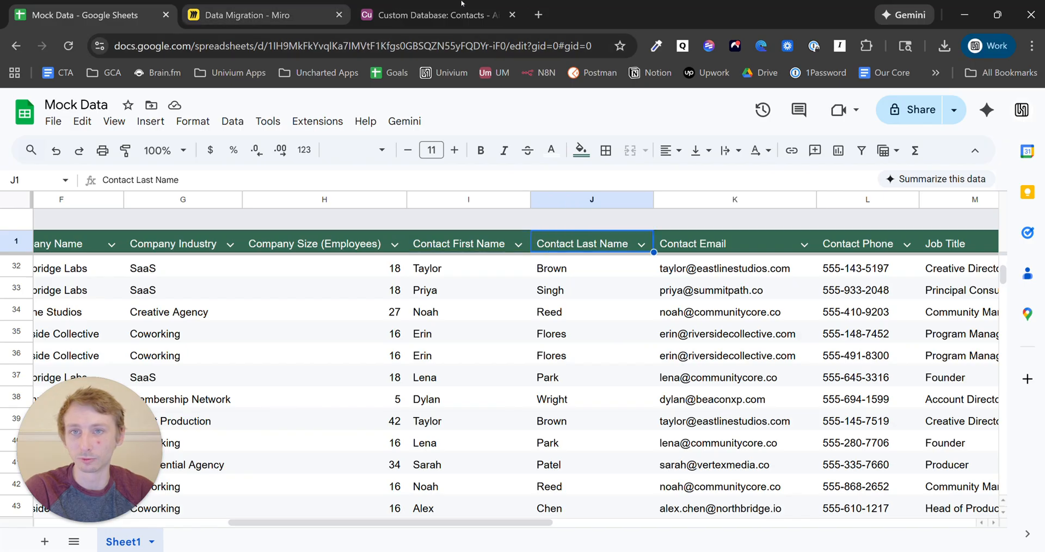
pyautogui.click(430, 14)
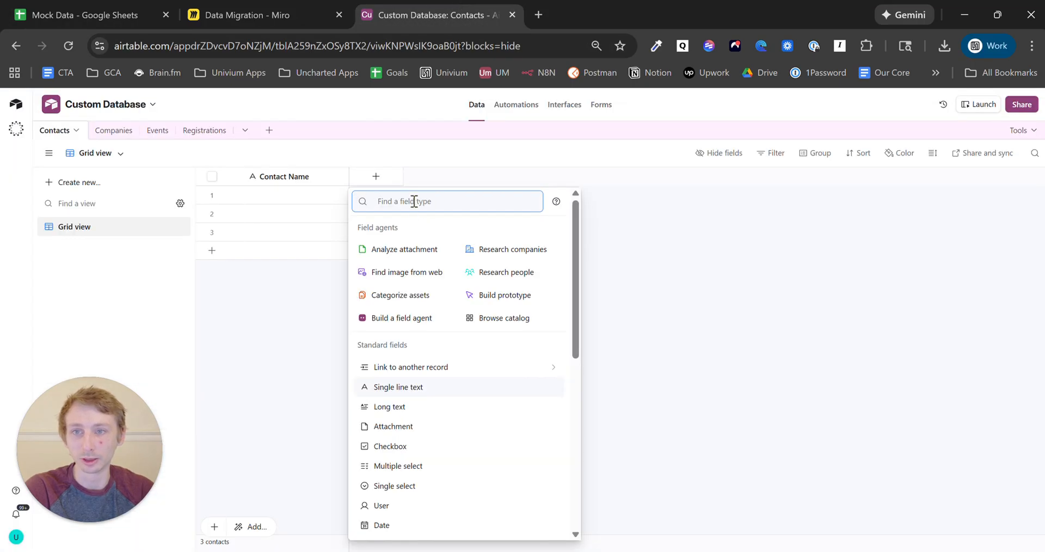
# - Add 'First Name' and 'Last Name' single line text fields to the Contacts table
pyautogui.click(425, 390)
pyautogui.write('First Name')
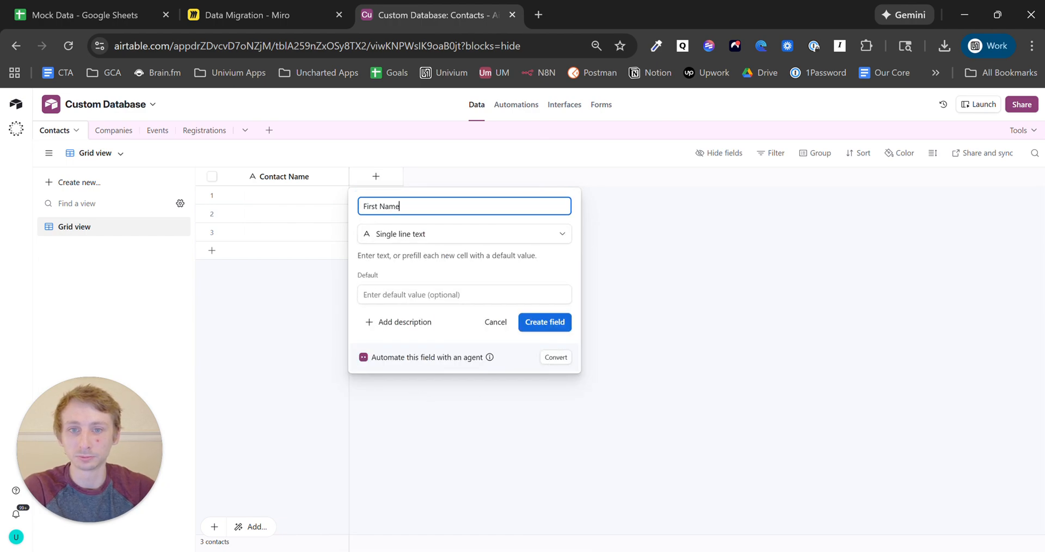
pyautogui.click(541, 322)
pyautogui.click(480, 177)
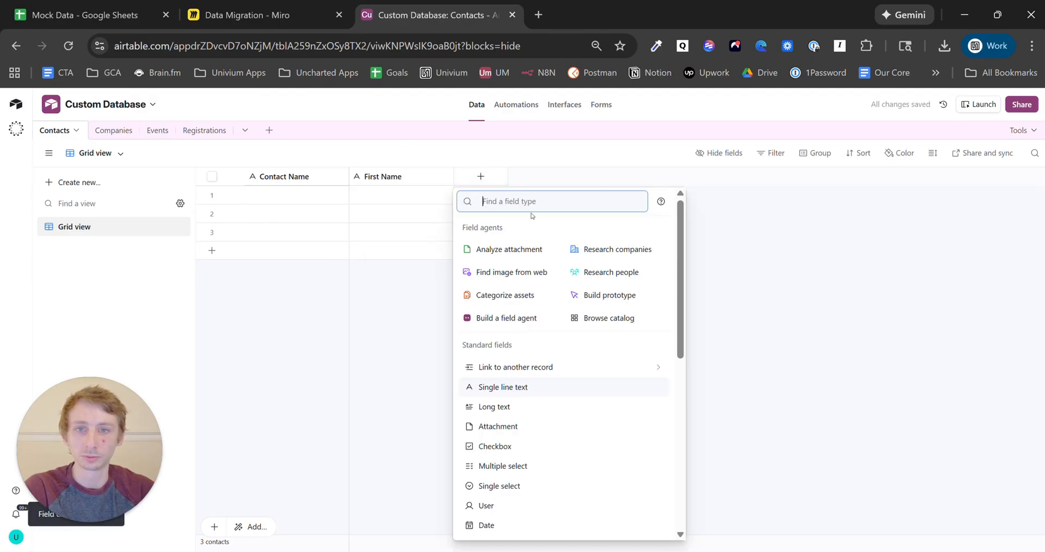
pyautogui.write('sing')
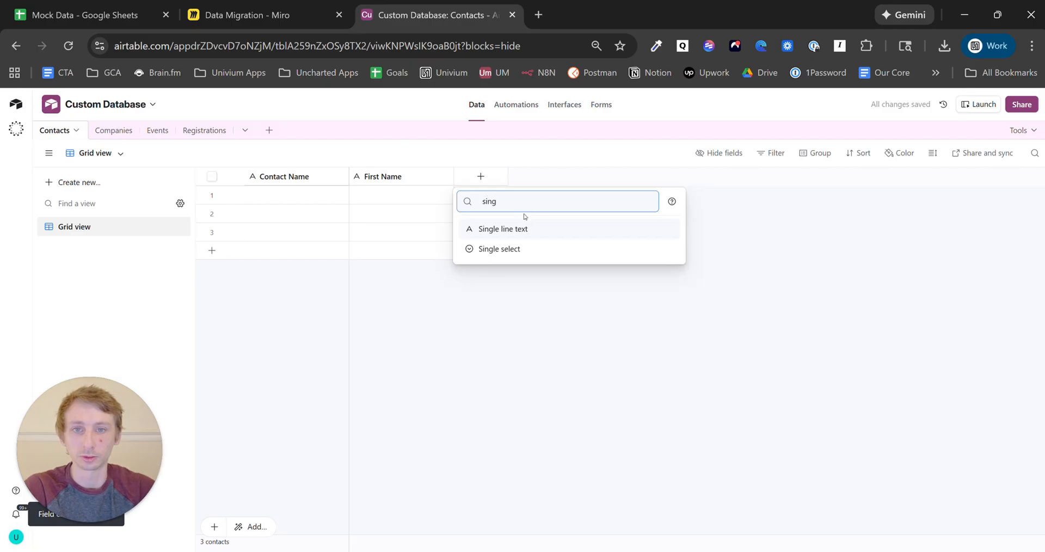
pyautogui.click(524, 224)
pyautogui.write('Last Name')
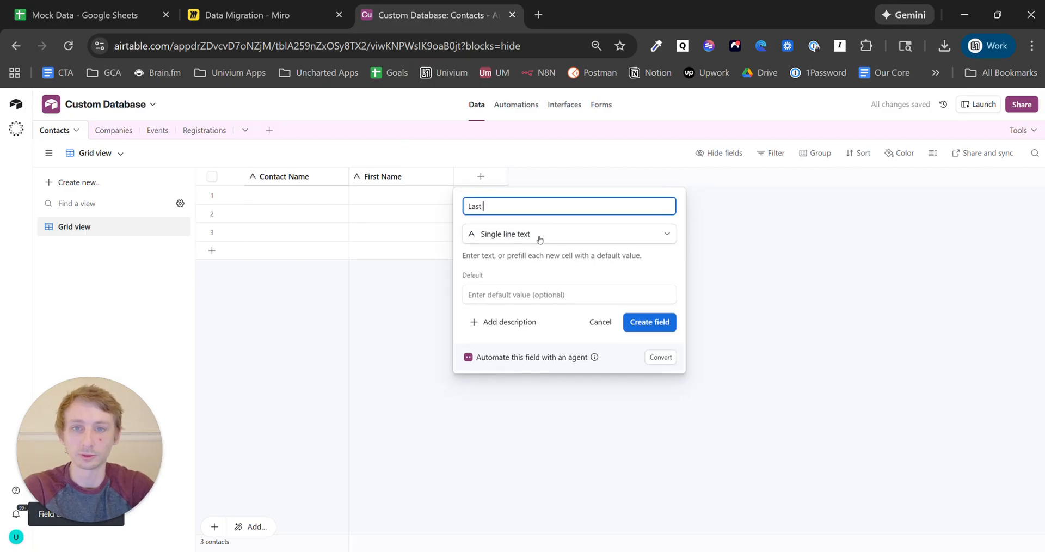
pyautogui.click(663, 325)
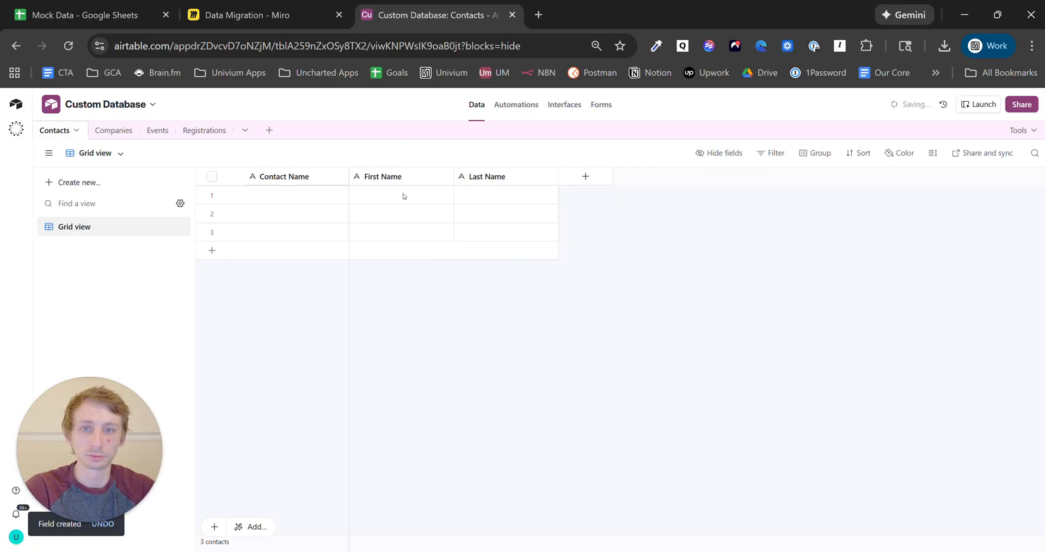
pyautogui.click(340, 177)
pyautogui.click(325, 206)
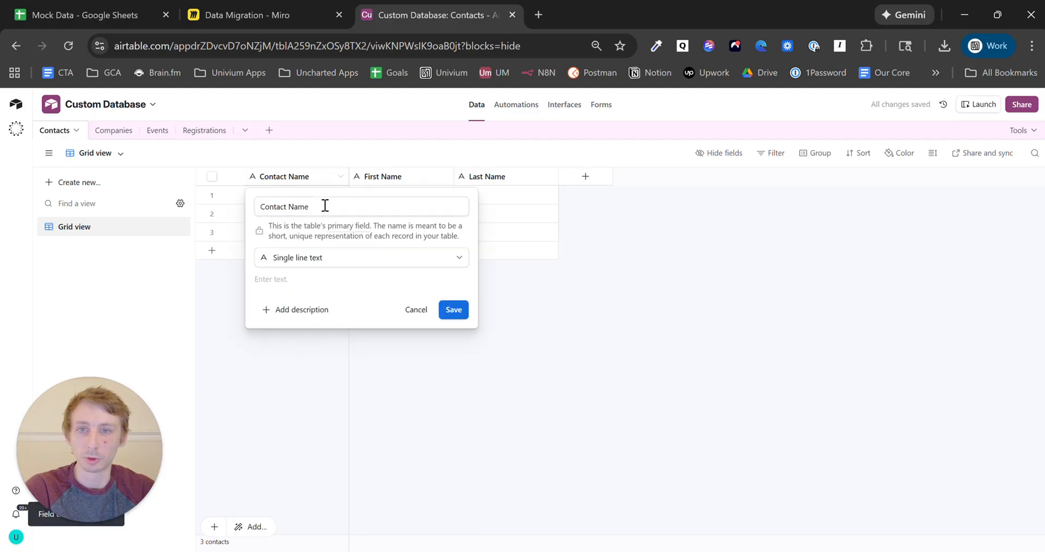
# - Turn Contact Name into an AI-generated CONCATENATE formula joining first and last name
pyautogui.click(331, 258)
pyautogui.write('fo')
pyautogui.click(340, 294)
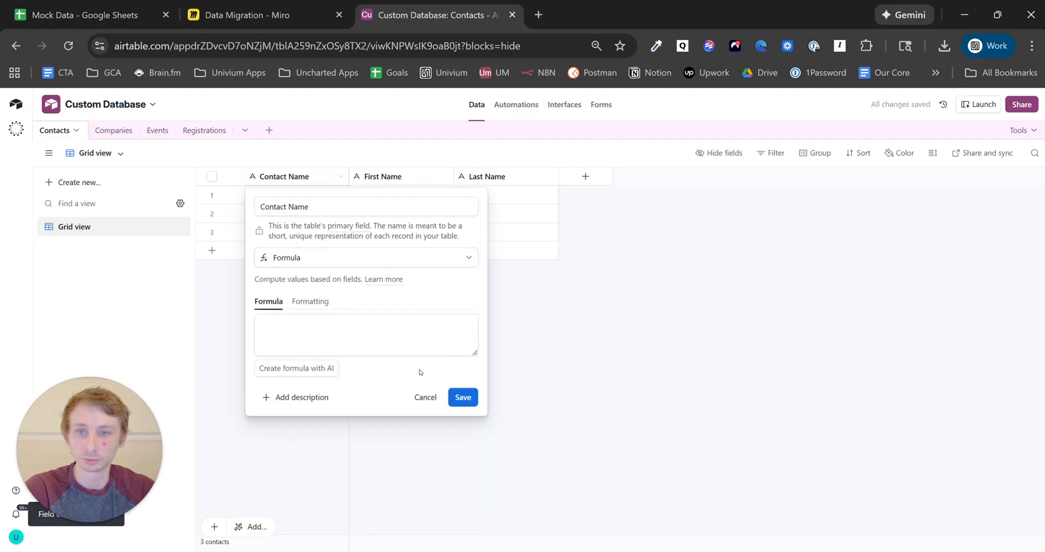
pyautogui.click(323, 373)
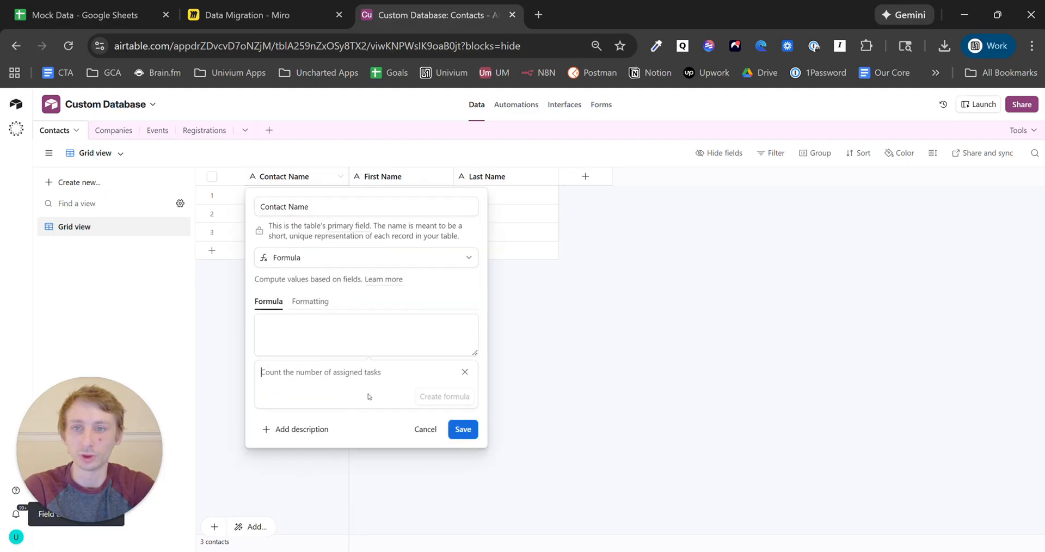
pyautogui.write('concatenat')
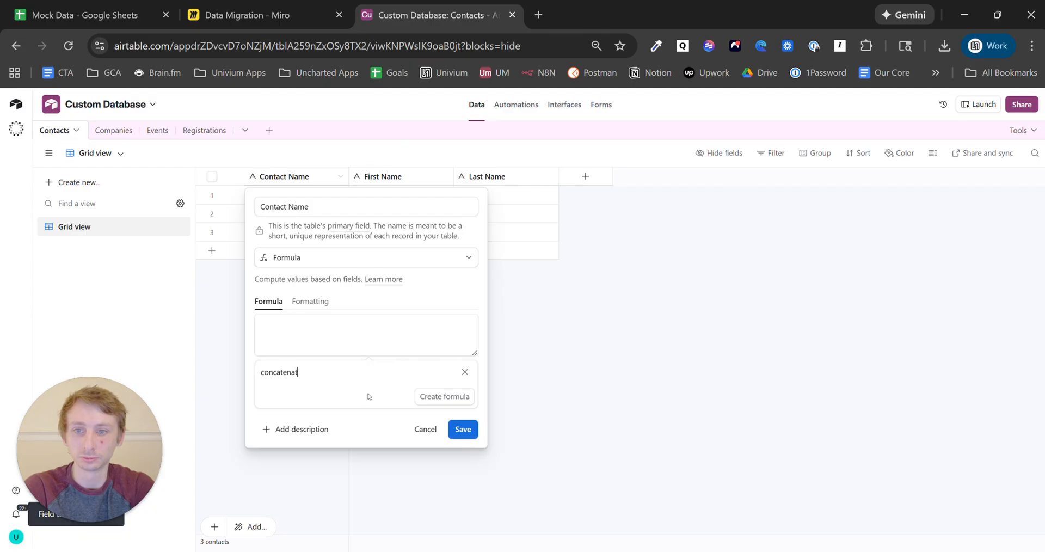
pyautogui.write('e first and last n')
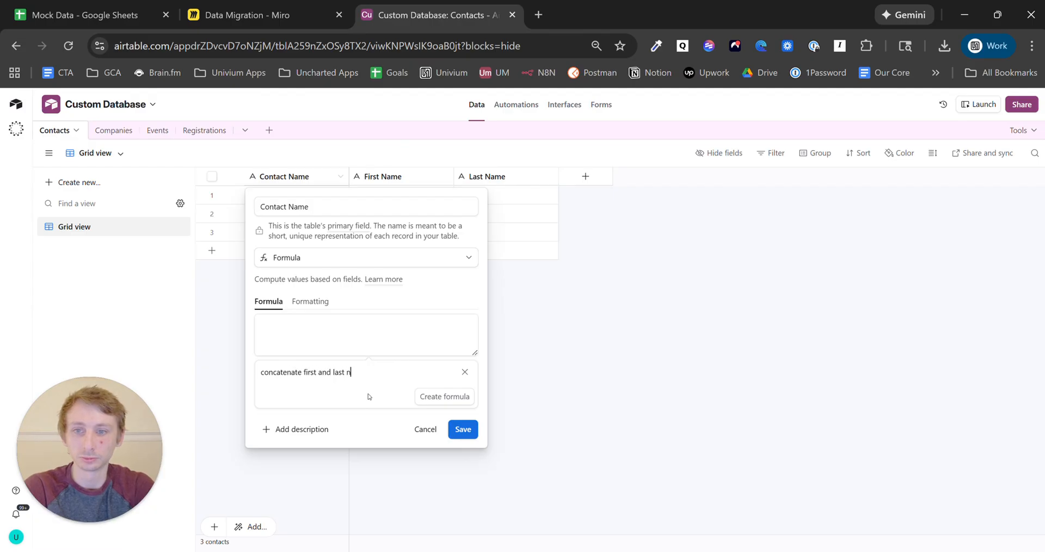
pyautogui.write('ame')
pyautogui.click(428, 398)
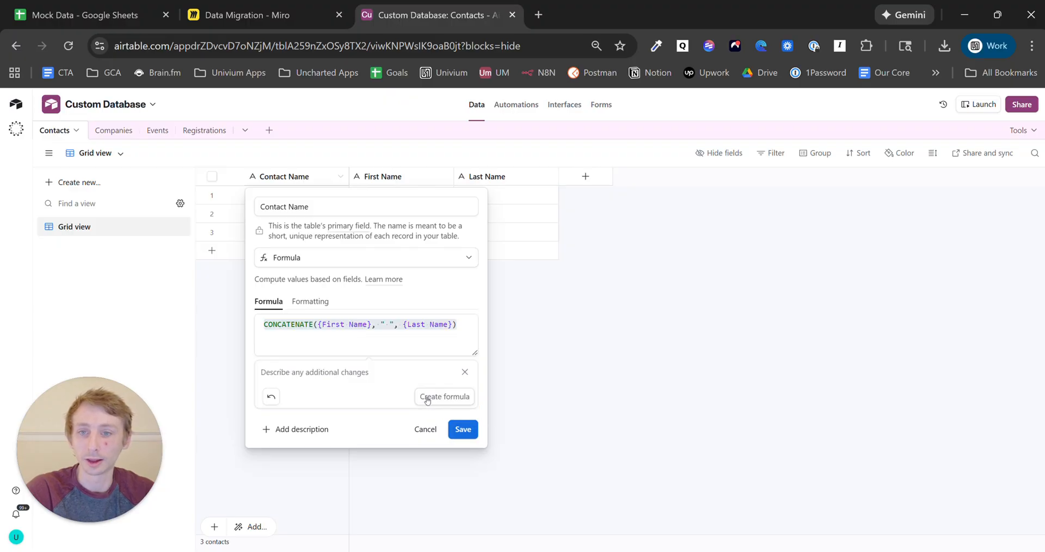
pyautogui.click(388, 324)
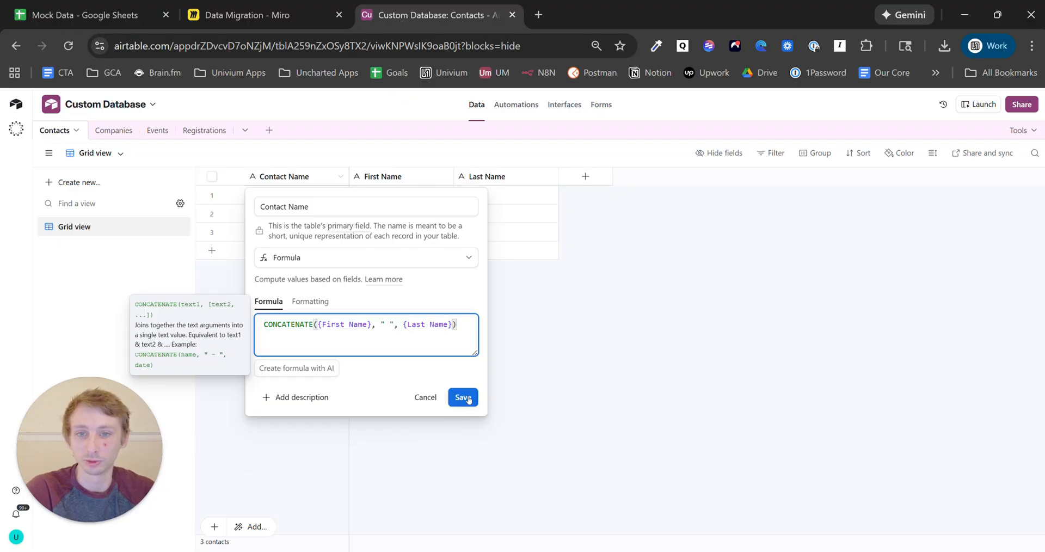
pyautogui.click(467, 397)
# - Enter a sample contact's first and last name in row 1
pyautogui.click(412, 201)
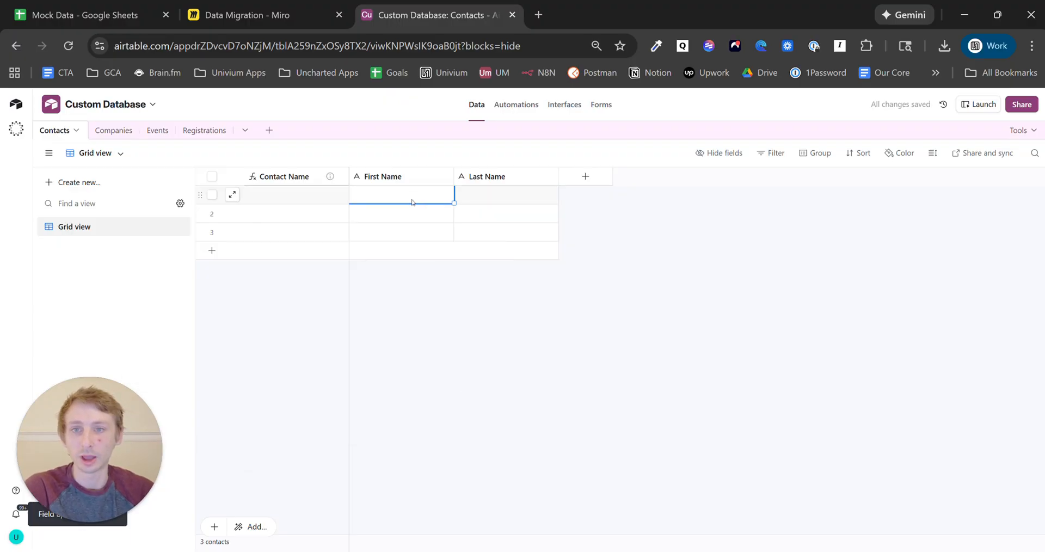
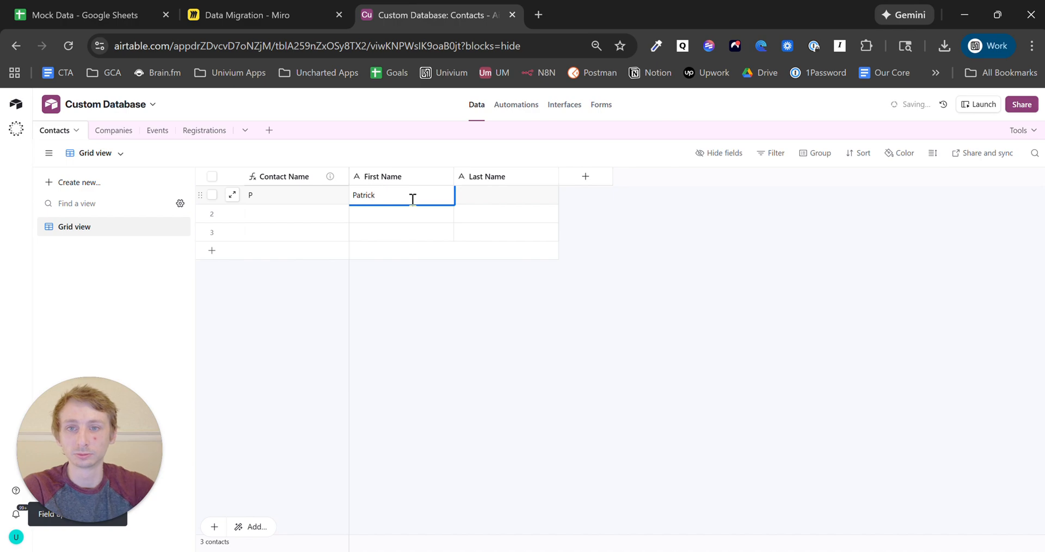
pyautogui.click(497, 201)
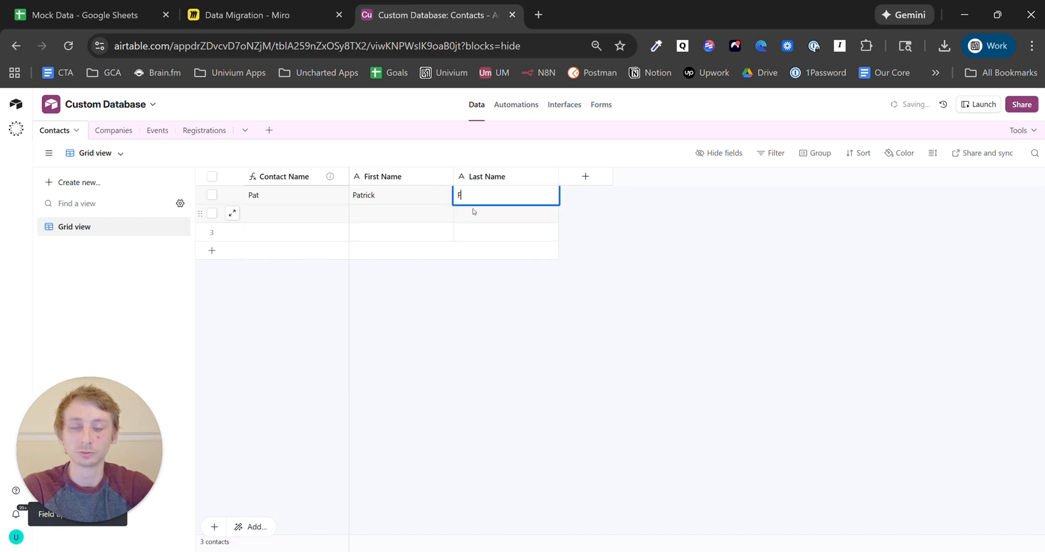
# - Delete the two empty contact rows 2 and 3
pyautogui.click(211, 213)
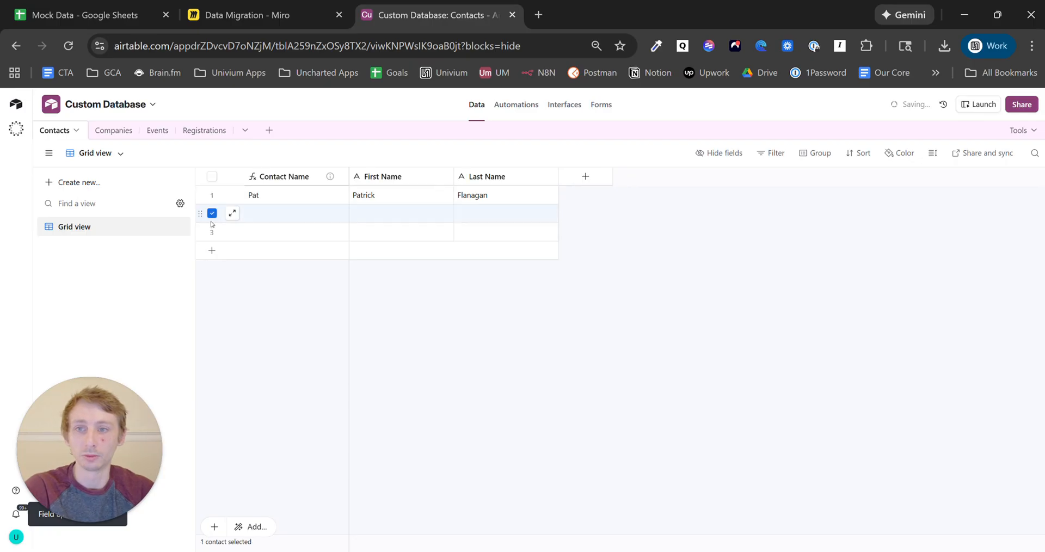
pyautogui.click(212, 232)
pyautogui.rightClick(277, 233)
pyautogui.click(327, 269)
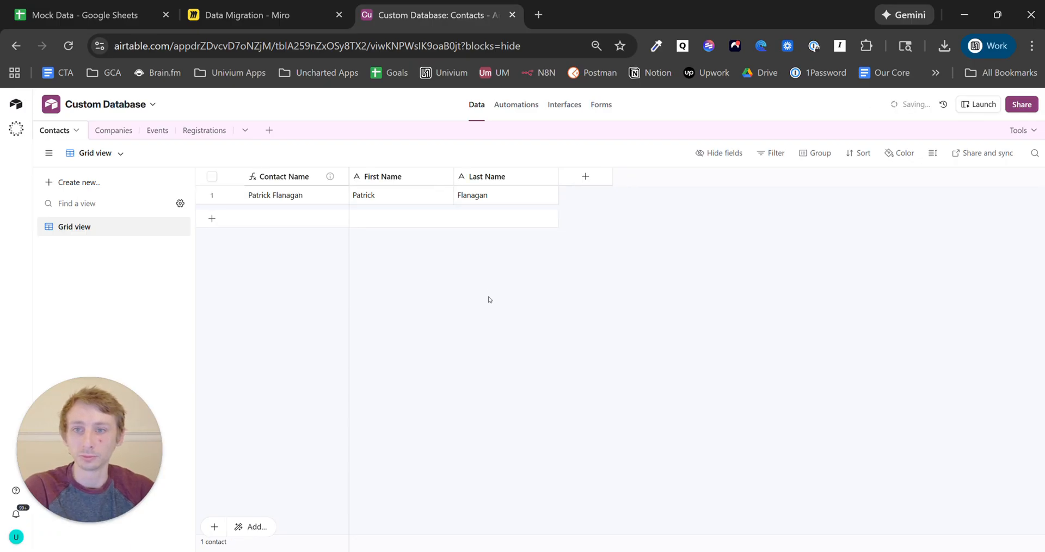
pyautogui.click(104, 128)
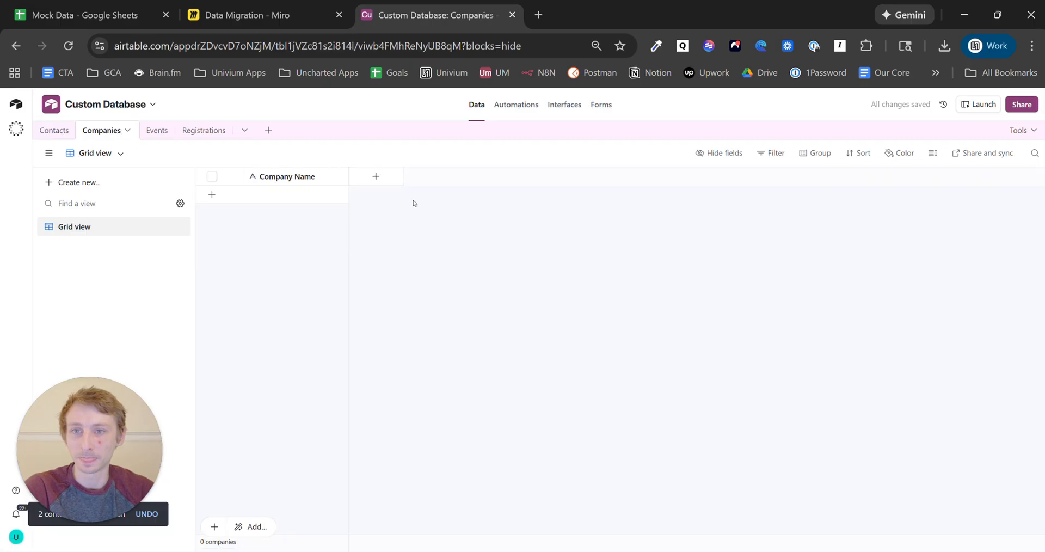
# - Add a company record named 'Univium Inc.' to Companies
pyautogui.click(375, 178)
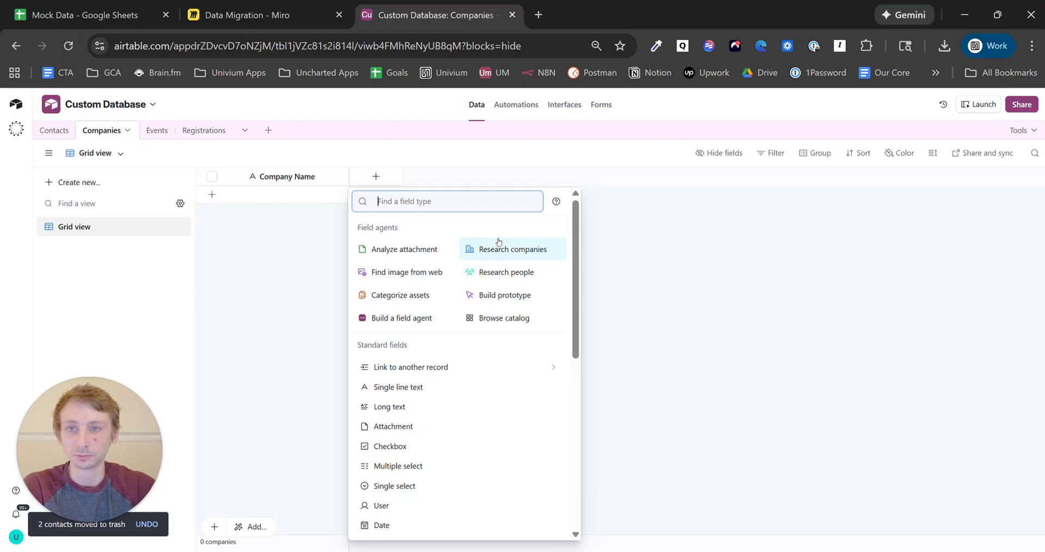
pyautogui.click(289, 195)
pyautogui.click(289, 195)
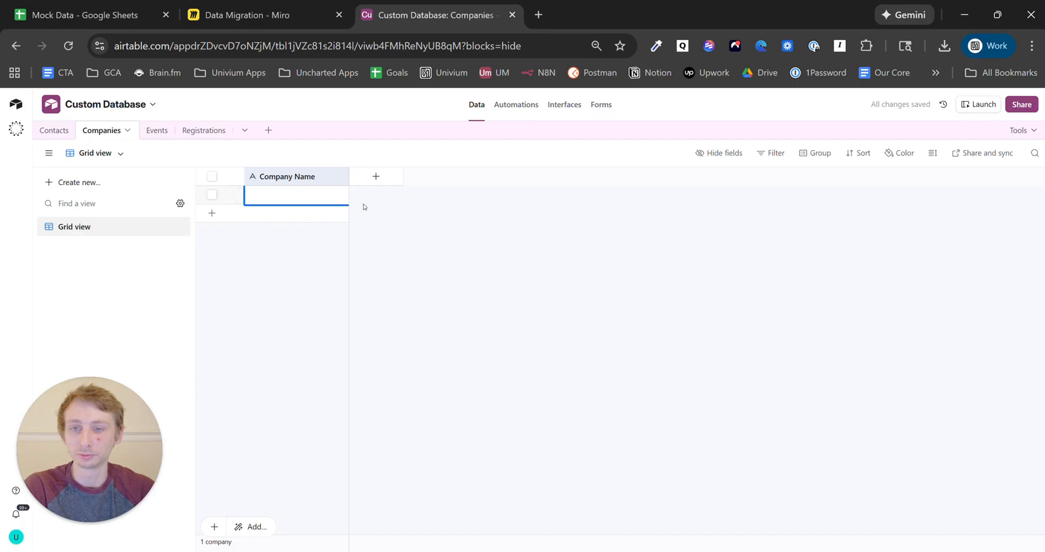
pyautogui.write('Univium ')
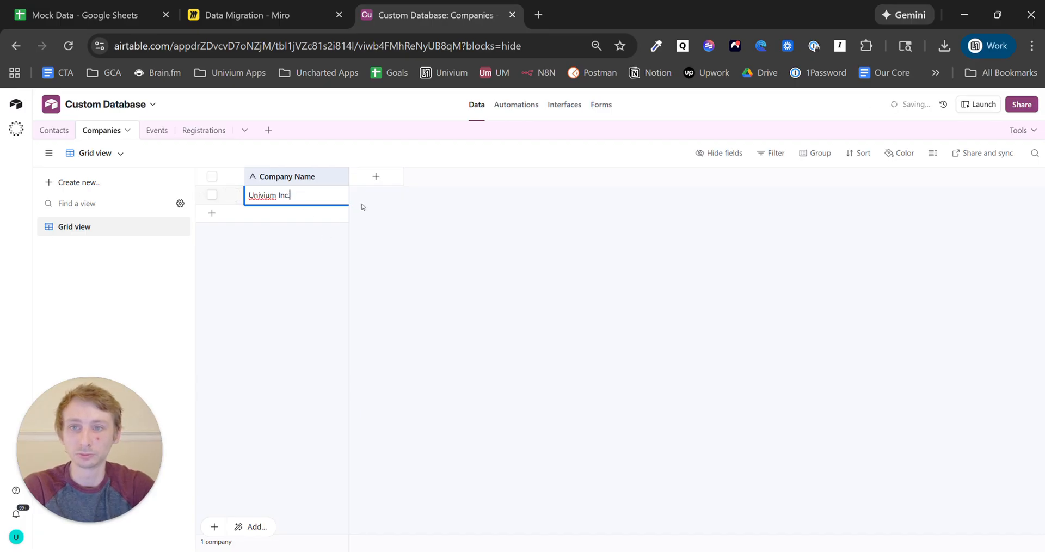
pyautogui.write('Inc.')
pyautogui.click(362, 207)
# - Create a 'Contact' field linking Companies to the Contacts table
pyautogui.click(376, 176)
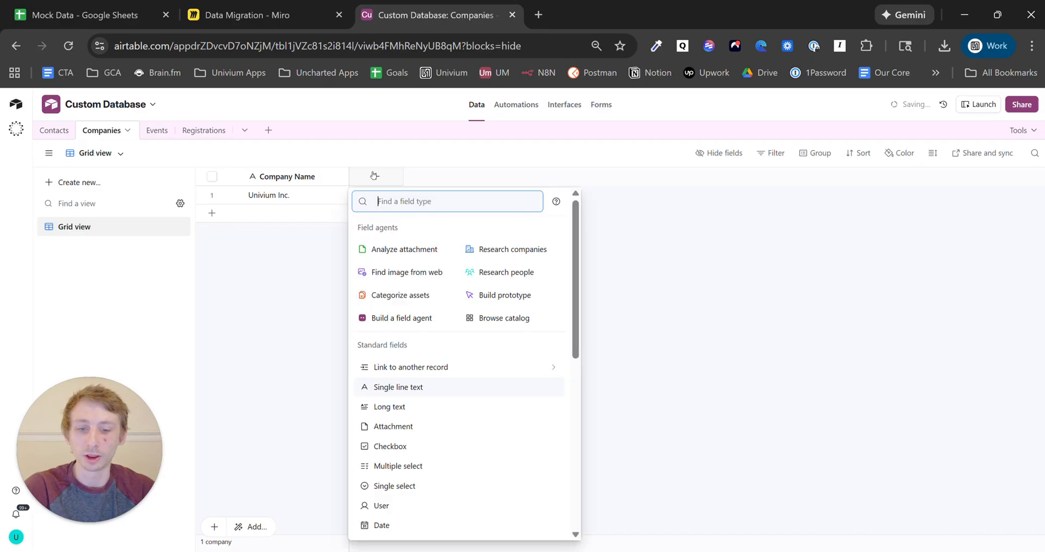
pyautogui.write('link')
pyautogui.click(424, 233)
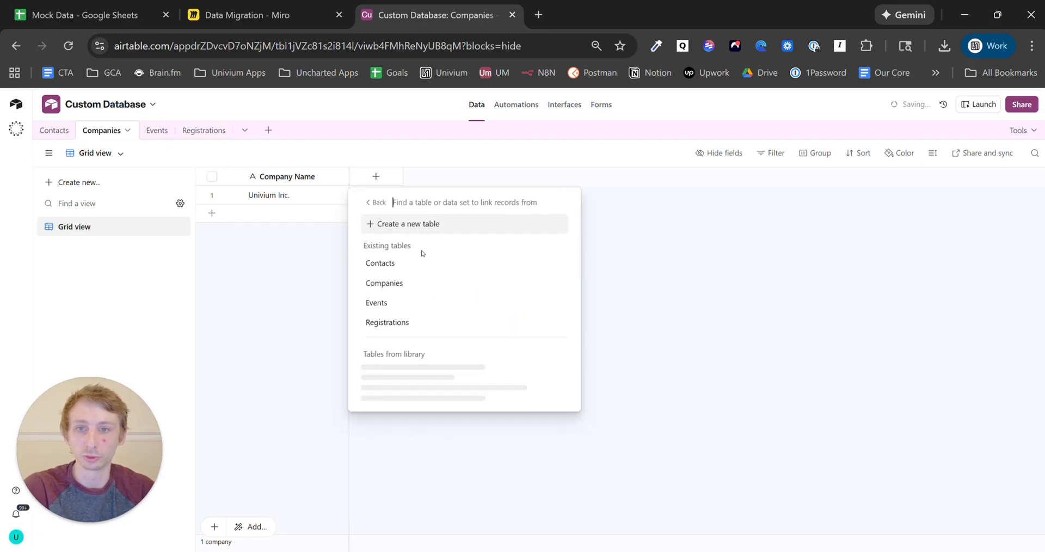
pyautogui.click(418, 264)
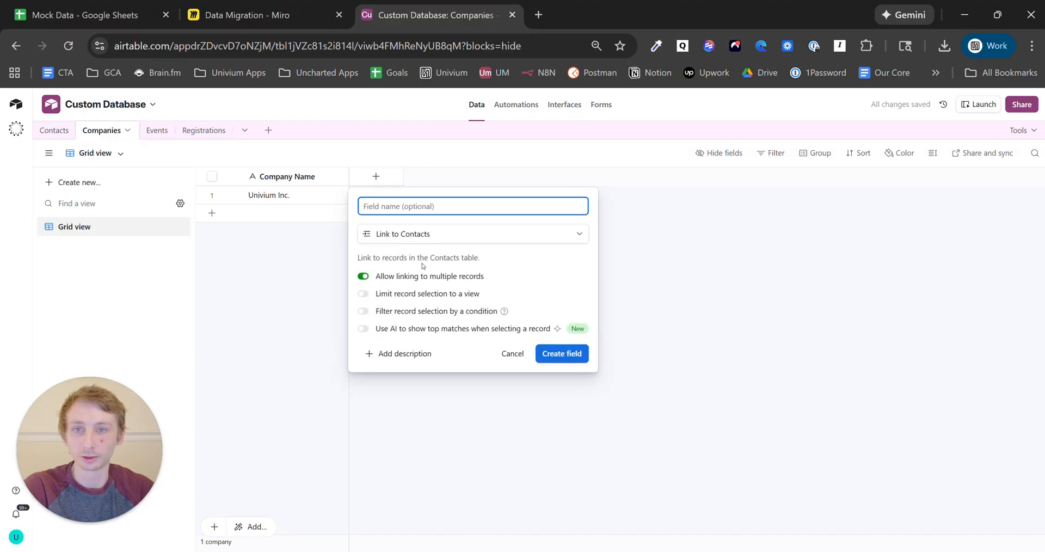
pyautogui.write('Contact')
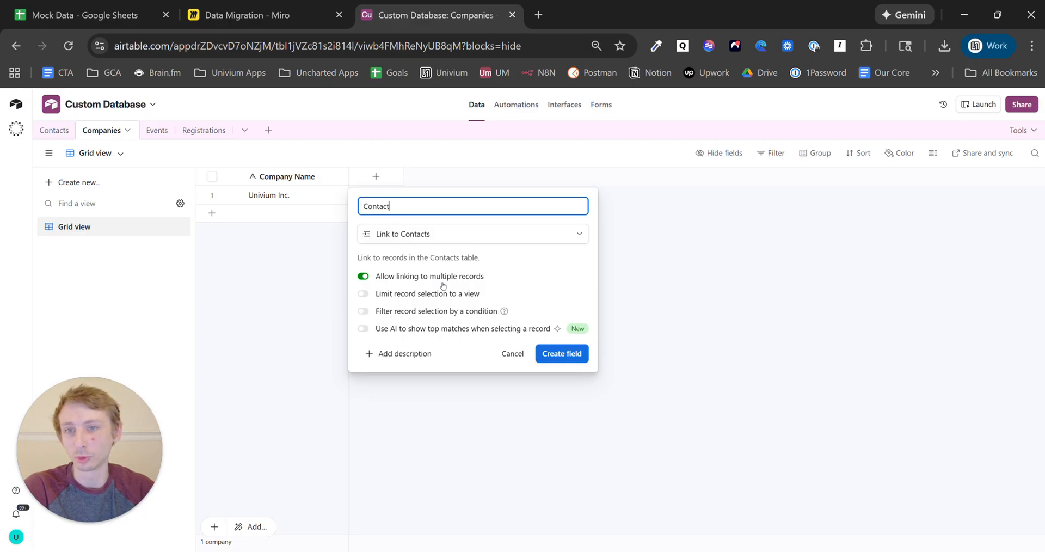
pyautogui.click(573, 357)
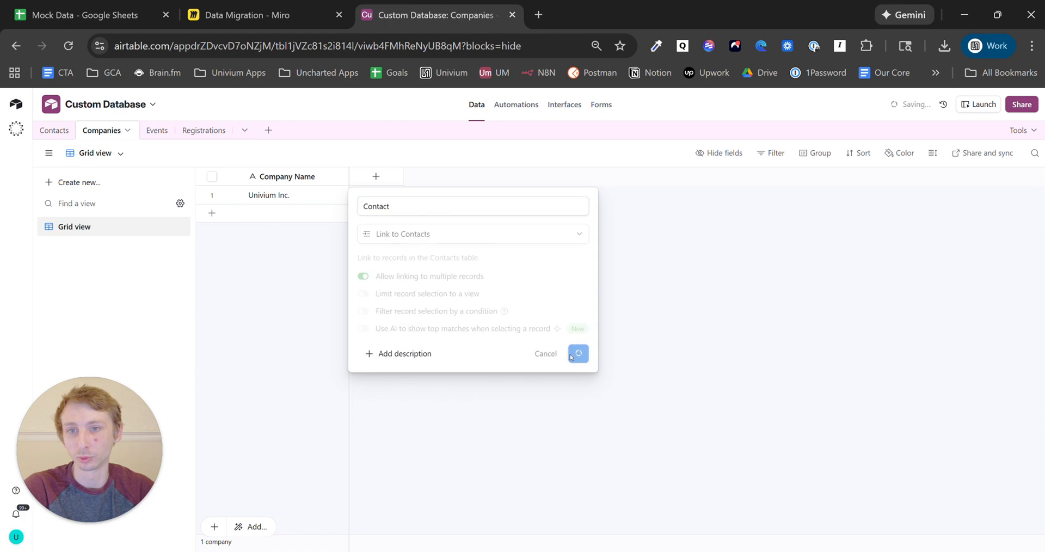
pyautogui.click(612, 476)
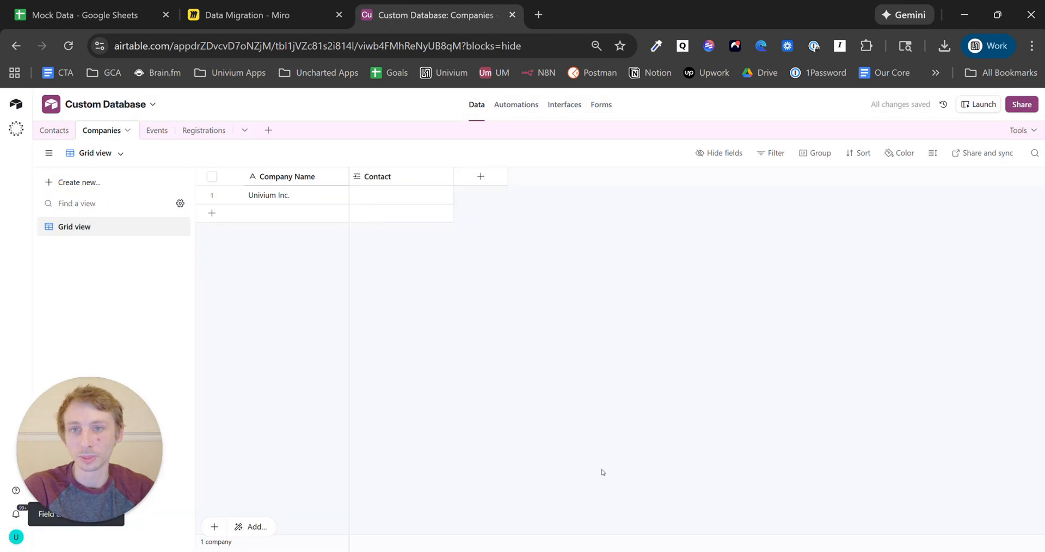
# - Link the sample contact to Univium Inc. in row 1's Contact cell
pyautogui.click(405, 195)
pyautogui.click(358, 195)
pyautogui.click(416, 260)
pyautogui.click(485, 299)
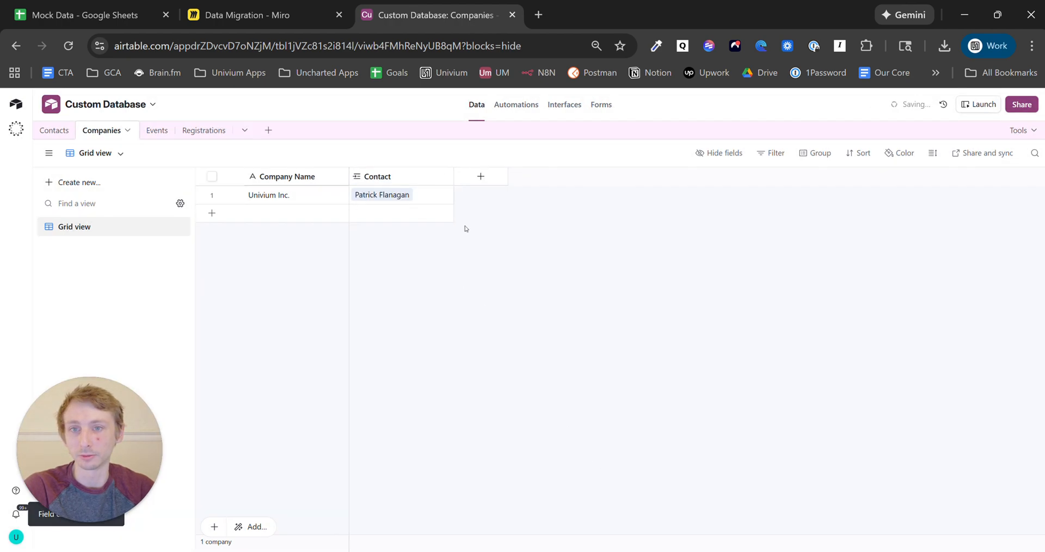
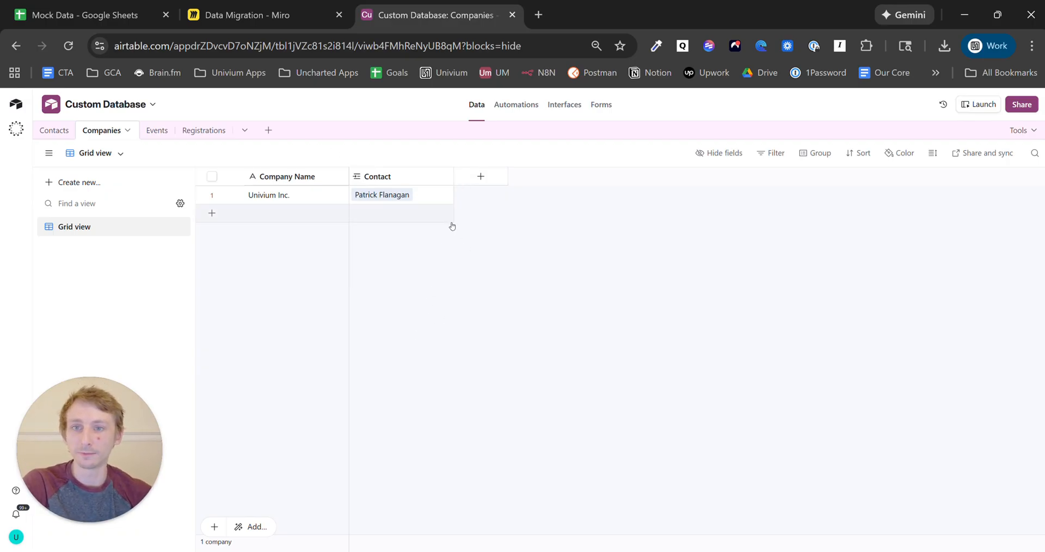
# - Look over the empty Registrations table in Airtable, then go back to the Miro Data Migration diagram
pyautogui.click(269, 17)
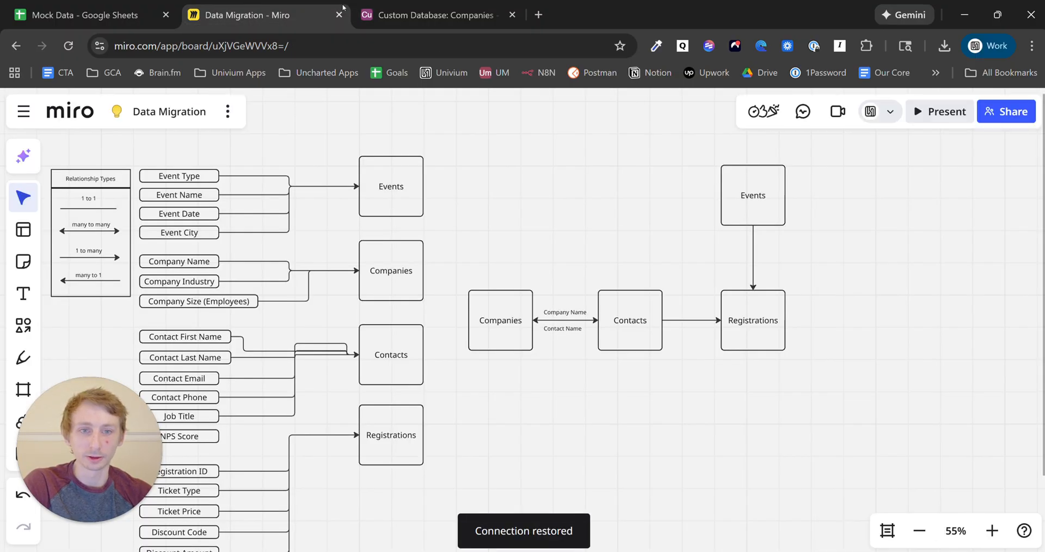
pyautogui.click(407, 10)
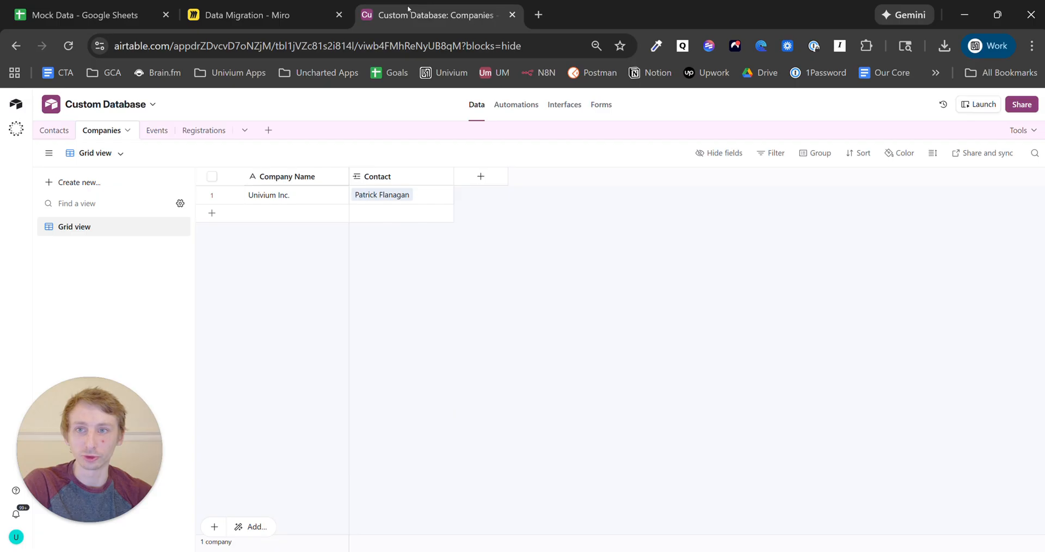
pyautogui.click(204, 131)
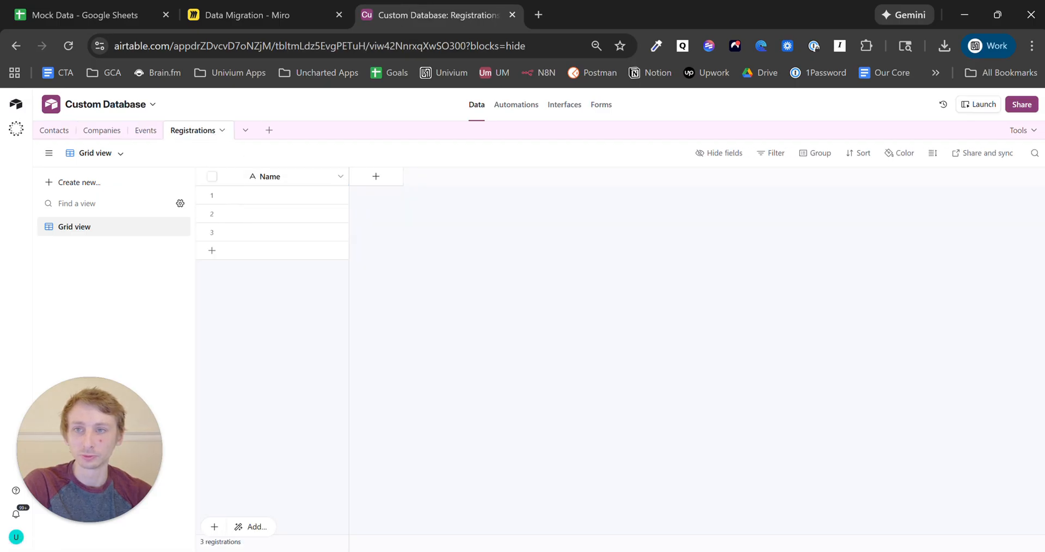
pyautogui.click(136, 11)
pyautogui.click(254, 4)
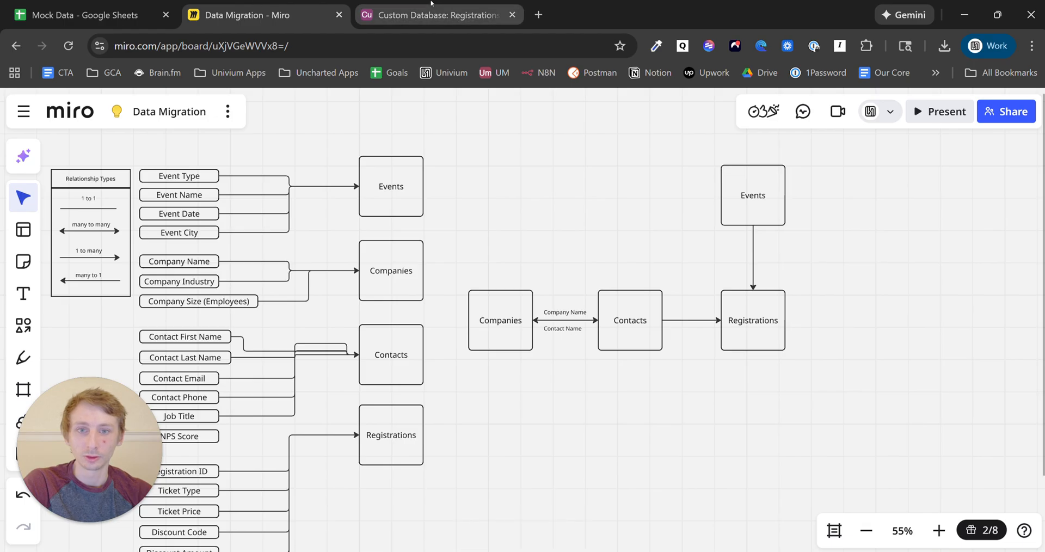
# - Place a Contact Name label on the Contacts–Registrations connector in the Miro diagram
pyautogui.click(571, 313)
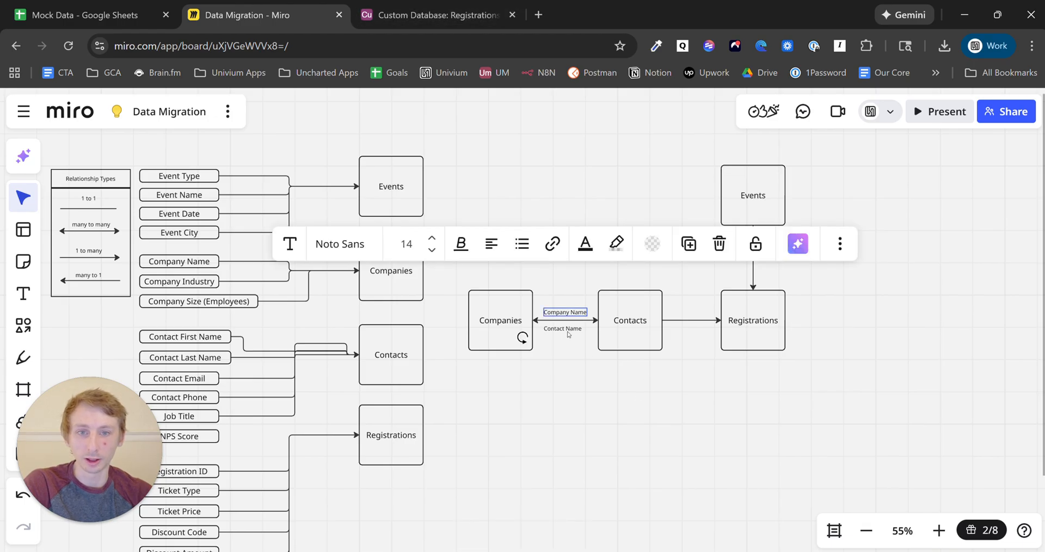
pyautogui.click(566, 330)
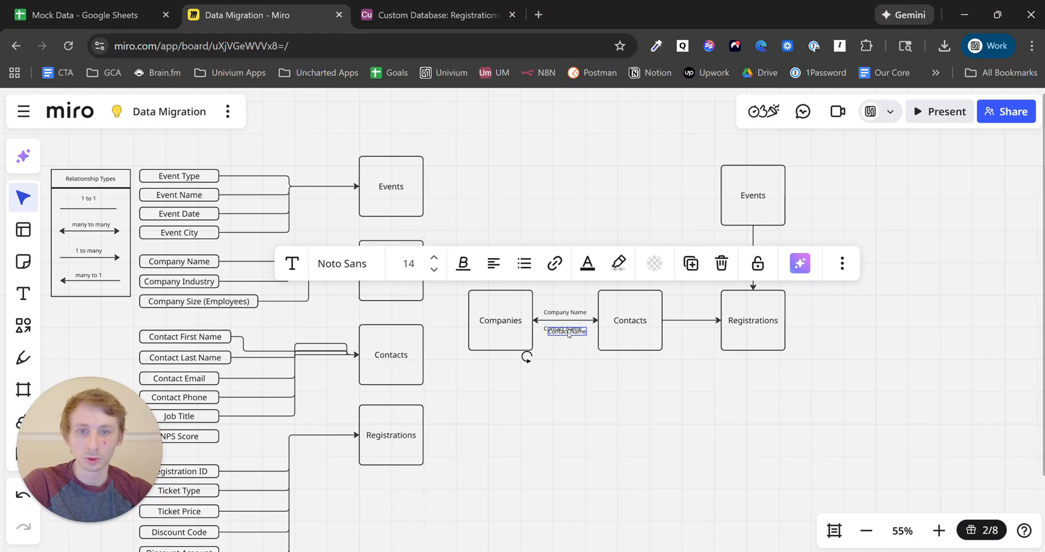
pyautogui.moveTo(568, 335); pyautogui.dragTo(692, 316)
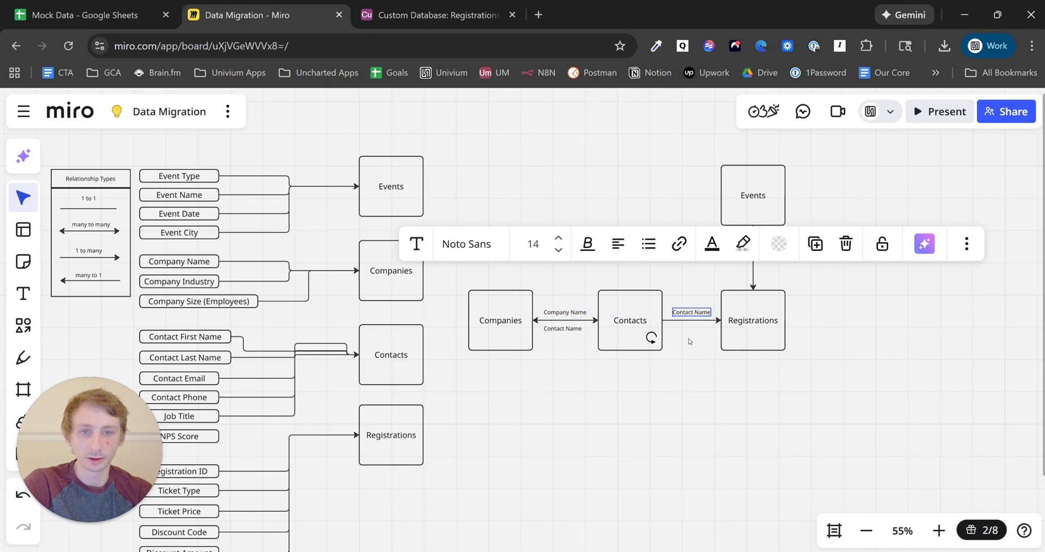
pyautogui.click(698, 320)
pyautogui.click(755, 326)
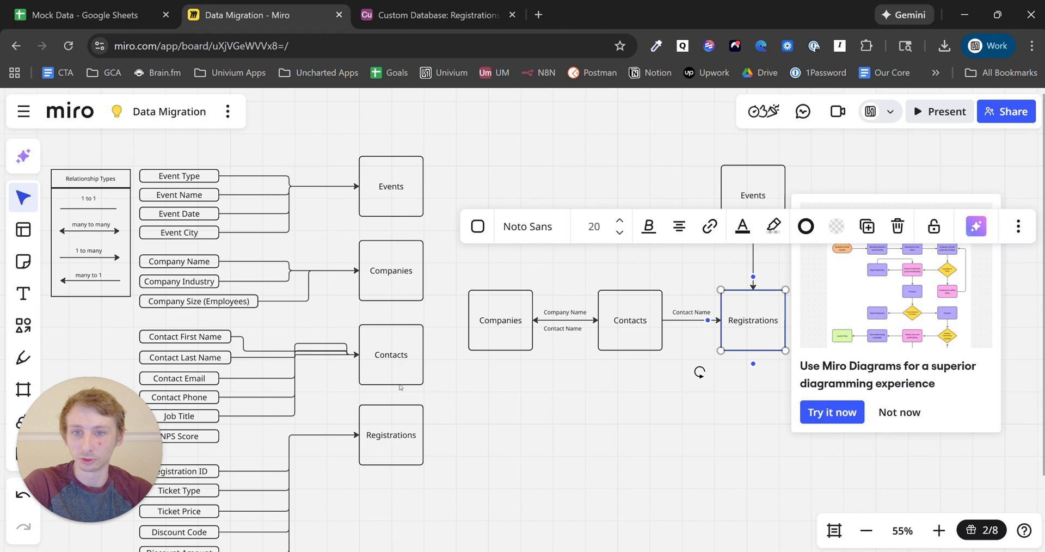
pyautogui.click(392, 439)
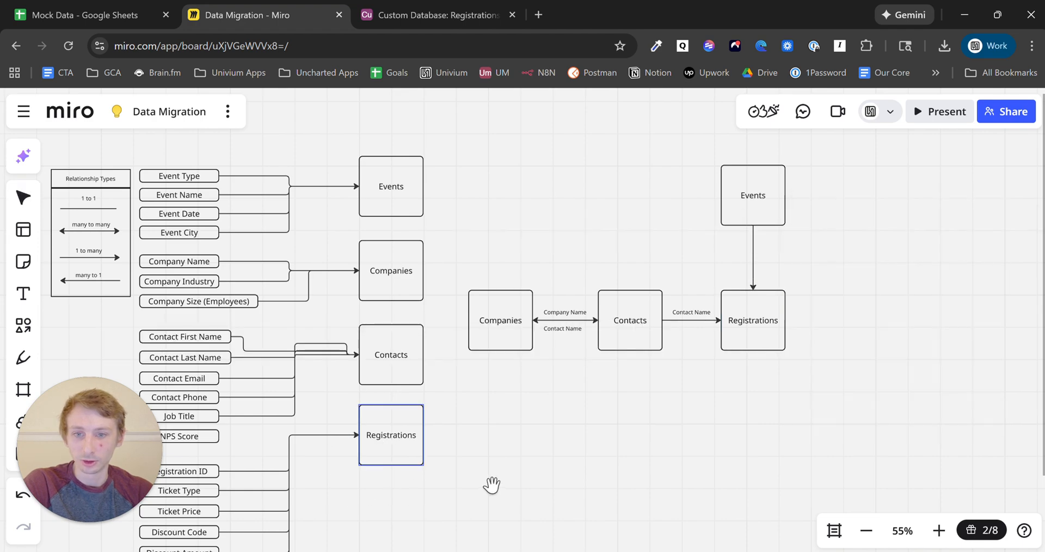
pyautogui.scroll(-3, 492, 485)
pyautogui.hscroll(-2, 493, 485)
pyautogui.click(765, 282)
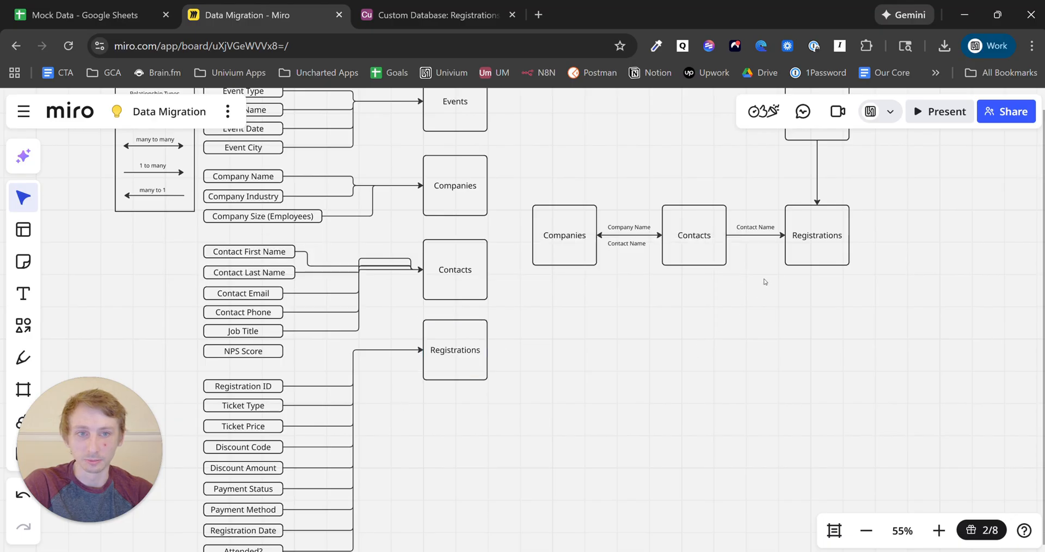
# - Duplicate that label below the connector and rename the copy to 'Registration ID'
pyautogui.click(756, 228)
pyautogui.hotkey('ctrl', 'd')
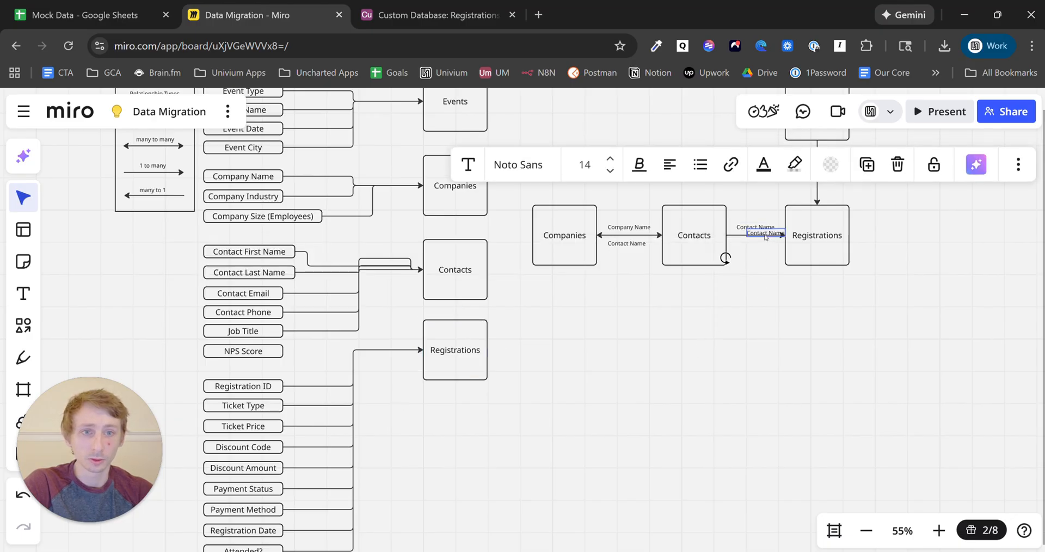
pyautogui.moveTo(761, 233); pyautogui.dragTo(751, 247)
pyautogui.moveTo(792, 286); pyautogui.dragTo(587, 357)
pyautogui.doubleClick(565, 320)
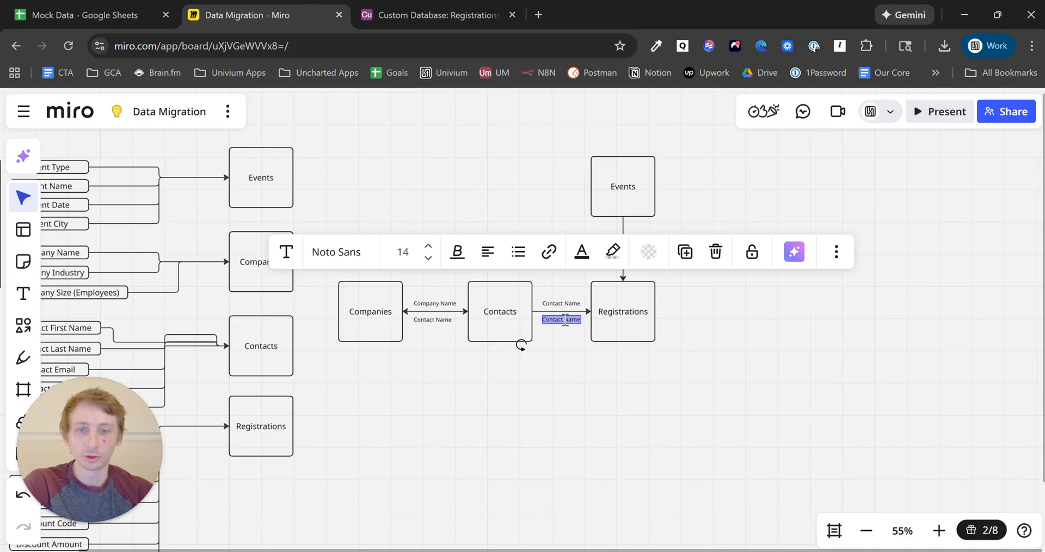
pyautogui.write('Registration ID')
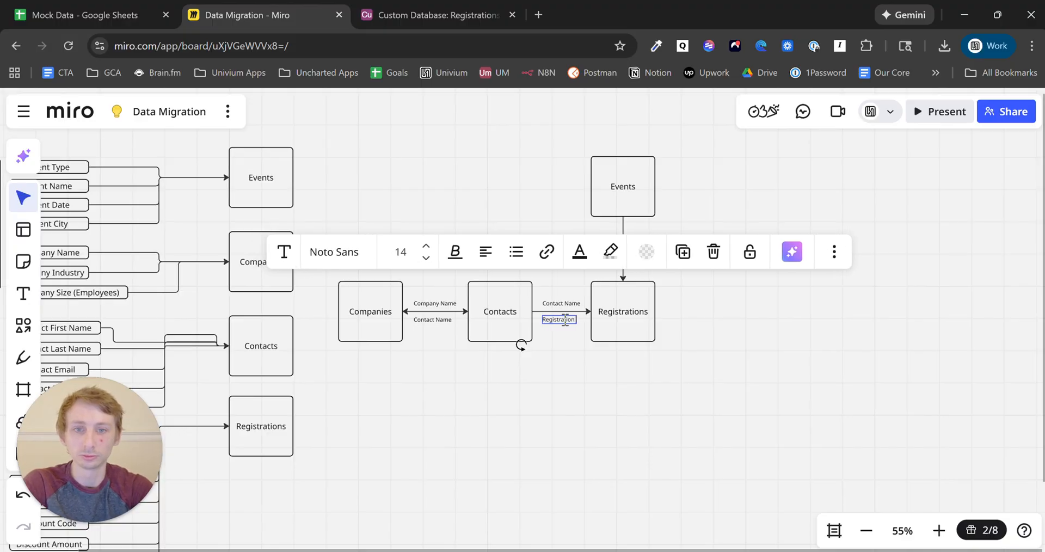
pyautogui.click(570, 400)
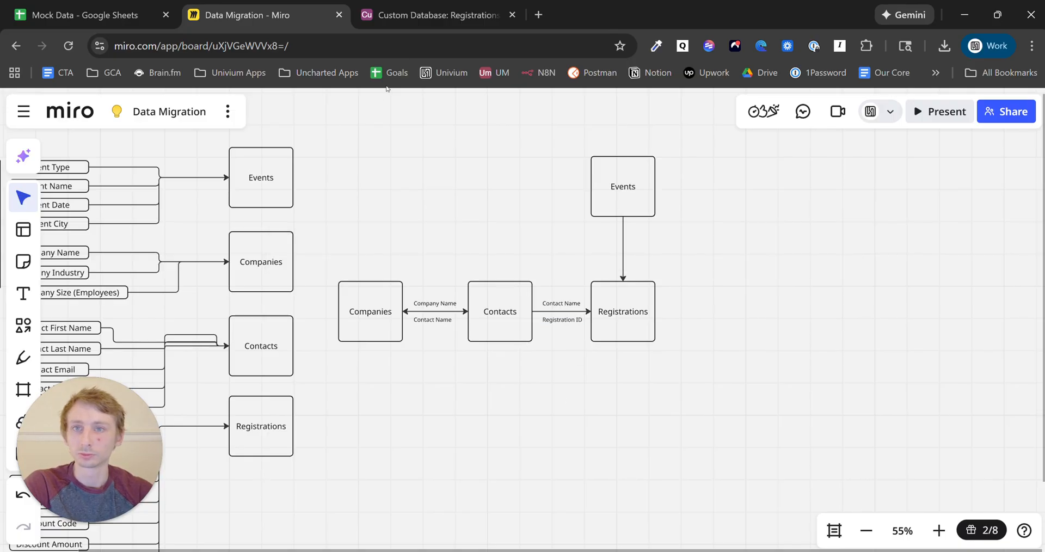
pyautogui.click(431, 14)
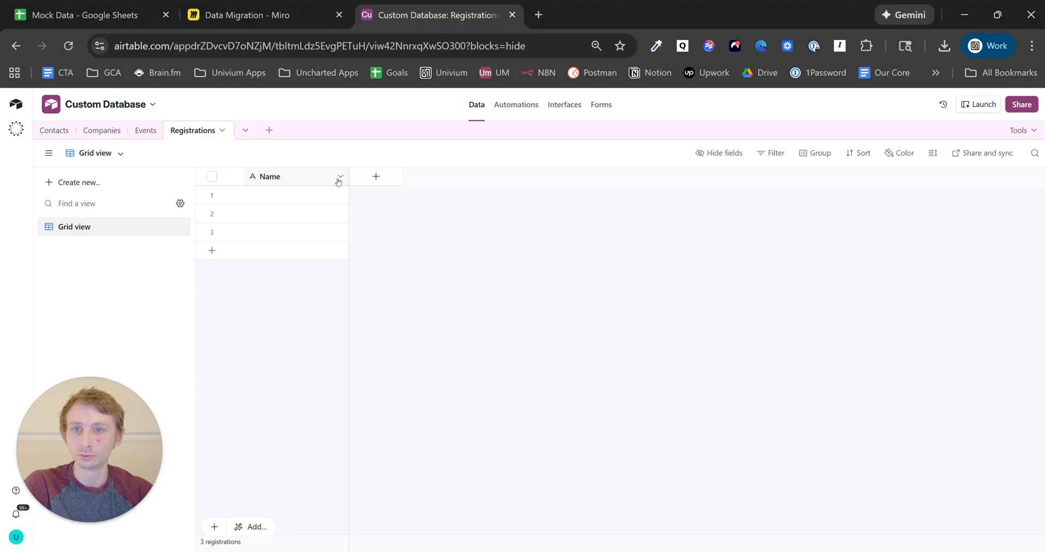
# - Rename the Registrations table's primary Name field to 'Registration ID'
pyautogui.click(340, 177)
pyautogui.click(326, 204)
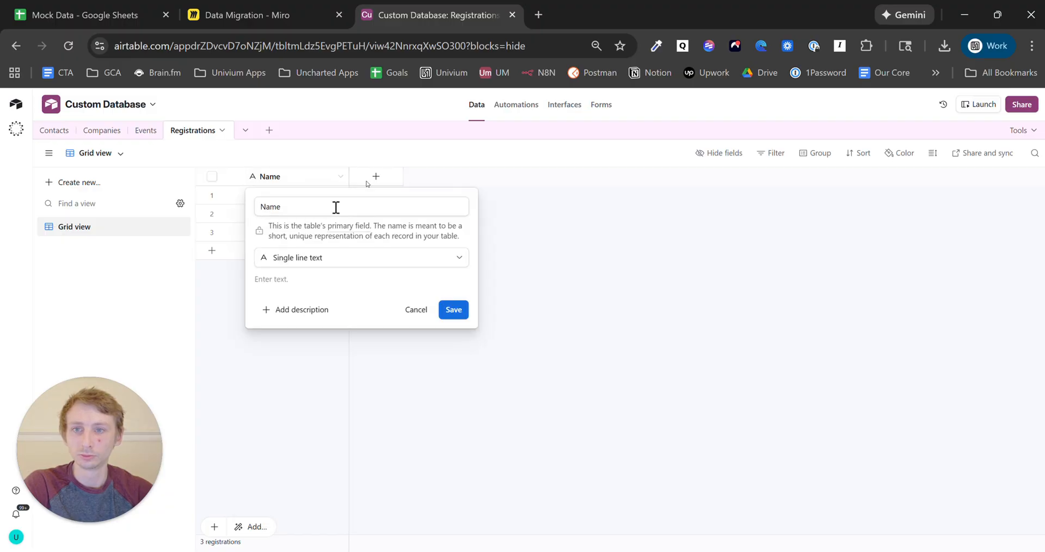
pyautogui.doubleClick(293, 206)
pyautogui.write('Regist')
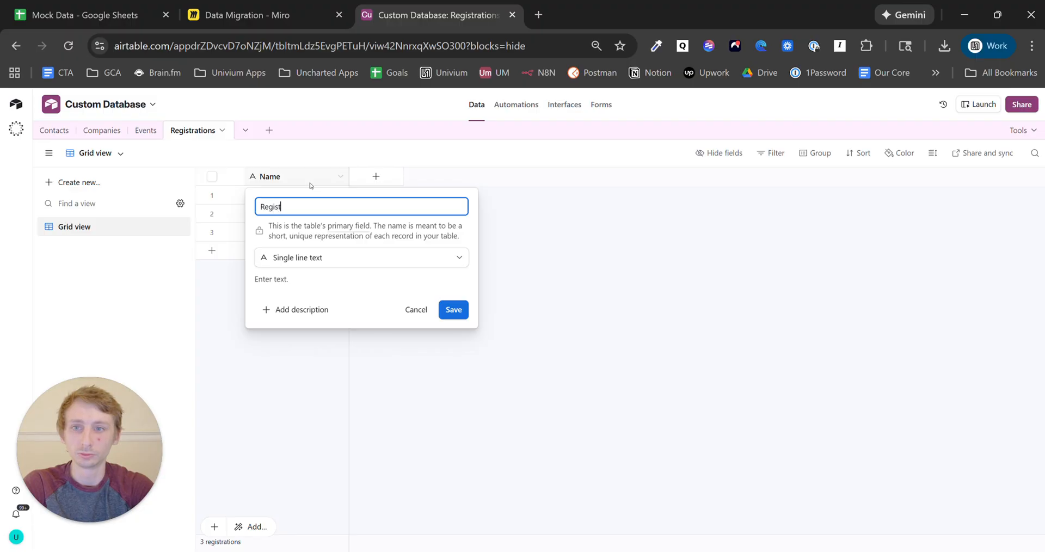
pyautogui.write('ration ID')
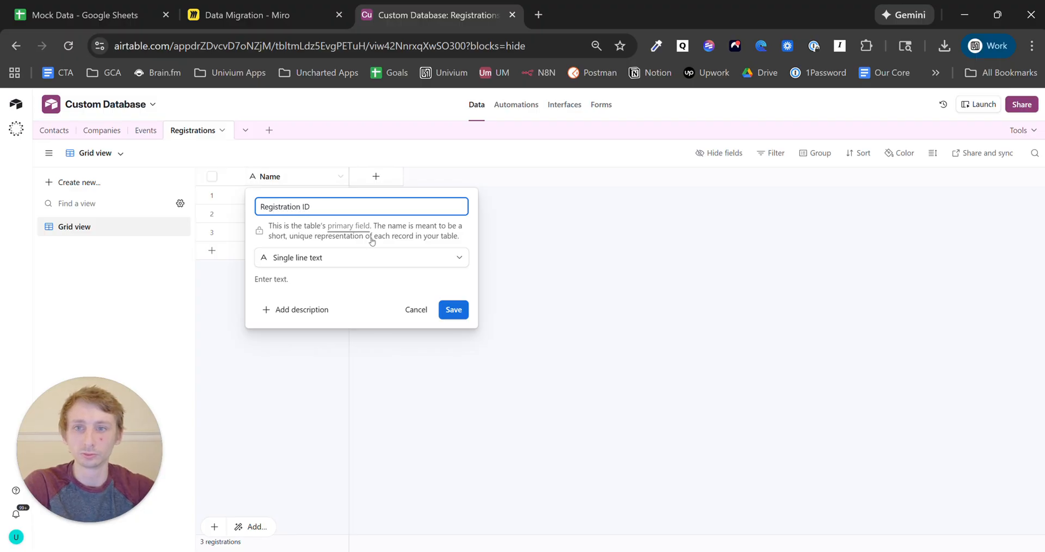
pyautogui.click(455, 312)
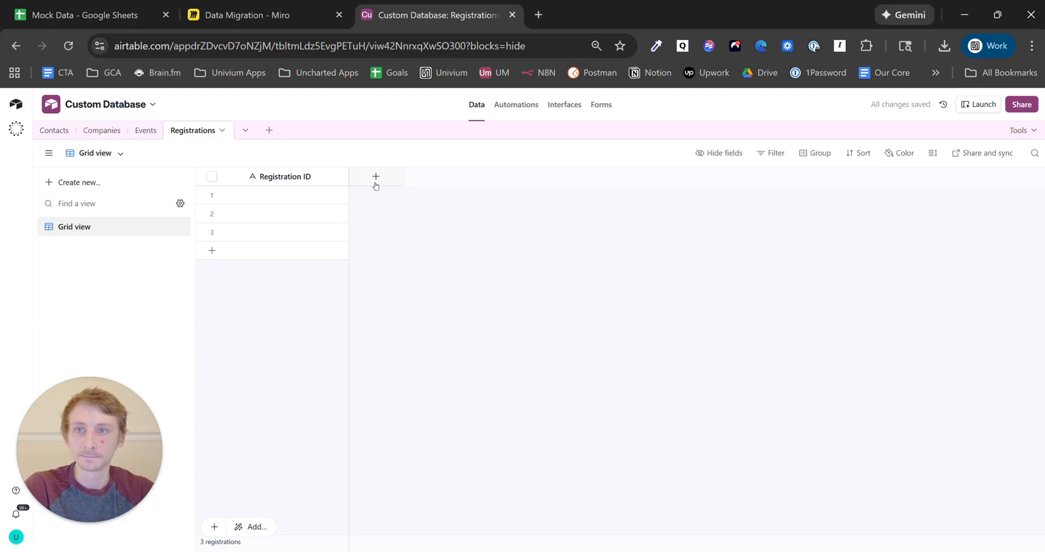
# - Check the Miro diagram again, then go through Companies to the Contacts table in Airtable
pyautogui.click(258, 16)
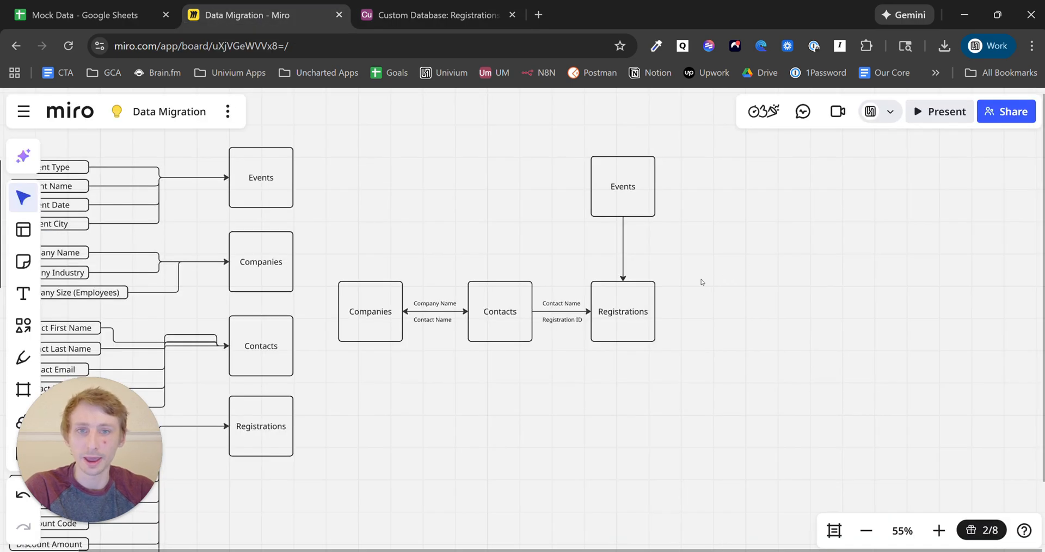
pyautogui.click(406, 20)
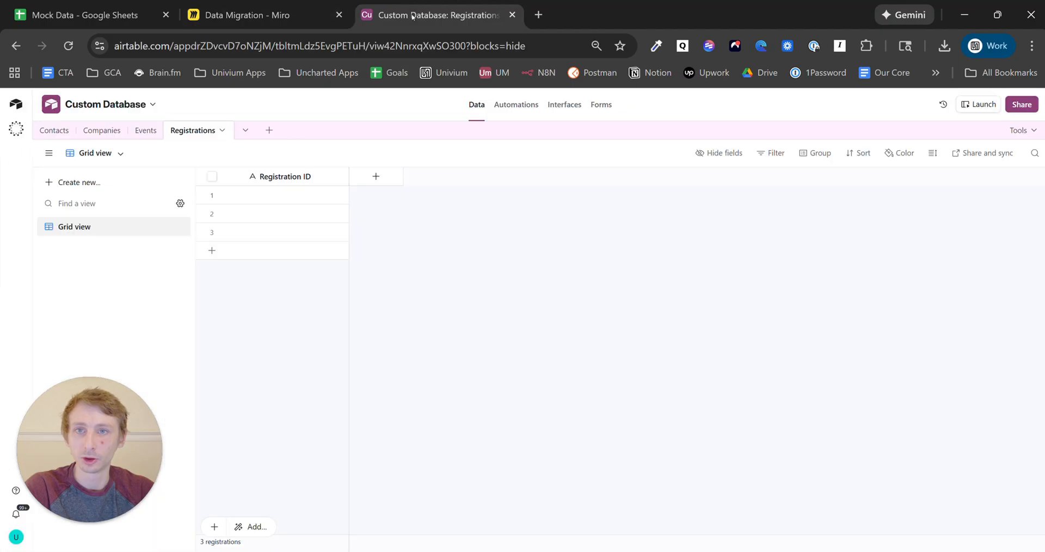
pyautogui.click(96, 133)
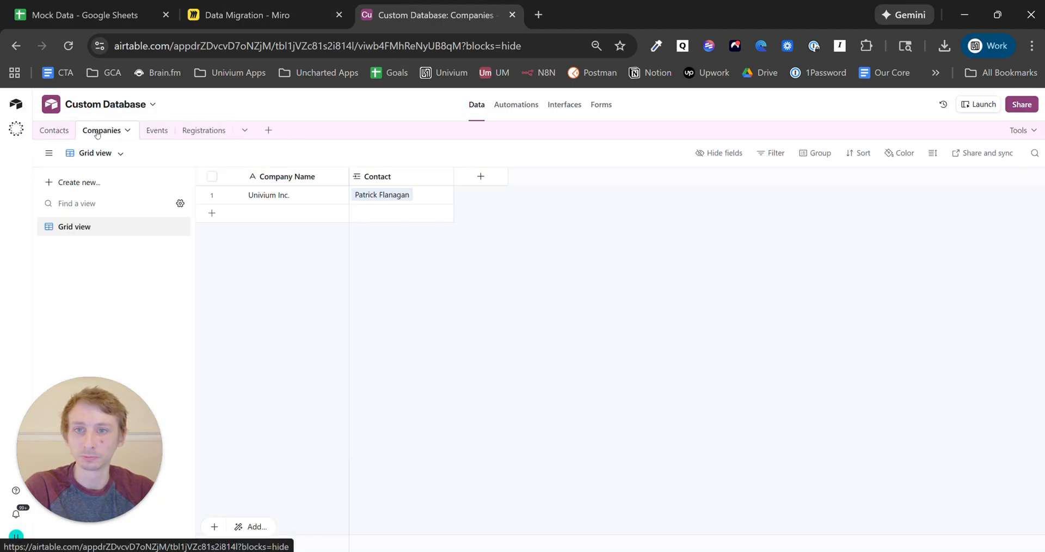
pyautogui.click(54, 130)
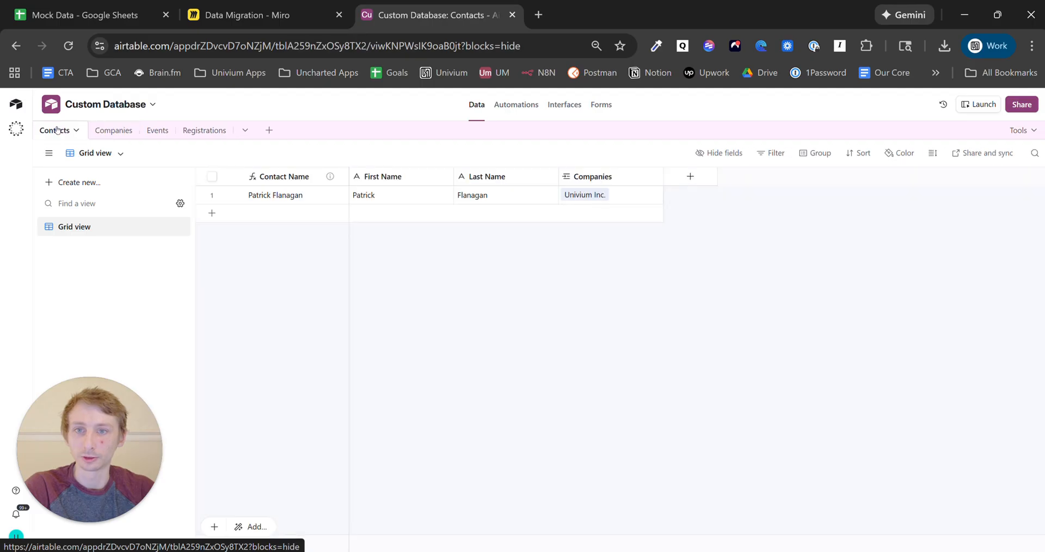
# - Add a 'Registrations' link-to-record field in Contacts pointing to the Registrations table, skipping lookups
pyautogui.click(688, 178)
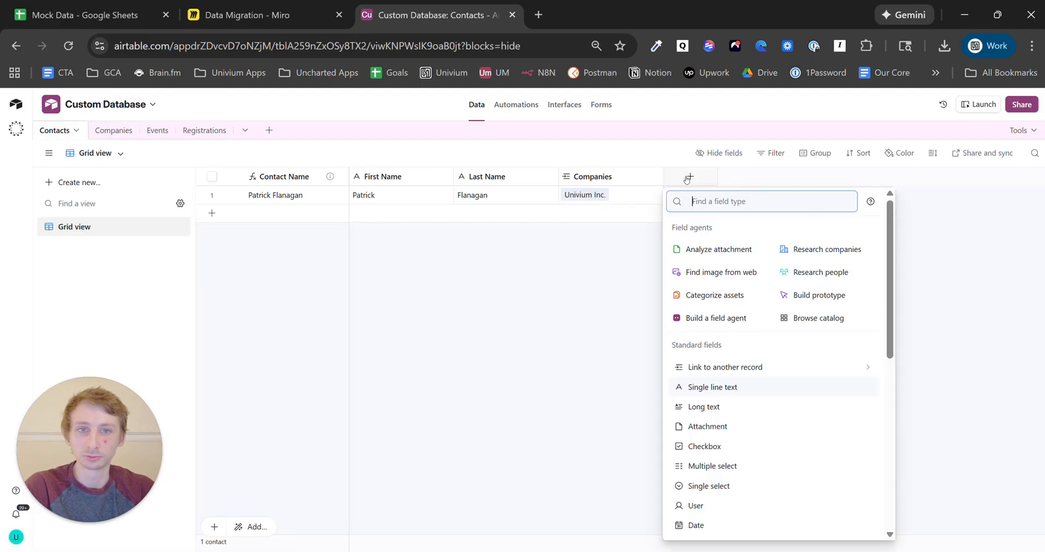
pyautogui.write('link')
pyautogui.click(745, 229)
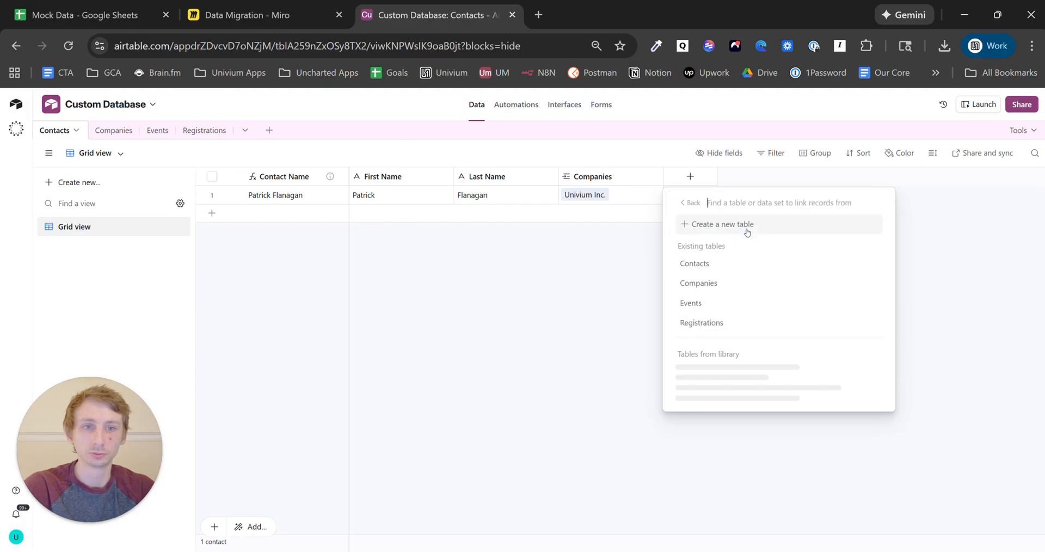
pyautogui.click(738, 322)
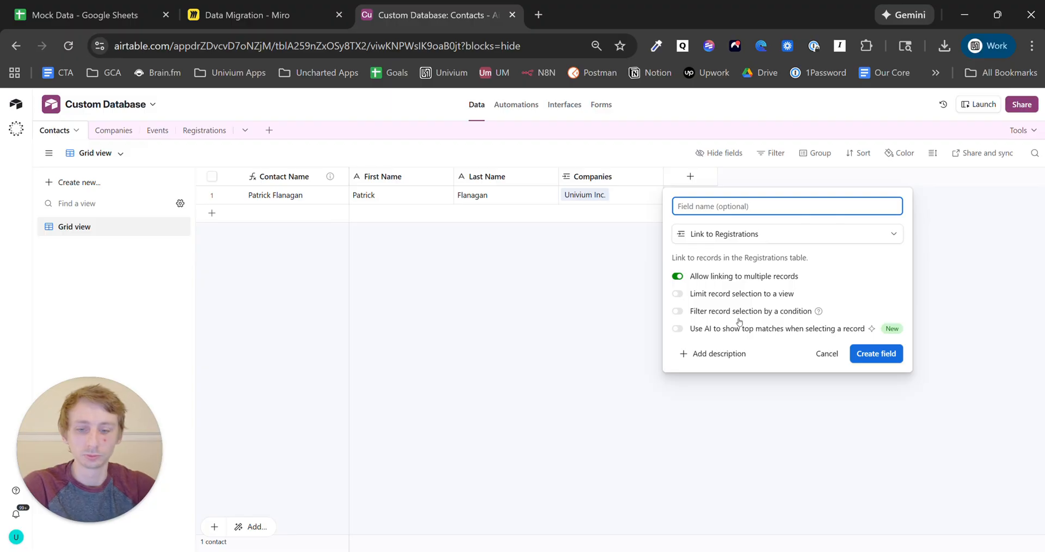
pyautogui.write('Registrations')
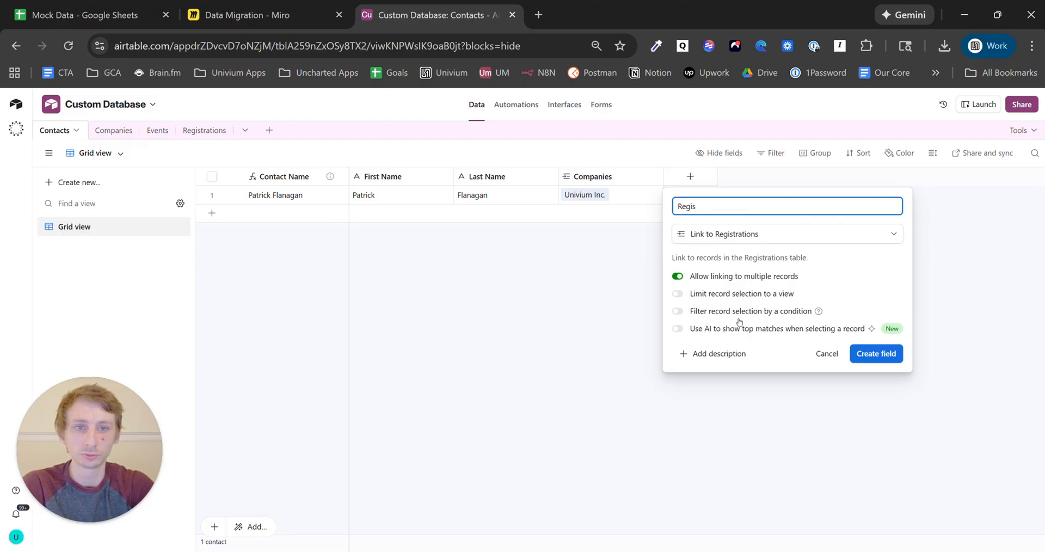
pyautogui.click(874, 355)
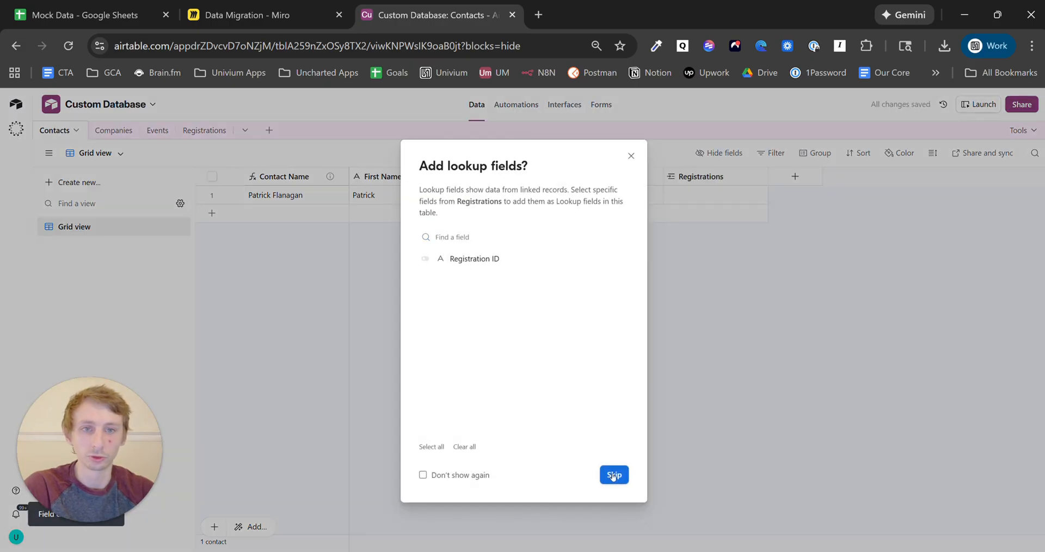
pyautogui.click(613, 476)
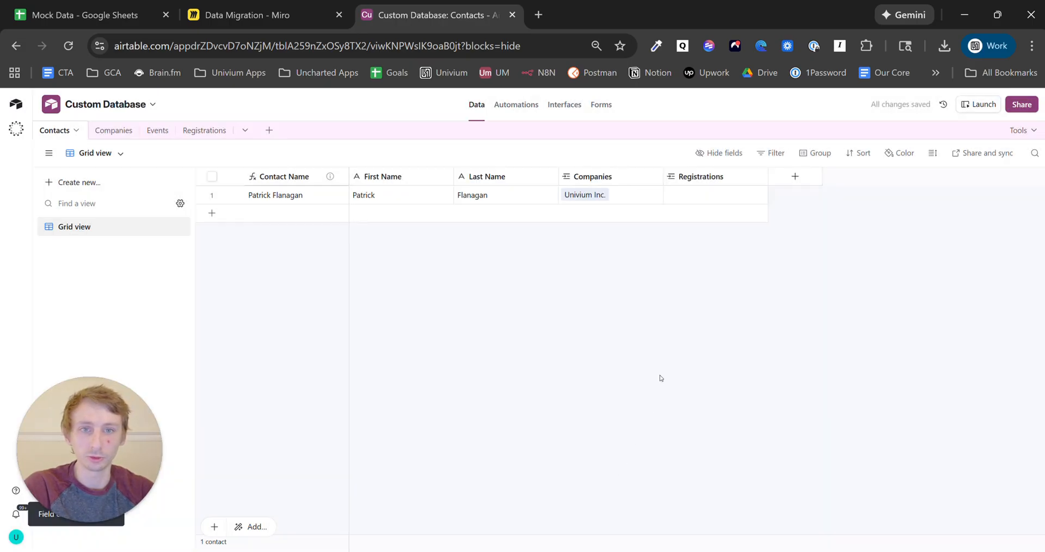
pyautogui.click(201, 131)
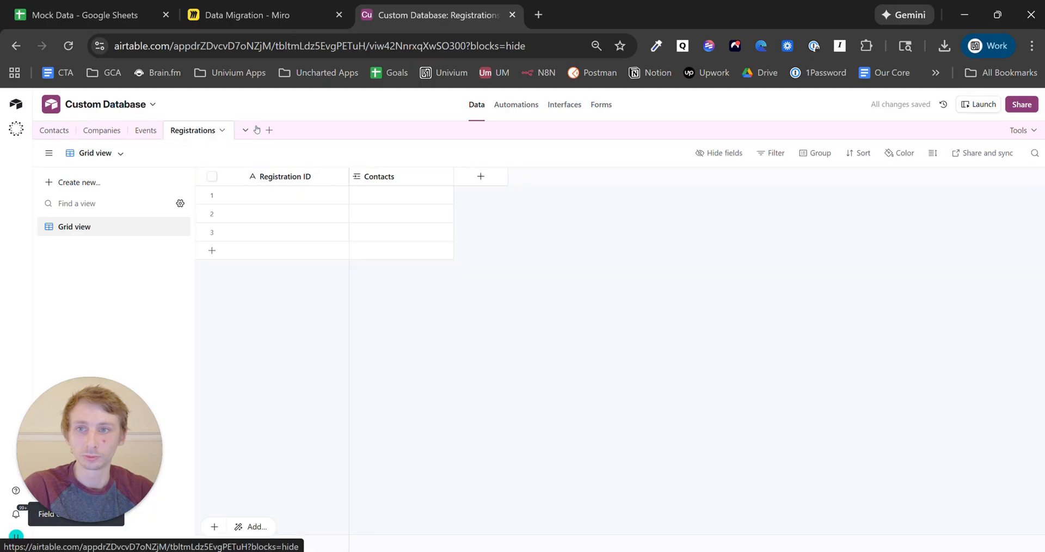
# - Delete the two extra empty records in rows 2 and 3 of Registrations
pyautogui.click(212, 213)
pyautogui.click(212, 231)
pyautogui.rightClick(274, 220)
pyautogui.click(315, 264)
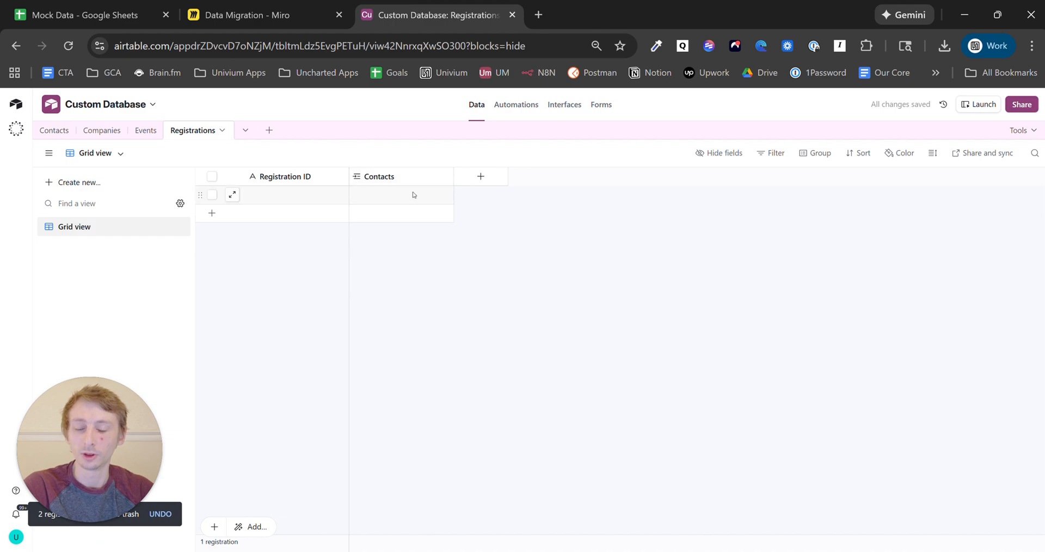
# - Rename the Registrations 'Contacts' link field to 'Contact', limit it to one record, and confirm the change
pyautogui.click(445, 178)
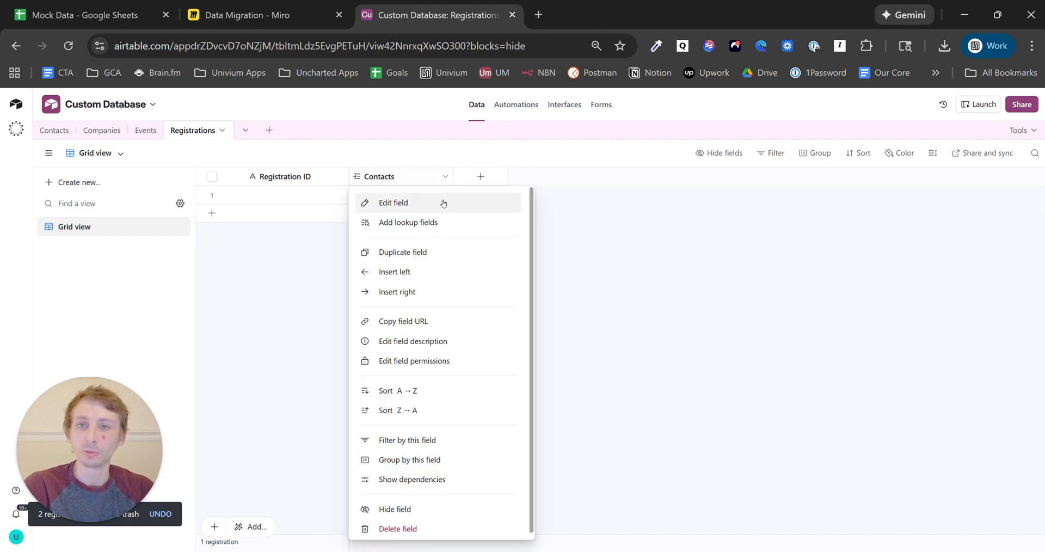
pyautogui.click(443, 203)
pyautogui.click(436, 206)
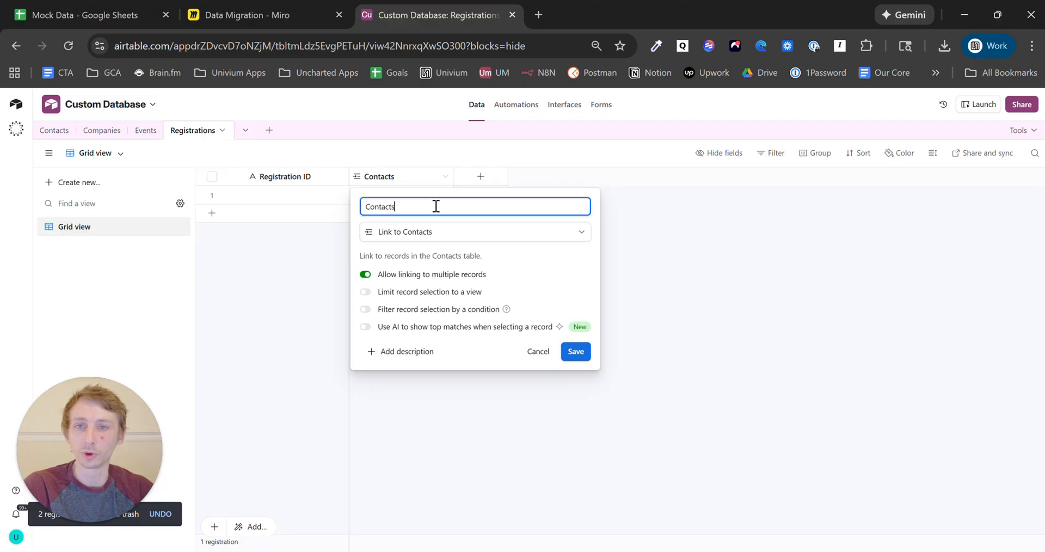
pyautogui.press('BackSpace')
pyautogui.click(395, 275)
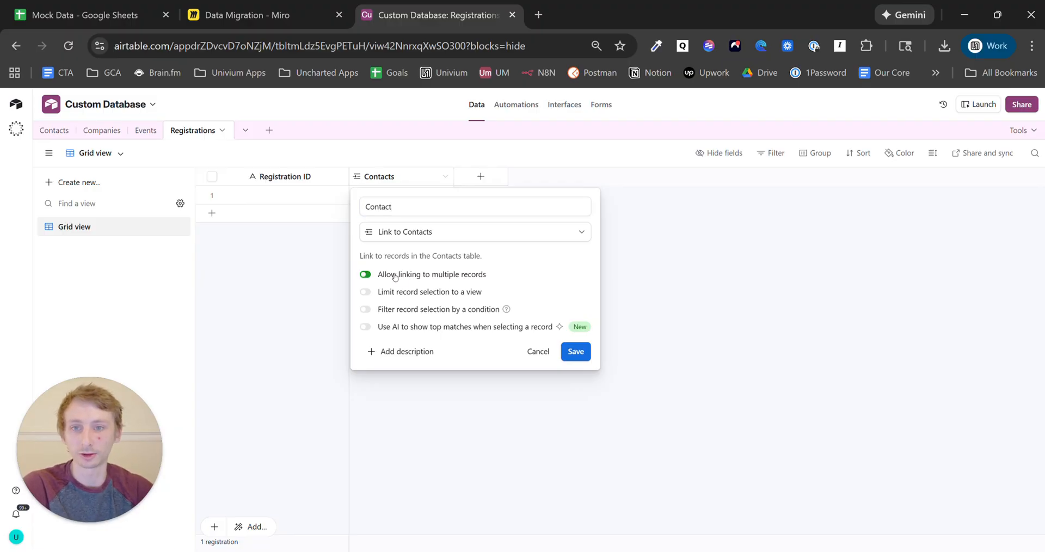
pyautogui.click(576, 352)
pyautogui.click(611, 403)
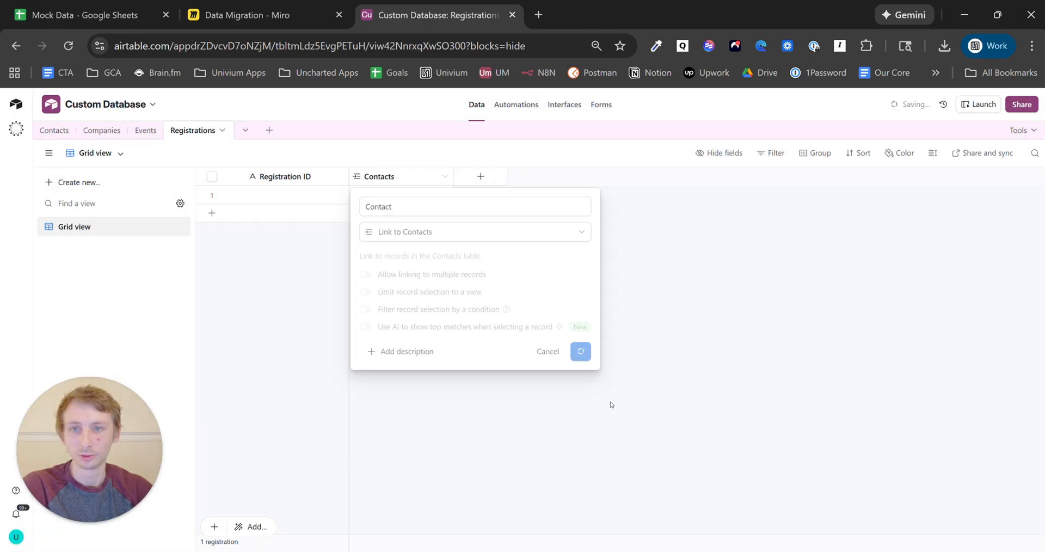
pyautogui.click(102, 130)
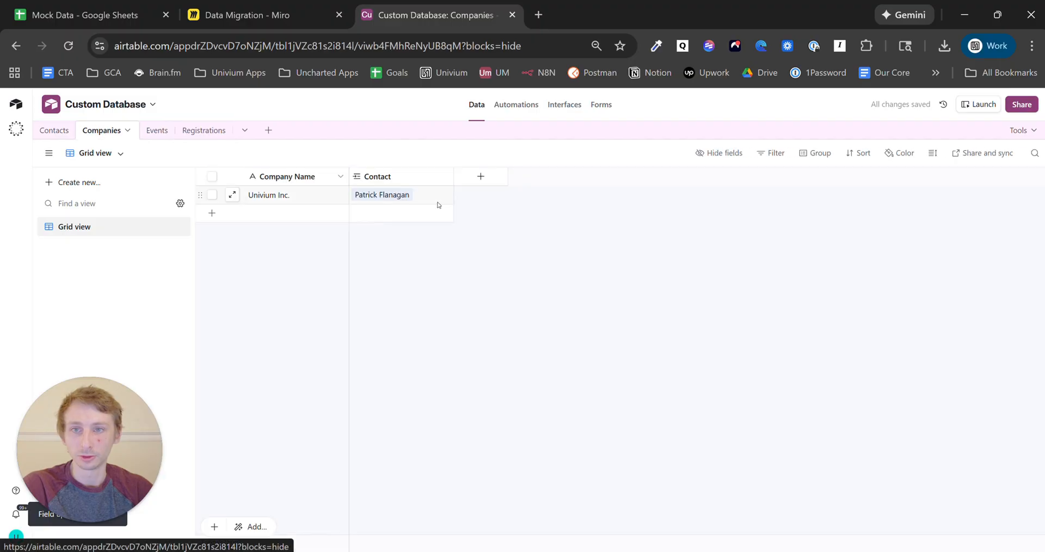
# - Rename the Companies 'Contact' link field back to 'Contacts'
pyautogui.click(444, 178)
pyautogui.click(402, 203)
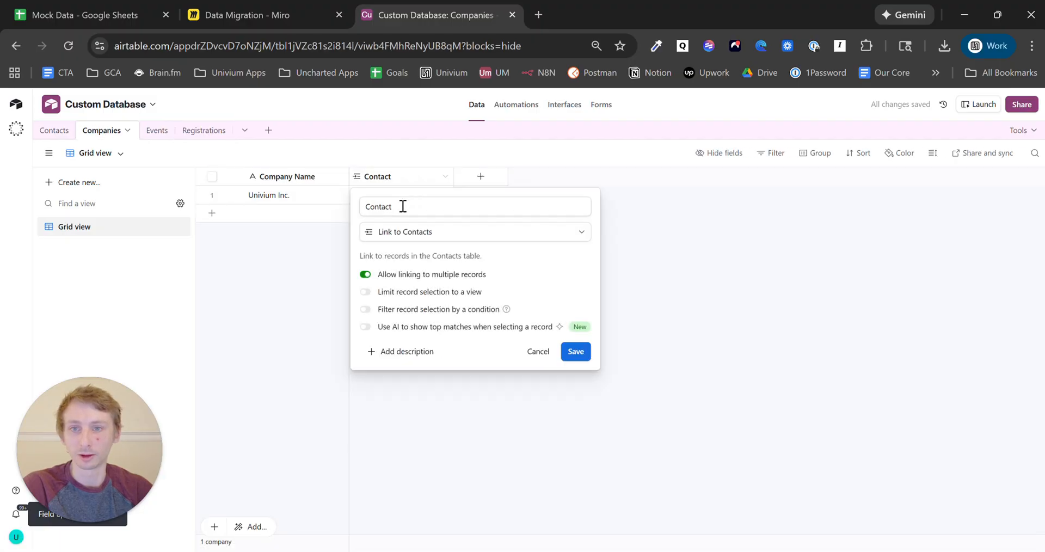
pyautogui.write('s')
pyautogui.click(576, 352)
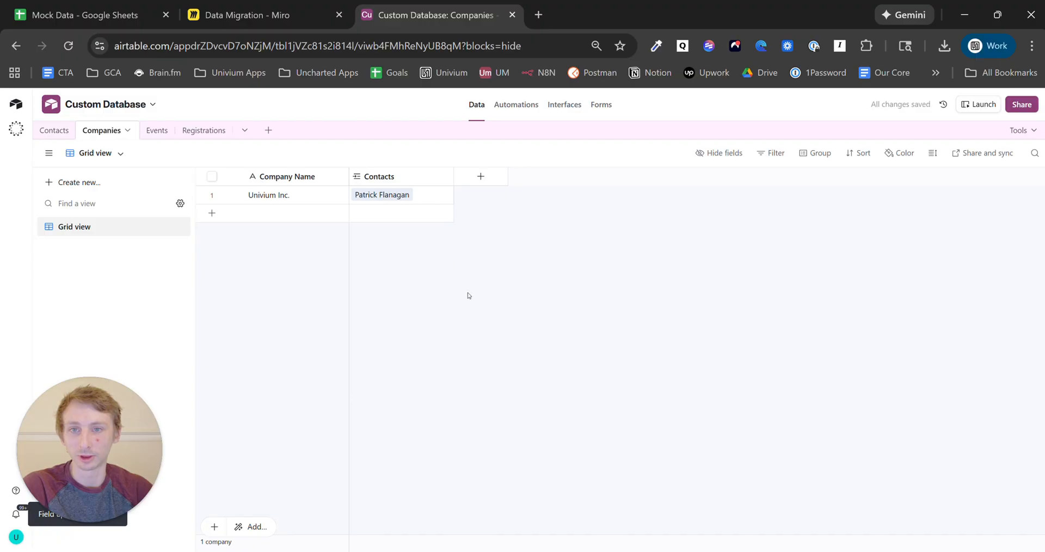
# - Check the Registrations table, then select the Events box in the Miro diagram
pyautogui.click(203, 131)
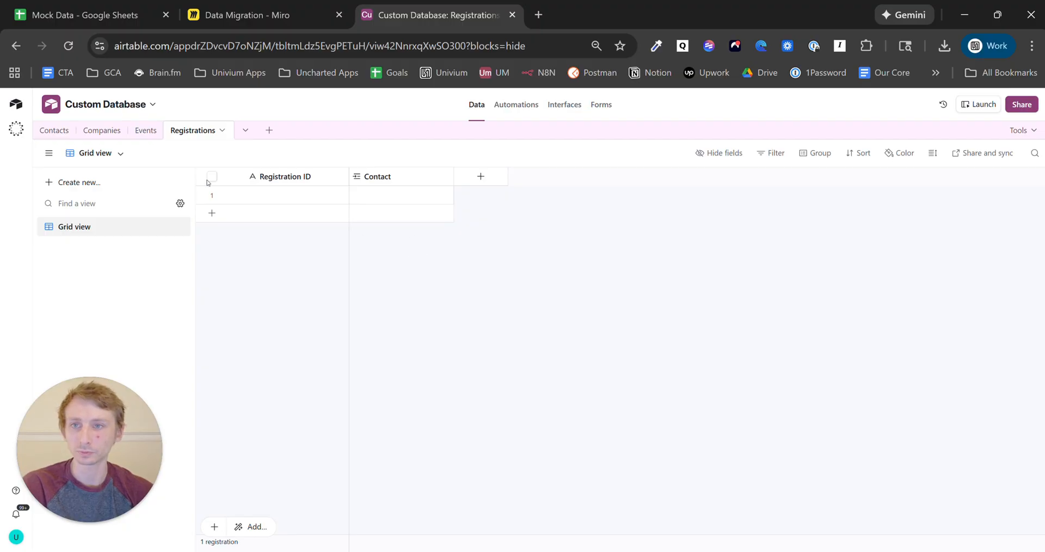
pyautogui.click(245, 14)
pyautogui.click(633, 200)
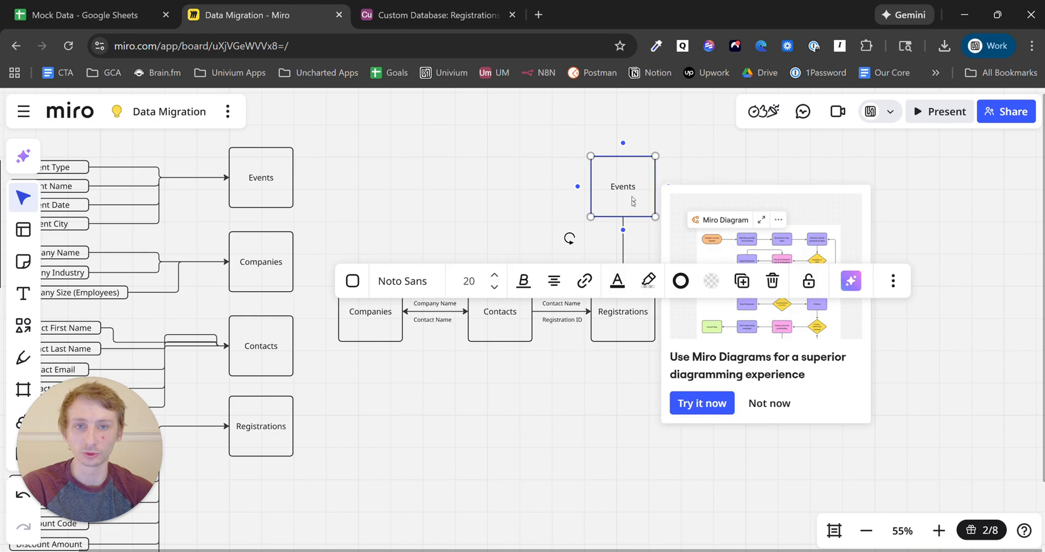
# - Place a copy of the Registration ID label beside the Events–Registrations arrow in Miro
pyautogui.click(615, 327)
pyautogui.click(603, 375)
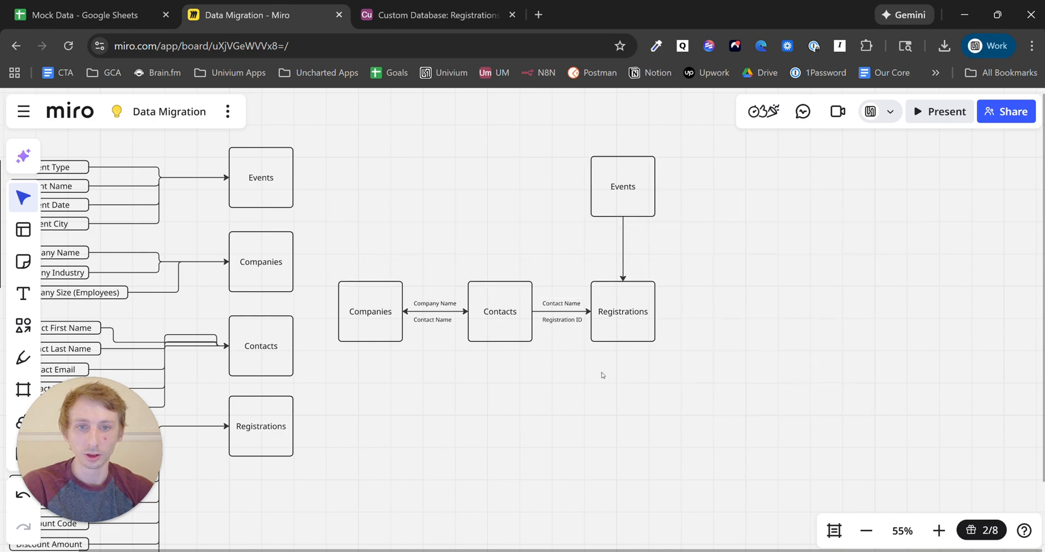
pyautogui.click(572, 326)
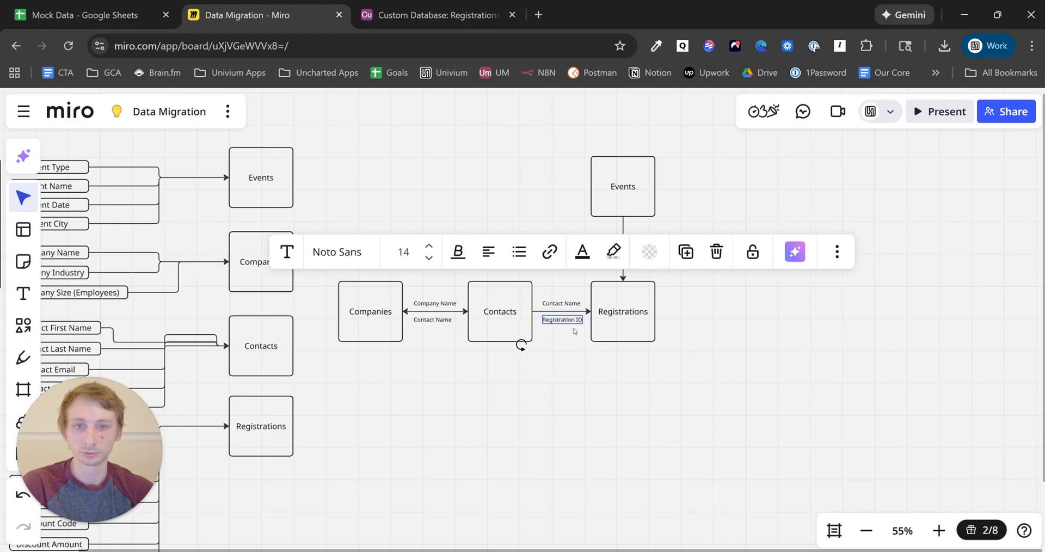
pyautogui.hotkey('ctrl', 'v')
pyautogui.moveTo(571, 325); pyautogui.dragTo(592, 250)
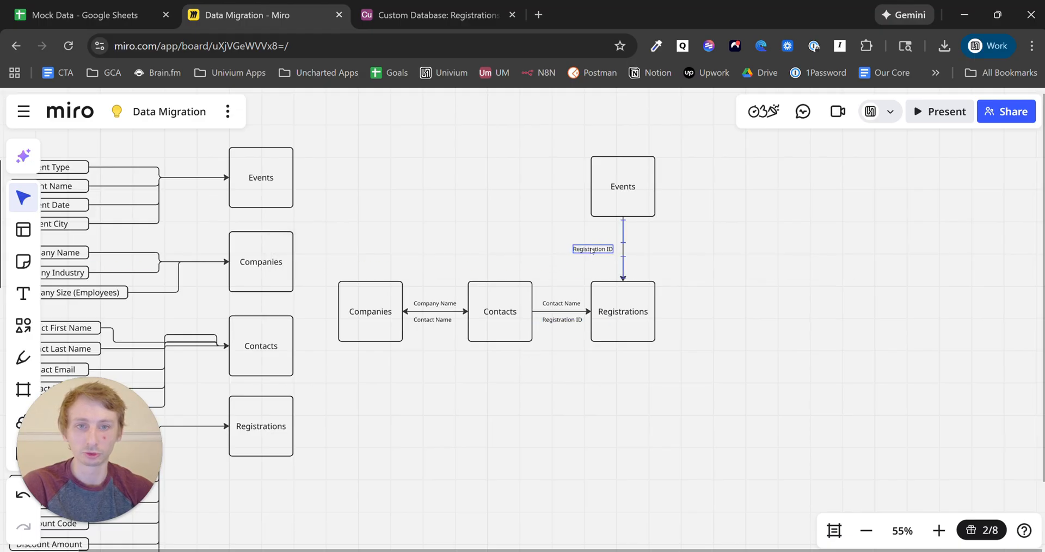
pyautogui.click(701, 252)
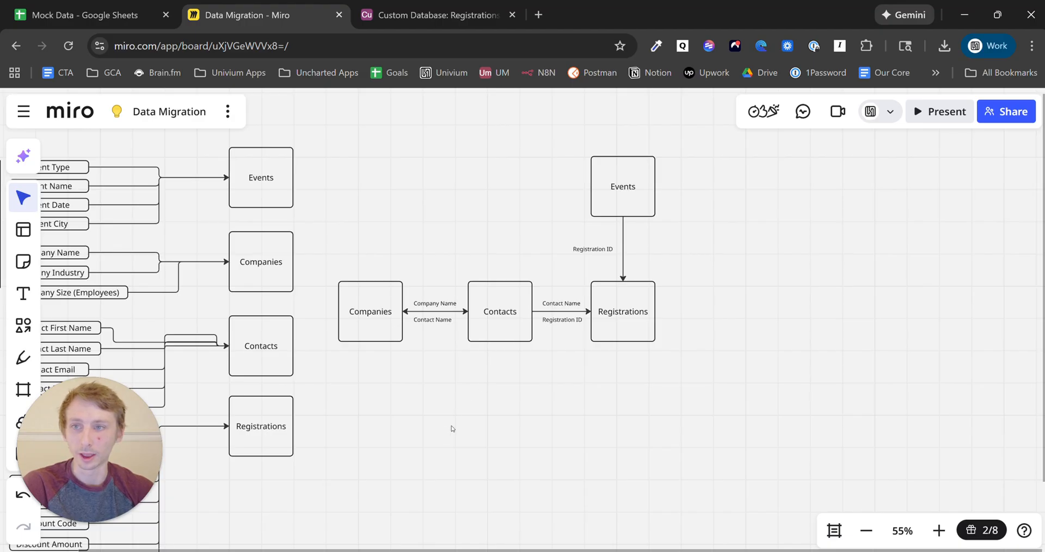
pyautogui.moveTo(451, 429); pyautogui.dragTo(563, 414)
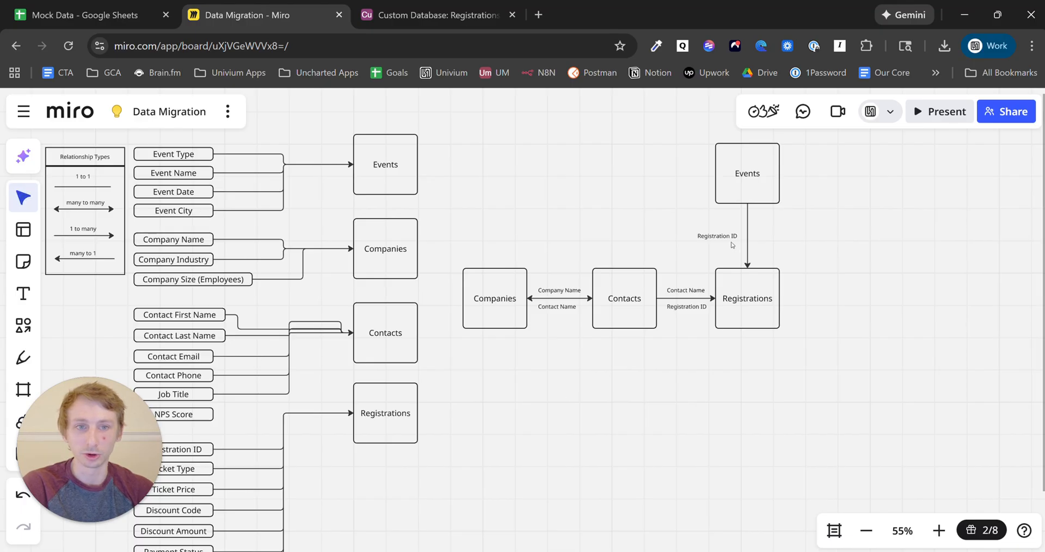
# - Copy that label to the arrow's other side and retype it as 'Event Name'
pyautogui.click(725, 238)
pyautogui.moveTo(725, 238); pyautogui.dragTo(785, 236)
pyautogui.doubleClick(785, 235)
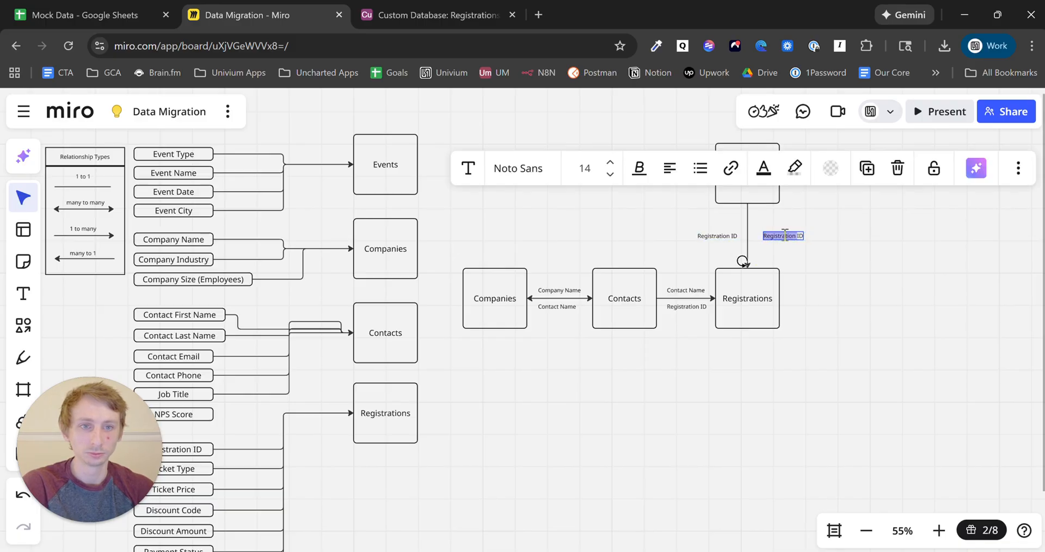
pyautogui.press('BackSpace')
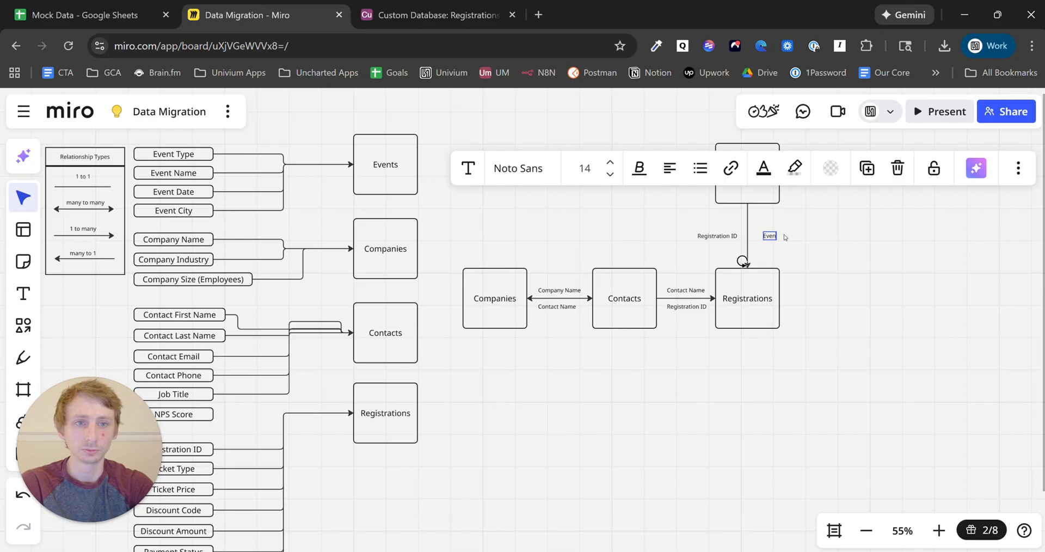
pyautogui.write('Event Name')
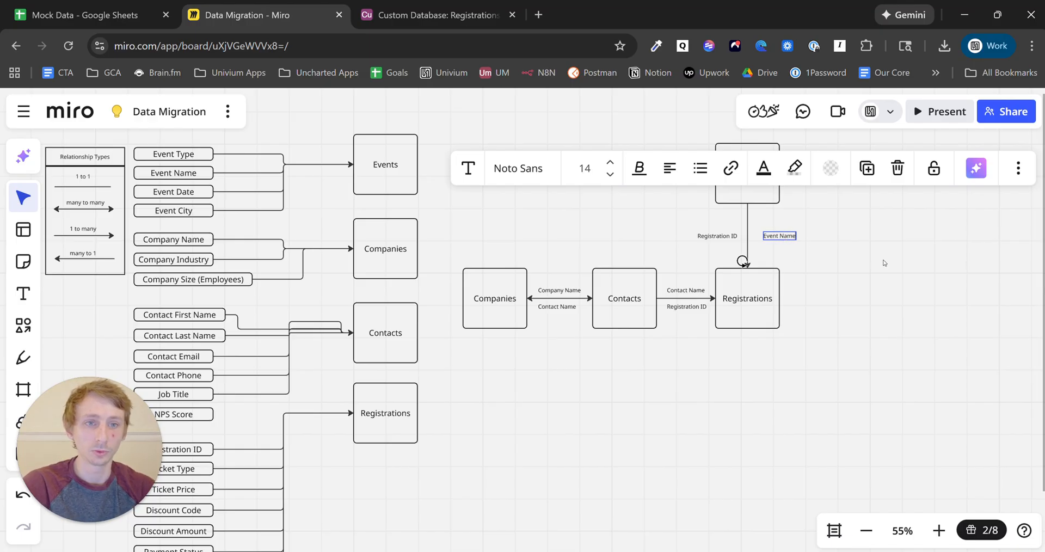
pyautogui.click(882, 261)
pyautogui.click(385, 3)
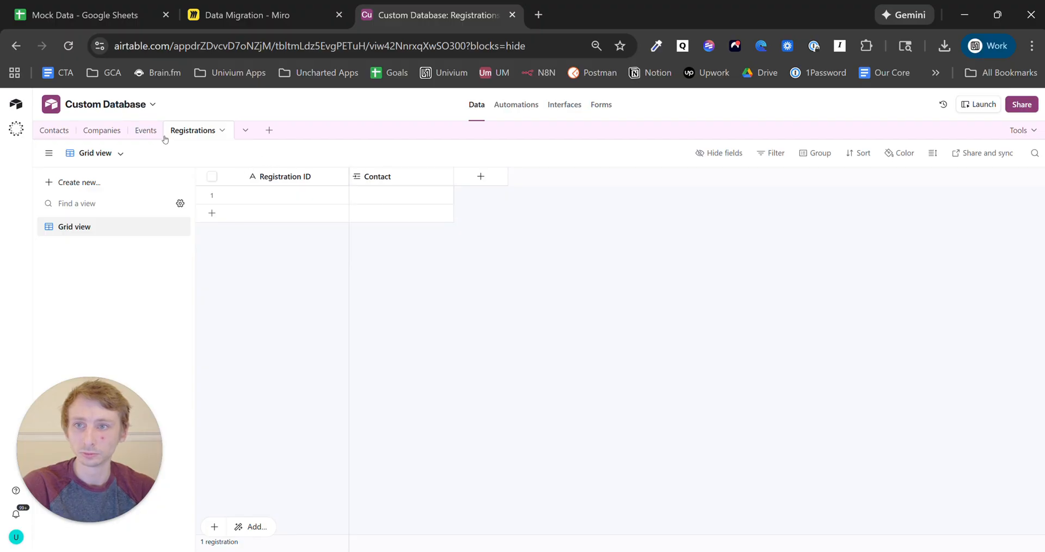
# - Rename the Events table's primary Name field to 'Event Name'
pyautogui.click(146, 130)
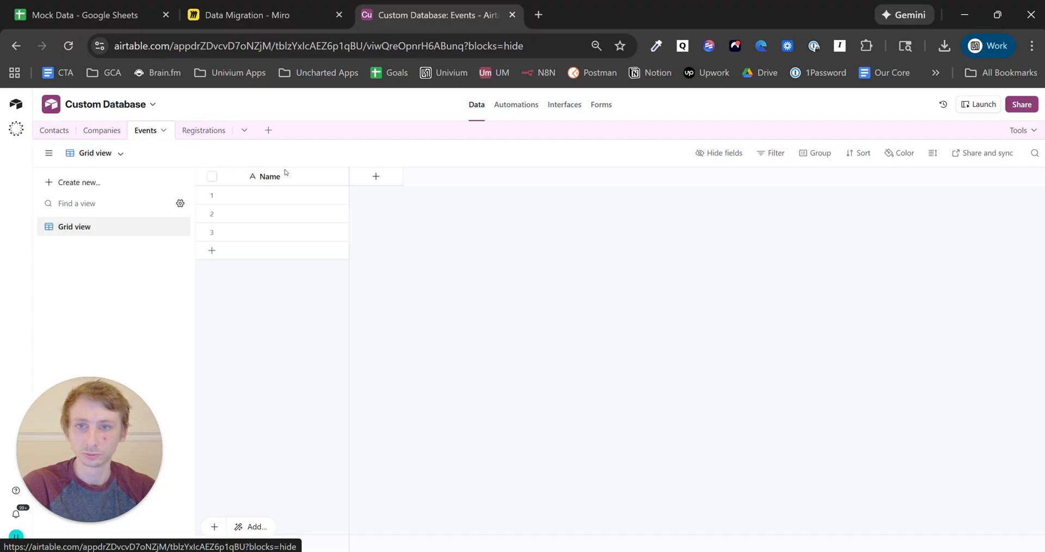
pyautogui.click(340, 176)
pyautogui.click(307, 210)
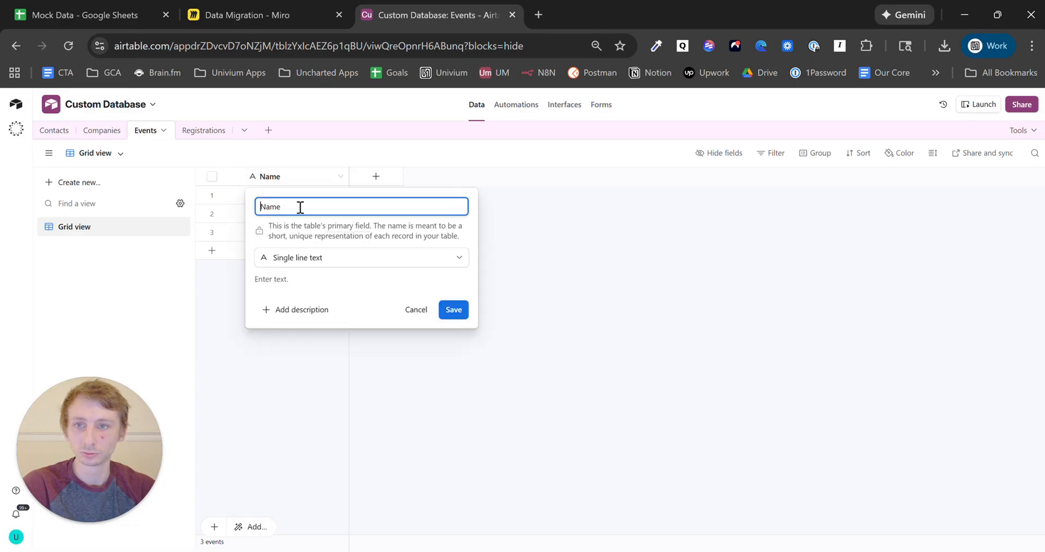
pyautogui.write('Event')
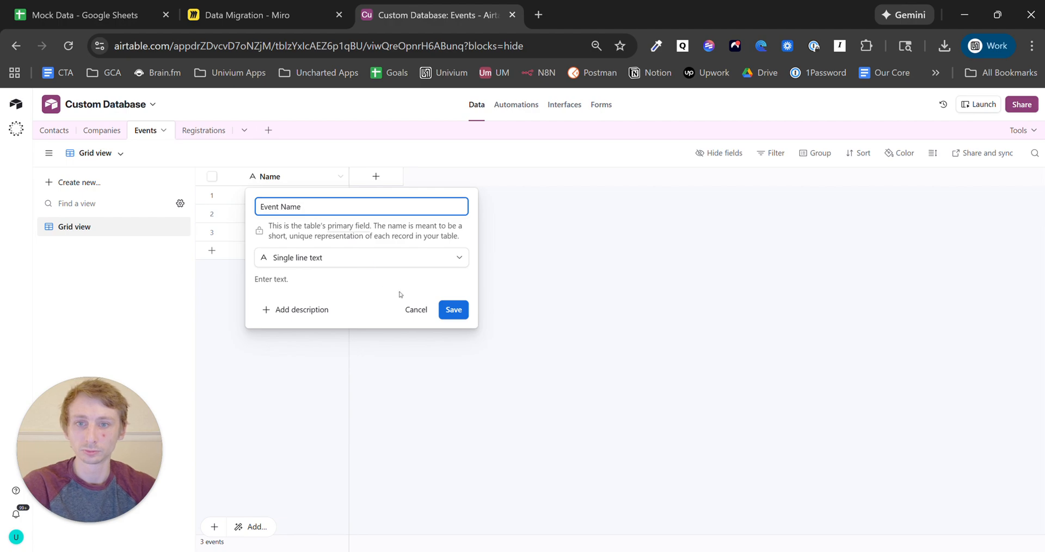
pyautogui.click(458, 315)
# - Delete the two extra empty records in rows 2 and 3 of Events
pyautogui.click(212, 213)
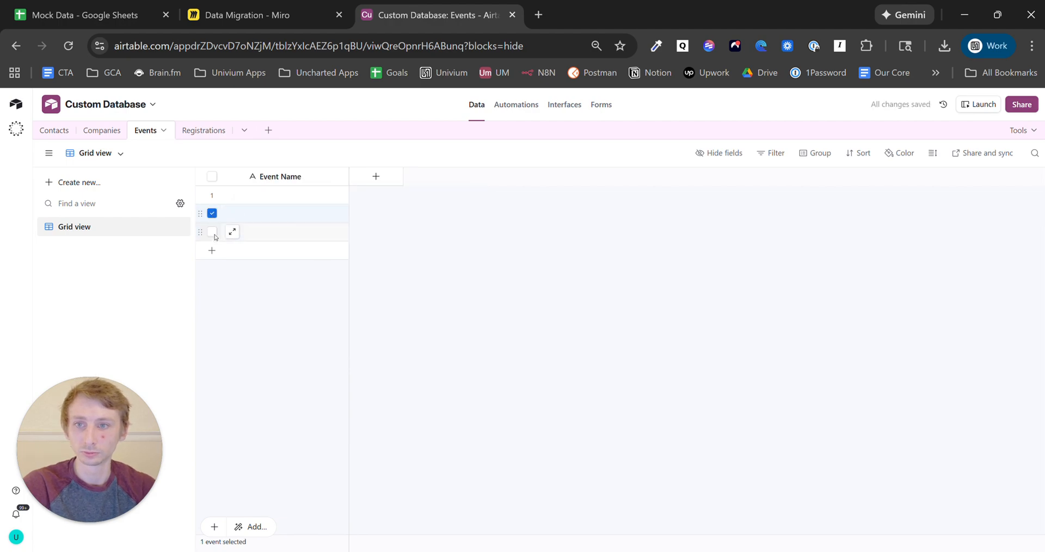
pyautogui.click(213, 231)
pyautogui.rightClick(268, 228)
pyautogui.click(308, 271)
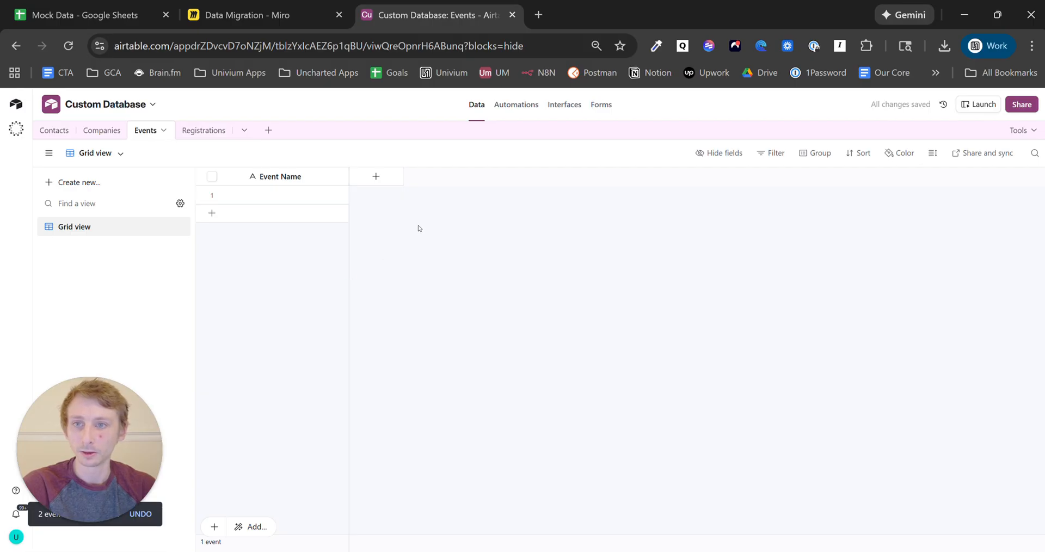
pyautogui.click(374, 179)
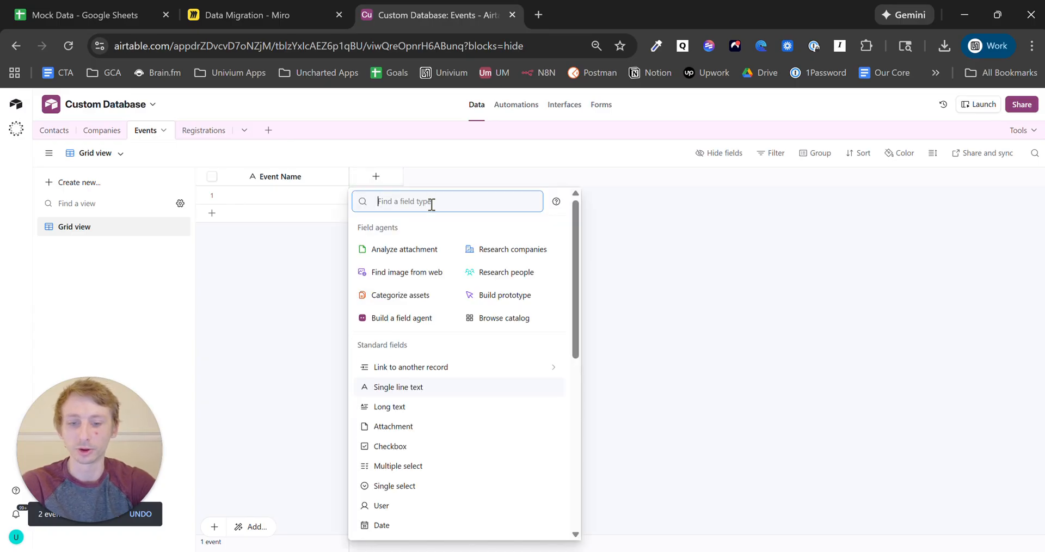
# - Create a 'Registrations' link-to-record field in Events pointing to the Registrations table, skipping lookups
pyautogui.write('link')
pyautogui.click(444, 229)
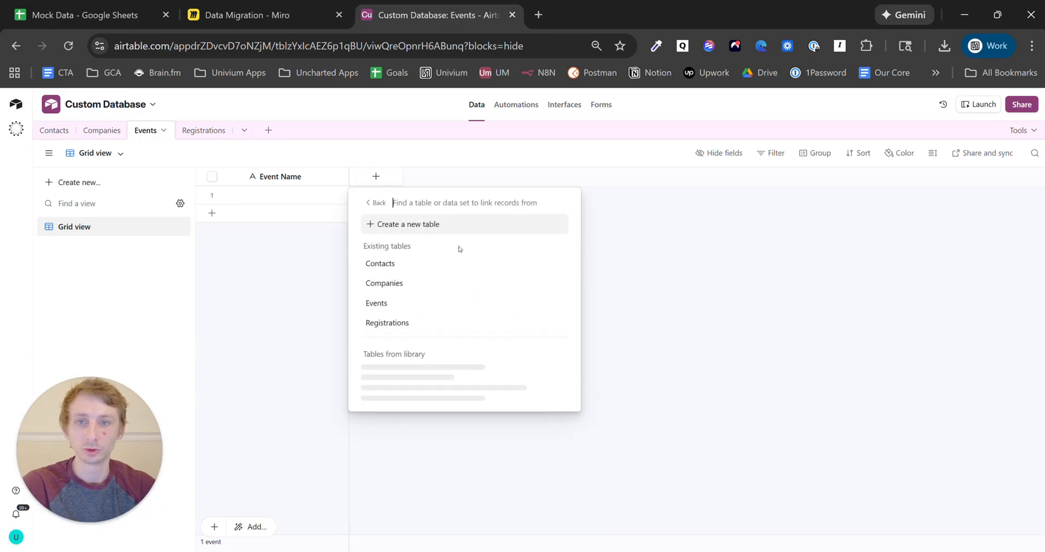
pyautogui.click(435, 323)
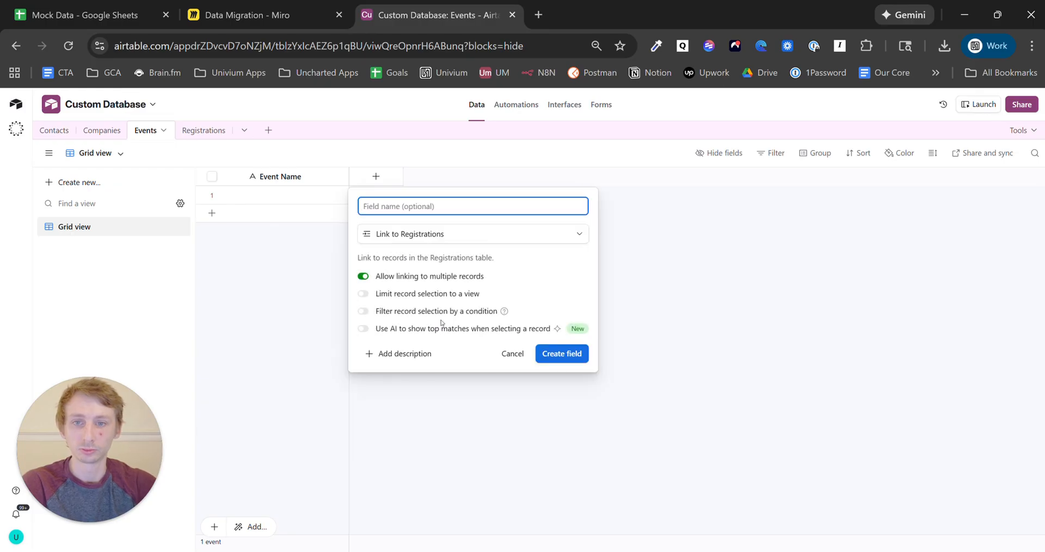
pyautogui.write('R')
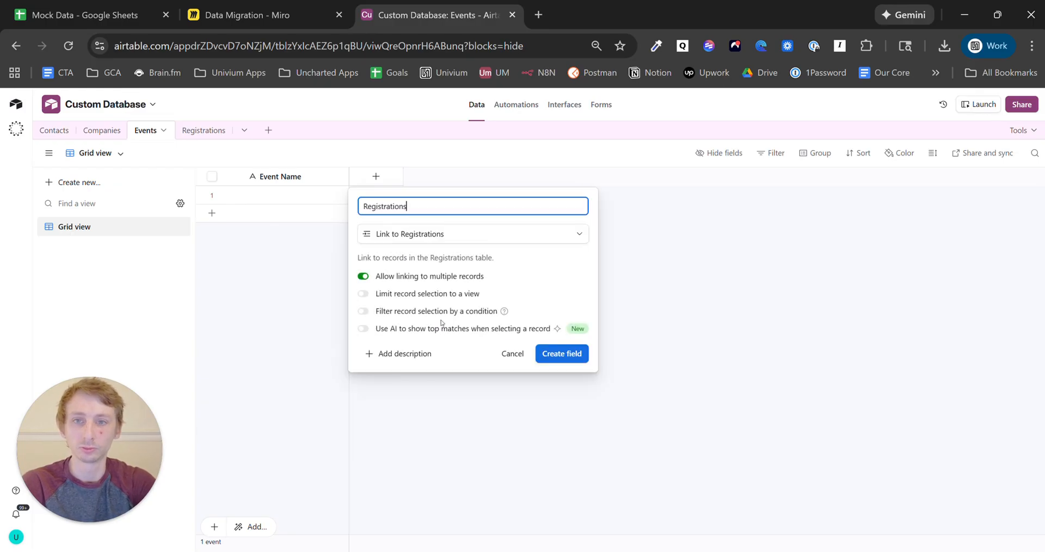
pyautogui.write('egistrations')
pyautogui.click(564, 355)
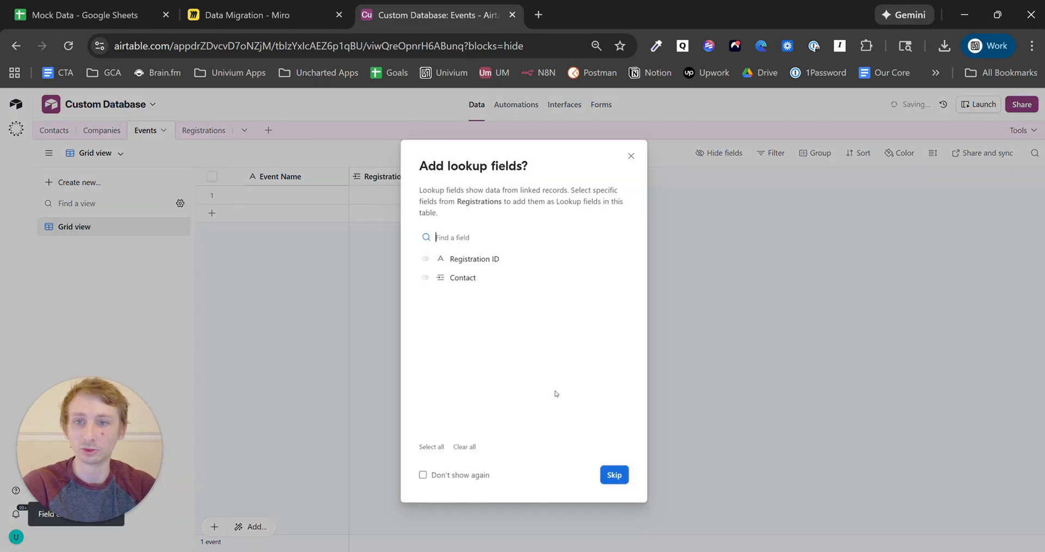
pyautogui.click(614, 475)
pyautogui.click(204, 134)
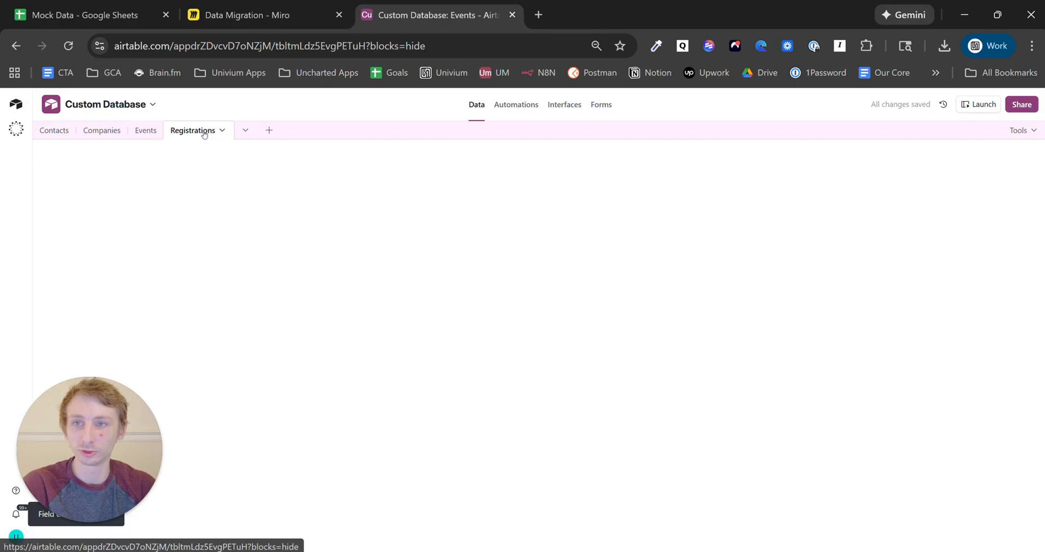
# - Rename the Registrations 'Events' link field to 'Event', allow only one linked record, and confirm
pyautogui.click(550, 177)
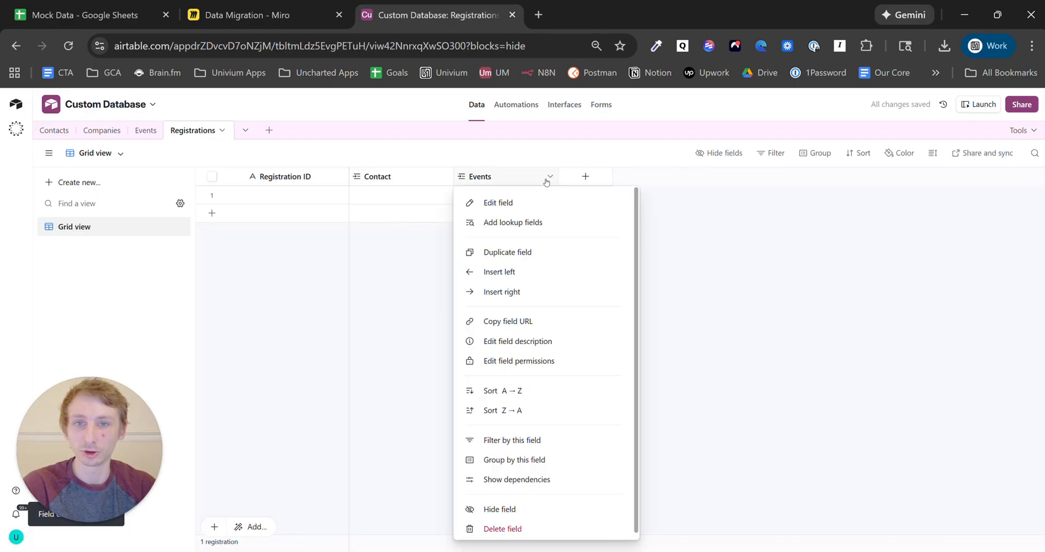
pyautogui.click(532, 207)
pyautogui.click(491, 206)
pyautogui.press('BackSpace')
pyautogui.write('2')
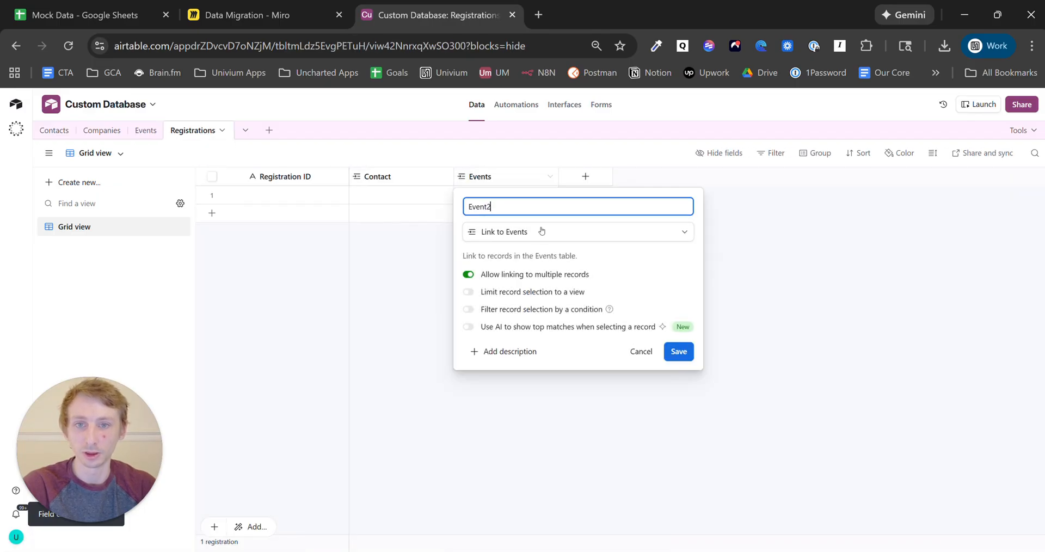
pyautogui.press('BackSpace')
pyautogui.click(523, 275)
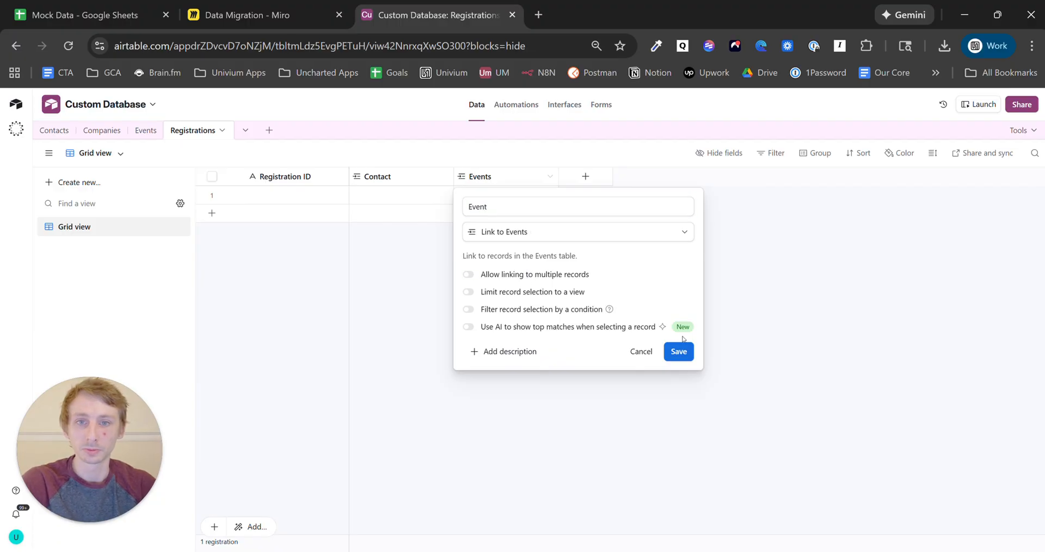
pyautogui.click(685, 352)
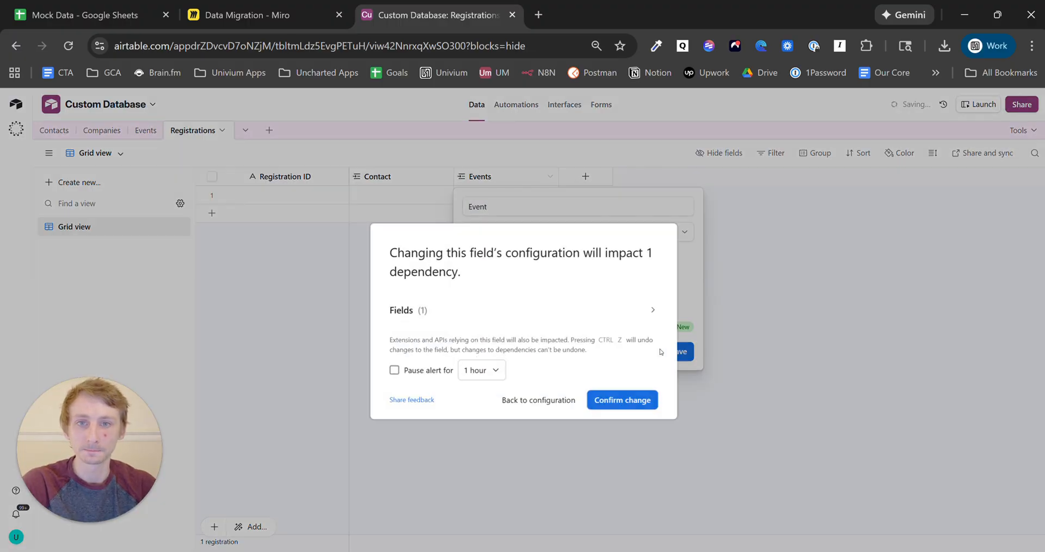
pyautogui.click(633, 403)
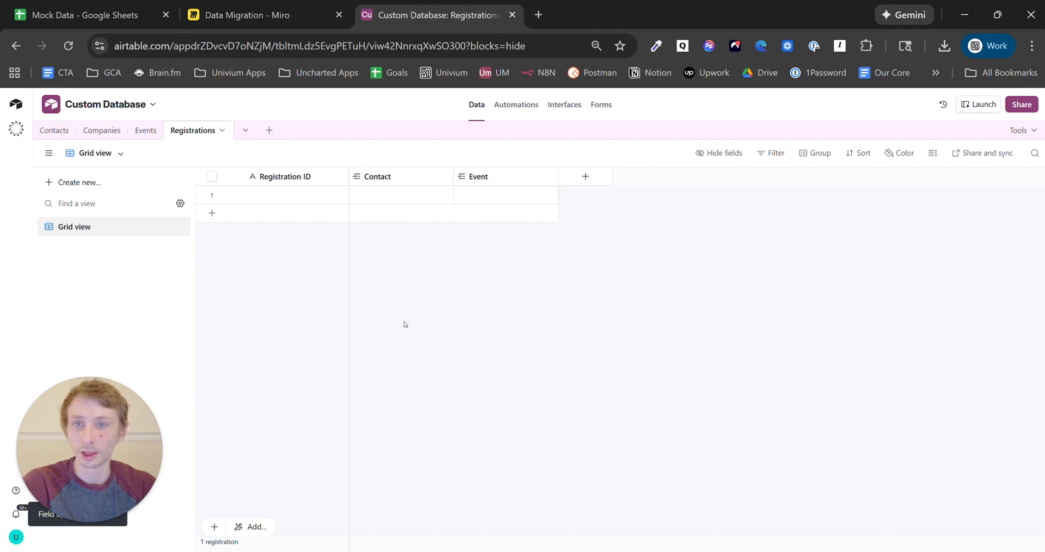
pyautogui.click(245, 14)
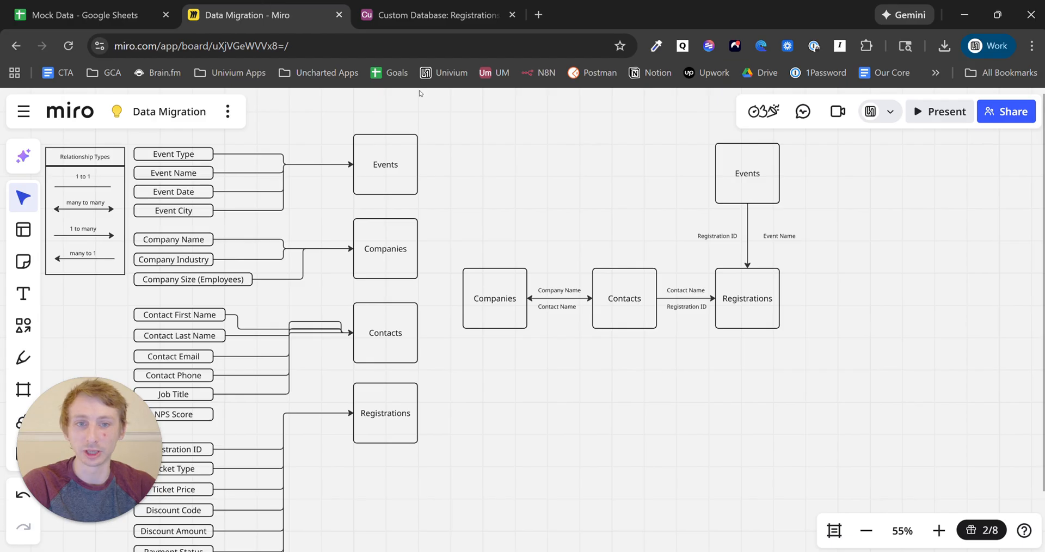
# - Reroute the Company Size connector into the Companies box
pyautogui.moveTo(618, 419); pyautogui.dragTo(797, 413)
pyautogui.press('v')
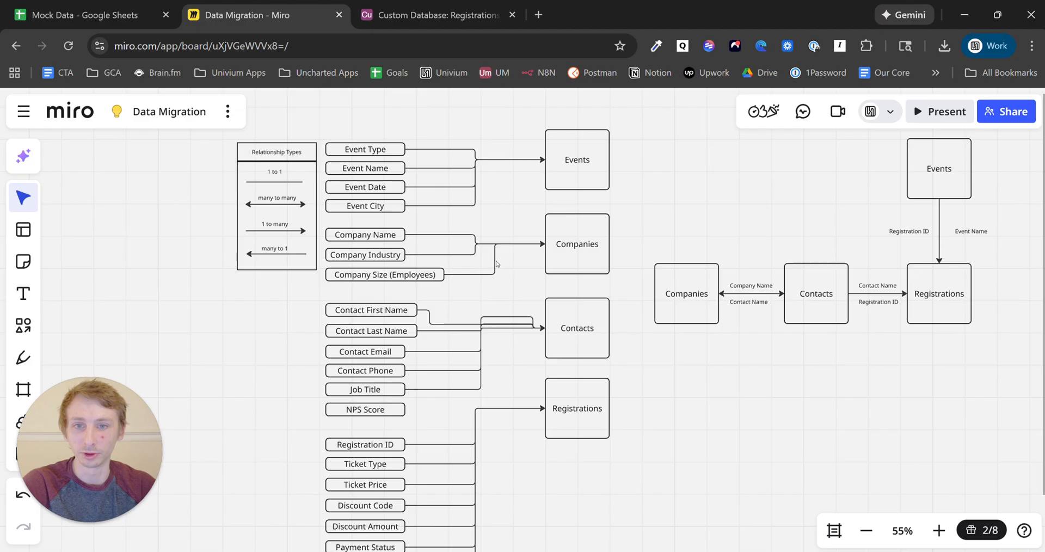
pyautogui.click(495, 262)
pyautogui.moveTo(494, 259); pyautogui.dragTo(480, 261)
pyautogui.click(467, 255)
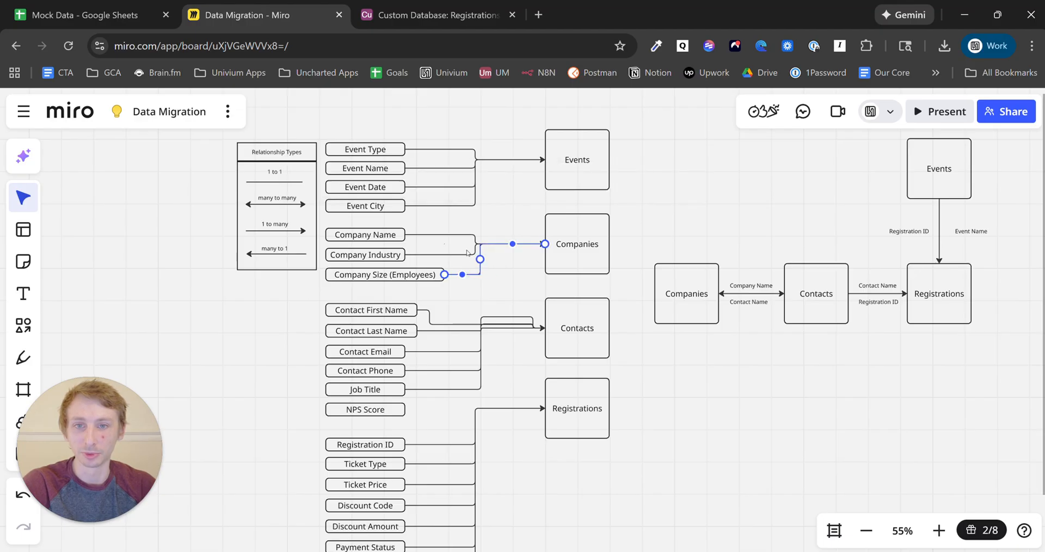
pyautogui.click(508, 302)
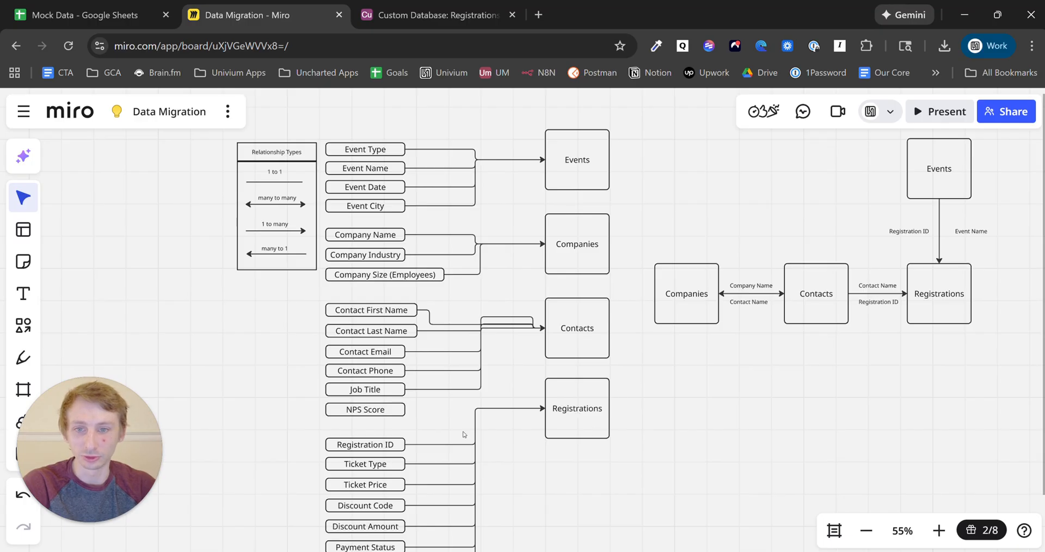
# - Draw a connector from the NPS Score shape into the Contacts box
pyautogui.click(394, 412)
pyautogui.click(436, 407)
pyautogui.click(400, 410)
pyautogui.click(427, 408)
pyautogui.scroll(3, 429, 408)
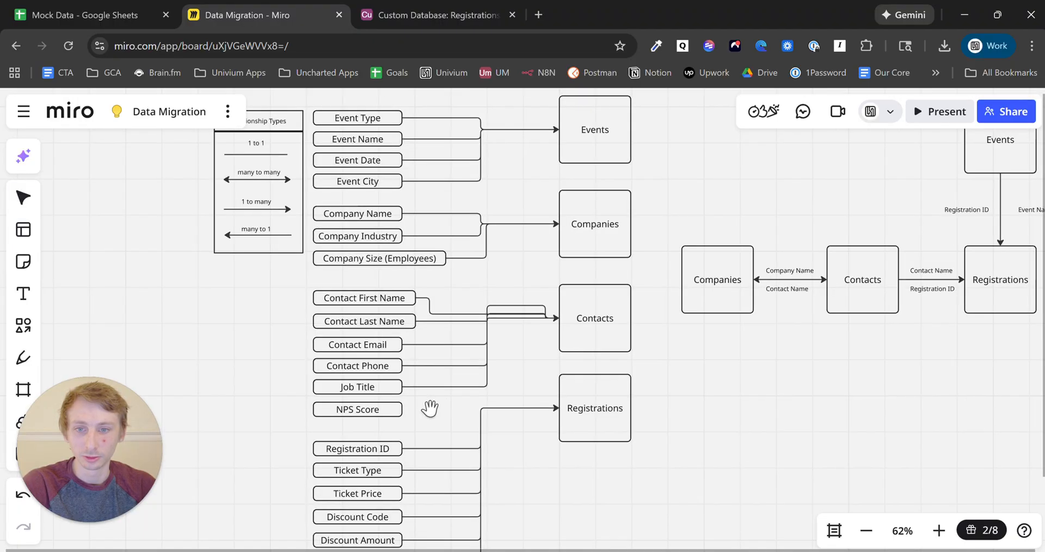
pyautogui.click(381, 414)
pyautogui.moveTo(407, 409); pyautogui.dragTo(593, 298)
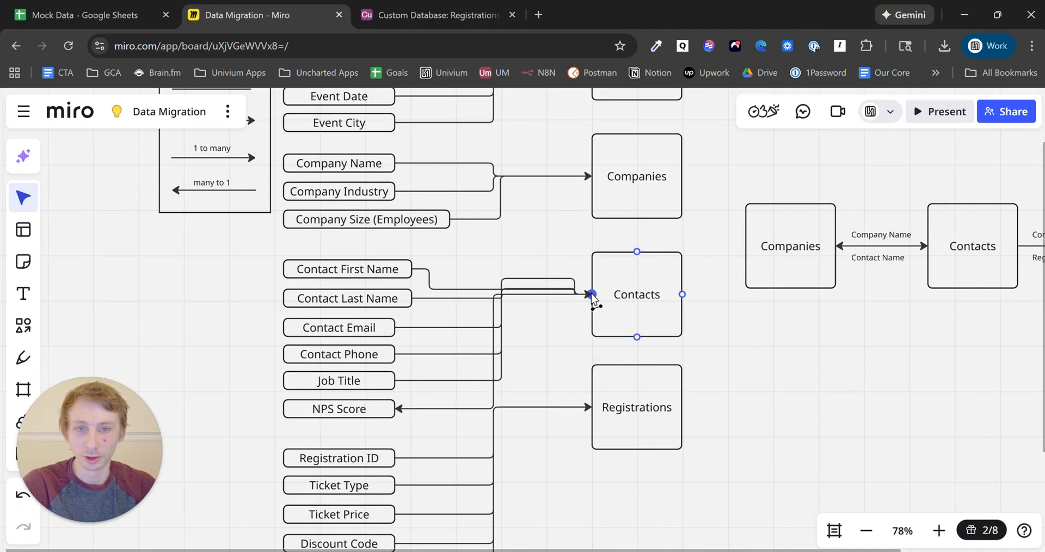
# - Move the Registrations box lower and merge its connectors into one shared route
pyautogui.click(524, 409)
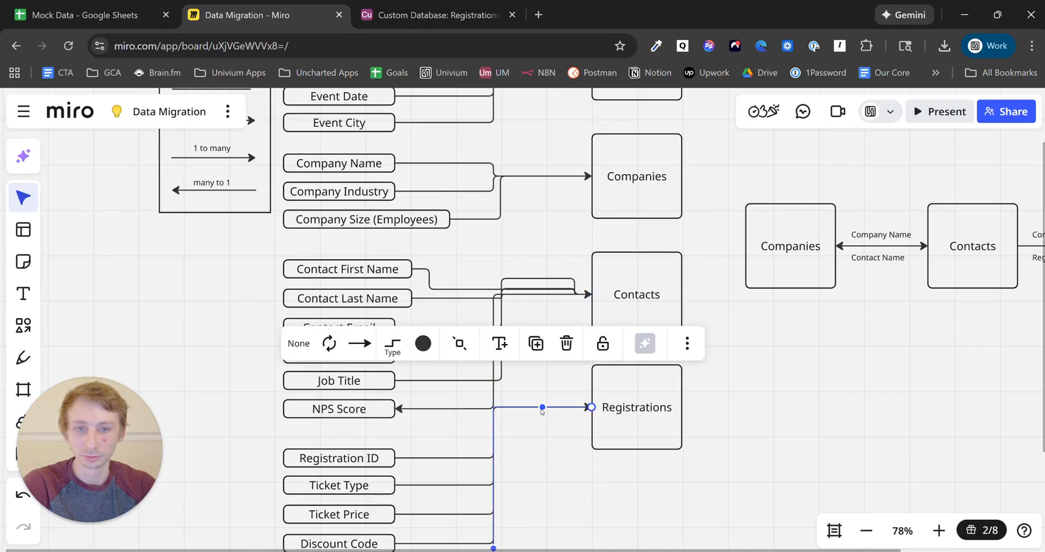
pyautogui.moveTo(542, 411); pyautogui.dragTo(560, 420)
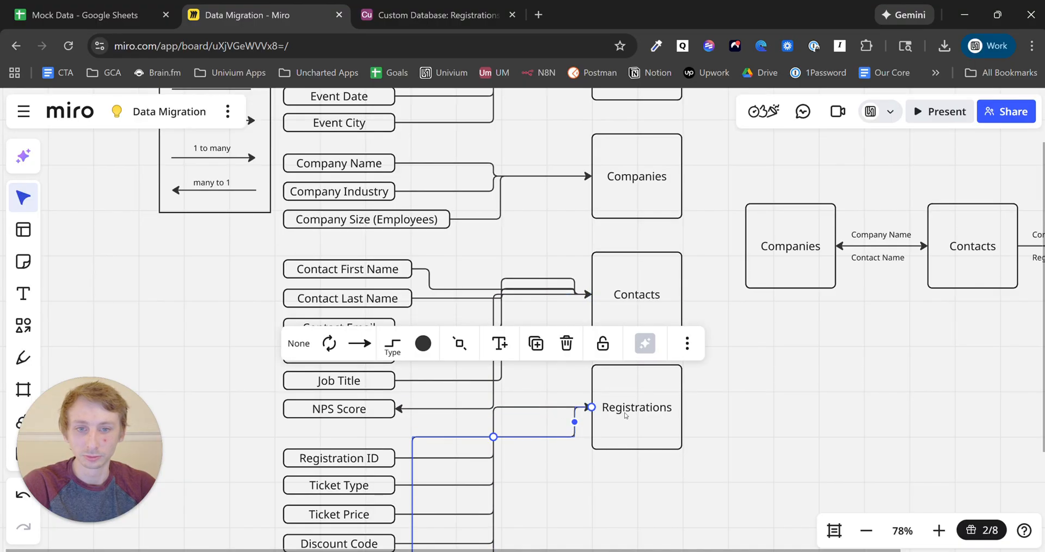
pyautogui.moveTo(625, 415); pyautogui.dragTo(629, 450)
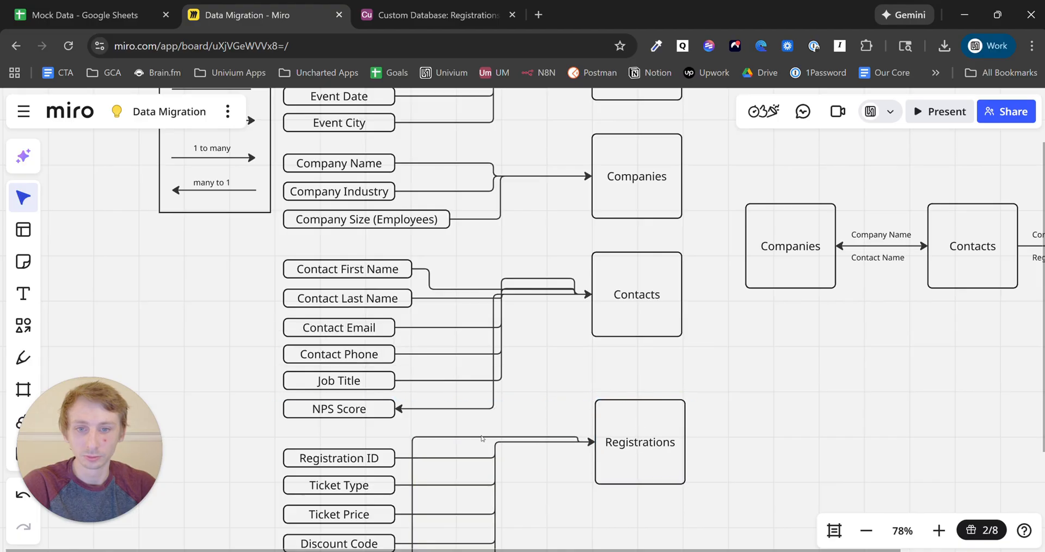
pyautogui.click(482, 437)
pyautogui.moveTo(492, 440); pyautogui.dragTo(511, 444)
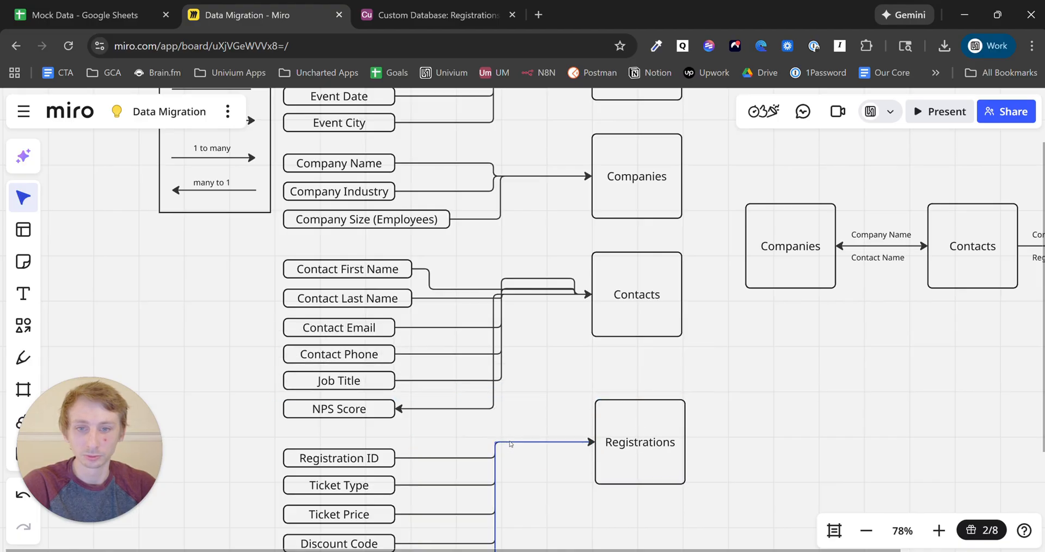
# - Delete the stray connector below the diagram
pyautogui.scroll(-5, 513, 422)
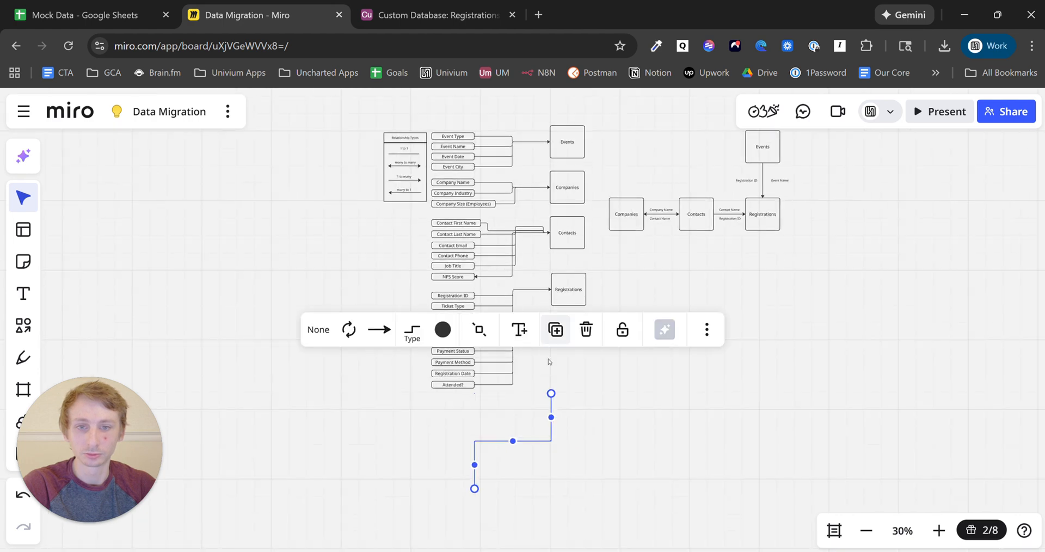
pyautogui.scroll(-1, 549, 438)
pyautogui.click(547, 439)
pyautogui.press('Delete')
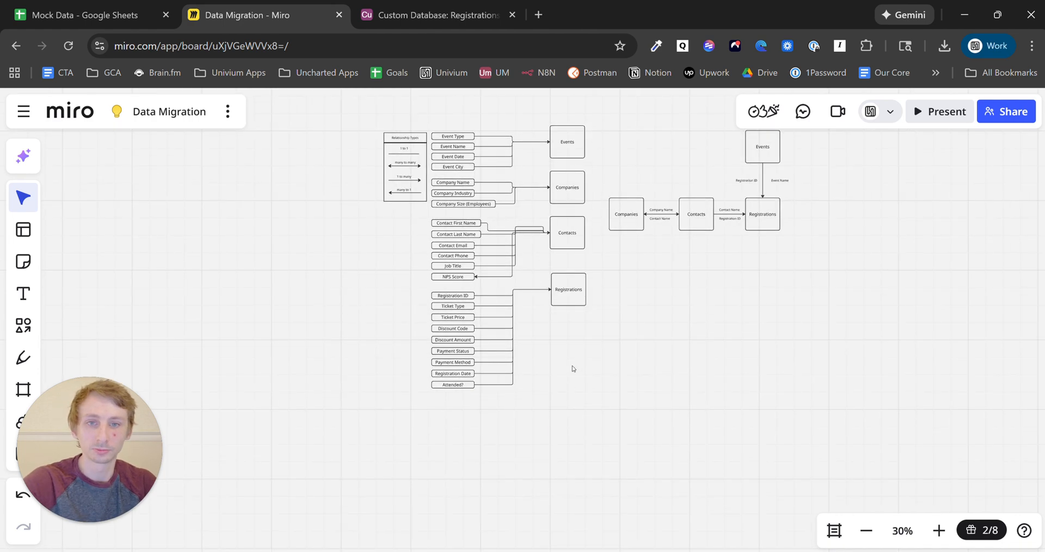
pyautogui.scroll(3, 600, 298)
pyautogui.scroll(4, 511, 375)
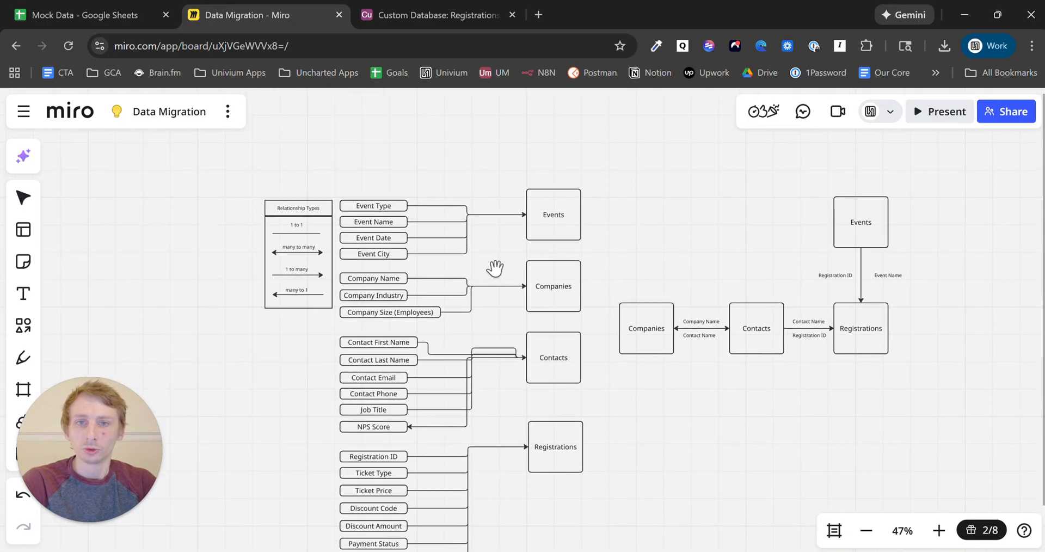
# - Move Event Name above Event Type in the Events list and realign the shapes
pyautogui.scroll(2, 495, 266)
pyautogui.moveTo(488, 245); pyautogui.dragTo(497, 284)
pyautogui.scroll(2, 496, 285)
pyautogui.press('v')
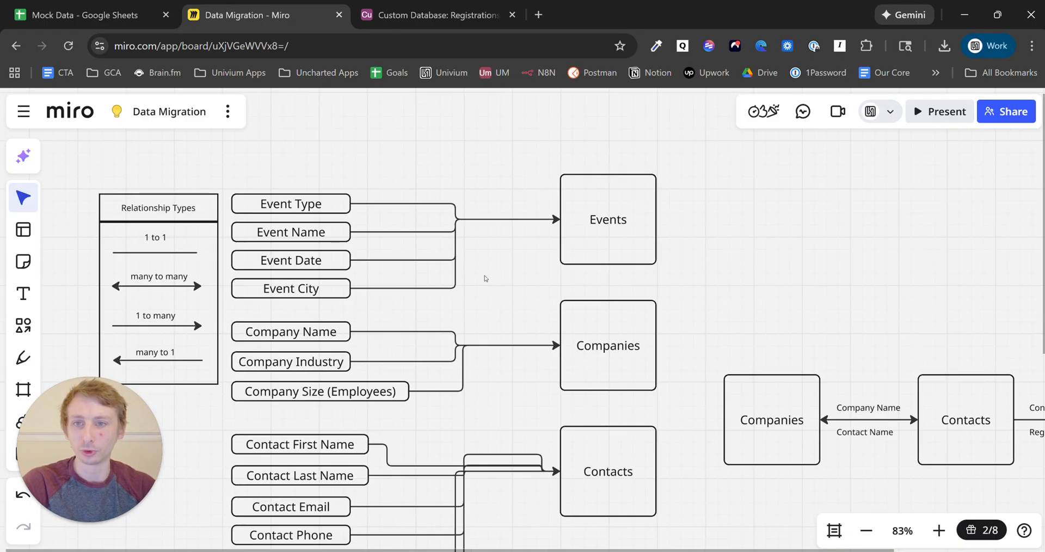
pyautogui.click(302, 234)
pyautogui.moveTo(322, 232); pyautogui.dragTo(334, 169)
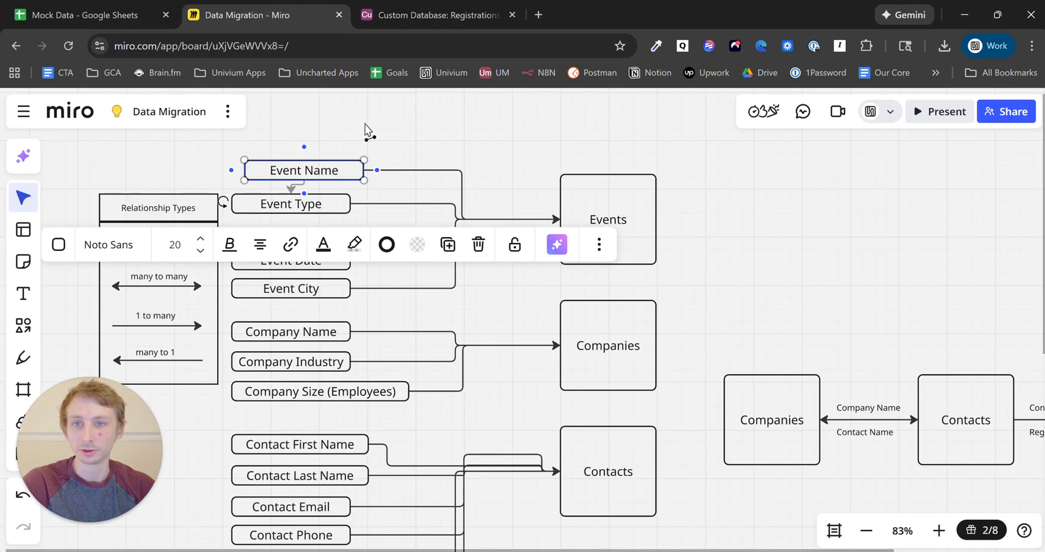
pyautogui.press('Escape')
pyautogui.moveTo(332, 205); pyautogui.dragTo(327, 231)
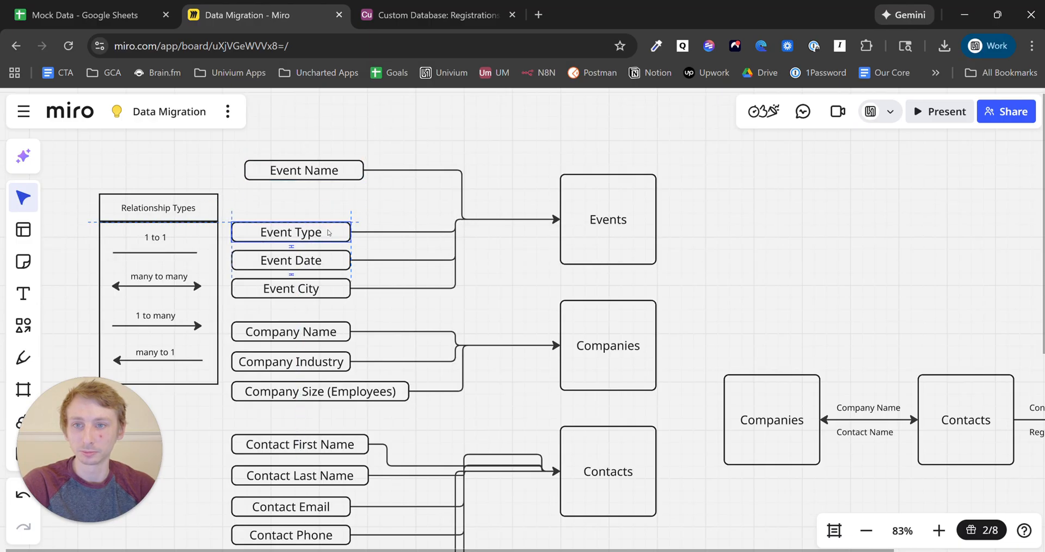
pyautogui.moveTo(317, 178); pyautogui.dragTo(304, 213)
pyautogui.press('Escape')
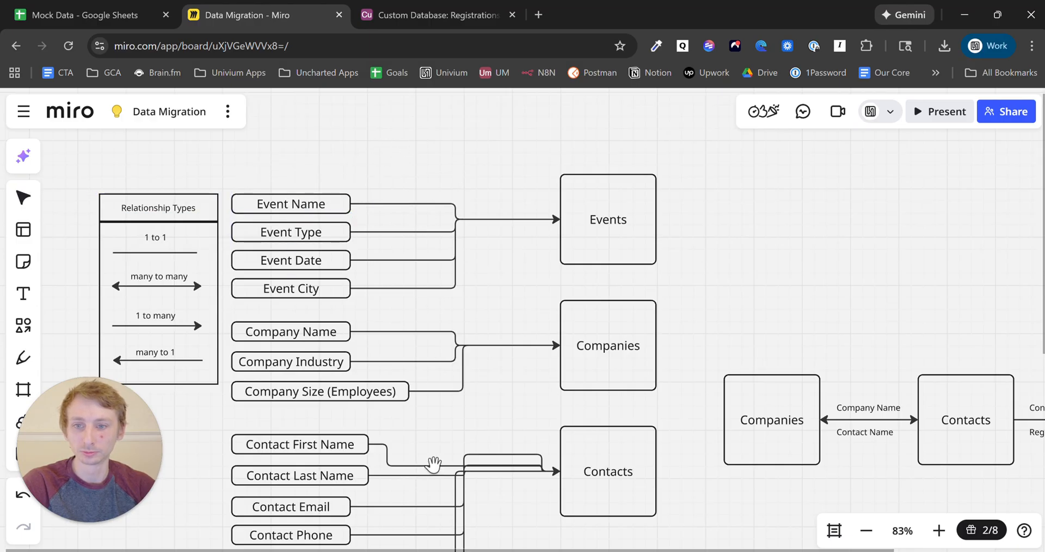
# - Delete the short connector between Event Date and Event City, then return to Airtable
pyautogui.moveTo(431, 464); pyautogui.dragTo(479, 413)
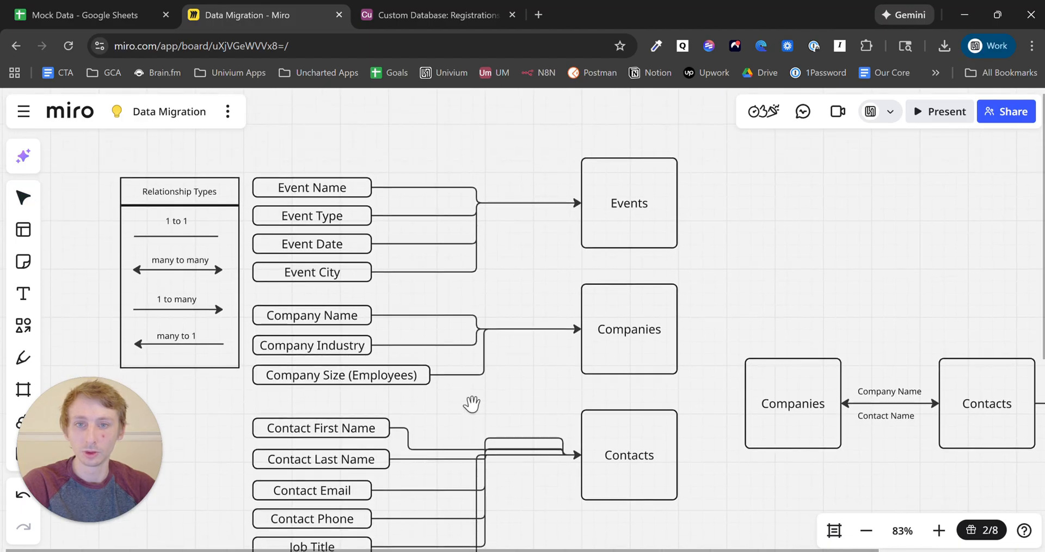
pyautogui.press('v')
pyautogui.click(311, 217)
pyautogui.moveTo(312, 235); pyautogui.dragTo(318, 276)
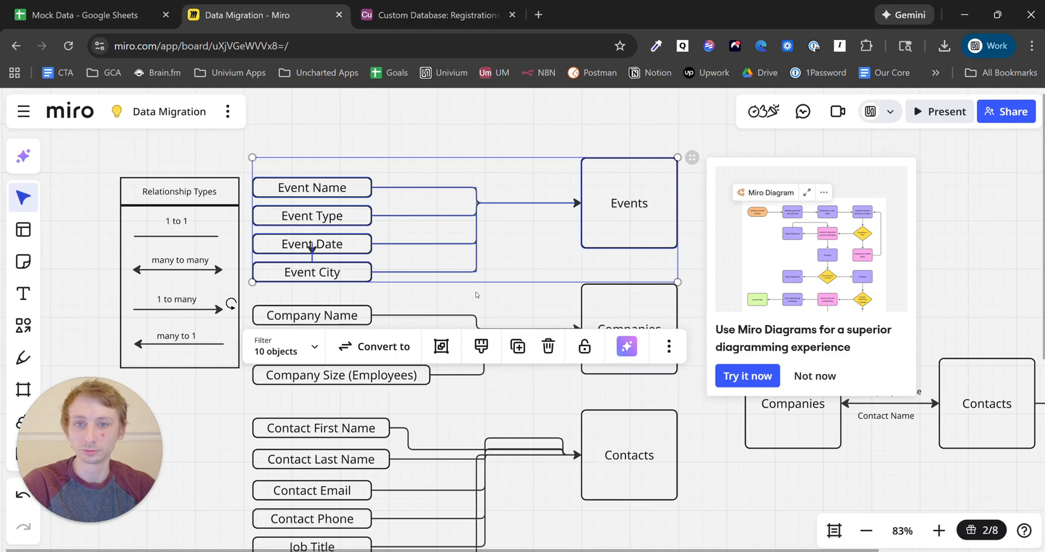
pyautogui.click(475, 294)
pyautogui.click(312, 257)
pyautogui.press('Delete')
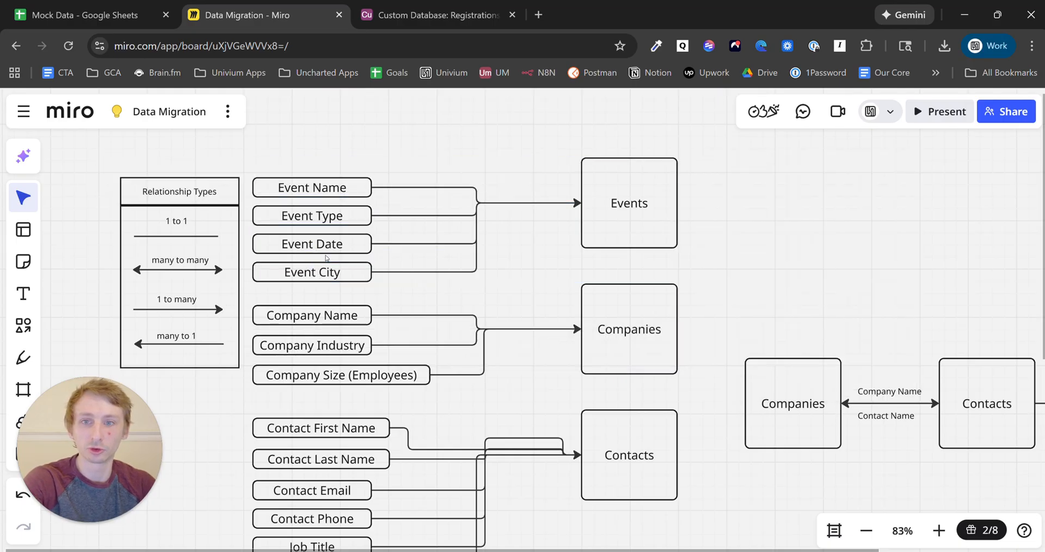
pyautogui.click(426, 7)
# - Add a single line text field named Event Type to Registrations
pyautogui.click(585, 180)
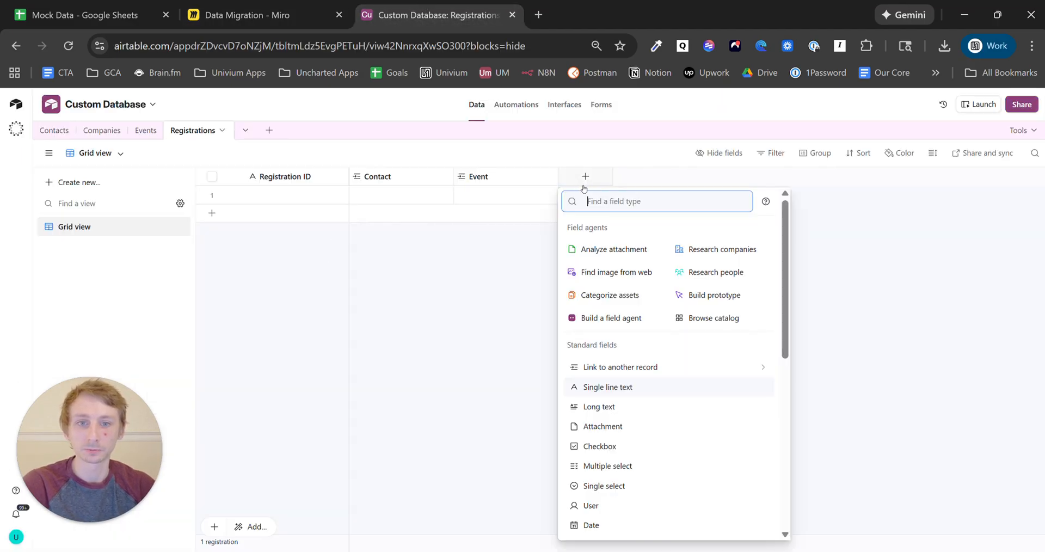
pyautogui.click(662, 388)
pyautogui.write('Event')
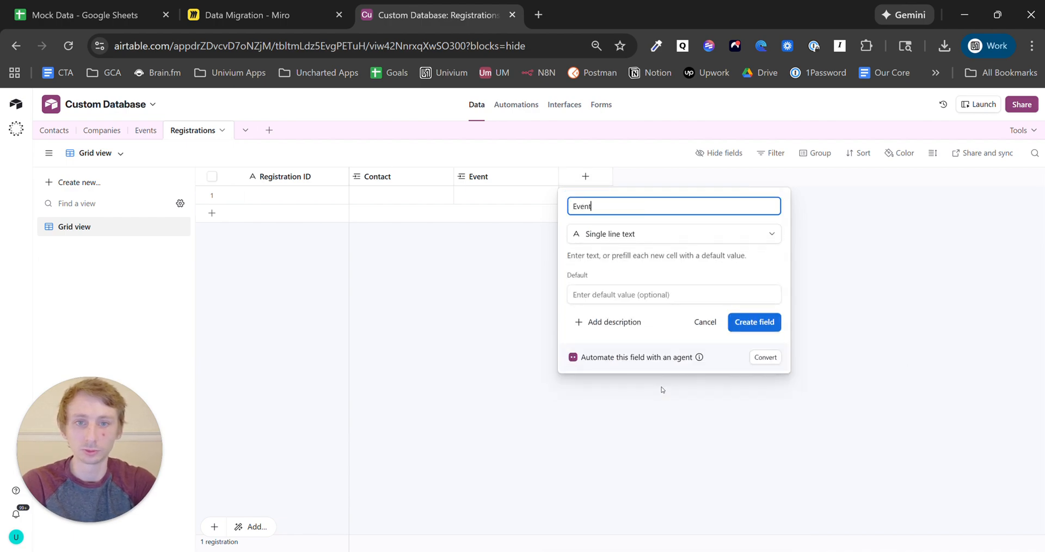
pyautogui.write(' Type')
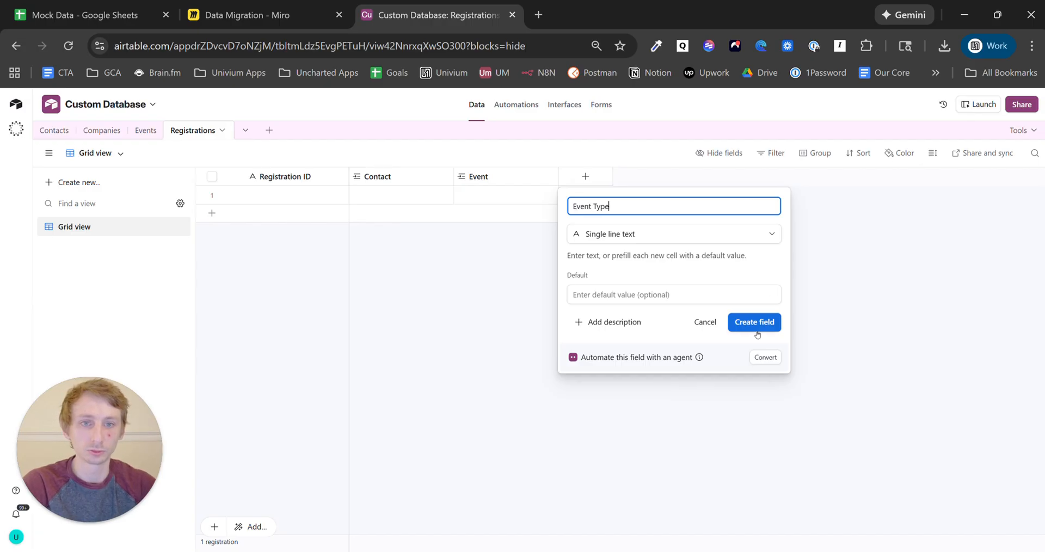
pyautogui.click(757, 331)
# - Add a single line text field named Event City
pyautogui.click(690, 176)
pyautogui.write('E')
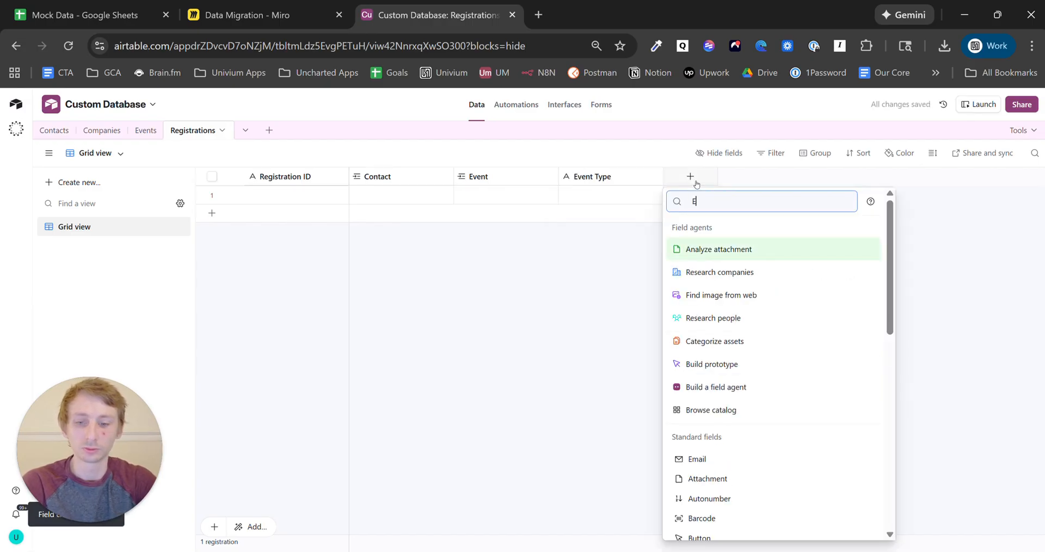
pyautogui.write('ven')
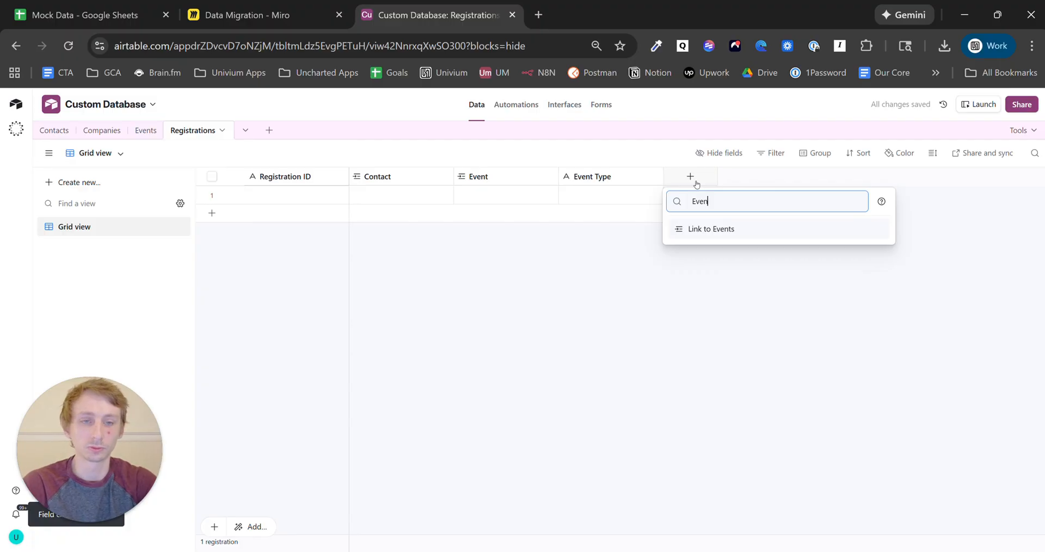
pyautogui.press('BackSpace')
pyautogui.press('BackSpace')
pyautogui.press('BackSpace')
pyautogui.press('BackSpace')
pyautogui.write('single')
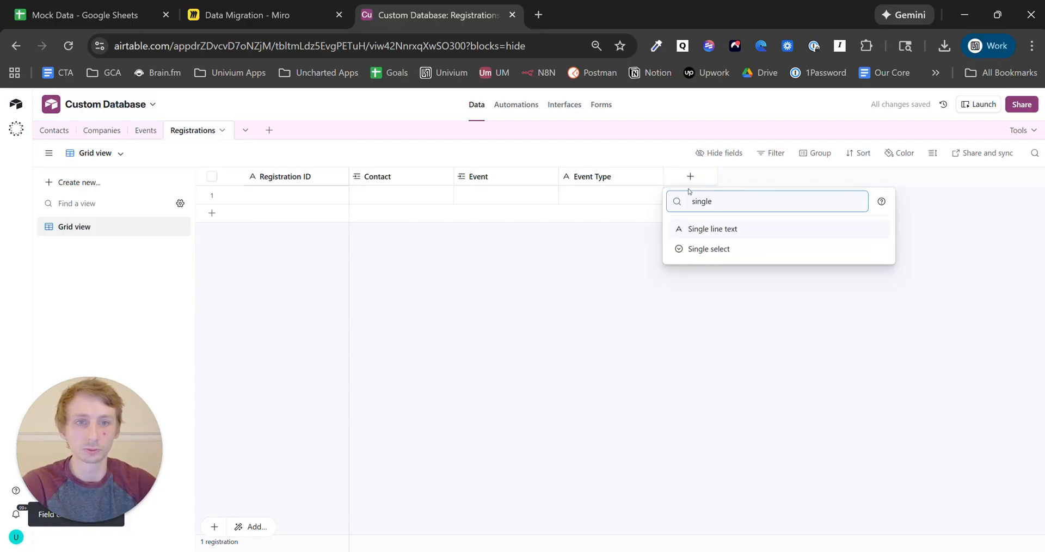
pyautogui.click(713, 229)
pyautogui.write('E')
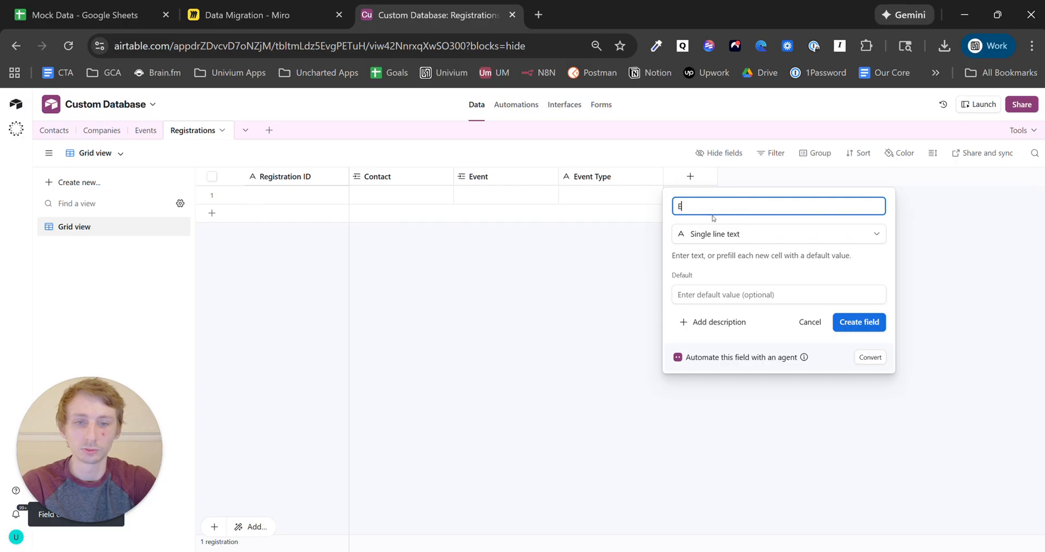
pyautogui.write('vent ')
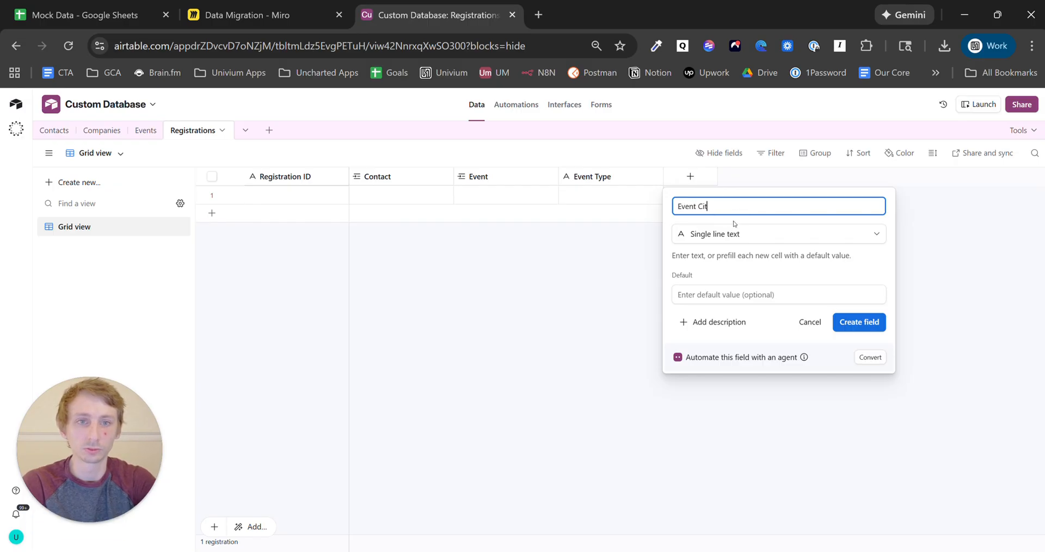
pyautogui.write('City')
pyautogui.click(860, 322)
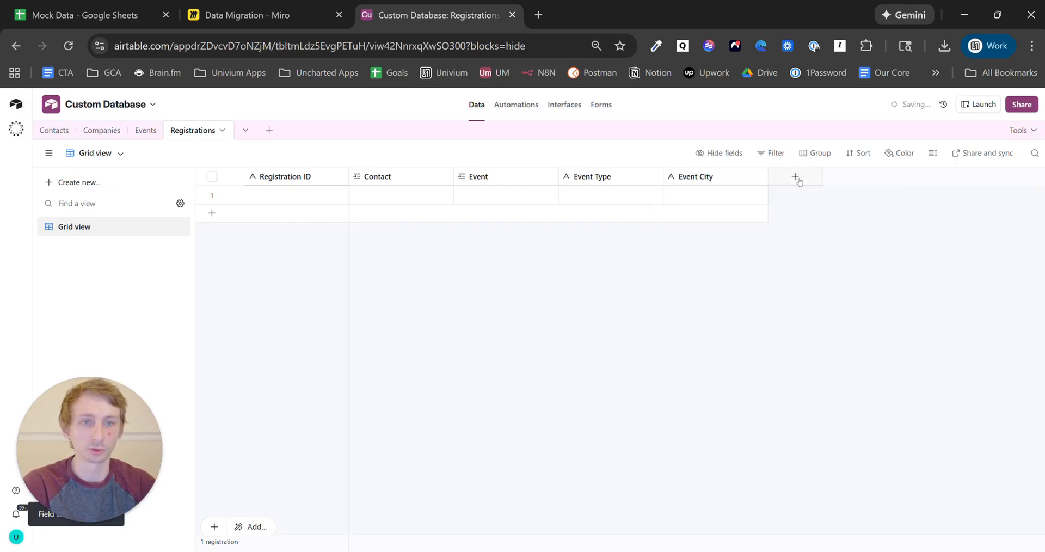
# - Add a date field named Event Date
pyautogui.click(796, 177)
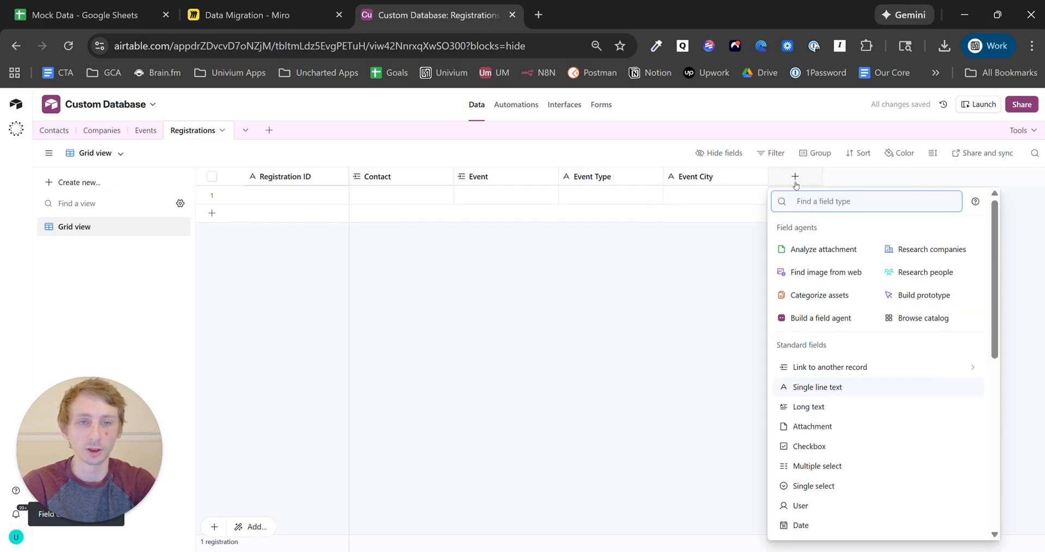
pyautogui.write('date')
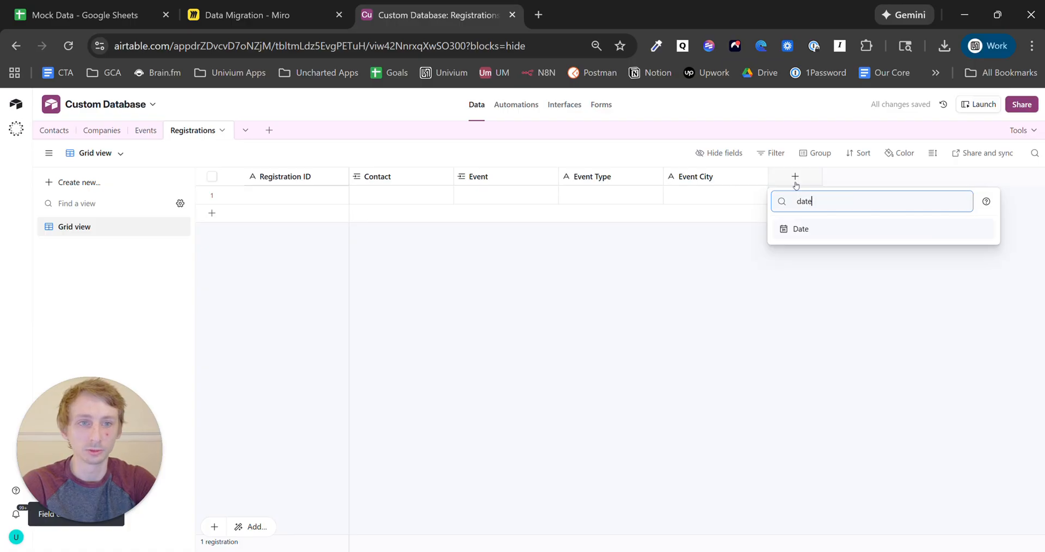
pyautogui.click(865, 229)
pyautogui.write('Event Date')
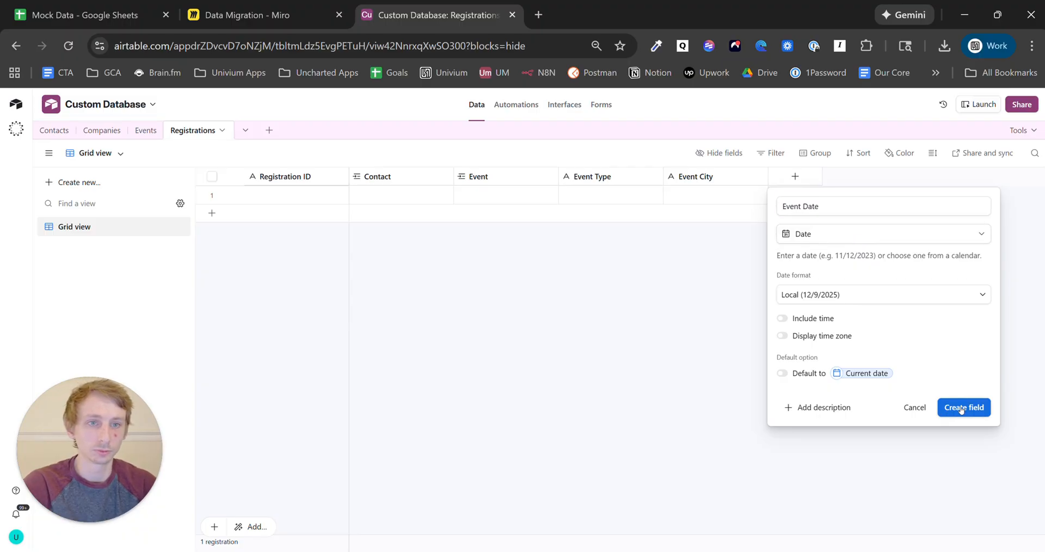
pyautogui.click(939, 408)
pyautogui.click(653, 196)
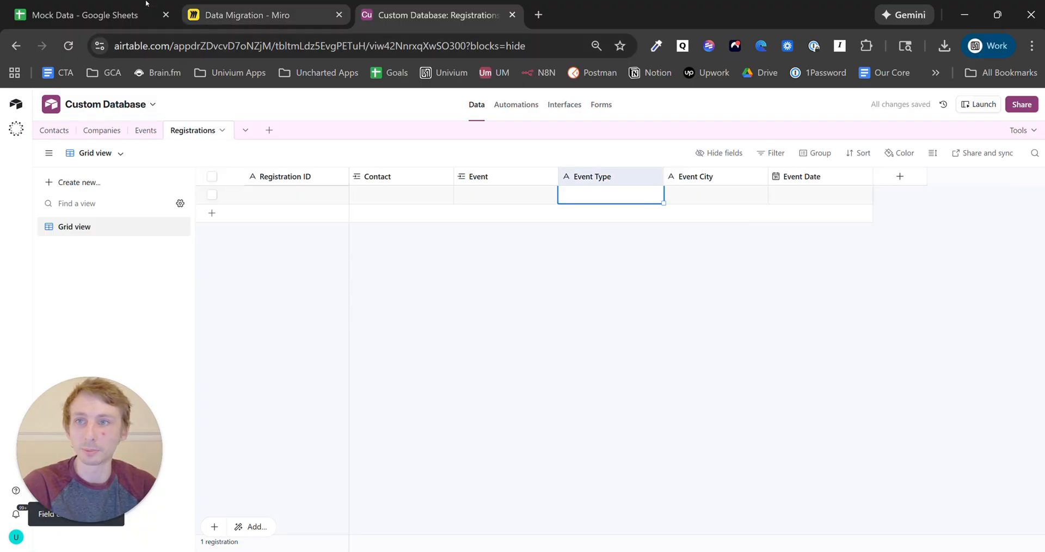
pyautogui.click(97, 5)
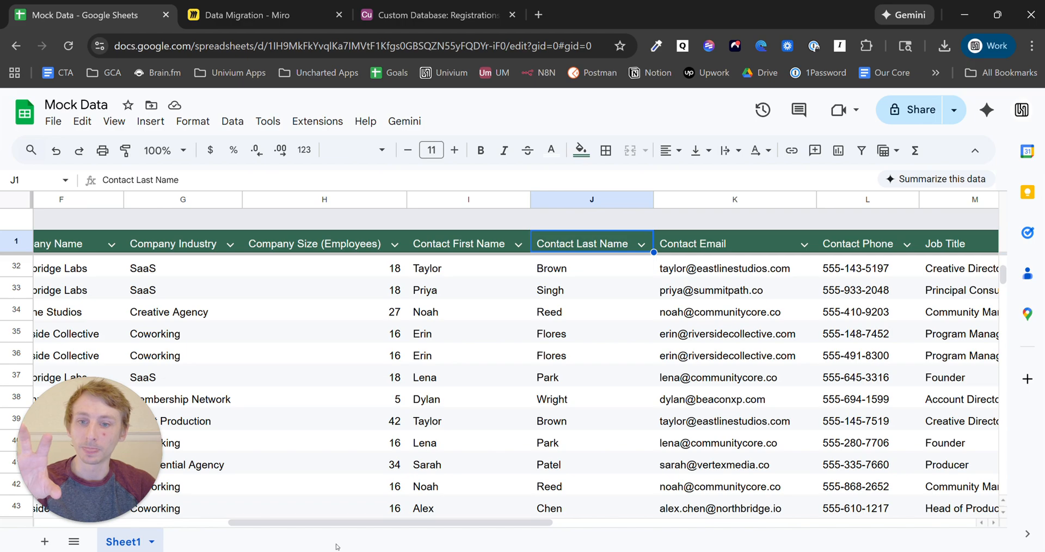
# - Scroll the Mock Data sheet fully left to show Registration ID and the event columns
pyautogui.moveTo(365, 524); pyautogui.dragTo(172, 509)
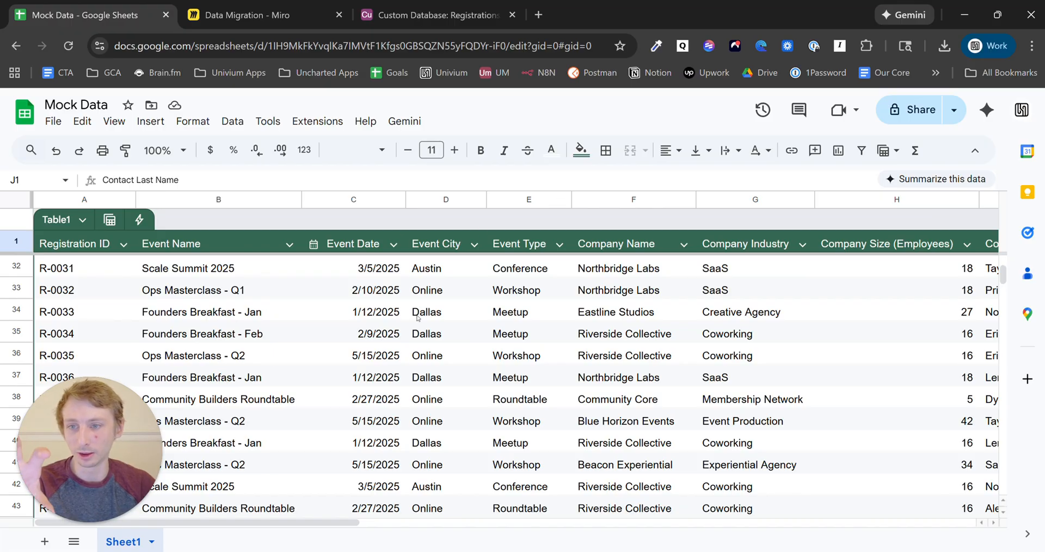
# - Search for Google Sheets in a new tab and start a blank spreadsheet
pyautogui.click(539, 21)
pyautogui.write('g')
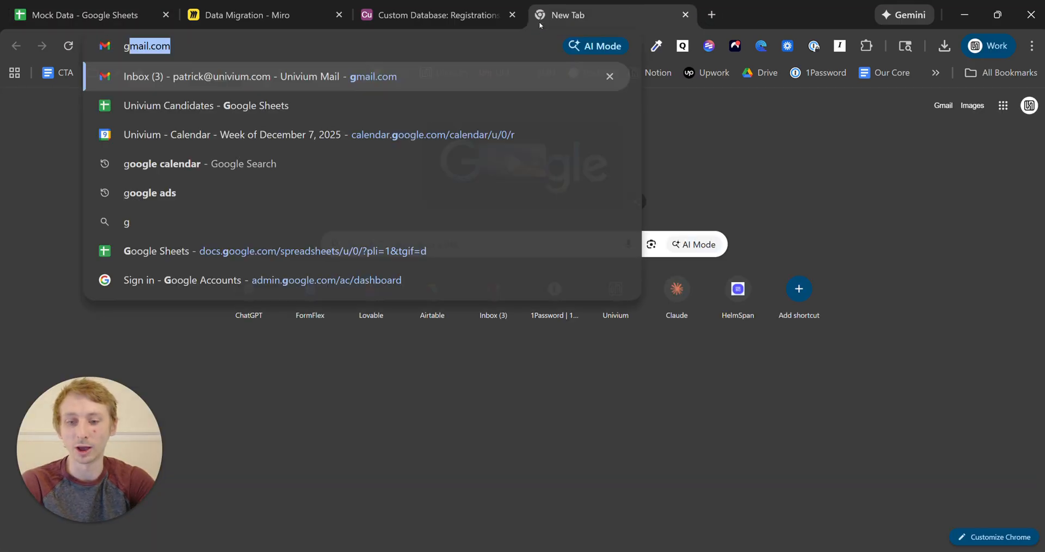
pyautogui.write('oogle sheets')
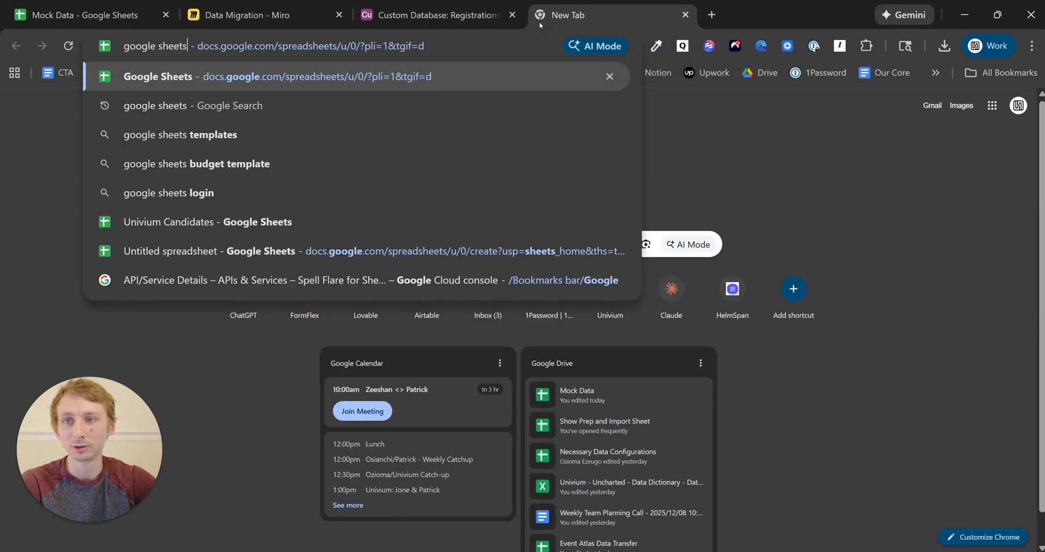
pyautogui.click(378, 110)
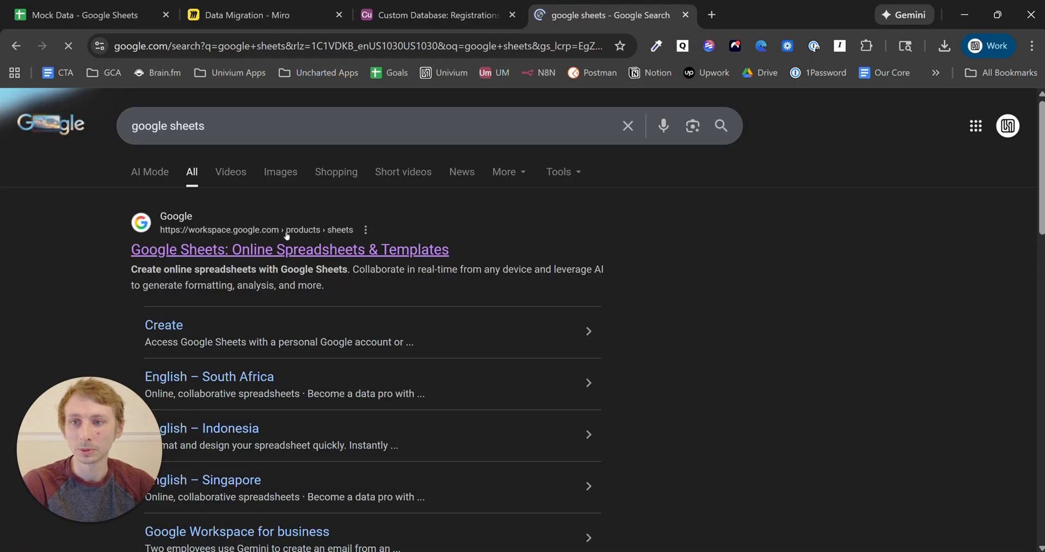
pyautogui.click(287, 249)
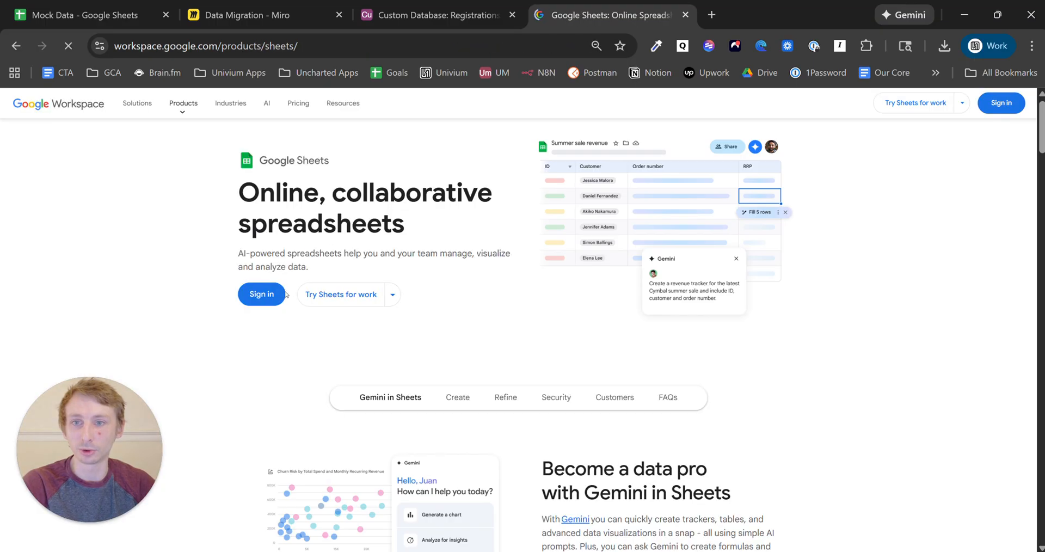
pyautogui.click(267, 294)
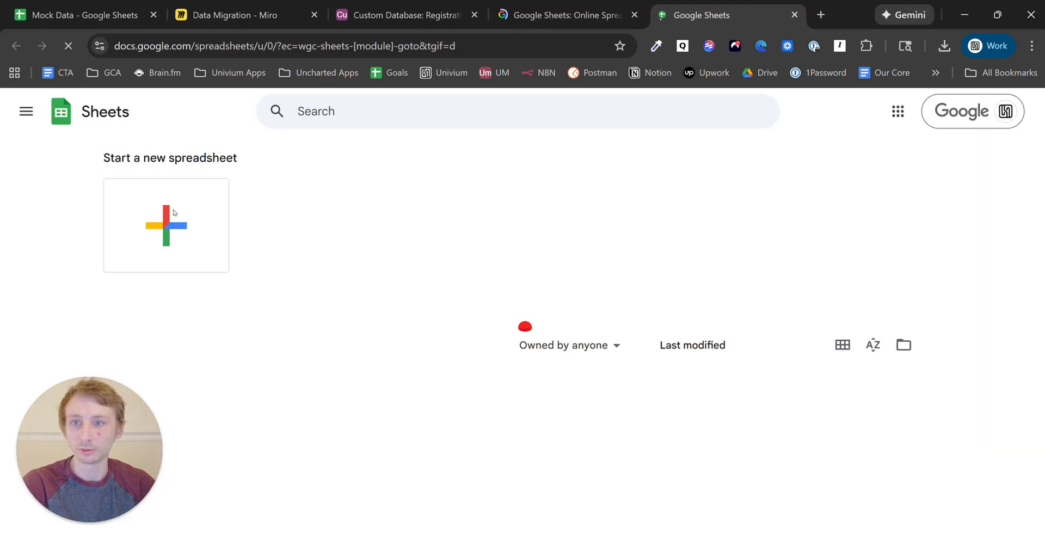
pyautogui.click(190, 240)
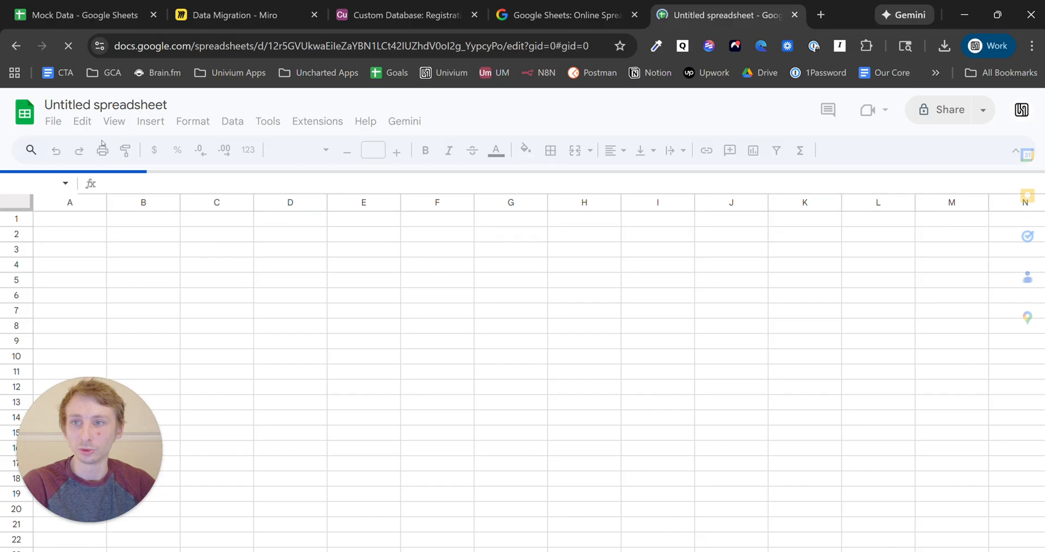
# - Rename the spreadsheet to 'Migration Working File' and clear the stray letter from A1
pyautogui.tripleClick(135, 104)
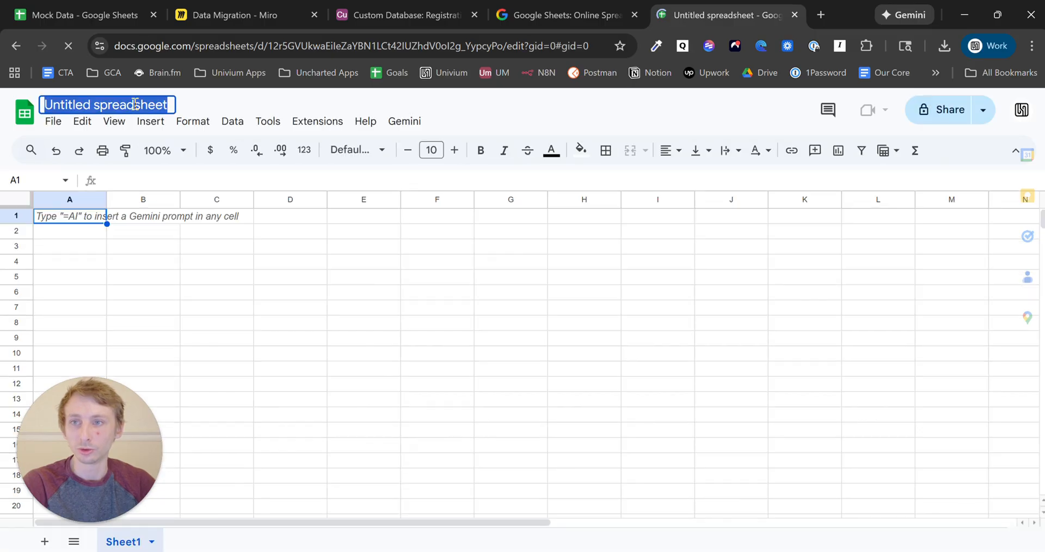
pyautogui.write('W')
pyautogui.click(135, 104)
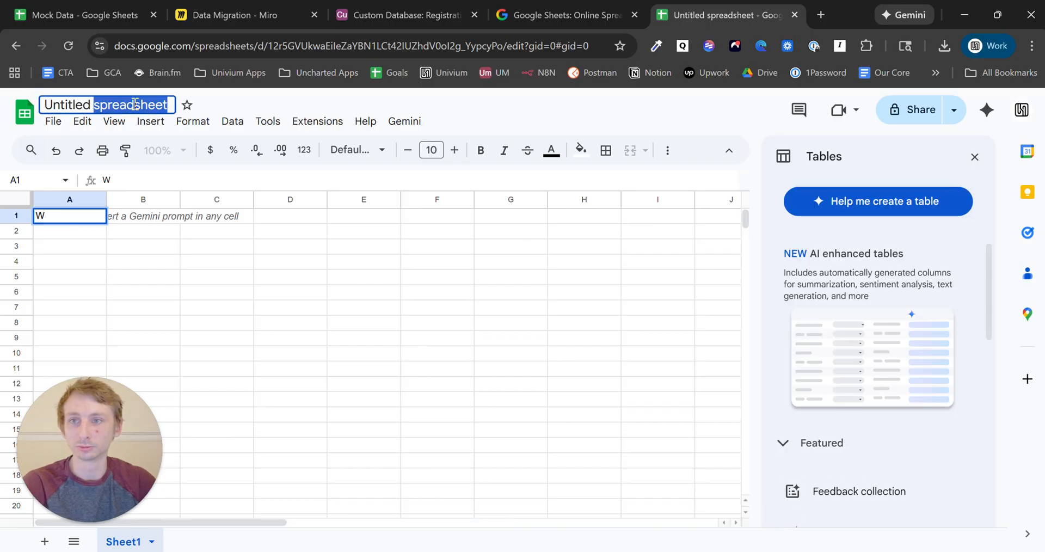
pyautogui.write('Migration ')
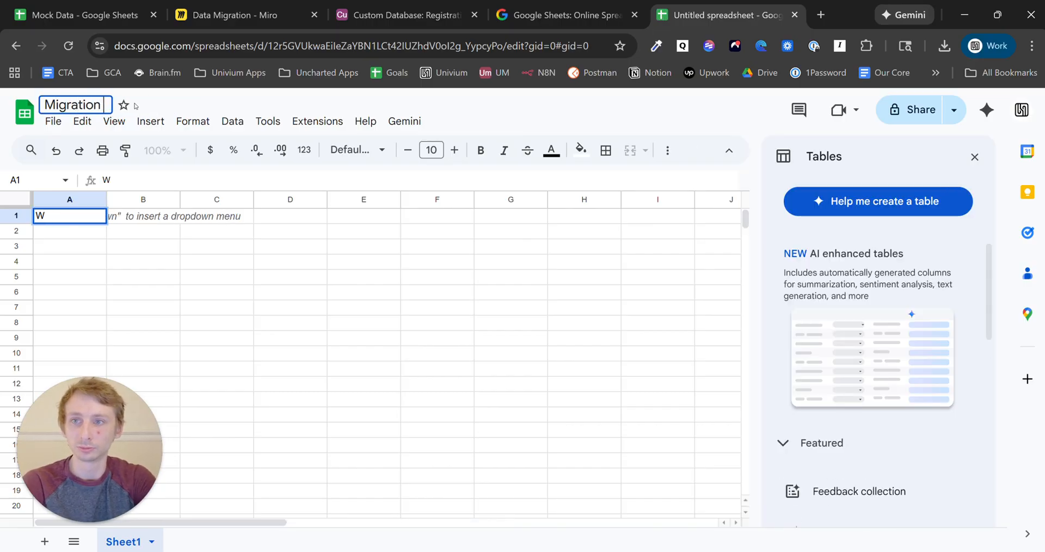
pyautogui.write('Working File')
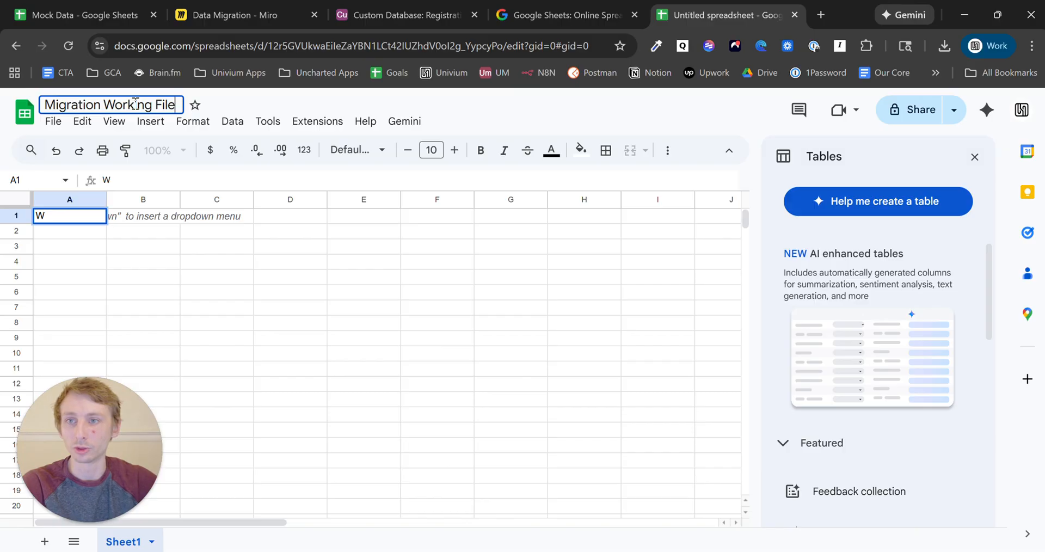
pyautogui.click(186, 263)
pyautogui.click(88, 222)
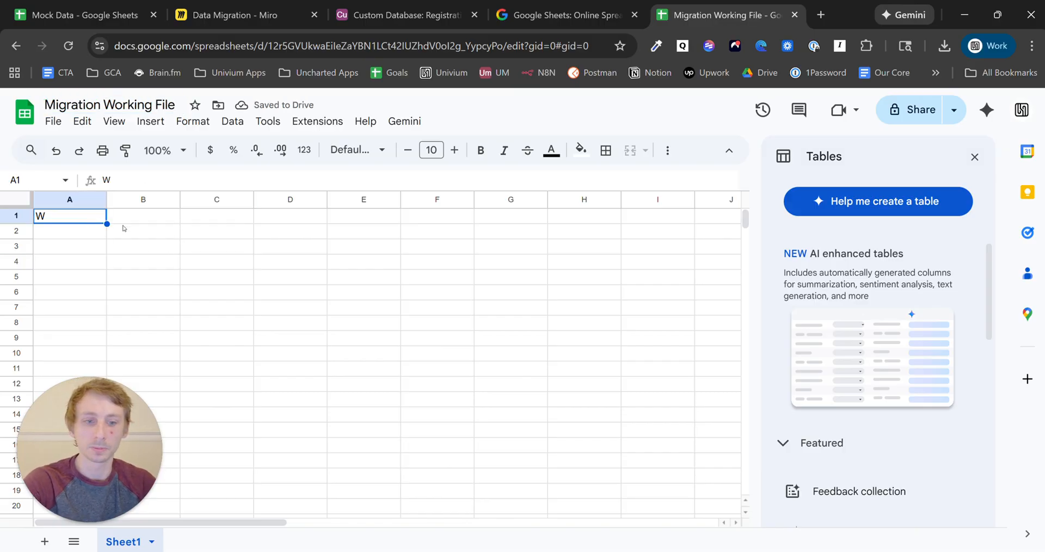
pyautogui.press('Delete')
pyautogui.click(200, 236)
pyautogui.click(73, 4)
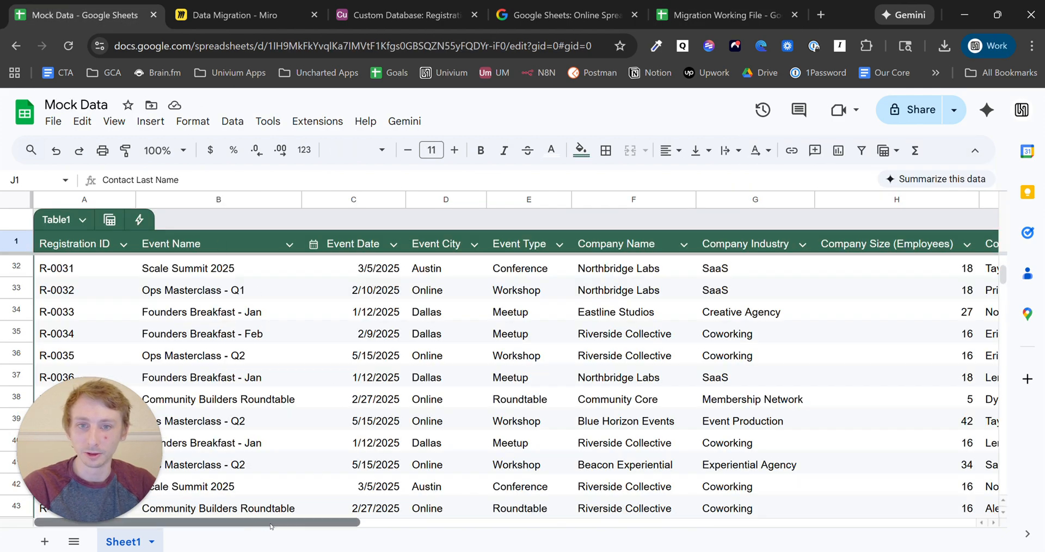
# - Copy the 20 Event Type values from Mock Data into A1 of Migration Working File
pyautogui.moveTo(271, 526); pyautogui.dragTo(298, 526)
pyautogui.moveTo(475, 273); pyautogui.dragTo(448, 382)
pyautogui.hotkey('ctrl', 'c')
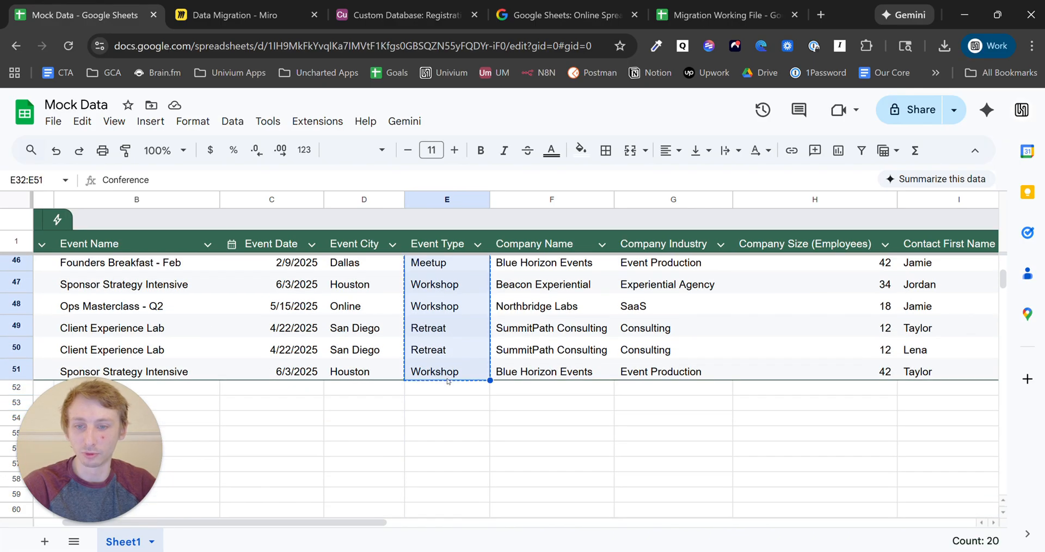
pyautogui.click(678, 8)
pyautogui.click(84, 215)
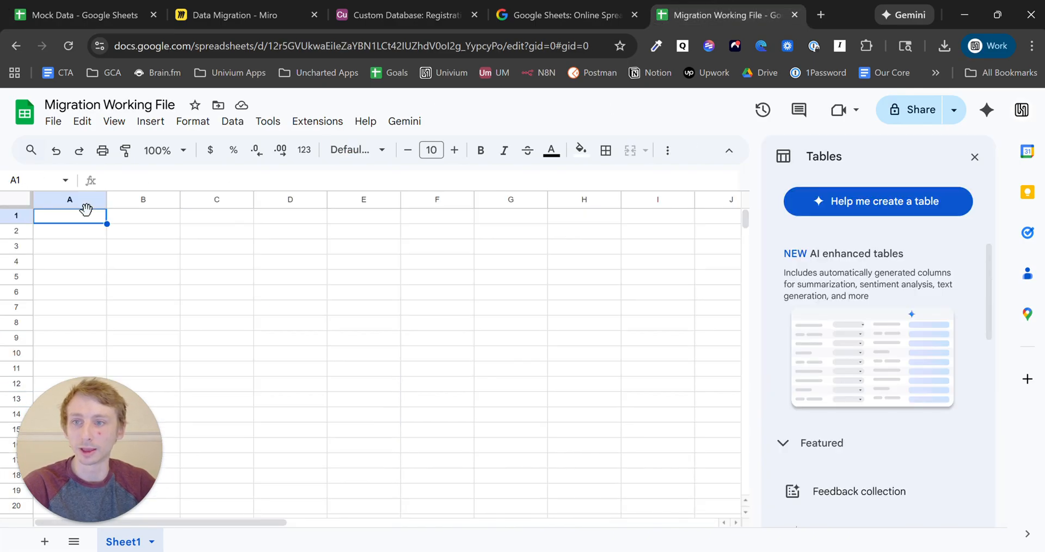
pyautogui.hotkey('ctrl', 'v')
# - Remove duplicates from column A, leaving five unique event types
pyautogui.click(65, 199)
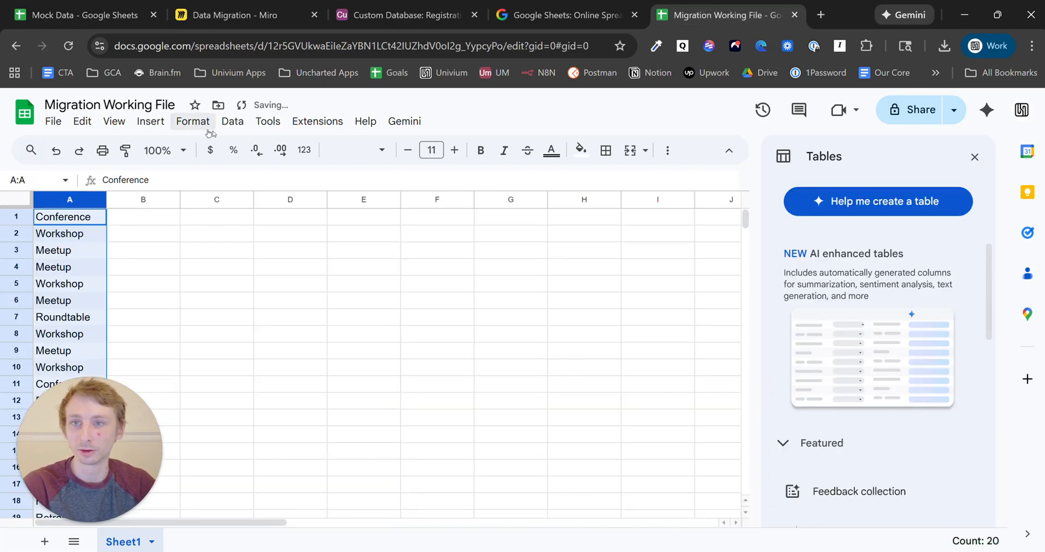
pyautogui.click(235, 124)
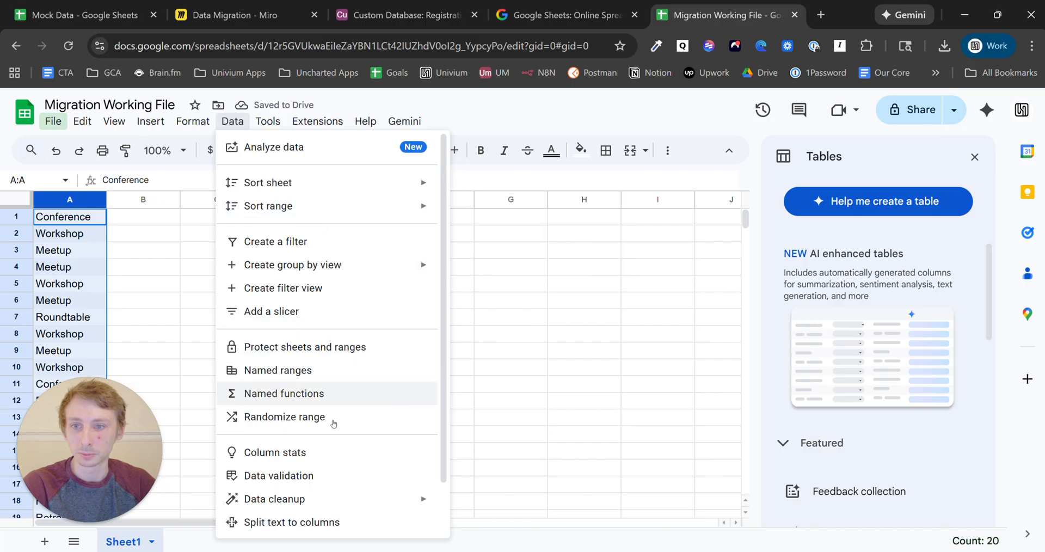
pyautogui.moveTo(362, 497)
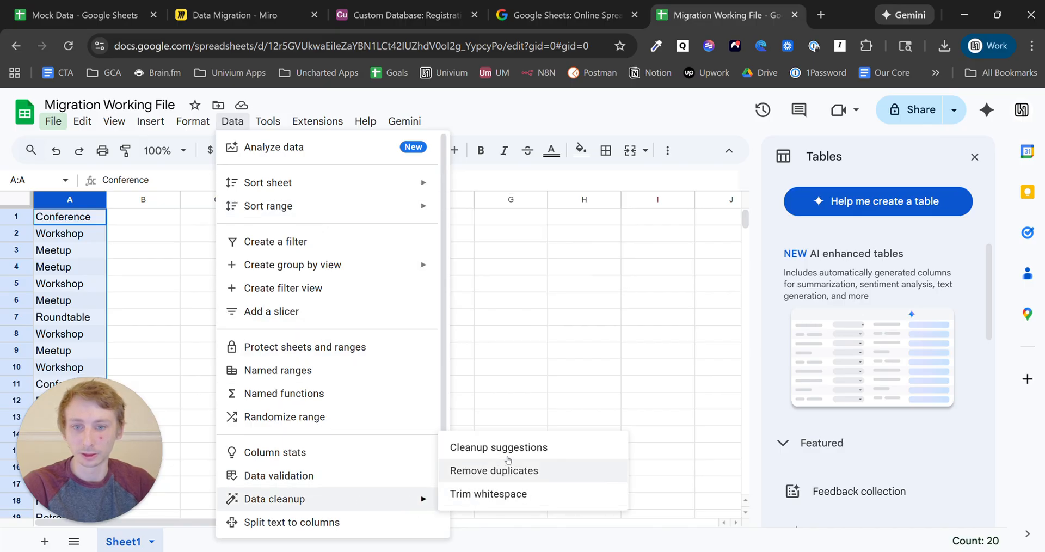
pyautogui.click(515, 472)
pyautogui.click(554, 417)
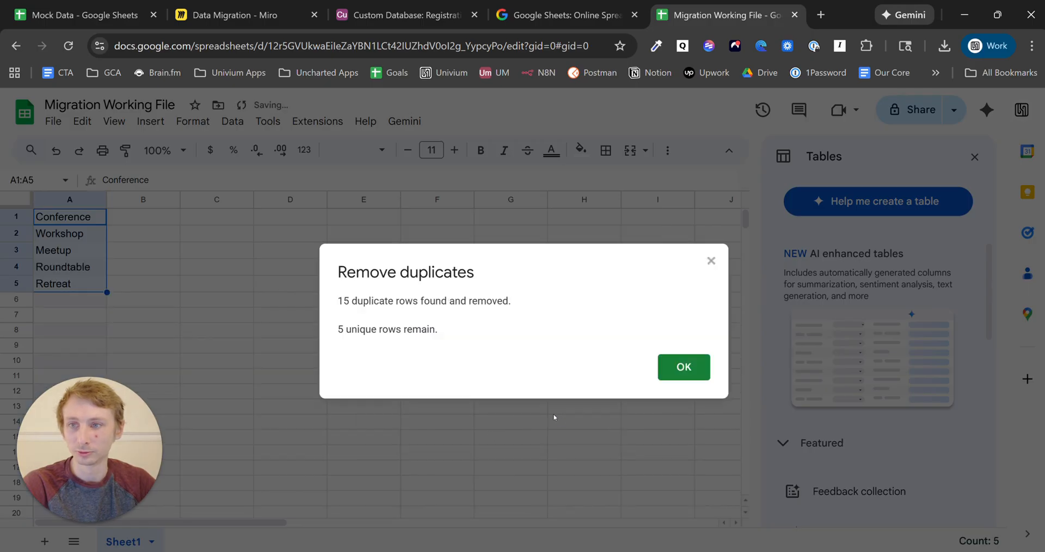
pyautogui.click(681, 374)
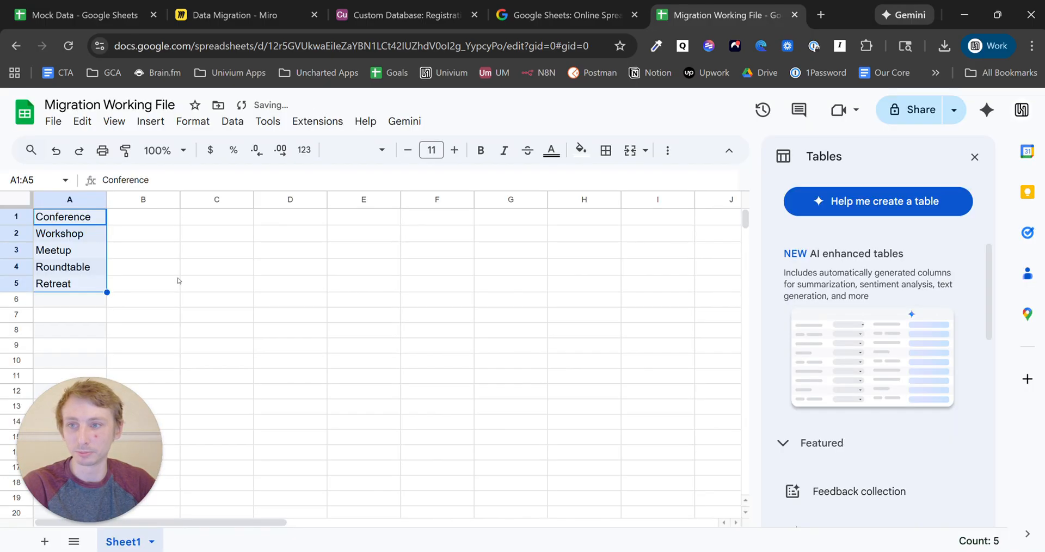
pyautogui.click(405, 14)
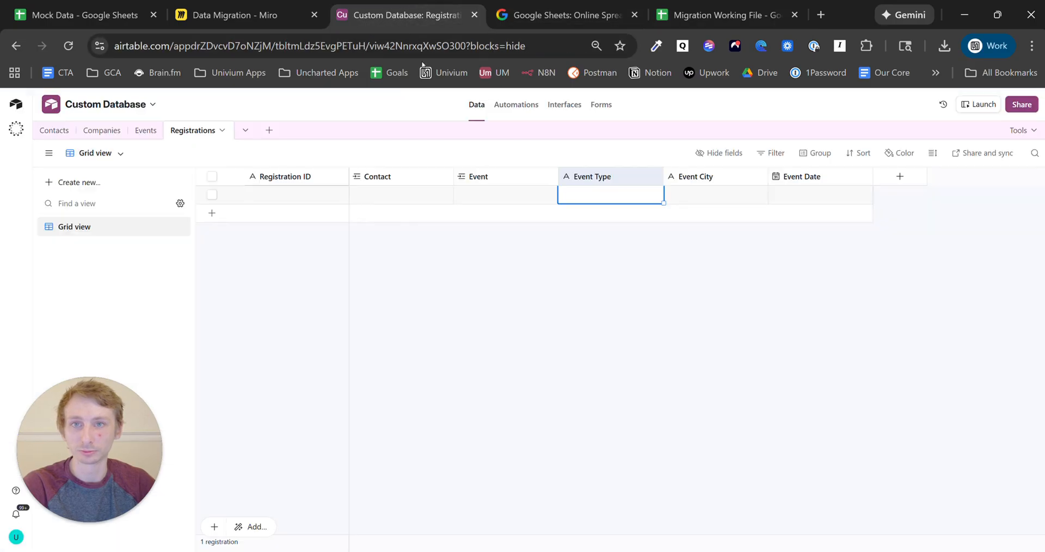
# - Change the Event Type field's type to single select
pyautogui.click(654, 176)
pyautogui.click(644, 201)
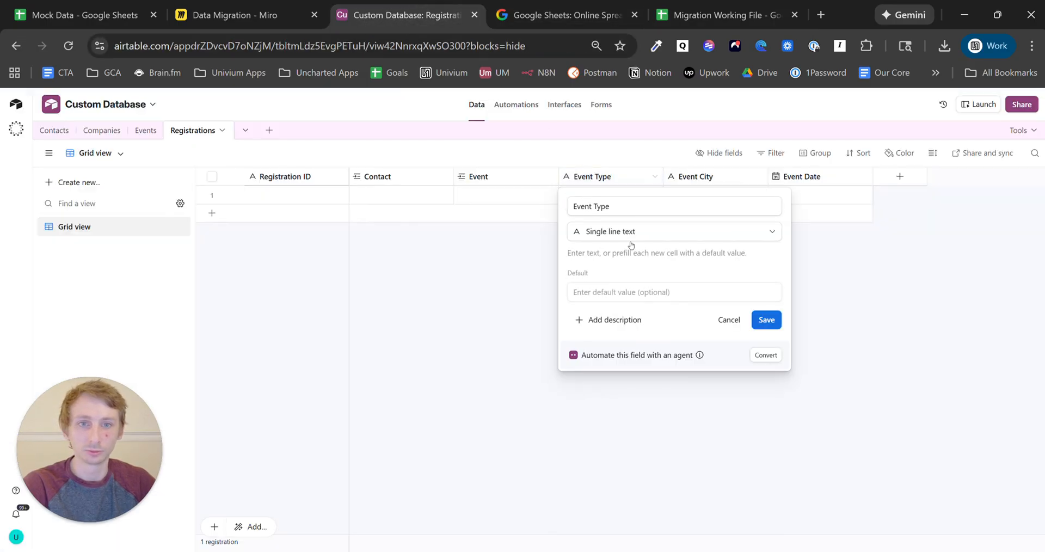
pyautogui.click(638, 233)
pyautogui.write('single')
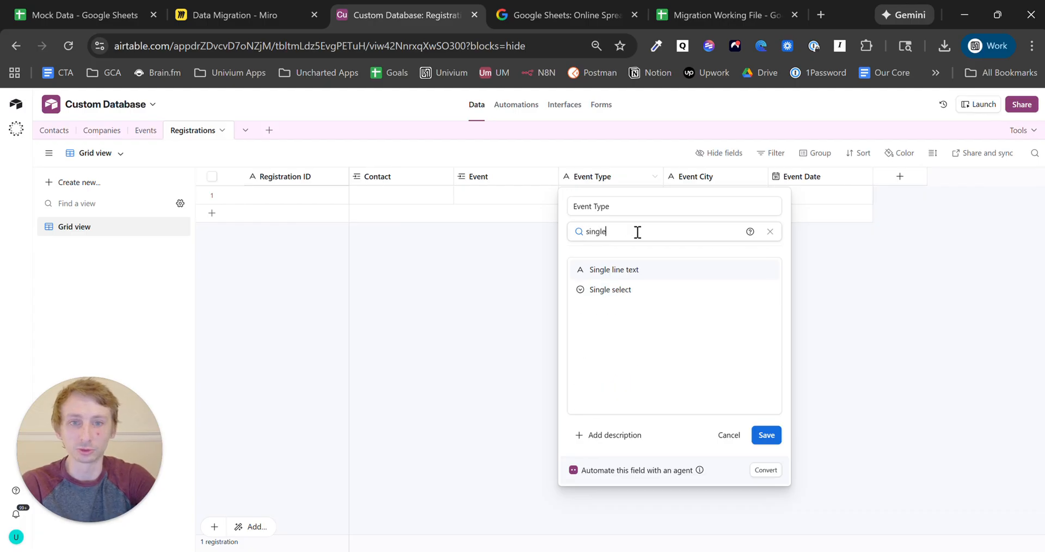
pyautogui.click(644, 290)
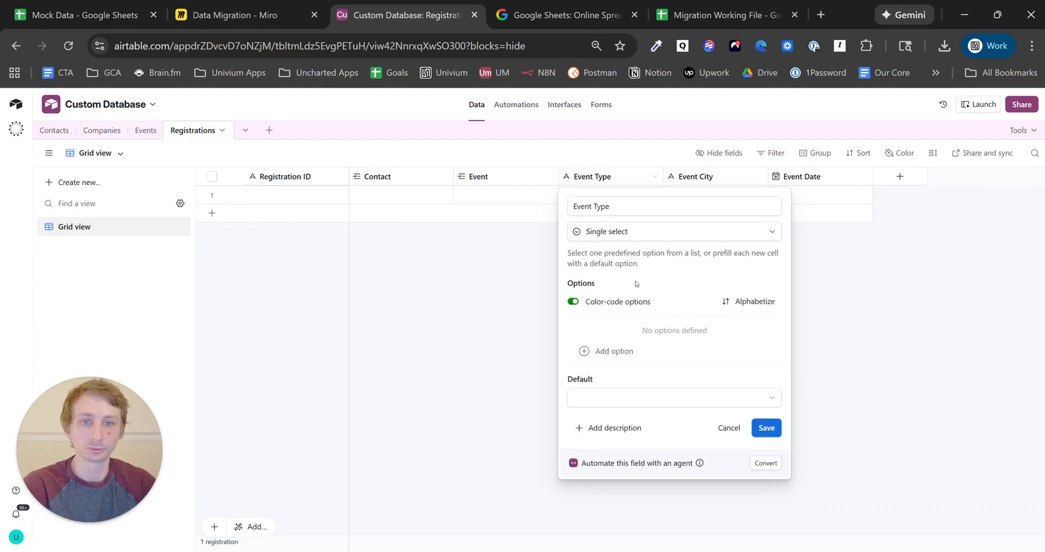
# - Add options Conference, Workshop, Meetup, Roundtable and Retreat to Event Type and save
pyautogui.click(636, 349)
pyautogui.write('Conference')
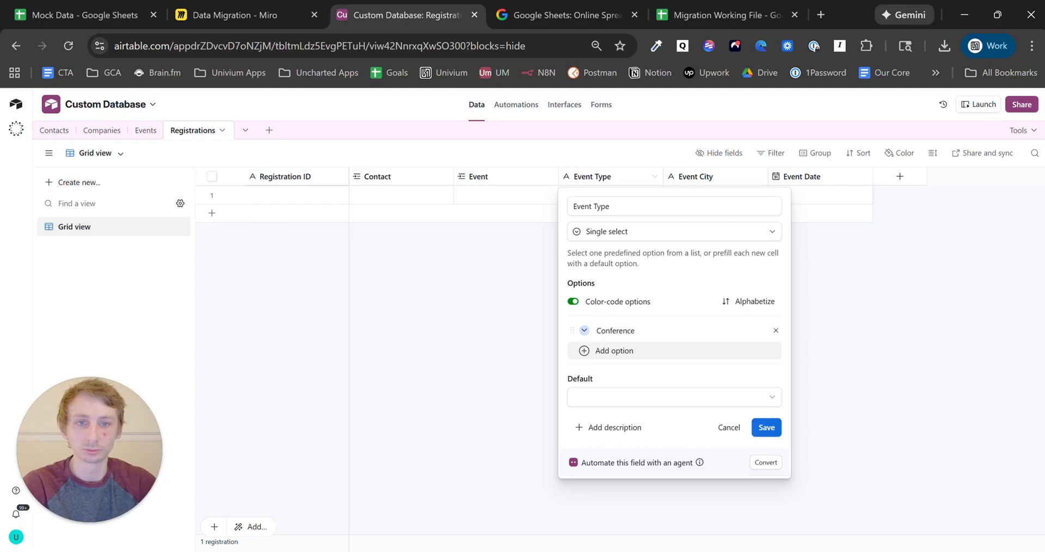
pyautogui.click(638, 350)
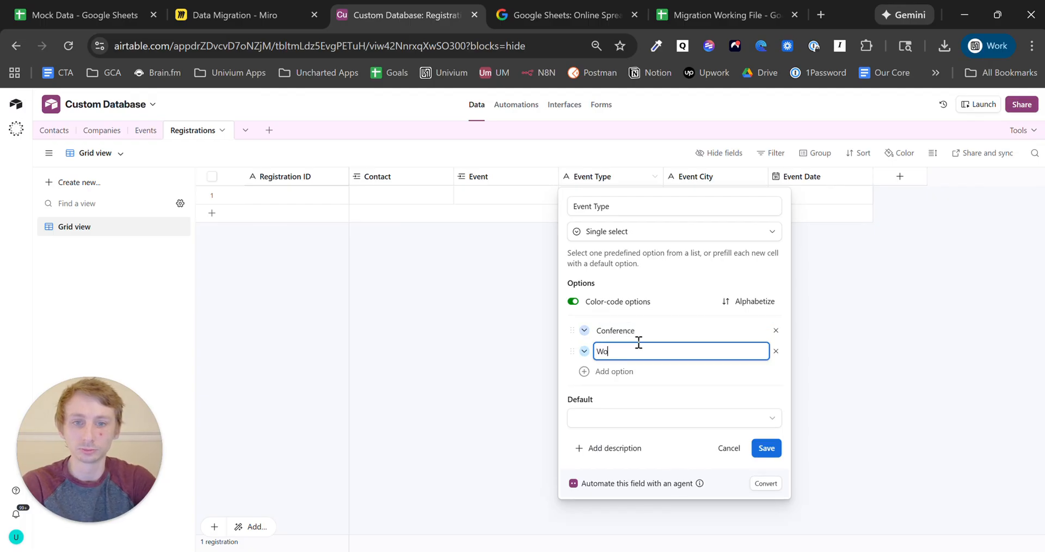
pyautogui.write('Workshop')
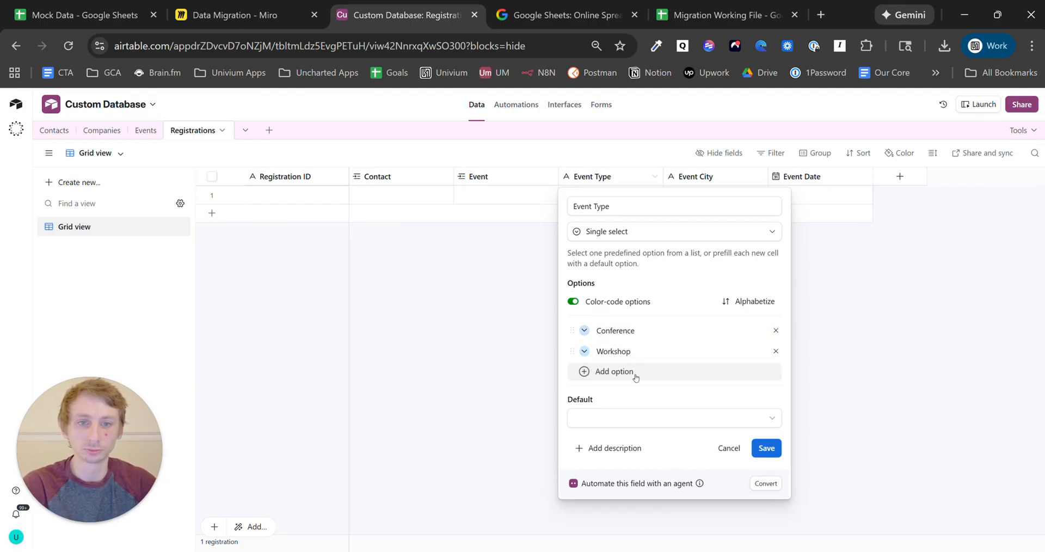
pyautogui.click(632, 371)
pyautogui.write('Me')
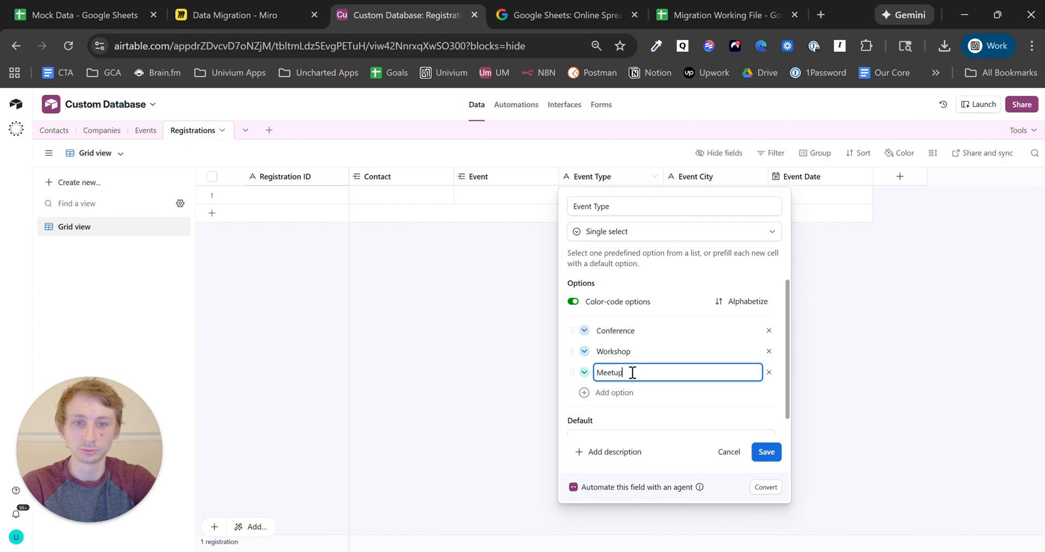
pyautogui.write('etup')
pyautogui.click(630, 392)
pyautogui.write('Roundtable')
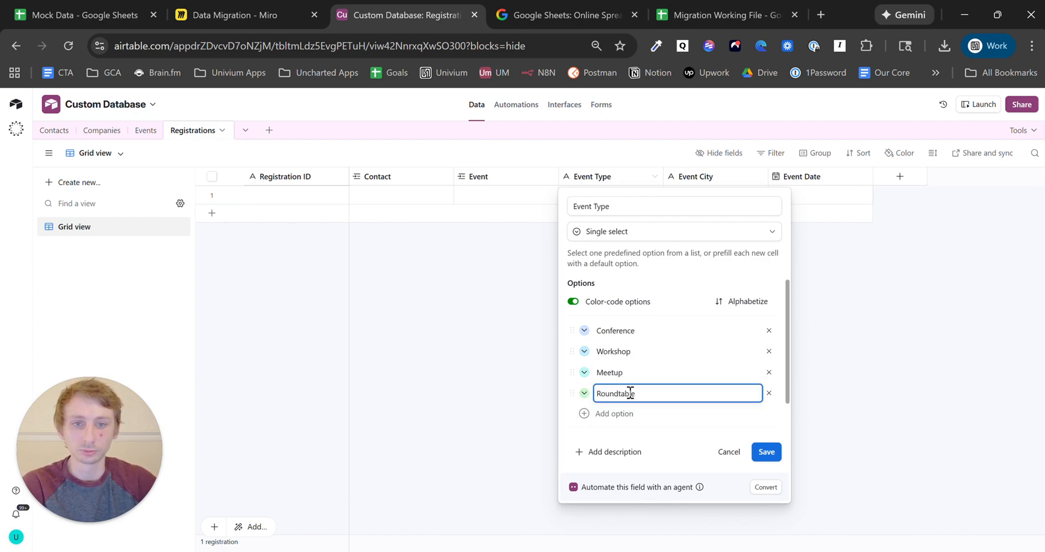
pyautogui.click(636, 413)
pyautogui.write('Ret')
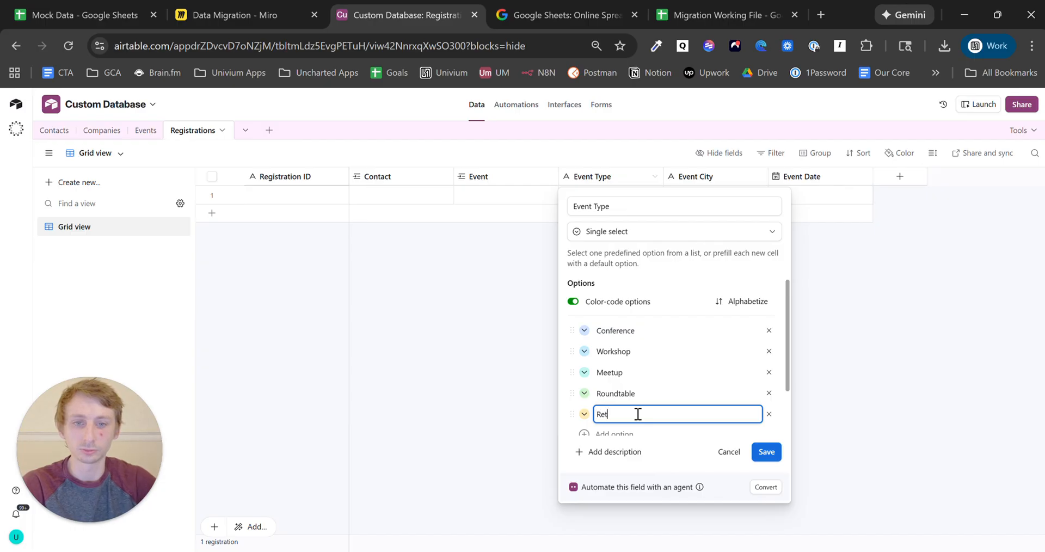
pyautogui.write('reat')
pyautogui.click(770, 452)
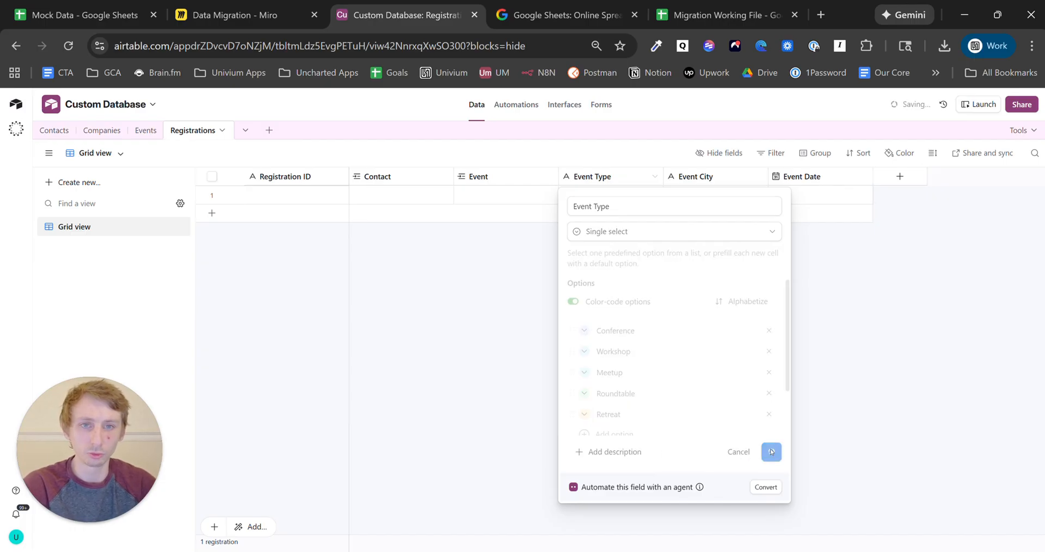
pyautogui.click(712, 8)
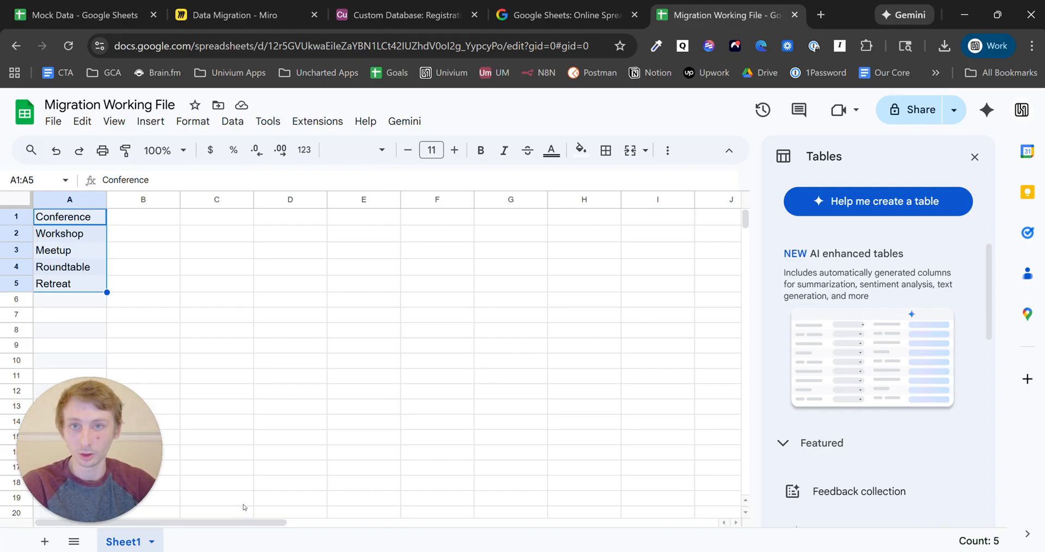
pyautogui.click(360, 3)
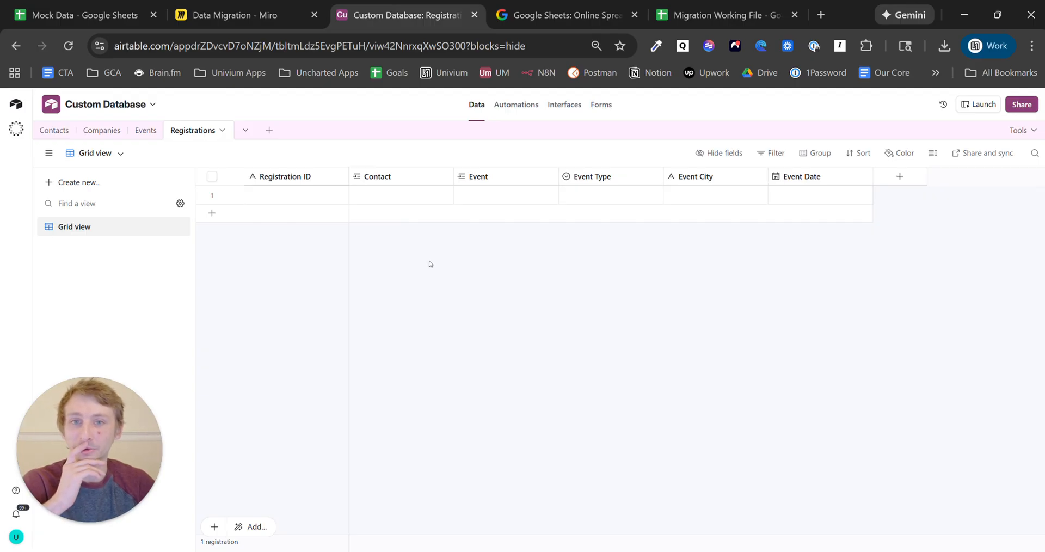
# - Delete the Event Type, Event City and Event Date fields from Registrations
pyautogui.click(614, 189)
pyautogui.keyDown('shift'); pyautogui.click(814, 177); pyautogui.keyUp('shift')
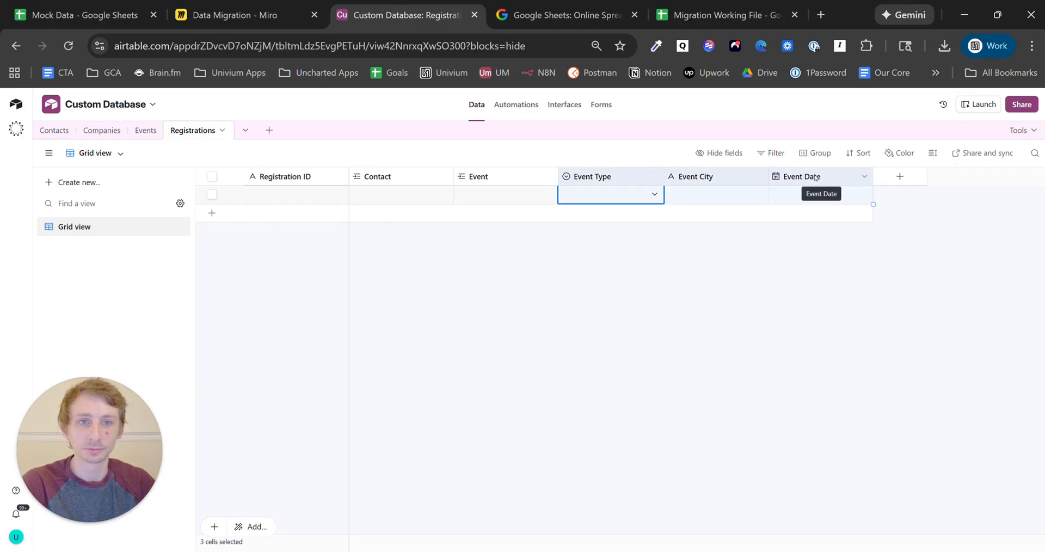
pyautogui.rightClick(815, 177)
pyautogui.click(833, 301)
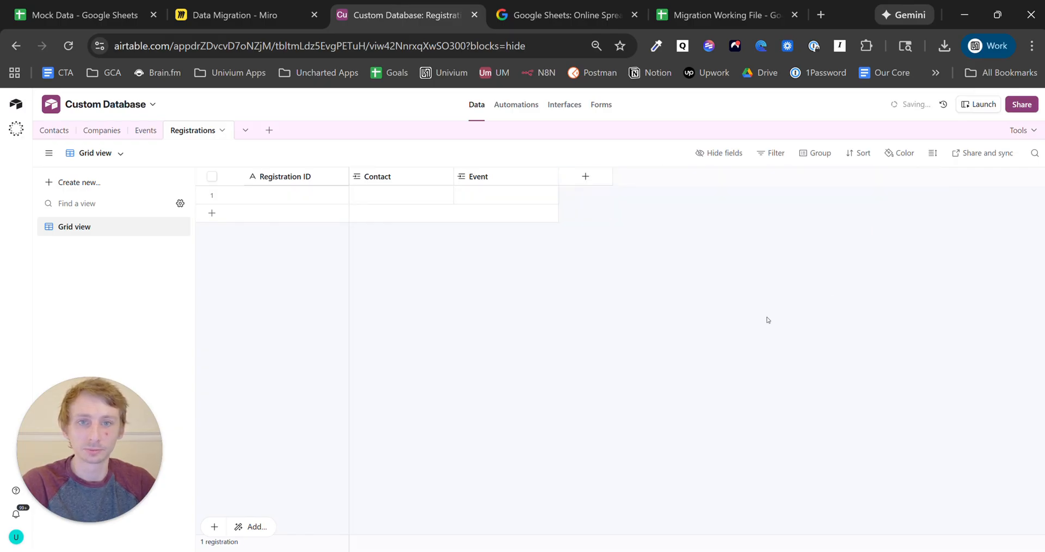
# - In the Events table, start a new single-select field named Event Type
pyautogui.click(145, 131)
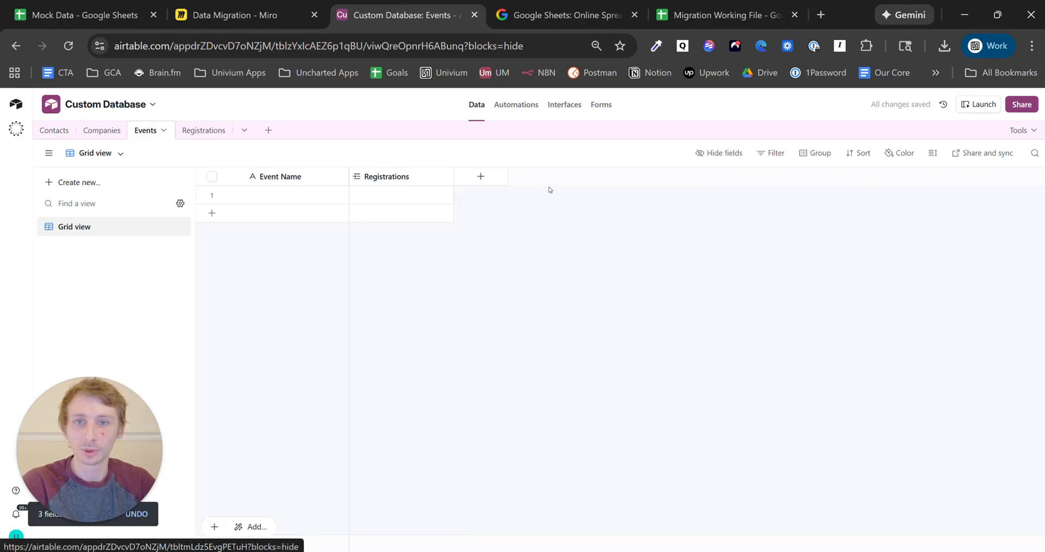
pyautogui.click(490, 178)
pyautogui.write('single')
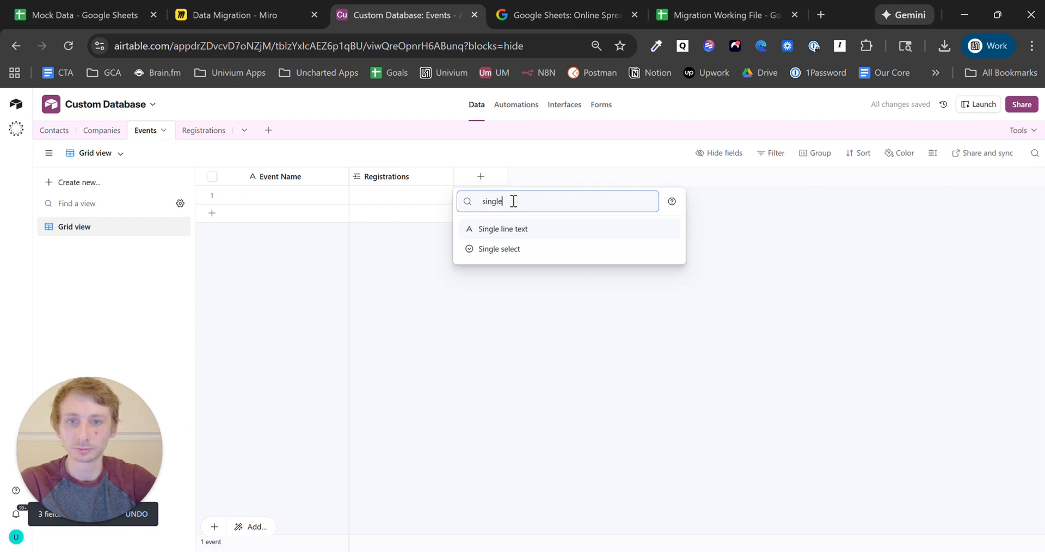
pyautogui.click(535, 250)
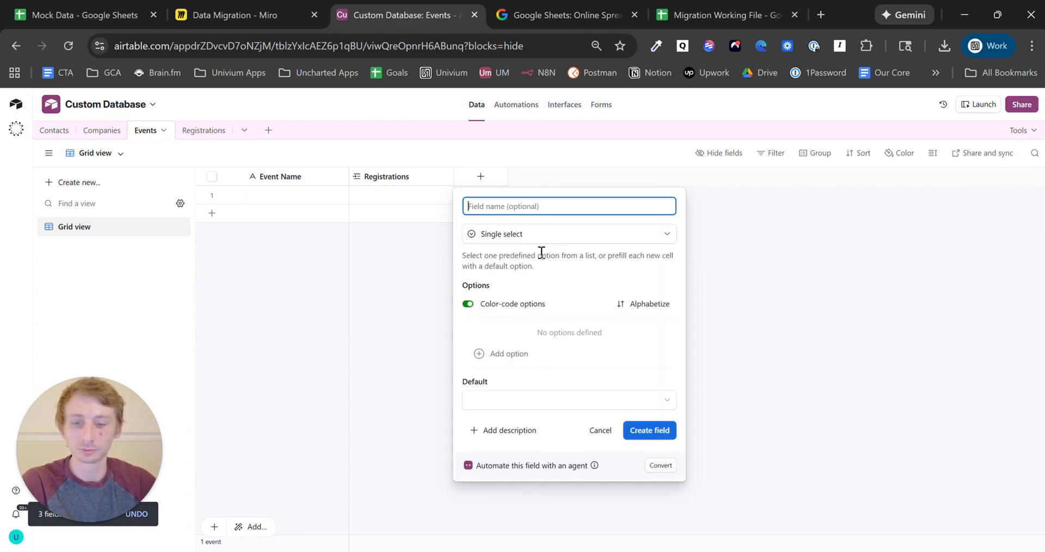
pyautogui.write('Event Type')
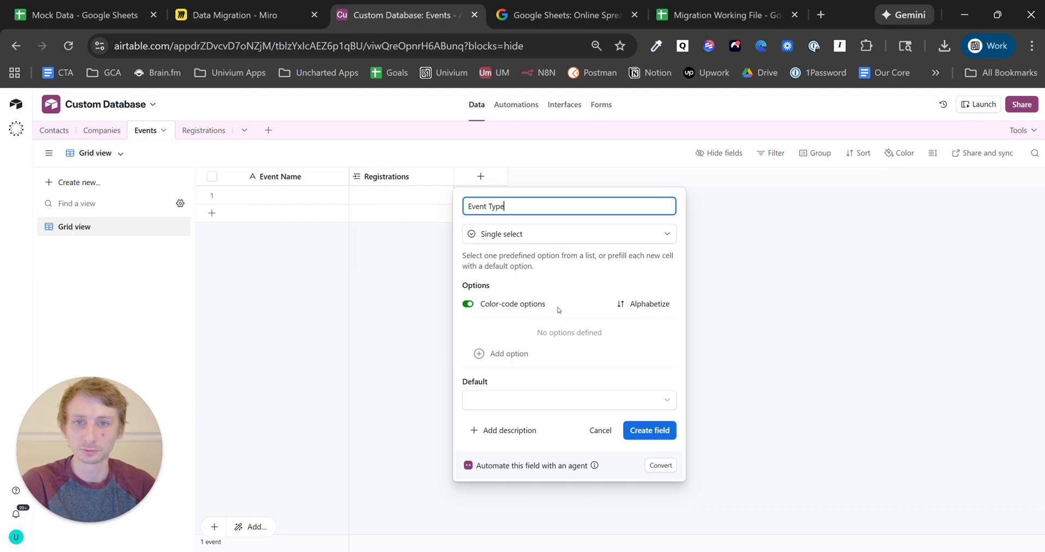
# - Give Event Type options Conference, Workshop, Meetup, Roundtable and Retreat and create it
pyautogui.click(561, 355)
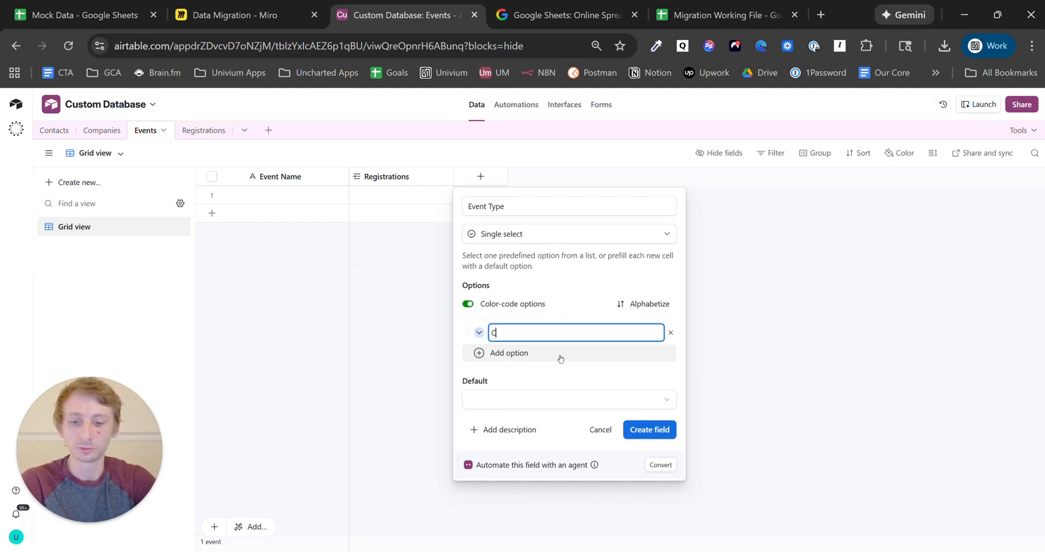
pyautogui.write('Conference')
pyautogui.click(746, 4)
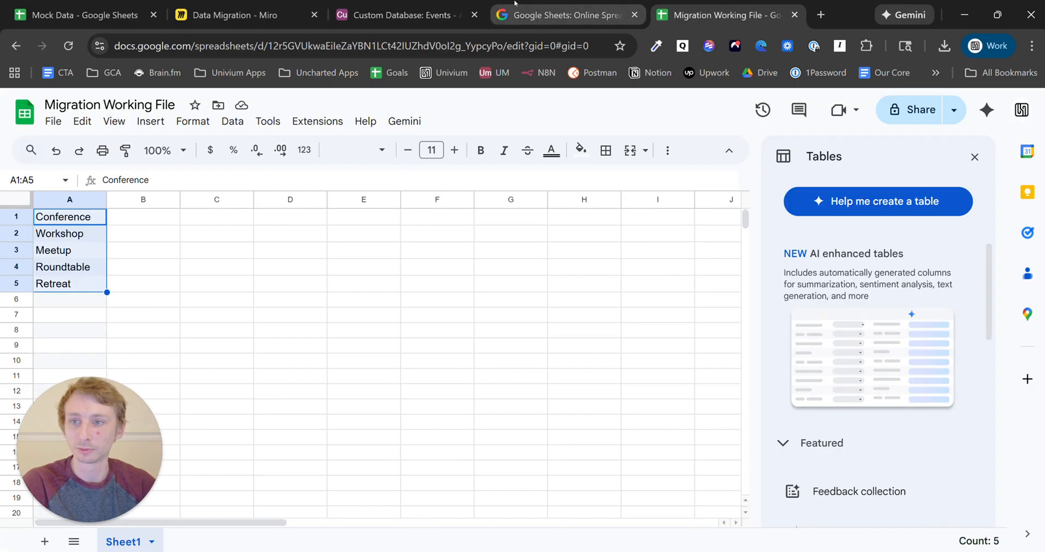
pyautogui.click(476, 2)
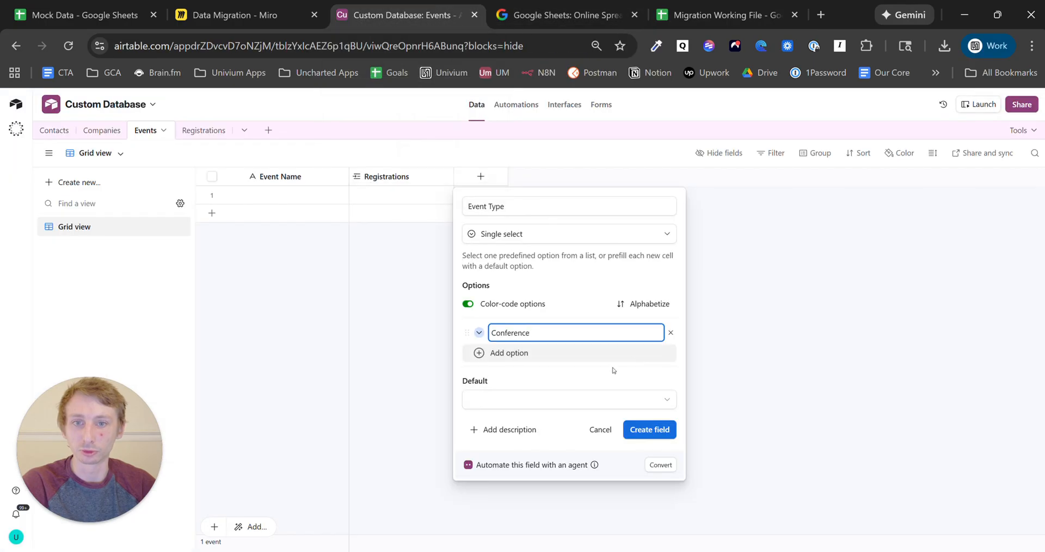
pyautogui.click(566, 356)
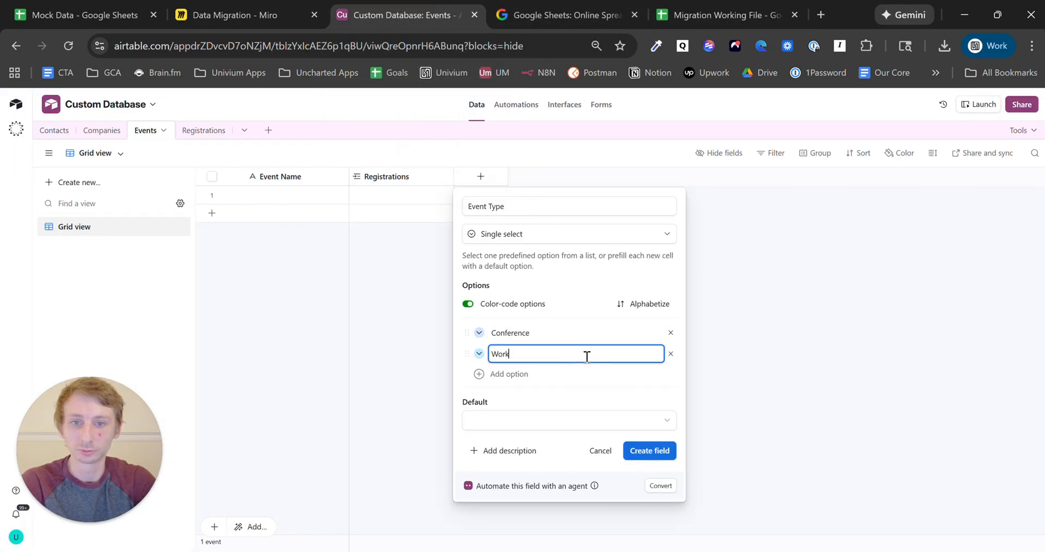
pyautogui.write('Workshop')
pyautogui.click(581, 376)
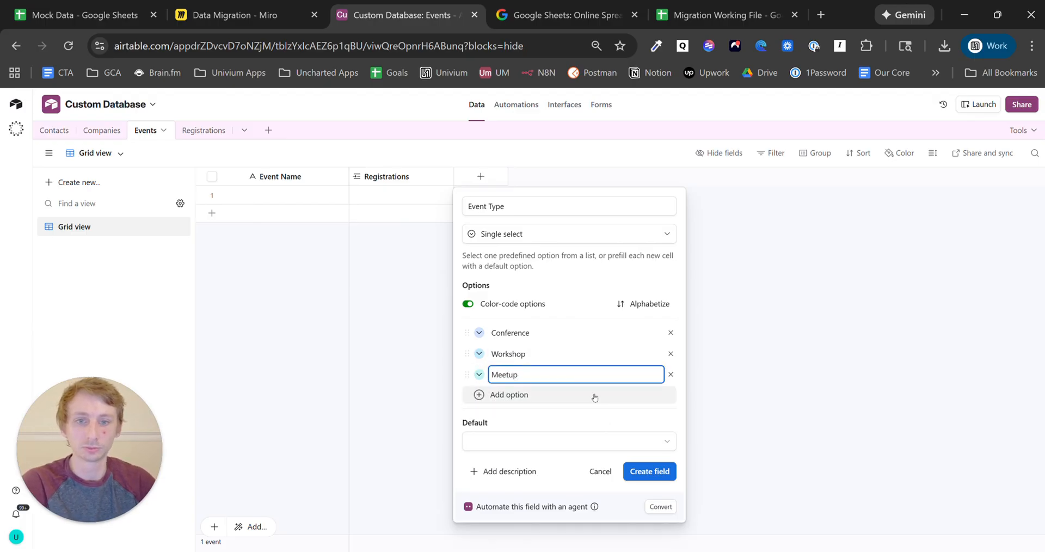
pyautogui.click(583, 395)
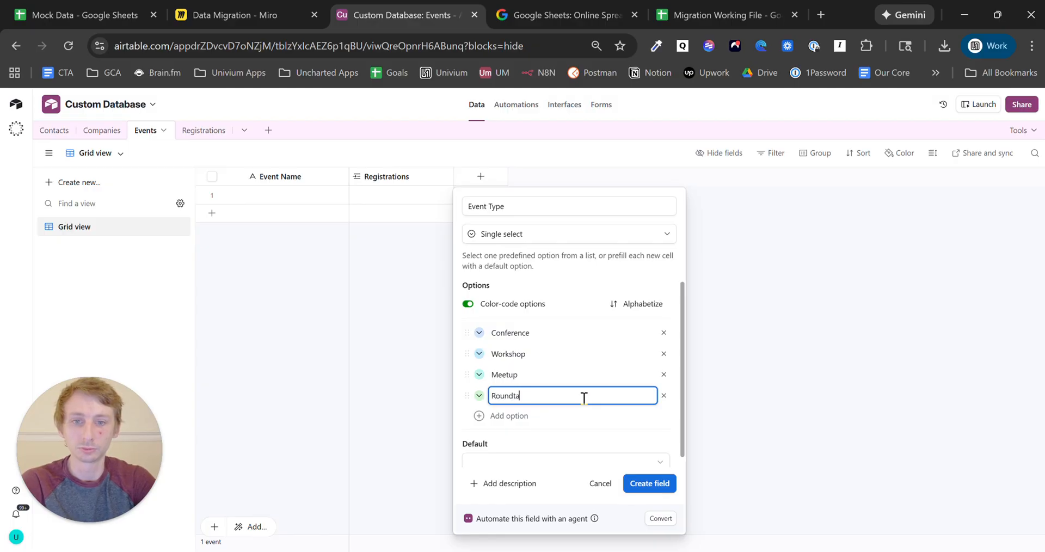
pyautogui.click(546, 418)
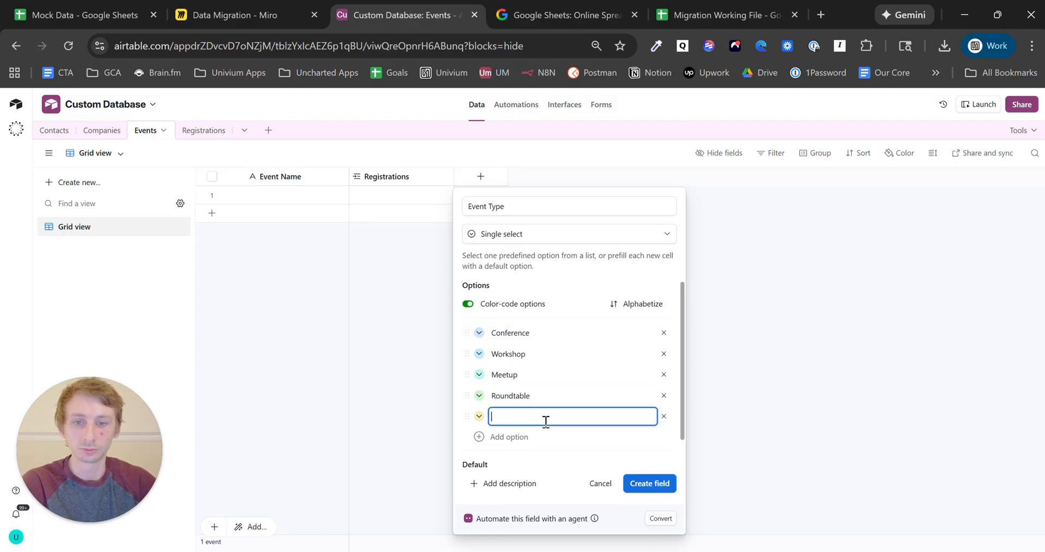
pyautogui.write('Retreat')
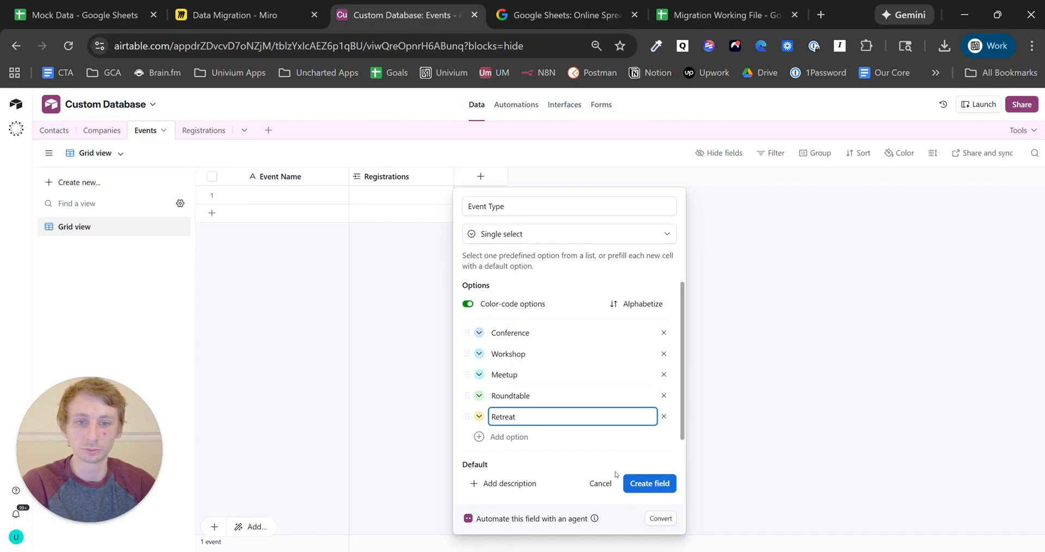
pyautogui.click(656, 483)
pyautogui.click(584, 184)
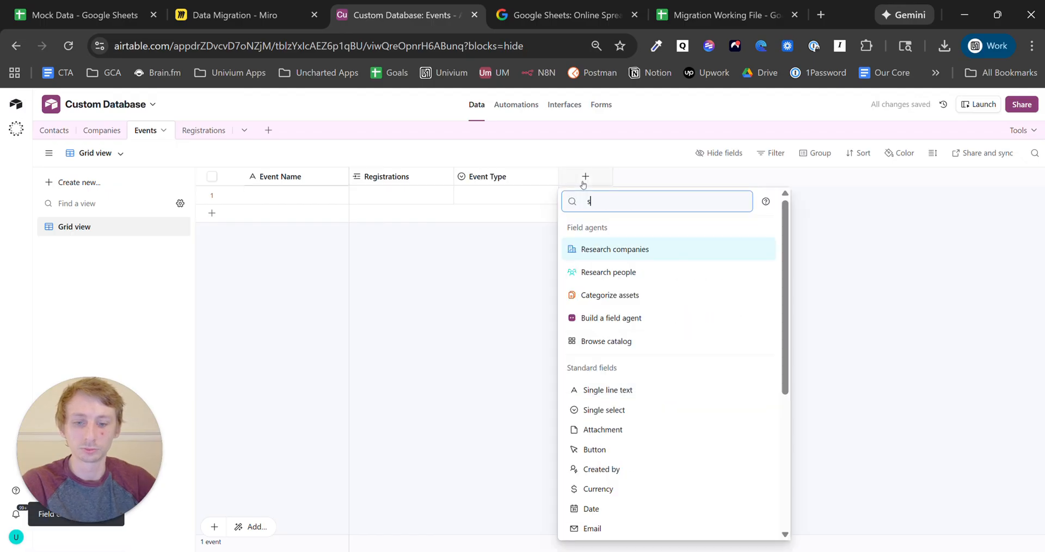
# - Add a single line text field named City to Events
pyautogui.write('single')
pyautogui.click(631, 231)
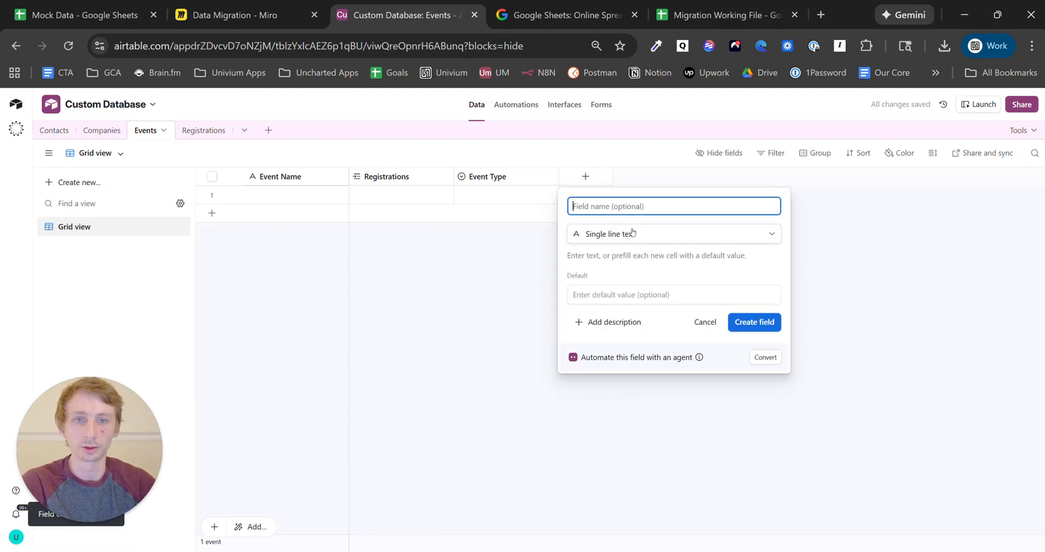
pyautogui.write('Citry')
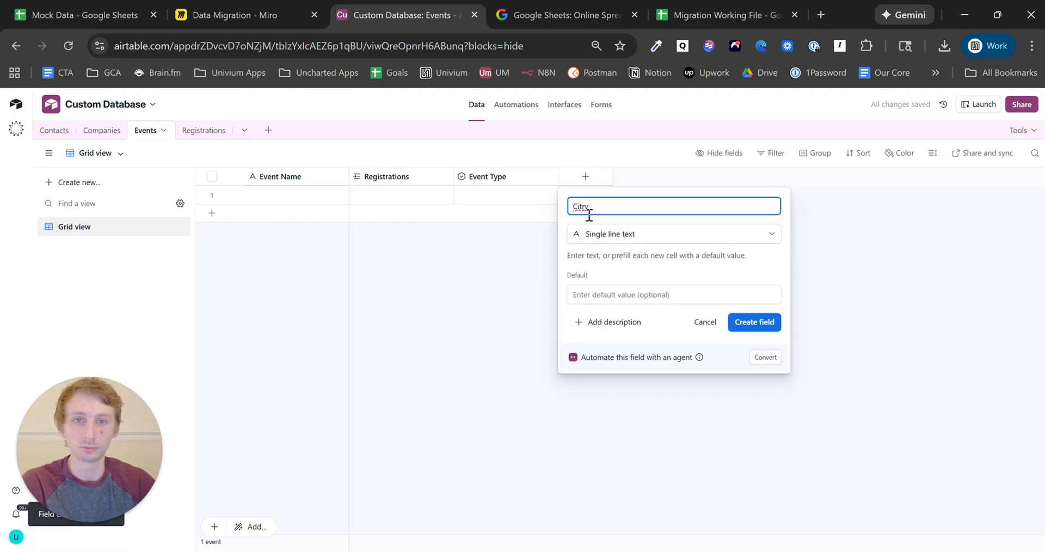
pyautogui.click(757, 327)
# - Add an Event Date date field and snap Airtable into its own window beside the browser
pyautogui.click(691, 178)
pyautogui.write('date')
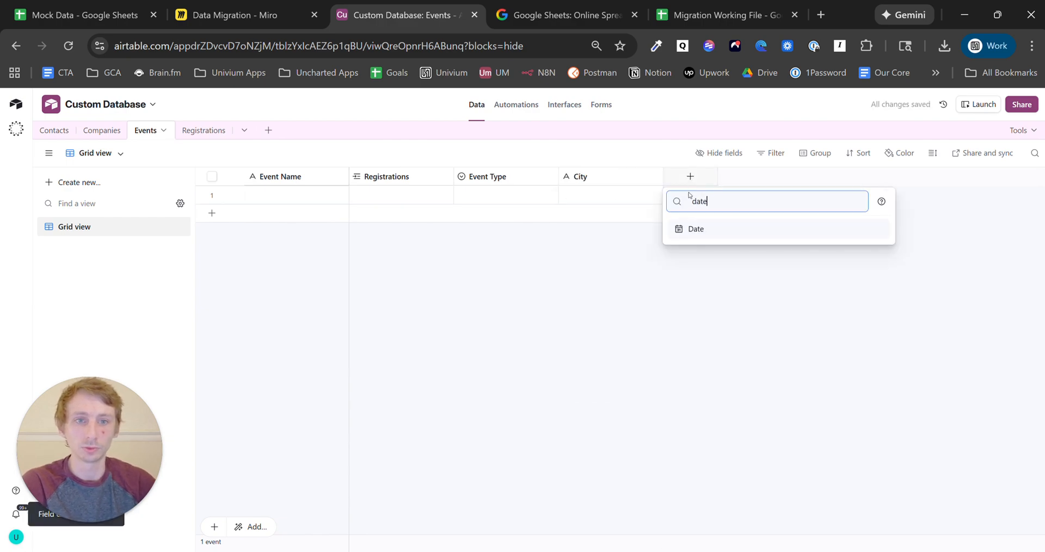
pyautogui.click(728, 229)
pyautogui.write('Event Date')
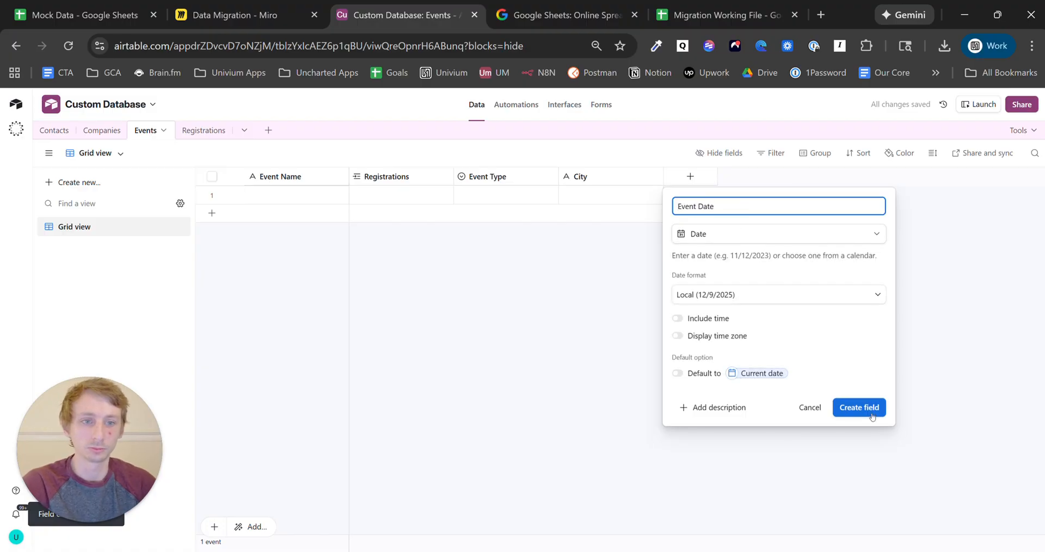
pyautogui.click(860, 408)
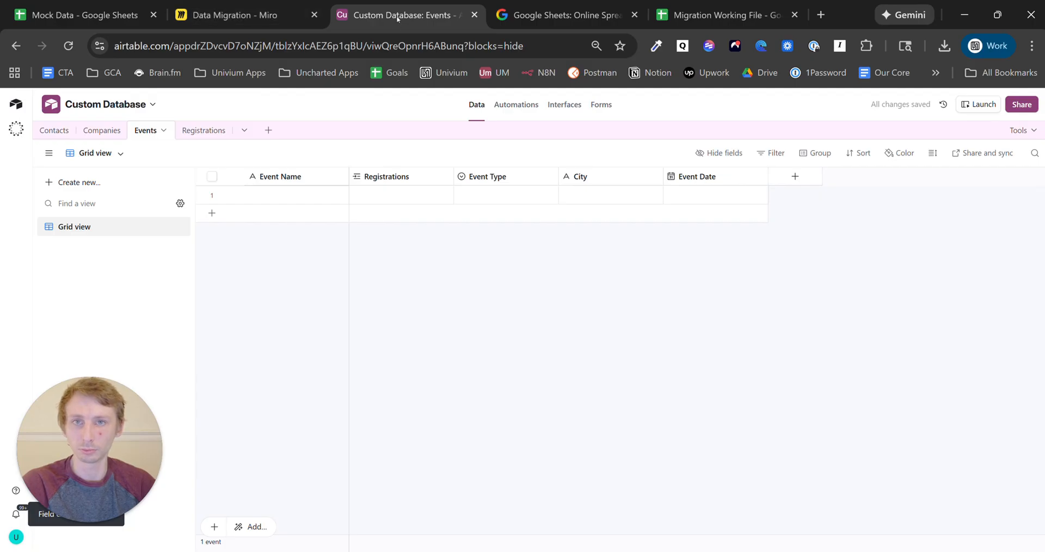
pyautogui.moveTo(397, 18); pyautogui.dragTo(1042, 209)
pyautogui.click(176, 113)
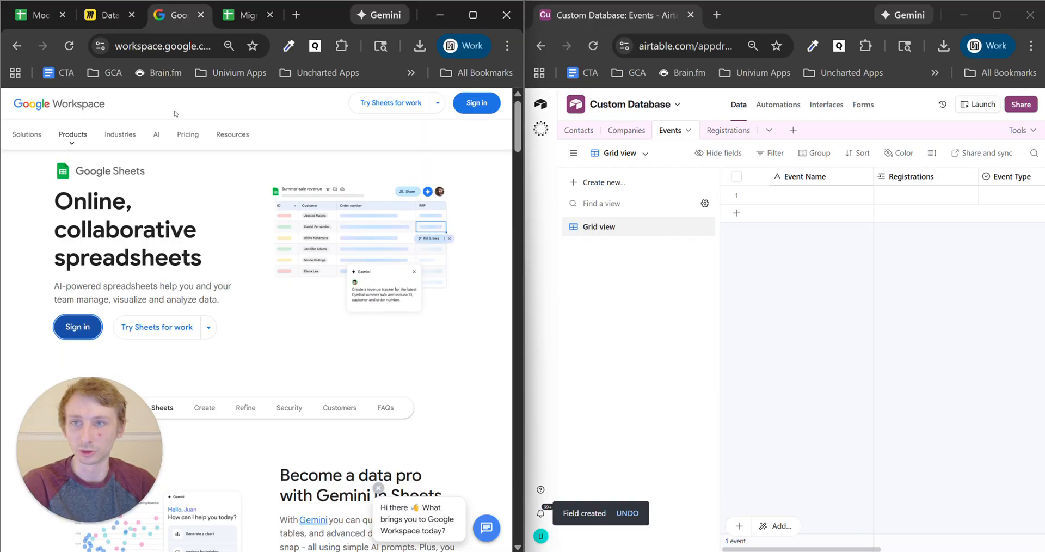
# - Review the company and contact fields in the Miro diagram
pyautogui.click(99, 17)
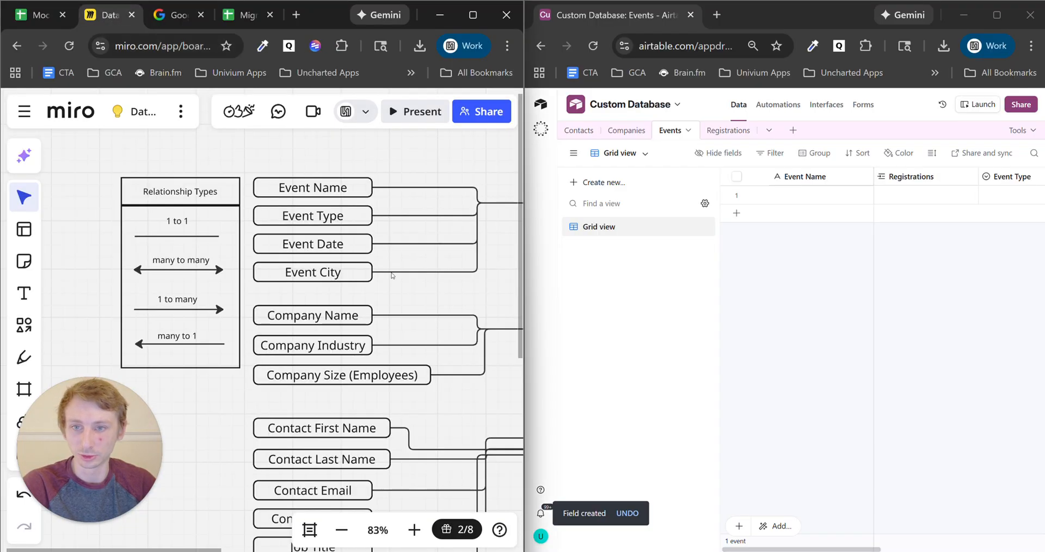
pyautogui.scroll(-1, 392, 275)
pyautogui.moveTo(456, 279); pyautogui.dragTo(360, 216)
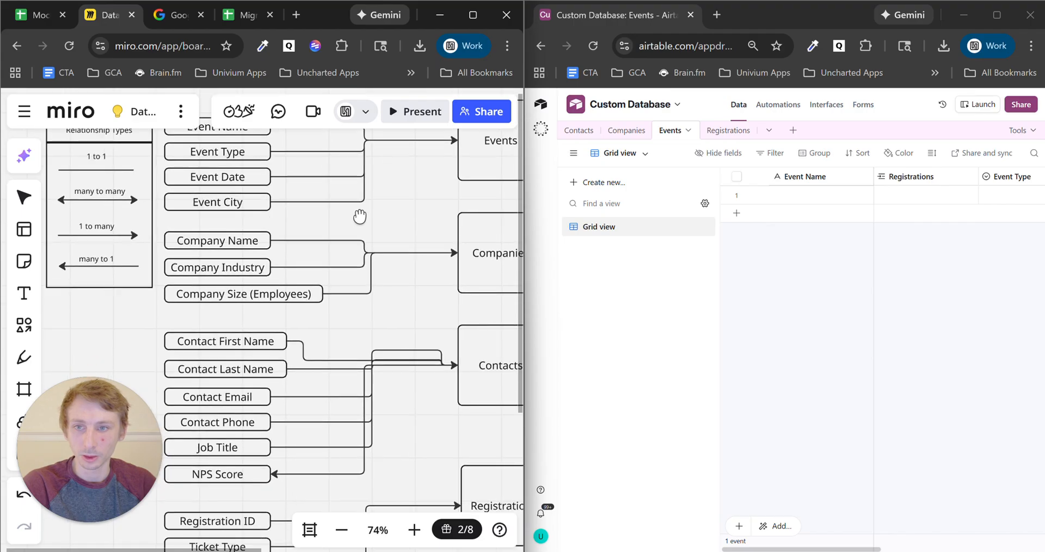
# - Start a new field in Airtable's Companies table, with the Mock Data sheet alongside
pyautogui.click(626, 130)
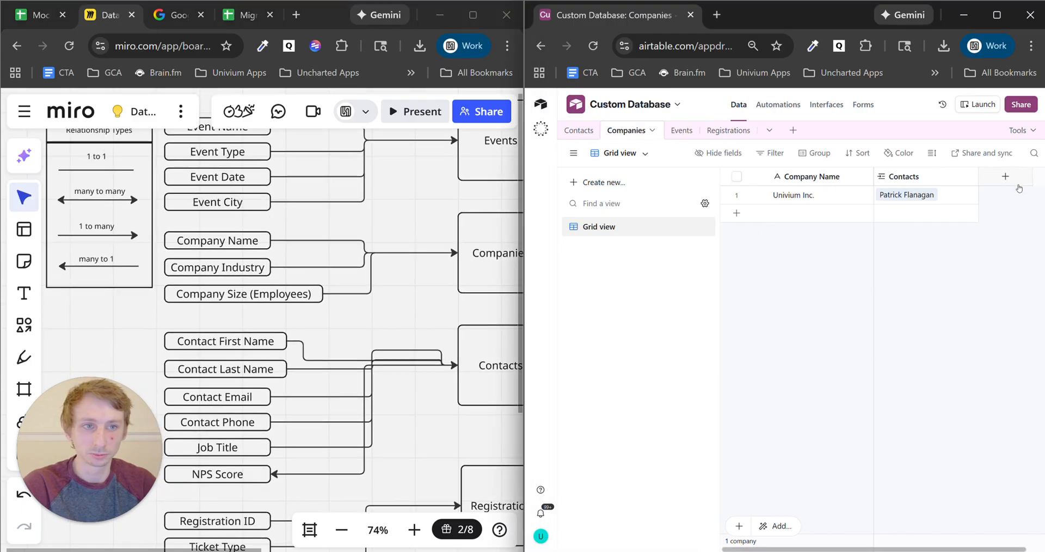
pyautogui.click(1005, 177)
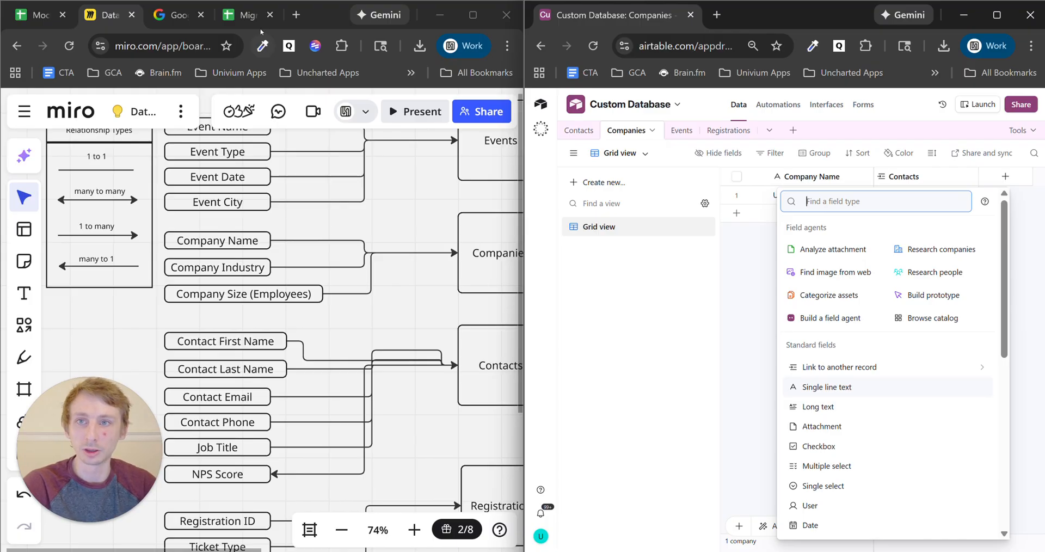
pyautogui.click(33, 14)
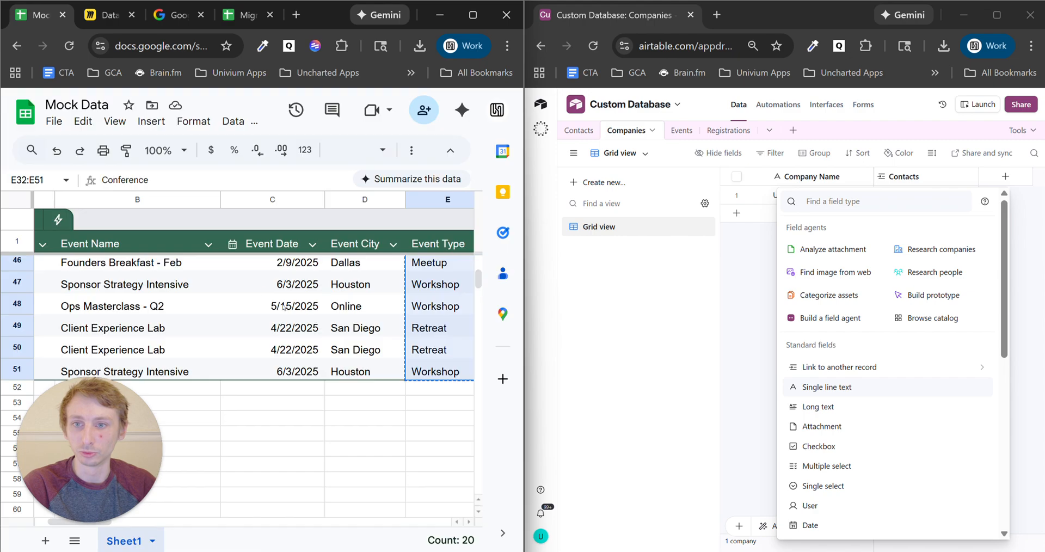
# - Paste the Company Industry column into a new Sheet2 of the Migration Working File
pyautogui.click(311, 352)
pyautogui.scroll(15, 353, 438)
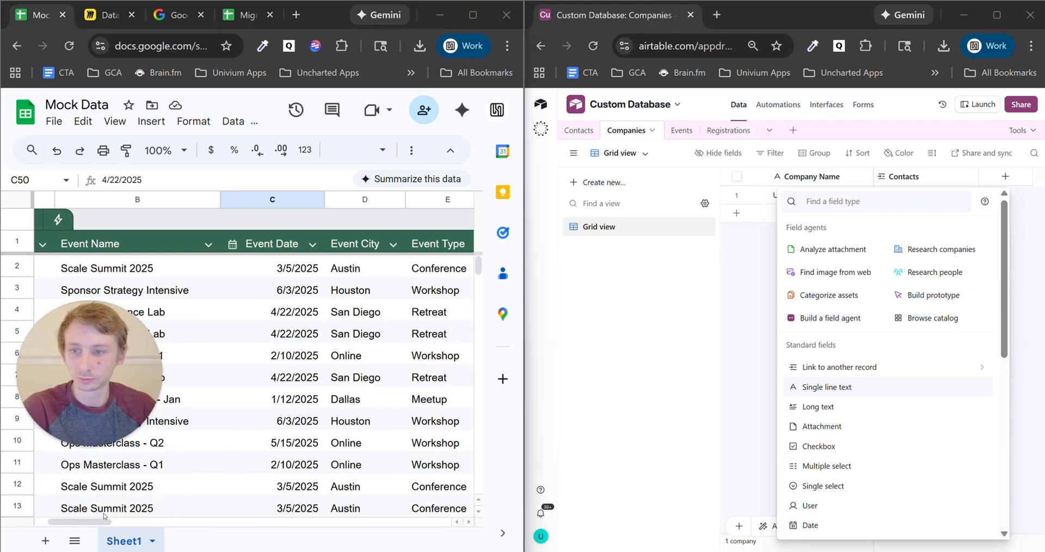
pyautogui.moveTo(92, 524); pyautogui.dragTo(144, 524)
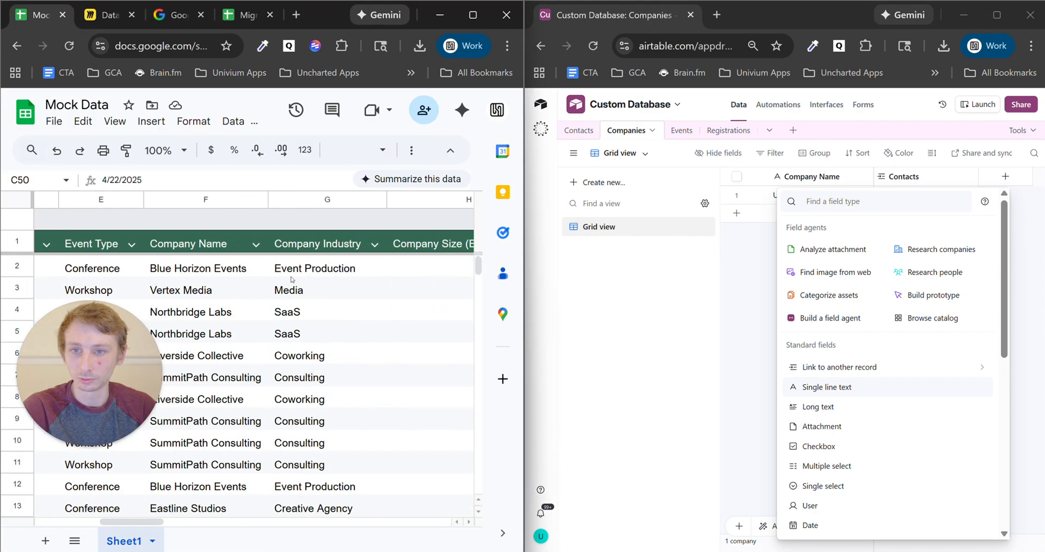
pyautogui.click(326, 200)
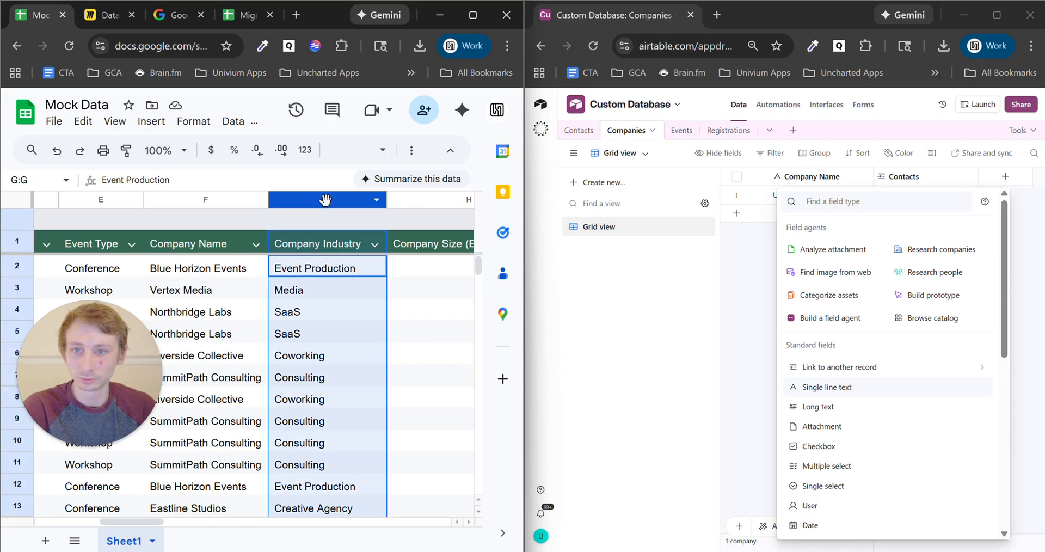
pyautogui.click(247, 15)
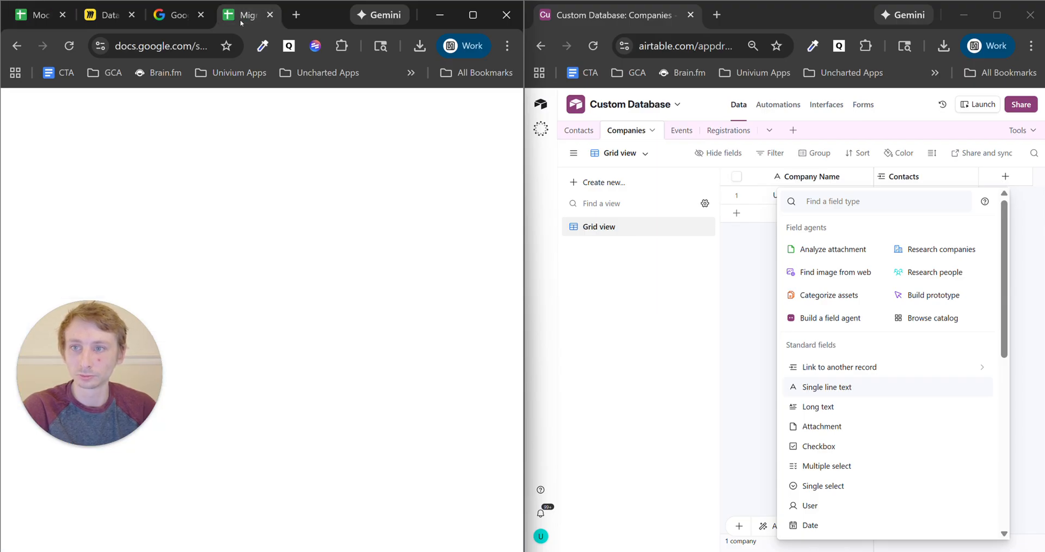
pyautogui.moveTo(70, 375); pyautogui.dragTo(69, 461)
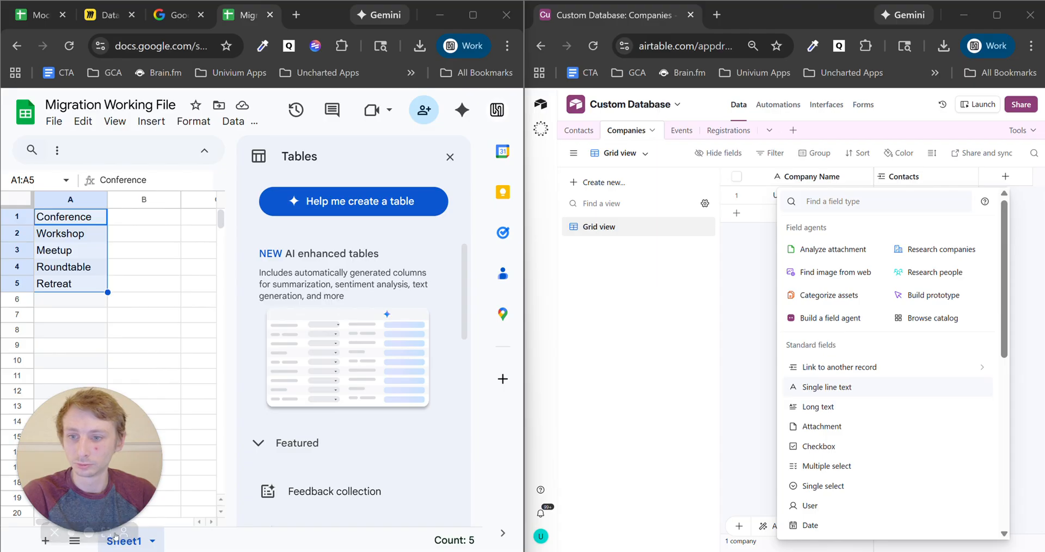
pyautogui.click(45, 541)
pyautogui.click(450, 157)
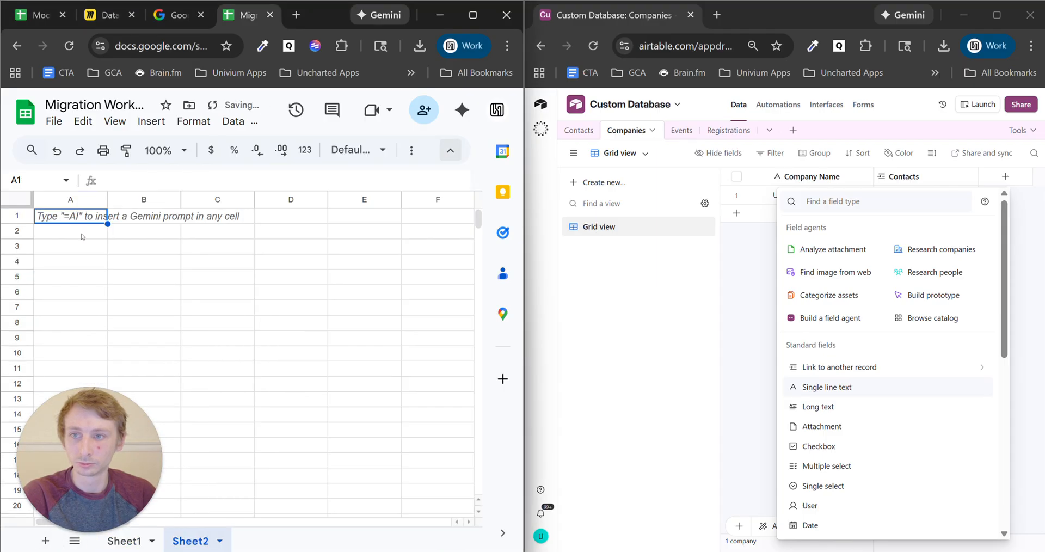
pyautogui.hotkey('ctrl', 'v')
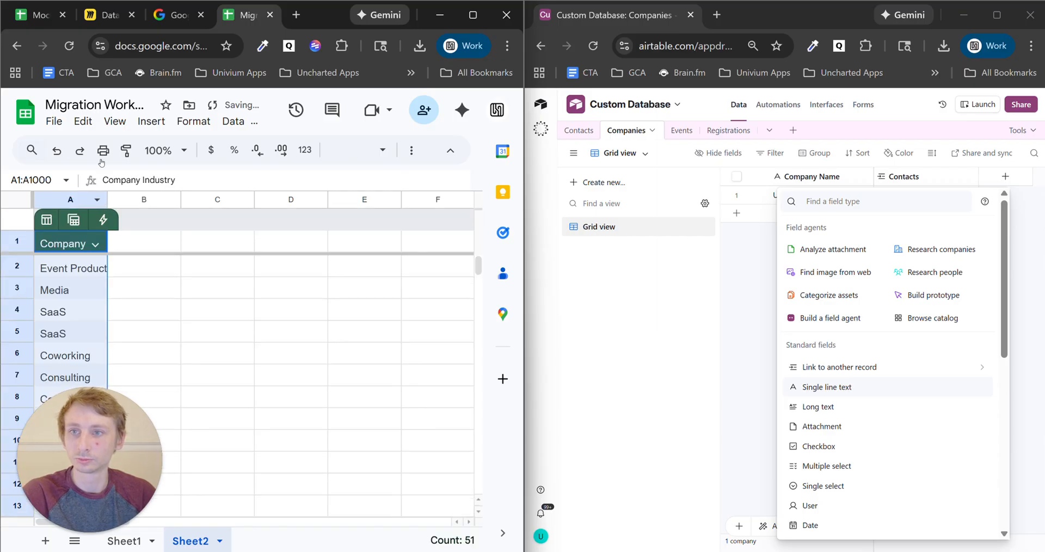
# - Remove duplicate rows, leaving nine unique industries after 42 duplicates are dropped
pyautogui.click(243, 123)
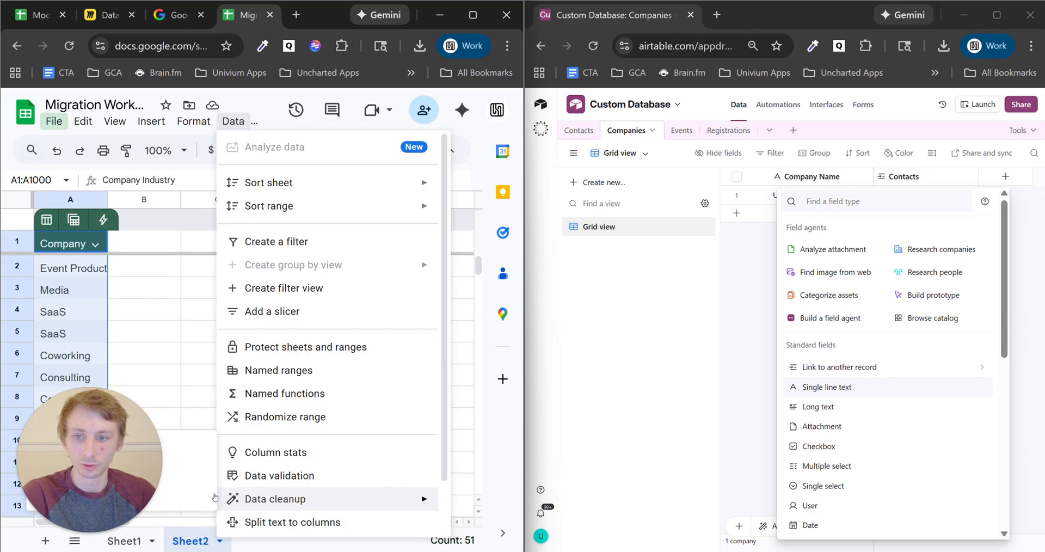
pyautogui.moveTo(122, 482); pyautogui.dragTo(122, 309)
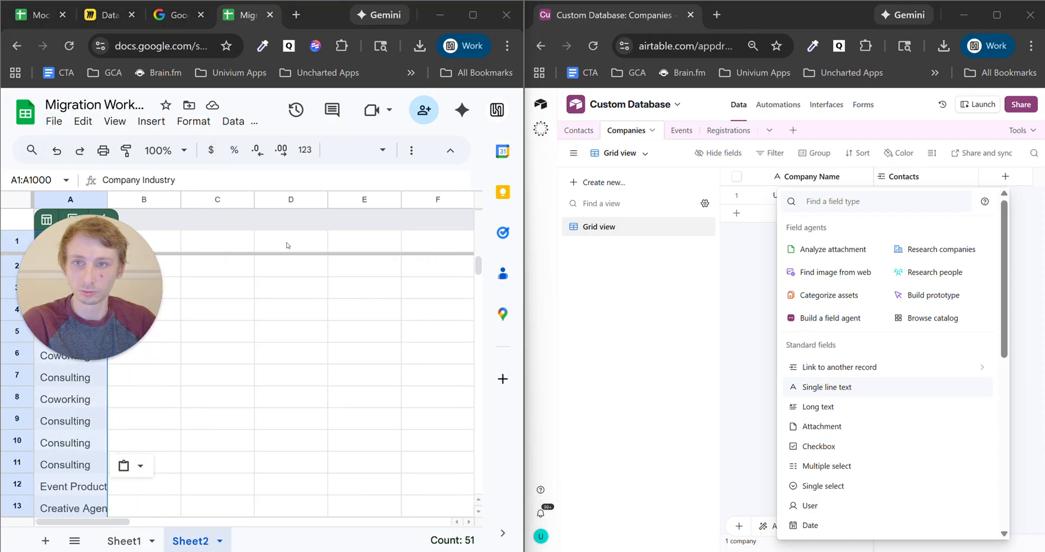
pyautogui.click(220, 120)
pyautogui.moveTo(317, 499)
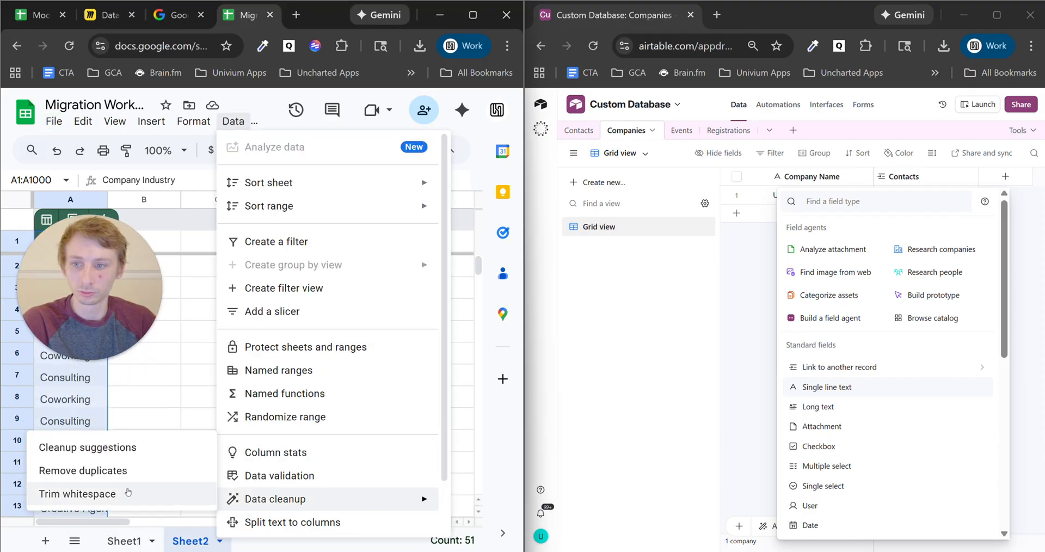
pyautogui.click(125, 470)
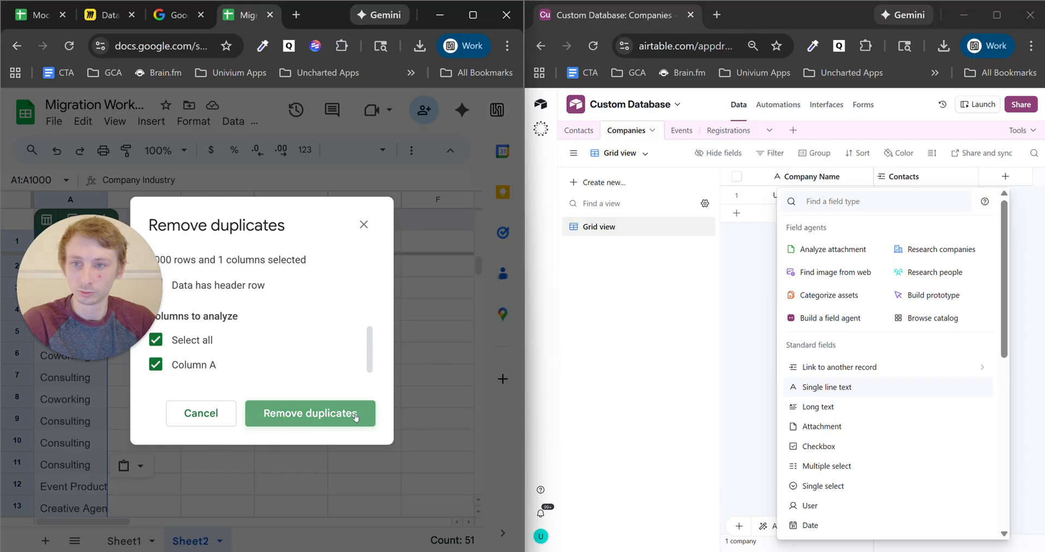
pyautogui.click(355, 417)
pyautogui.moveTo(87, 327); pyautogui.dragTo(87, 499)
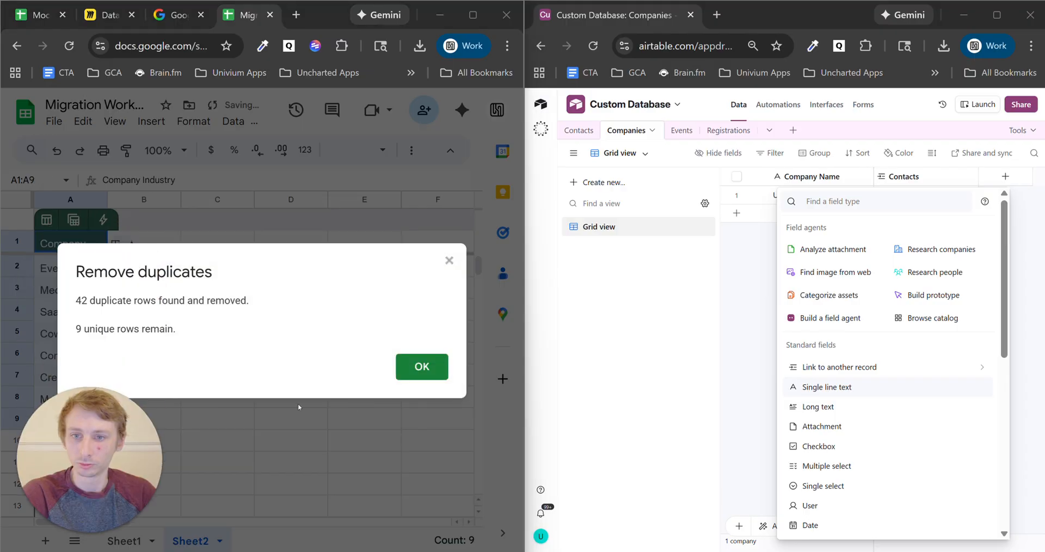
pyautogui.click(418, 369)
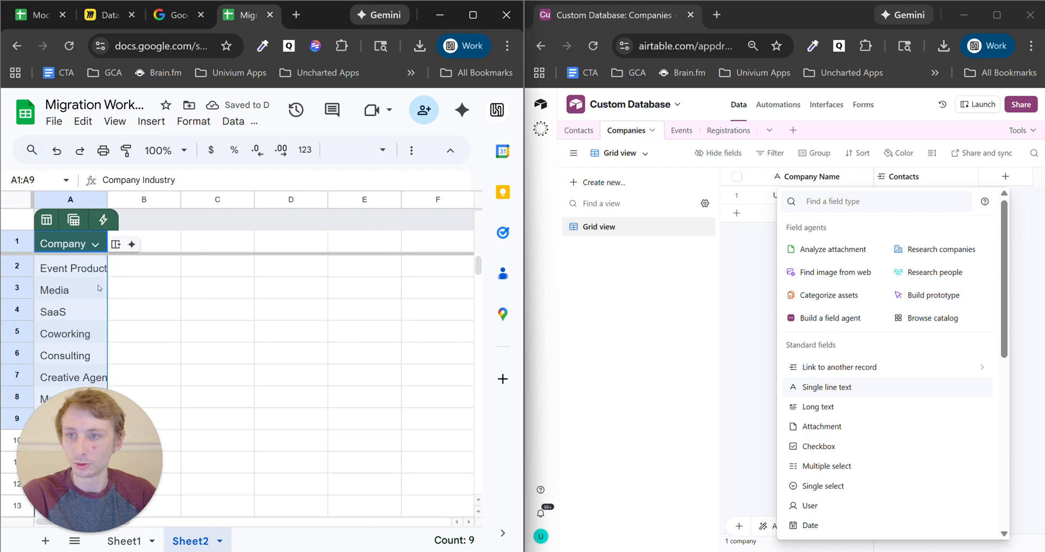
pyautogui.click(95, 267)
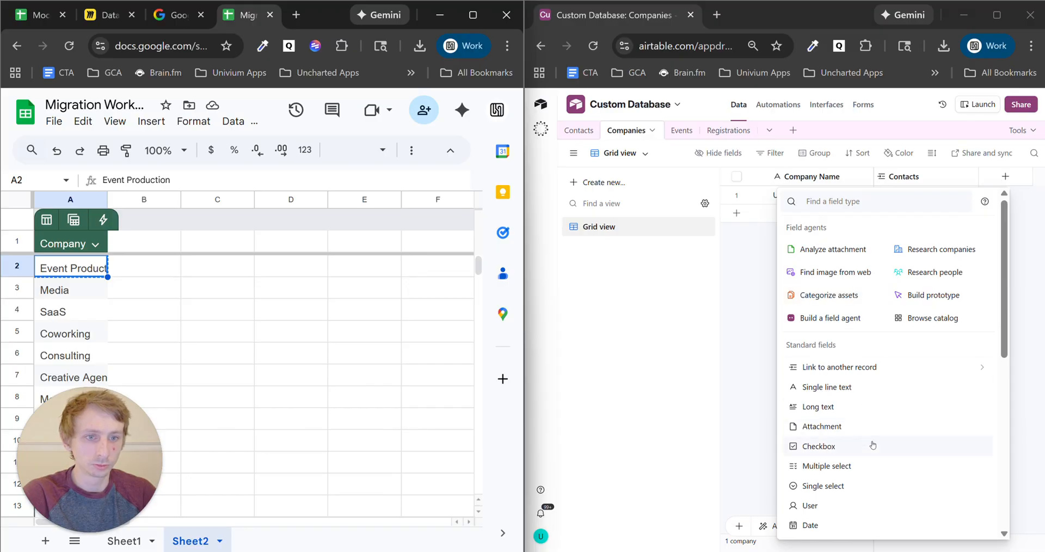
# - Make the new field a single select named Company Industry with first option Event Production
pyautogui.click(862, 489)
pyautogui.write('Event Production')
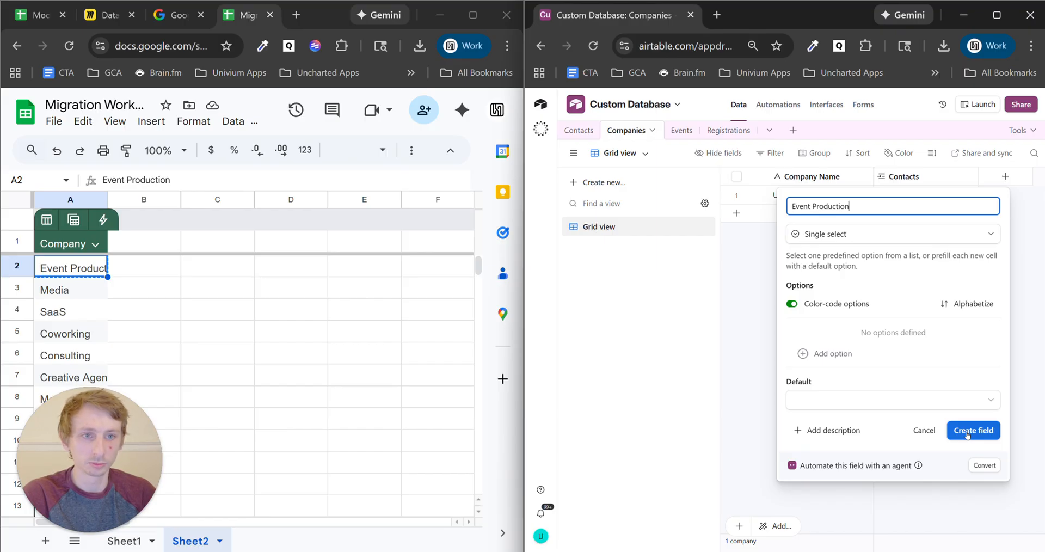
pyautogui.moveTo(849, 206); pyautogui.dragTo(783, 205)
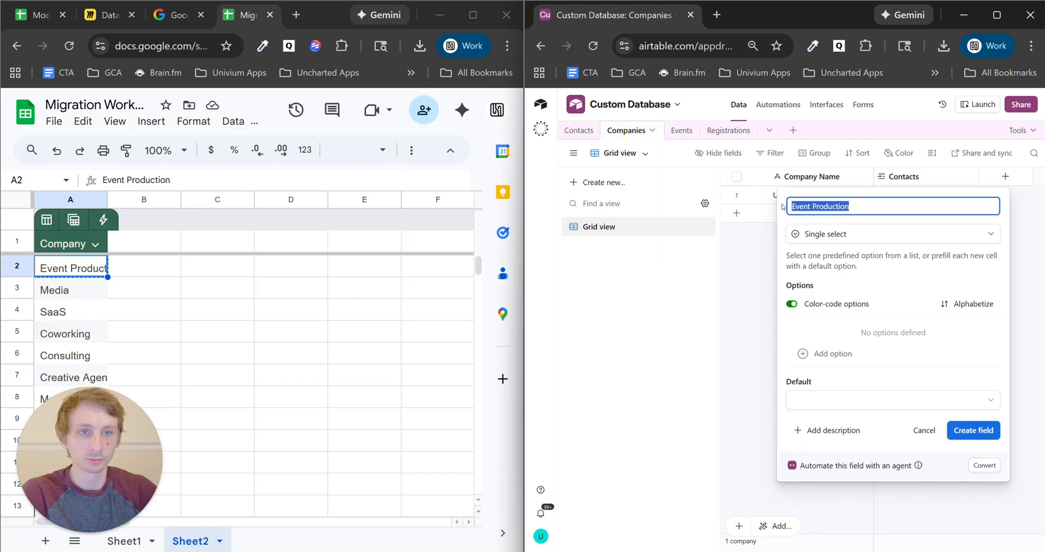
pyautogui.write('Company Industry')
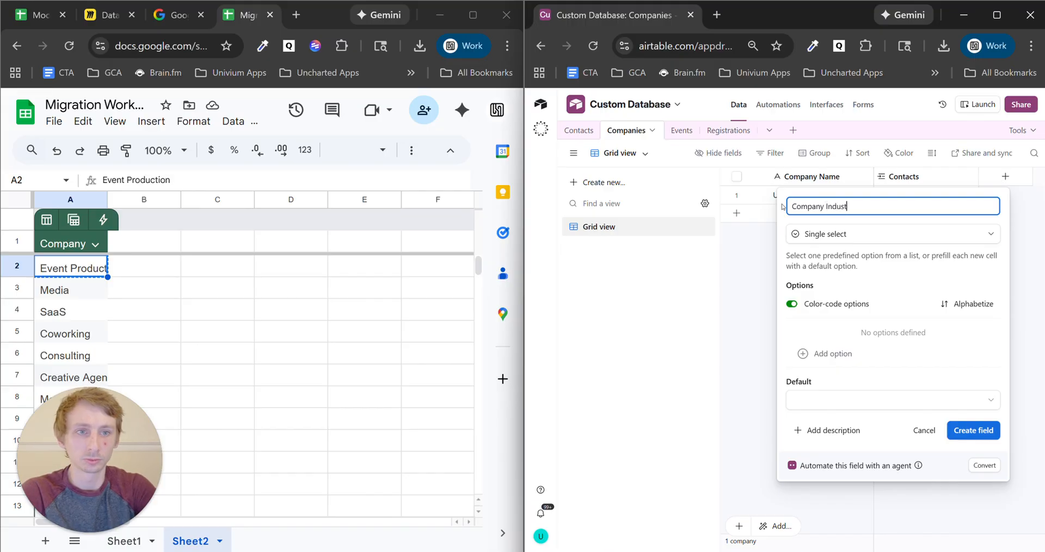
pyautogui.click(849, 355)
pyautogui.write('Event Production')
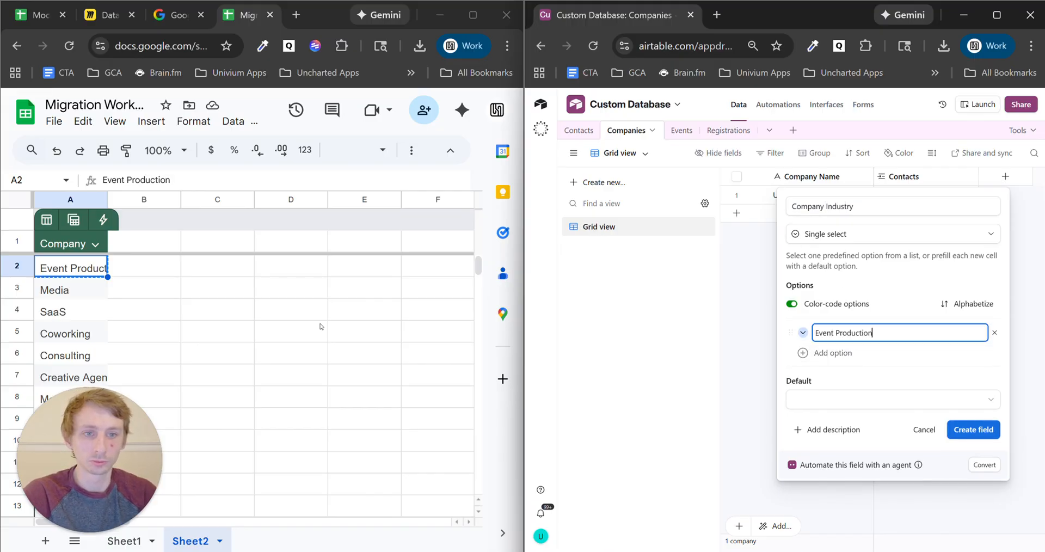
pyautogui.press('Return')
# - Add Media, SaaS and Coworking as options, copied from the sheet
pyautogui.click(71, 289)
pyautogui.hotkey('ctrl', 'c')
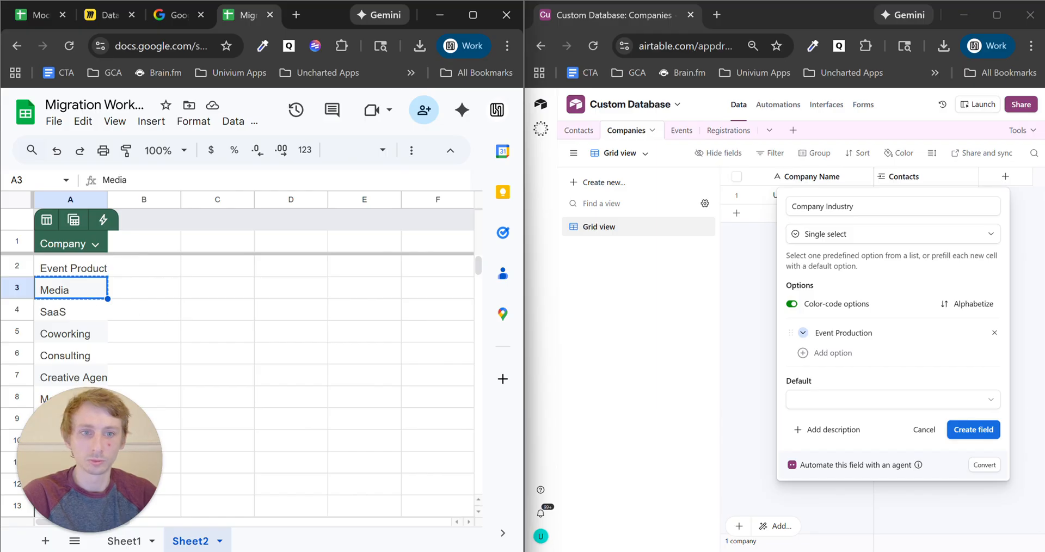
pyautogui.click(833, 353)
pyautogui.hotkey('ctrl', 'v')
pyautogui.press('Return')
pyautogui.moveTo(248, 457); pyautogui.dragTo(287, 458)
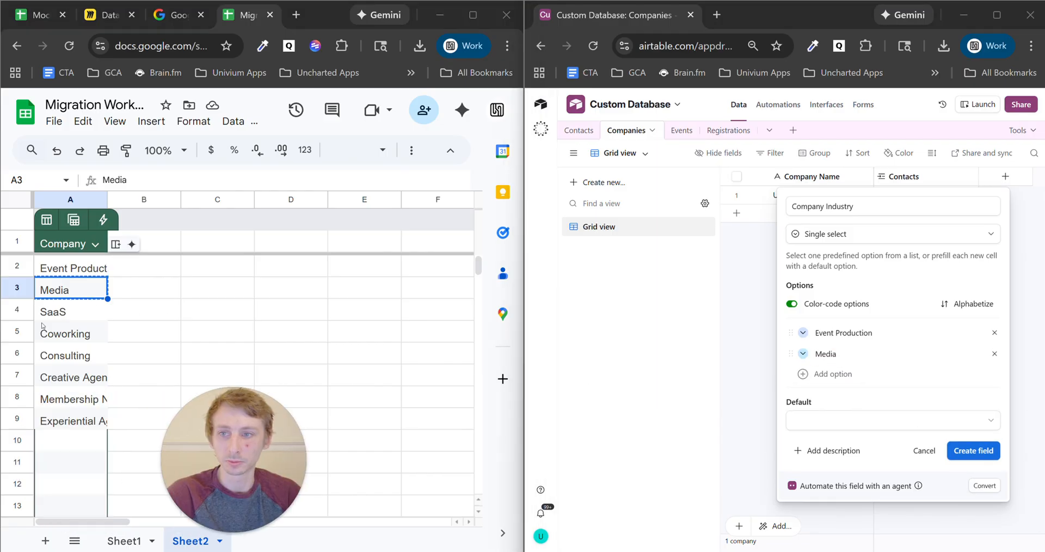
pyautogui.click(73, 312)
pyautogui.hotkey('ctrl', 'c')
pyautogui.click(873, 381)
pyautogui.click(873, 381)
pyautogui.hotkey('ctrl', 'v')
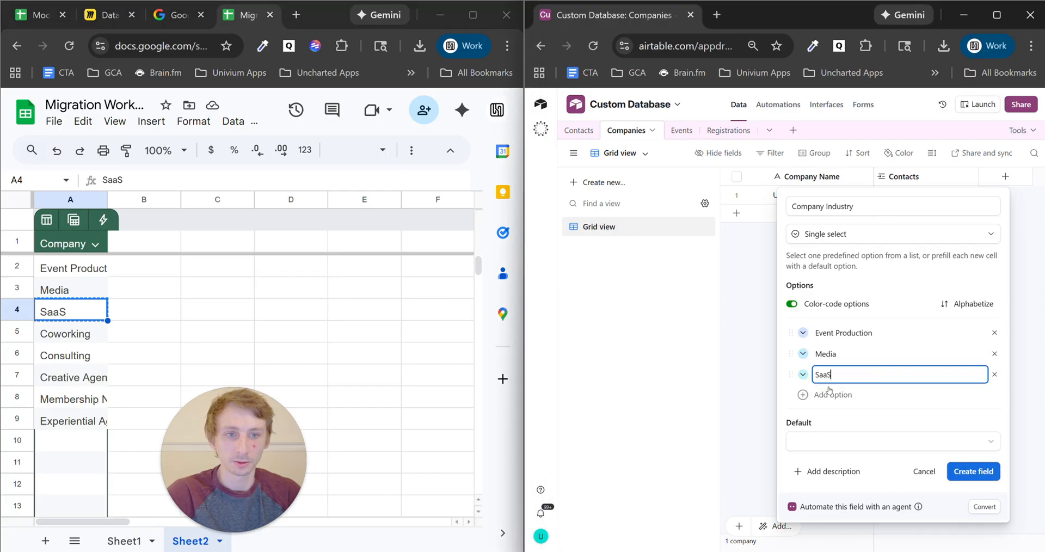
pyautogui.press('Return')
pyautogui.click(71, 333)
pyautogui.hotkey('ctrl', 'c')
pyautogui.click(824, 396)
pyautogui.hotkey('ctrl', 'v')
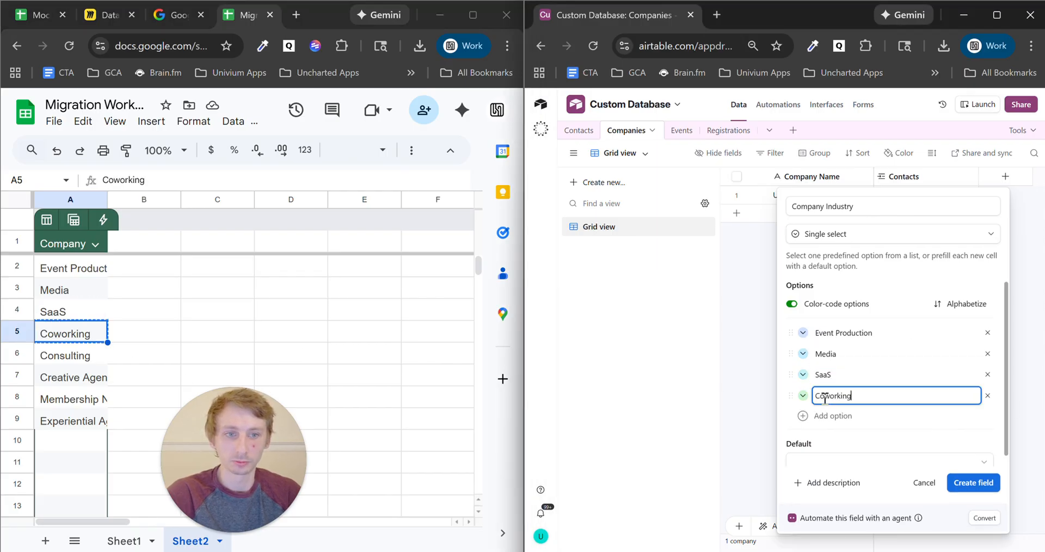
pyautogui.press('Return')
# - Add Consulting, Creative Agency, Membership Network and Experiential Agency options, then create the field
pyautogui.click(87, 354)
pyautogui.hotkey('ctrl', 'c')
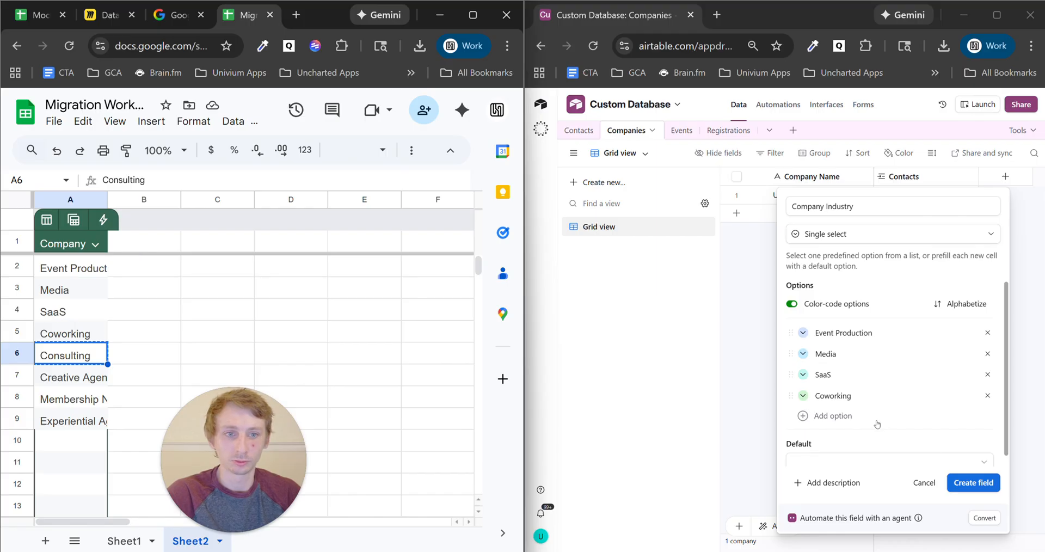
pyautogui.click(833, 415)
pyautogui.hotkey('ctrl', 'v')
pyautogui.press('Return')
pyautogui.click(77, 380)
pyautogui.hotkey('ctrl', 'c')
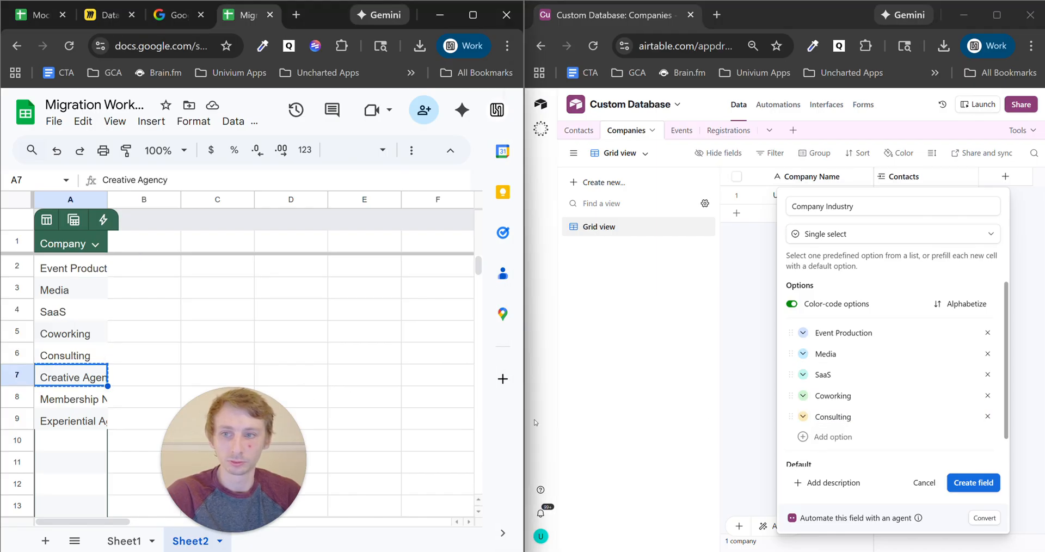
pyautogui.click(830, 437)
pyautogui.hotkey('ctrl', 'v')
pyautogui.click(81, 399)
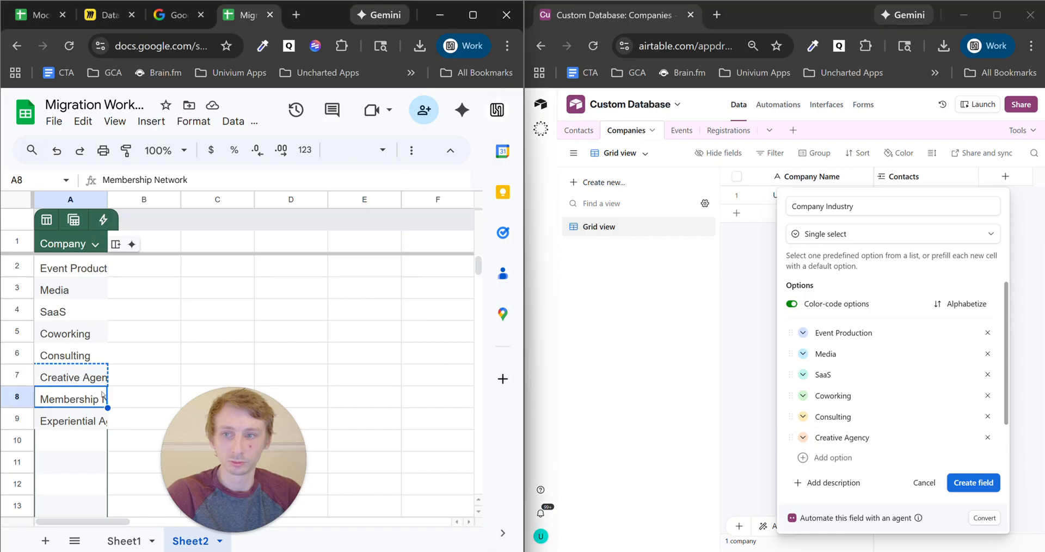
pyautogui.hotkey('ctrl', 'c')
pyautogui.click(833, 457)
pyautogui.hotkey('ctrl', 'v')
pyautogui.press('Return')
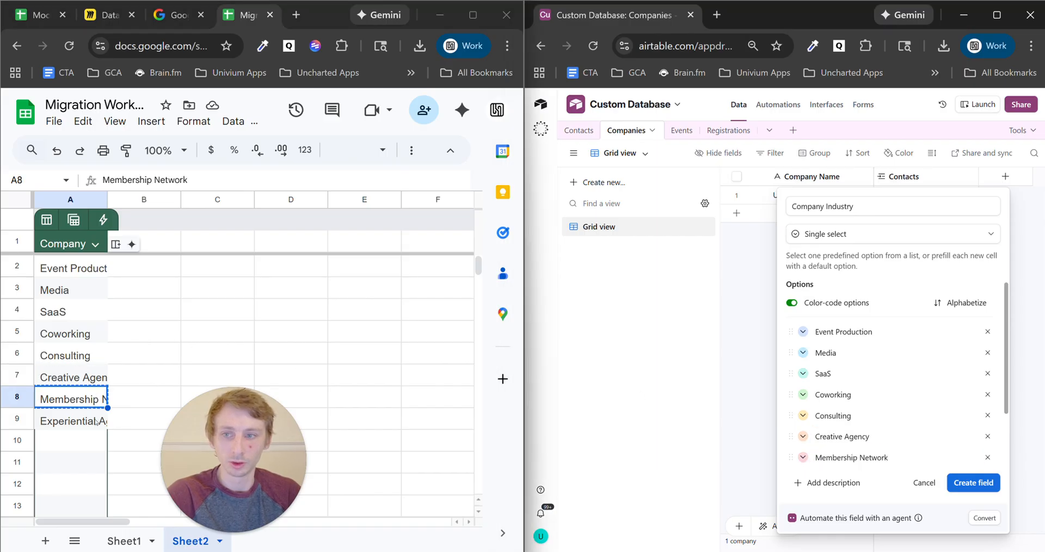
pyautogui.click(71, 420)
pyautogui.hotkey('ctrl', 'c')
pyautogui.scroll(-2, 862, 436)
pyautogui.click(833, 406)
pyautogui.hotkey('ctrl', 'v')
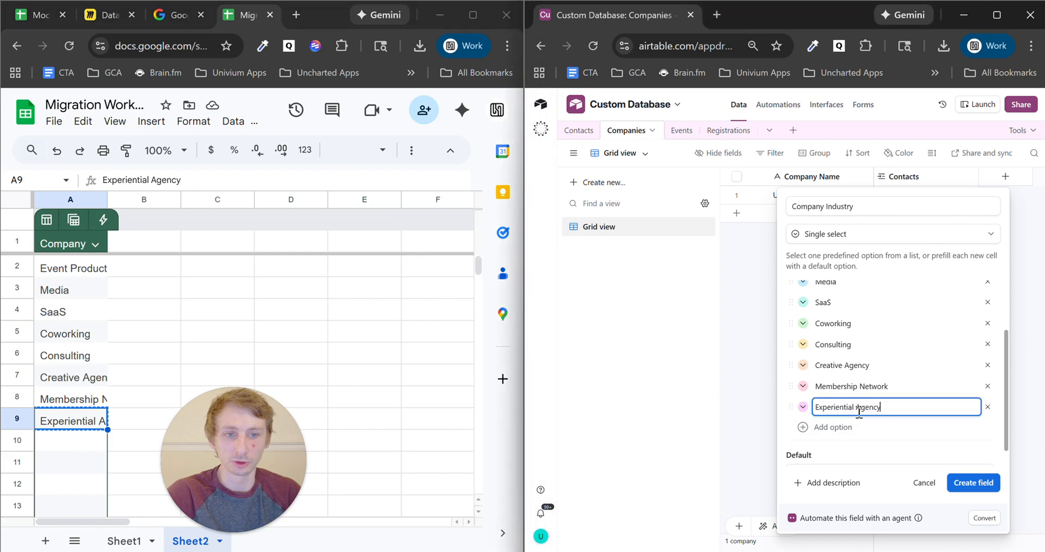
pyautogui.press('Return')
pyautogui.scroll(-1, 871, 425)
pyautogui.click(974, 482)
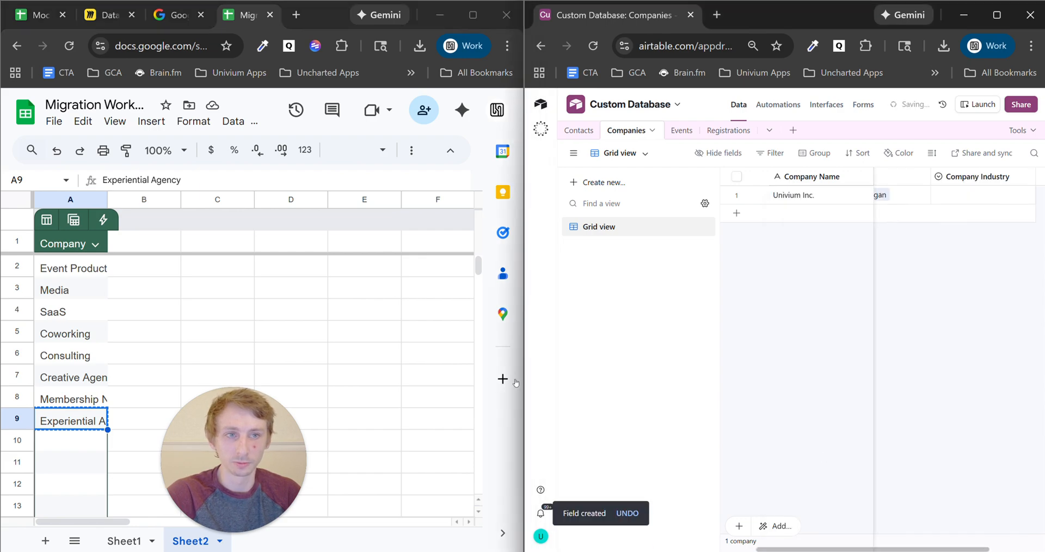
# - Clear the column selection in the Mock Data sheet
pyautogui.click(45, 21)
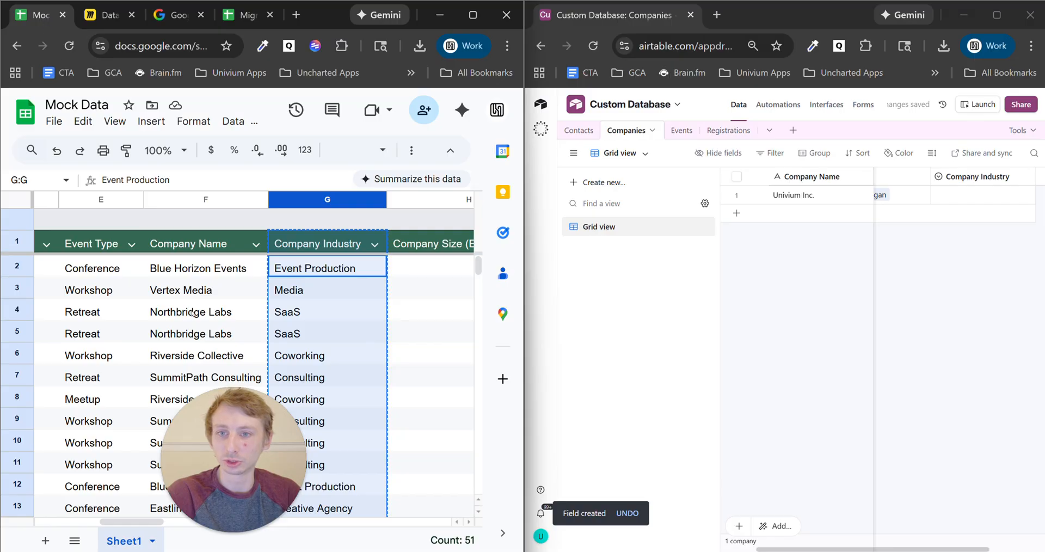
pyautogui.moveTo(240, 472); pyautogui.dragTo(297, 526)
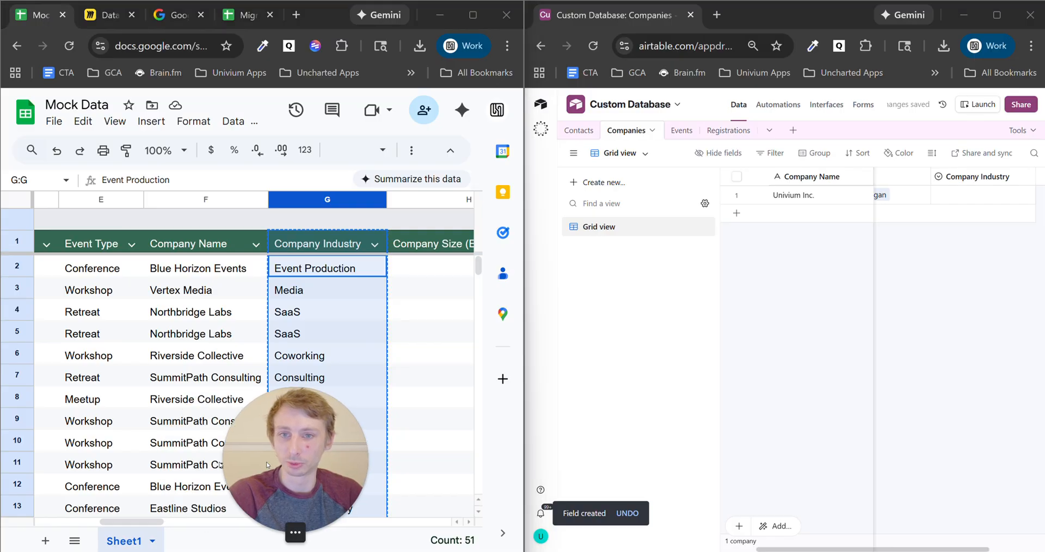
pyautogui.click(160, 512)
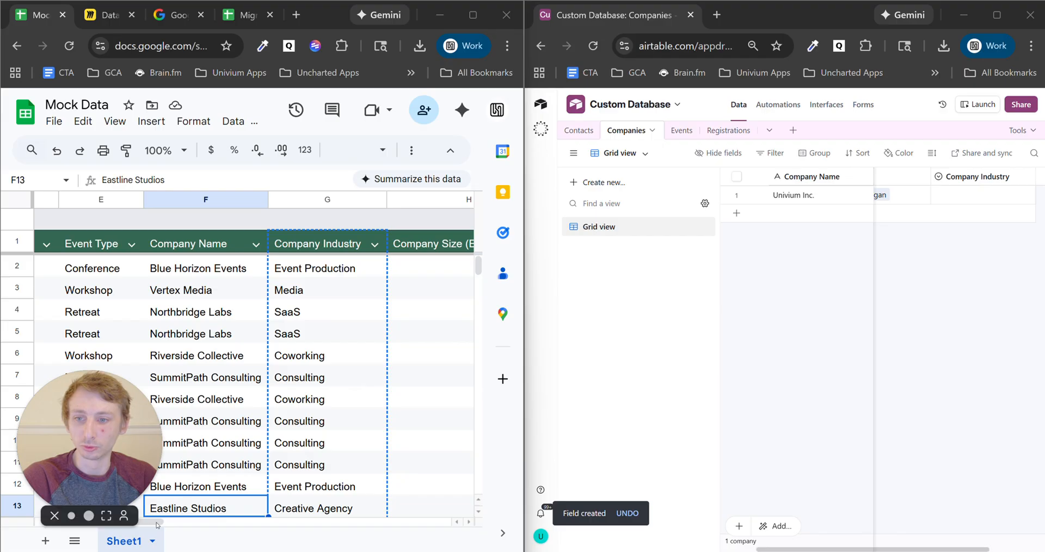
pyautogui.moveTo(157, 524); pyautogui.dragTo(173, 527)
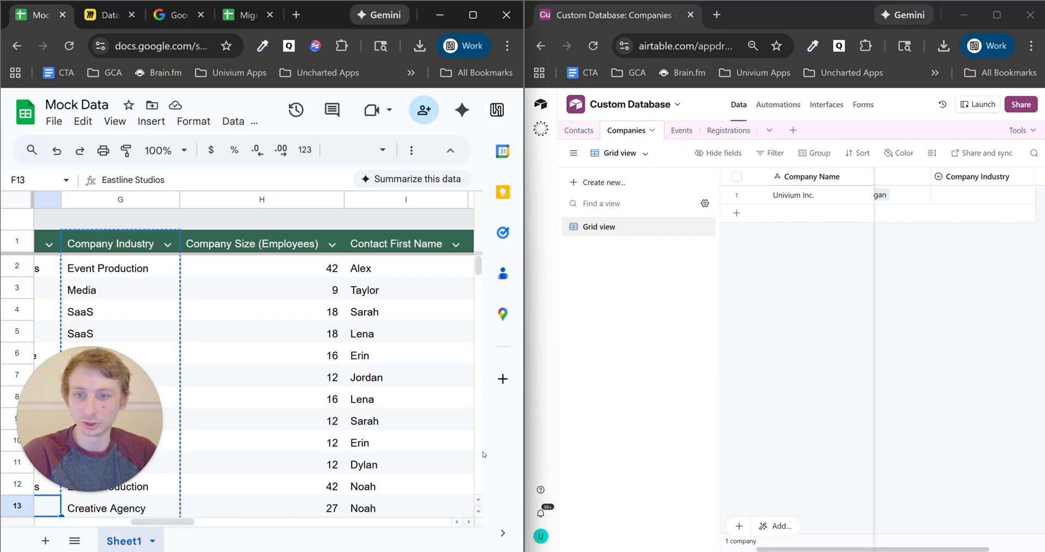
# - Create a Number field named Company Size (Employees) in the Companies table
pyautogui.click(893, 274)
pyautogui.moveTo(878, 549); pyautogui.dragTo(938, 549)
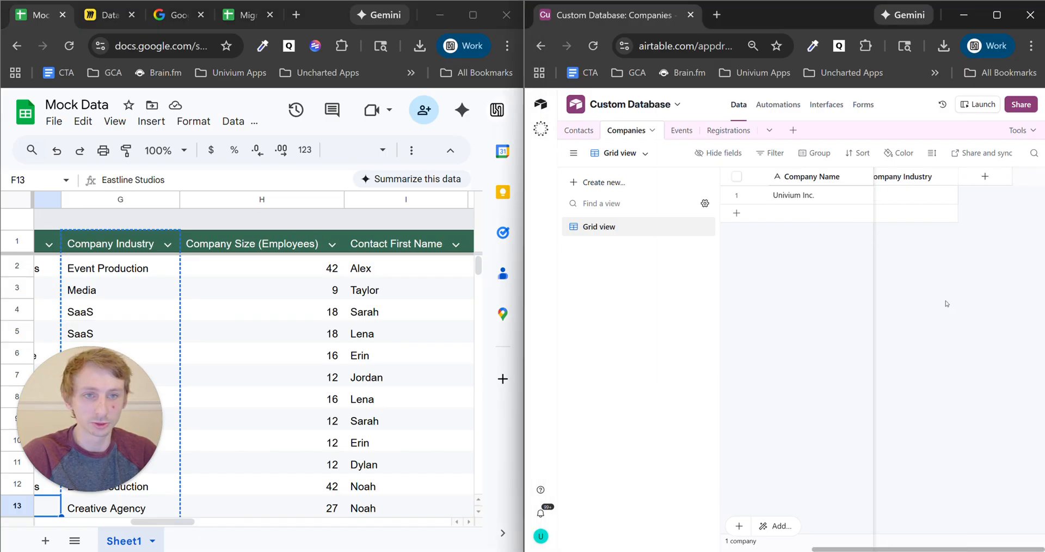
pyautogui.click(984, 177)
pyautogui.write('numb')
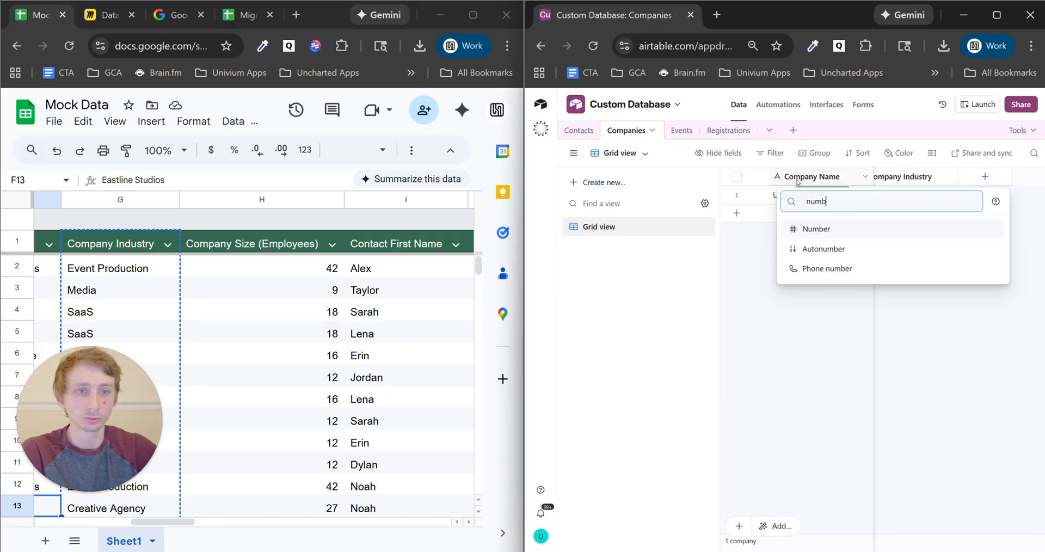
pyautogui.click(835, 232)
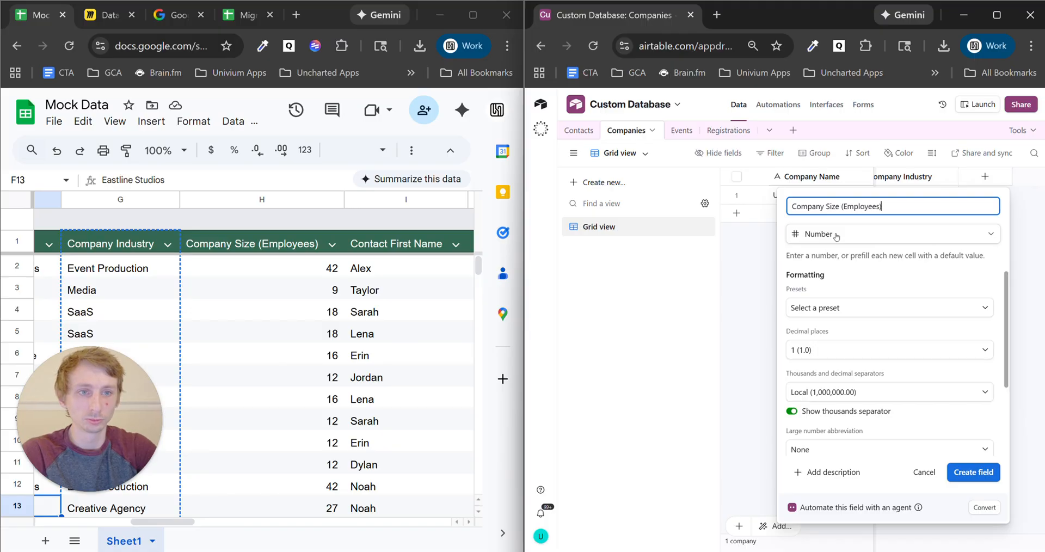
pyautogui.click(986, 473)
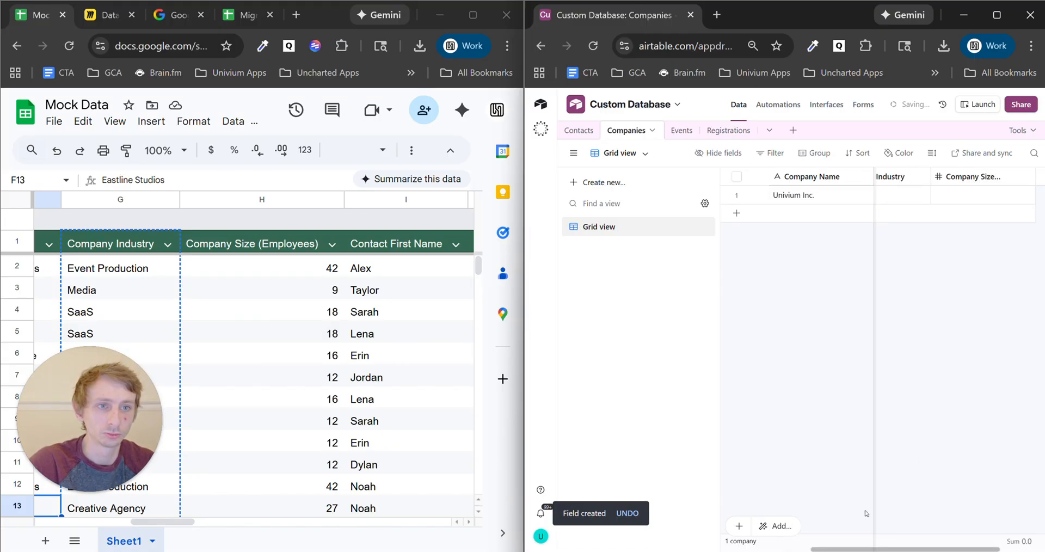
pyautogui.moveTo(875, 550); pyautogui.dragTo(683, 546)
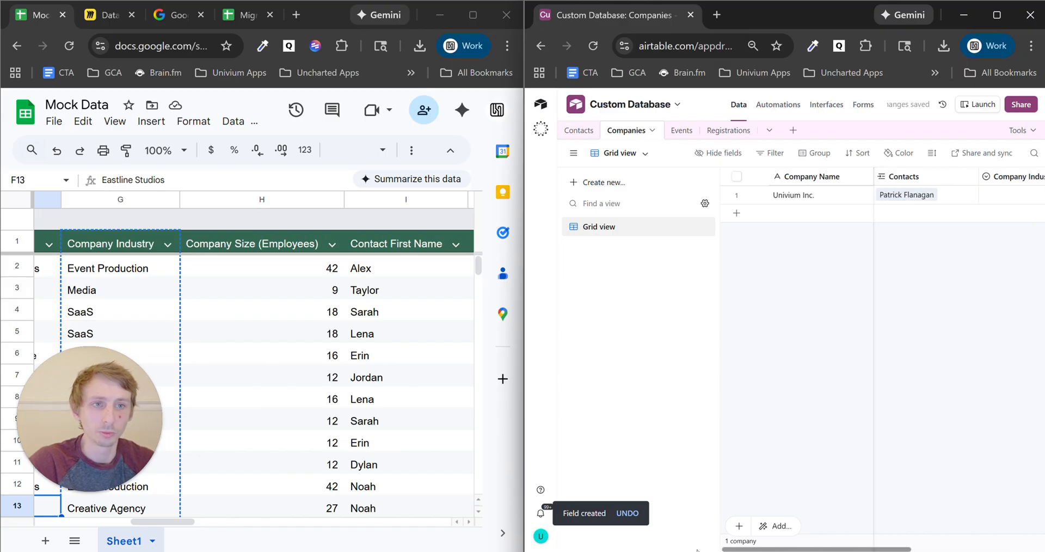
pyautogui.click(108, 15)
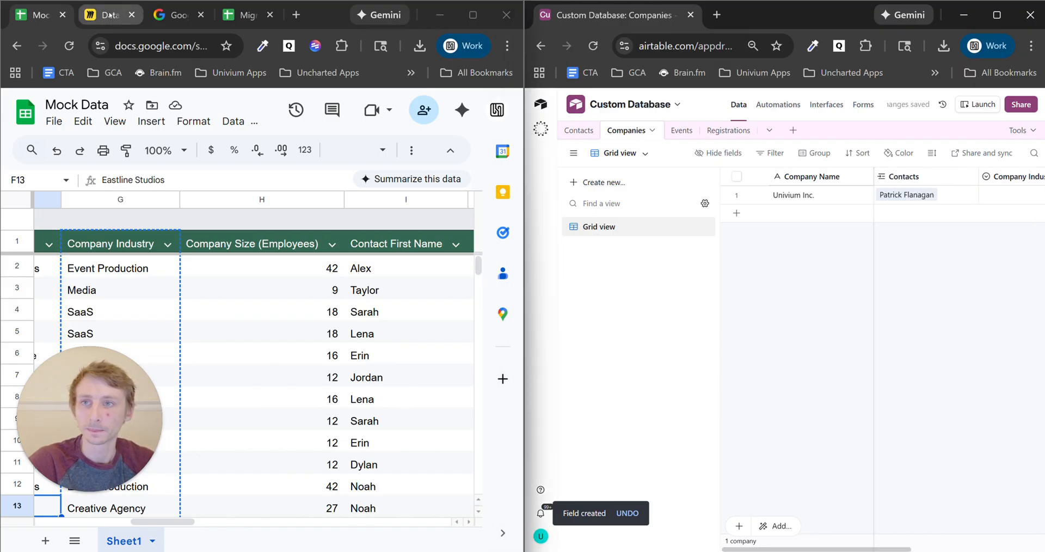
# - Add an Email-type field named Email to the Contacts table
pyautogui.moveTo(87, 411); pyautogui.dragTo(87, 449)
pyautogui.click(578, 131)
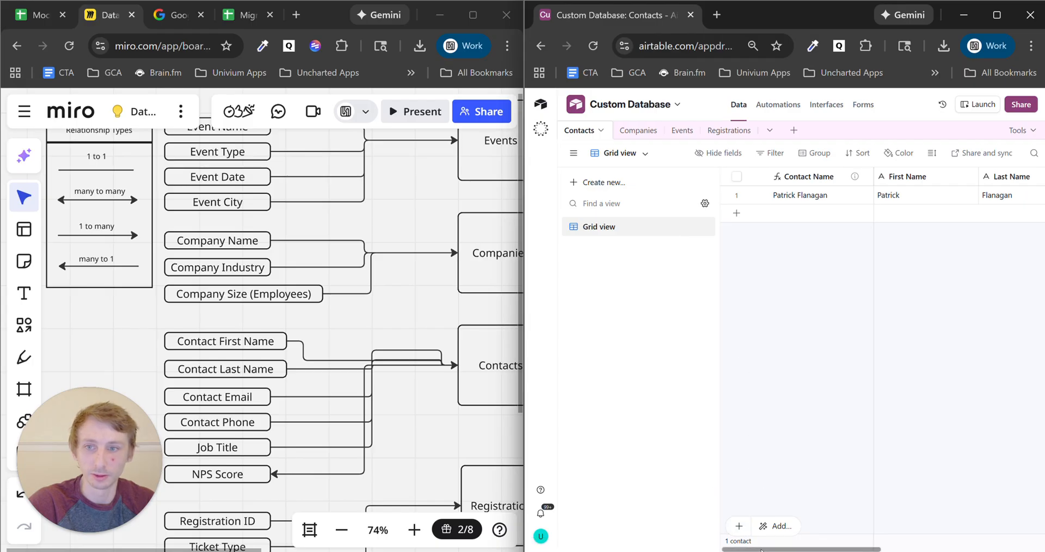
pyautogui.moveTo(764, 551); pyautogui.dragTo(866, 551)
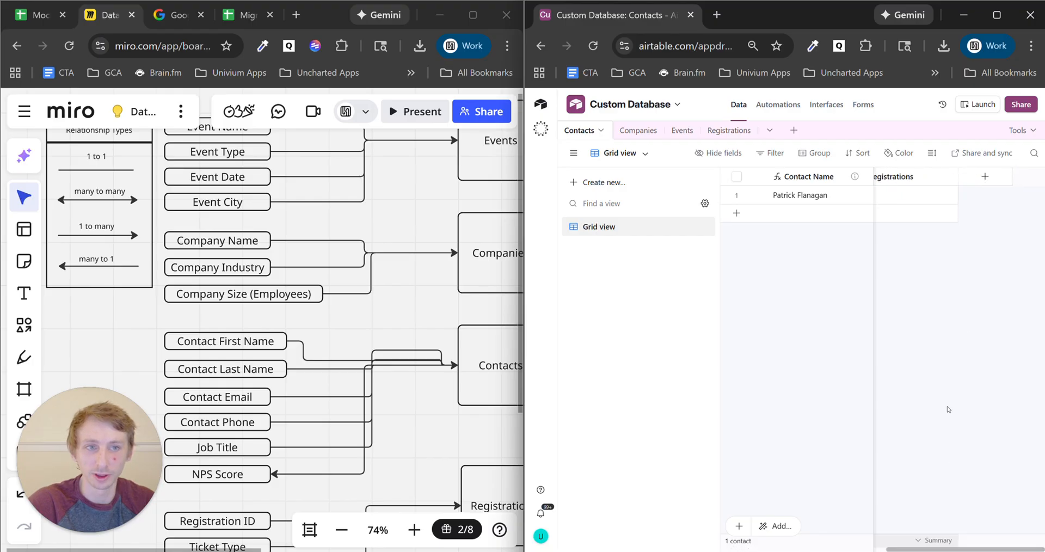
pyautogui.click(985, 177)
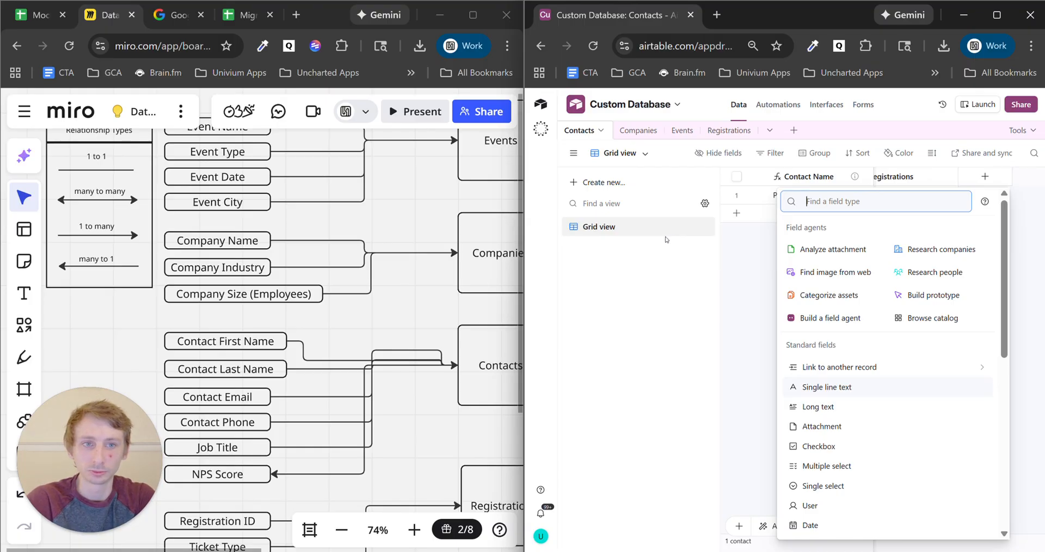
pyautogui.write('email')
pyautogui.click(892, 230)
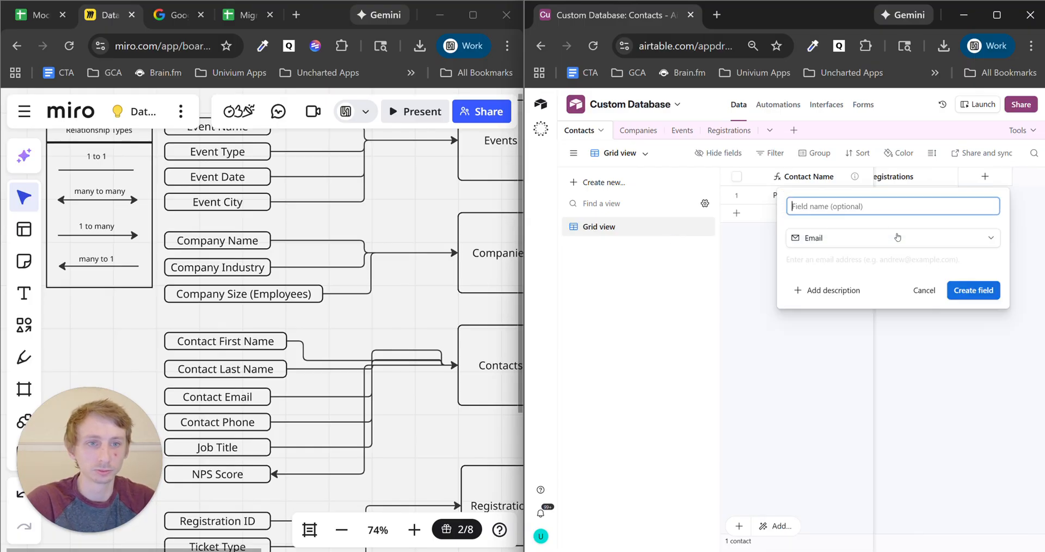
pyautogui.write('Em')
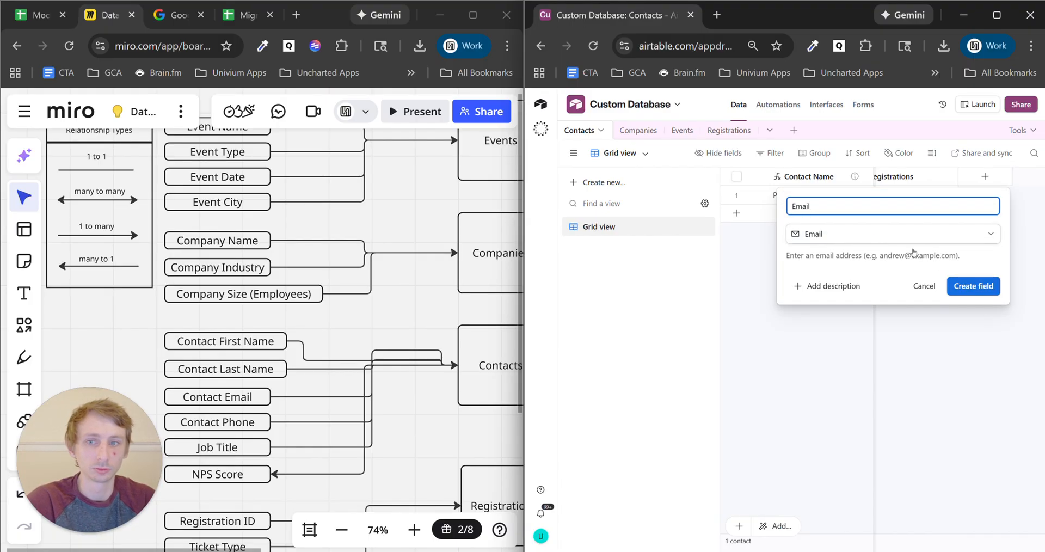
pyautogui.write('ail')
pyautogui.click(973, 286)
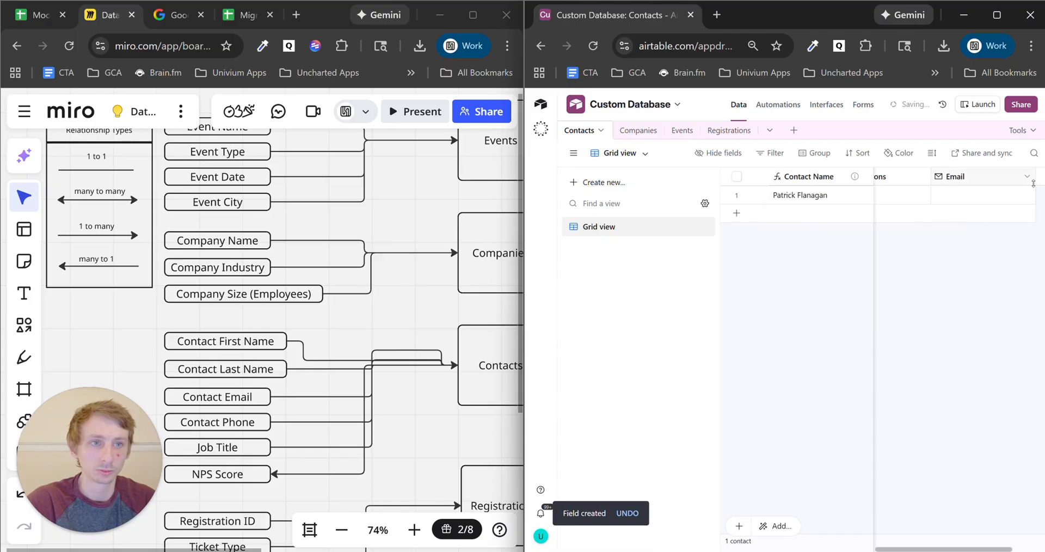
# - Add a Phone number field named Phone to Contacts
pyautogui.click(1041, 181)
pyautogui.write('phone')
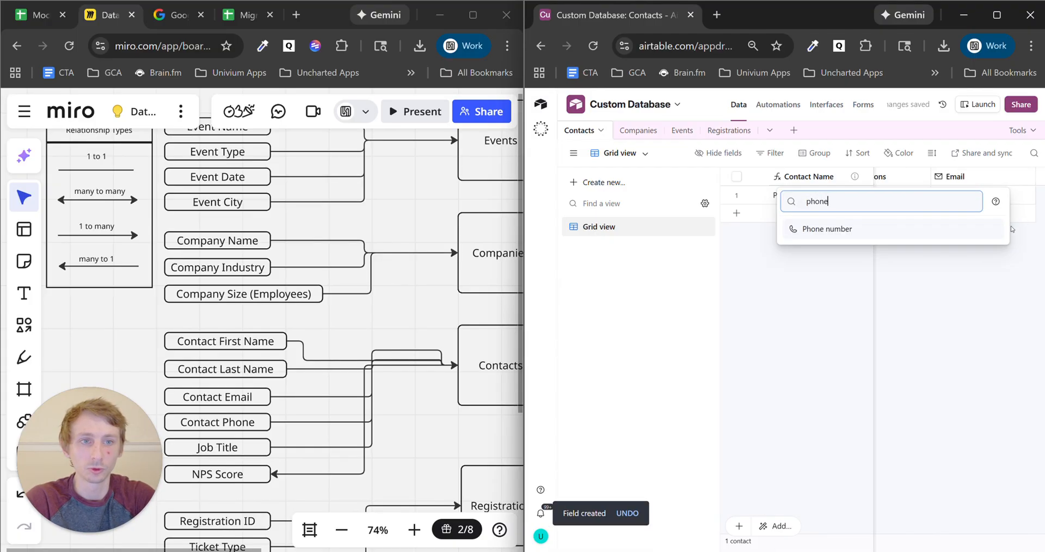
pyautogui.click(874, 225)
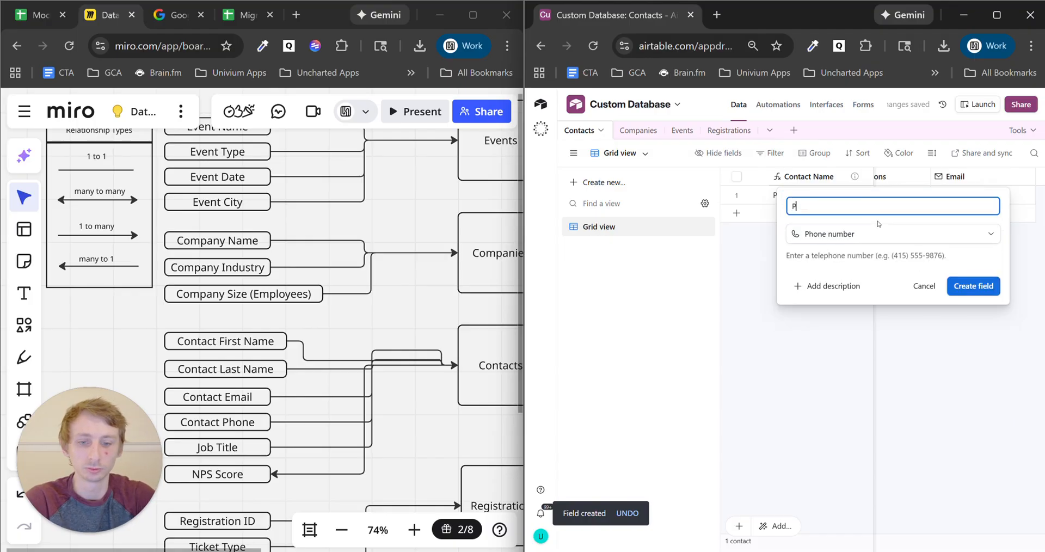
pyautogui.click(970, 288)
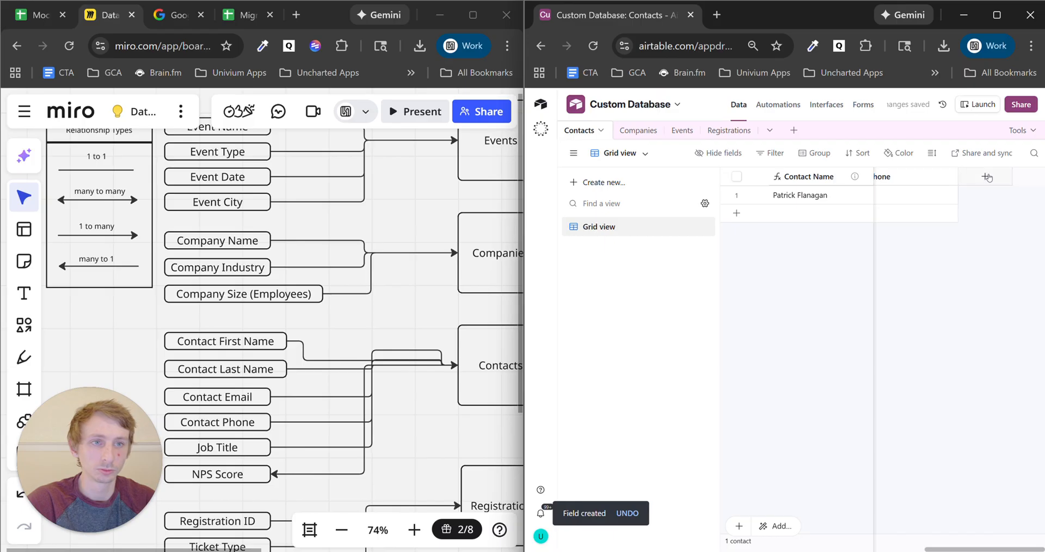
# - Add a single line text field named Job Title to Contacts
pyautogui.click(988, 178)
pyautogui.write('sing')
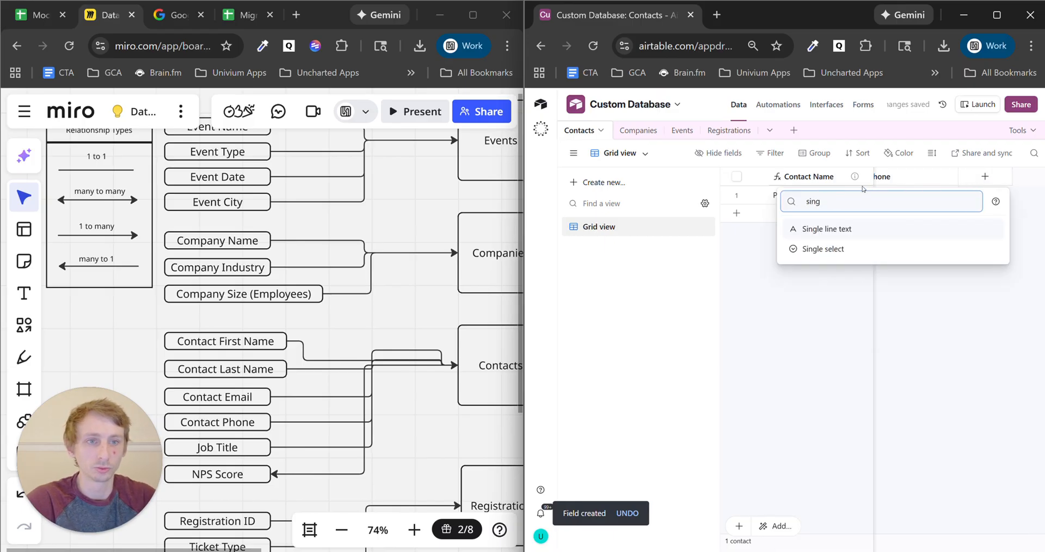
pyautogui.click(865, 229)
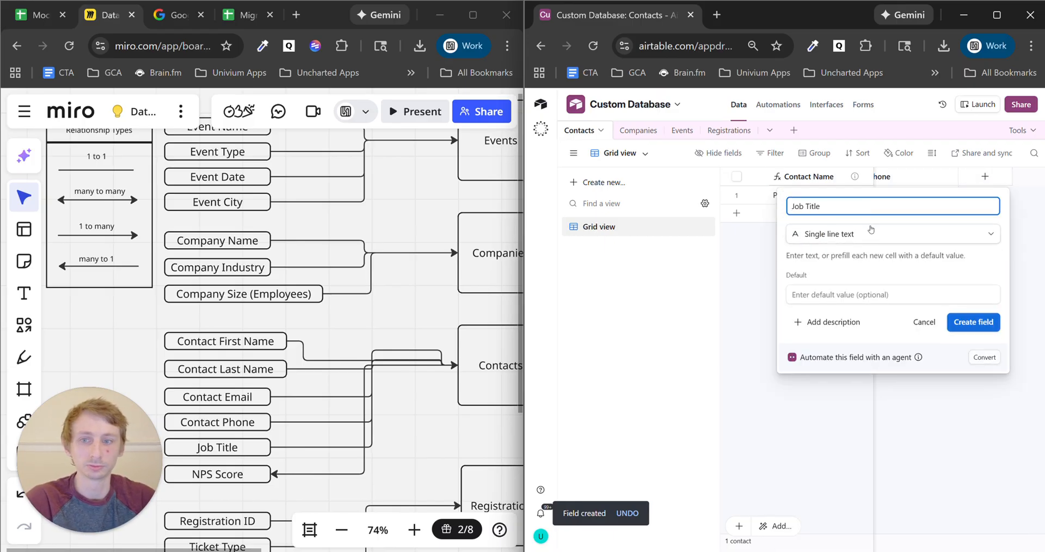
pyautogui.click(973, 322)
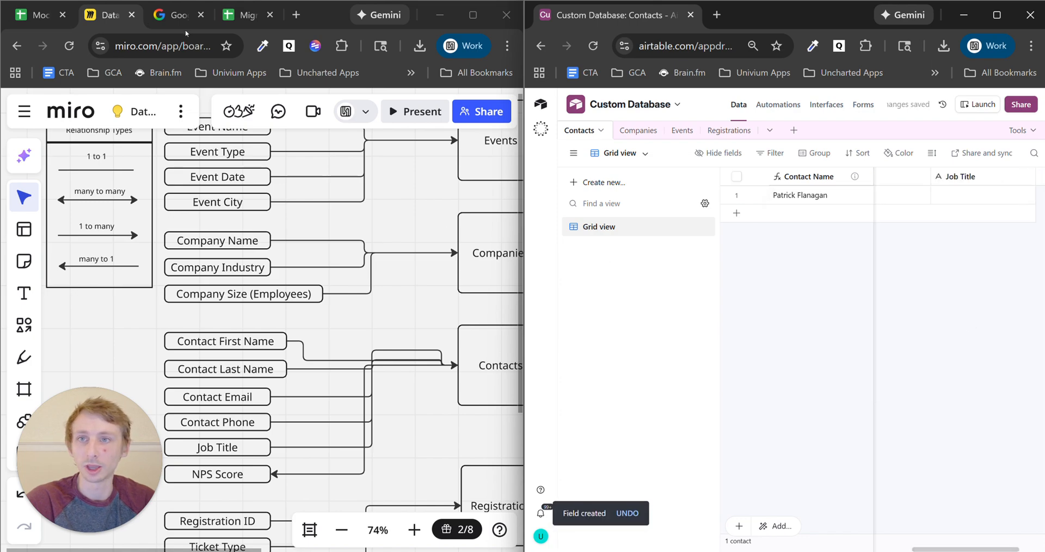
pyautogui.click(48, 20)
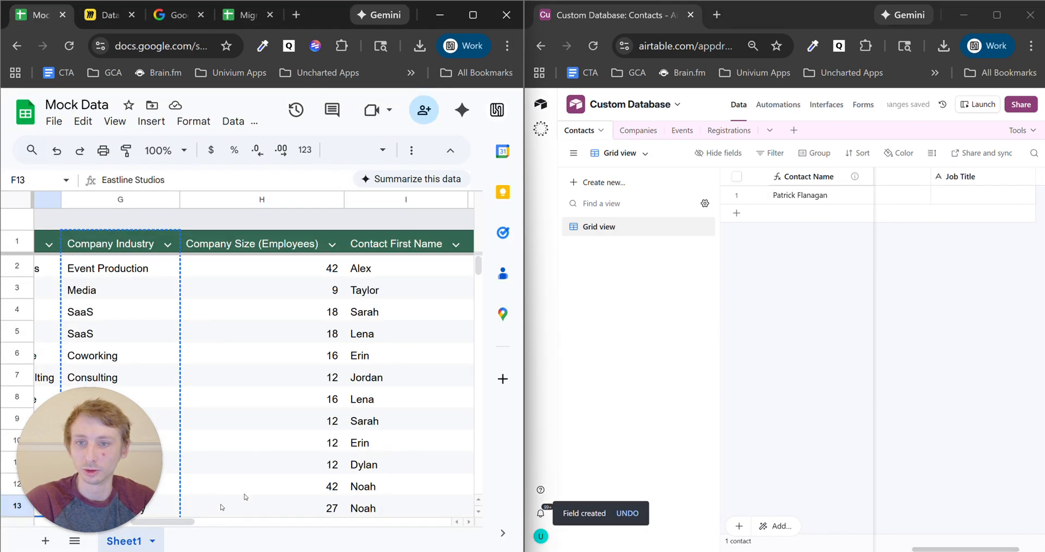
# - Change header cell V1 from Column 22 to NPS Score
pyautogui.moveTo(184, 524); pyautogui.dragTo(406, 539)
pyautogui.click(355, 242)
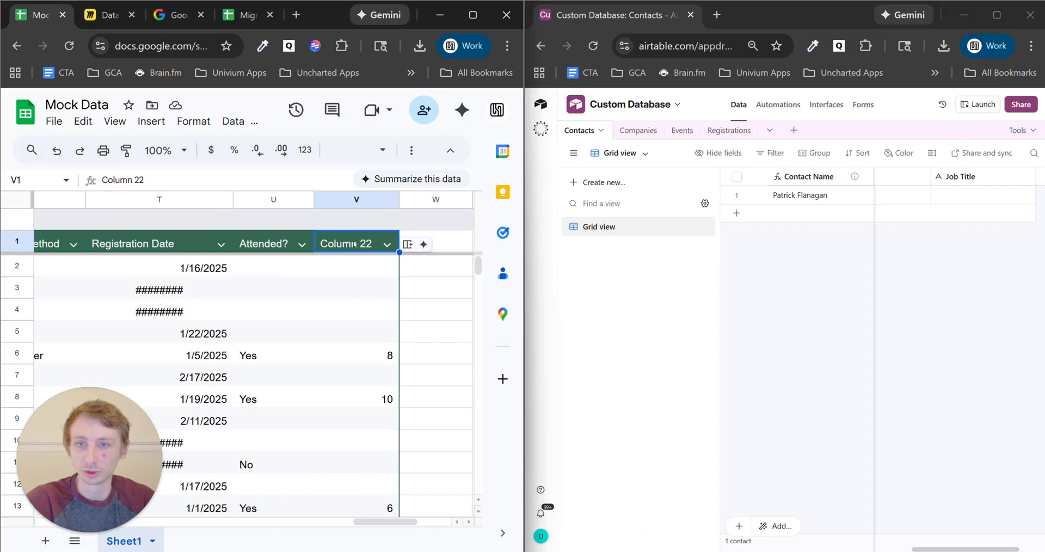
pyautogui.doubleClick(355, 242)
pyautogui.write('NPS Score')
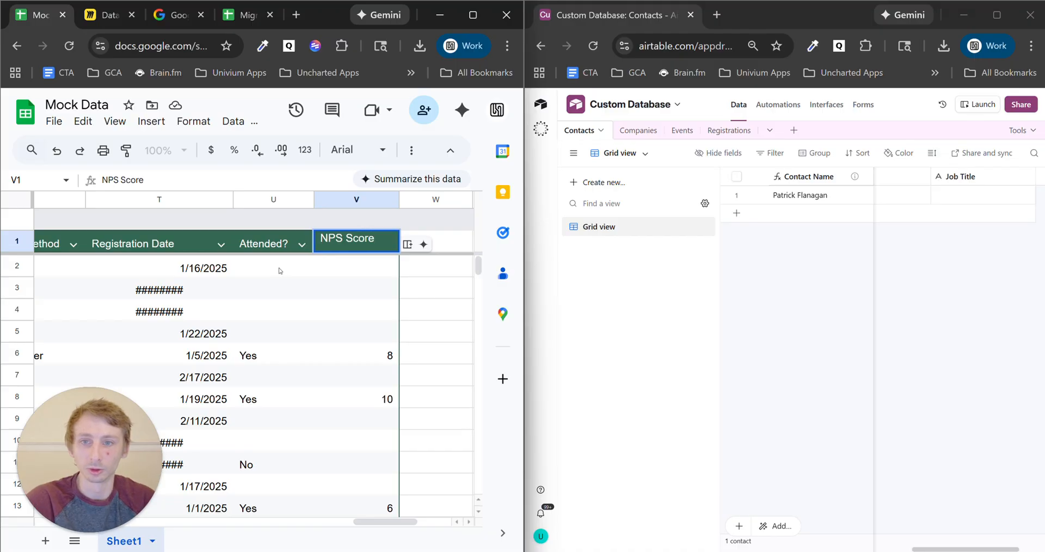
pyautogui.click(279, 270)
pyautogui.scroll(-15, 279, 305)
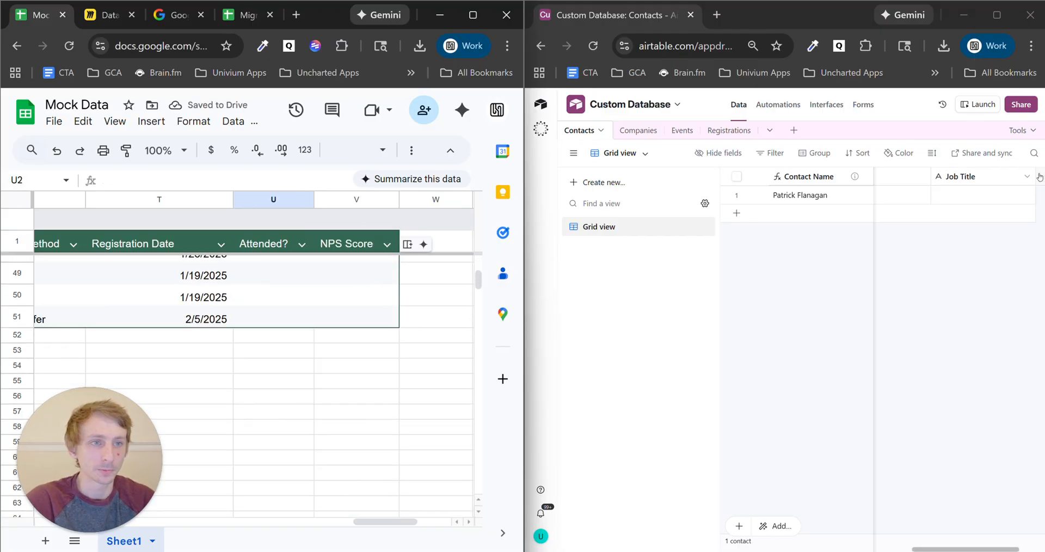
pyautogui.click(908, 171)
# - Create a Number-type field named NPS Score in Contacts
pyautogui.write('number')
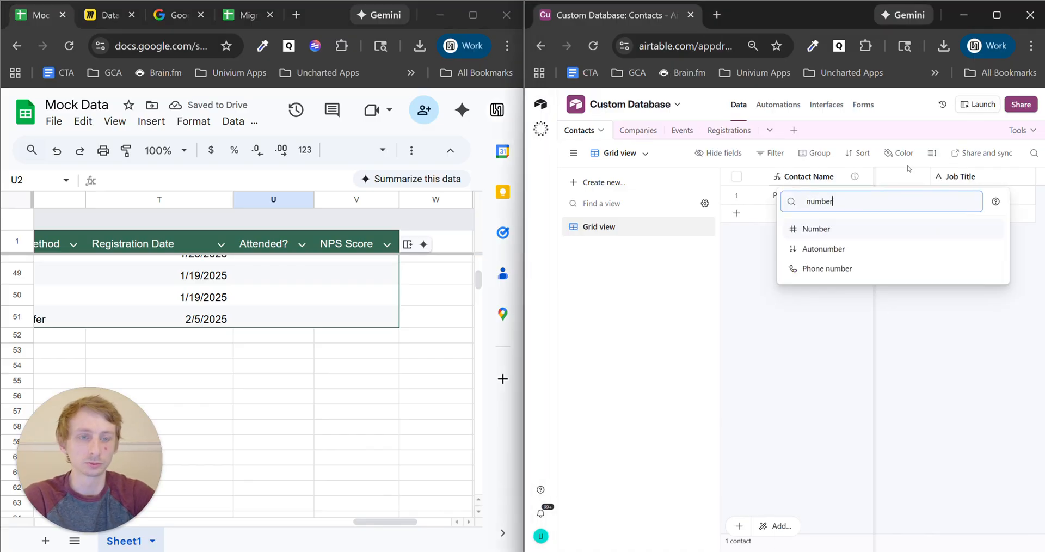
pyautogui.click(901, 229)
pyautogui.write('NPS Score')
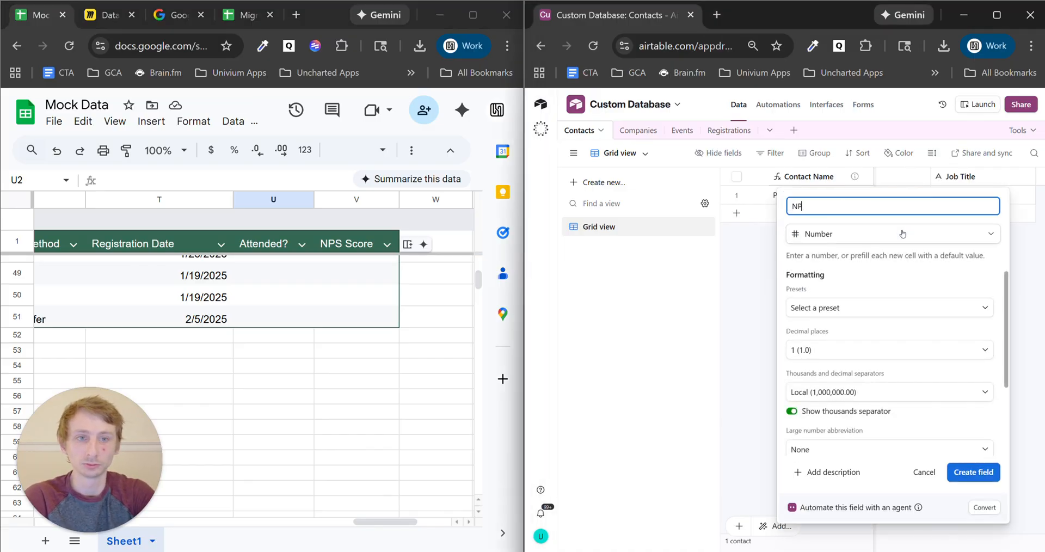
pyautogui.click(978, 469)
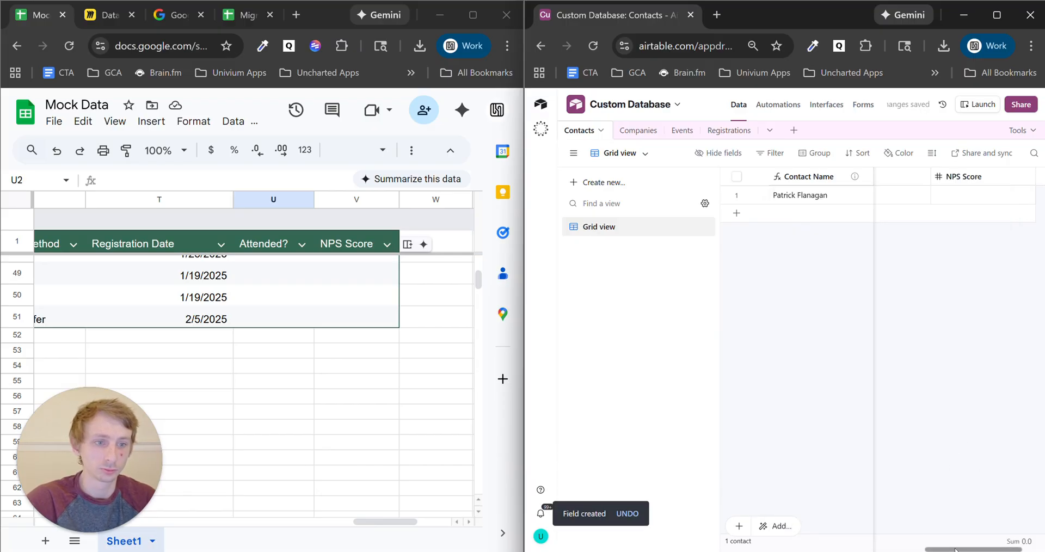
pyautogui.moveTo(955, 550); pyautogui.dragTo(751, 550)
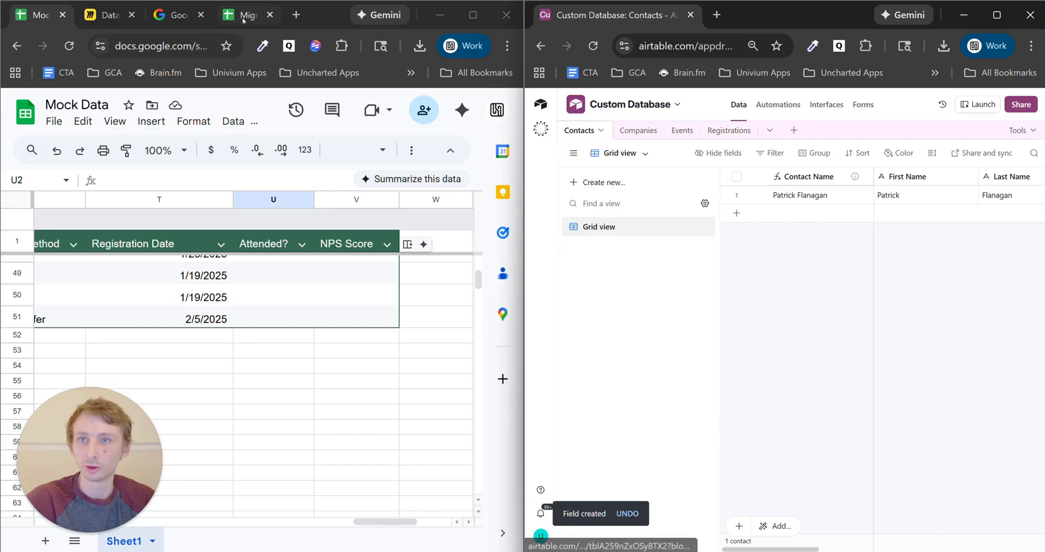
pyautogui.click(103, 15)
pyautogui.scroll(-2, 251, 324)
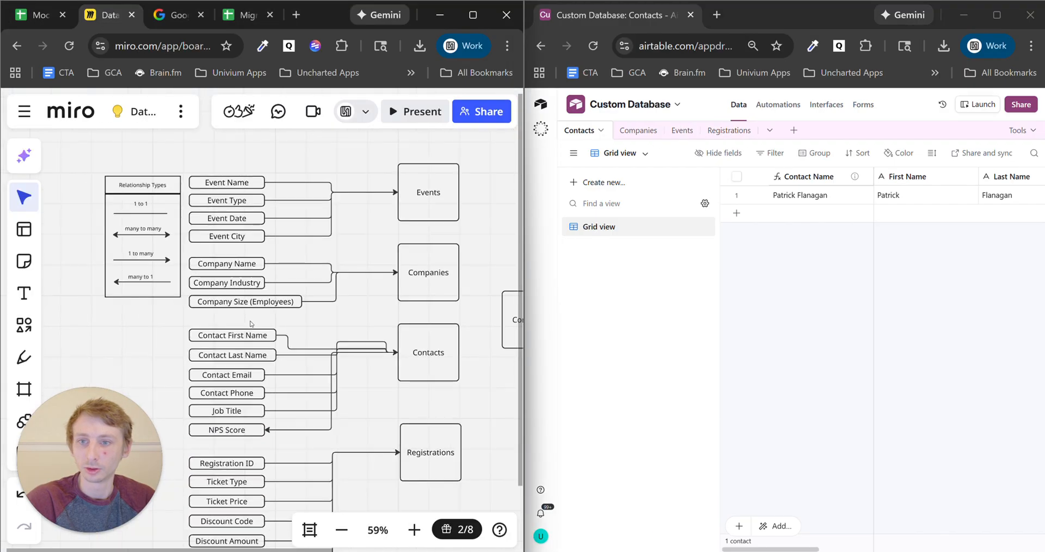
# - Add a single line text Ticket Type field to the Registrations table
pyautogui.moveTo(292, 451); pyautogui.dragTo(316, 297)
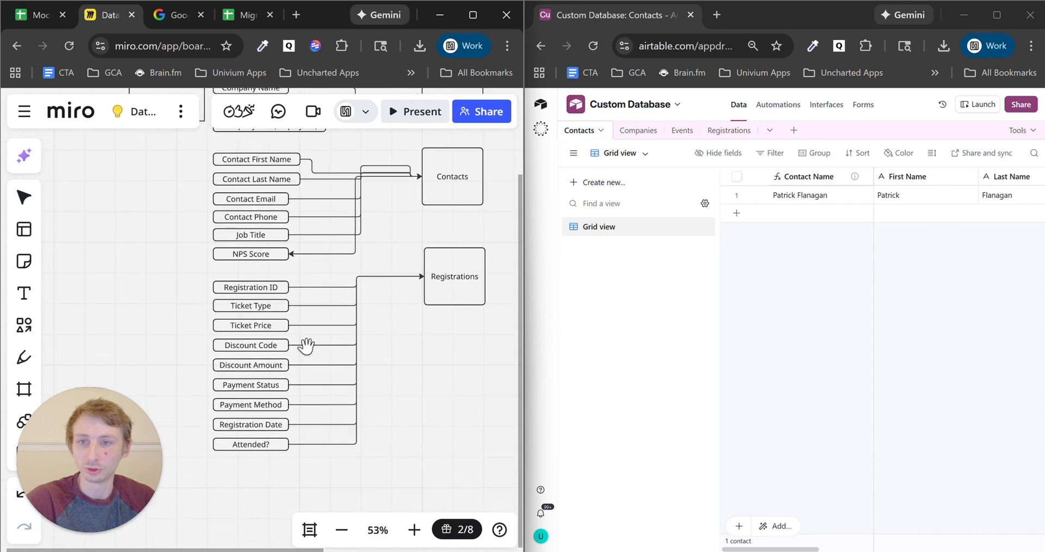
pyautogui.scroll(3, 306, 345)
pyautogui.click(729, 130)
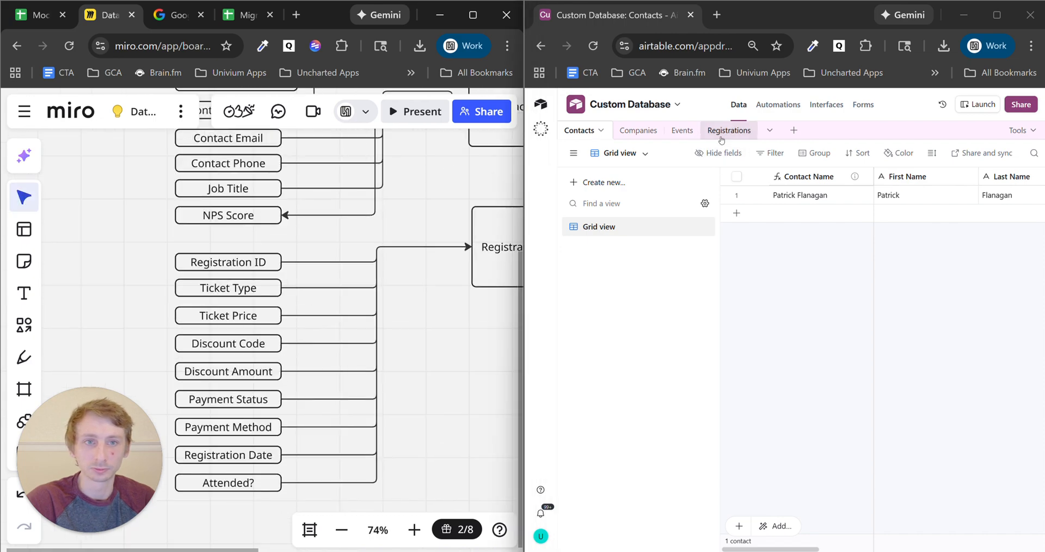
pyautogui.moveTo(809, 550); pyautogui.dragTo(900, 550)
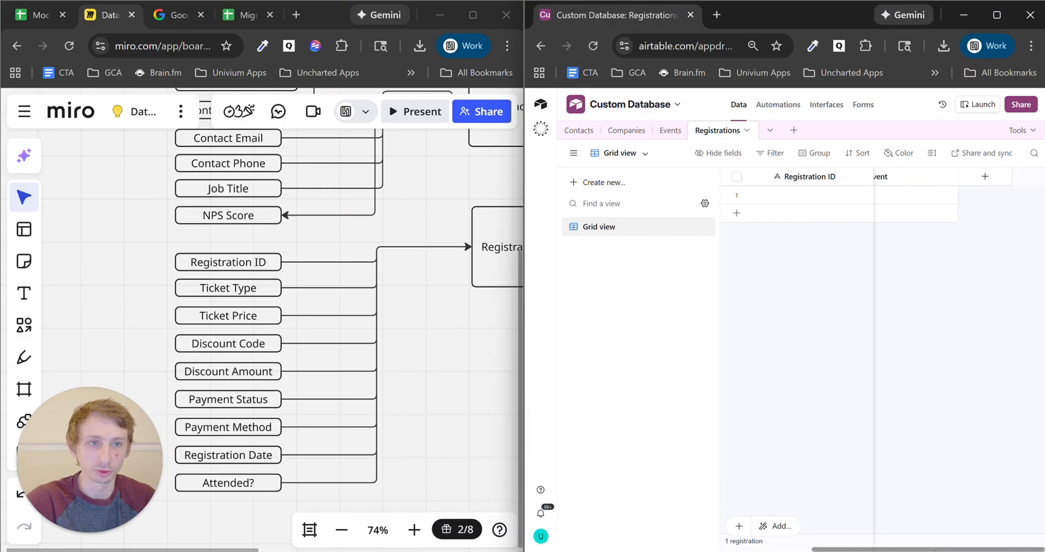
pyautogui.click(987, 176)
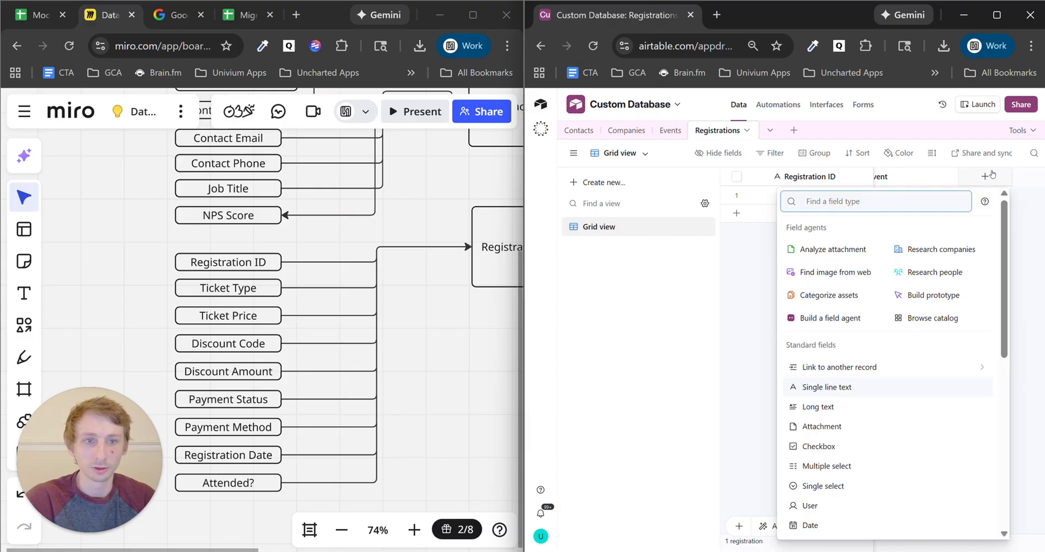
pyautogui.click(876, 388)
pyautogui.write('Ticket Type')
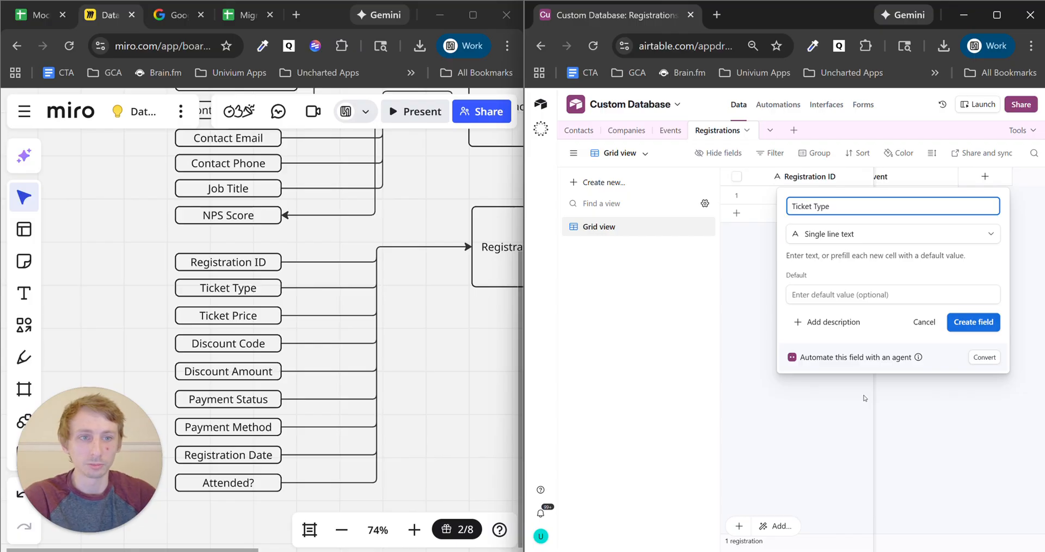
pyautogui.click(977, 323)
# - Add a single line text field named Ticket Price
pyautogui.click(1041, 178)
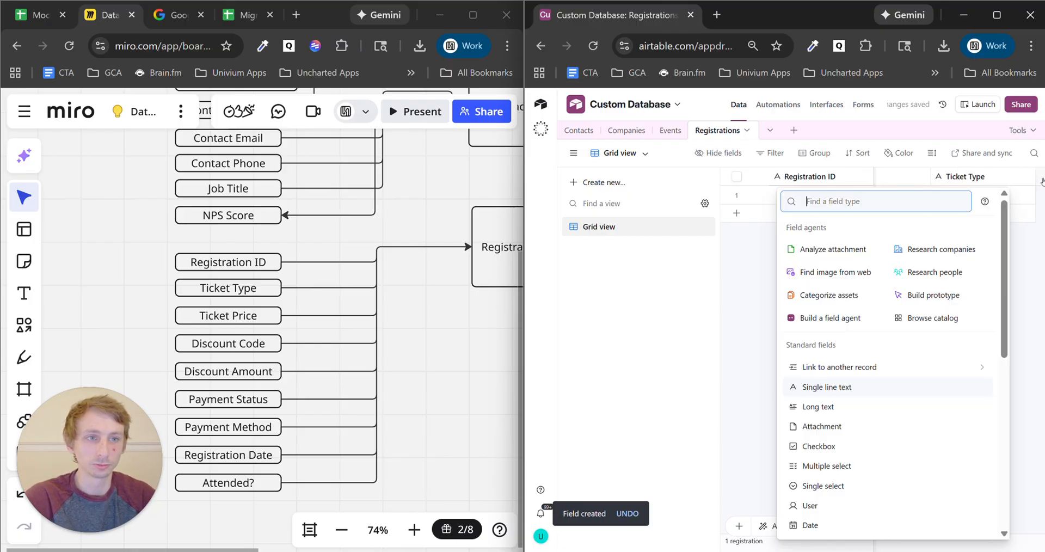
pyautogui.write('single')
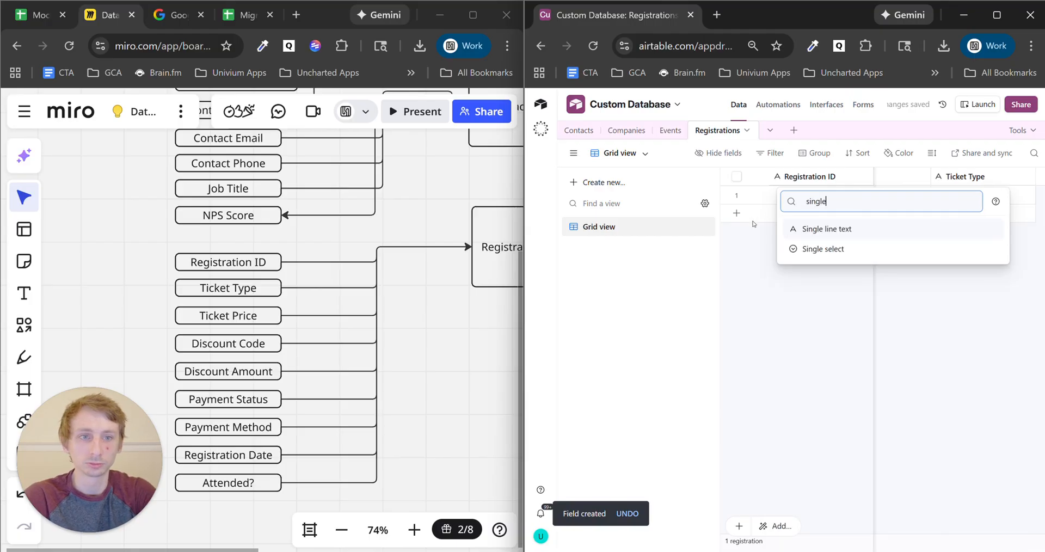
pyautogui.click(827, 229)
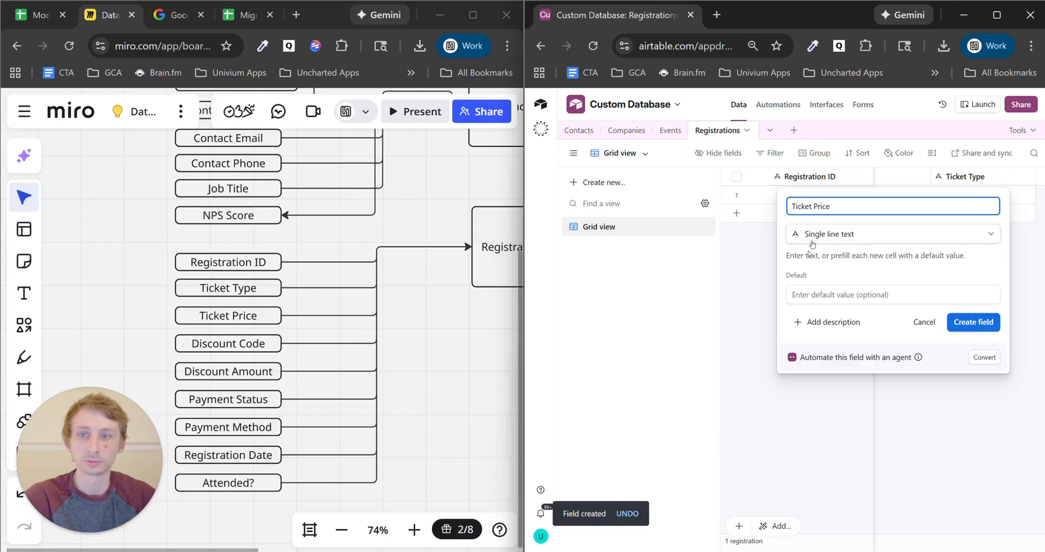
pyautogui.click(974, 323)
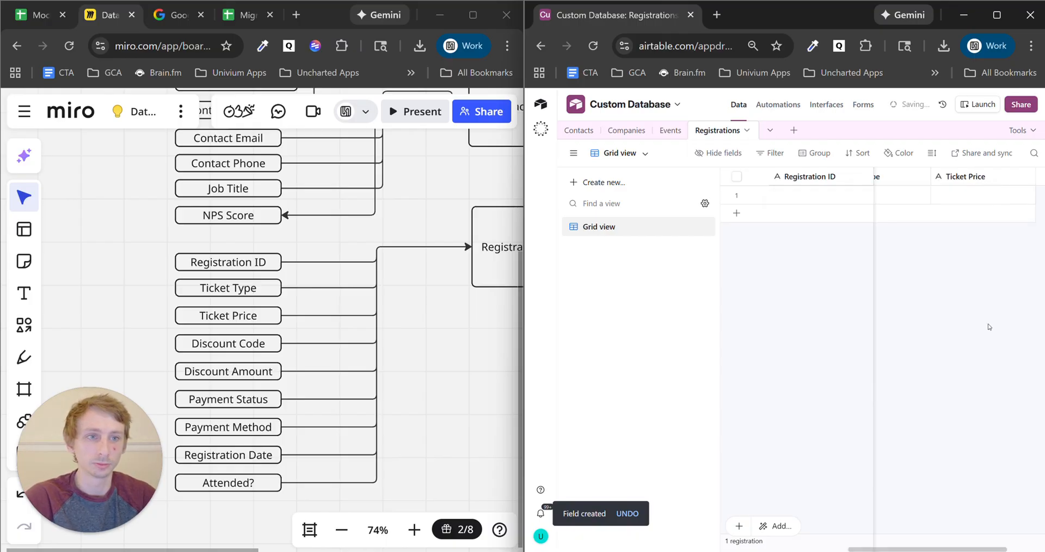
# - Add a single line text field named Discount Code
pyautogui.click(1041, 178)
pyautogui.write('si')
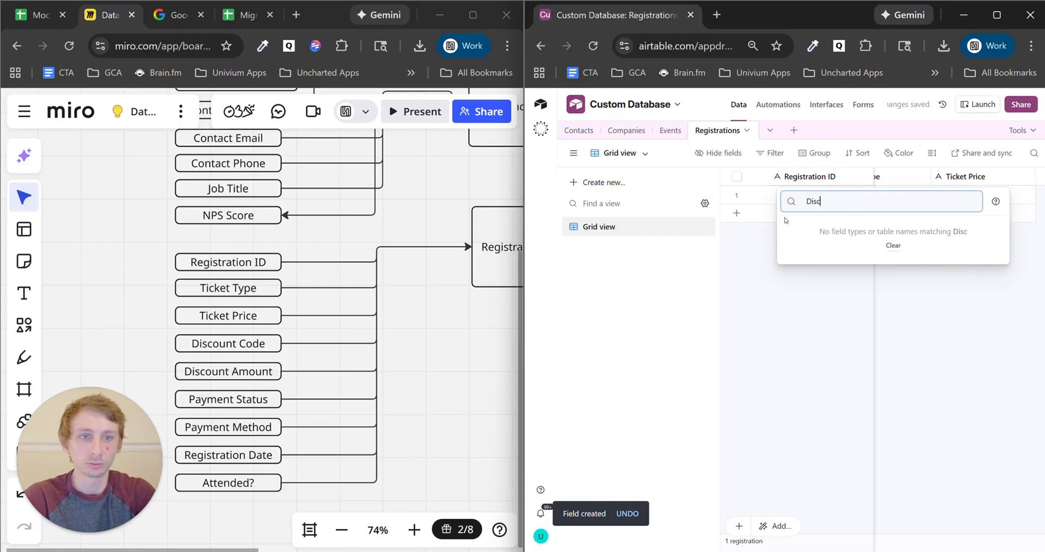
pyautogui.write('ng')
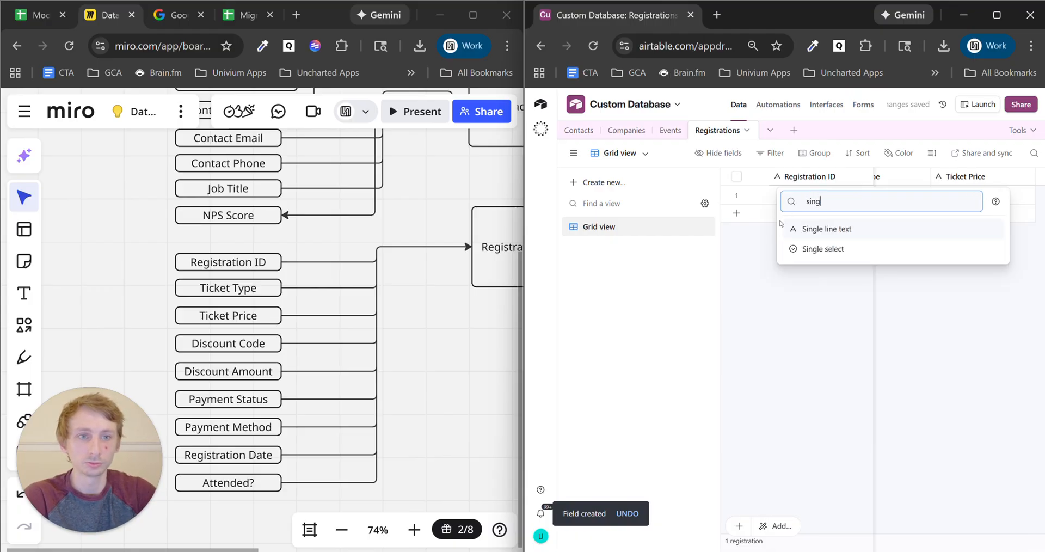
pyautogui.click(847, 229)
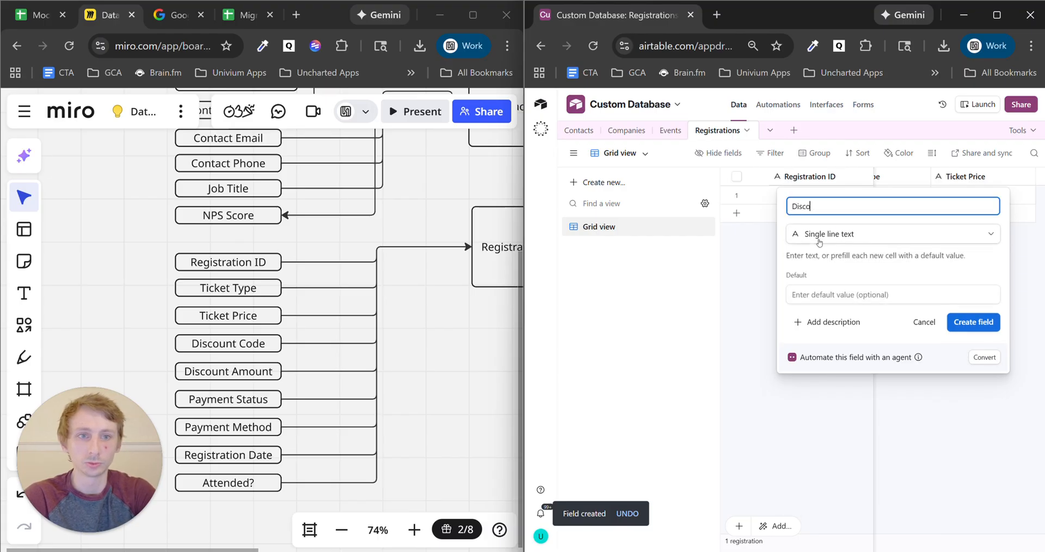
pyautogui.write('Discount Code')
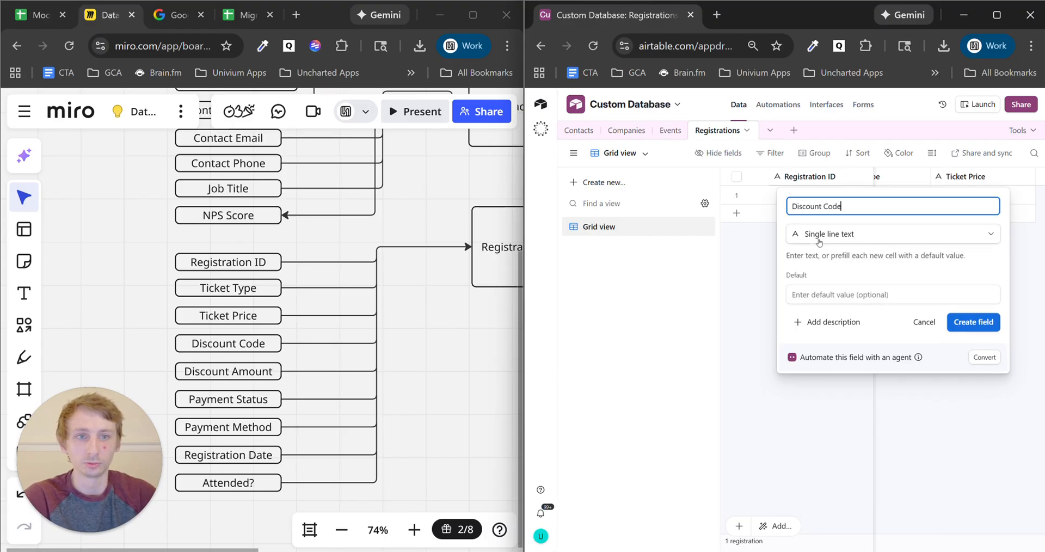
pyautogui.click(966, 322)
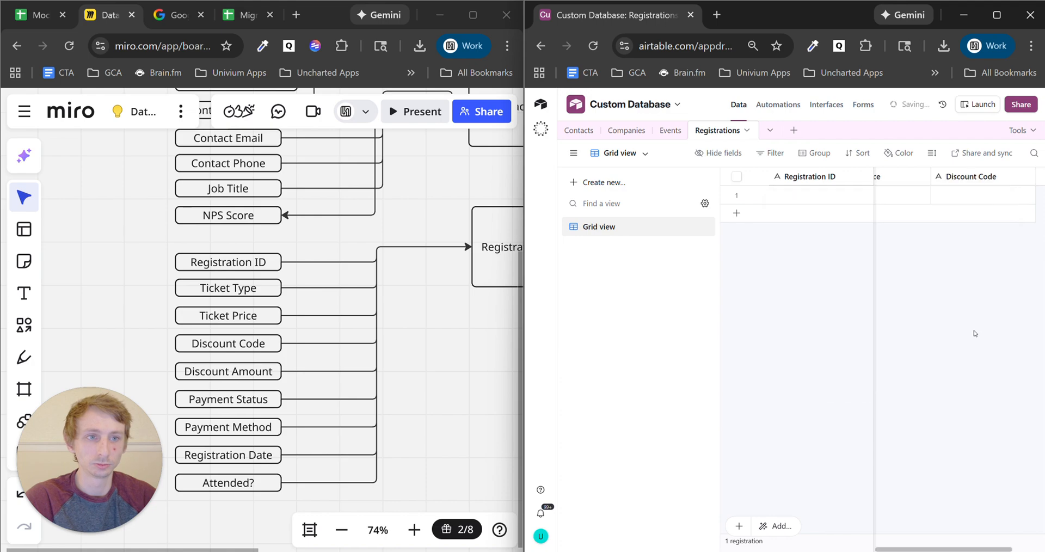
# - Add Discount Amount and Payment Status as single line text fields in Registrations
pyautogui.click(1041, 182)
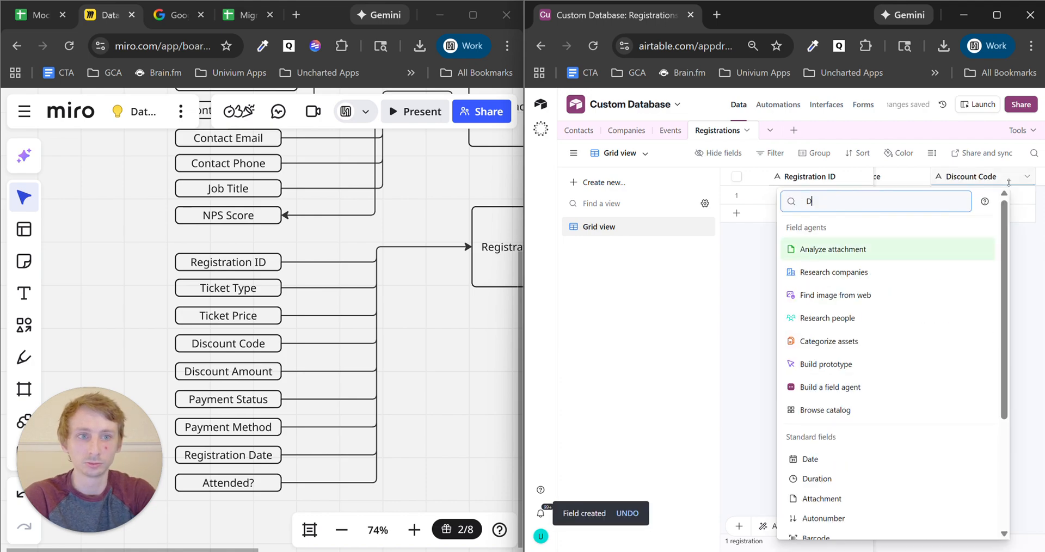
pyautogui.write('ed')
pyautogui.press('BackSpace')
pyautogui.press('BackSpace')
pyautogui.write('sing')
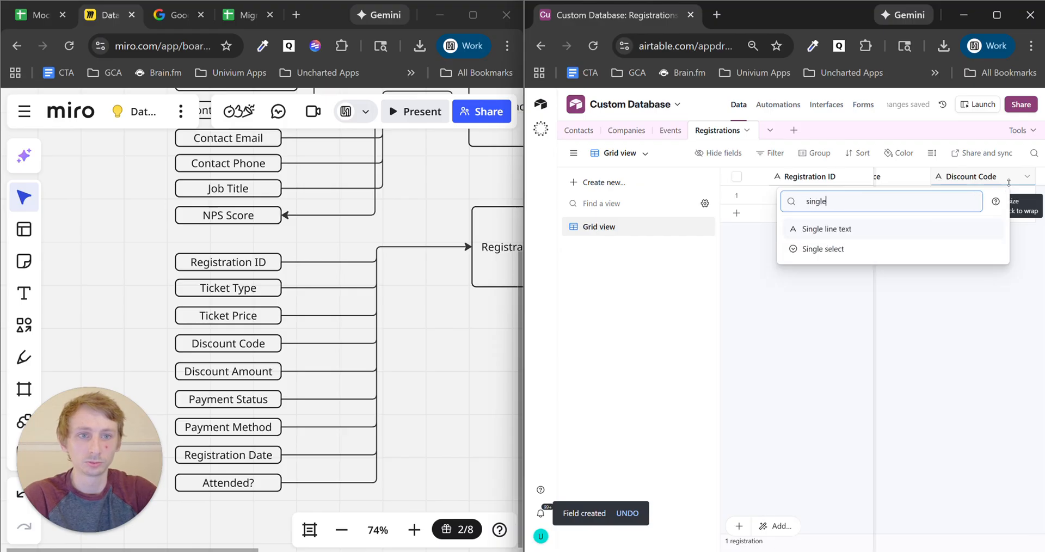
pyautogui.write('le')
pyautogui.click(918, 229)
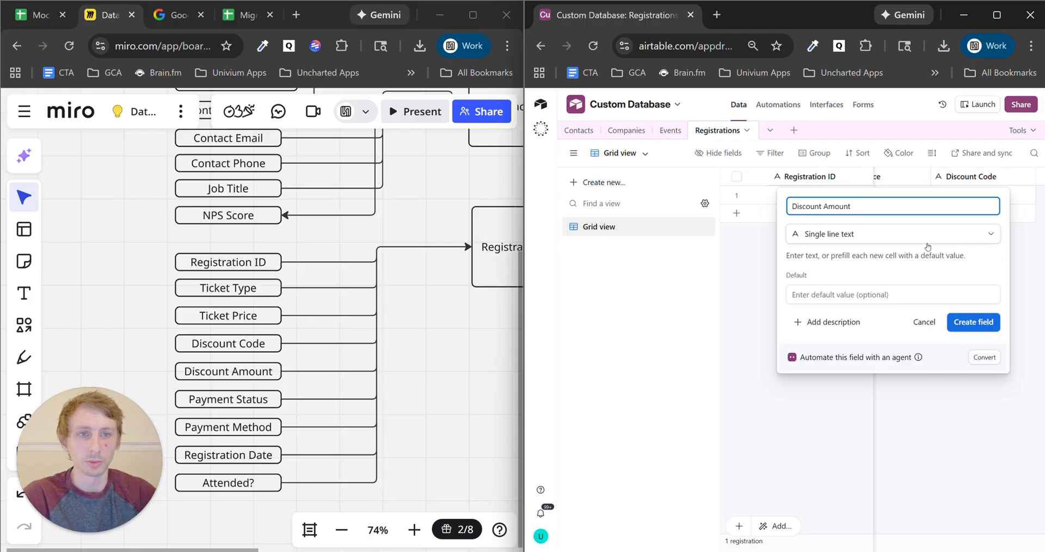
pyautogui.click(972, 325)
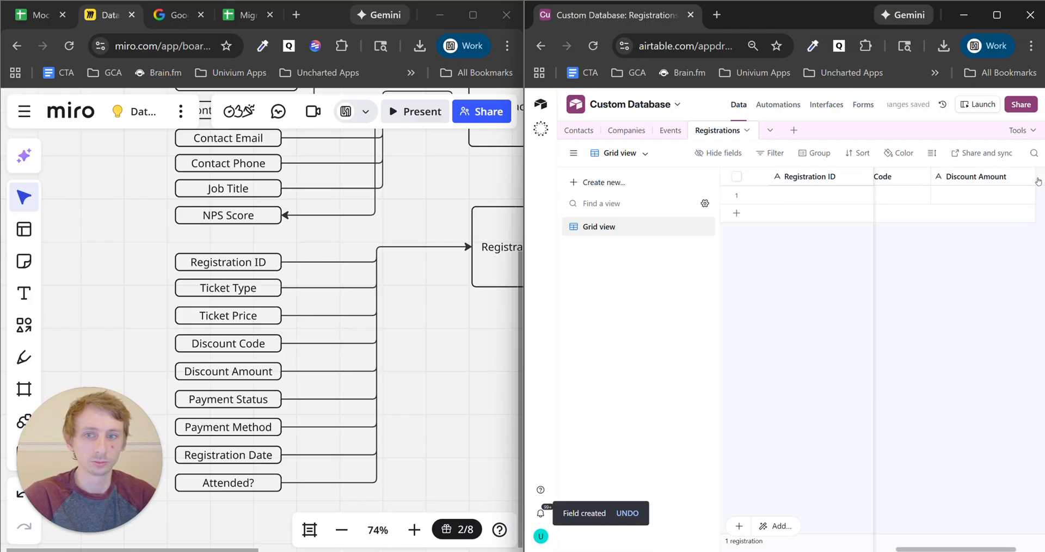
pyautogui.click(1039, 176)
pyautogui.write('single')
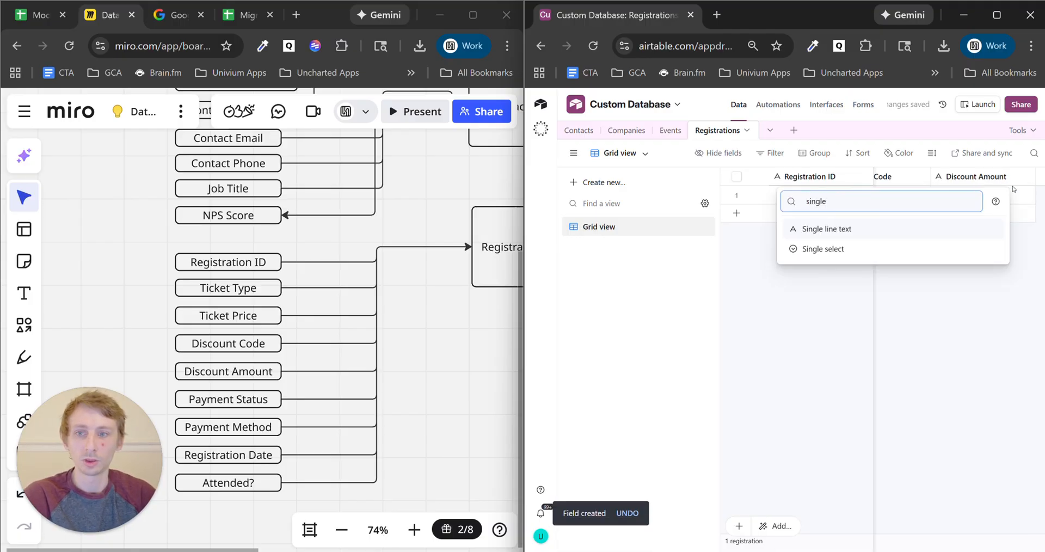
pyautogui.click(930, 229)
pyautogui.write('Payment Status')
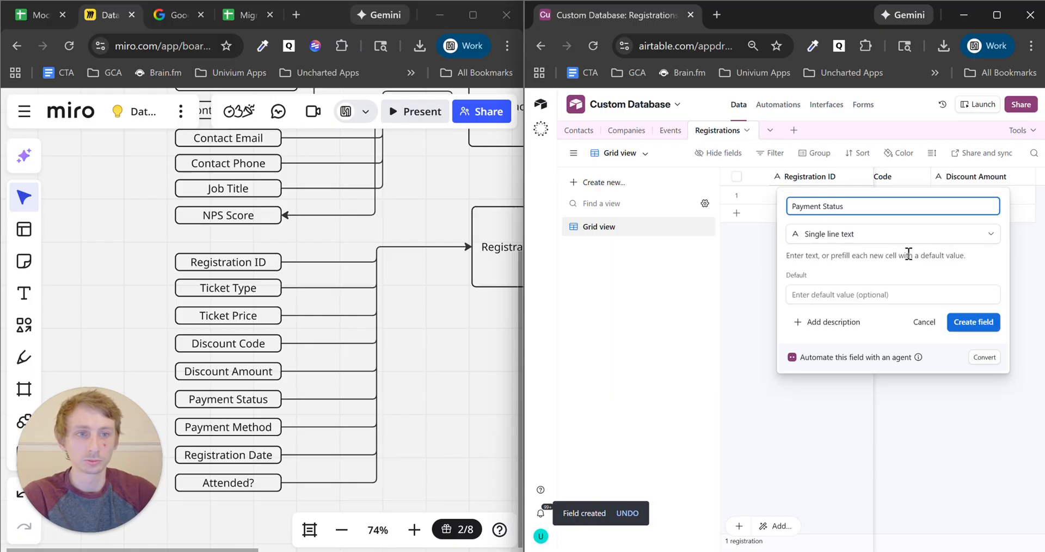
pyautogui.click(990, 320)
# - Add a Payment Method single line text field to Registrations
pyautogui.click(1040, 177)
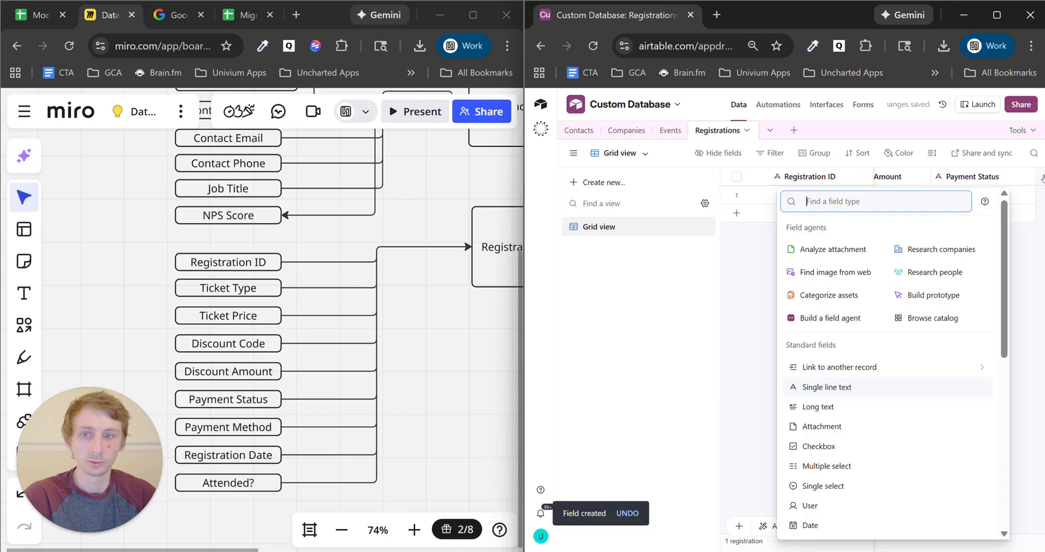
pyautogui.press('BackSpace')
pyautogui.press('BackSpace')
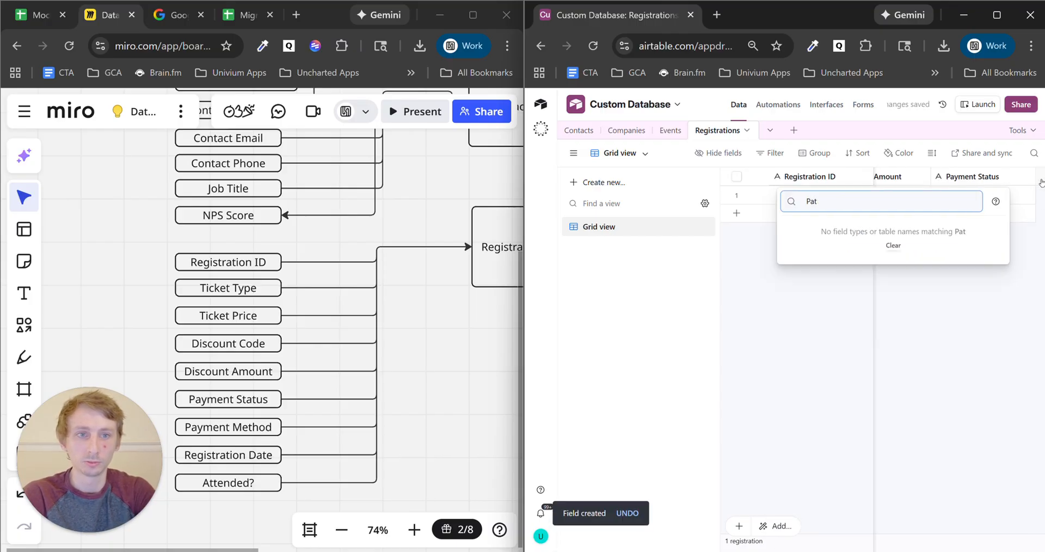
pyautogui.write('me')
pyautogui.press('BackSpace')
pyautogui.press('BackSpace')
pyautogui.press('BackSpace')
pyautogui.press('BackSpace')
pyautogui.press('BackSpace')
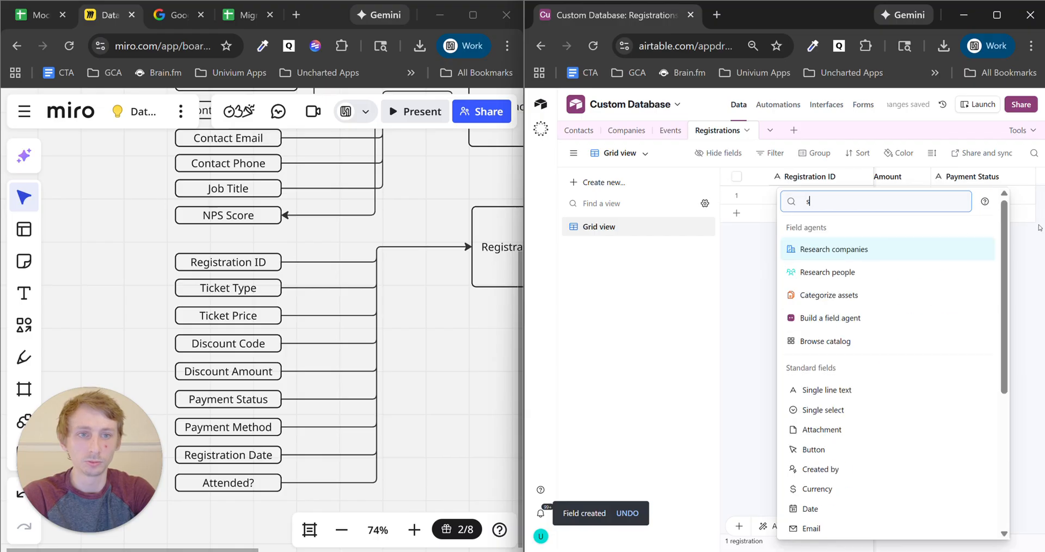
pyautogui.write('single')
pyautogui.click(841, 232)
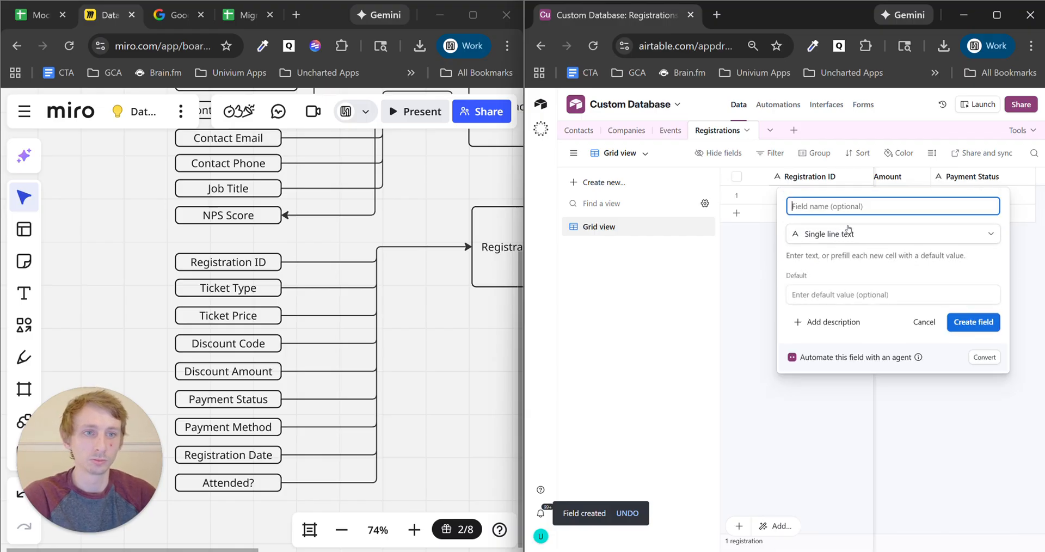
pyautogui.write('Payment Method')
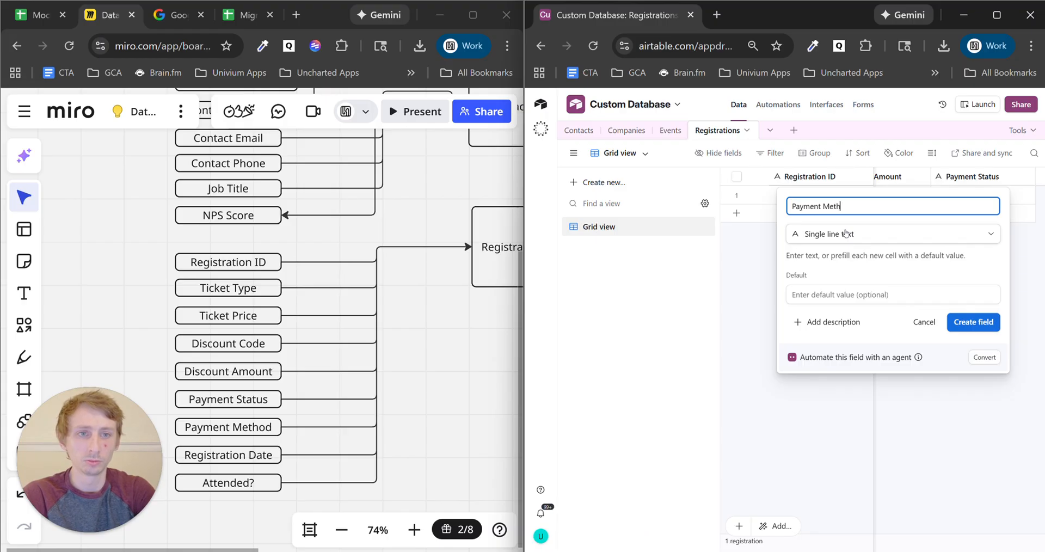
pyautogui.click(980, 323)
# - Add Registration Date and Attended as single line text fields in Registrations
pyautogui.click(944, 179)
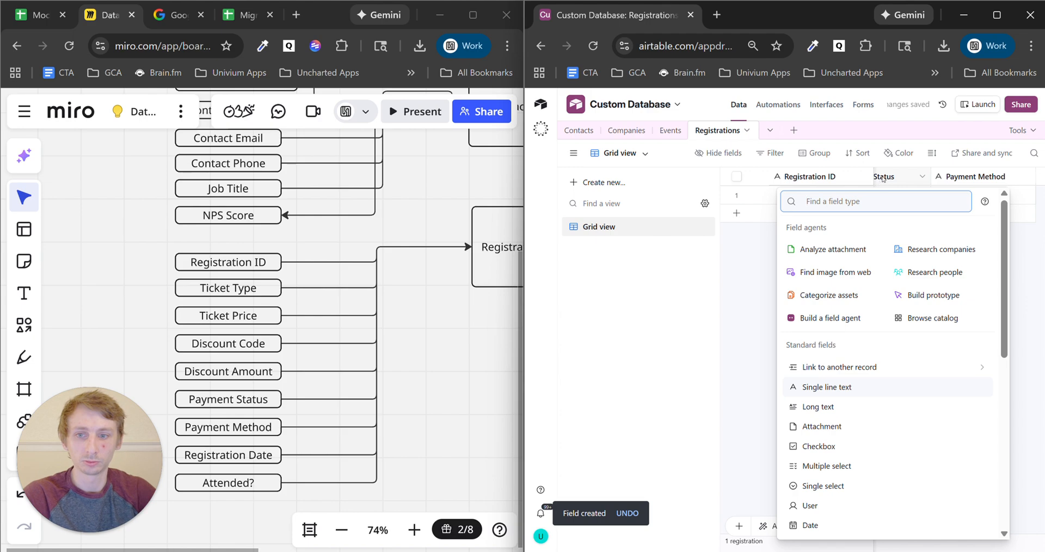
pyautogui.write('single')
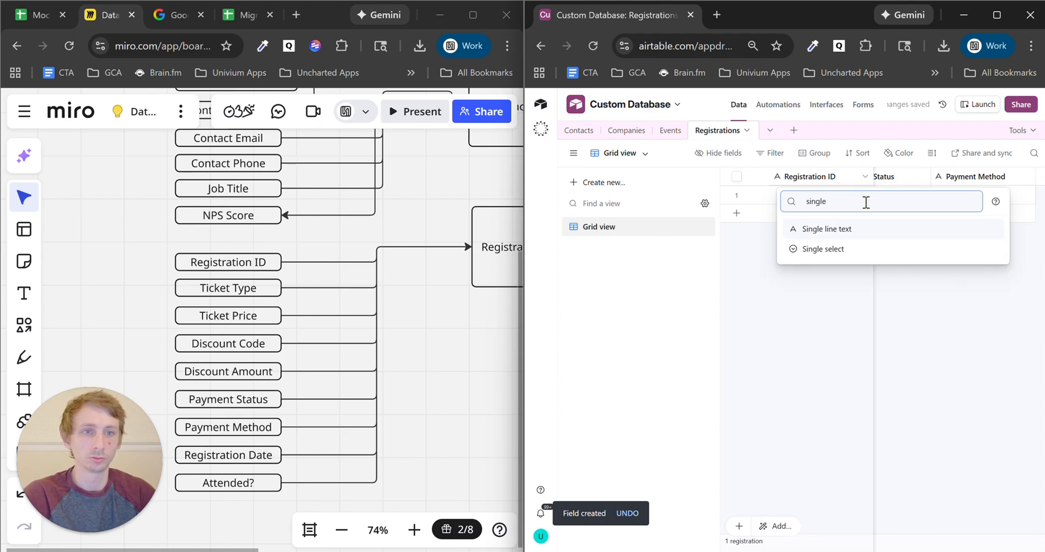
pyautogui.click(870, 234)
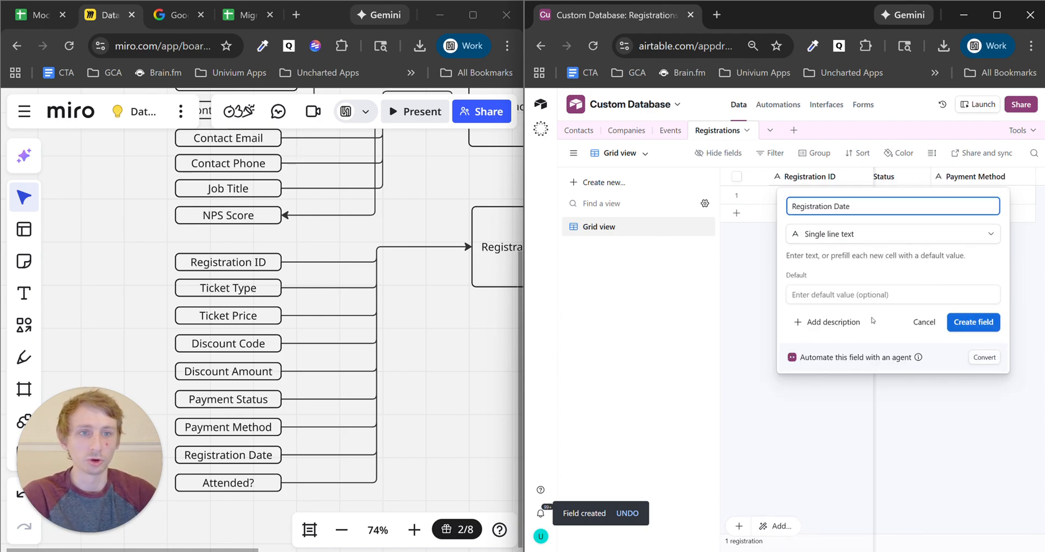
pyautogui.click(963, 324)
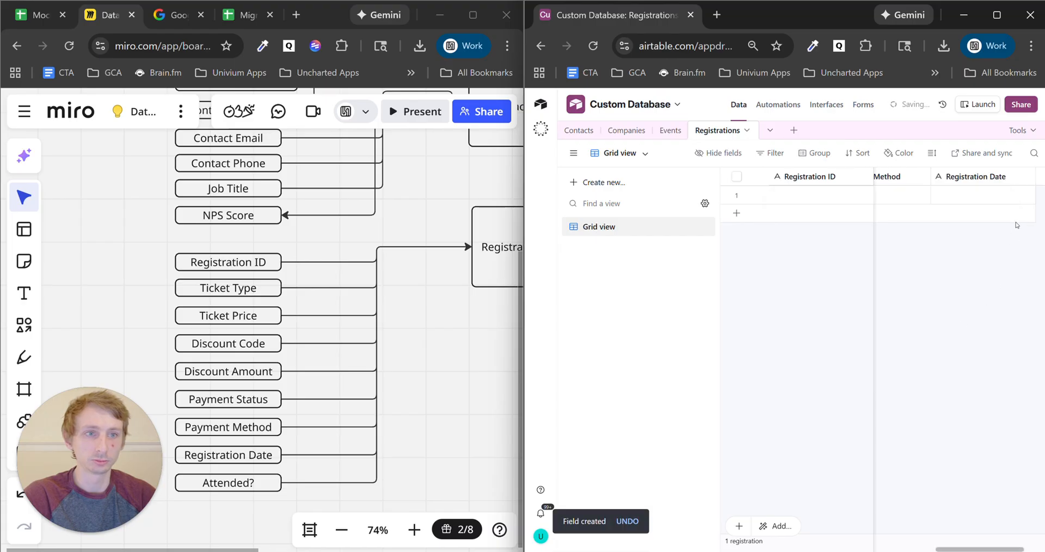
pyautogui.click(1038, 185)
pyautogui.write('sing')
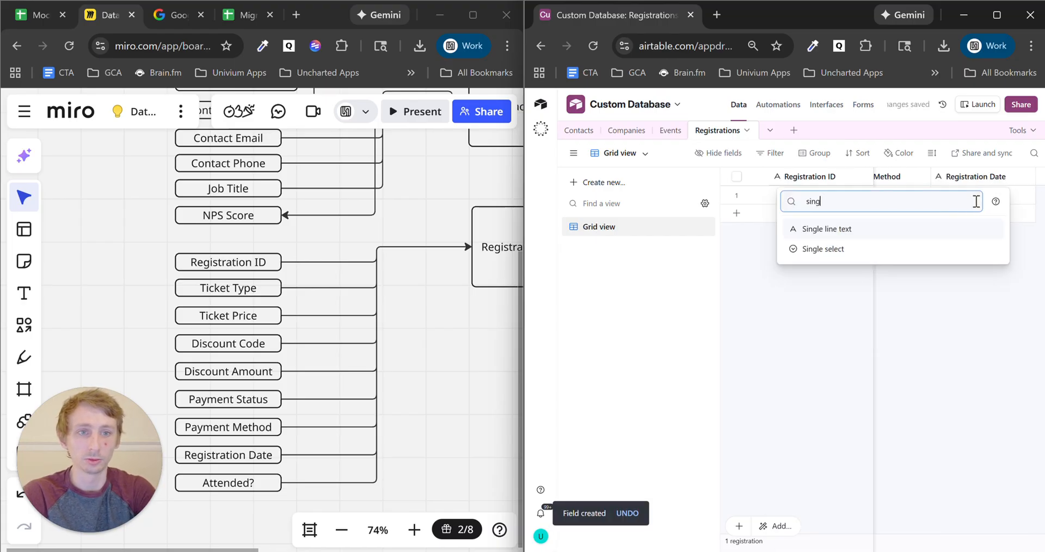
pyautogui.click(827, 227)
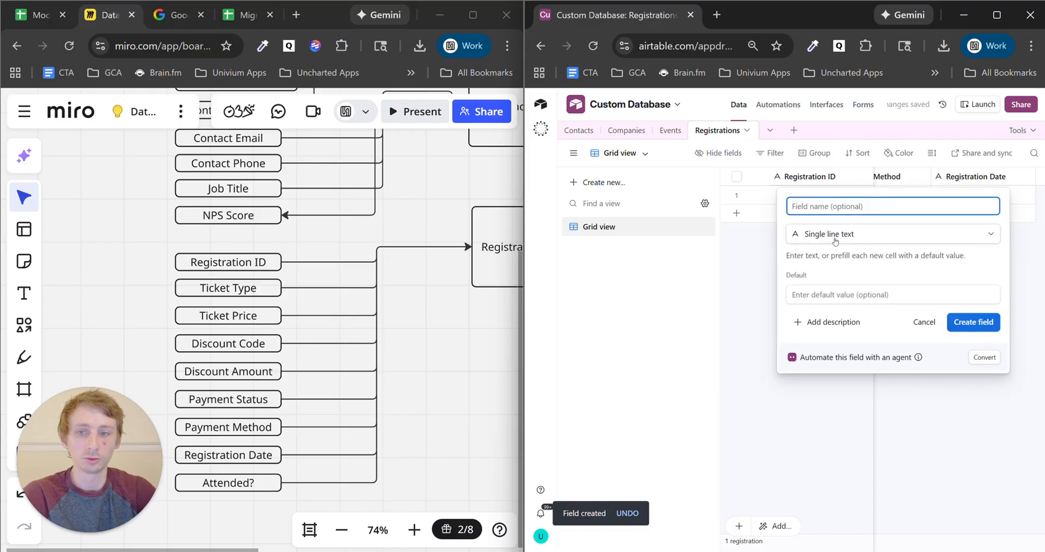
pyautogui.write('Attended')
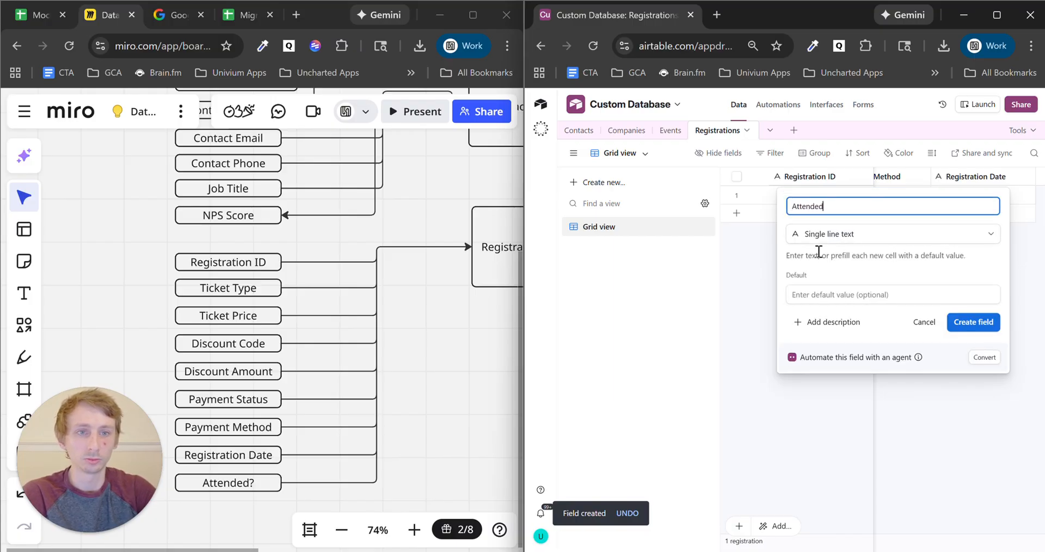
pyautogui.click(973, 322)
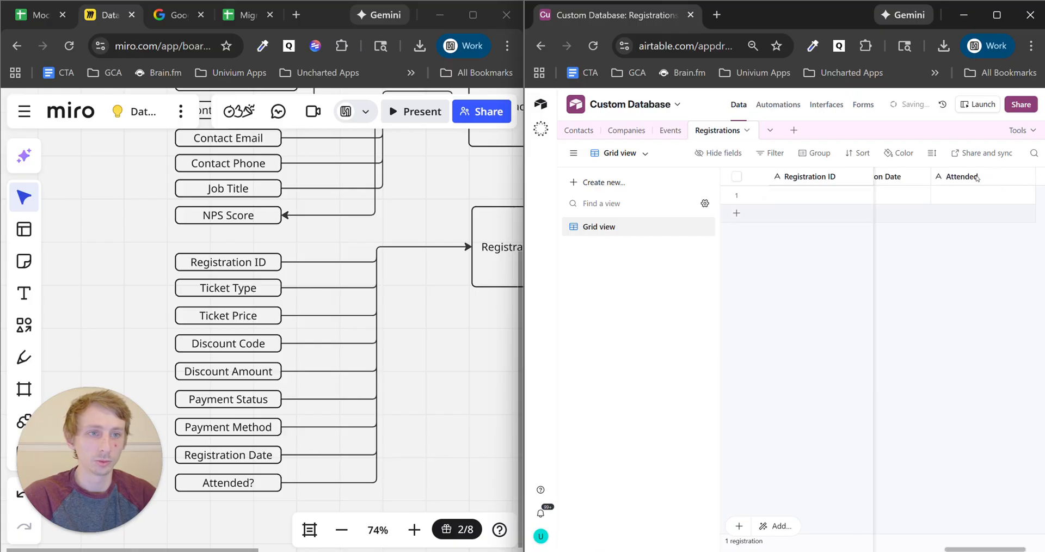
# - Change the Registration Date field's type from single line text to Date and save
pyautogui.rightClick(924, 174)
pyautogui.click(921, 211)
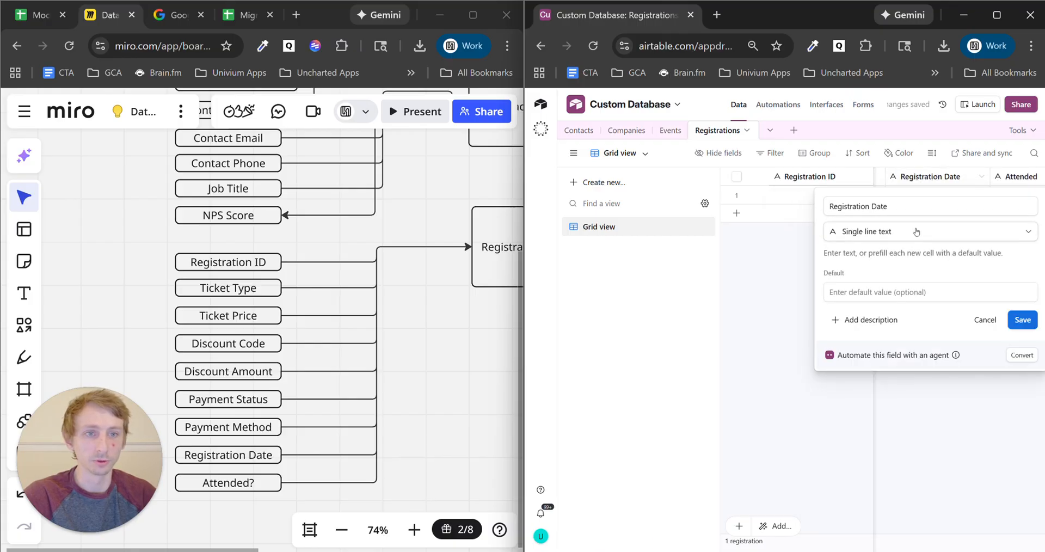
pyautogui.click(914, 231)
pyautogui.write('date')
pyautogui.click(911, 273)
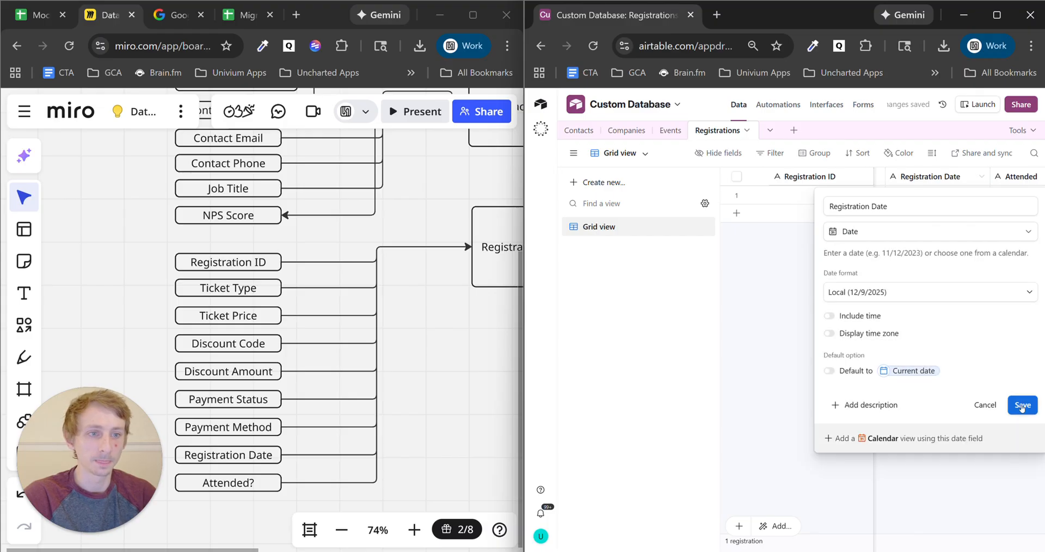
pyautogui.click(1022, 406)
pyautogui.hscroll(-10, 882, 327)
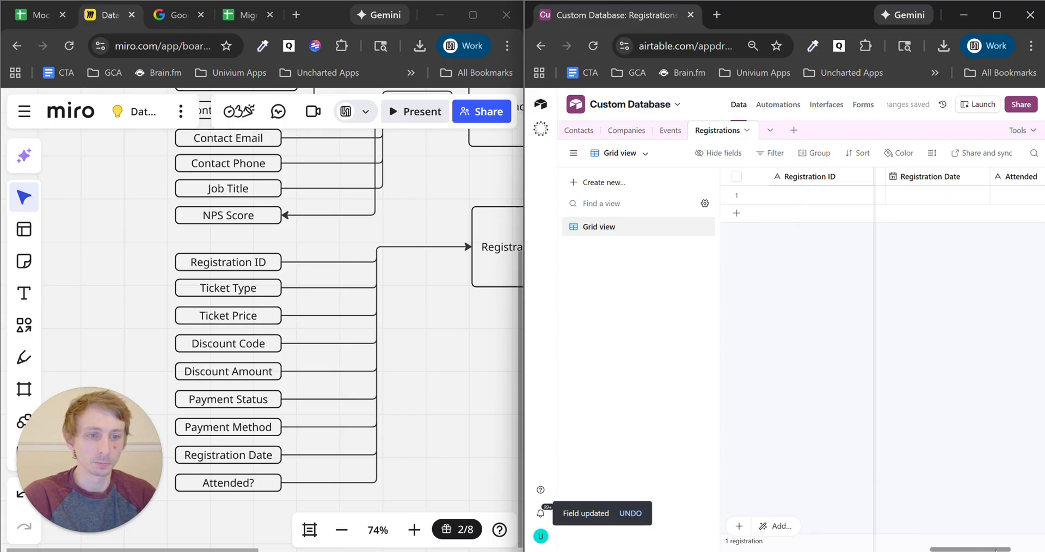
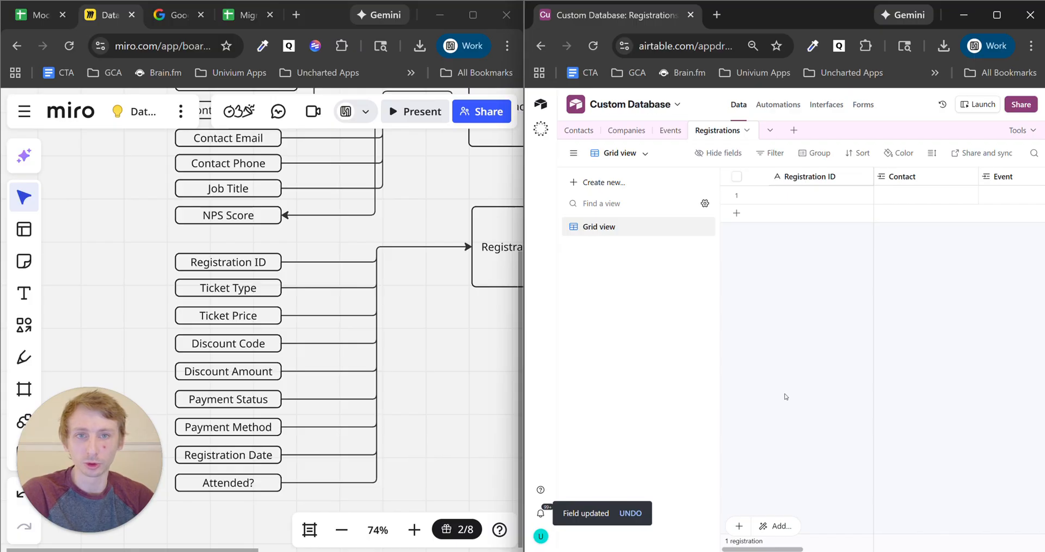
# - Delete the leftover test records from the Registrations and Events tables
pyautogui.click(737, 195)
pyautogui.rightClick(802, 196)
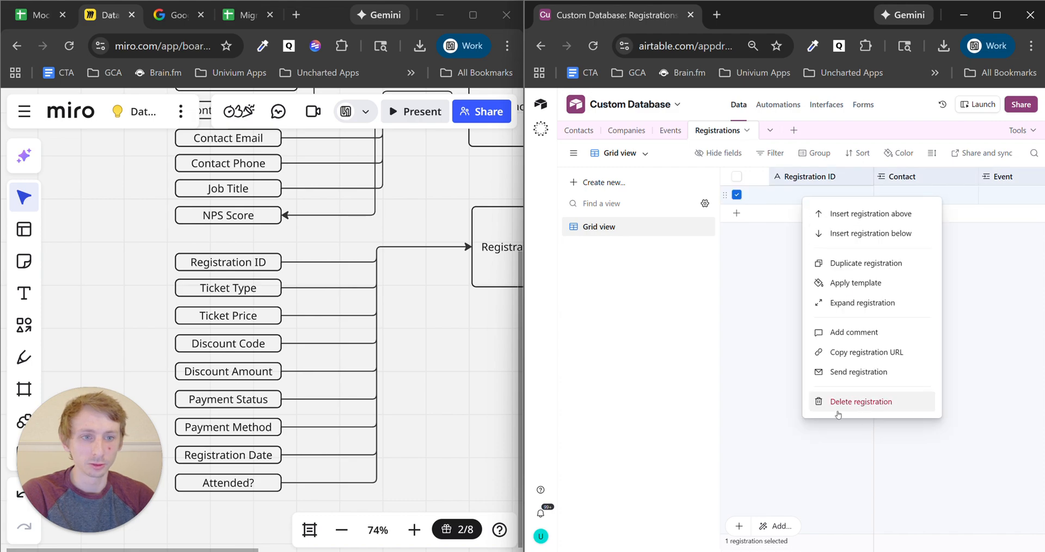
pyautogui.click(767, 287)
pyautogui.rightClick(817, 194)
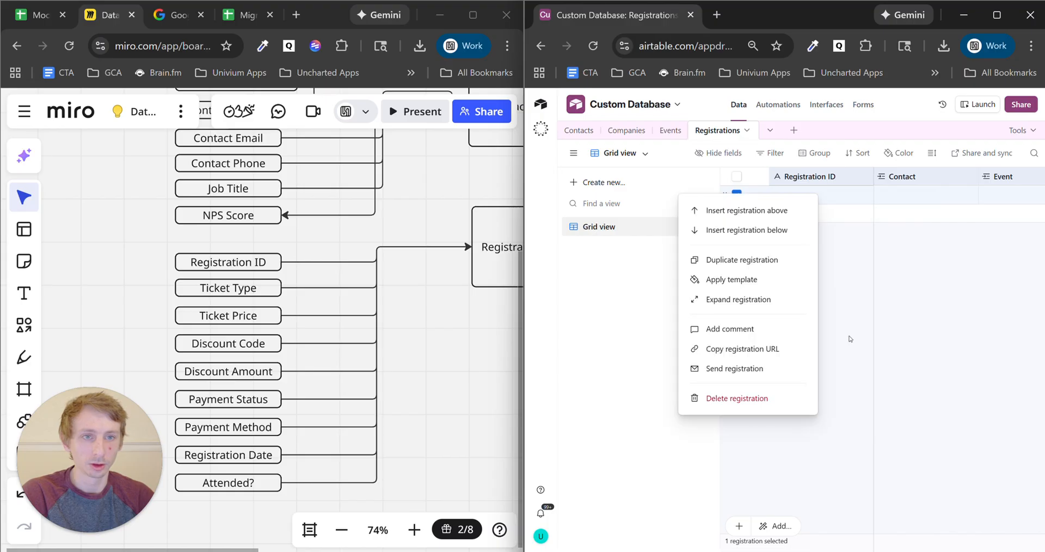
pyautogui.click(766, 399)
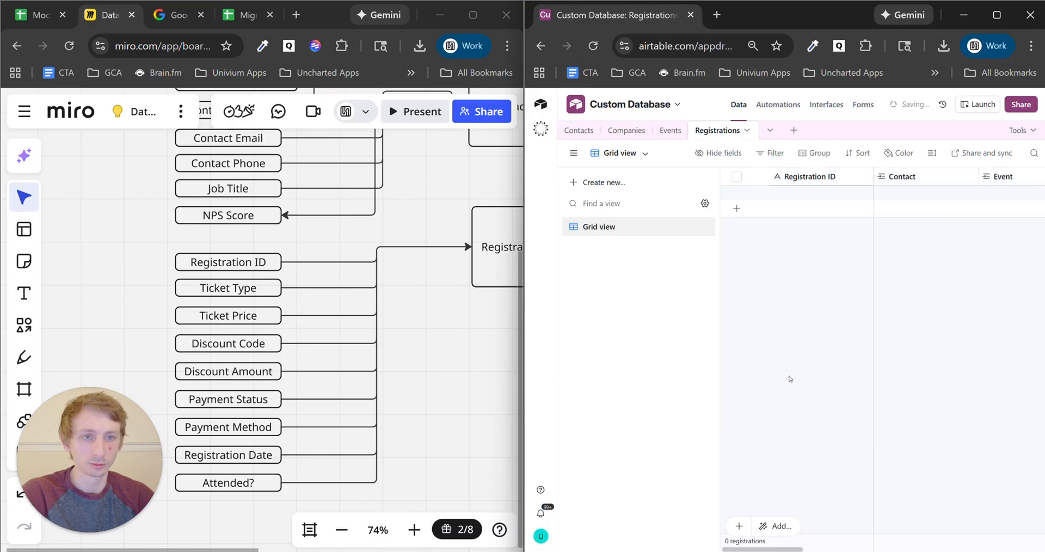
pyautogui.click(670, 130)
pyautogui.click(736, 194)
pyautogui.rightClick(777, 196)
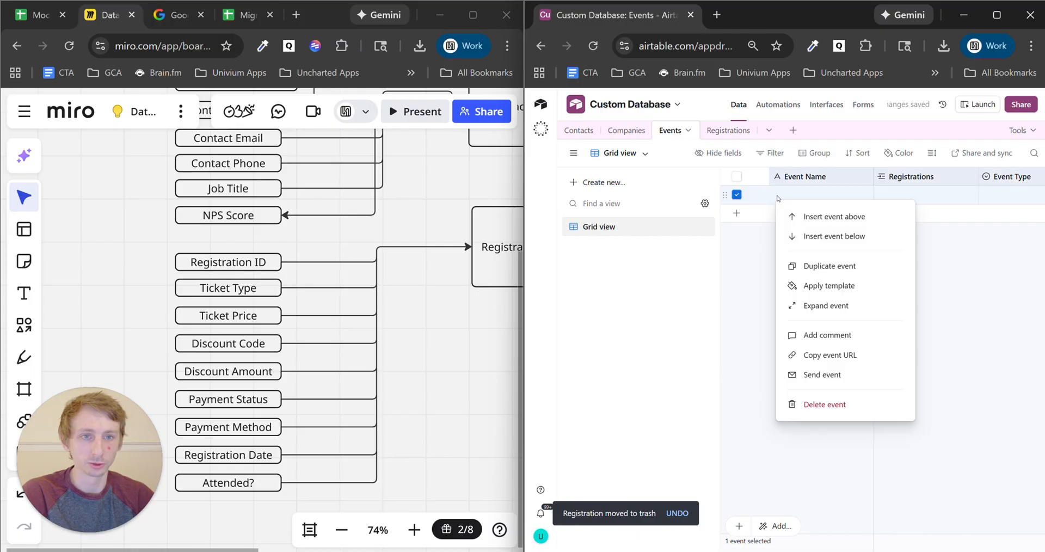
pyautogui.click(825, 405)
# - Delete the Univium Inc. company record and the remaining contact, then maximize the window
pyautogui.click(626, 130)
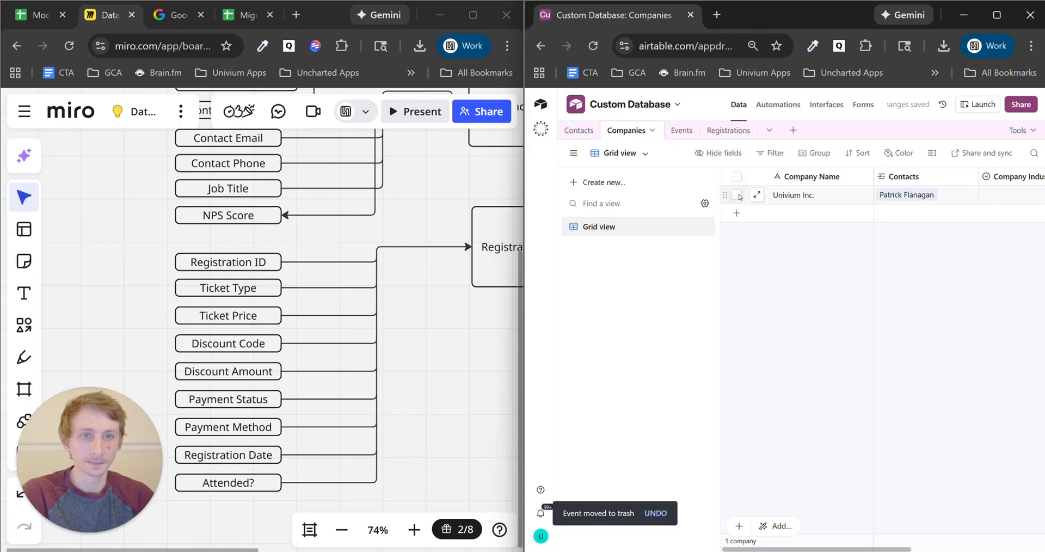
pyautogui.rightClick(791, 197)
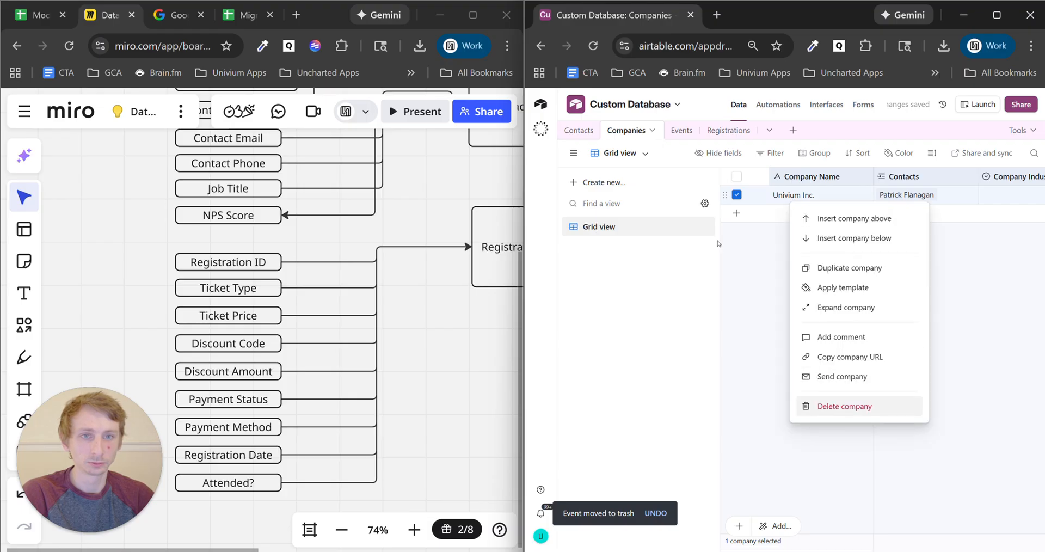
pyautogui.click(825, 406)
pyautogui.click(580, 130)
pyautogui.click(736, 194)
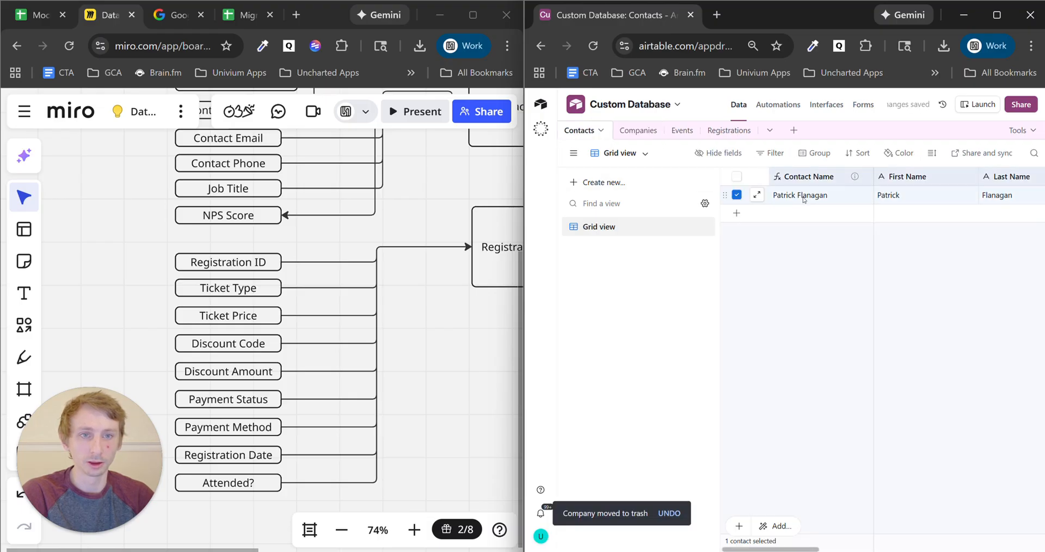
pyautogui.rightClick(804, 199)
pyautogui.click(745, 404)
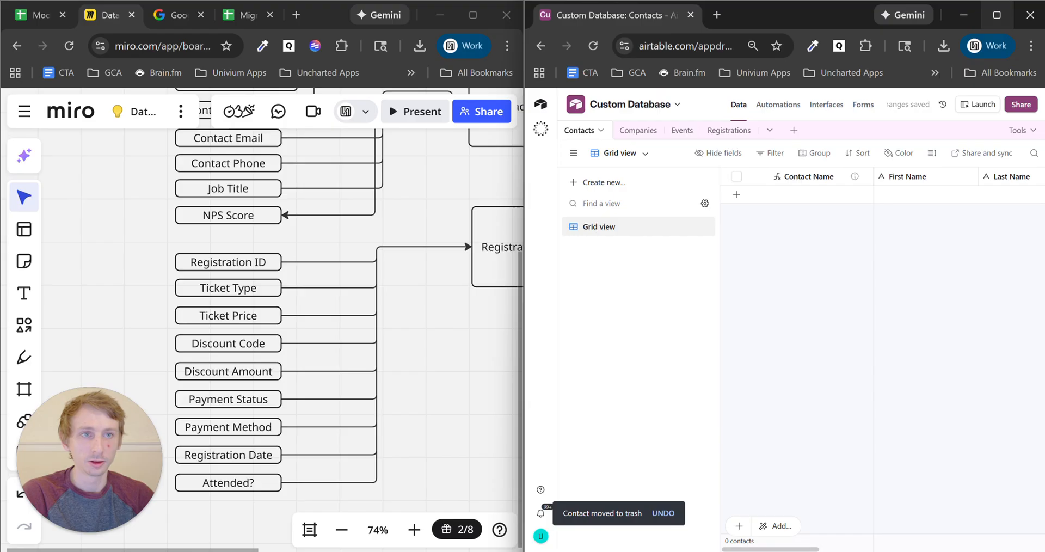
pyautogui.click(999, 21)
# - Install the CSV import extension by searching 'csv', then dock it beside the table
pyautogui.click(1021, 130)
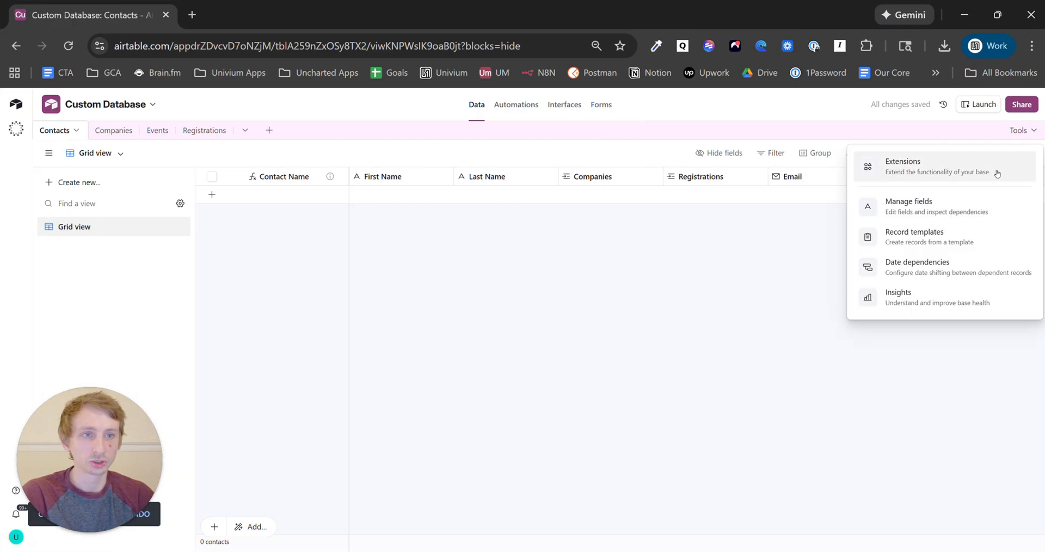
pyautogui.click(926, 166)
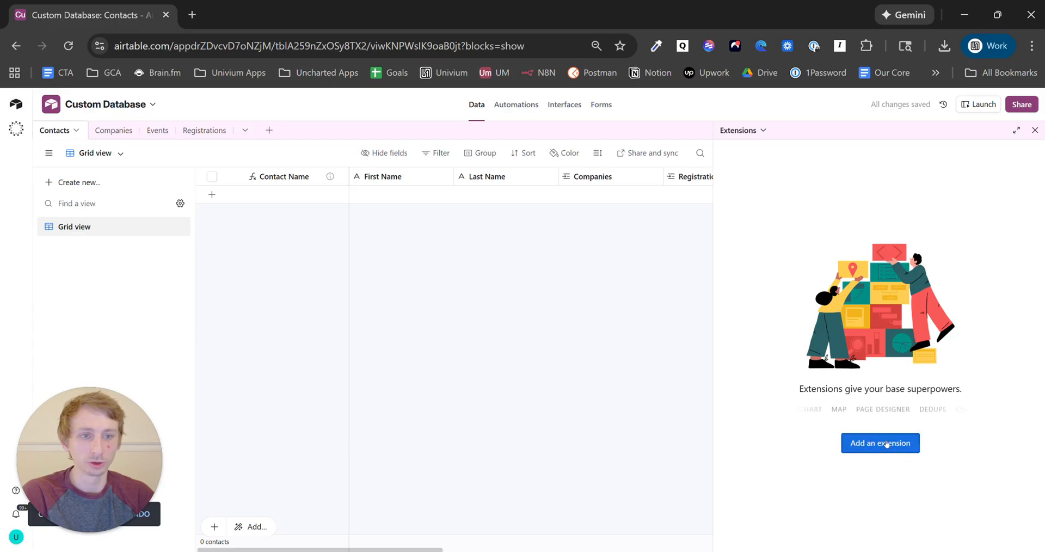
pyautogui.click(888, 443)
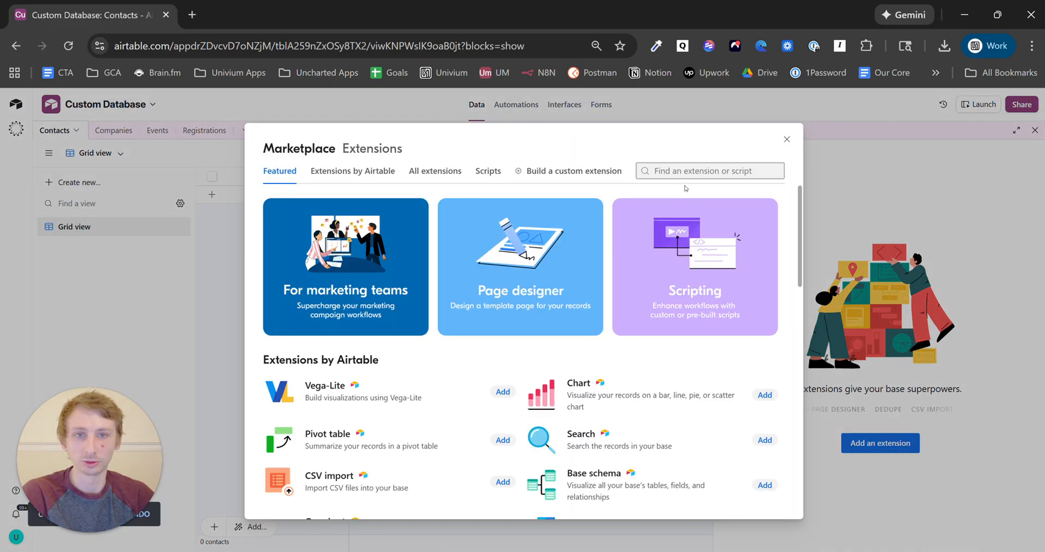
pyautogui.write('csv')
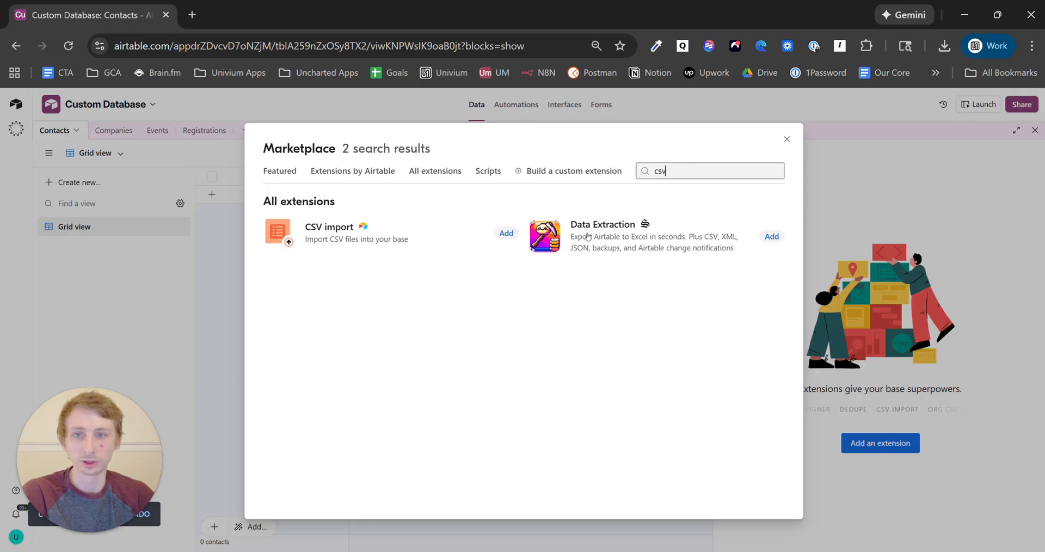
pyautogui.click(507, 233)
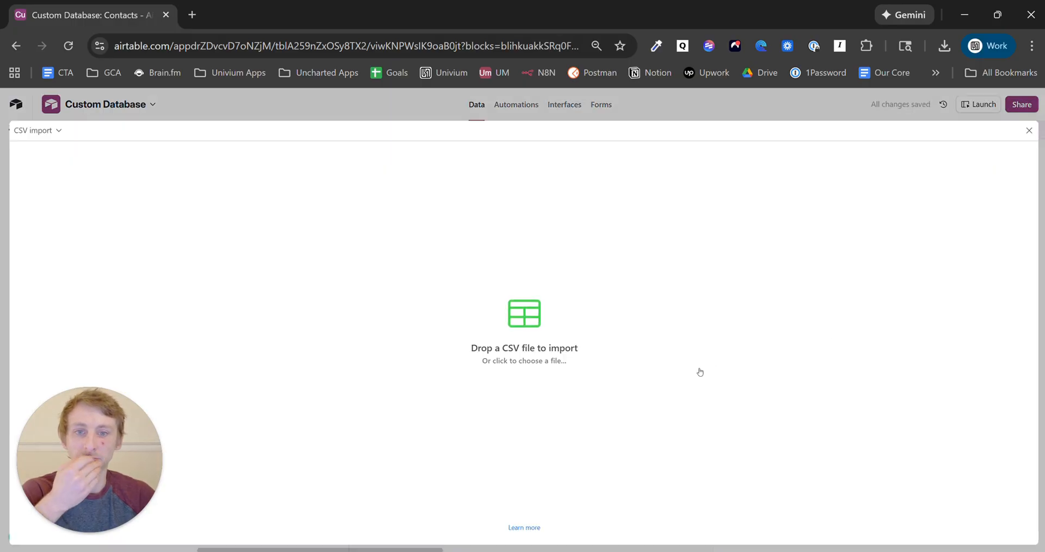
pyautogui.click(1029, 131)
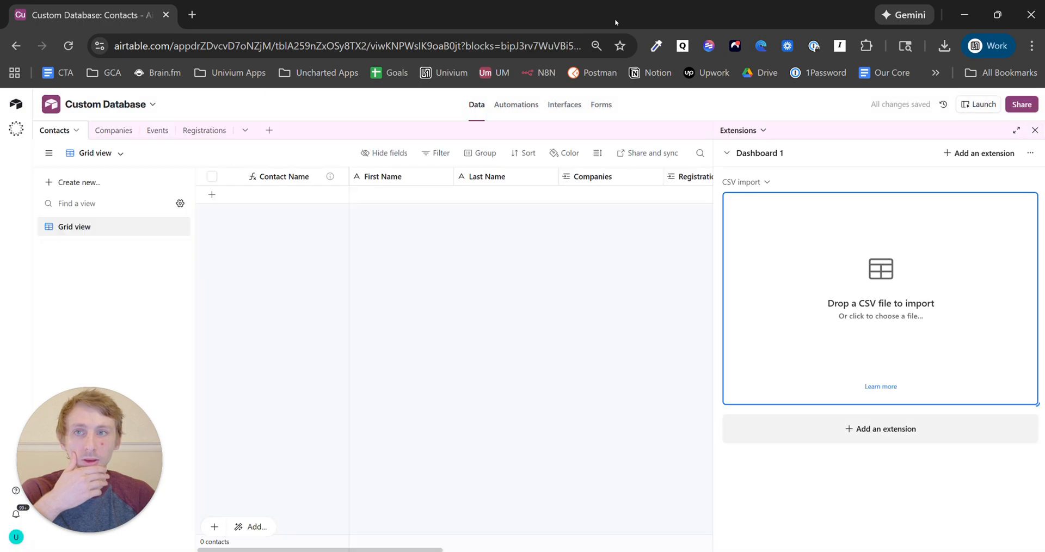
# - Merge the Airtable tab into the main browser window and maximize it
pyautogui.moveTo(505, 16); pyautogui.dragTo(573, 101)
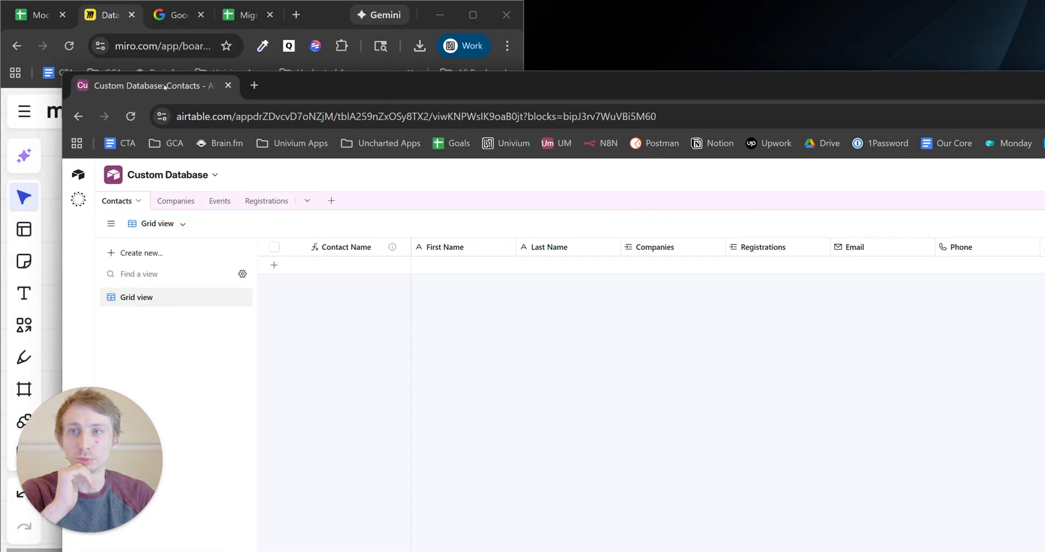
pyautogui.moveTo(230, 24); pyautogui.dragTo(230, 19)
pyautogui.click(473, 14)
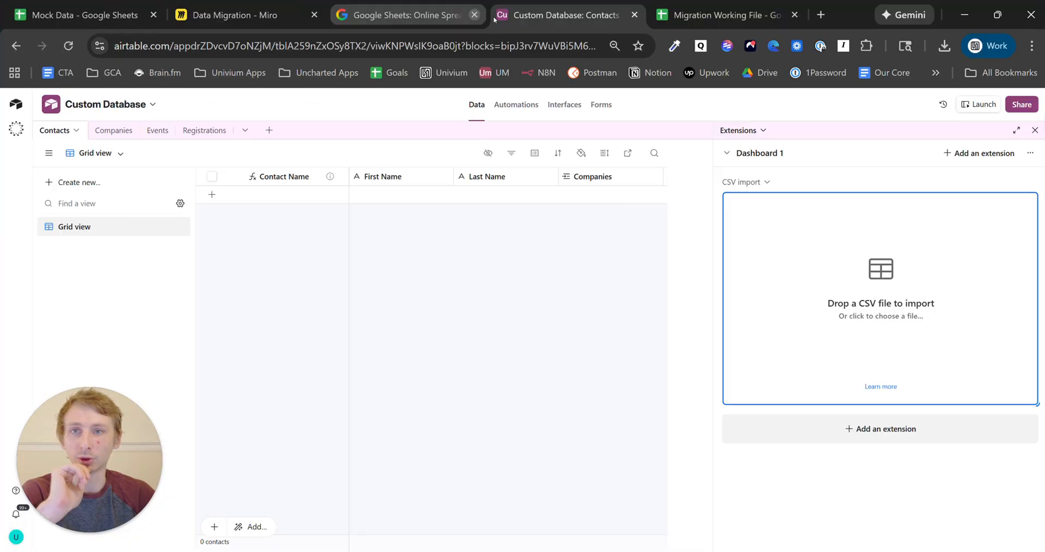
# - Review the company categories in the Migration Working File, then go to the Data Migration board
pyautogui.click(728, 4)
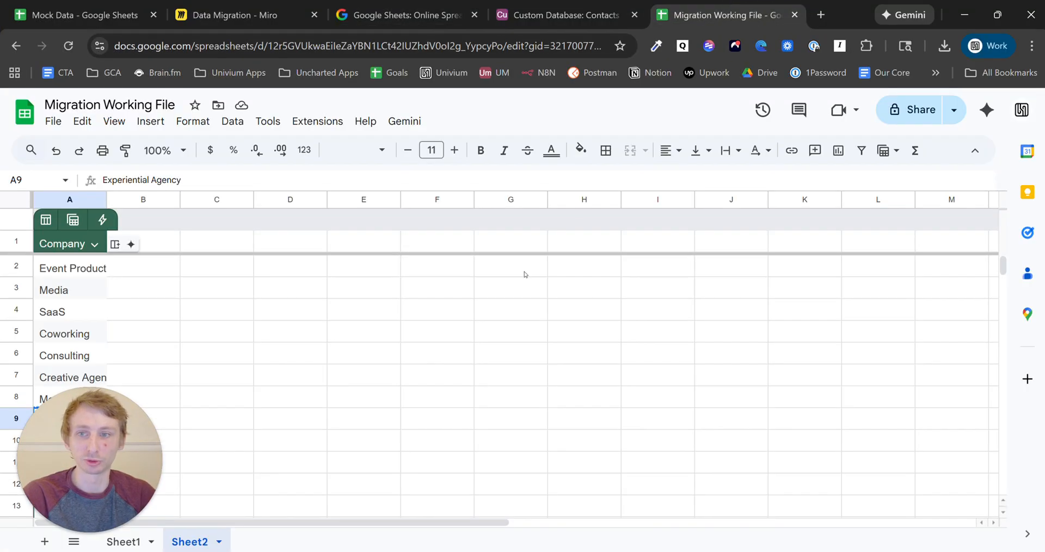
pyautogui.hotkey('ctrl', '+')
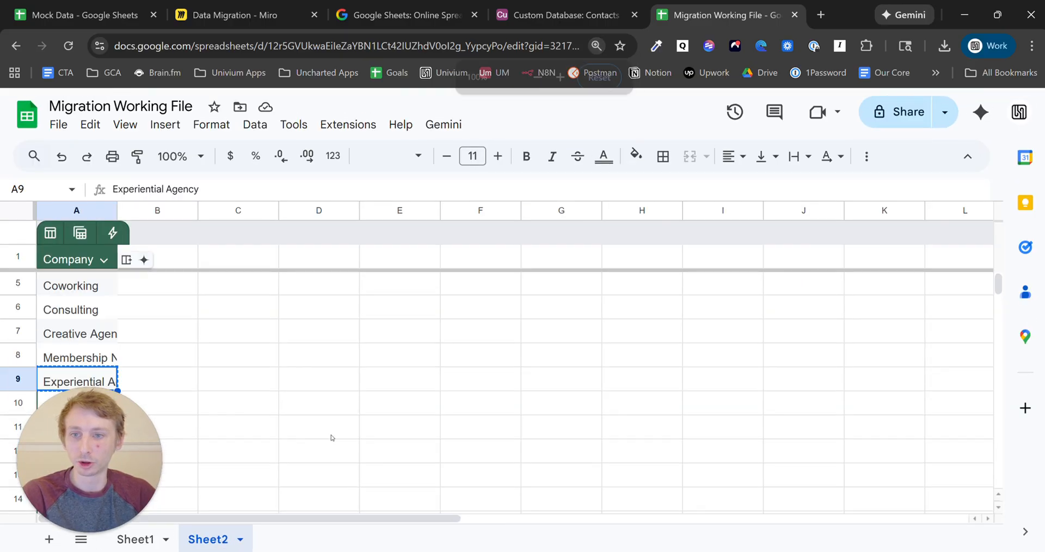
pyautogui.hotkey('ctrl', '-')
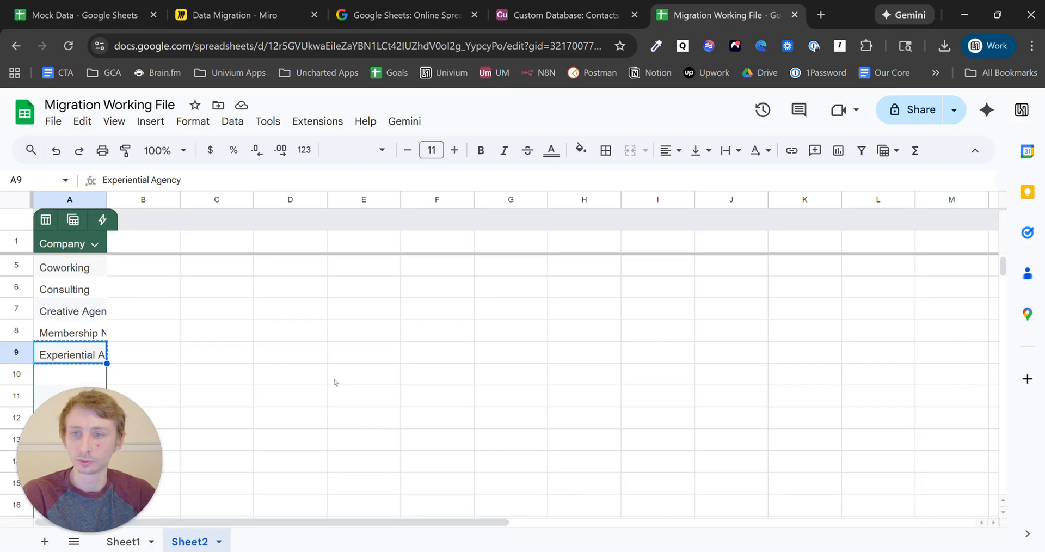
pyautogui.scroll(1, 336, 383)
pyautogui.click(113, 7)
pyautogui.click(245, 6)
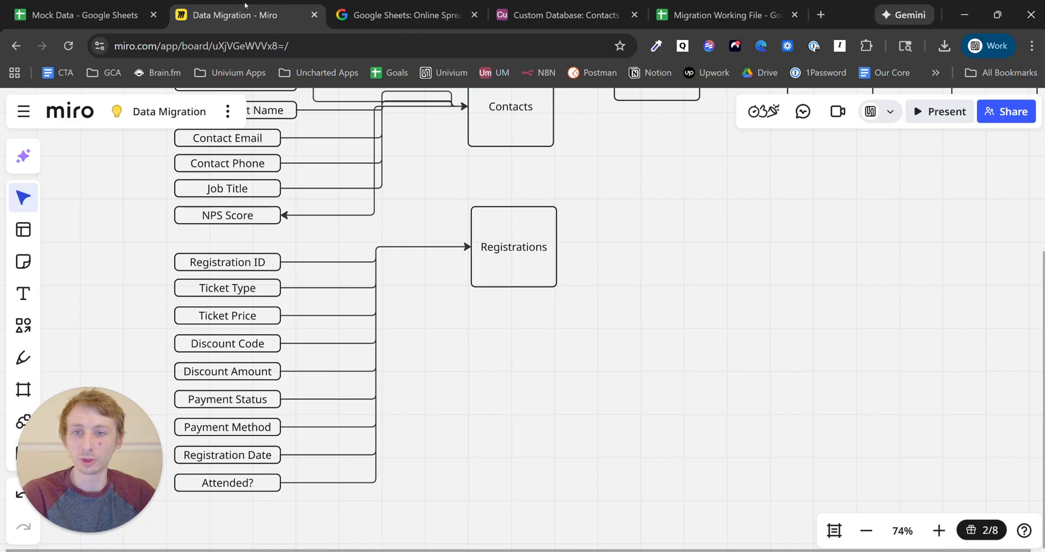
# - Pan and zoom the Data Migration board out to 59% to show the table relationship map
pyautogui.moveTo(644, 212); pyautogui.dragTo(677, 410)
pyautogui.scroll(-2, 656, 440)
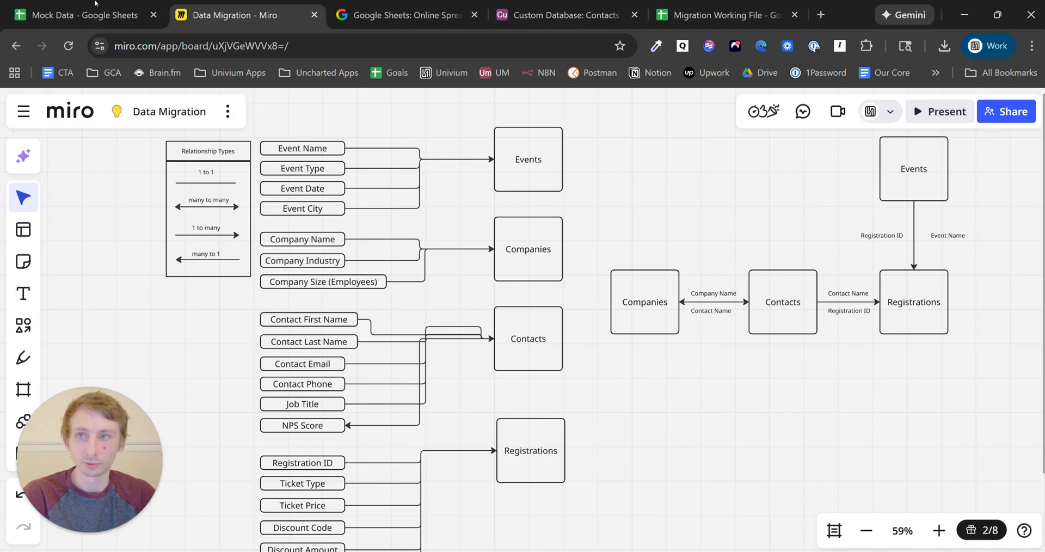
pyautogui.click(95, 11)
# - Select and copy the whole Mock Data table
pyautogui.click(268, 295)
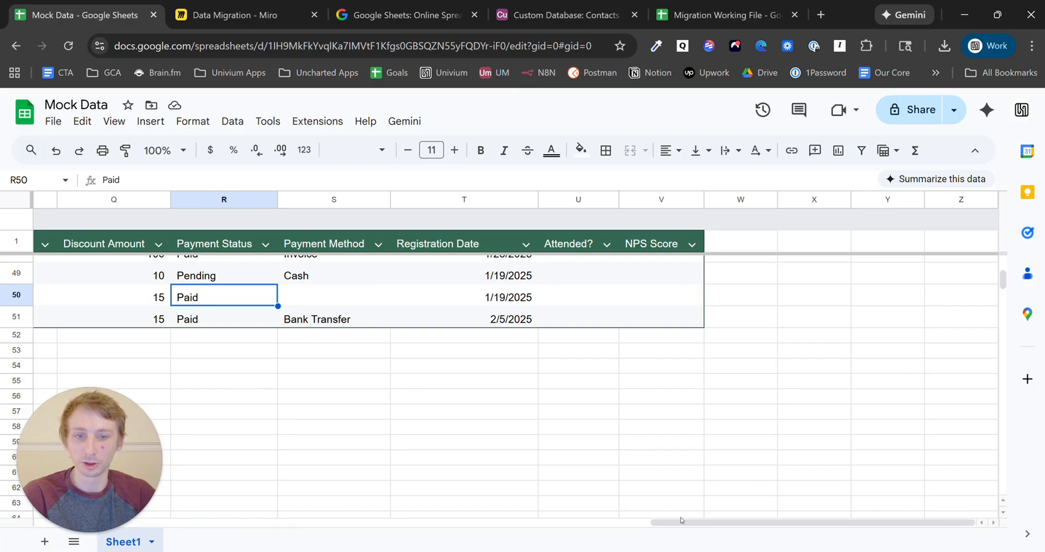
pyautogui.moveTo(679, 526); pyautogui.dragTo(66, 527)
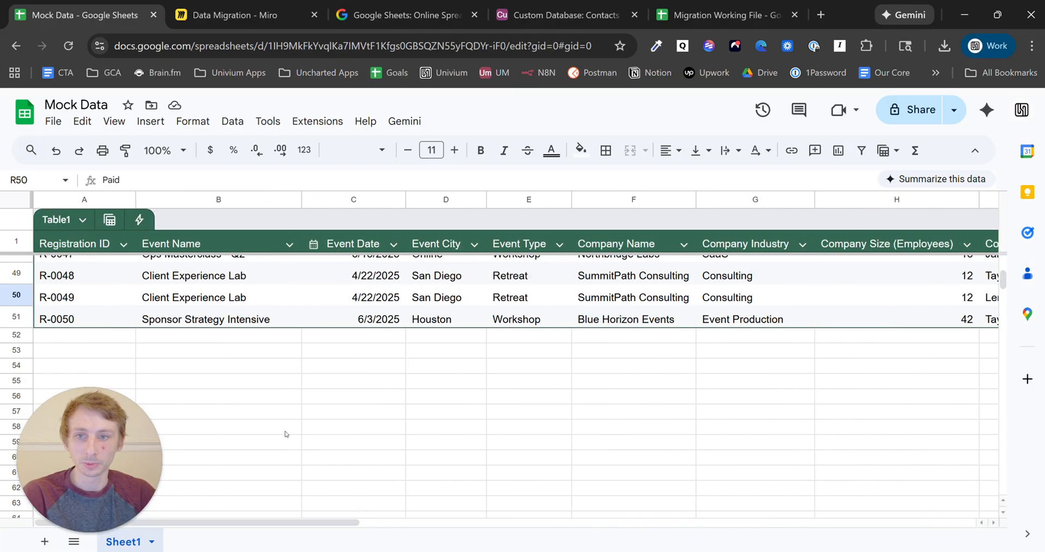
pyautogui.scroll(6, 334, 343)
pyautogui.click(336, 336)
pyautogui.hotkey('ctrl', 'a')
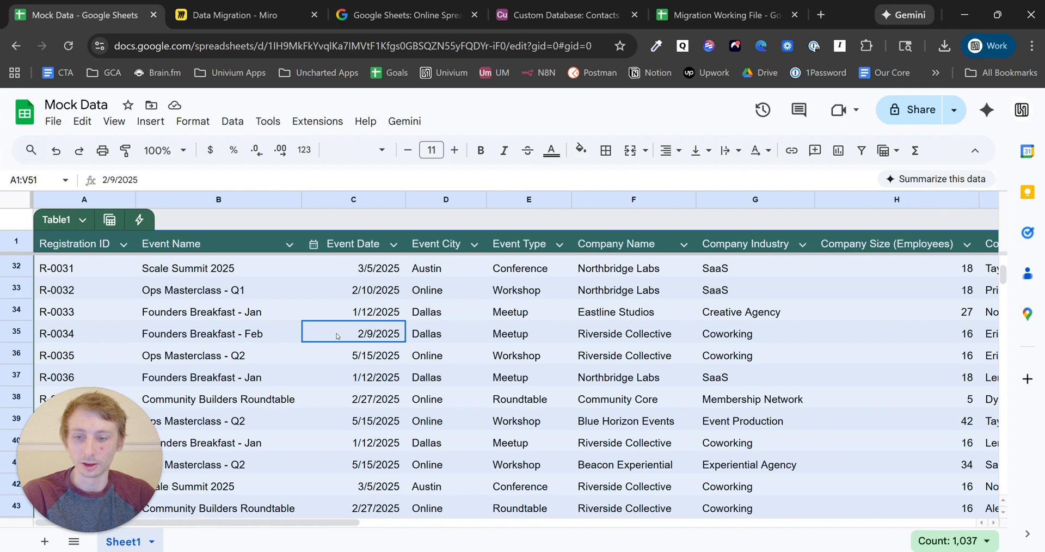
pyautogui.hotkey('ctrl', 'c')
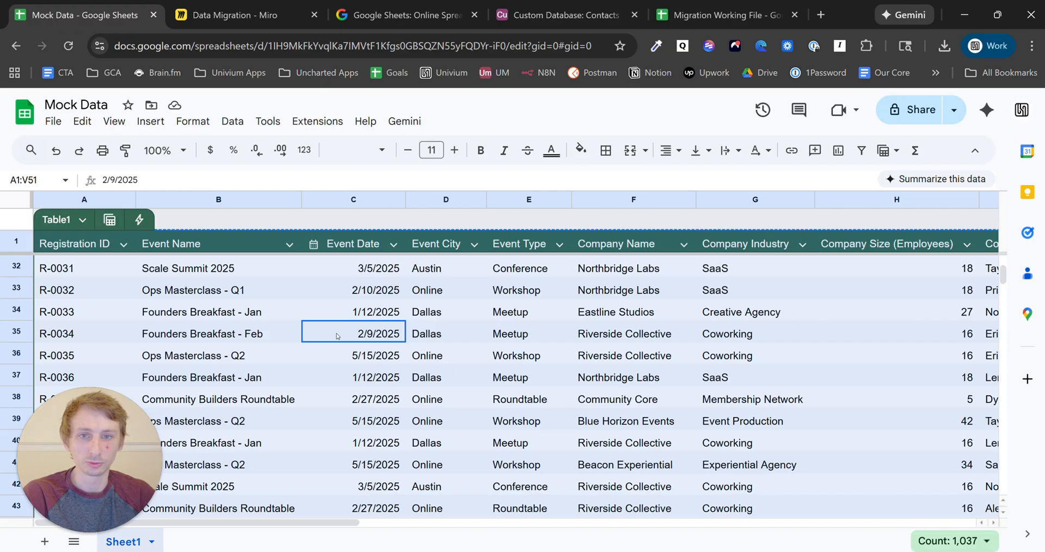
# - Download the sheet as Mock Data - Sheet1.csv and return to the Airtable base
pyautogui.click(53, 121)
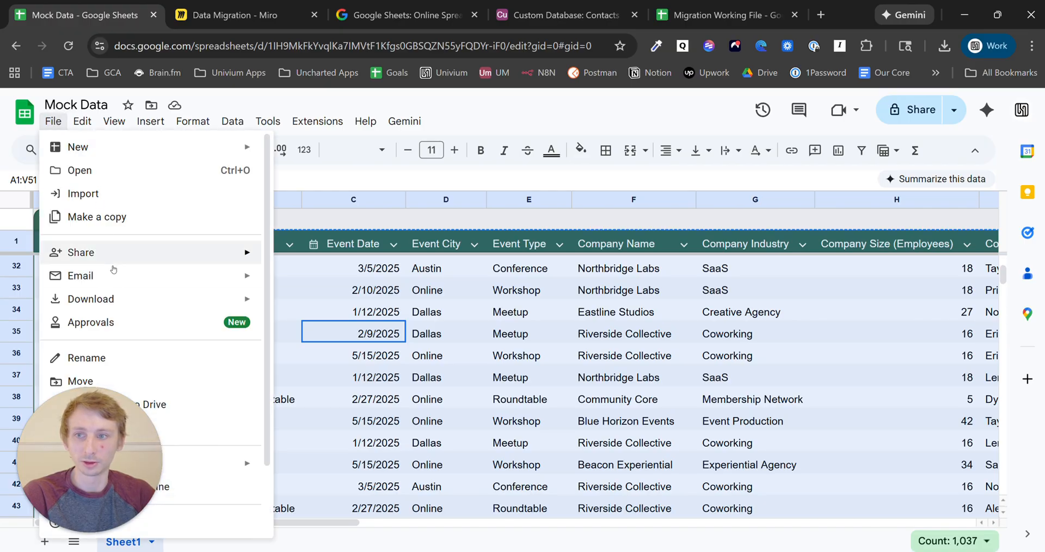
pyautogui.moveTo(182, 297)
pyautogui.click(360, 396)
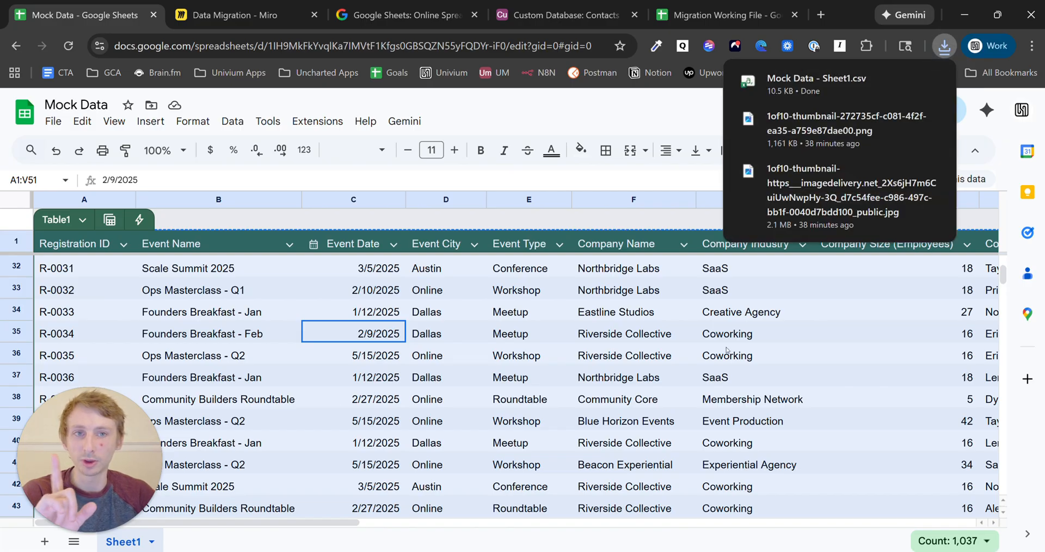
pyautogui.click(566, 14)
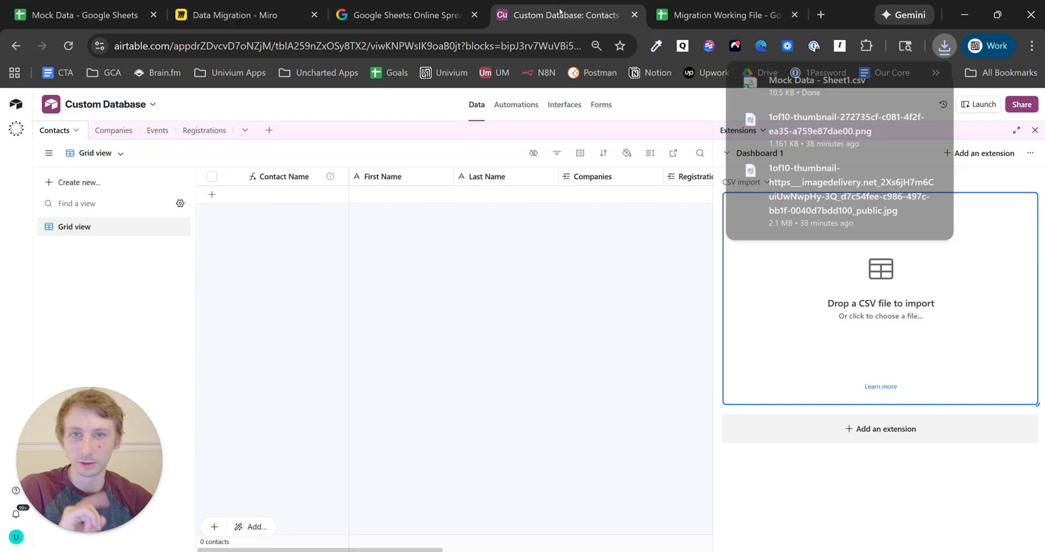
# - Load Mock Data - Sheet1.csv into the Contacts CSV import and enable merging with existing records
pyautogui.click(901, 253)
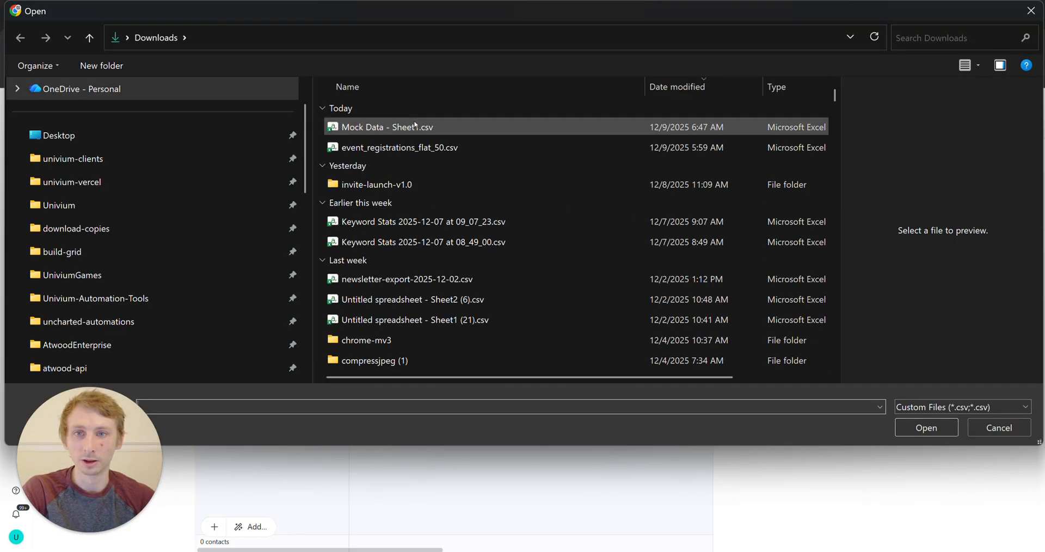
pyautogui.click(417, 126)
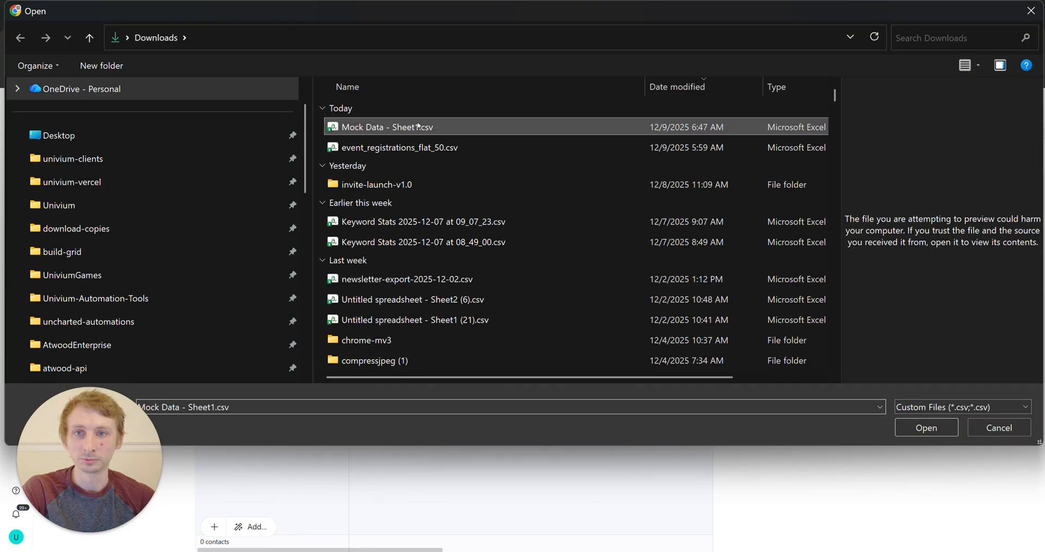
pyautogui.click(927, 427)
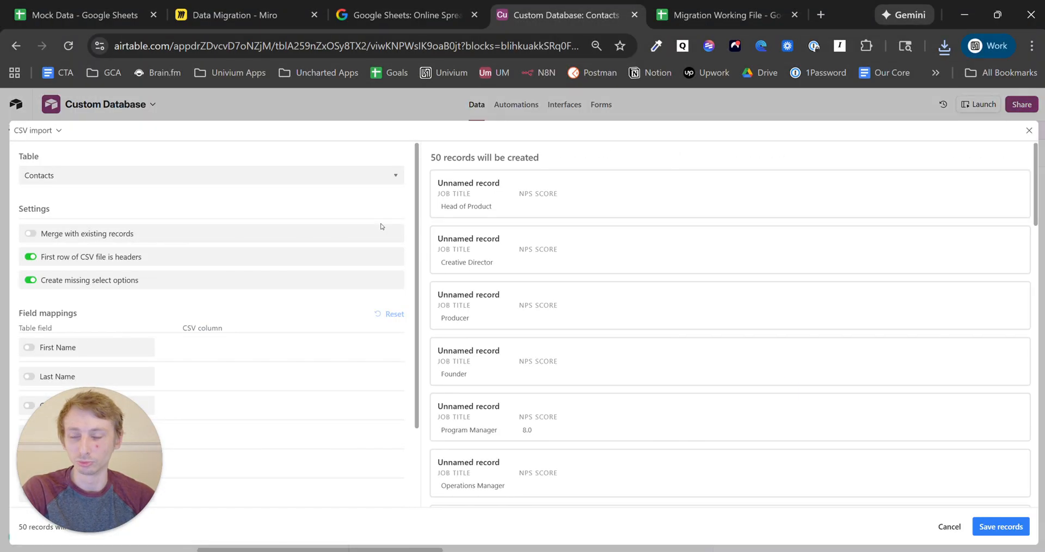
pyautogui.click(232, 240)
pyautogui.click(217, 287)
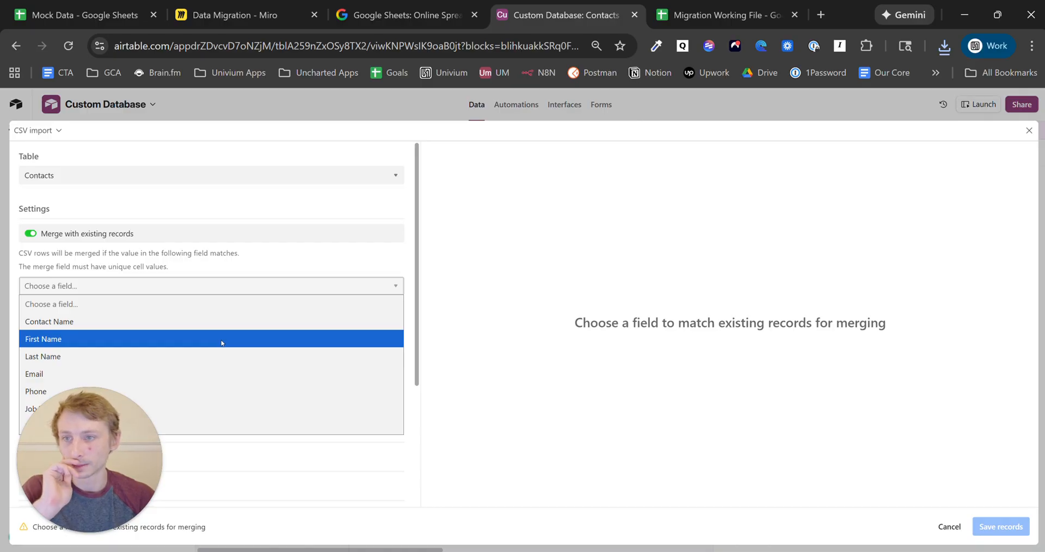
# - Merge on Email and map the Email field to the Contact Email column
pyautogui.click(226, 373)
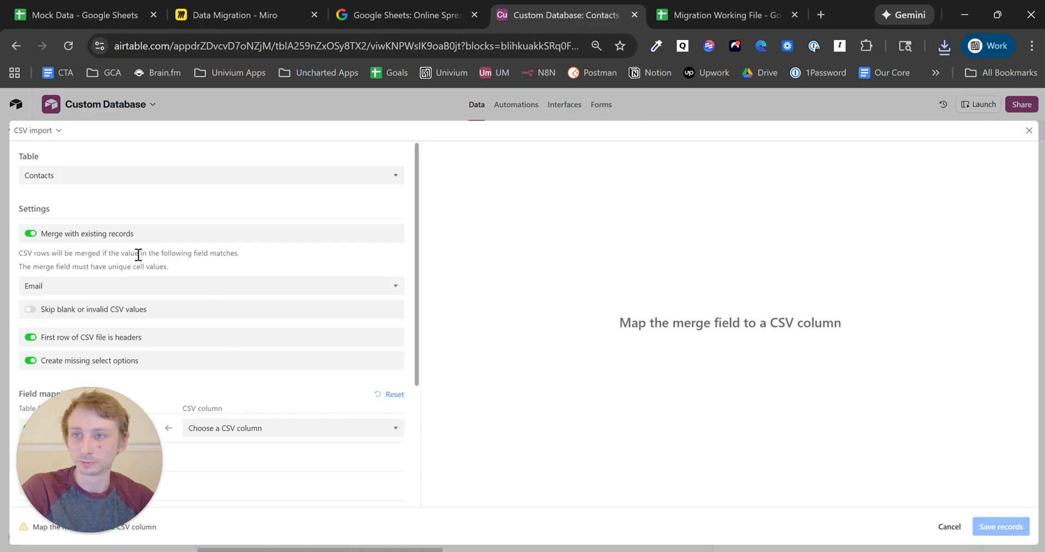
pyautogui.scroll(-3, 158, 283)
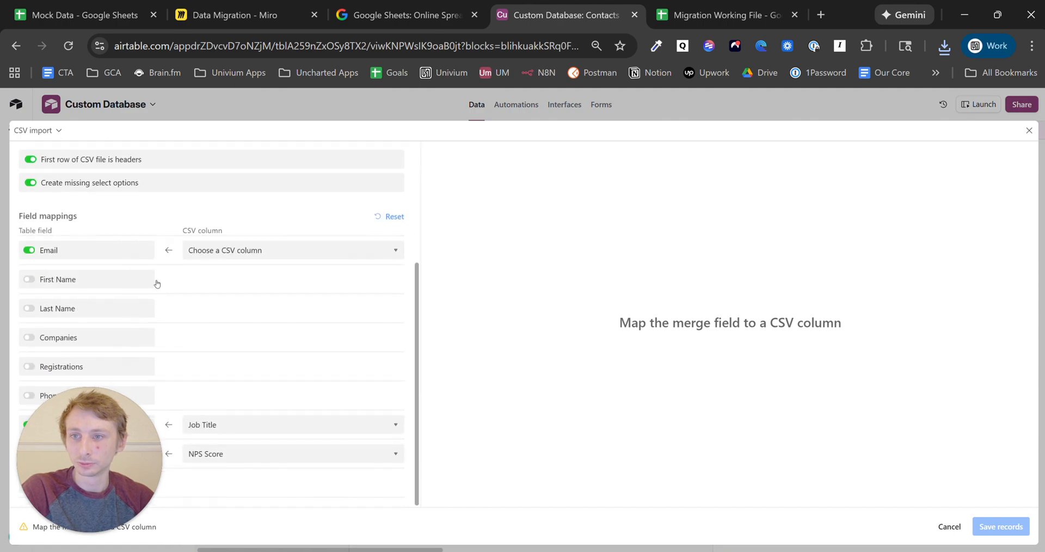
pyautogui.click(236, 249)
pyautogui.scroll(-2, 229, 343)
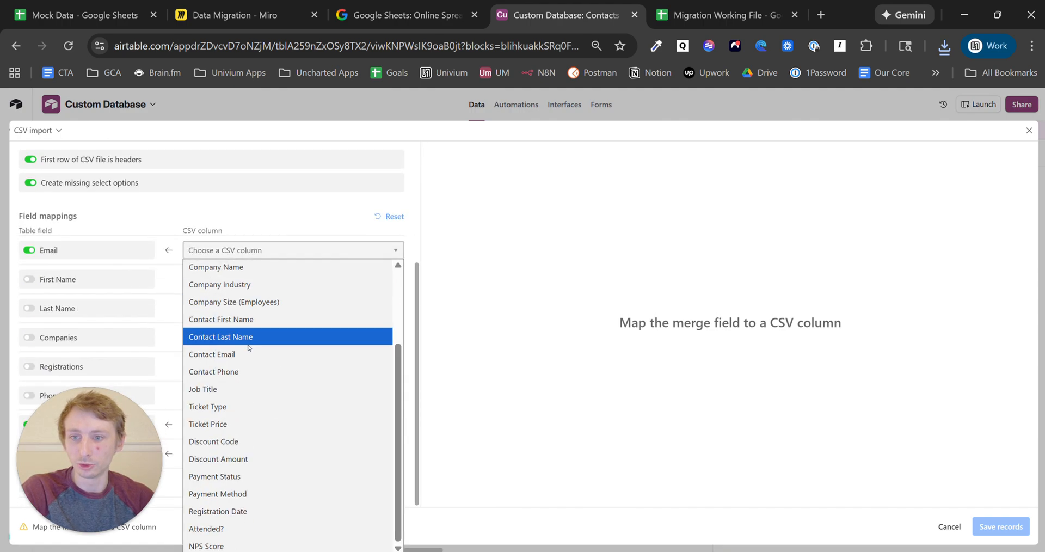
pyautogui.scroll(2, 248, 351)
pyautogui.click(250, 459)
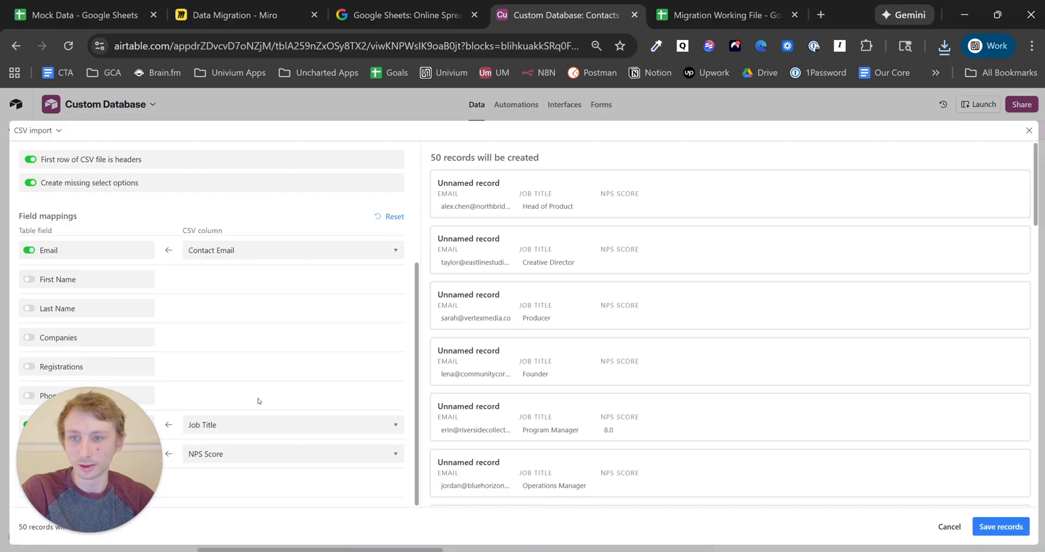
# - Map First Name to Contact First Name and Last Name to Contact Last Name
pyautogui.click(135, 284)
pyautogui.scroll(1, 136, 292)
pyautogui.click(133, 318)
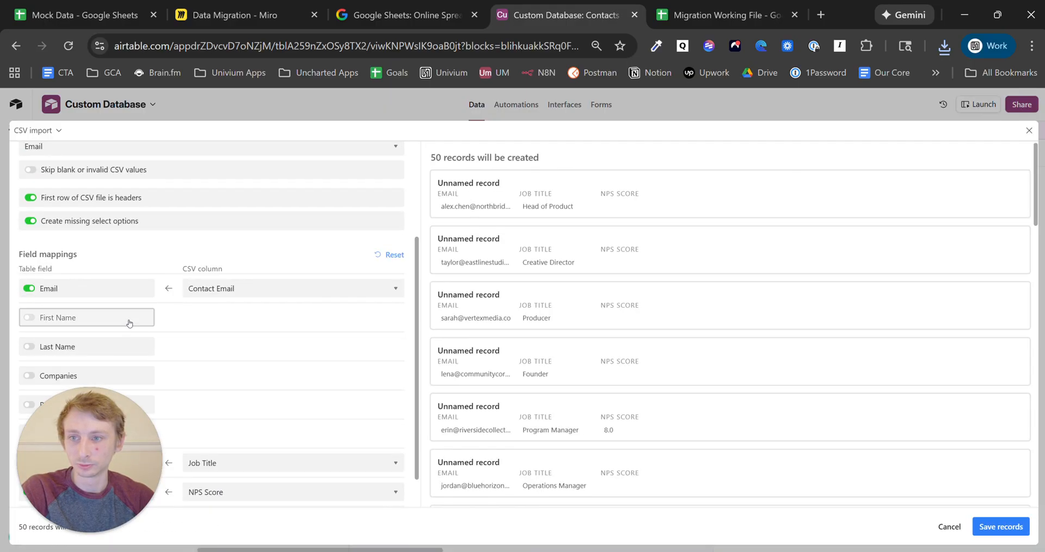
pyautogui.click(133, 320)
pyautogui.click(132, 353)
pyautogui.click(245, 319)
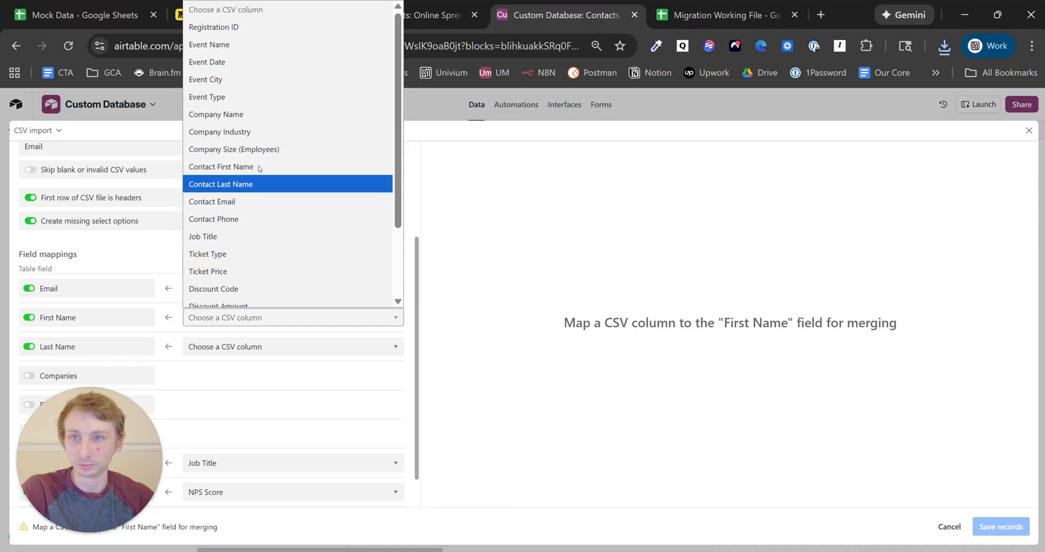
pyautogui.click(278, 168)
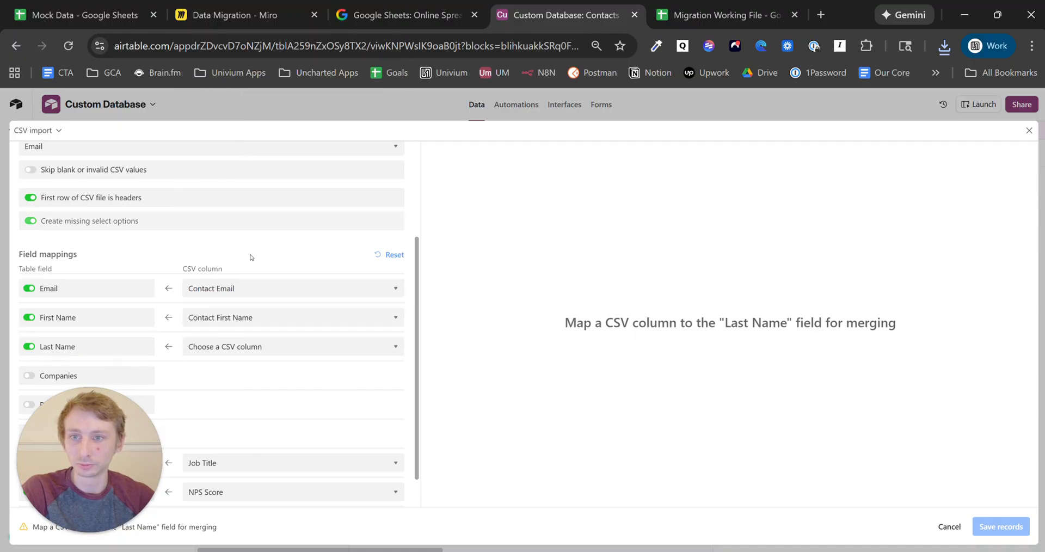
pyautogui.click(252, 346)
pyautogui.click(265, 170)
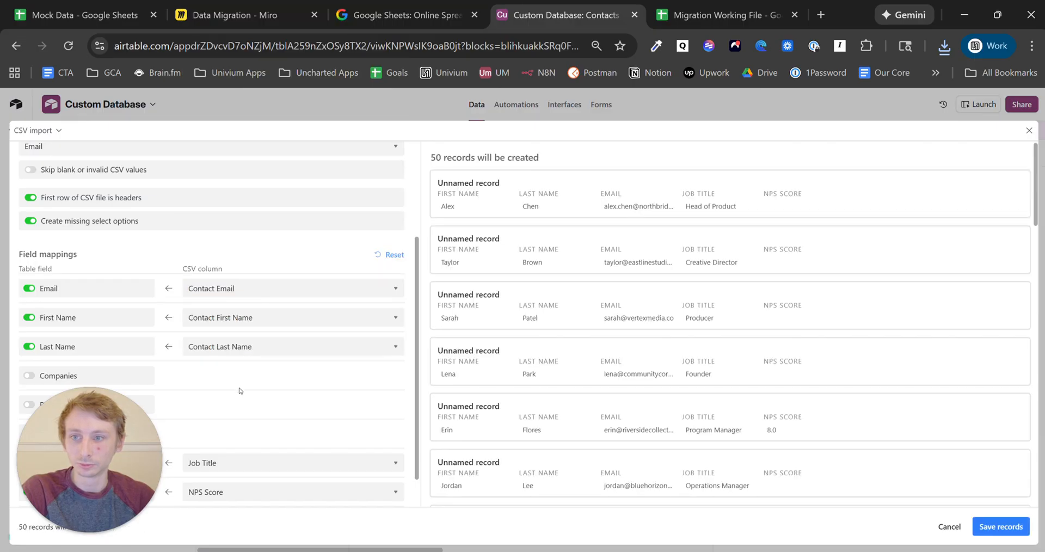
# - Map the Companies field to the Company Name column
pyautogui.scroll(-1, 209, 368)
pyautogui.moveTo(109, 454); pyautogui.dragTo(210, 104)
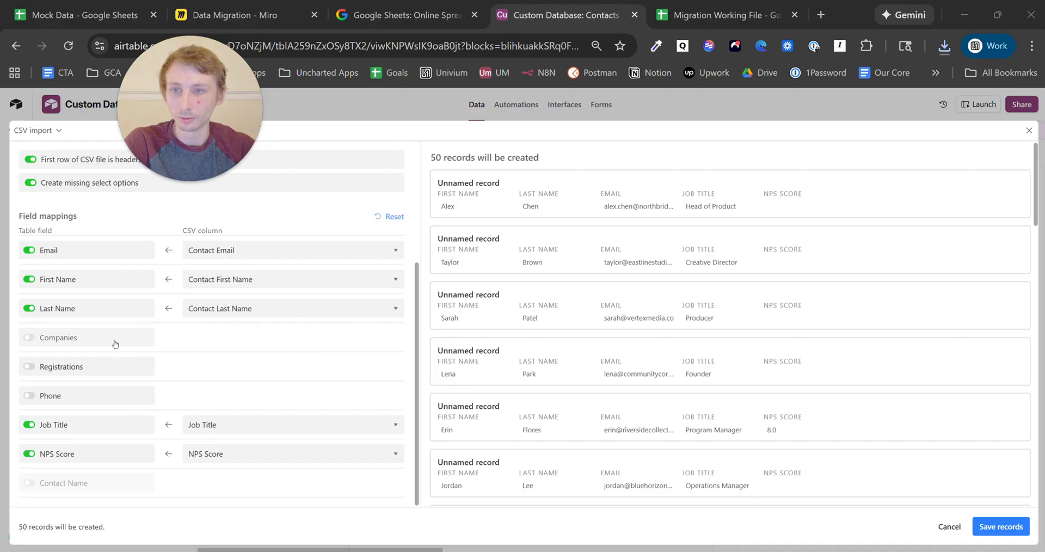
pyautogui.click(154, 340)
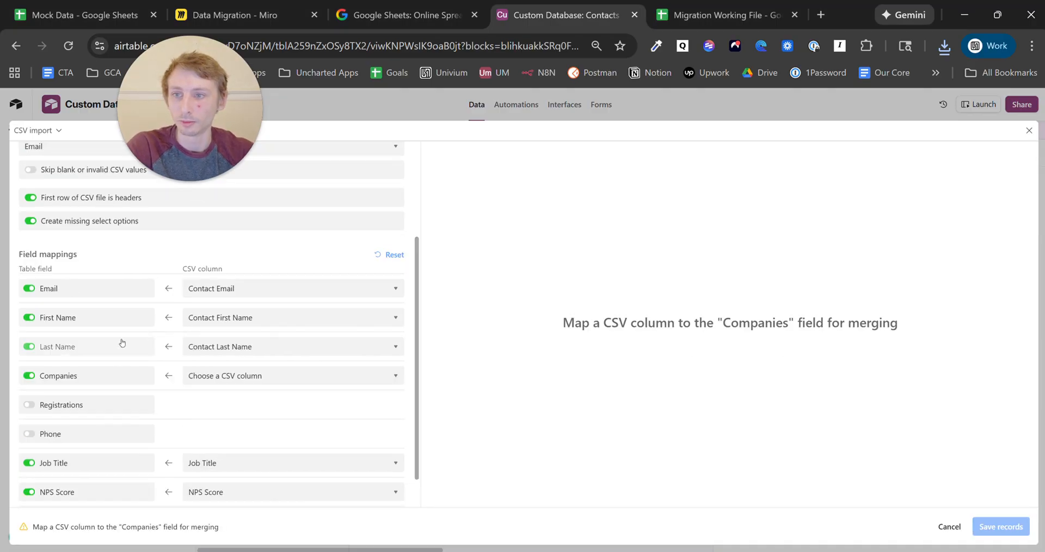
pyautogui.click(235, 375)
pyautogui.moveTo(211, 96); pyautogui.dragTo(108, 111)
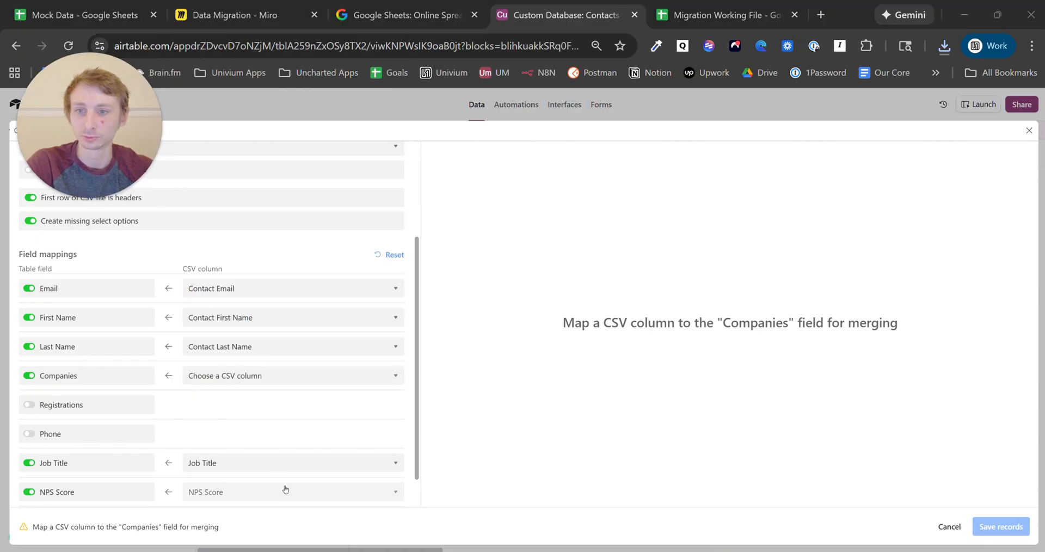
pyautogui.click(250, 376)
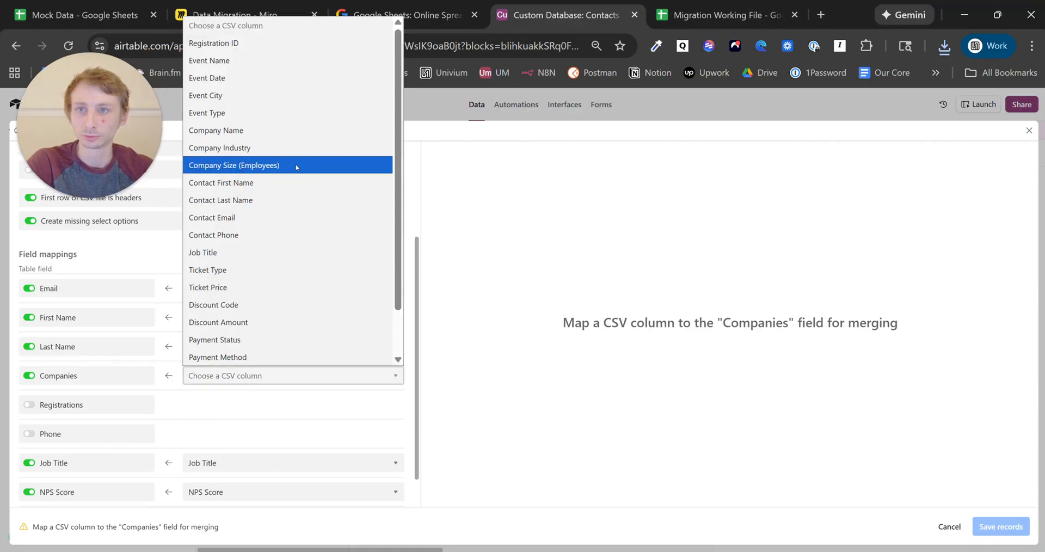
pyautogui.click(280, 131)
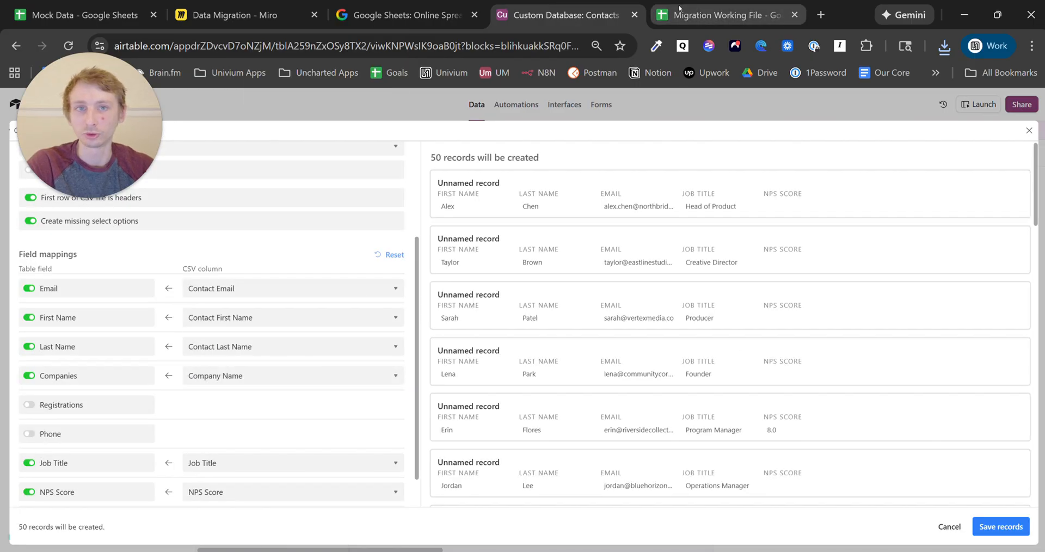
pyautogui.click(223, 11)
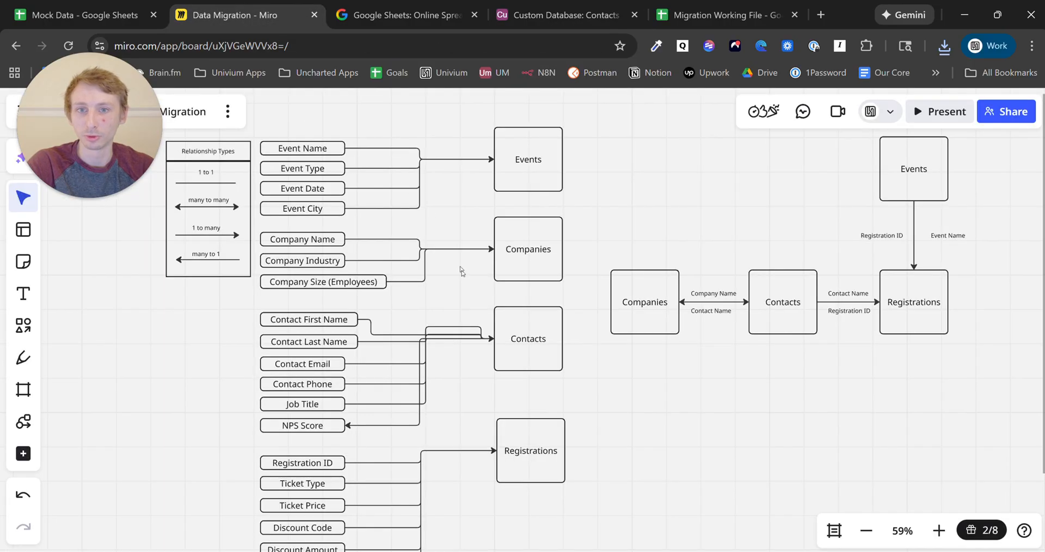
pyautogui.click(713, 294)
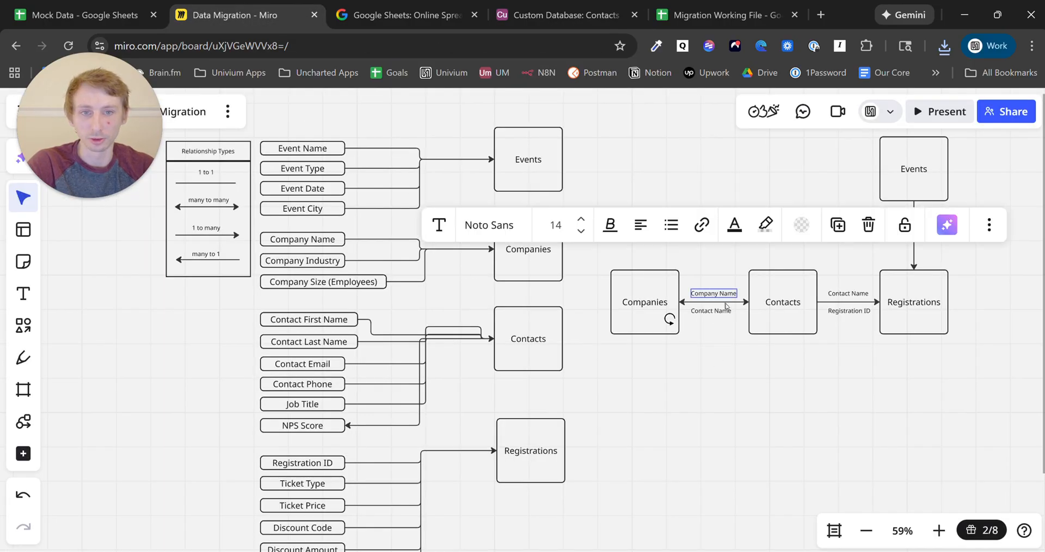
pyautogui.click(327, 243)
pyautogui.click(546, 237)
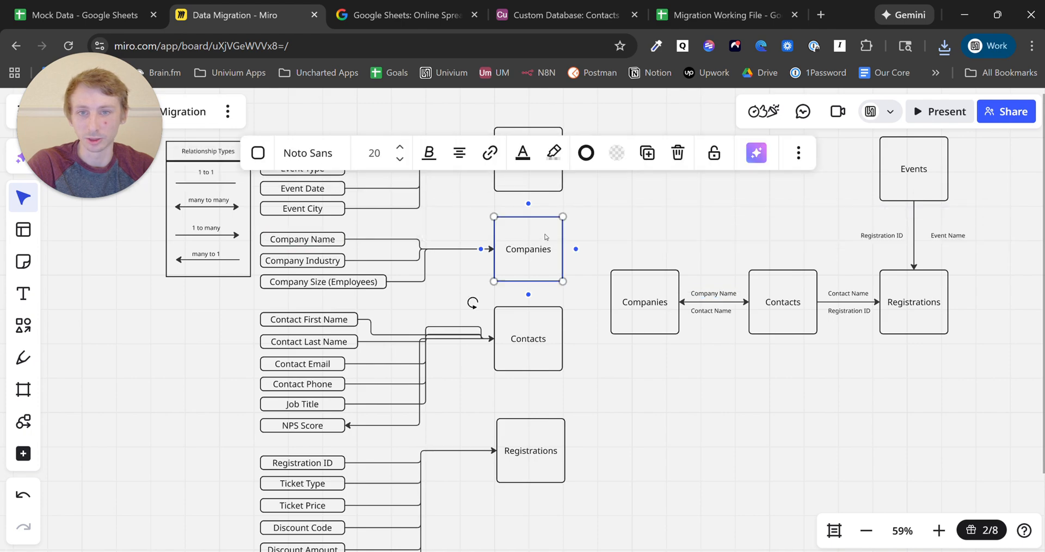
pyautogui.click(646, 286)
pyautogui.click(722, 294)
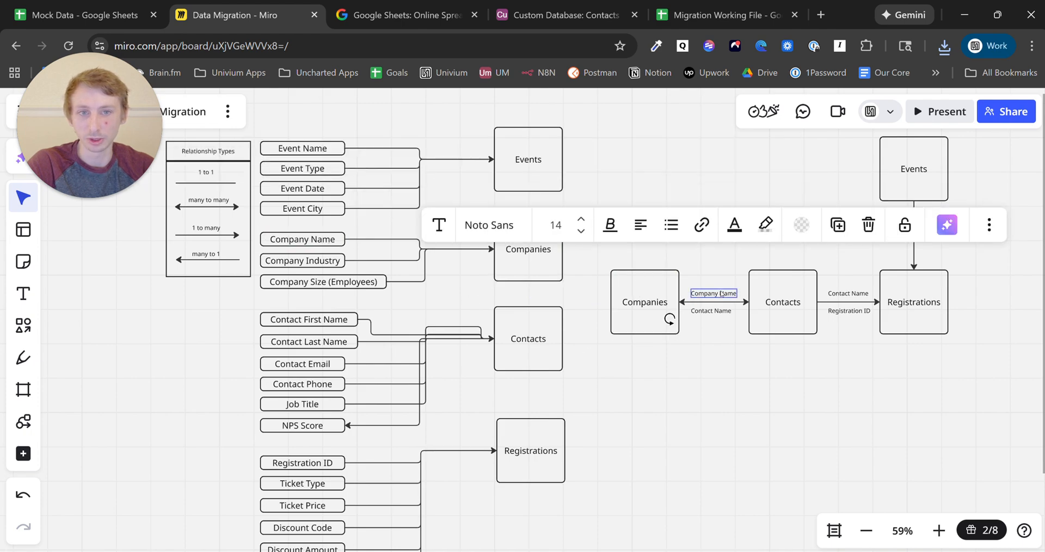
pyautogui.moveTo(672, 21)
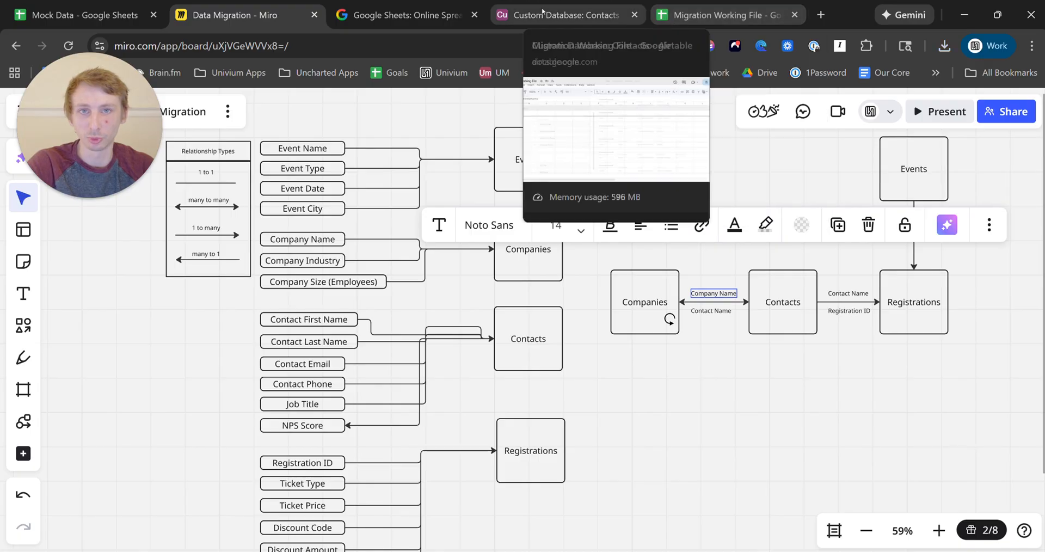
pyautogui.click(563, 15)
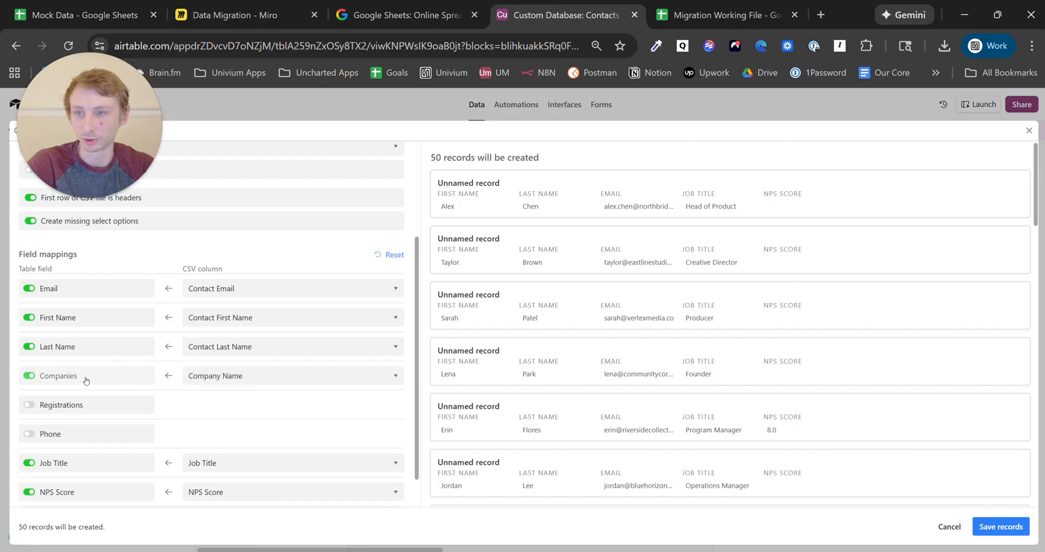
# - Map the Registrations field to the Registration ID column
pyautogui.click(117, 409)
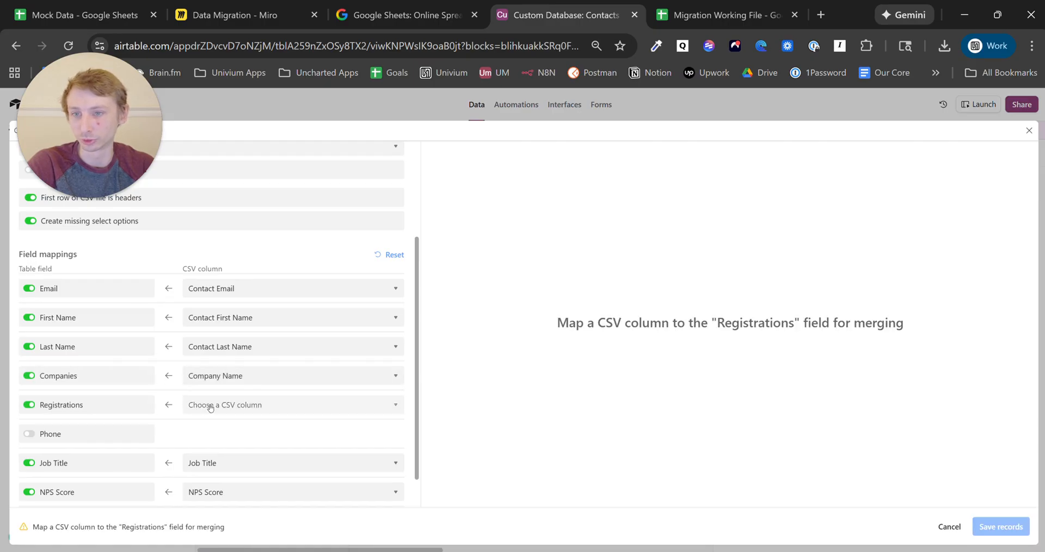
pyautogui.click(211, 407)
pyautogui.scroll(-3, 257, 331)
pyautogui.scroll(3, 256, 331)
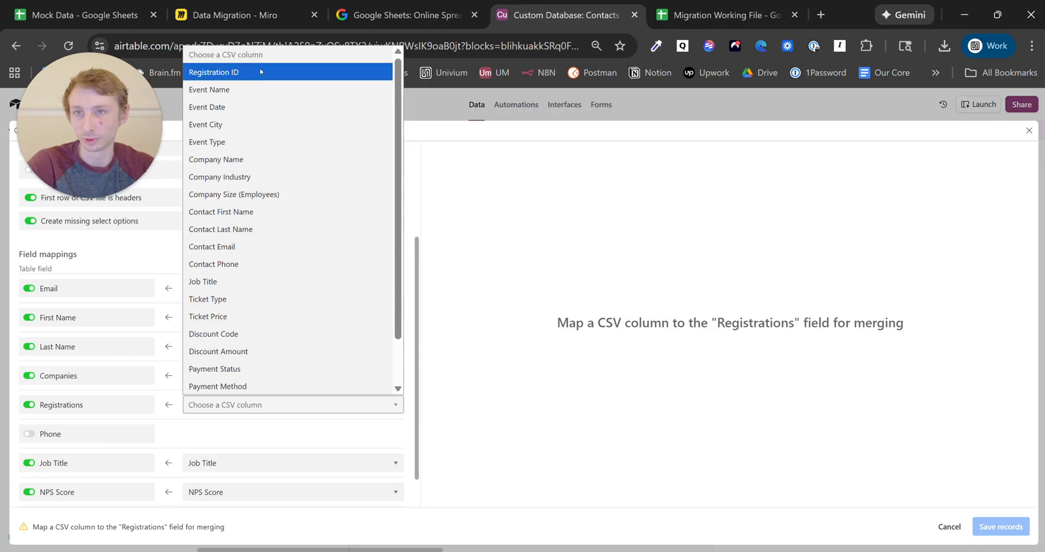
pyautogui.click(259, 74)
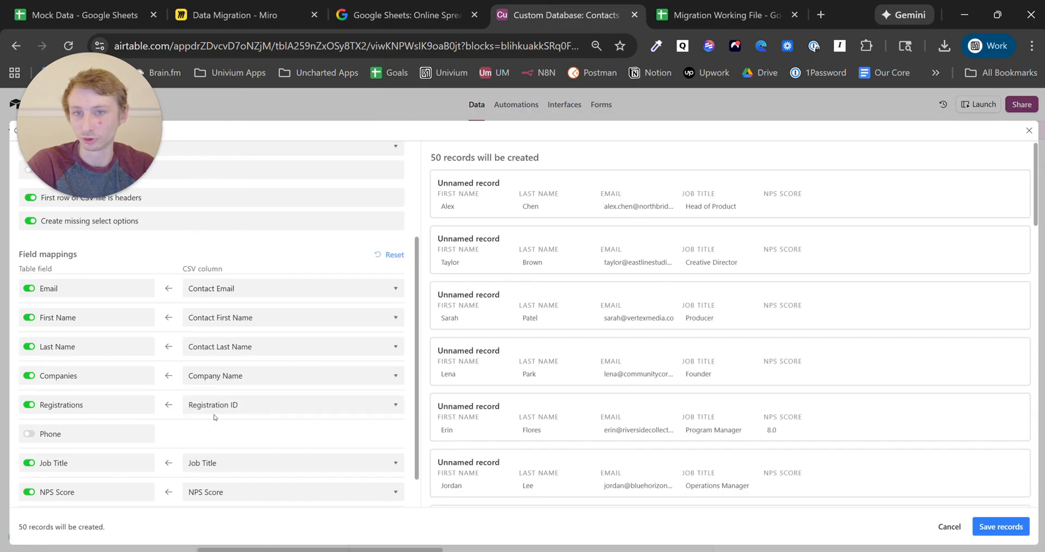
# - Map Phone to Contact Phone and save the 50 imported contact records
pyautogui.click(101, 436)
pyautogui.click(219, 434)
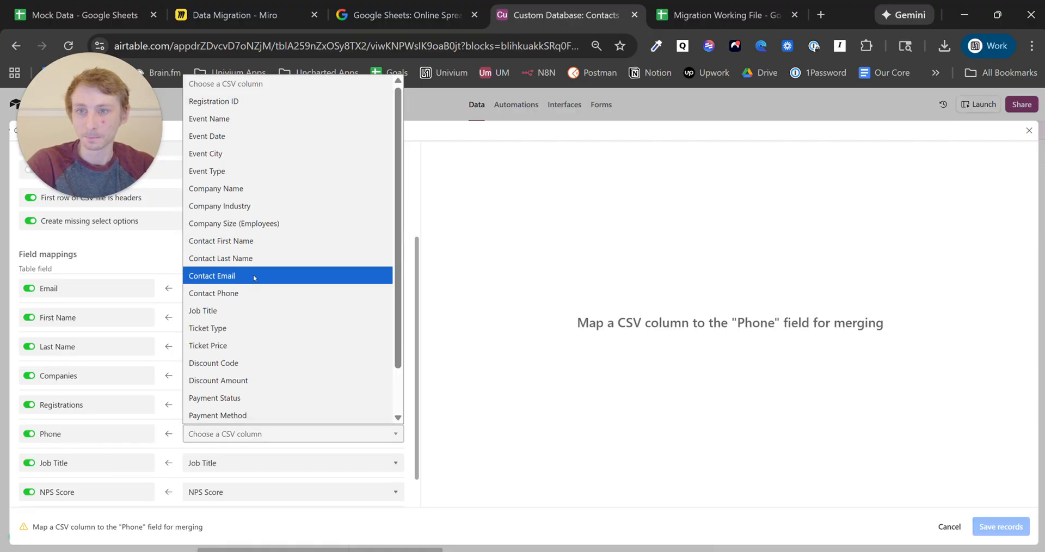
pyautogui.scroll(-1, 254, 277)
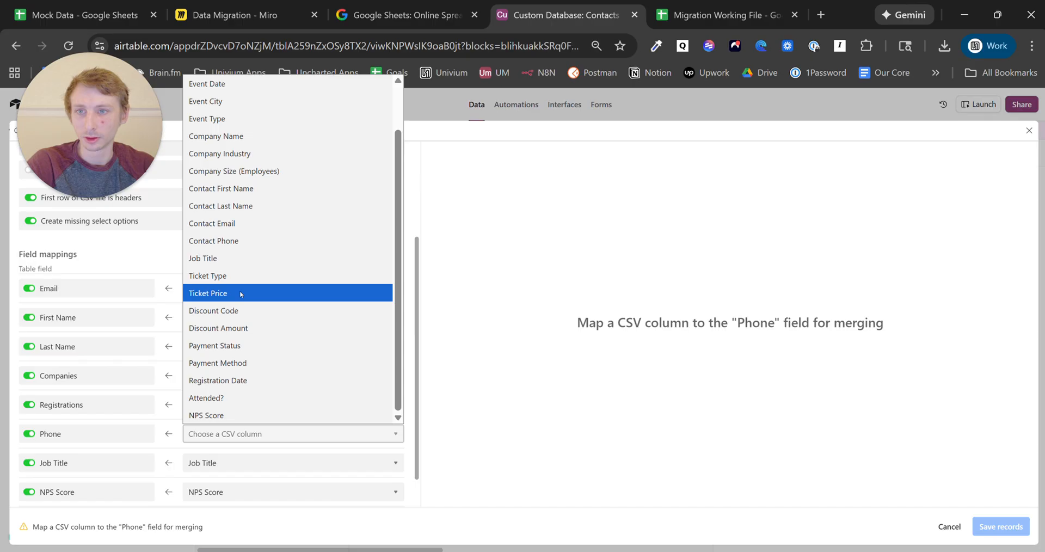
pyautogui.click(243, 241)
pyautogui.scroll(-1, 262, 446)
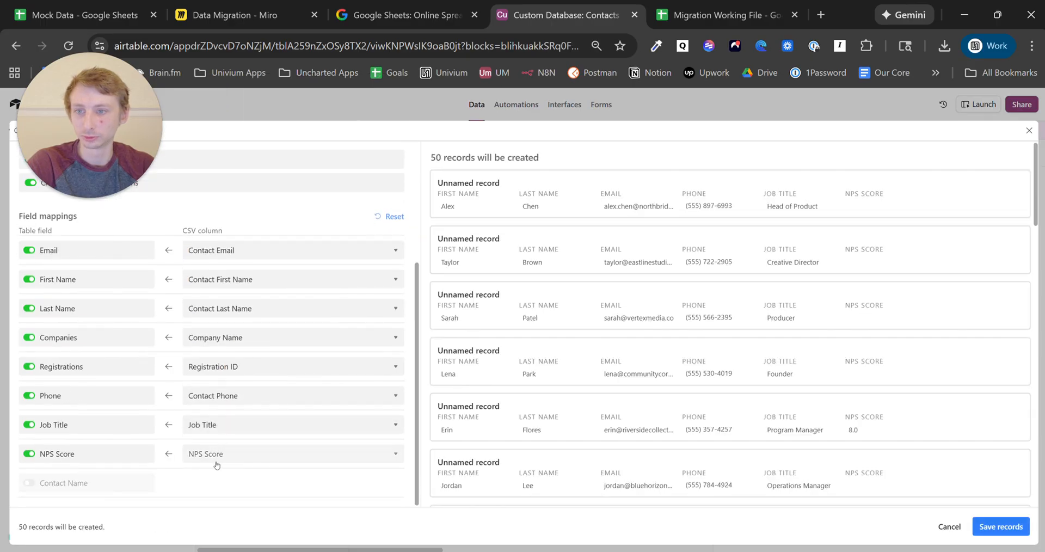
pyautogui.moveTo(100, 491)
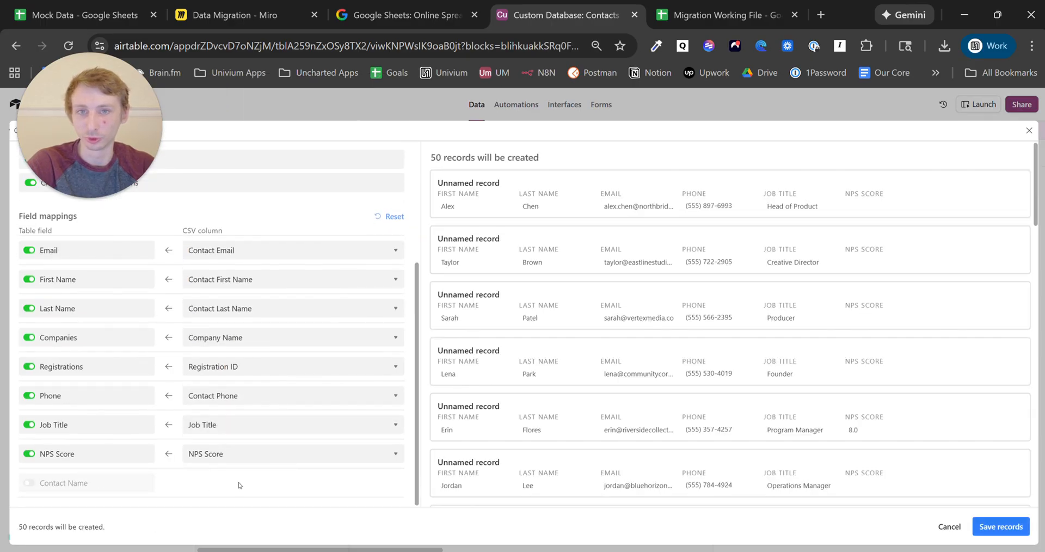
pyautogui.scroll(3, 240, 485)
pyautogui.click(999, 527)
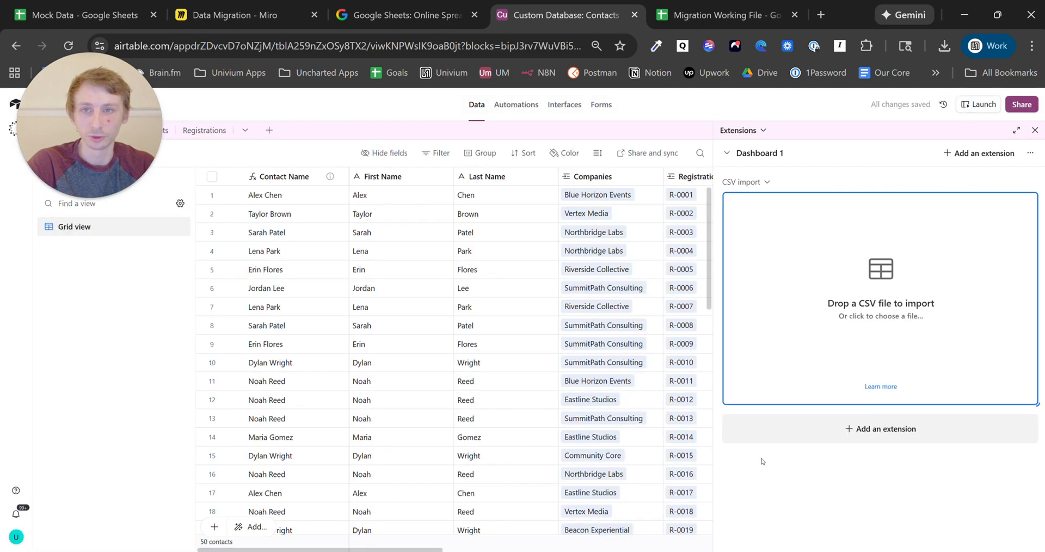
pyautogui.moveTo(48, 164); pyautogui.dragTo(47, 462)
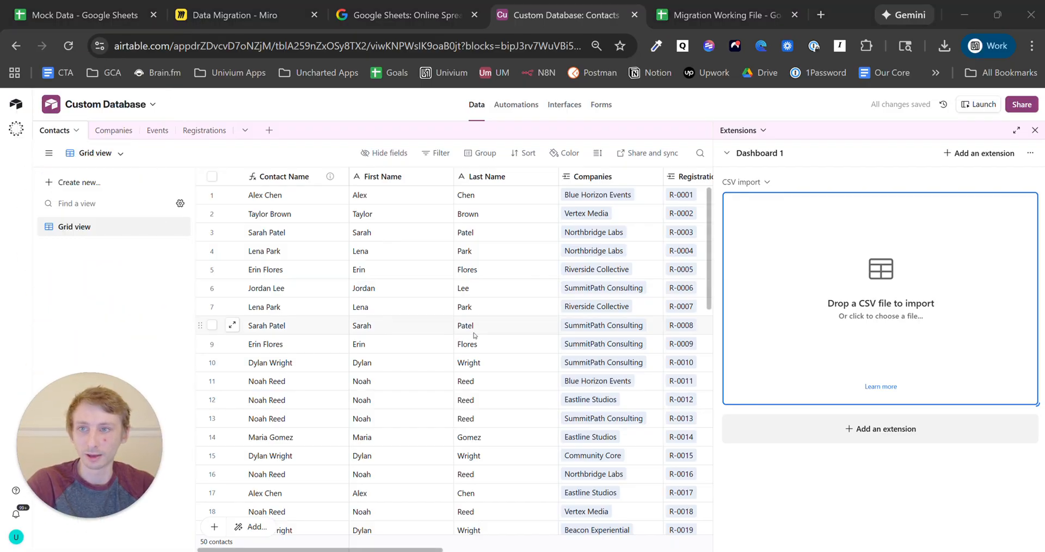
pyautogui.scroll(-4, 487, 353)
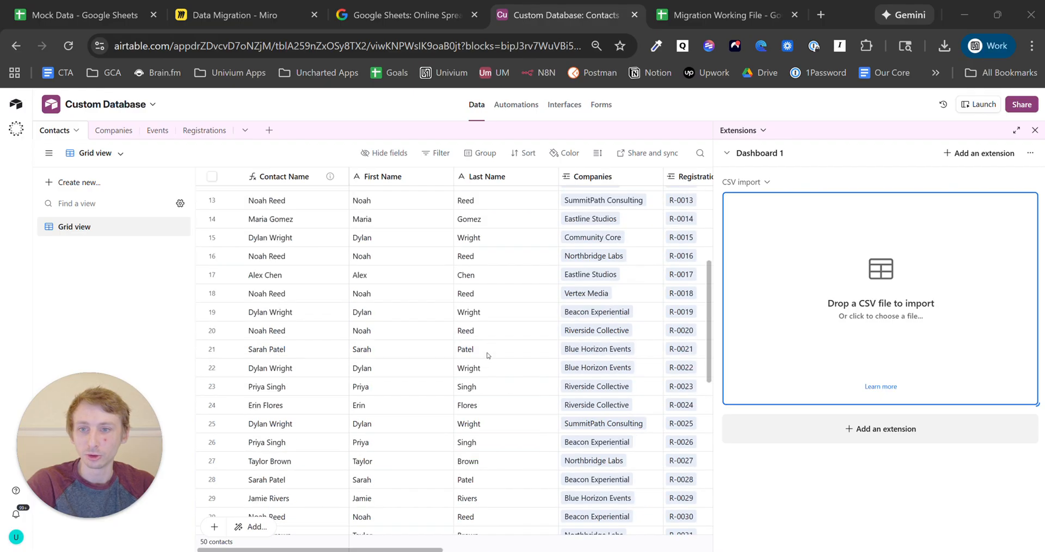
pyautogui.scroll(-8, 488, 356)
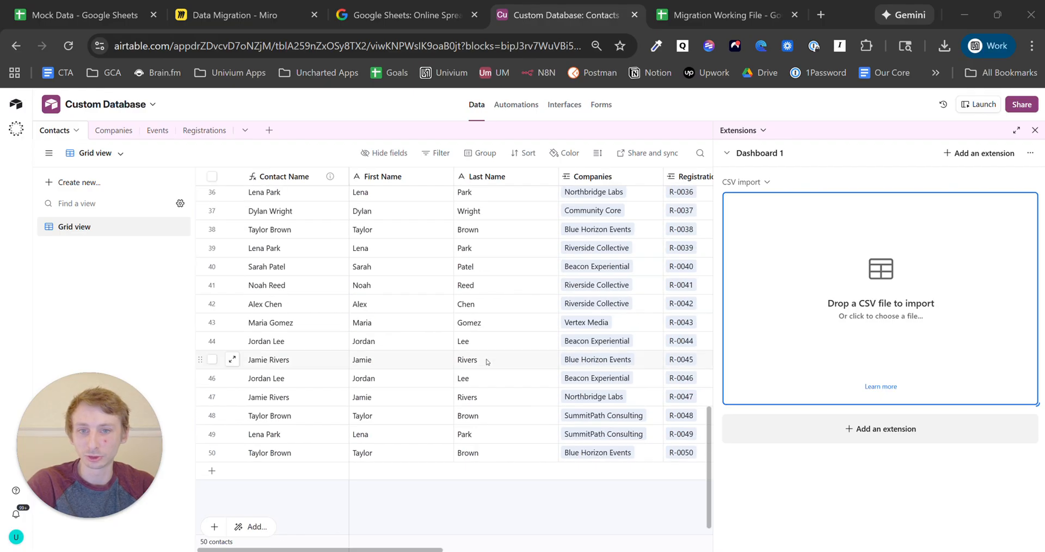
pyautogui.scroll(12, 488, 362)
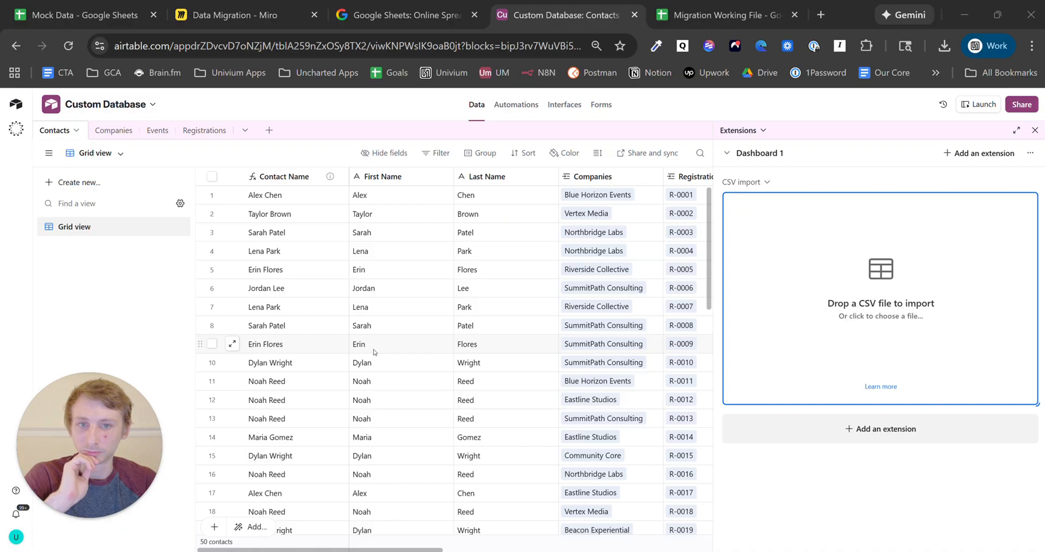
# - Review the Companies and Events tables, ending on Registrations with its 50 contact-linked records
pyautogui.click(118, 132)
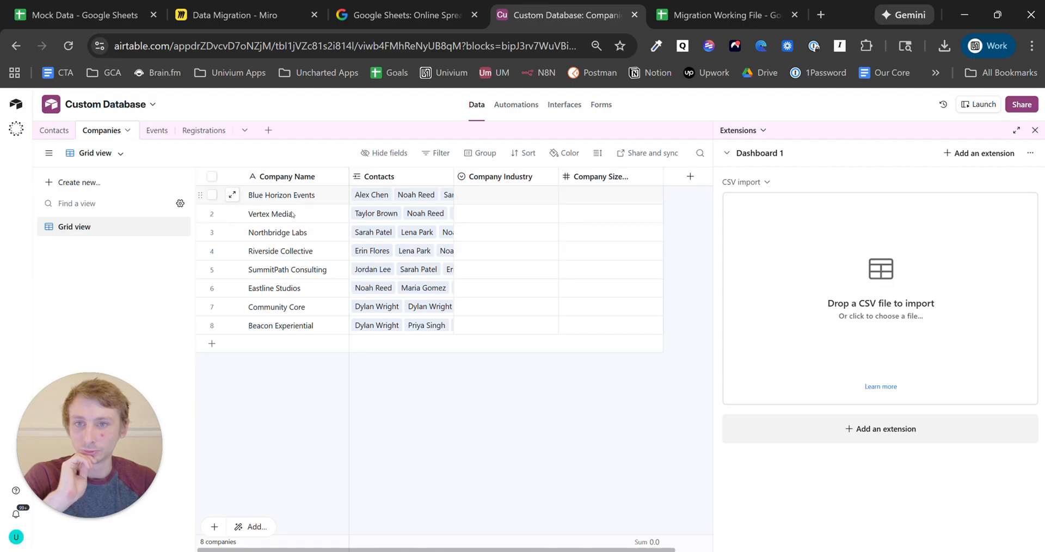
pyautogui.click(156, 131)
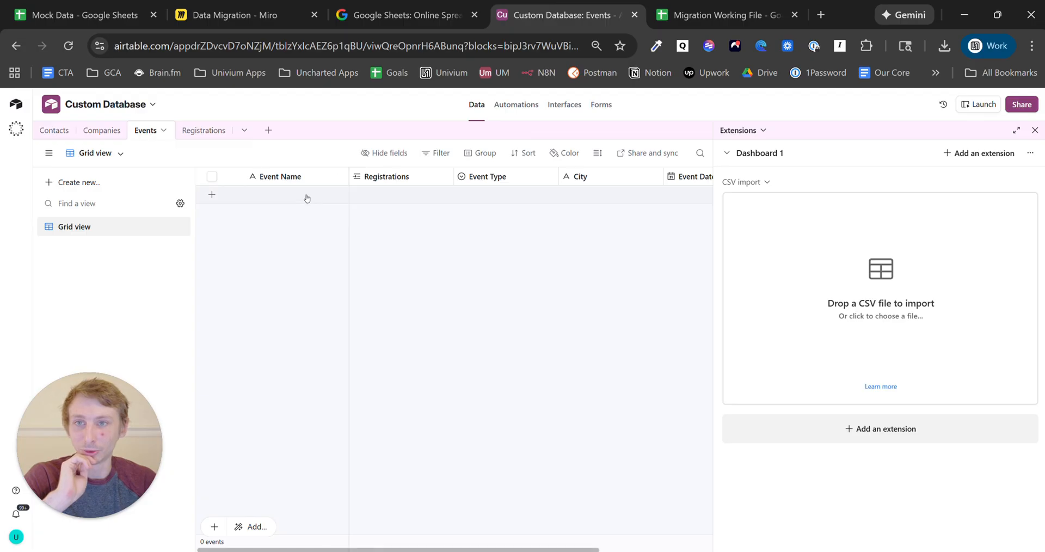
pyautogui.click(203, 130)
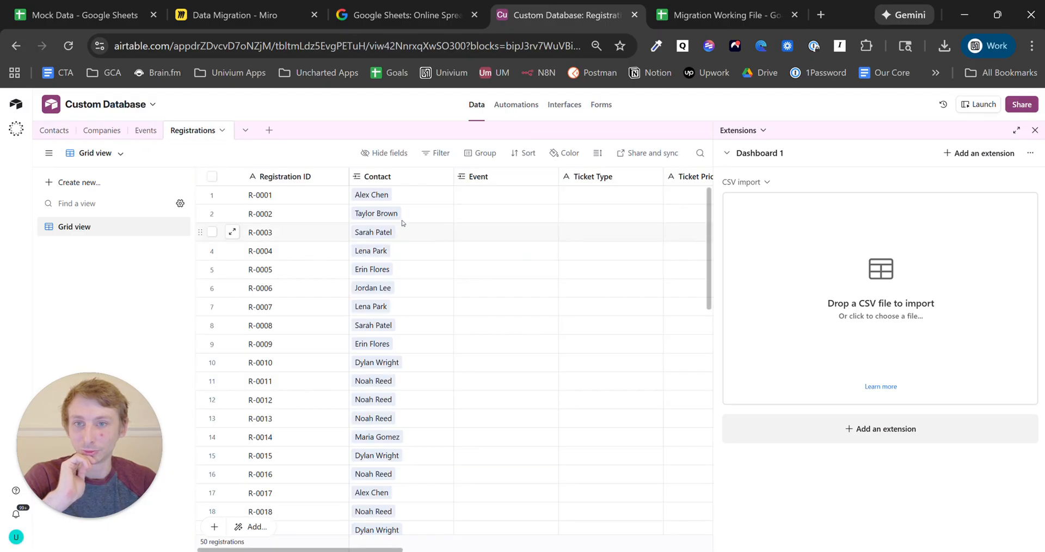
pyautogui.scroll(-12, 327, 213)
pyautogui.scroll(12, 322, 275)
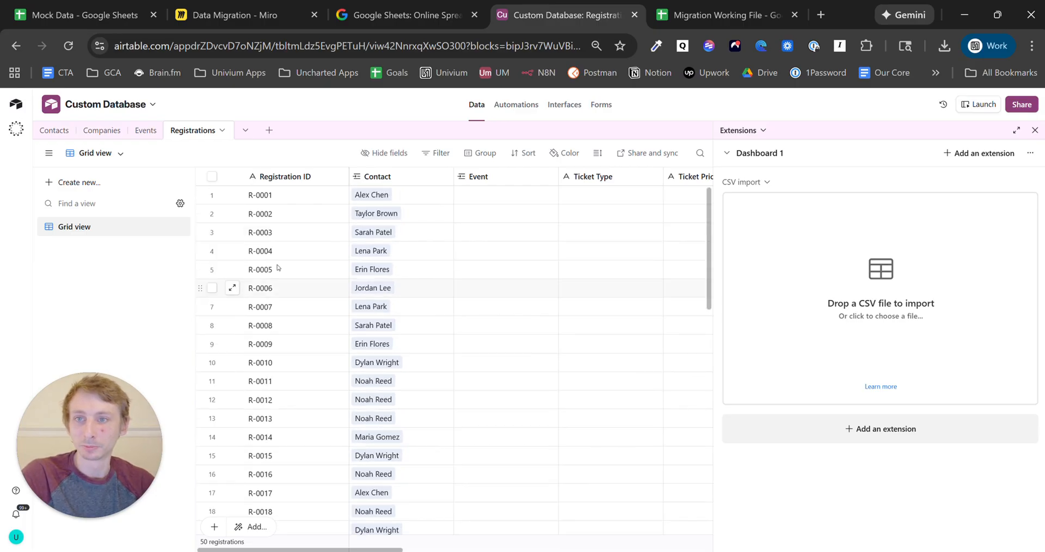
pyautogui.click(149, 136)
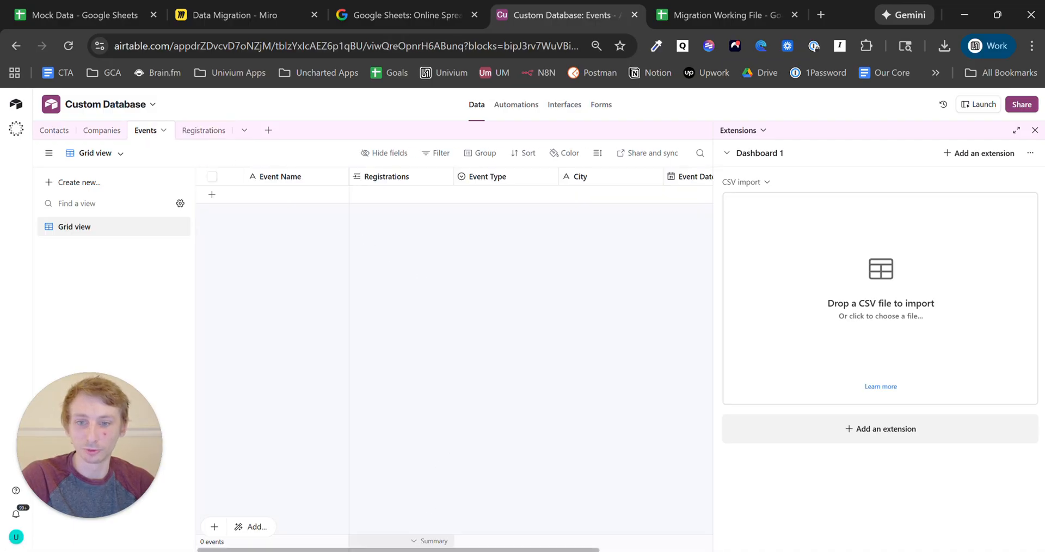
pyautogui.moveTo(396, 550)
pyautogui.mouseDown()
pyautogui.moveTo(498, 550)
pyautogui.moveTo(396, 550)
pyautogui.mouseUp()
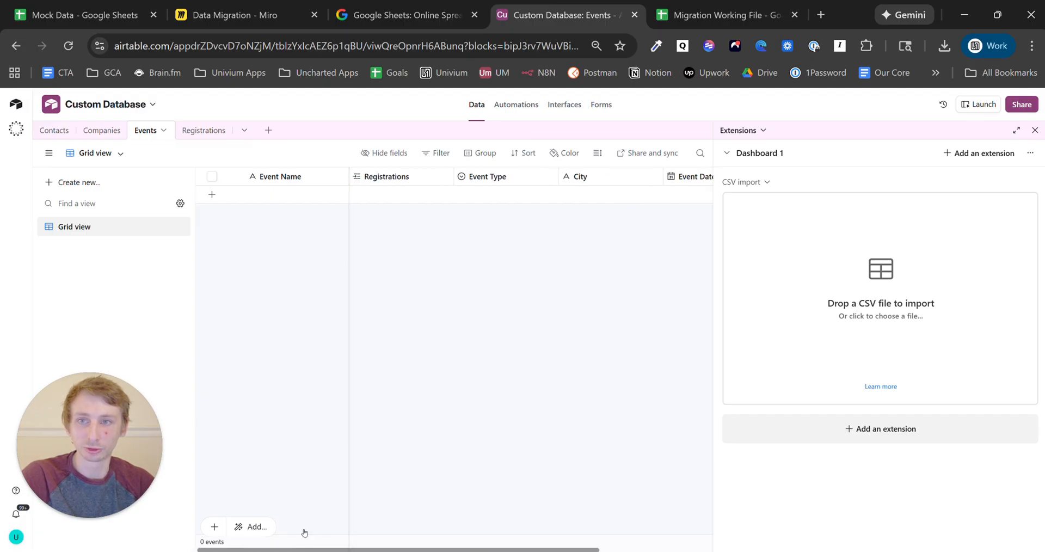
pyautogui.click(204, 131)
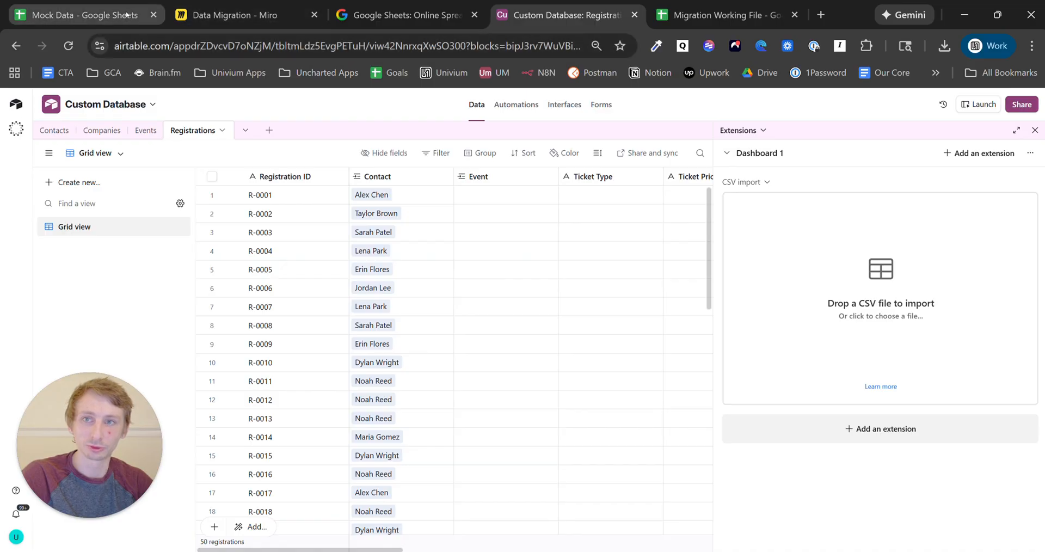
pyautogui.moveTo(126, 14)
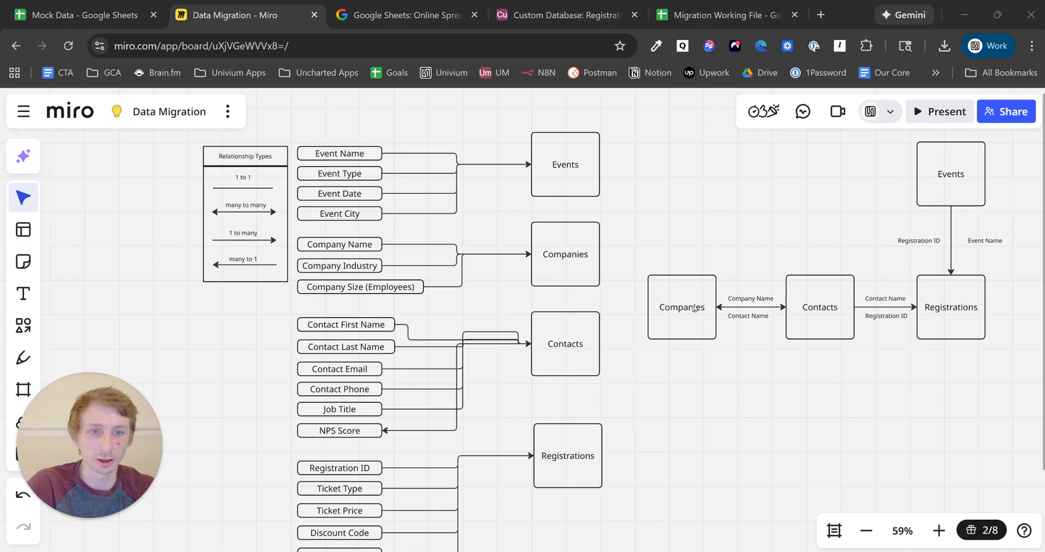
# - Rename the Contact Name connector label to Email
pyautogui.doubleClick(754, 317)
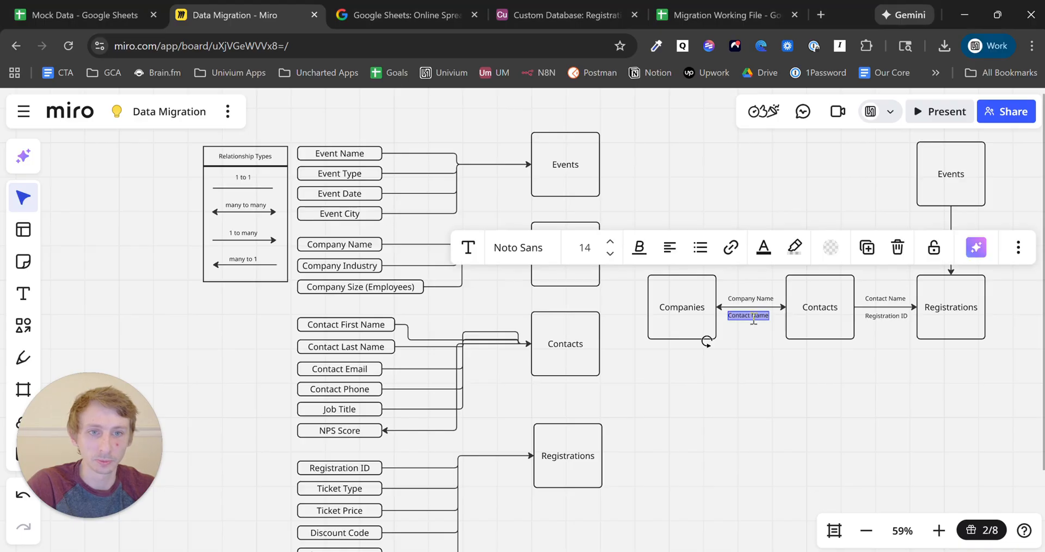
pyautogui.write('Email')
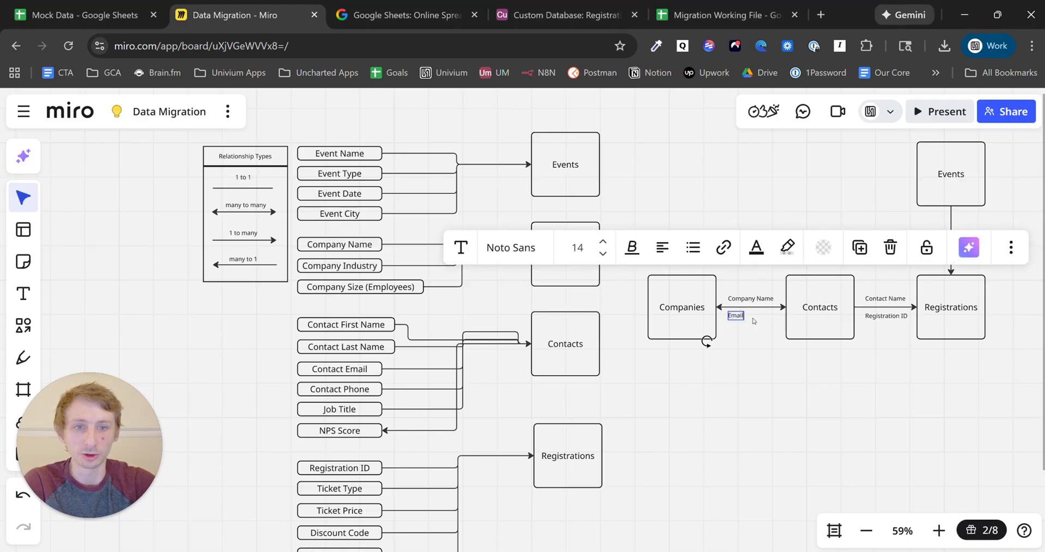
pyautogui.click(744, 323)
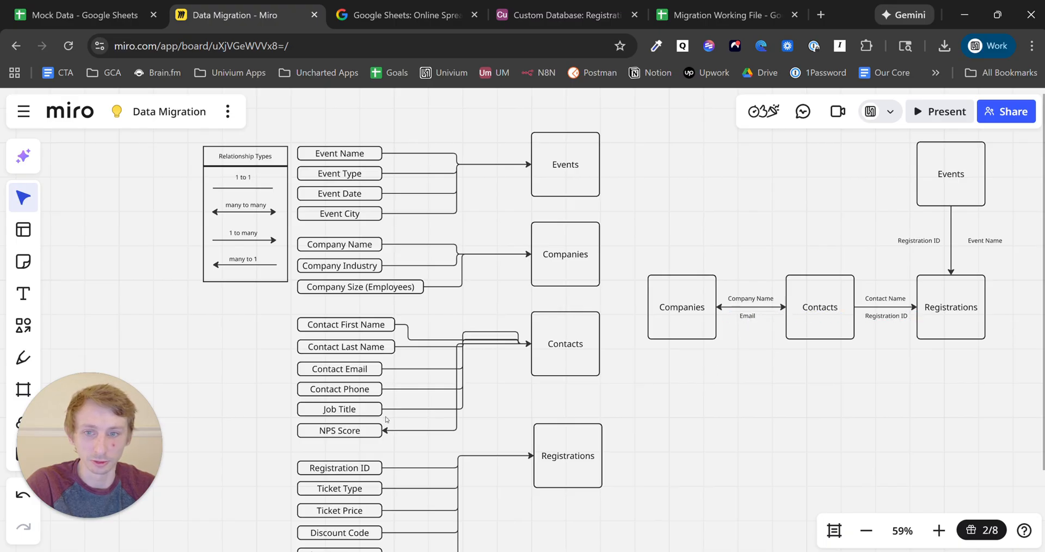
# - Reorder the contact field boxes so Contact Email sits above First and Last Name
pyautogui.moveTo(376, 366); pyautogui.dragTo(432, 307)
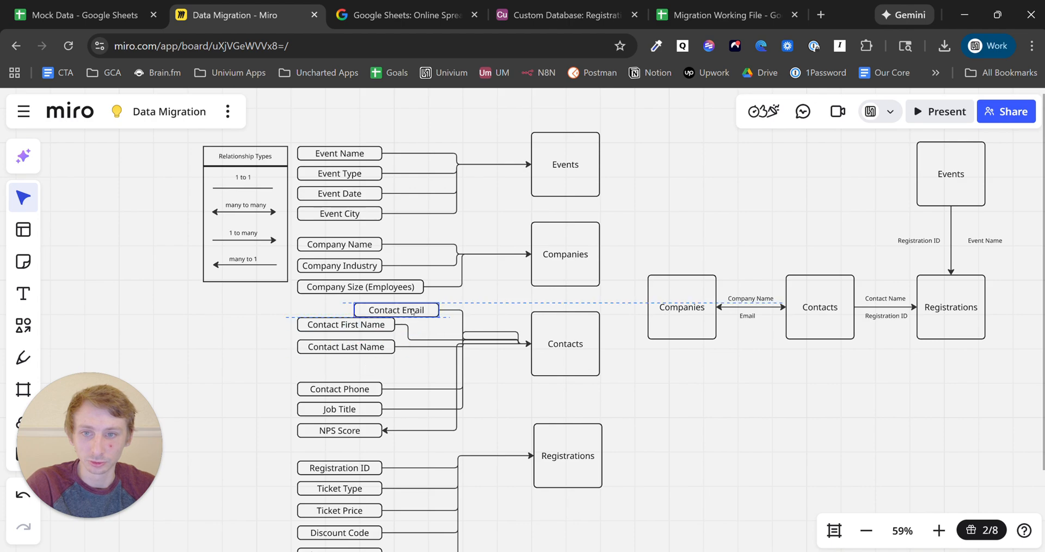
pyautogui.moveTo(338, 348); pyautogui.dragTo(338, 371)
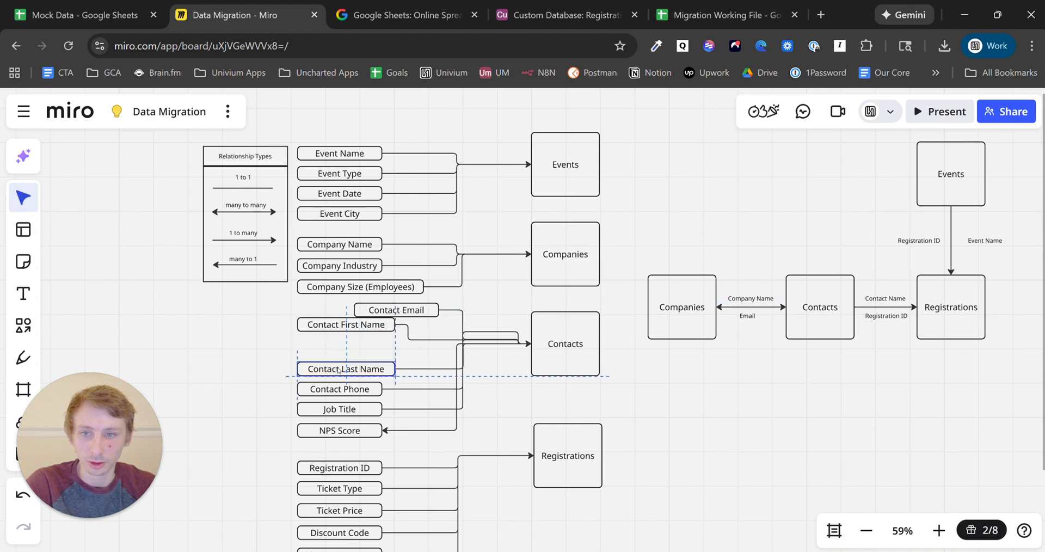
pyautogui.moveTo(338, 329); pyautogui.dragTo(338, 352)
pyautogui.moveTo(386, 312); pyautogui.dragTo(330, 329)
pyautogui.click(498, 334)
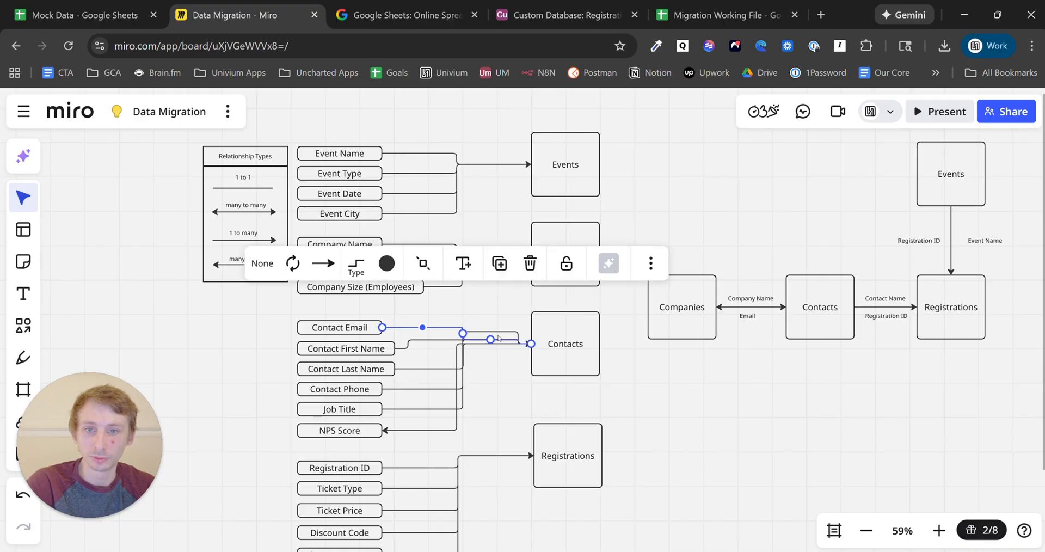
pyautogui.click(500, 333)
pyautogui.click(506, 388)
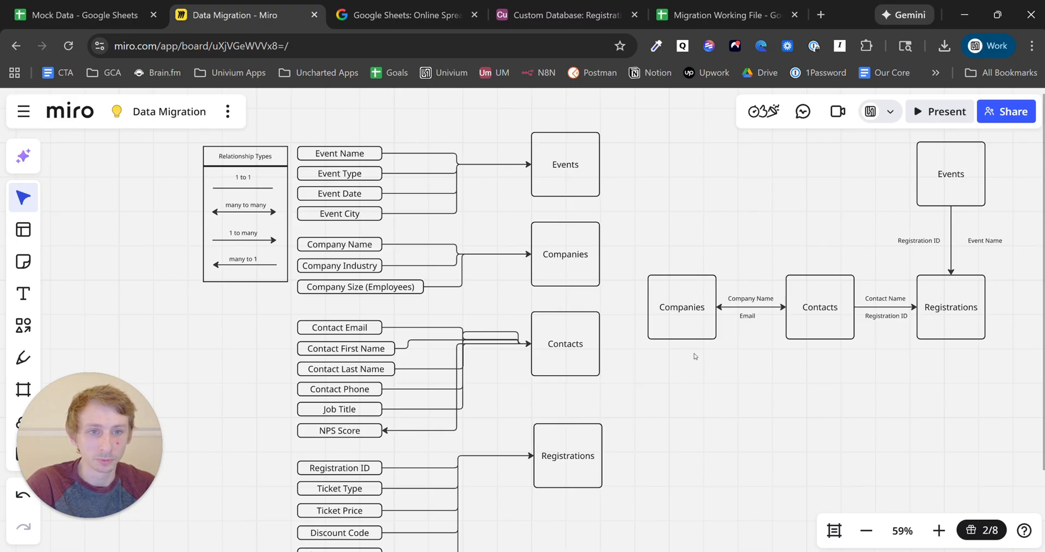
# - Replace the Contact Name label on the Contacts–Registrations connector with a copied Email label
pyautogui.click(739, 308)
pyautogui.click(747, 317)
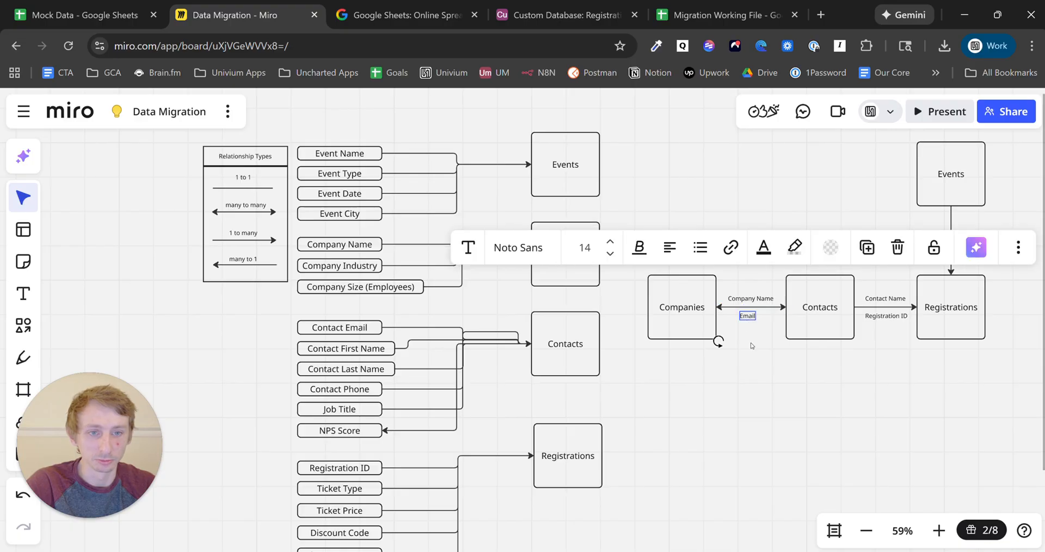
pyautogui.write('Email')
pyautogui.moveTo(826, 357); pyautogui.dragTo(886, 297)
pyautogui.click(883, 301)
pyautogui.press('Delete')
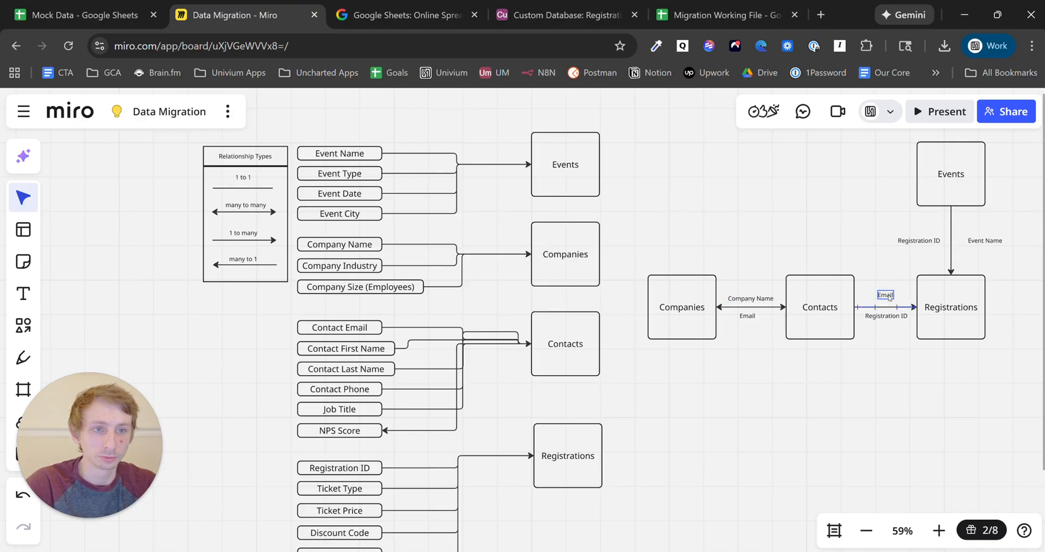
pyautogui.click(883, 276)
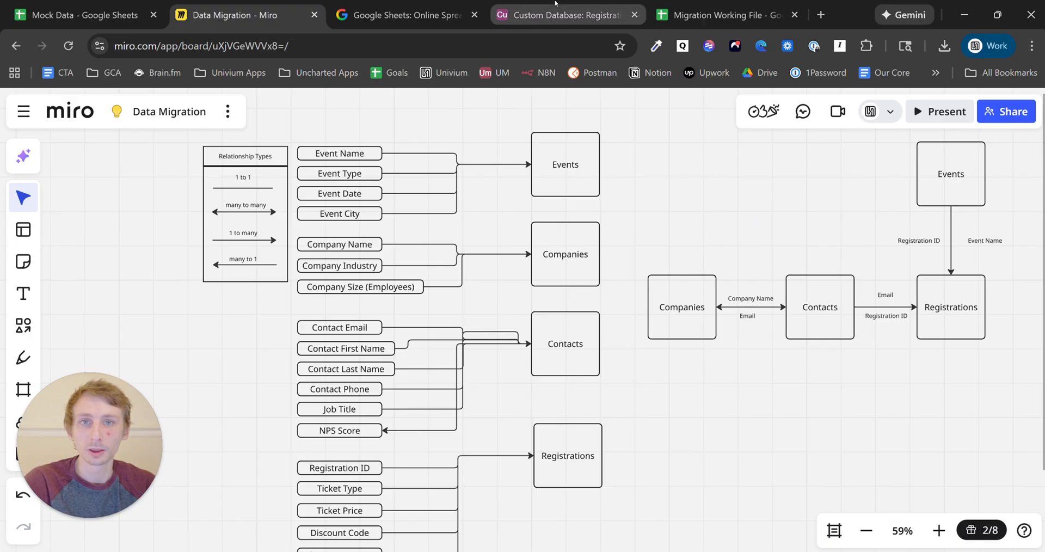
pyautogui.click(555, 3)
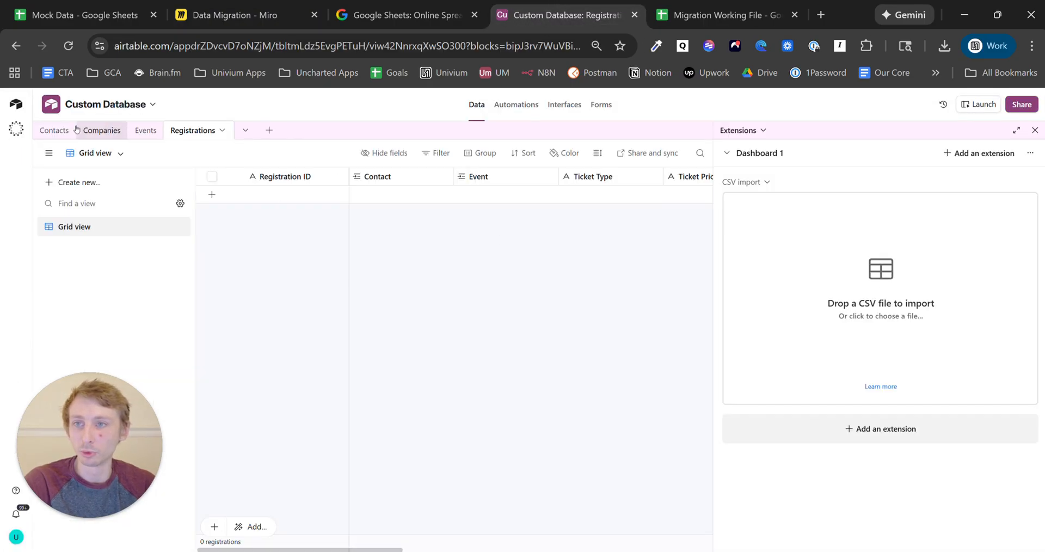
# - Check that the Contacts and Registrations tables are empty, then return to the Mock Data spreadsheet
pyautogui.click(54, 130)
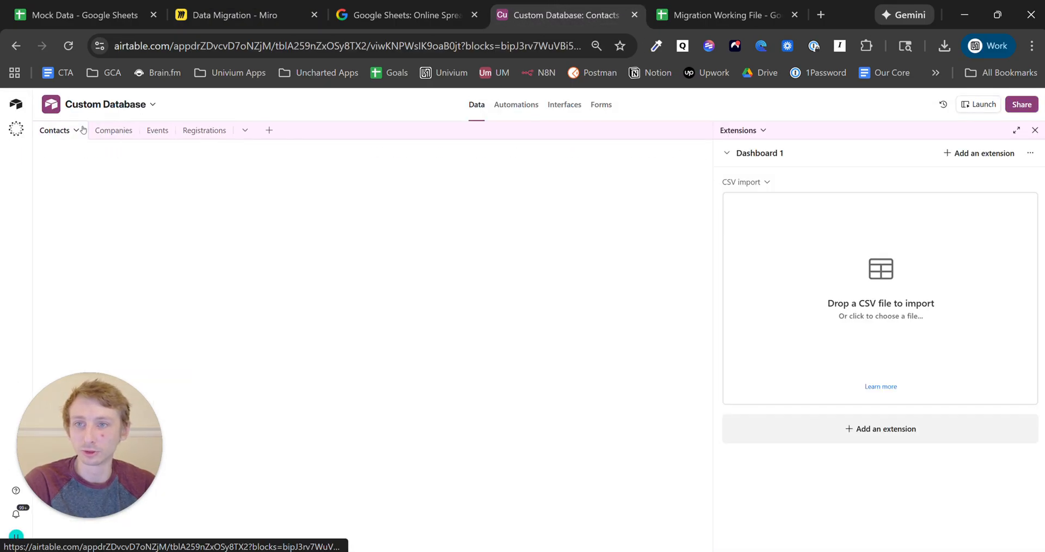
pyautogui.click(197, 130)
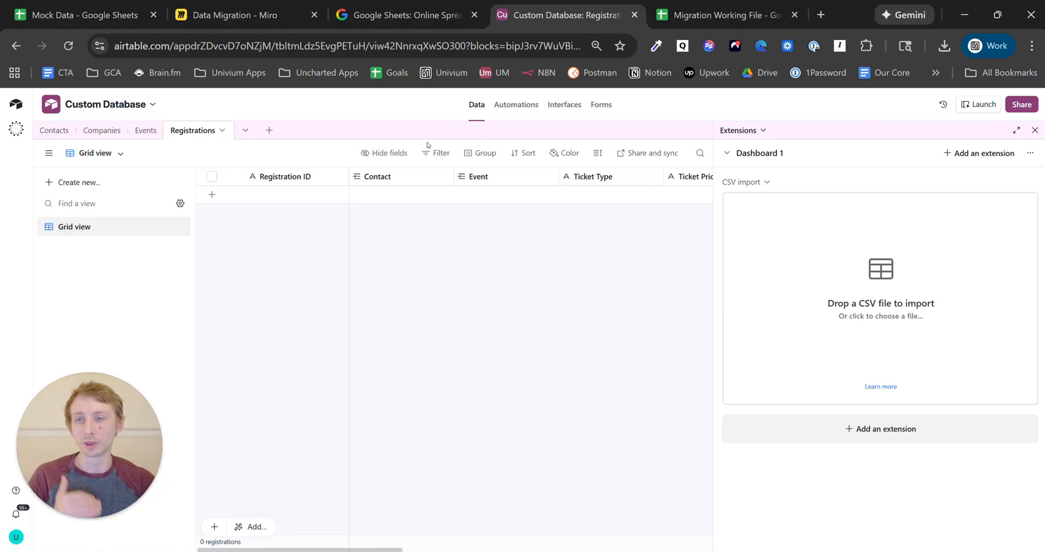
pyautogui.click(76, 2)
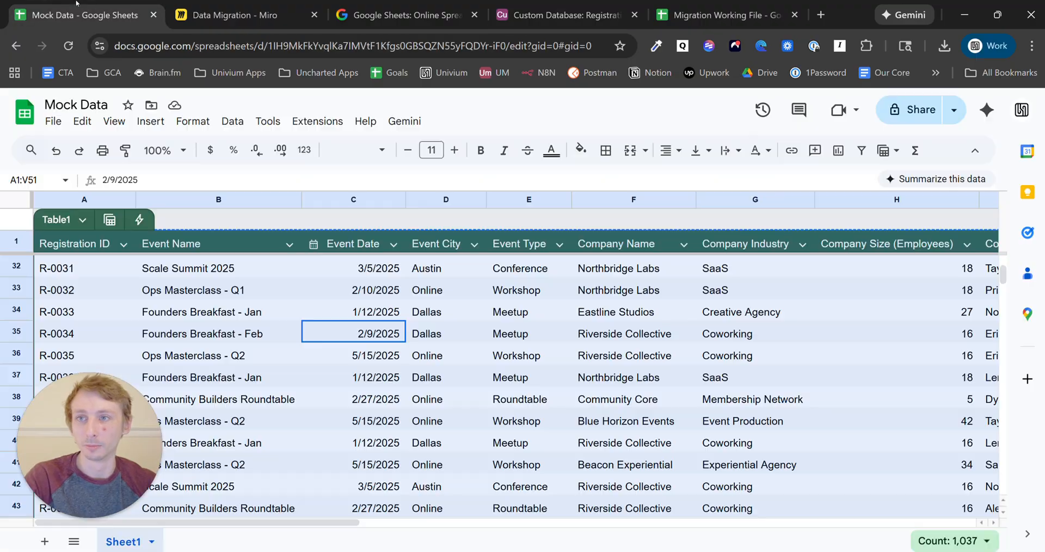
# - Scroll through the Mock Data registration rows, then return to the Custom Database Airtable base
pyautogui.click(325, 418)
pyautogui.scroll(-5, 343, 430)
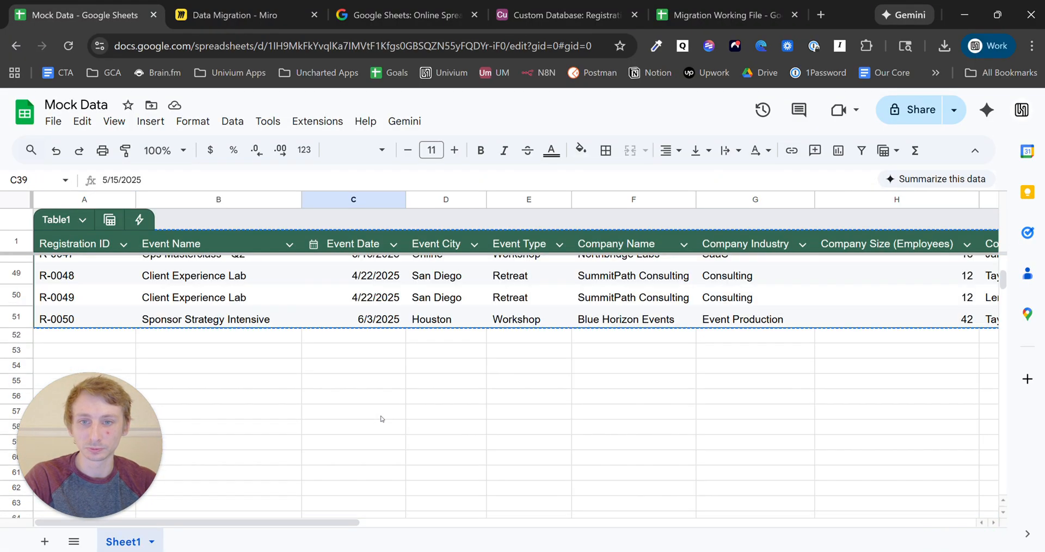
pyautogui.scroll(10, 381, 422)
pyautogui.scroll(5, 479, 441)
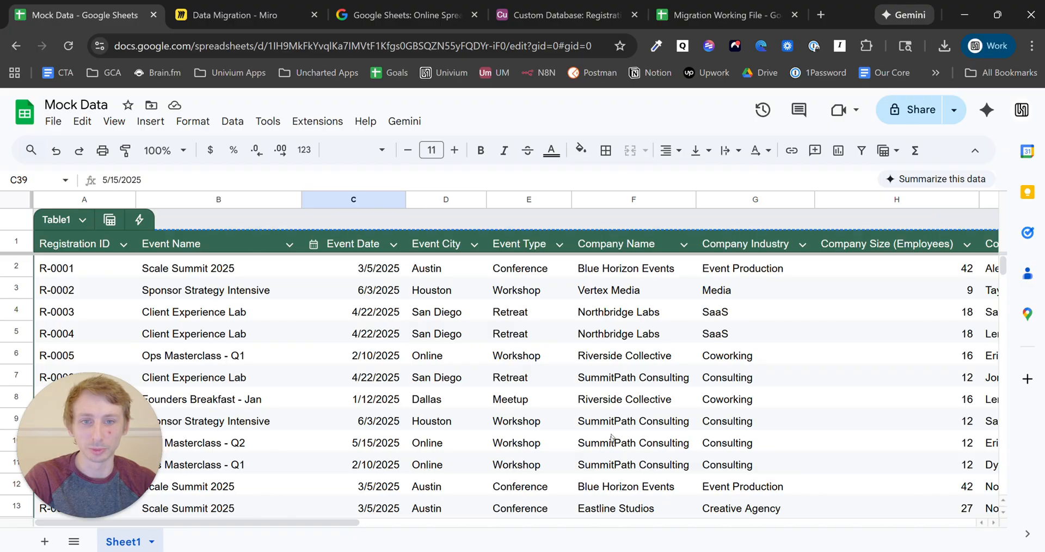
pyautogui.moveTo(357, 526); pyautogui.dragTo(238, 528)
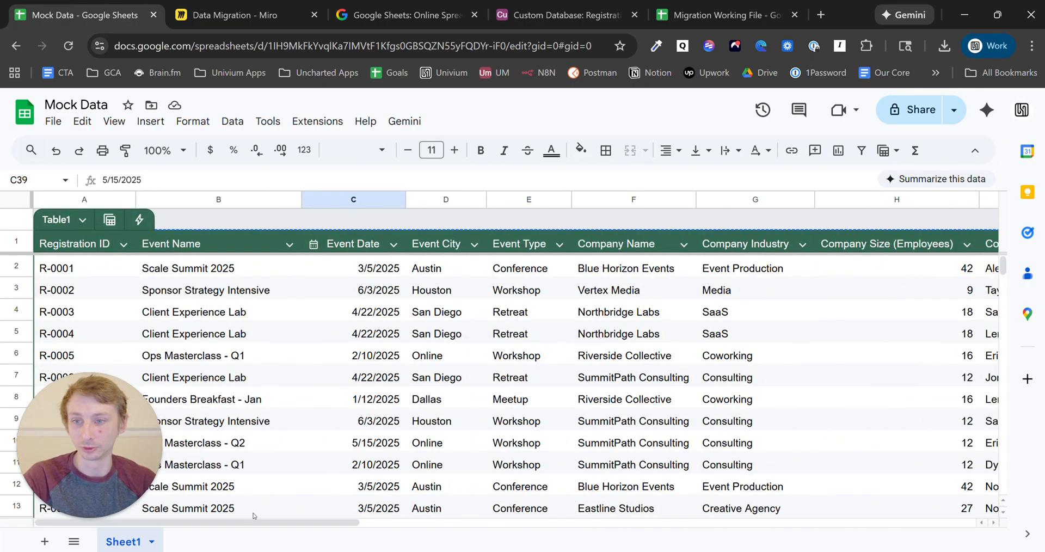
pyautogui.click(560, 6)
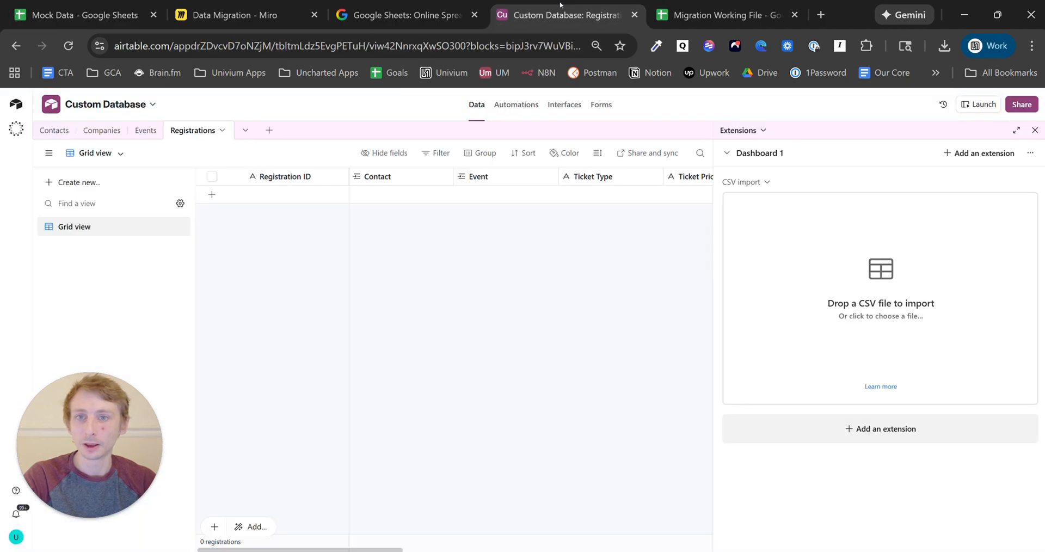
# - Move Email into the Contacts primary column and confirm it as the primary field
pyautogui.click(54, 130)
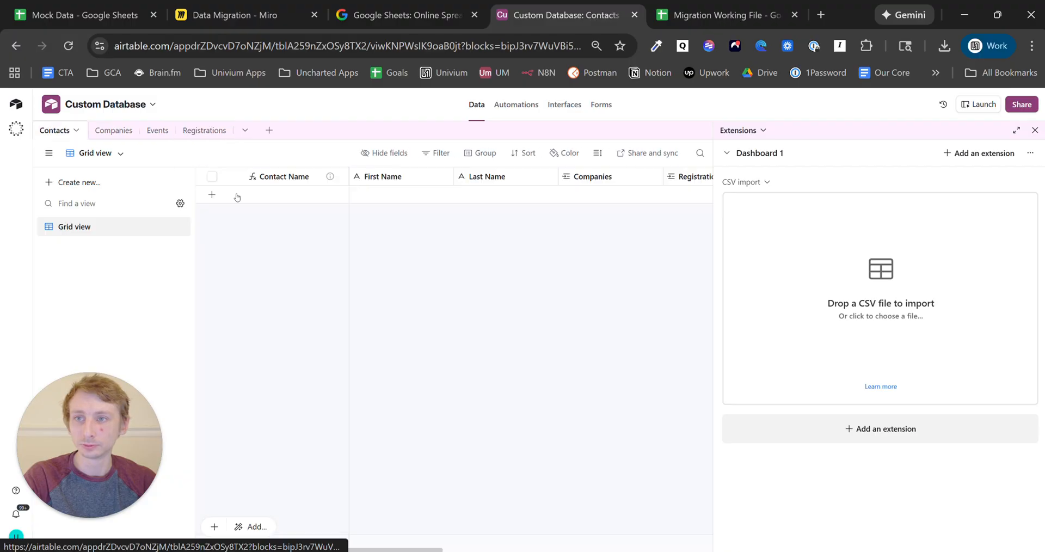
pyautogui.hscroll(2, 403, 549)
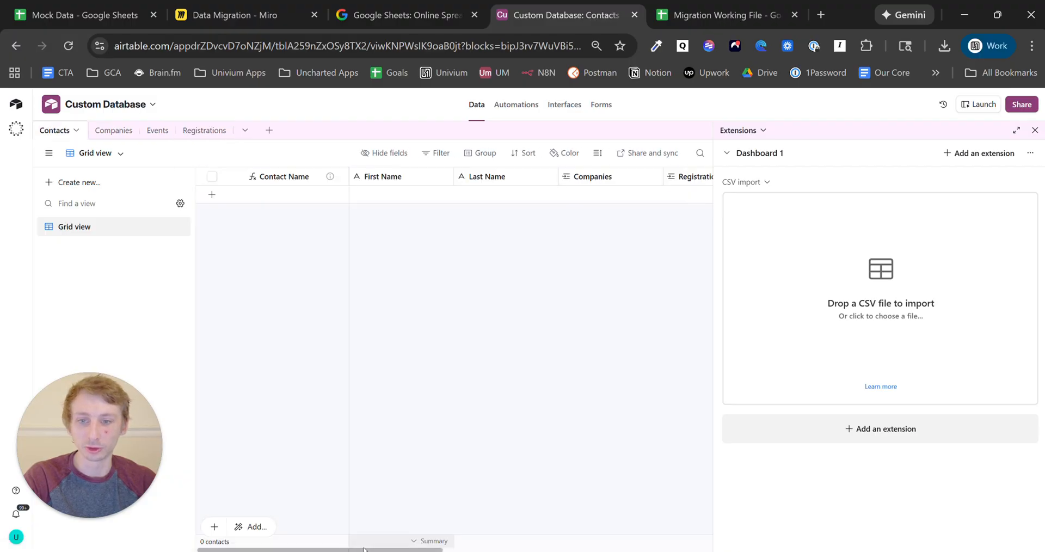
pyautogui.hscroll(5, 402, 548)
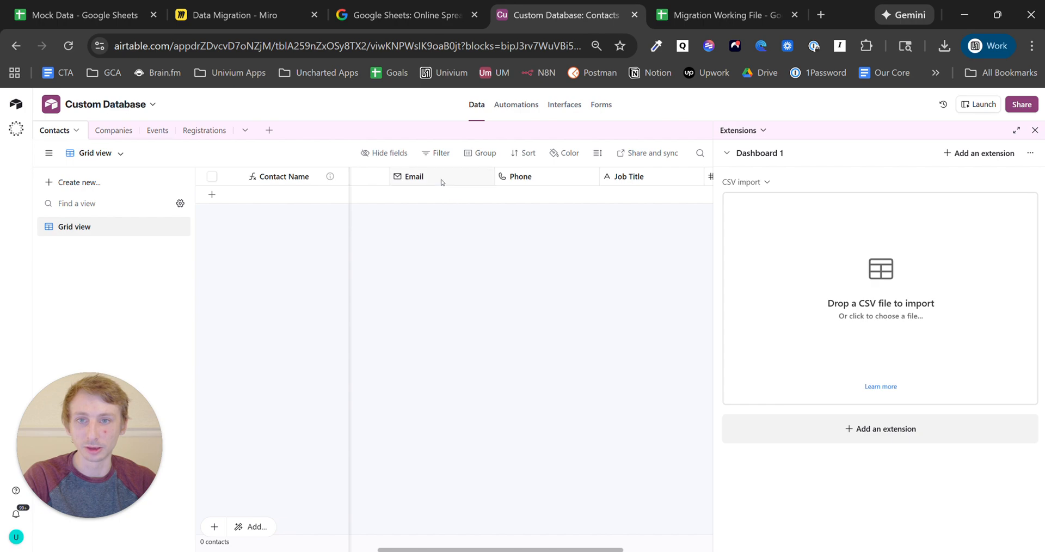
pyautogui.moveTo(441, 182); pyautogui.dragTo(269, 175)
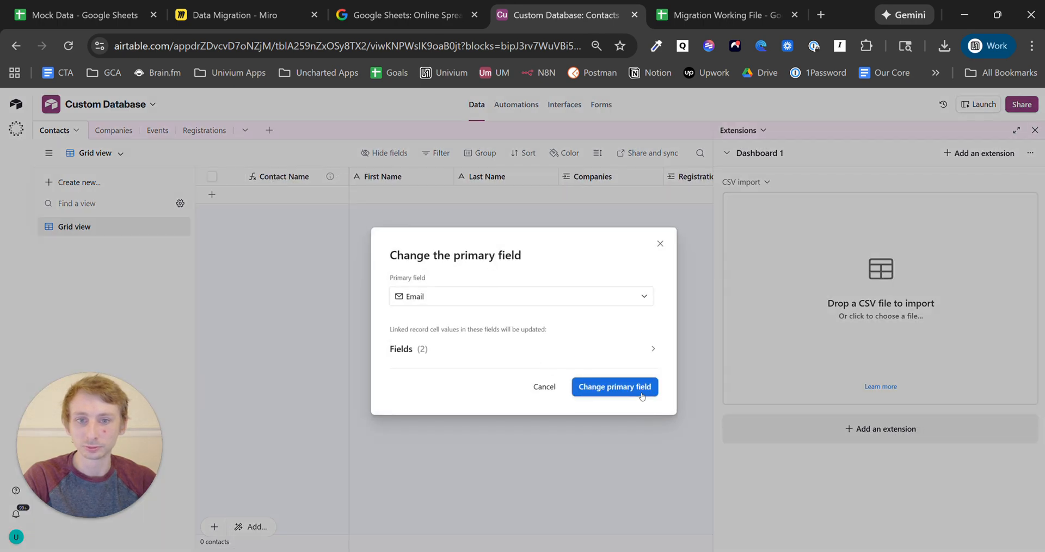
pyautogui.click(642, 393)
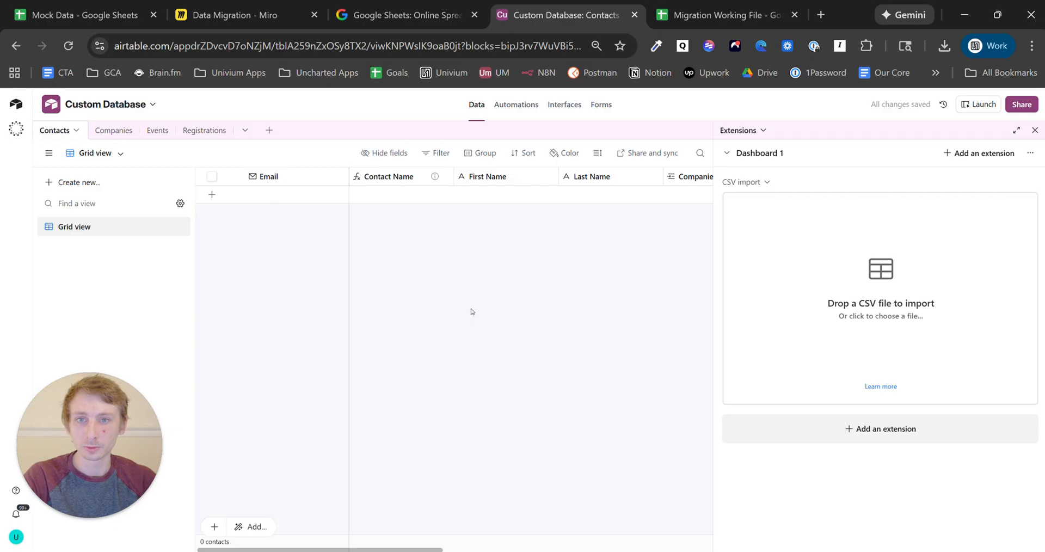
pyautogui.click(200, 130)
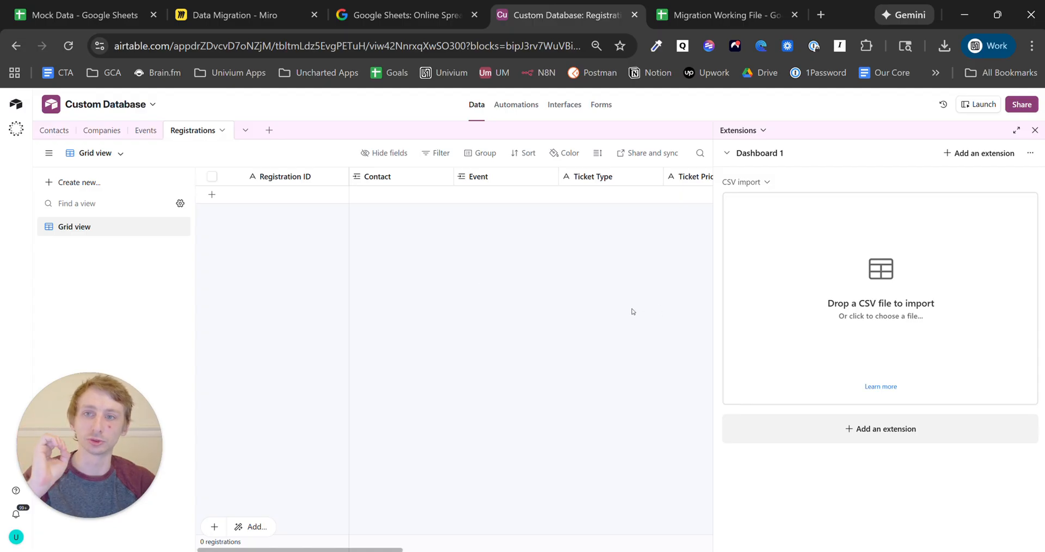
# - Import Mock Data - Sheet1.csv into the Registrations table, merging on Registration ID
pyautogui.click(852, 291)
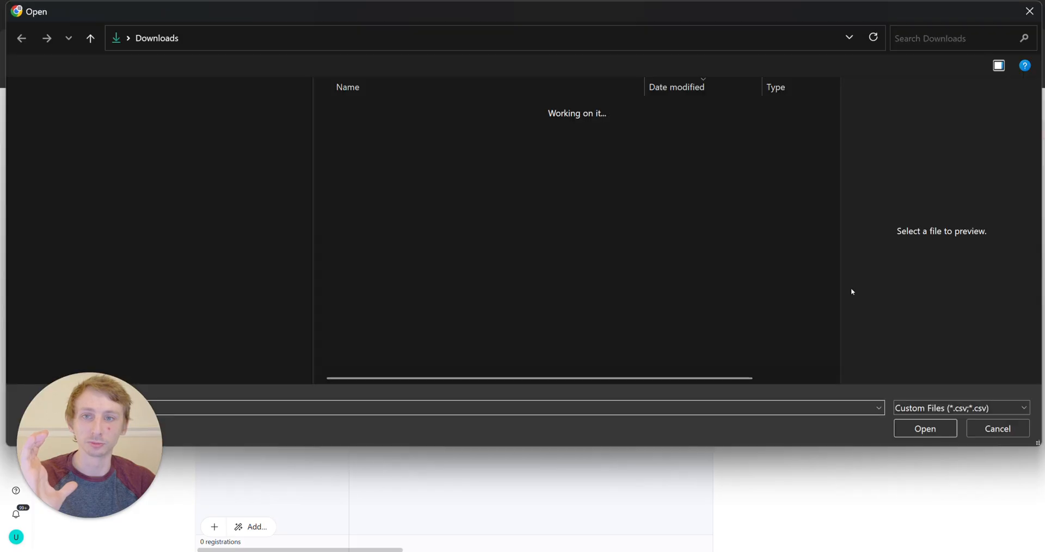
pyautogui.click(440, 129)
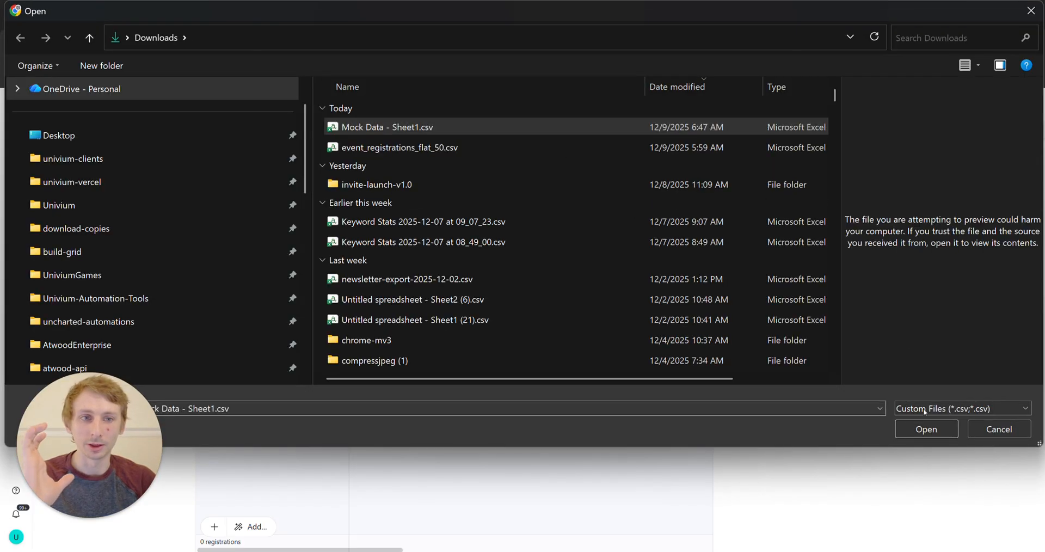
pyautogui.click(923, 429)
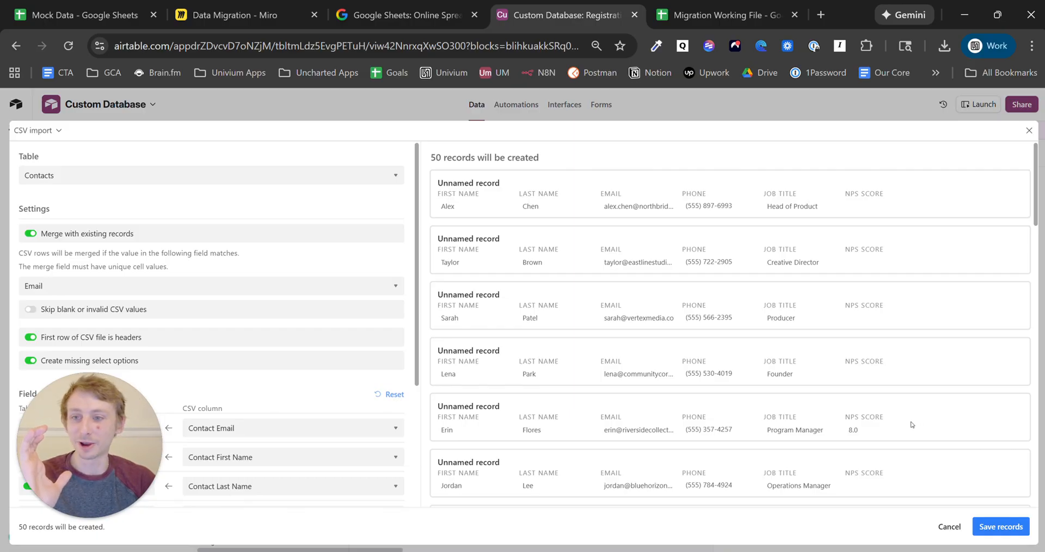
pyautogui.scroll(-3, 348, 288)
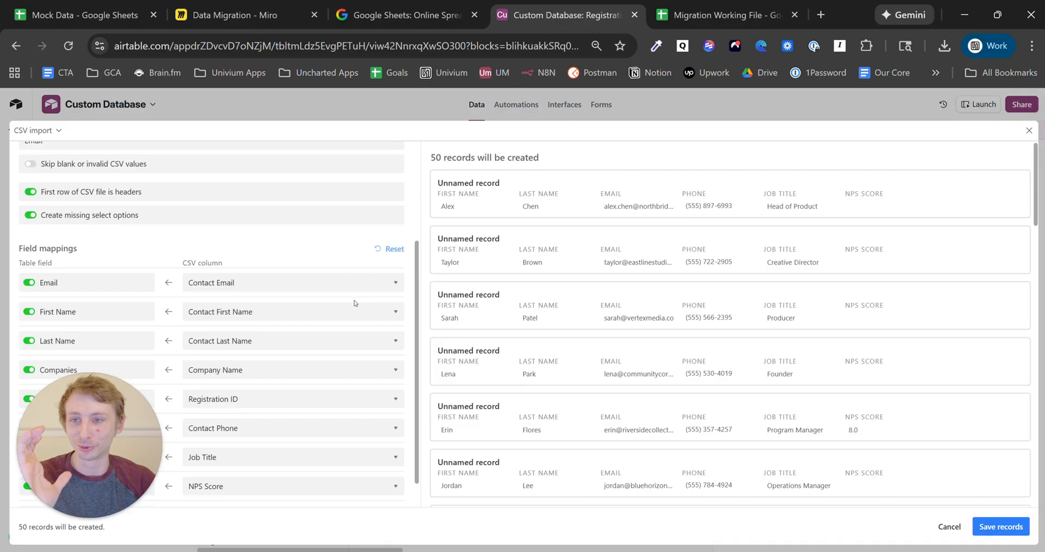
pyautogui.scroll(3, 283, 286)
pyautogui.click(185, 176)
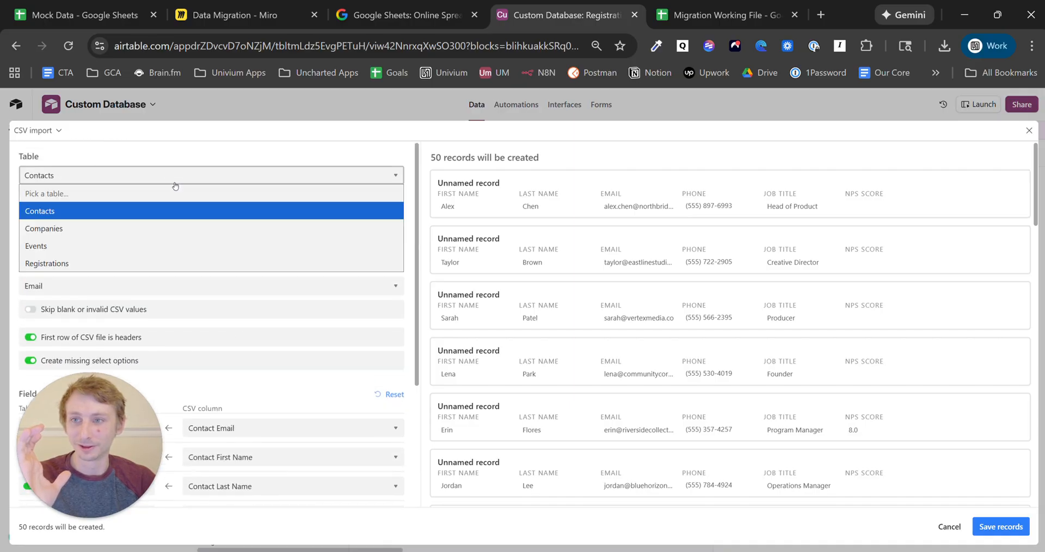
pyautogui.click(199, 263)
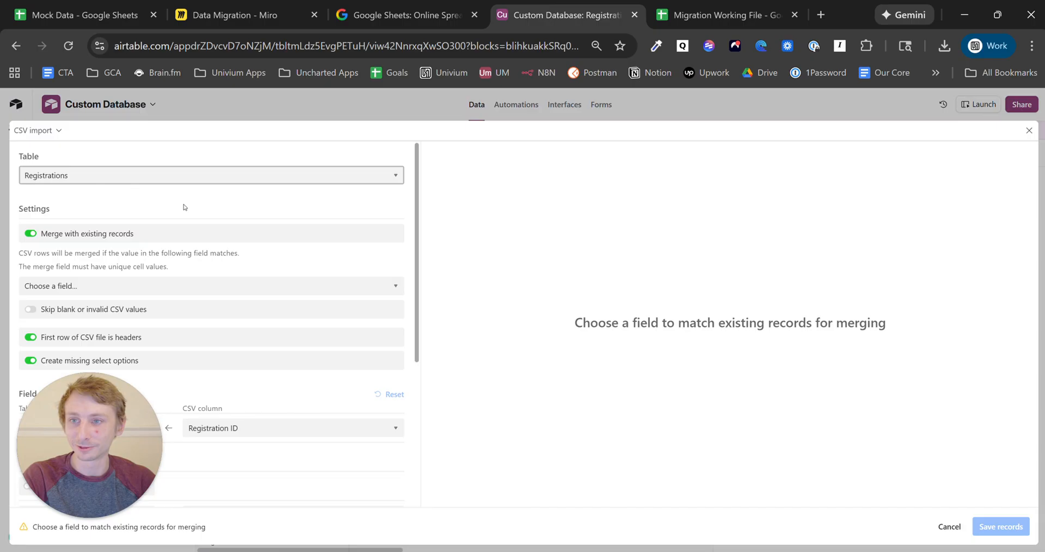
pyautogui.scroll(-2, 184, 207)
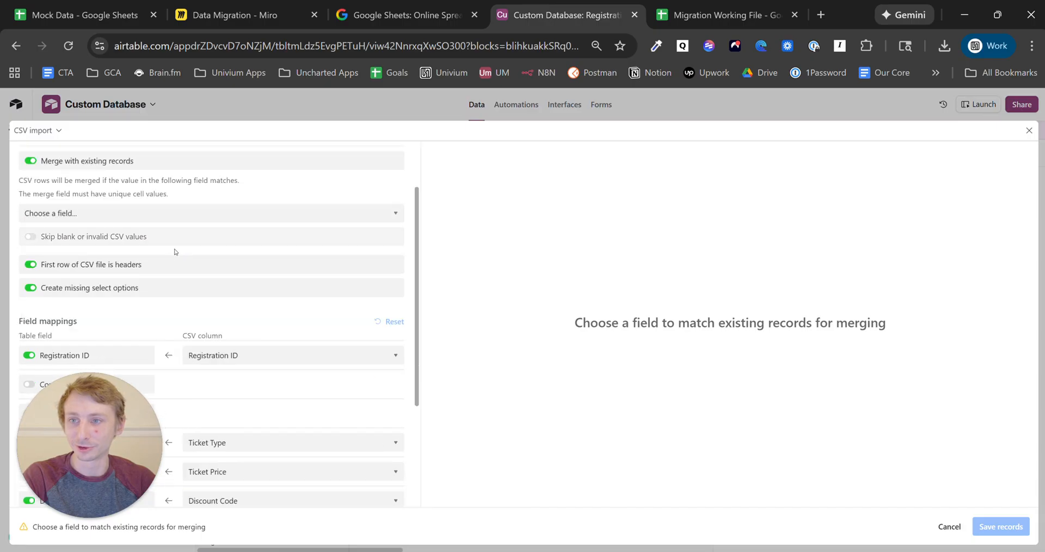
pyautogui.click(155, 218)
pyautogui.click(148, 241)
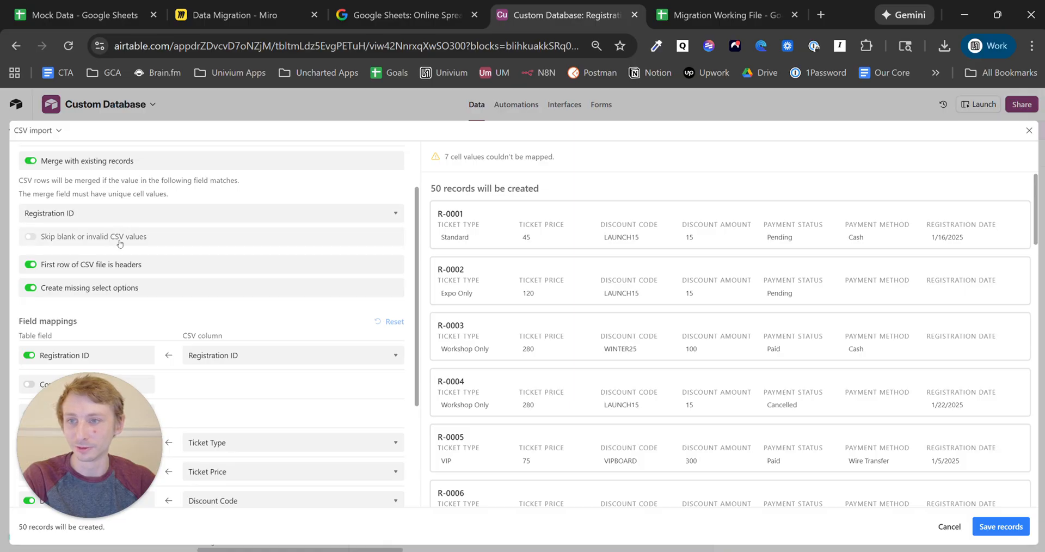
# - Map Contact to the Contact Email column and Event to the Event Name column
pyautogui.moveTo(87, 495); pyautogui.dragTo(90, 150)
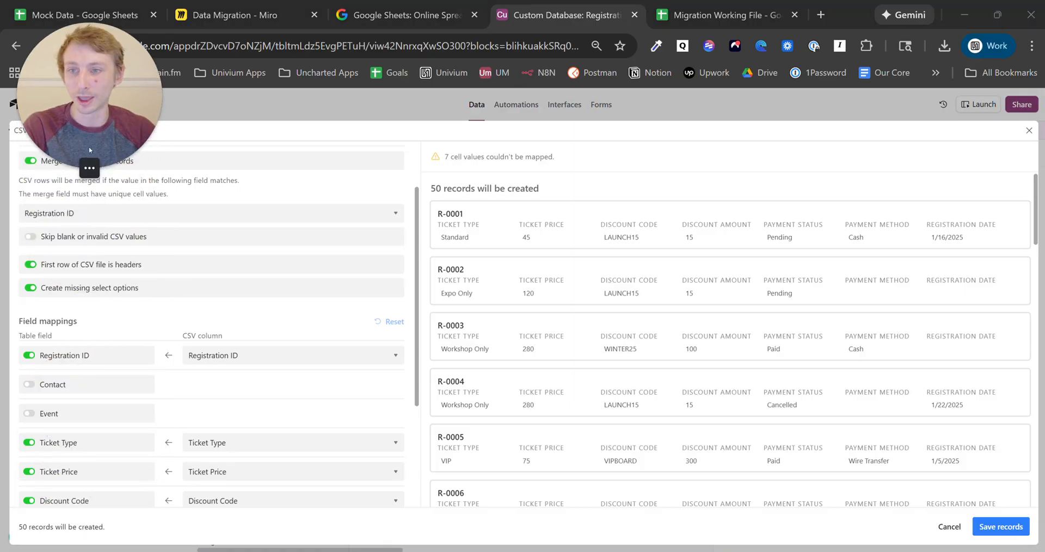
pyautogui.scroll(-3, 111, 305)
pyautogui.scroll(2, 112, 322)
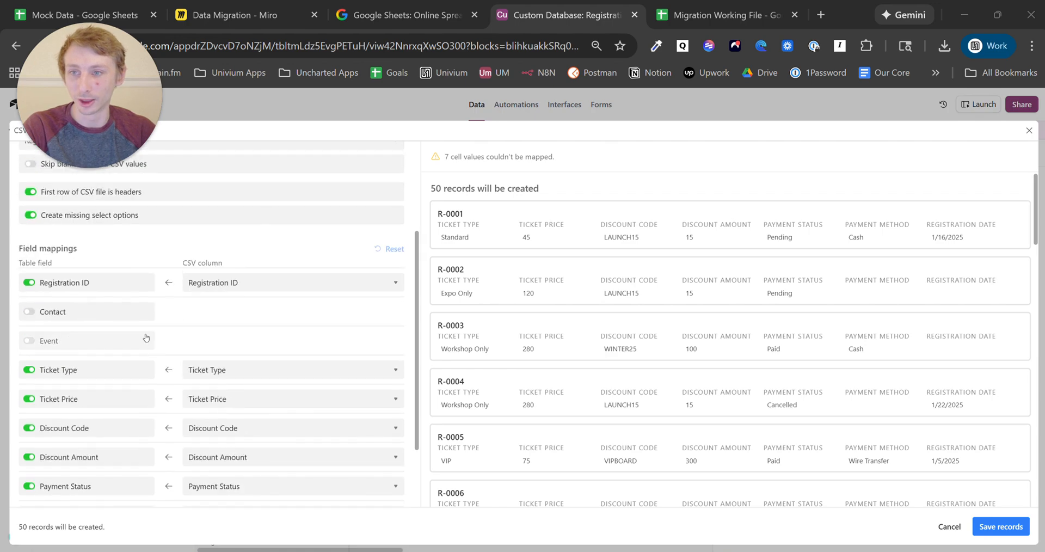
pyautogui.click(111, 320)
pyautogui.click(246, 316)
pyautogui.scroll(1, 279, 215)
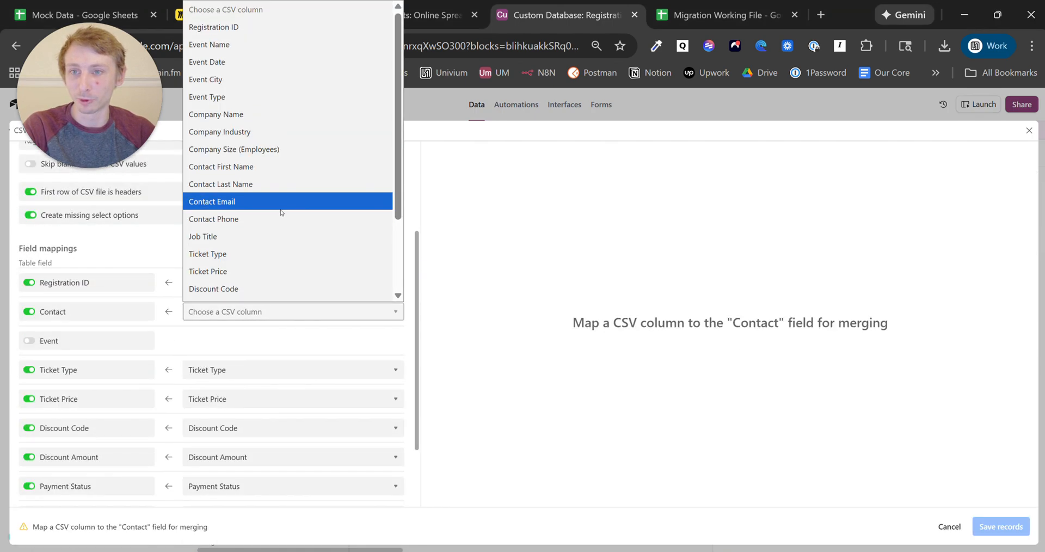
pyautogui.click(280, 204)
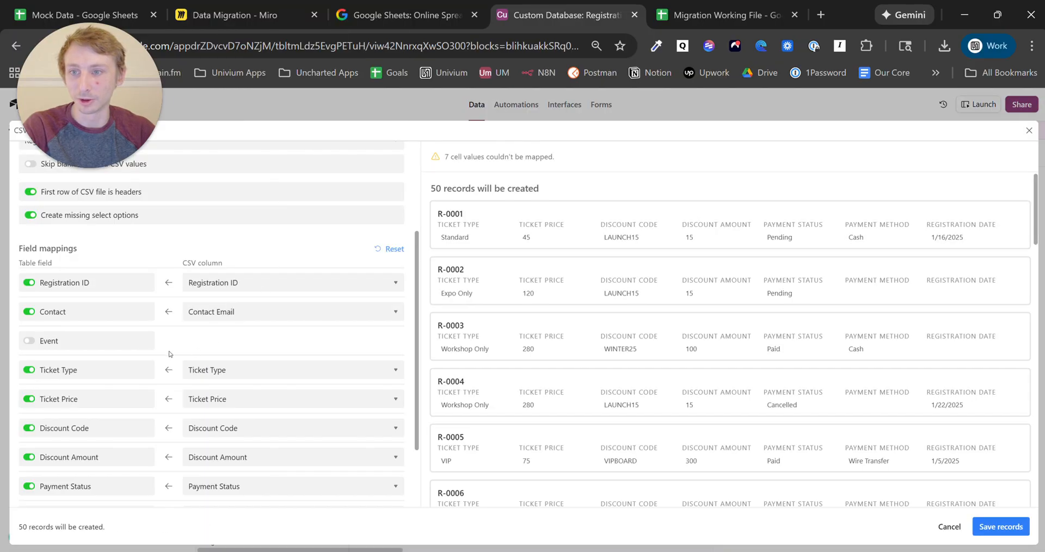
pyautogui.click(126, 349)
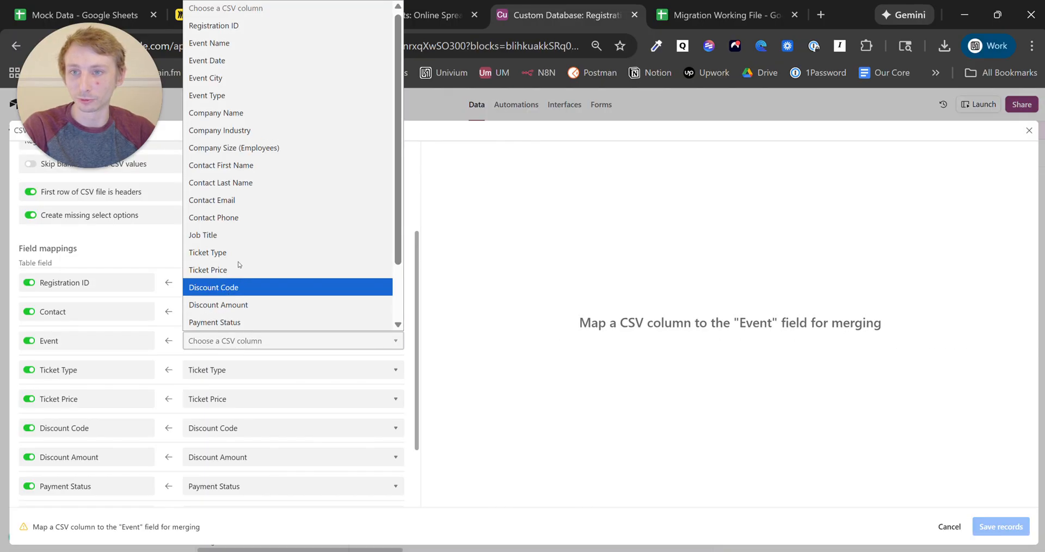
pyautogui.click(248, 46)
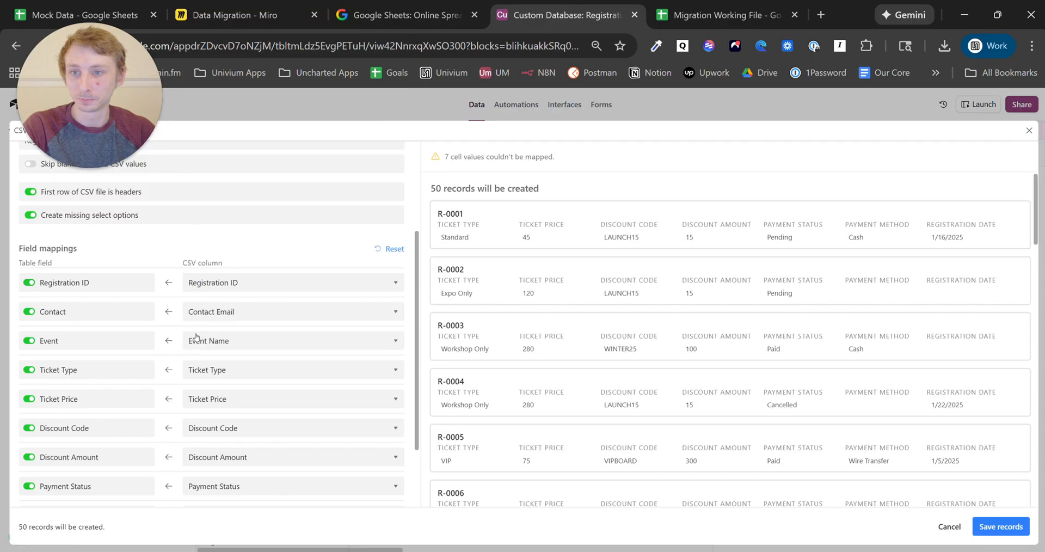
# - Map Attended to 'Attended?' and Registration Date to its column, then save the 50 records
pyautogui.scroll(-2, 193, 338)
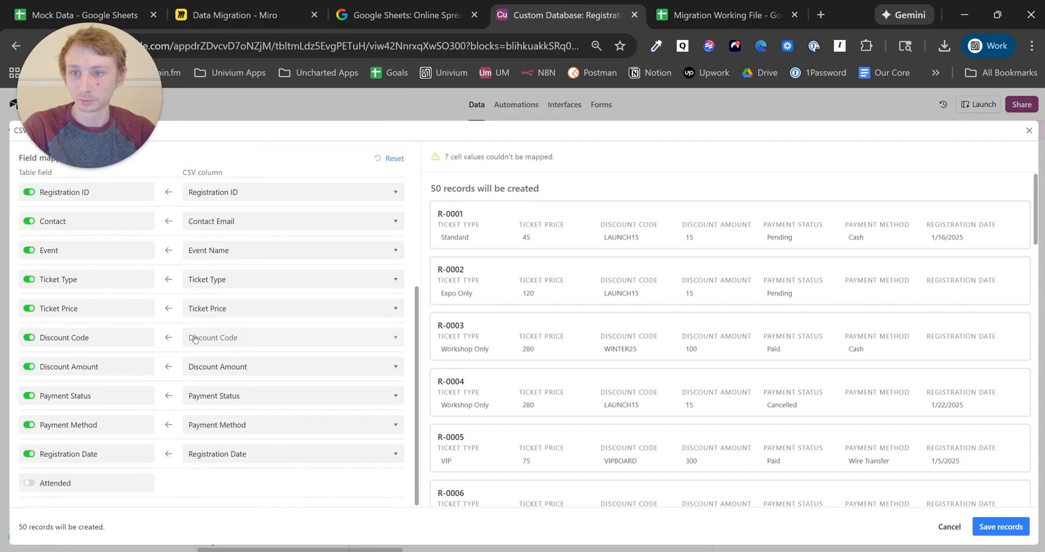
pyautogui.click(136, 494)
pyautogui.click(248, 494)
pyautogui.scroll(-1, 266, 464)
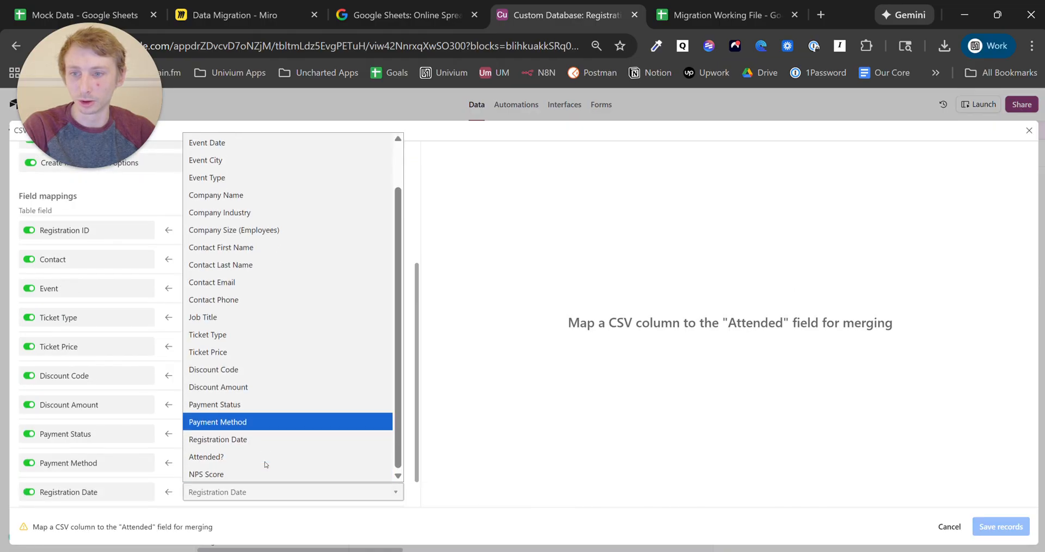
pyautogui.click(263, 457)
pyautogui.scroll(-1, 262, 465)
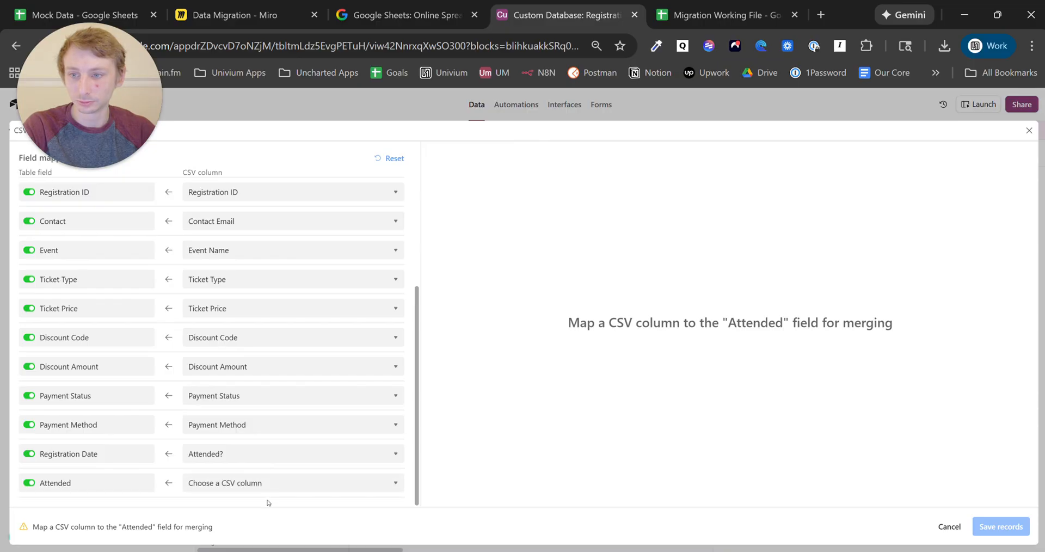
pyautogui.click(268, 490)
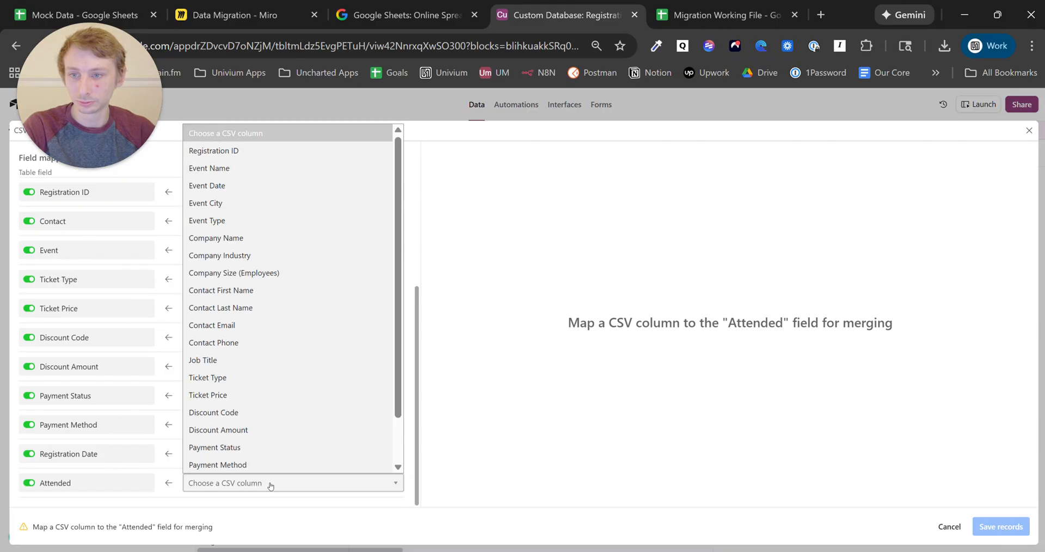
pyautogui.scroll(-1, 256, 436)
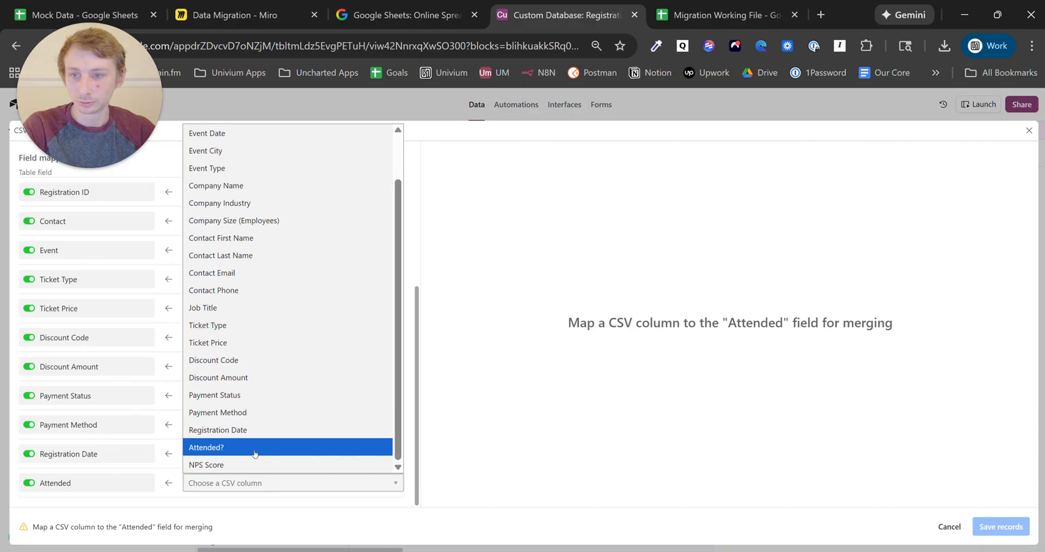
pyautogui.click(254, 455)
pyautogui.click(254, 461)
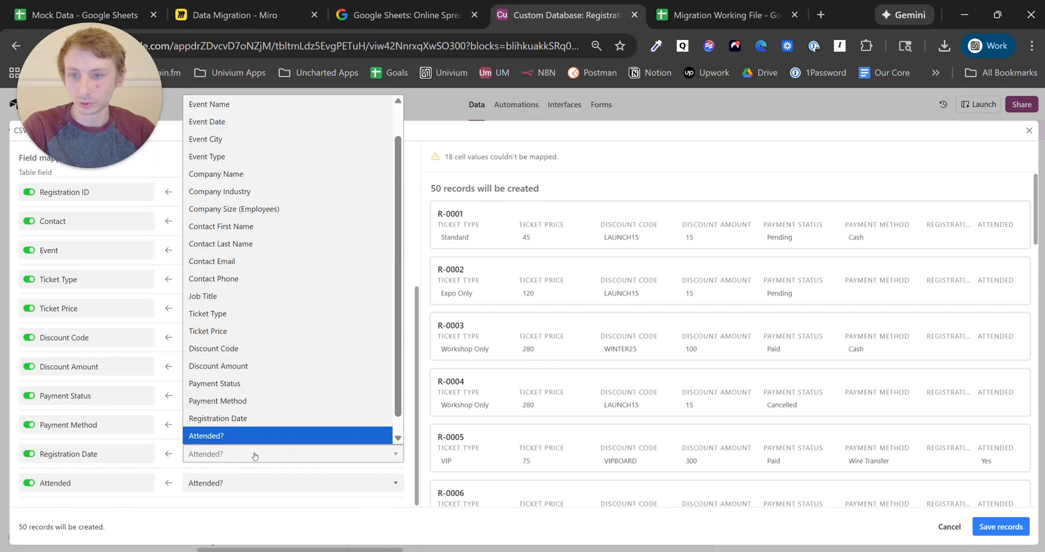
pyautogui.click(267, 422)
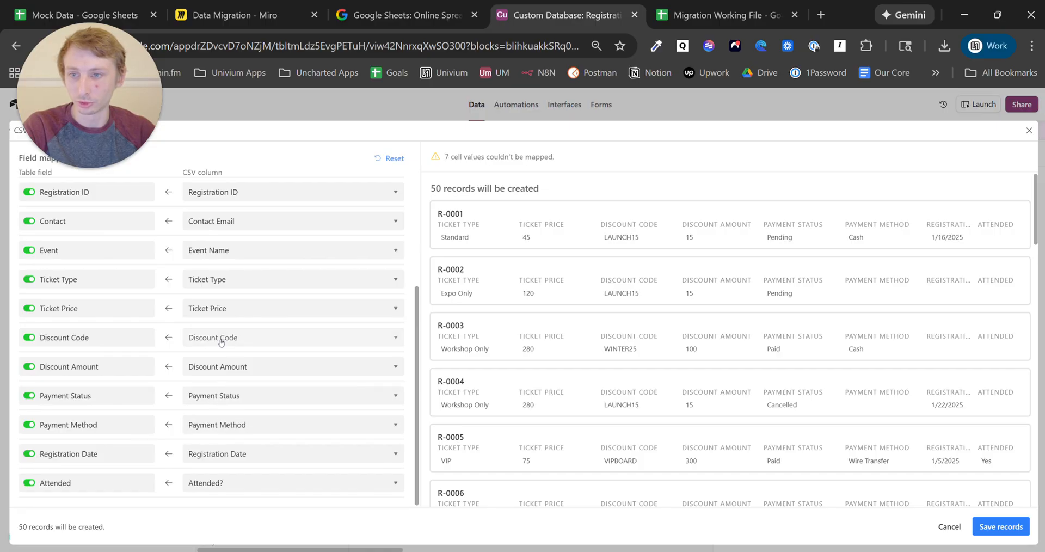
pyautogui.scroll(5, 221, 341)
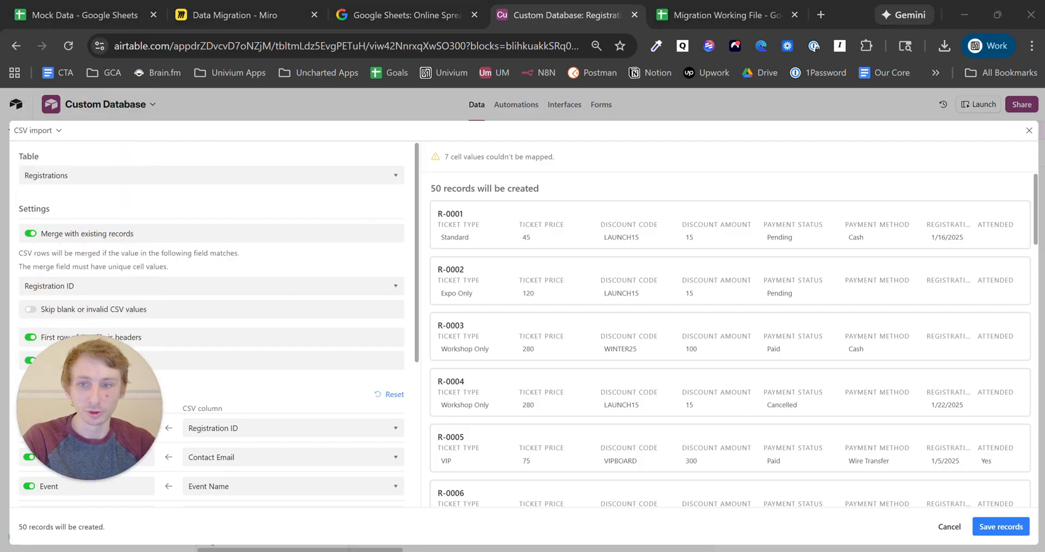
pyautogui.click(1000, 526)
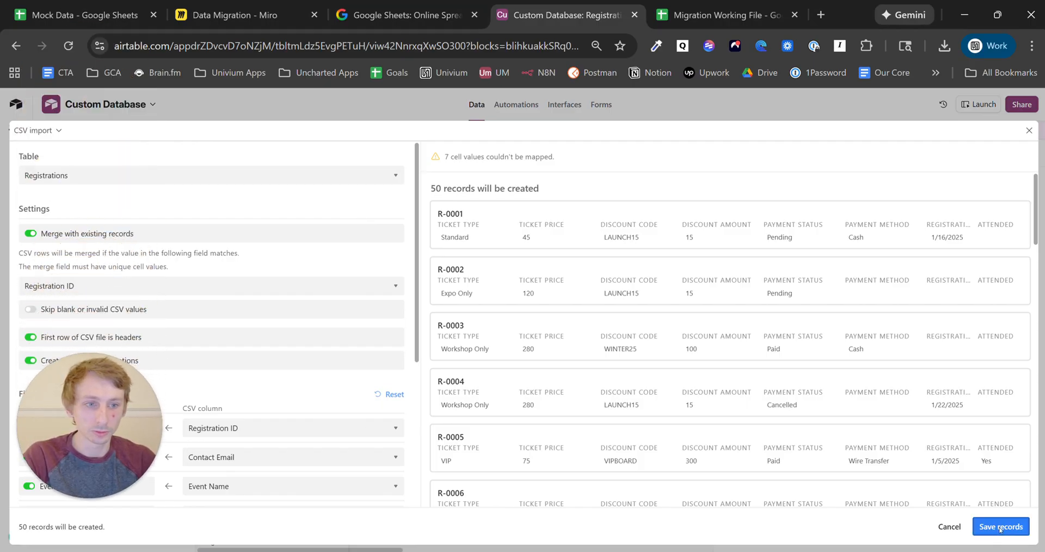
# - Save the 50 registrations, continuing past the one skipped Registration Date value
pyautogui.click(643, 383)
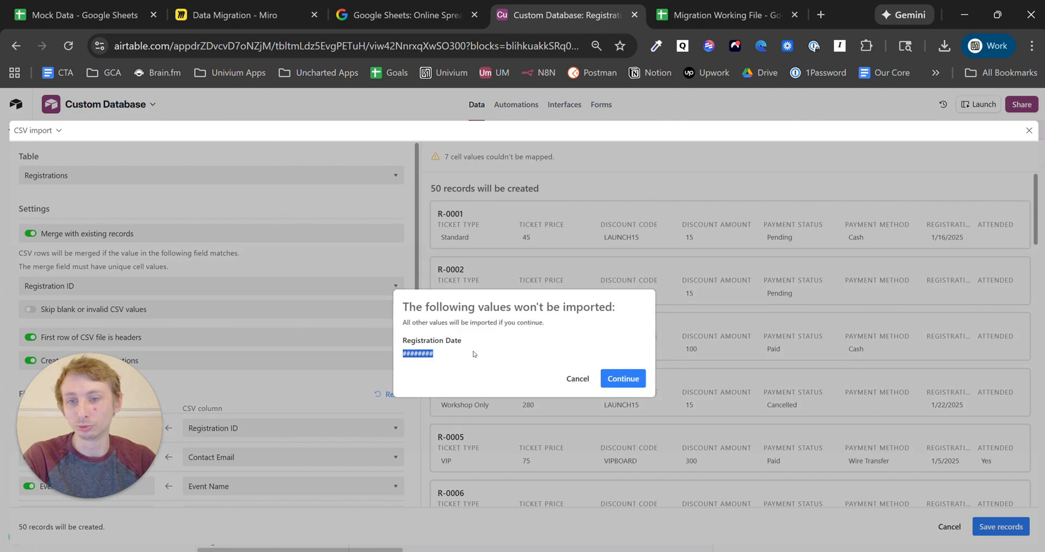
pyautogui.click(616, 372)
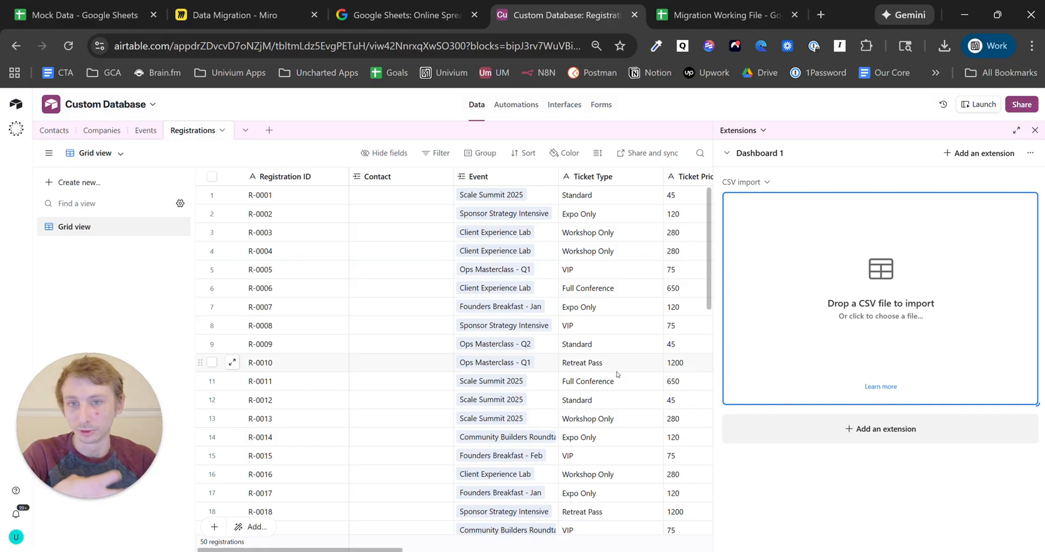
pyautogui.scroll(-10, 617, 374)
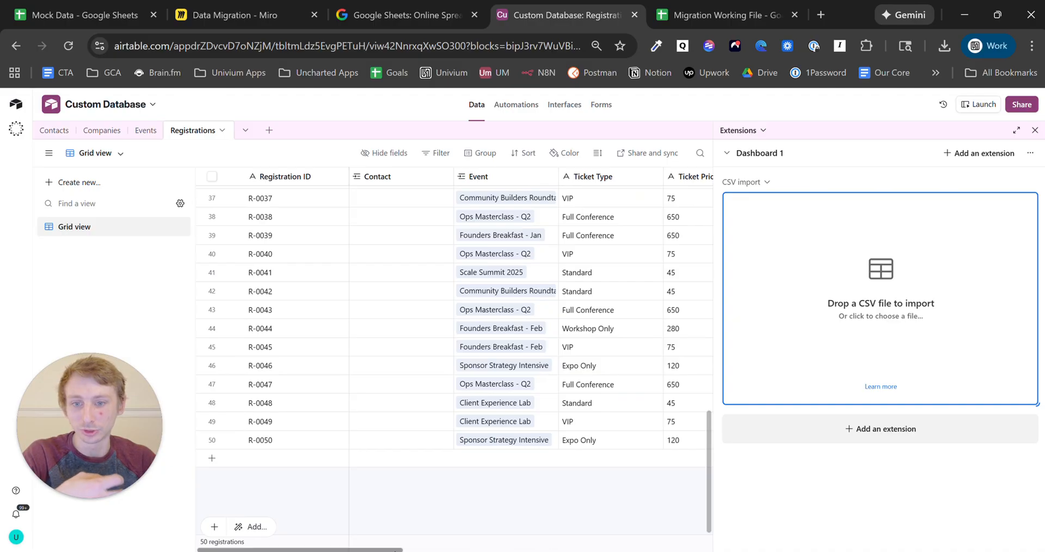
pyautogui.moveTo(396, 551); pyautogui.dragTo(309, 516)
# - Inspect a registration's blank Contact link and check the Contacts table
pyautogui.click(418, 238)
pyautogui.click(49, 133)
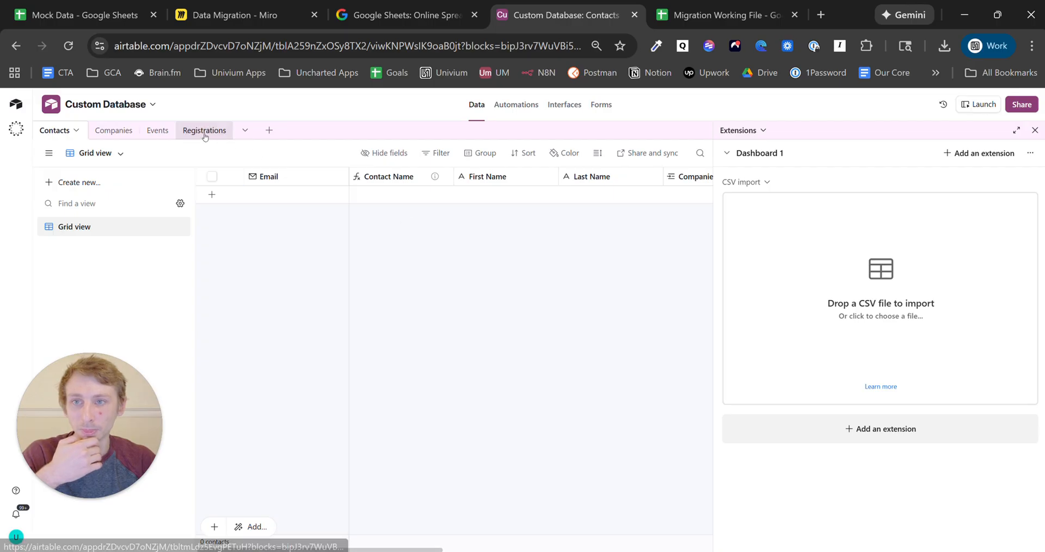
pyautogui.click(204, 130)
pyautogui.scroll(10, 450, 366)
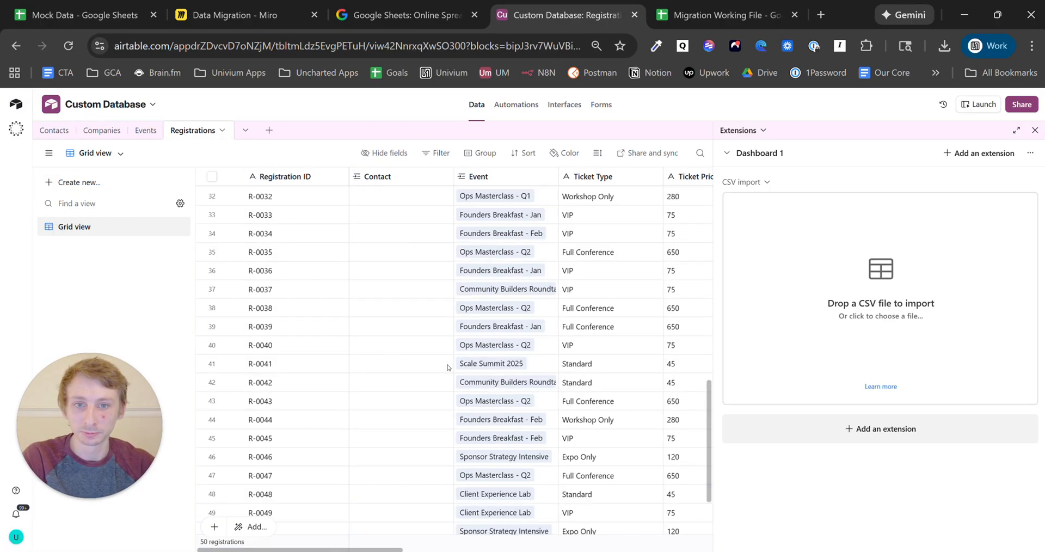
# - Merge Mock Data - Sheet1.csv into Registrations again, updating all 50 records despite skipped values
pyautogui.click(850, 273)
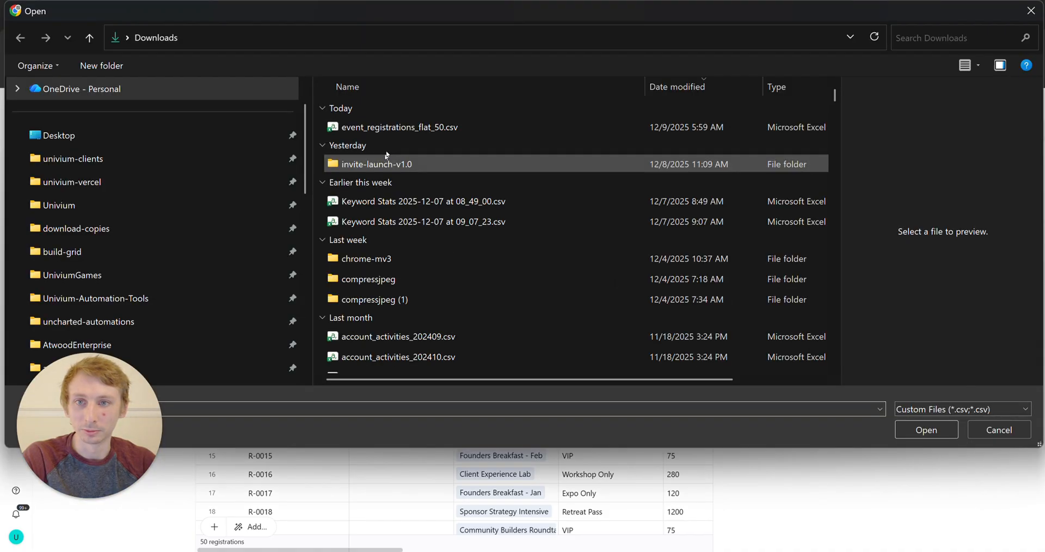
pyautogui.click(402, 131)
pyautogui.click(925, 431)
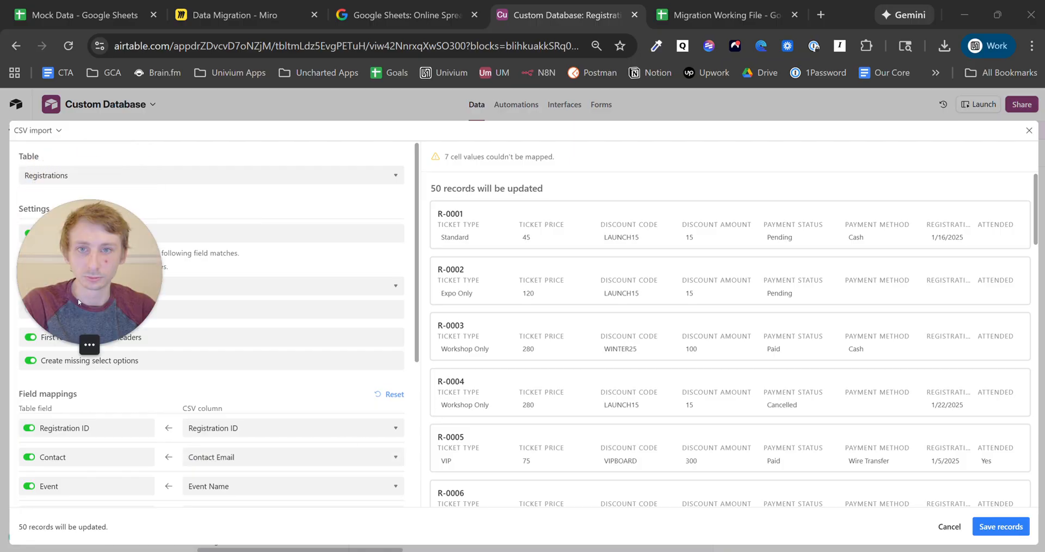
pyautogui.click(976, 527)
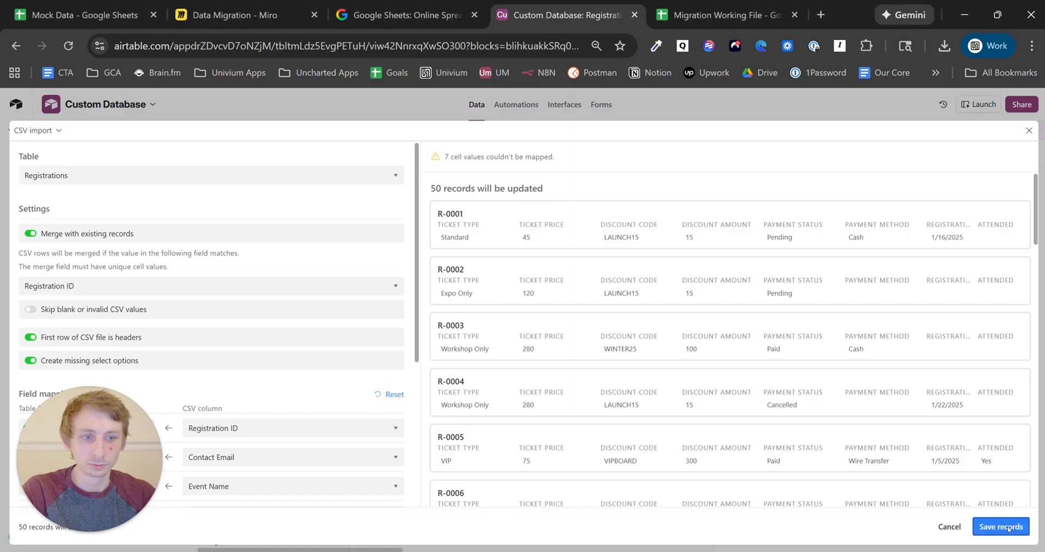
pyautogui.click(626, 391)
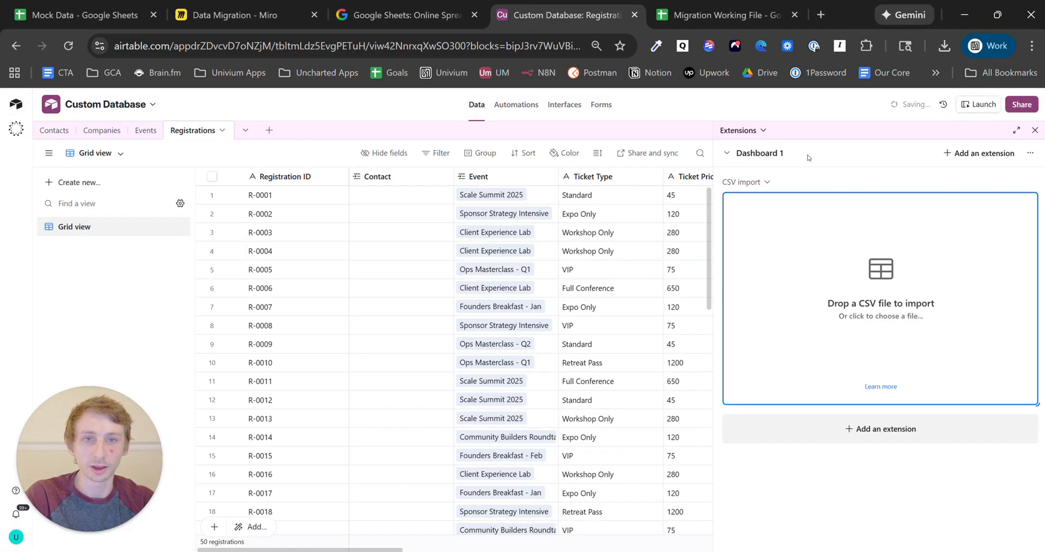
pyautogui.click(62, 131)
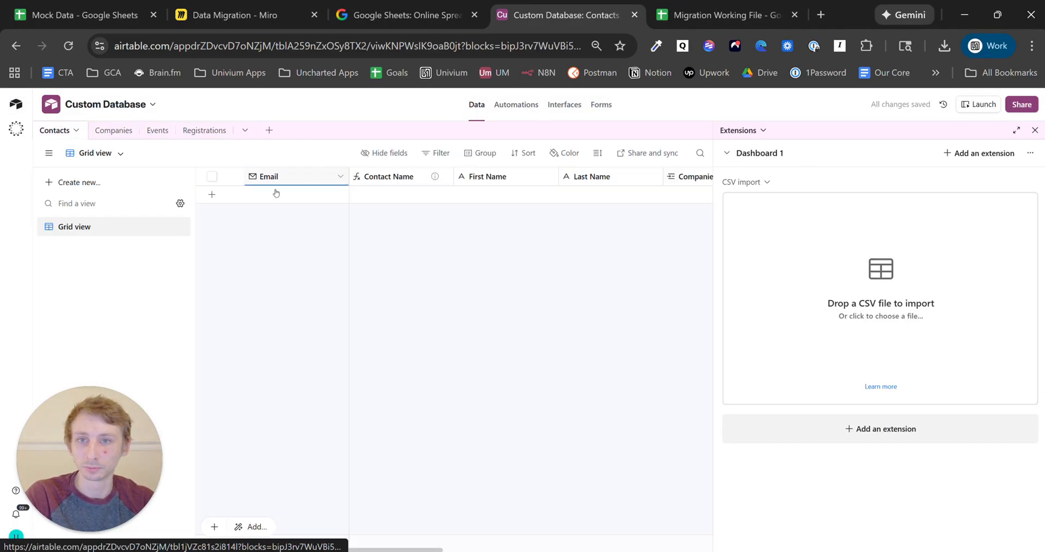
# - Change the Contacts Email field to Single line text, confirming the change despite dependencies
pyautogui.click(341, 178)
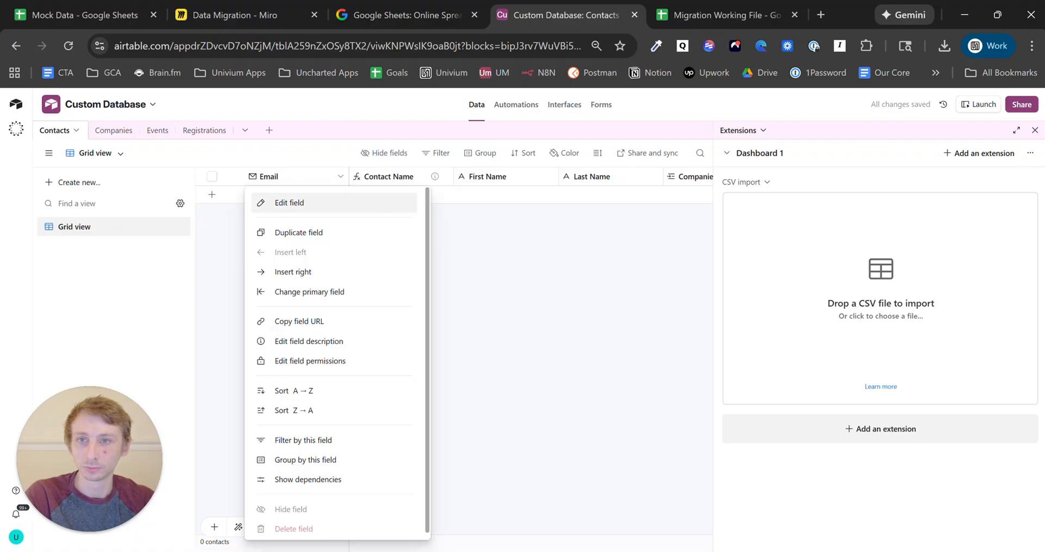
pyautogui.click(324, 203)
pyautogui.click(317, 260)
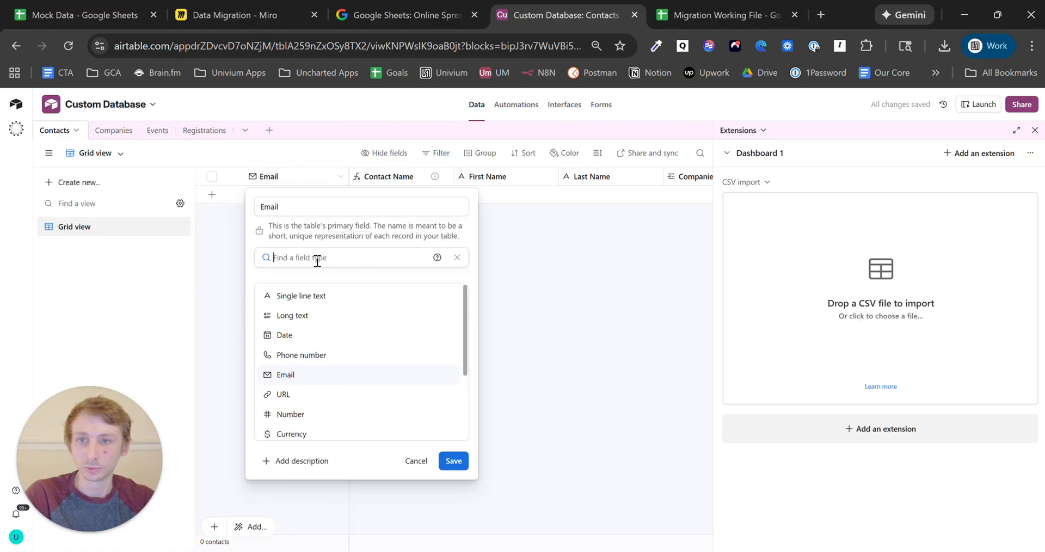
pyautogui.click(343, 297)
pyautogui.click(455, 311)
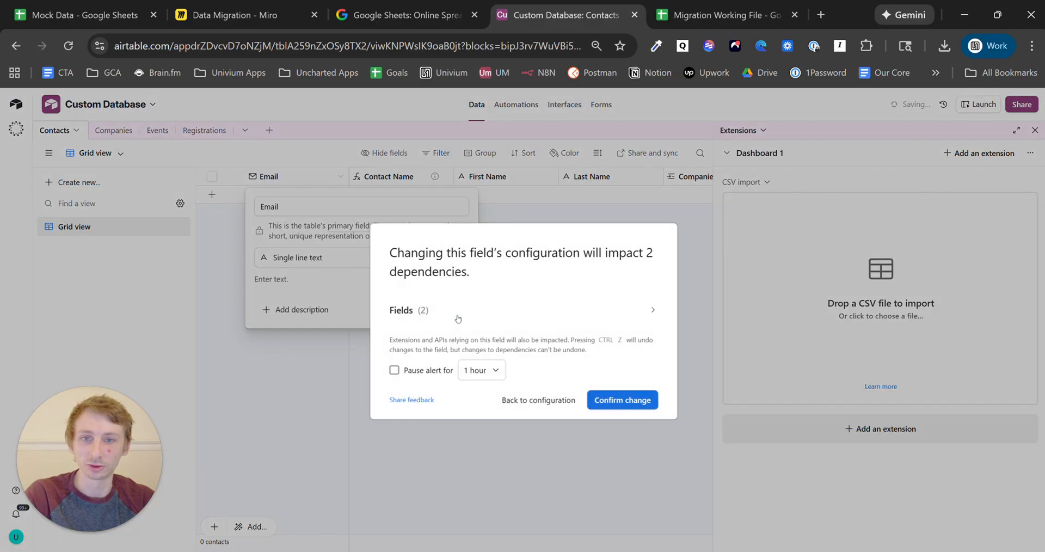
pyautogui.click(648, 401)
pyautogui.click(204, 130)
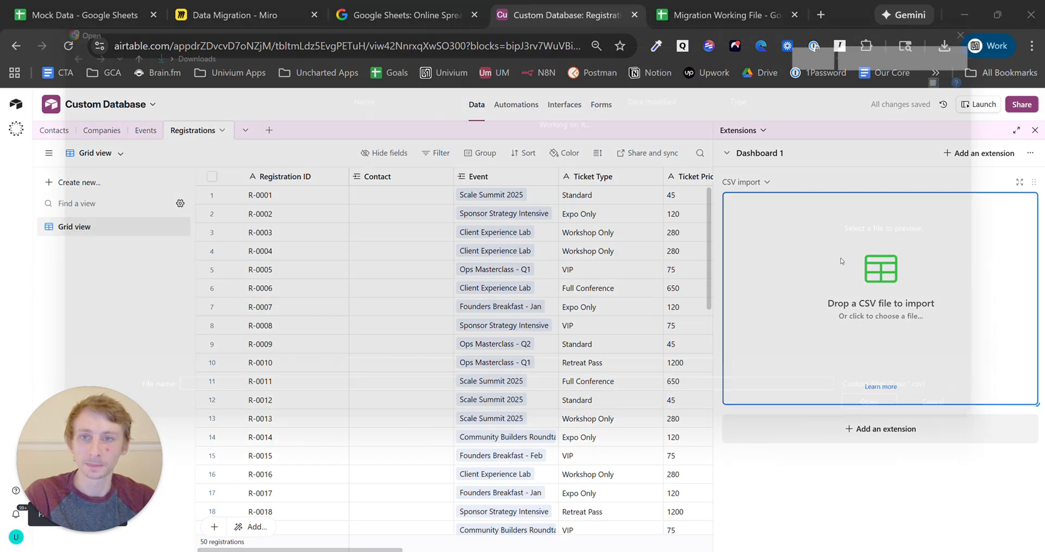
# - Load Mock Data - Sheet1.csv into a new Registrations CSV import
pyautogui.click(777, 261)
pyautogui.click(387, 127)
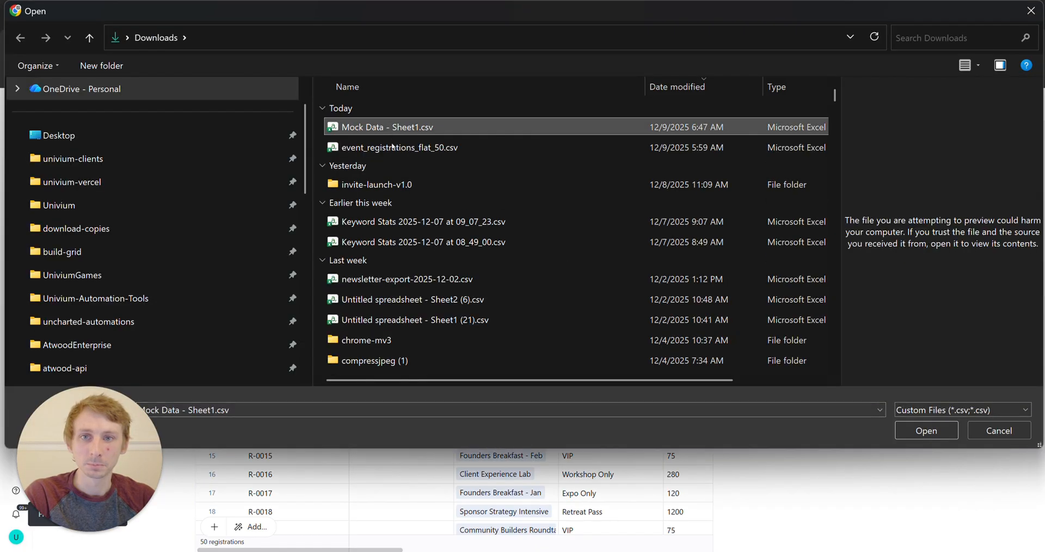
pyautogui.click(395, 143)
pyautogui.click(394, 134)
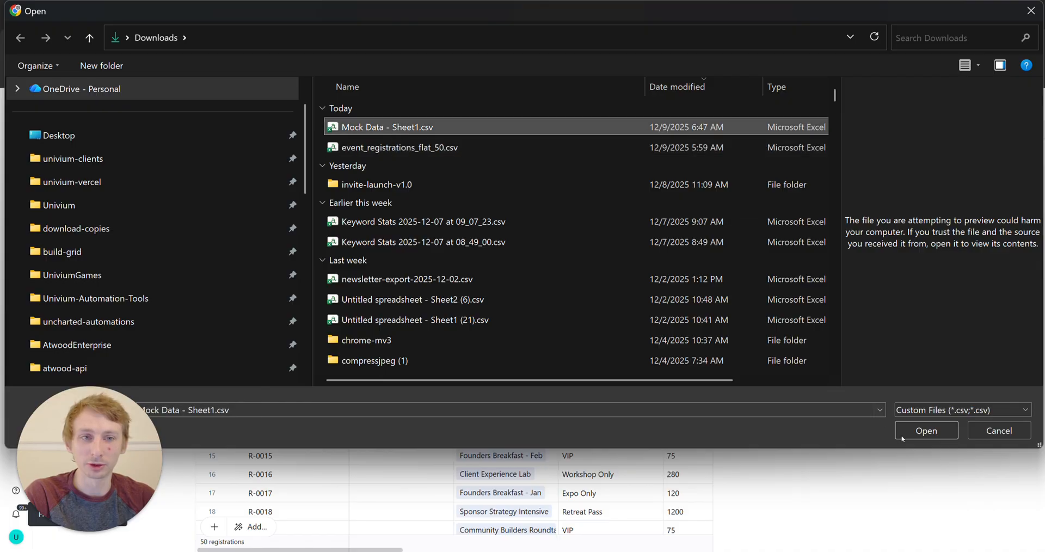
pyautogui.click(935, 431)
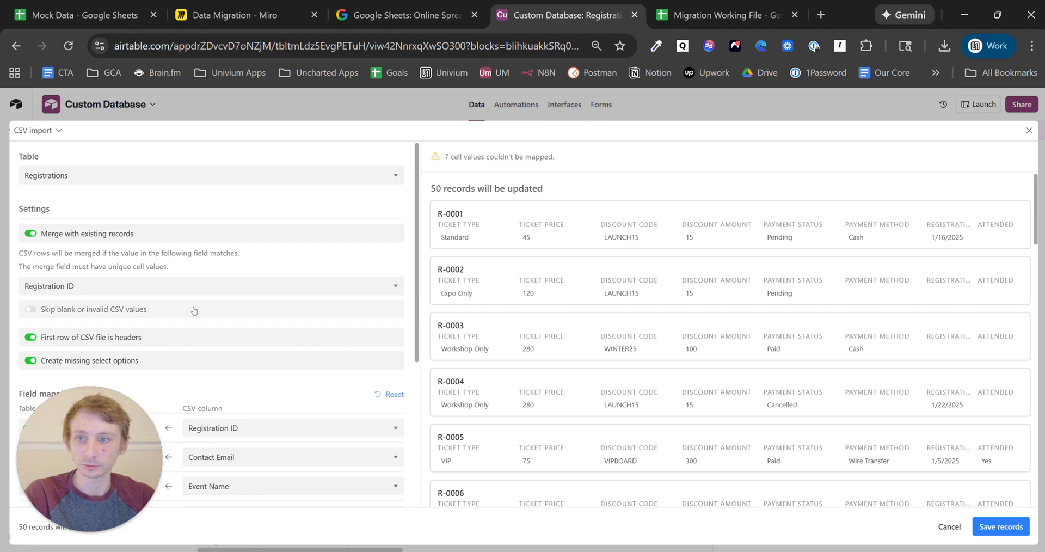
# - Save the merge of all 50 records and check whether R-0001's Contact was filled
pyautogui.click(991, 527)
pyautogui.click(634, 379)
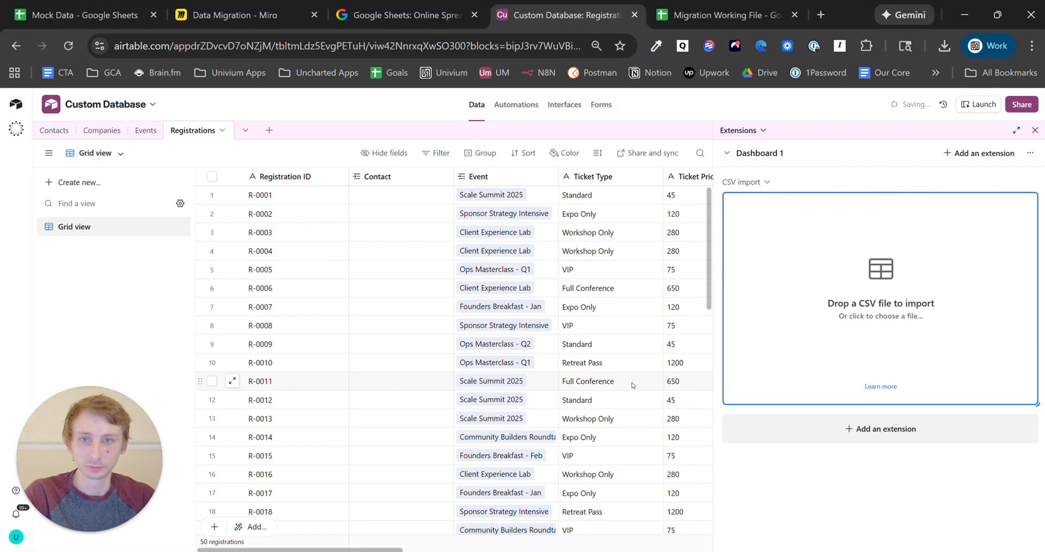
pyautogui.click(387, 203)
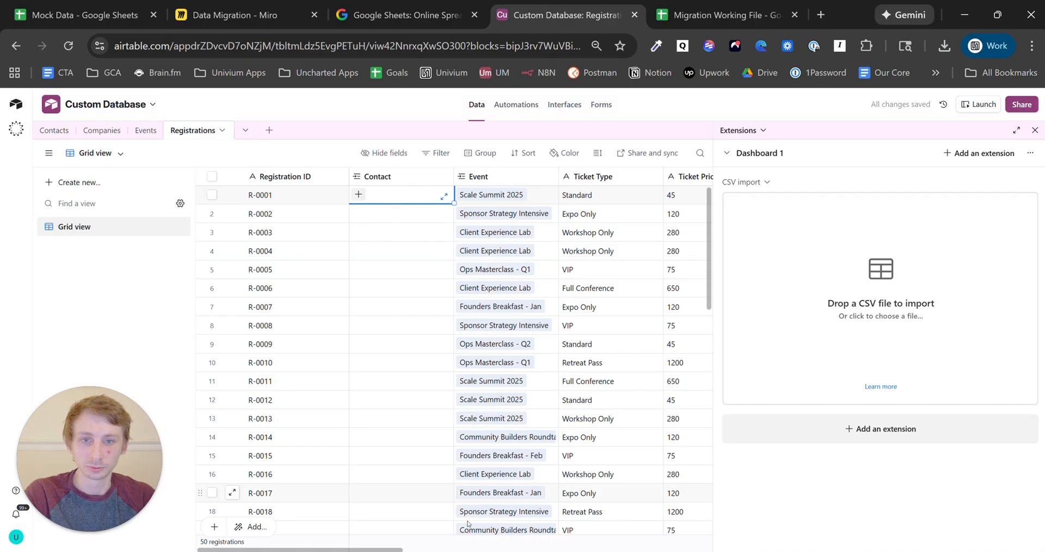
pyautogui.moveTo(339, 550); pyautogui.dragTo(648, 551)
# - Add a single line text field named Email Temp to Registrations
pyautogui.click(652, 176)
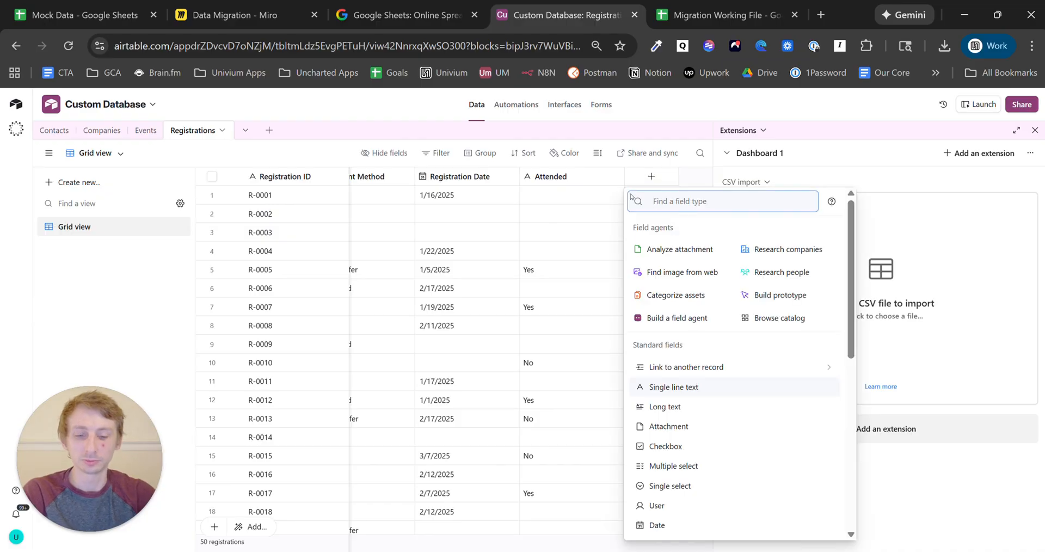
pyautogui.write('conta')
pyautogui.press('BackSpace')
pyautogui.press('BackSpace')
pyautogui.press('BackSpace')
pyautogui.press('BackSpace')
pyautogui.press('BackSpace')
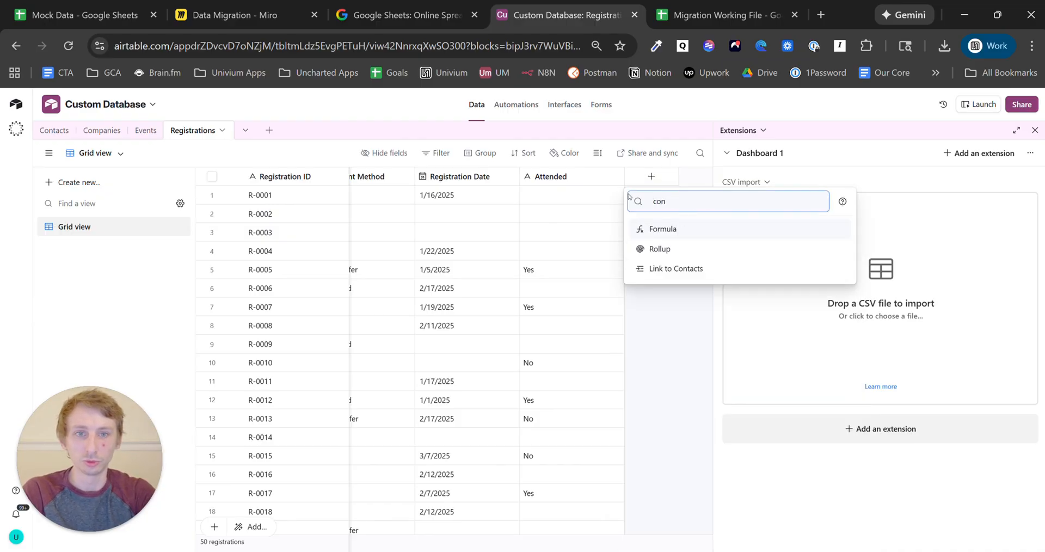
pyautogui.write('single')
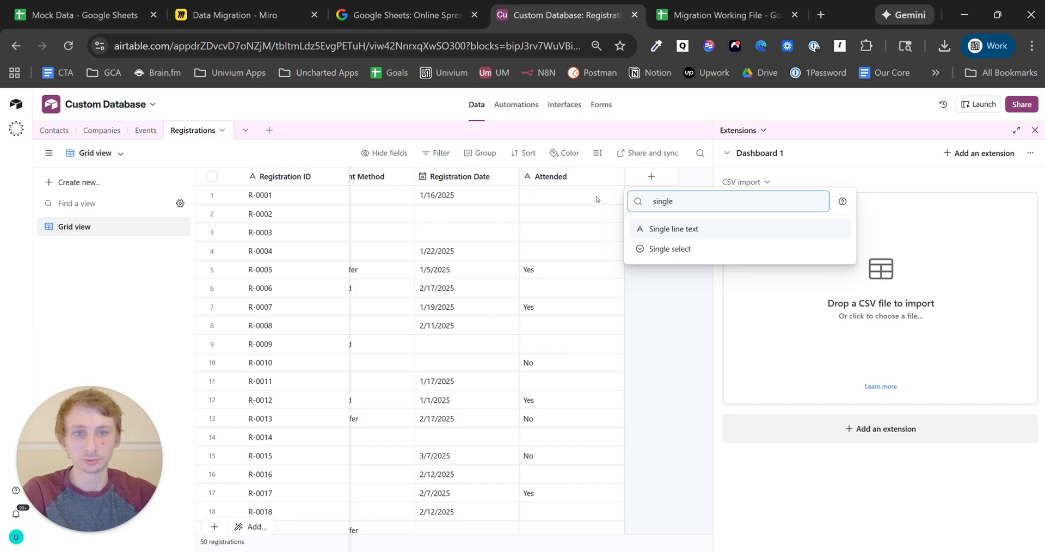
pyautogui.click(678, 228)
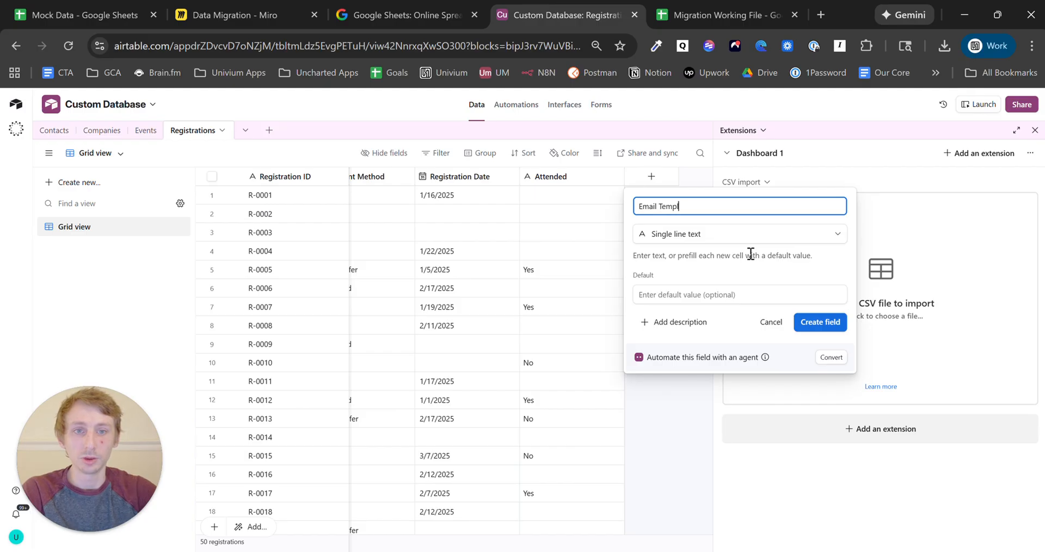
pyautogui.click(820, 323)
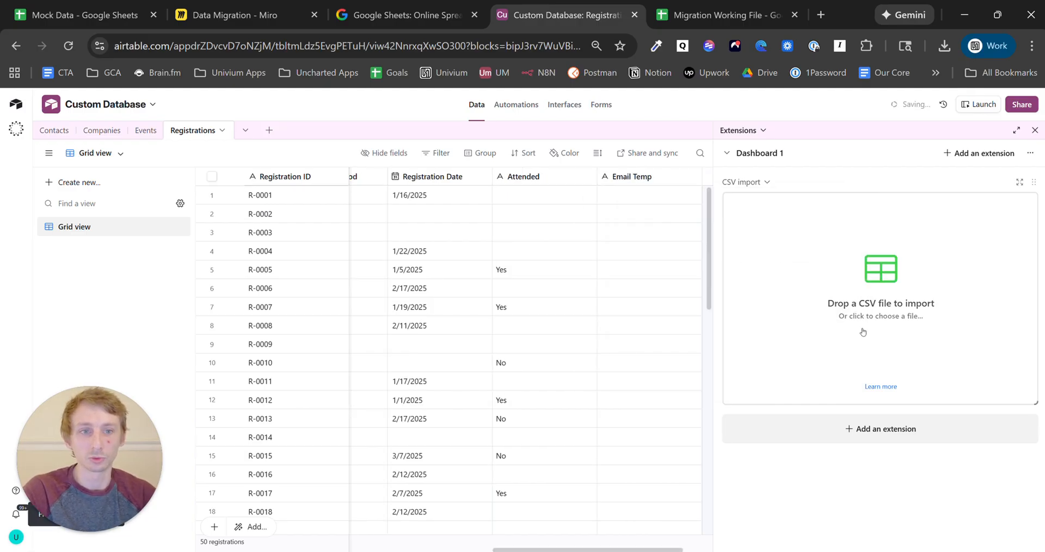
# - Start another import of Mock Data - Sheet1.csv into Registrations
pyautogui.click(797, 300)
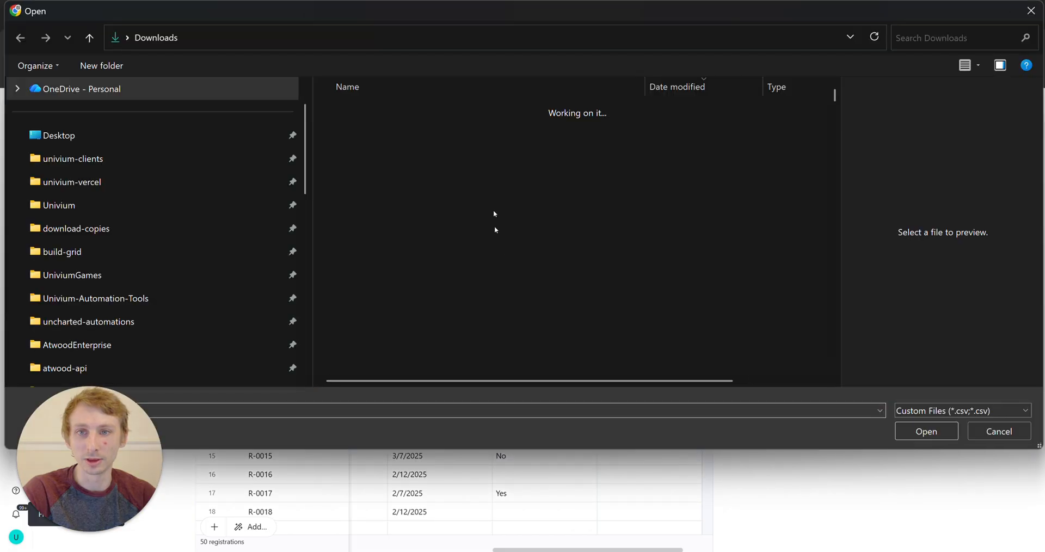
pyautogui.click(927, 431)
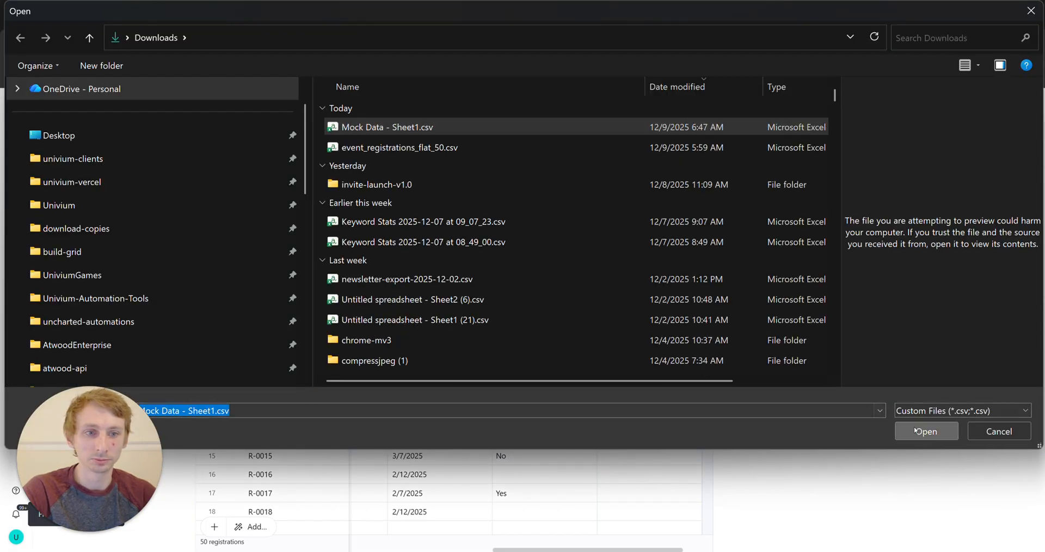
pyautogui.scroll(-5, 313, 408)
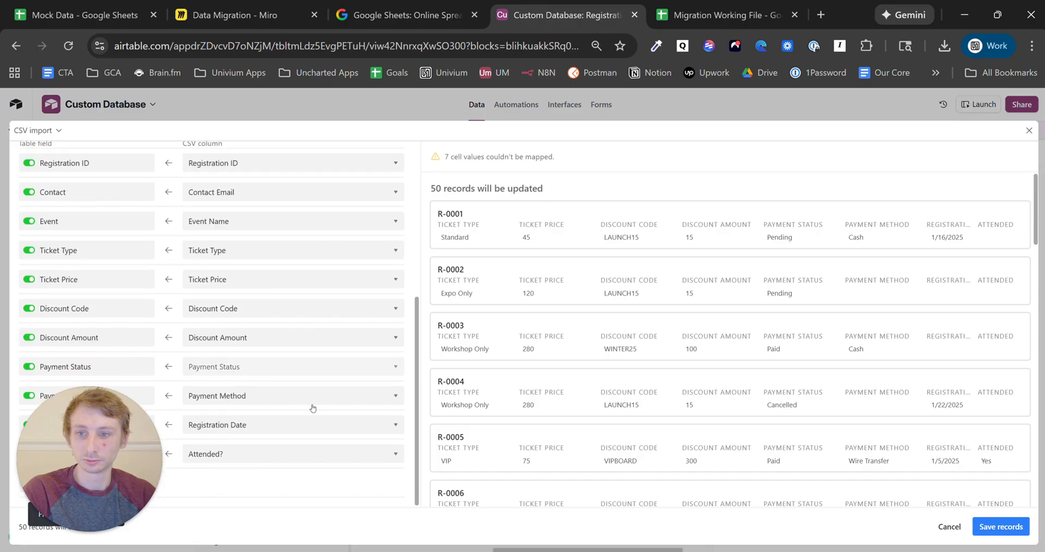
pyautogui.scroll(5, 281, 451)
pyautogui.scroll(-5, 275, 425)
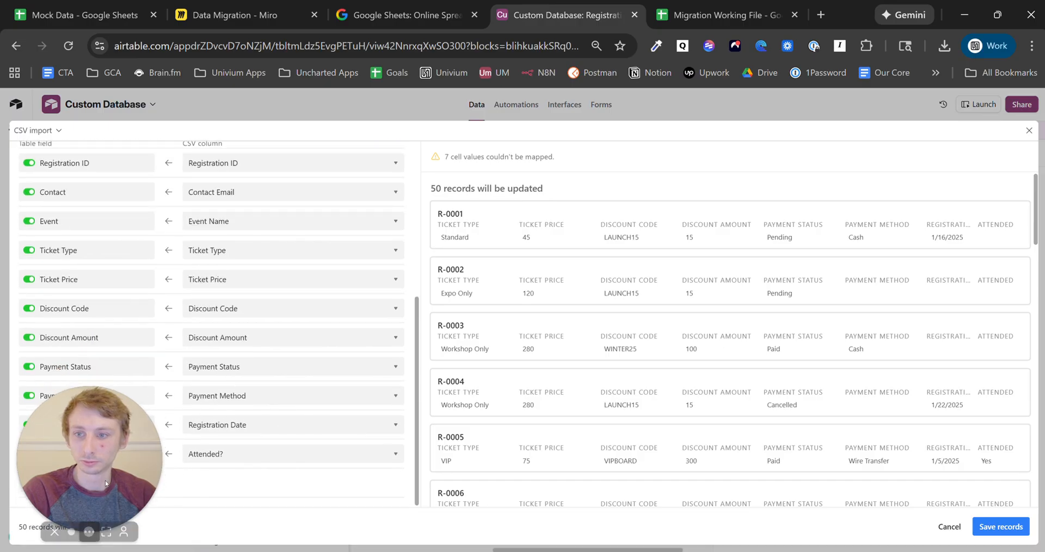
pyautogui.moveTo(105, 482); pyautogui.dragTo(117, 241)
# - Map Email Temp to the Contact Email column and save the merge past warnings
pyautogui.click(29, 483)
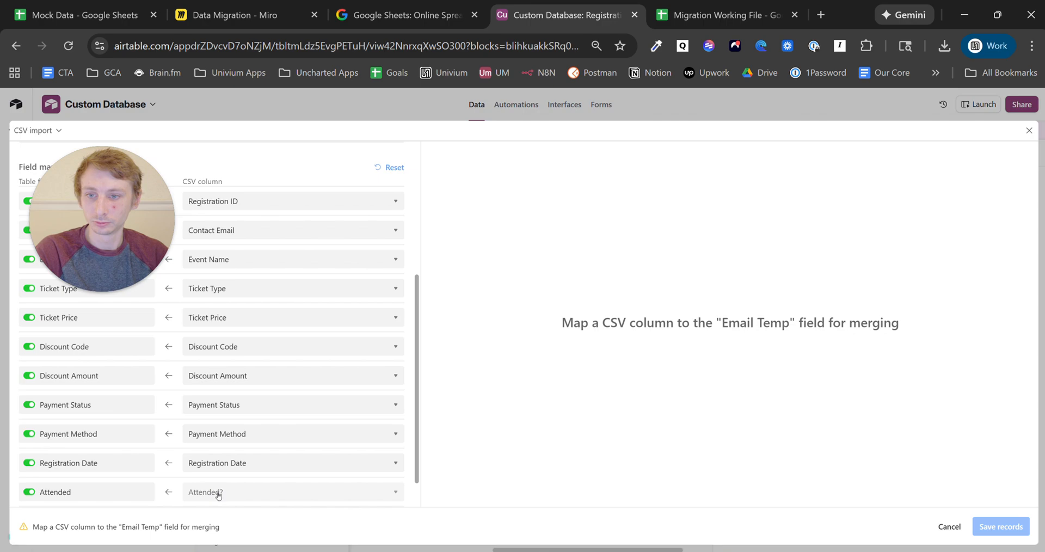
pyautogui.click(232, 484)
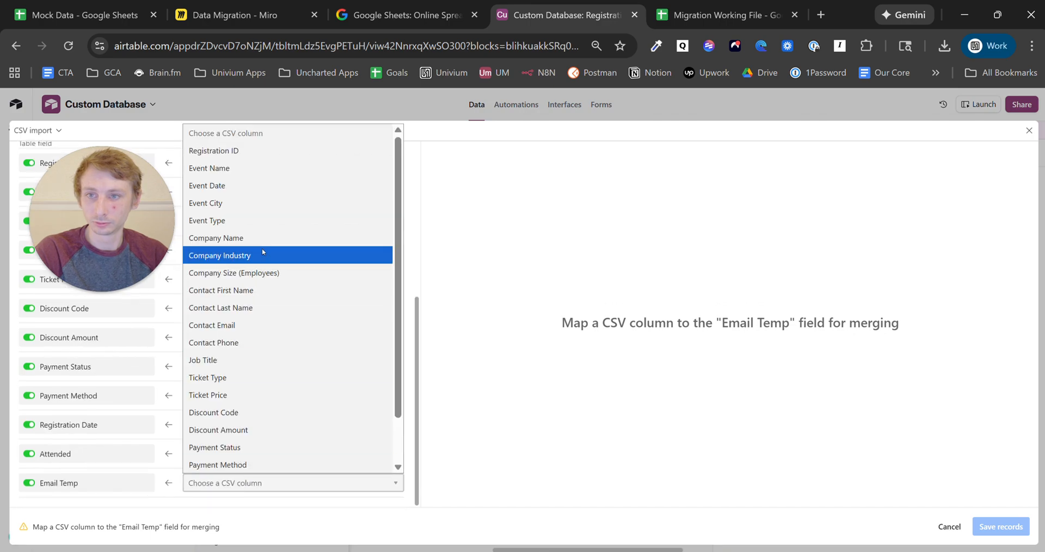
pyautogui.click(264, 325)
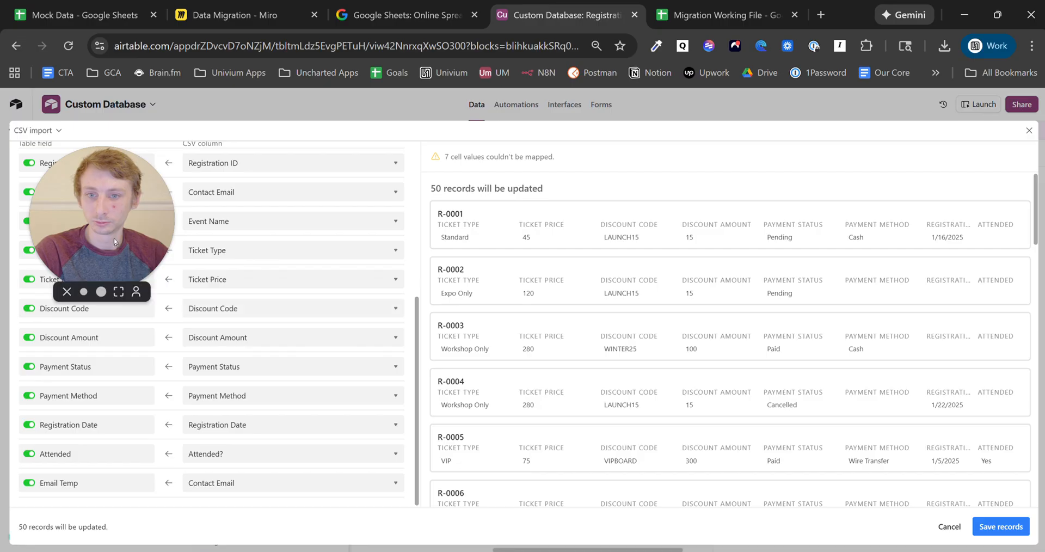
pyautogui.moveTo(103, 272); pyautogui.dragTo(84, 387)
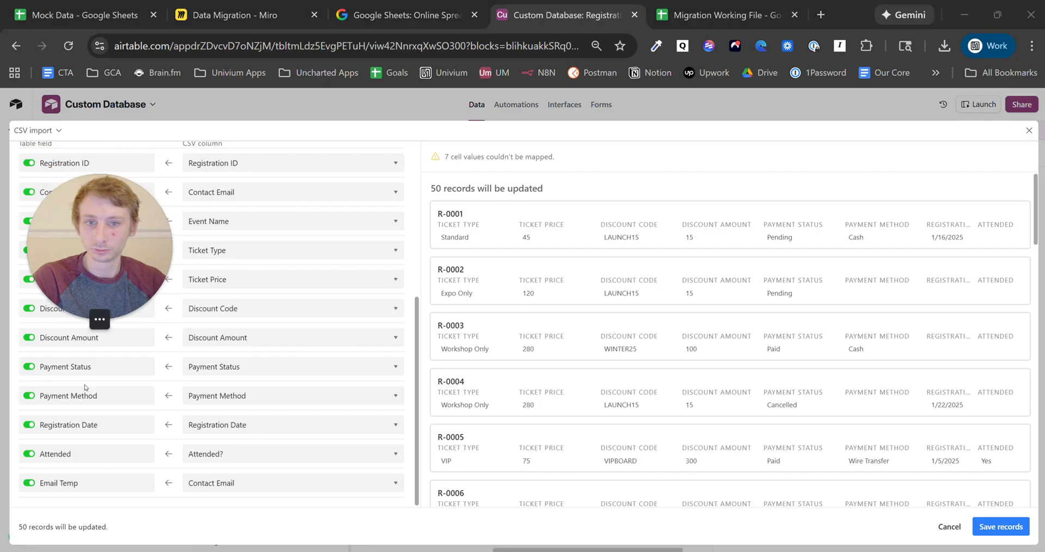
pyautogui.click(1001, 526)
pyautogui.click(621, 380)
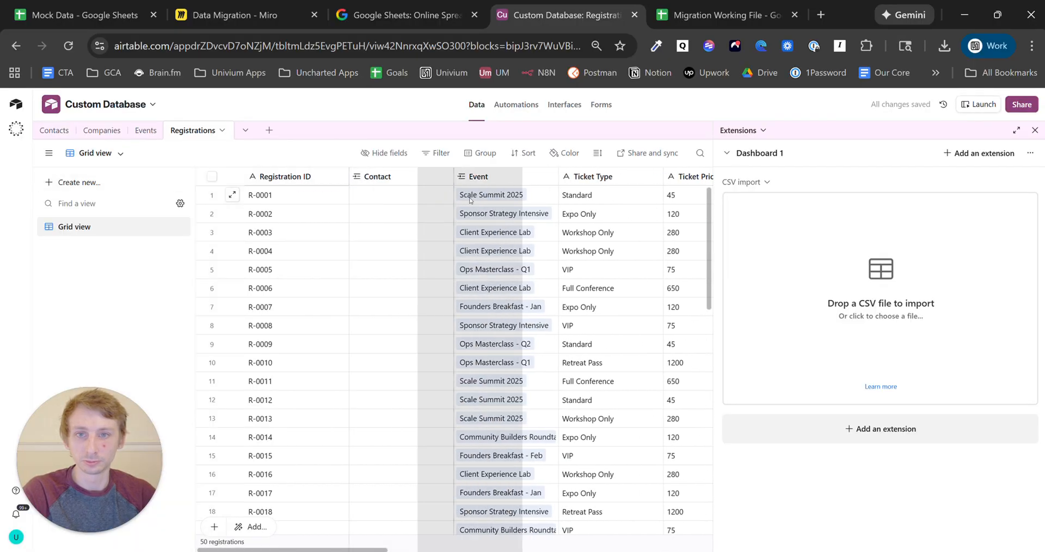
# - Copy the Email Temp emails into the Contact column for every registration
pyautogui.click(513, 176)
pyautogui.scroll(-10, 554, 418)
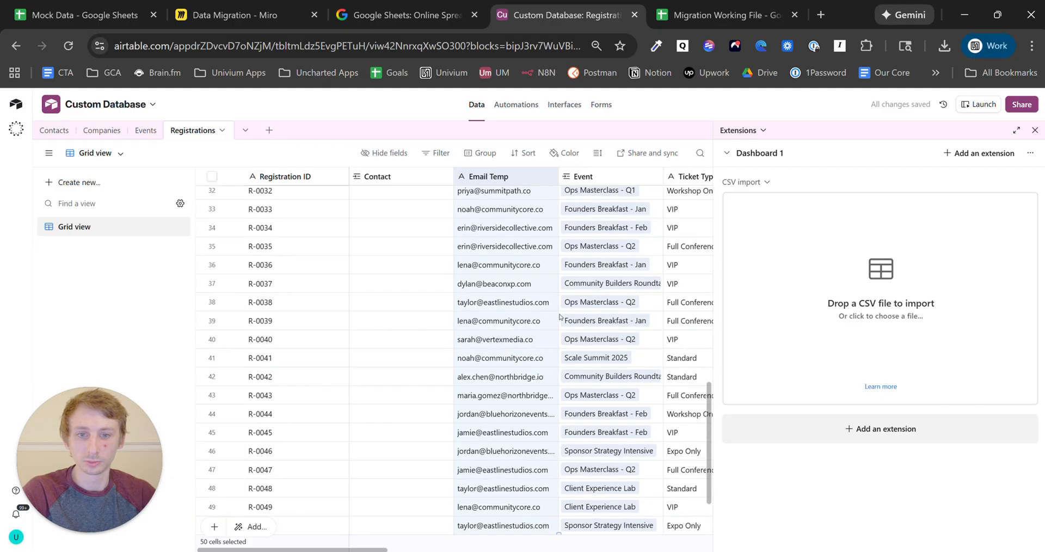
pyautogui.moveTo(559, 449); pyautogui.dragTo(394, 449)
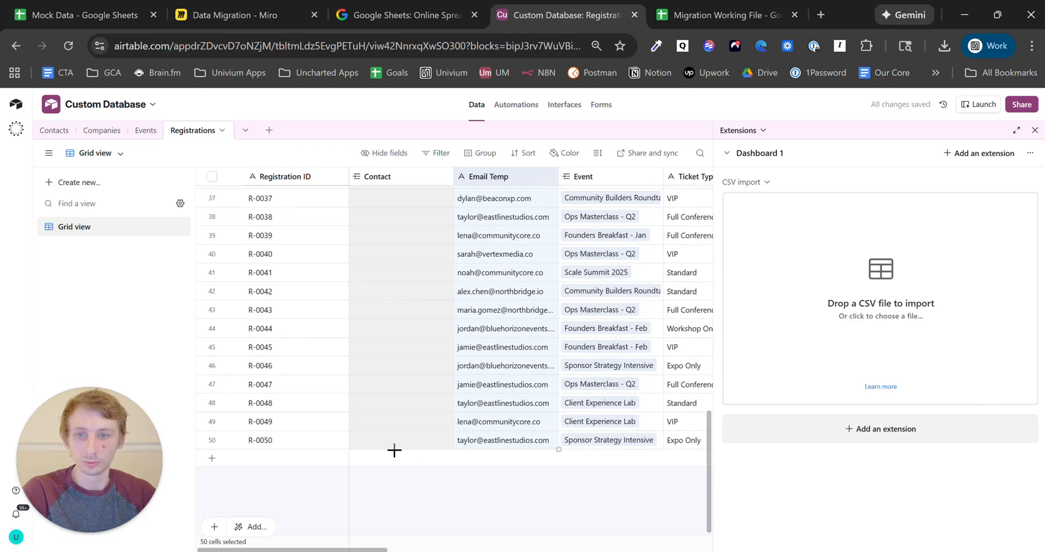
pyautogui.click(538, 419)
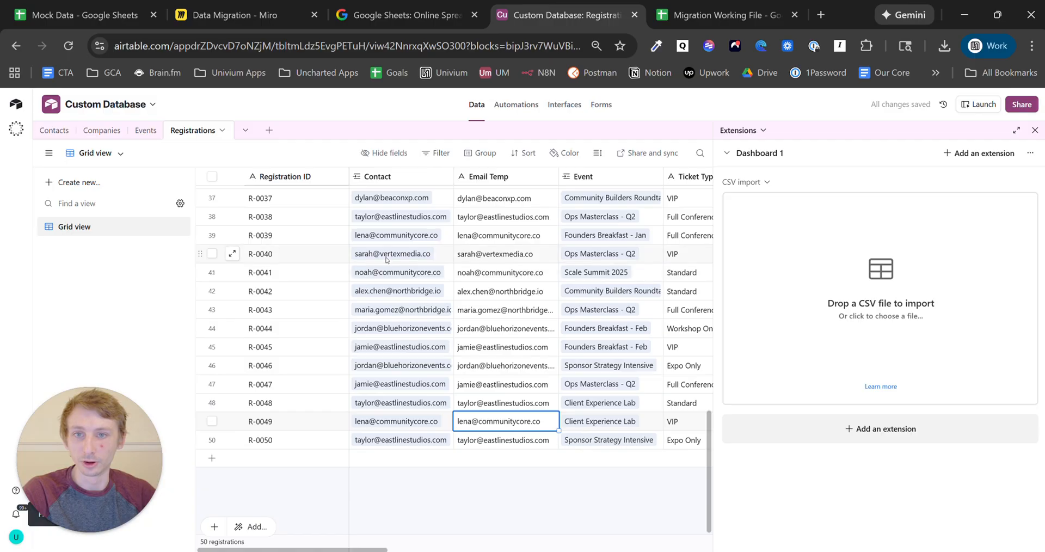
pyautogui.scroll(1, 500, 188)
# - Delete the Email Temp field and view the new email-only Contacts records
pyautogui.click(550, 176)
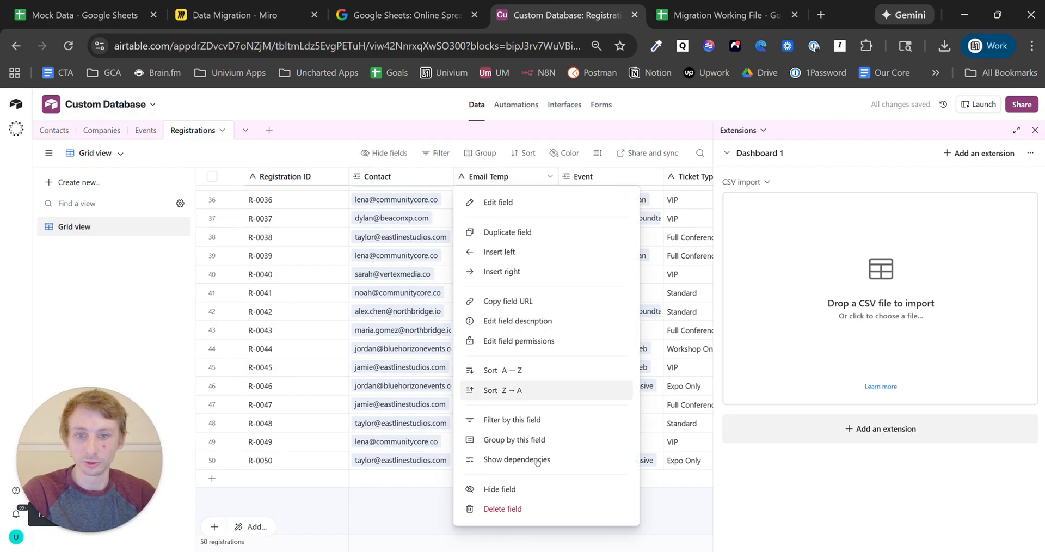
pyautogui.click(502, 509)
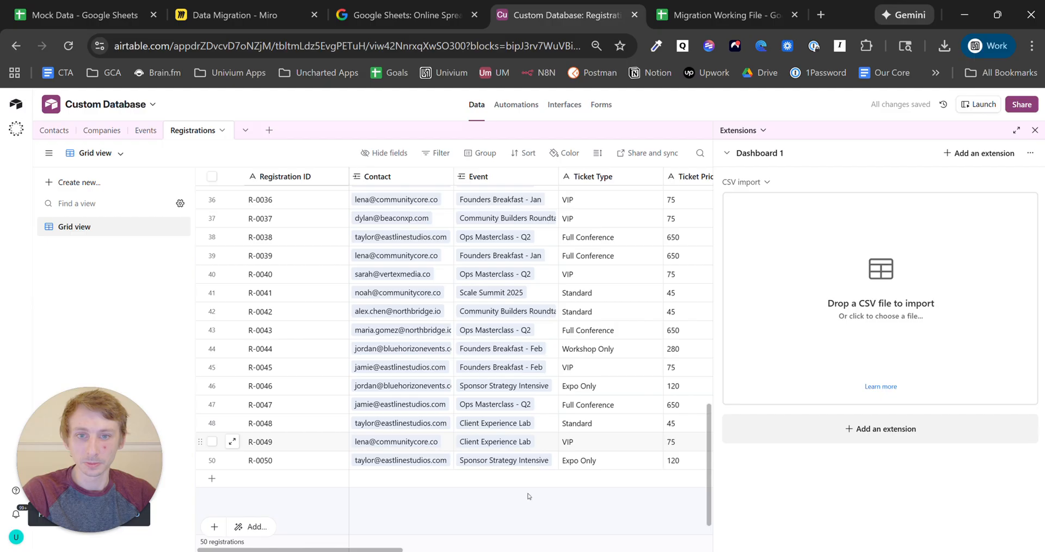
pyautogui.hscroll(10, 380, 487)
pyautogui.hscroll(-10, 379, 486)
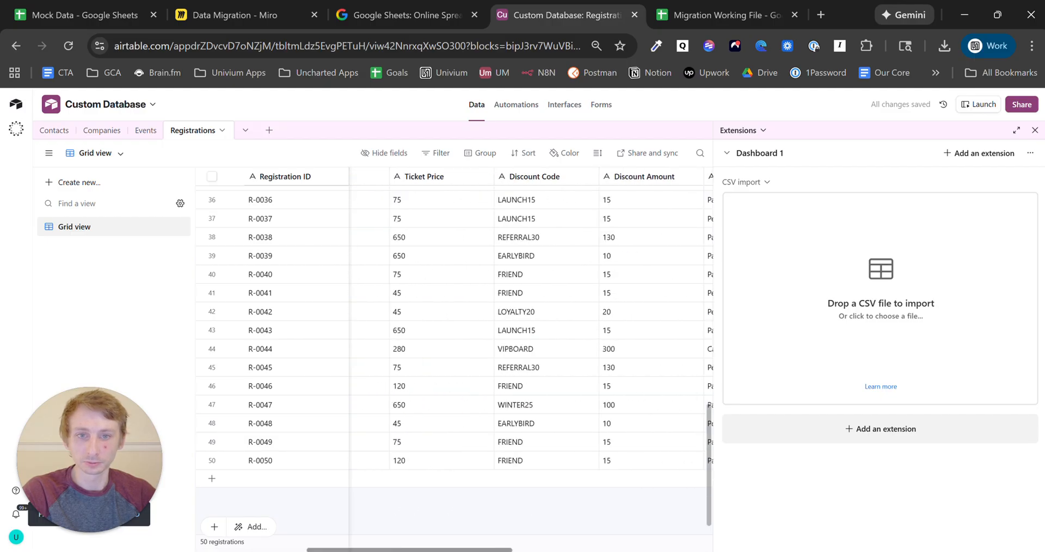
pyautogui.scroll(10, 379, 487)
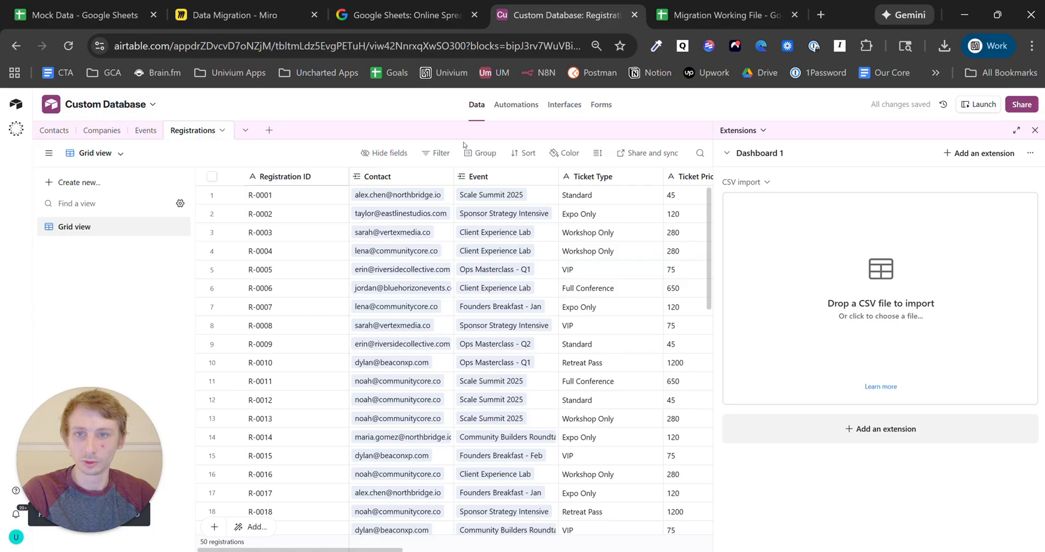
pyautogui.click(54, 130)
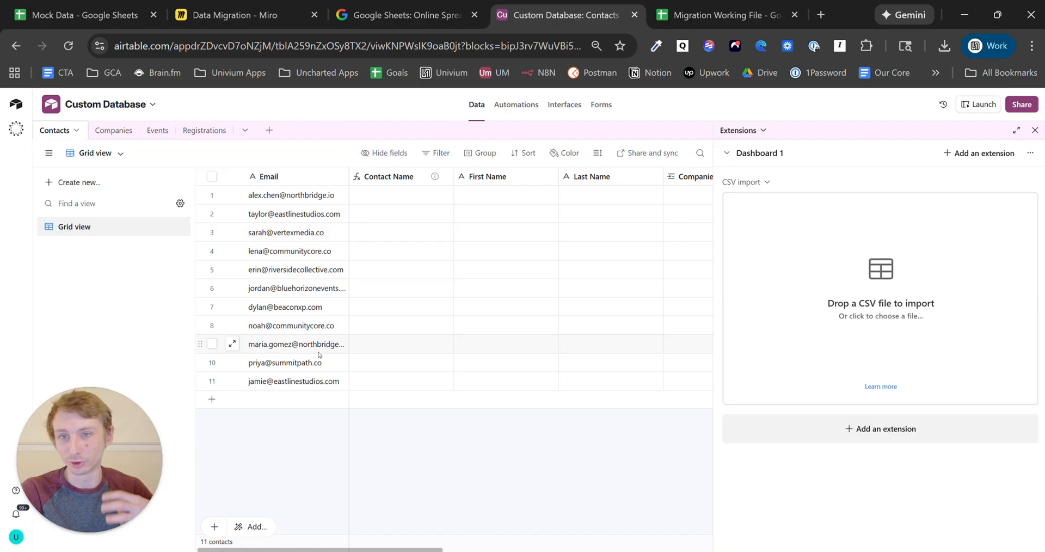
# - Change the Contacts Email field's type to Email, confirm the change, and return to Registrations
pyautogui.click(340, 177)
pyautogui.click(324, 203)
pyautogui.click(322, 258)
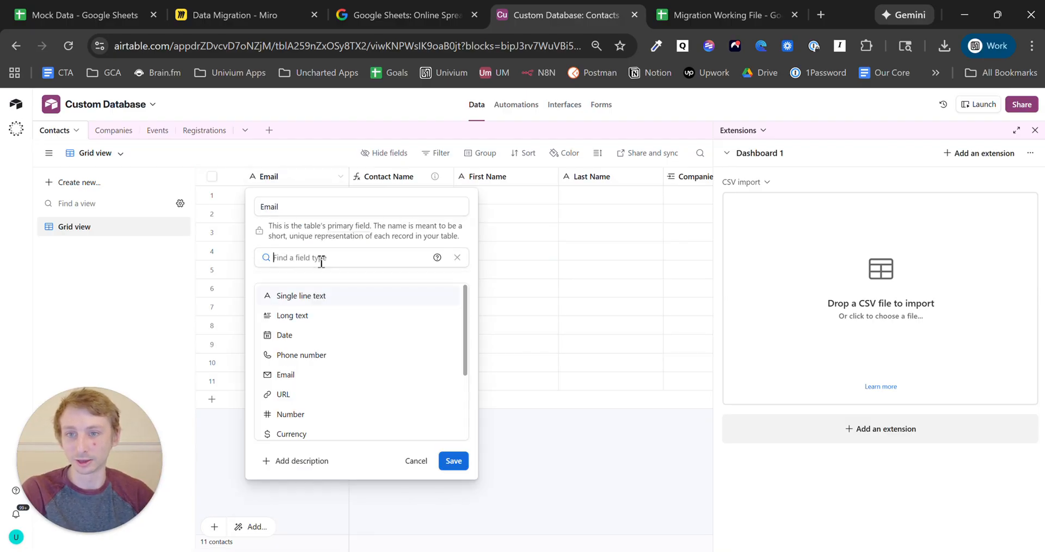
pyautogui.write('e')
pyautogui.click(334, 297)
pyautogui.click(447, 309)
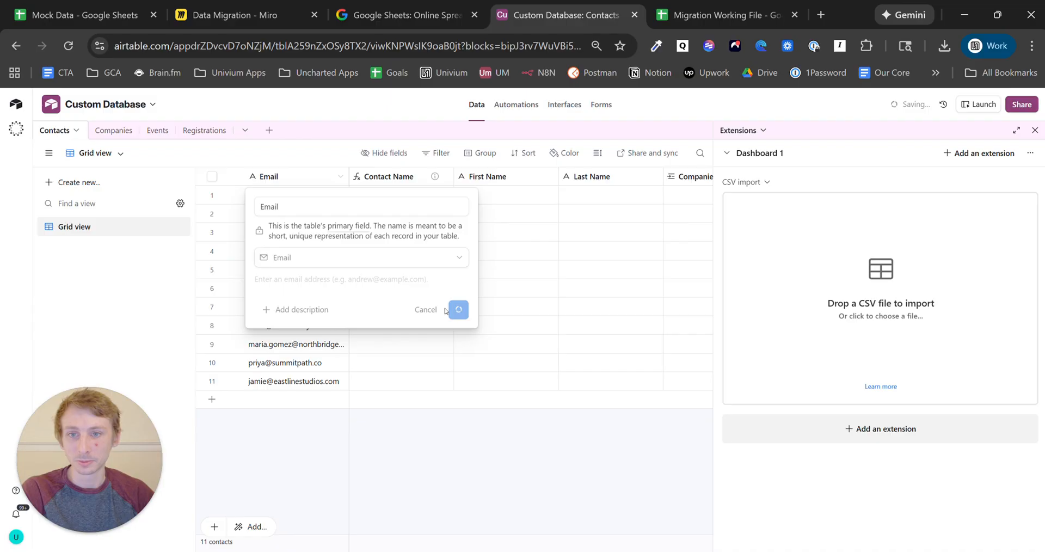
pyautogui.click(620, 398)
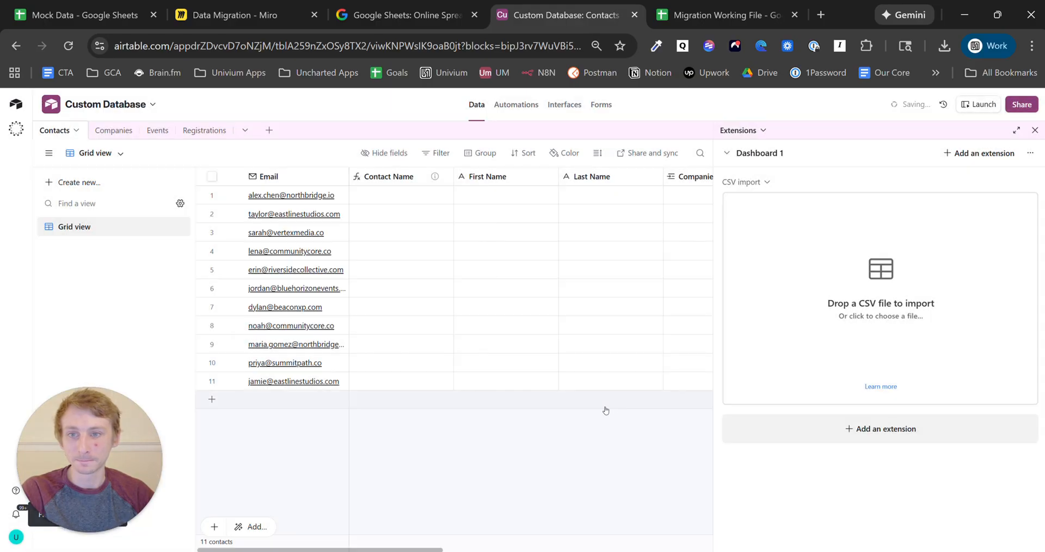
pyautogui.click(219, 134)
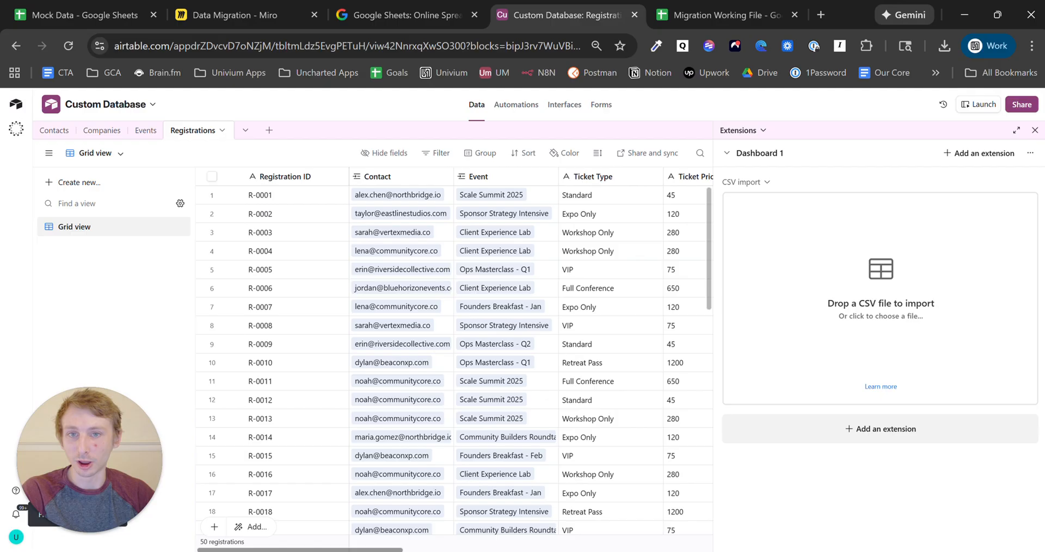
# - Select the Registrations Attended column and review its summary options
pyautogui.hscroll(10, 452, 354)
pyautogui.click(578, 177)
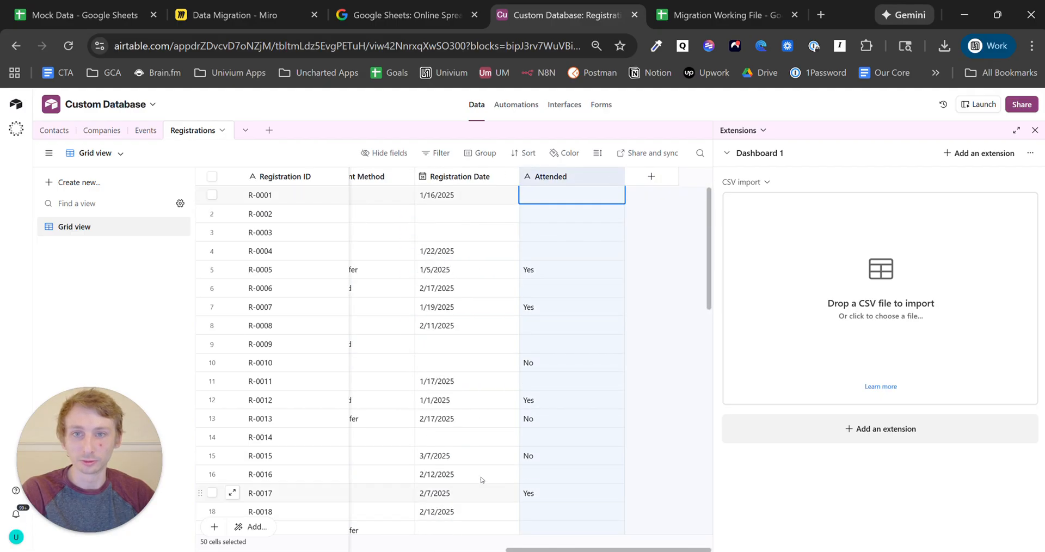
pyautogui.click(524, 546)
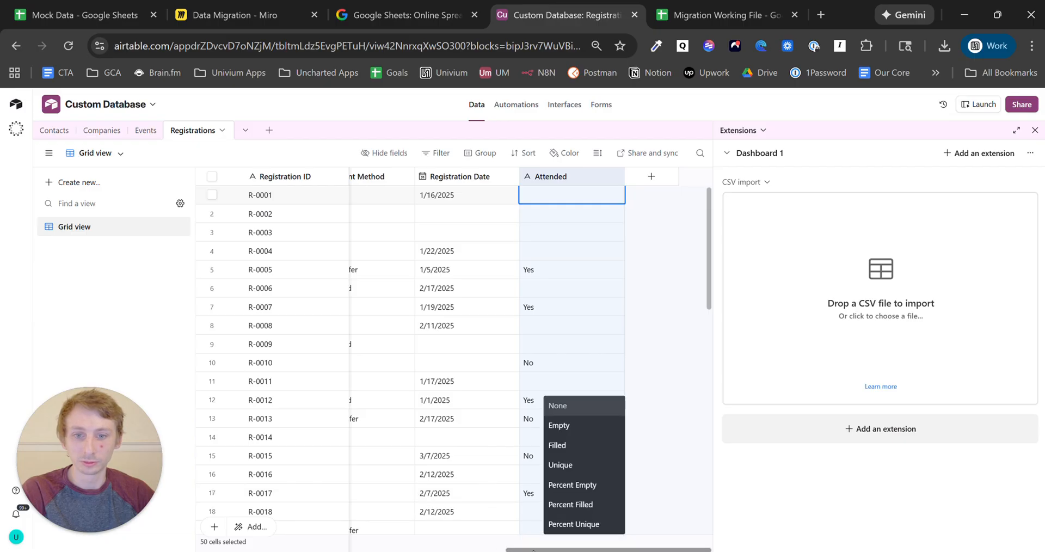
pyautogui.hscroll(-10, 524, 549)
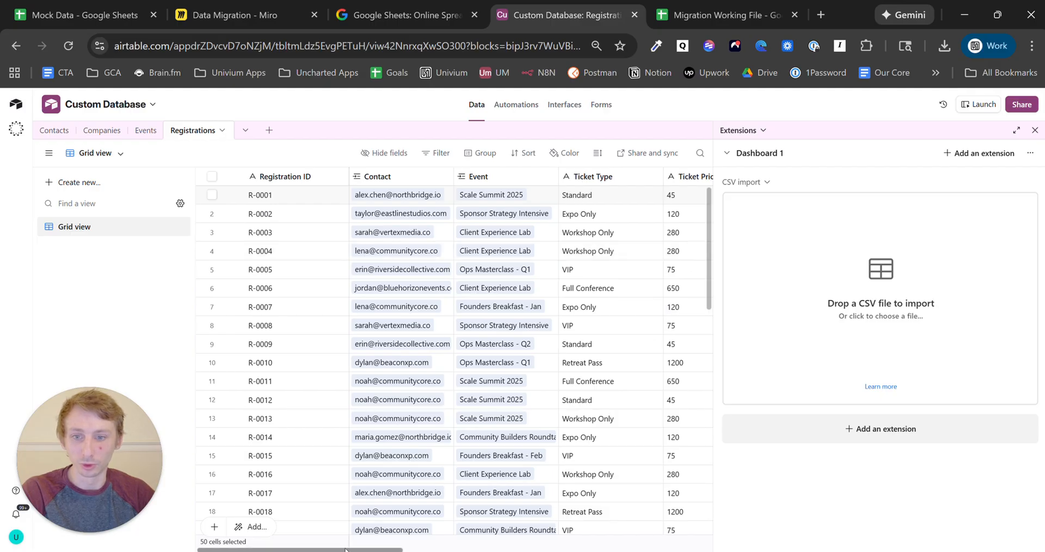
pyautogui.hscroll(2, 387, 549)
pyautogui.hscroll(10, 473, 270)
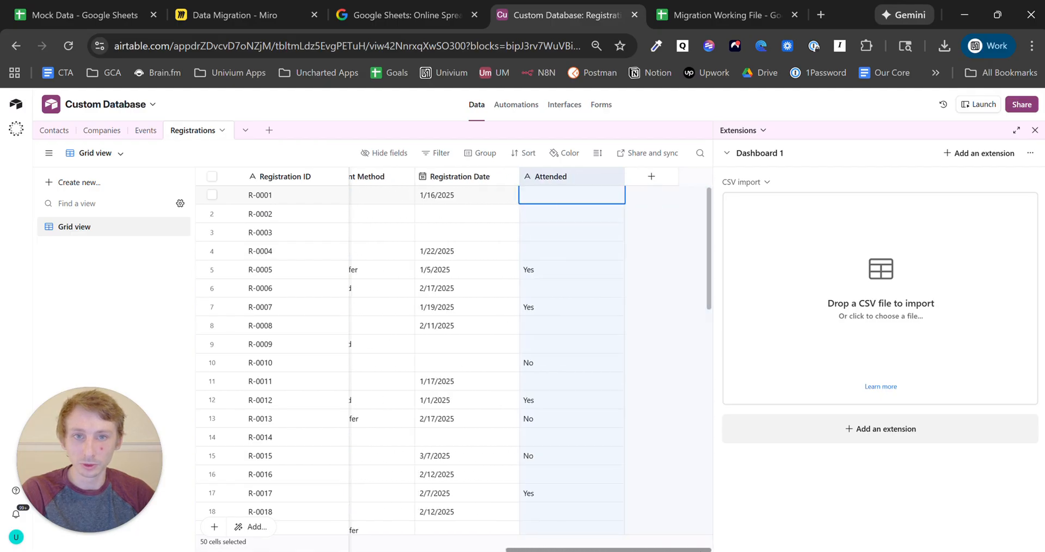
# - Search the hidden fields list for 'te', then view the Events, Companies and Contacts tables
pyautogui.click(388, 153)
pyautogui.write('te')
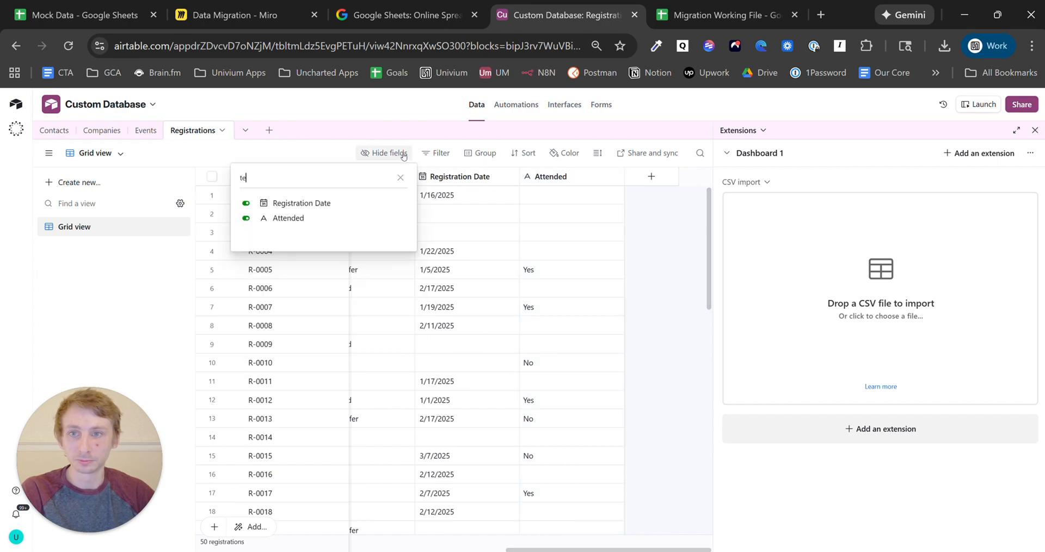
pyautogui.click(642, 305)
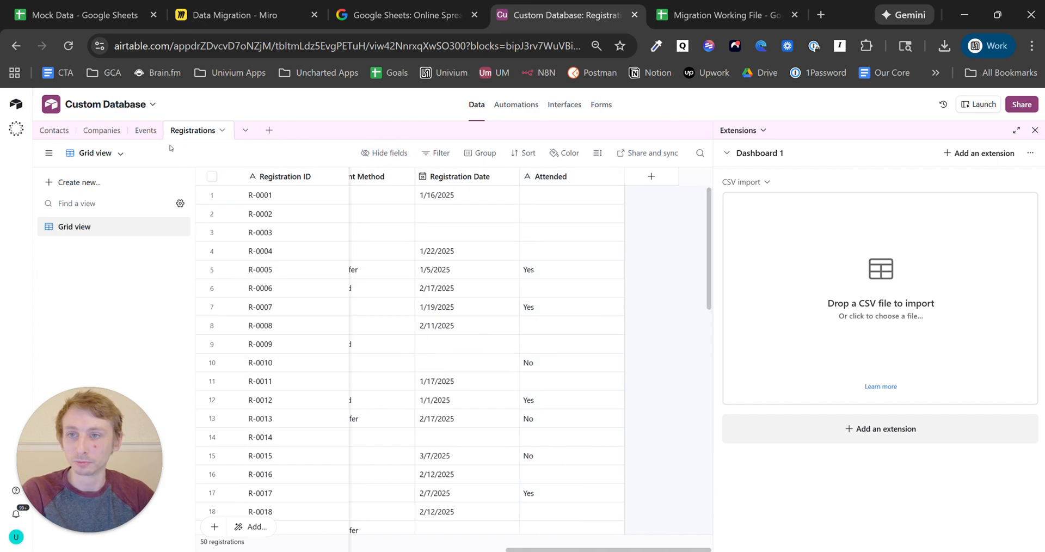
pyautogui.click(152, 130)
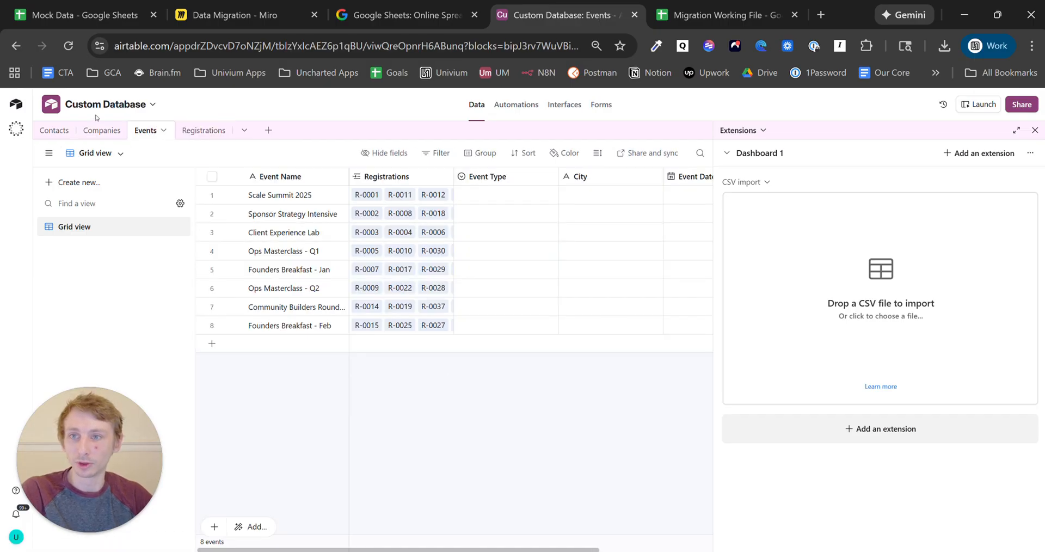
pyautogui.click(104, 131)
pyautogui.click(62, 133)
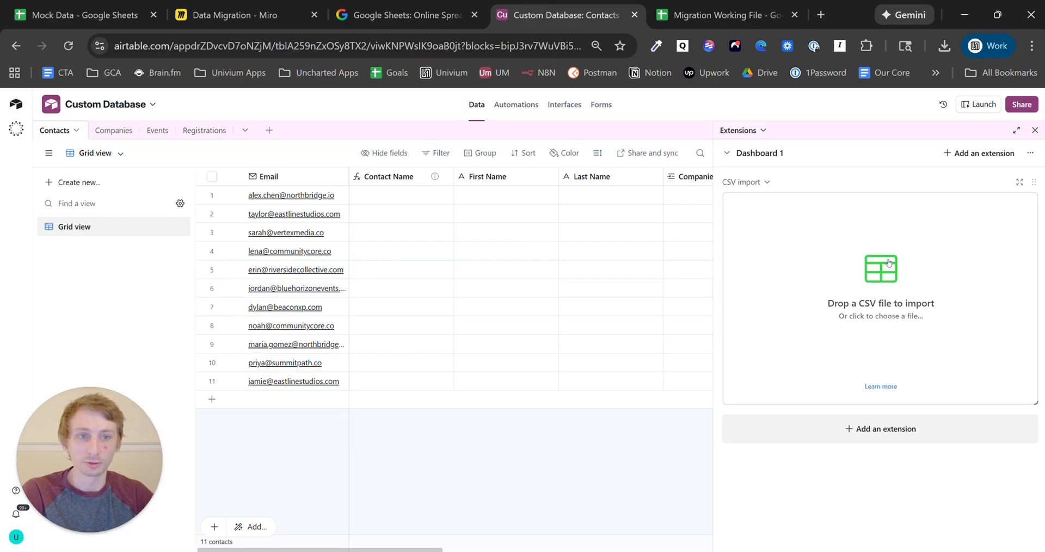
# - Import Mock Data - Sheet1.csv into Contacts, merging on Email to fill all 11 contacts' details
pyautogui.click(881, 303)
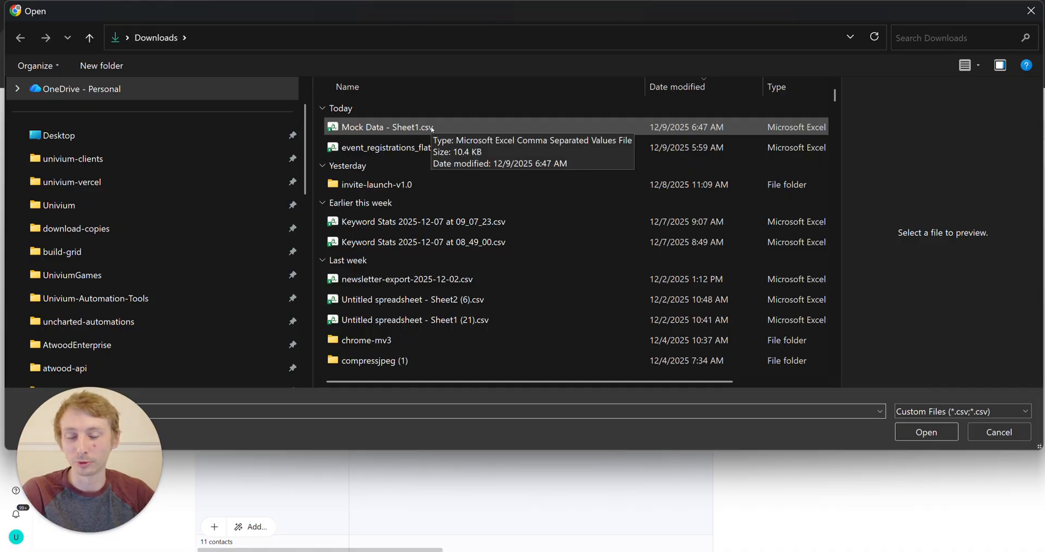
pyautogui.click(432, 129)
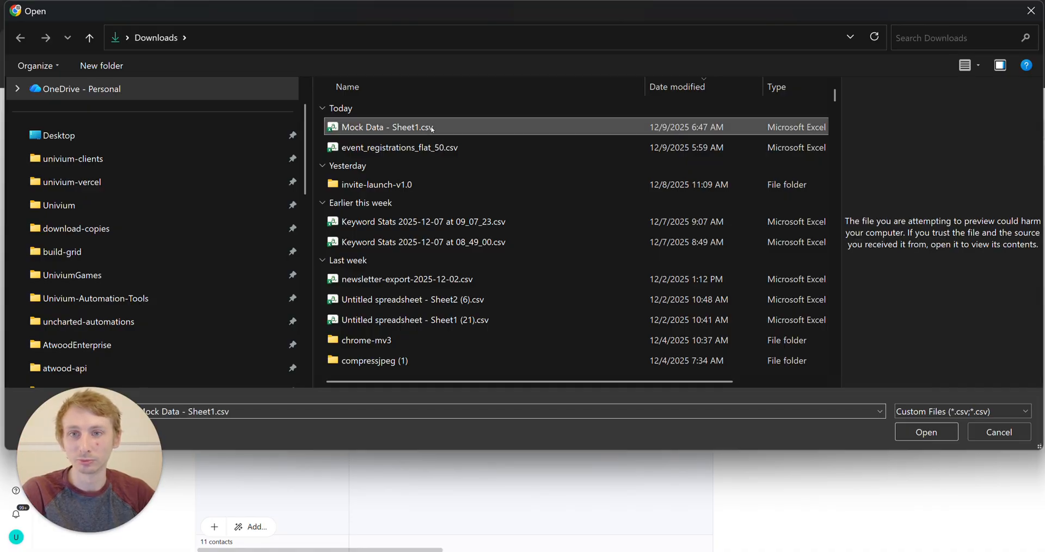
pyautogui.click(926, 432)
pyautogui.click(247, 180)
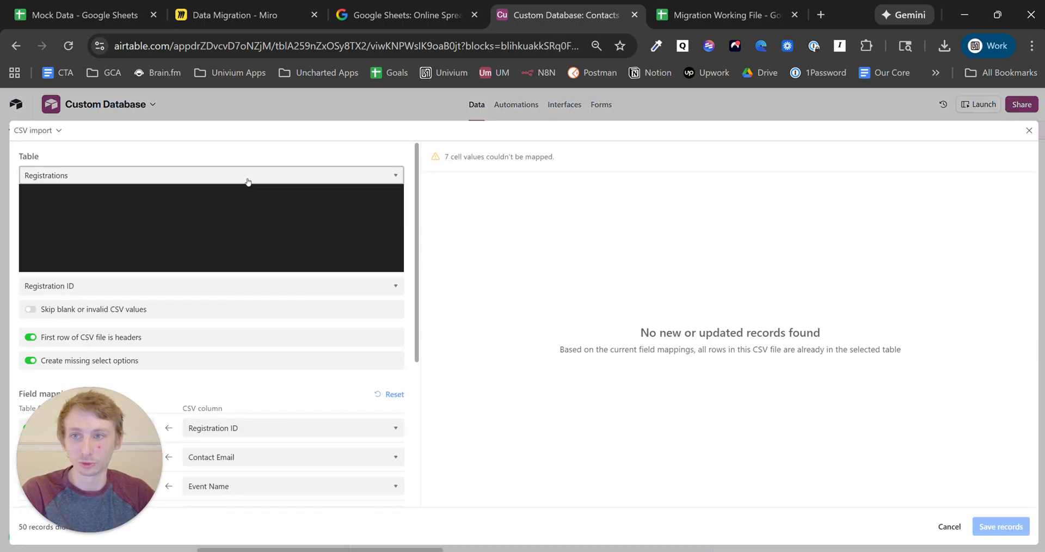
pyautogui.click(231, 211)
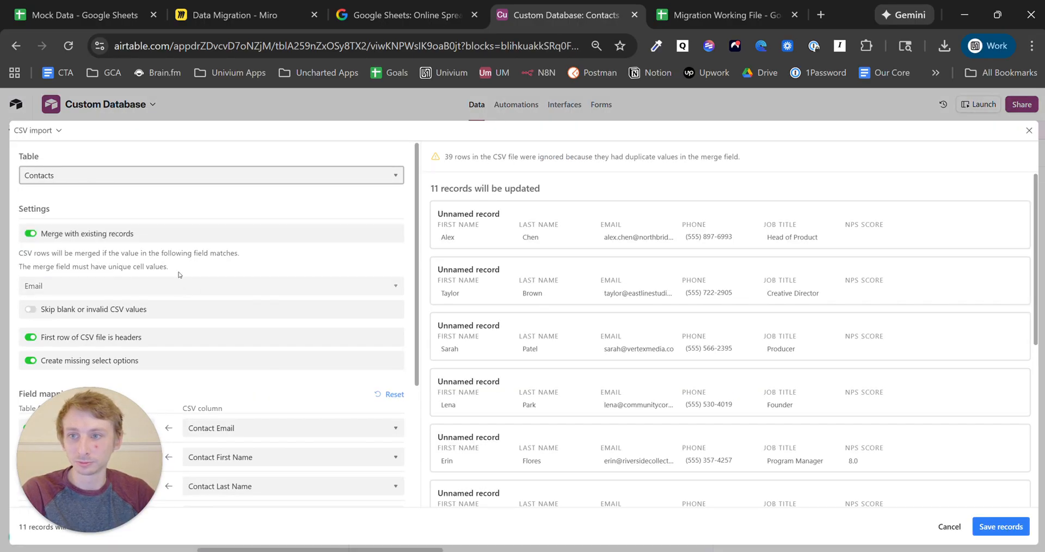
pyautogui.scroll(-3, 145, 294)
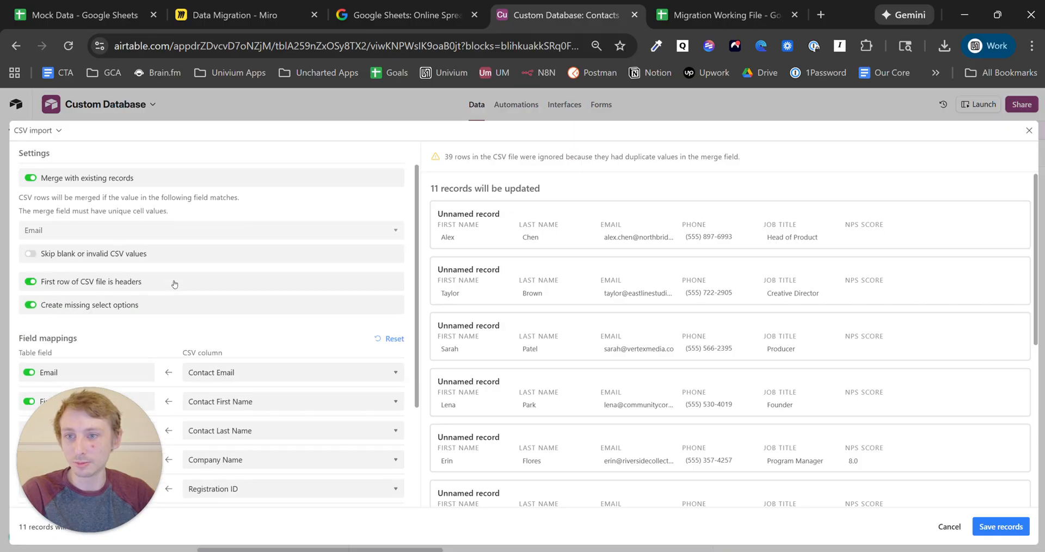
pyautogui.scroll(3, 103, 182)
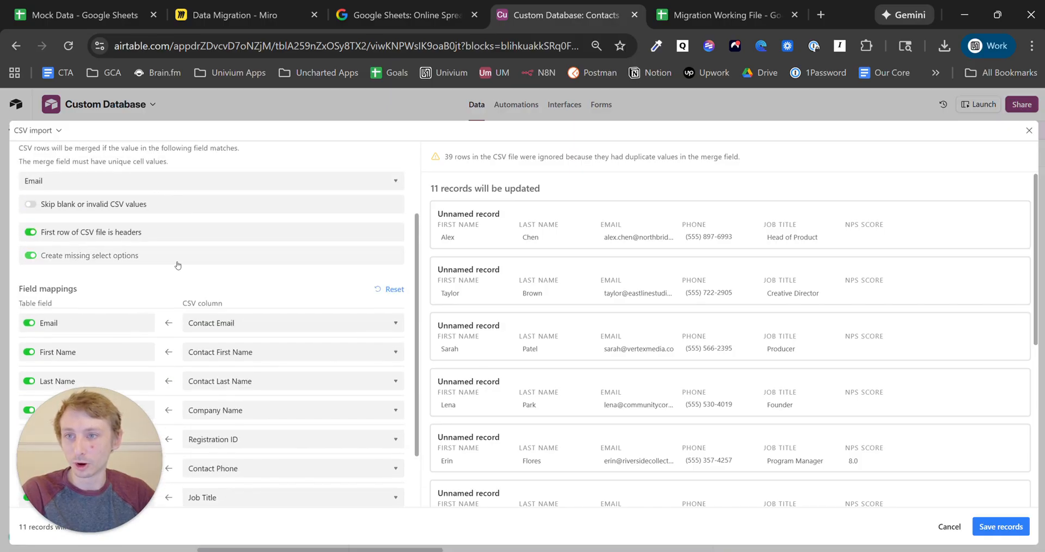
pyautogui.scroll(-3, 212, 240)
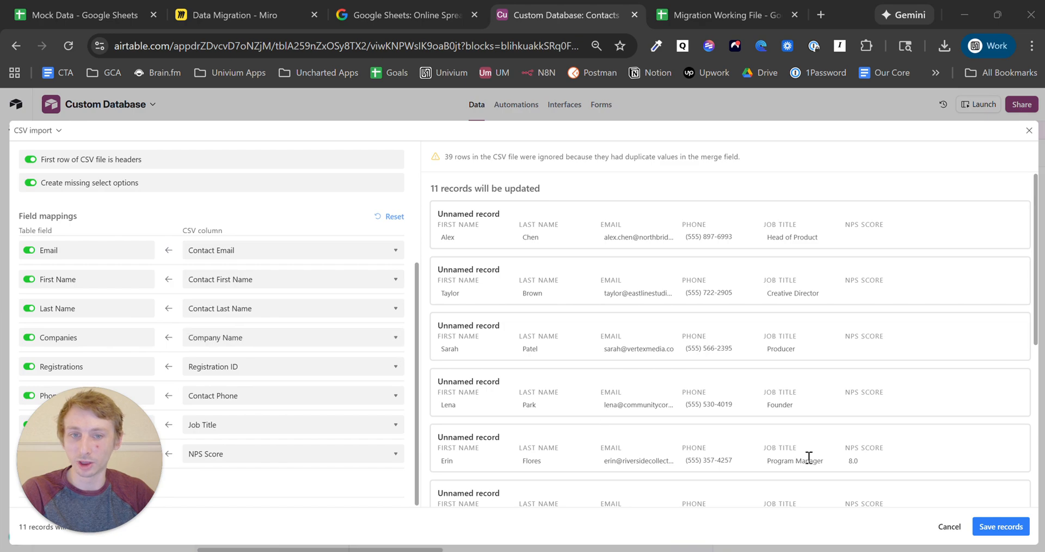
pyautogui.click(1001, 527)
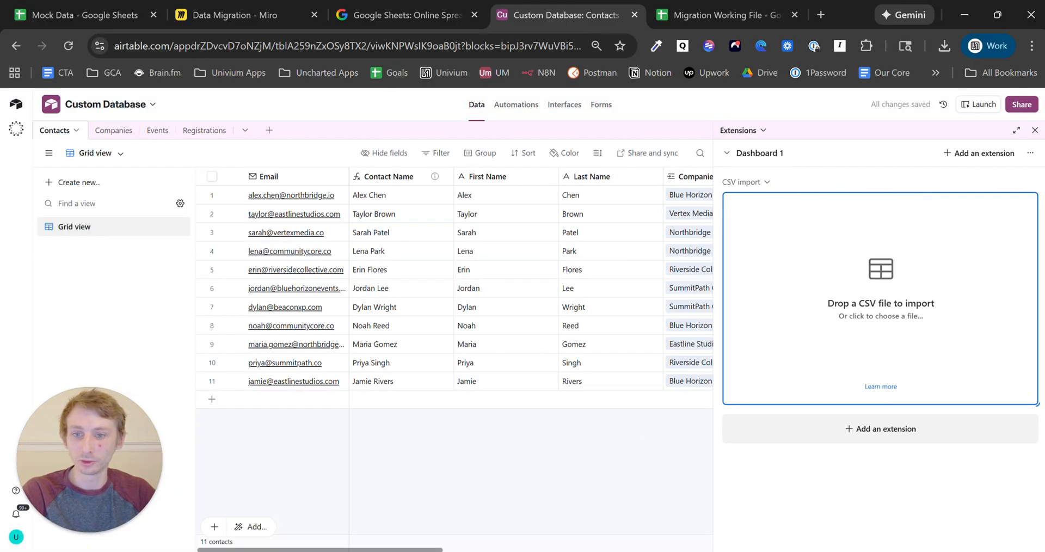
pyautogui.moveTo(374, 550)
pyautogui.mouseDown()
pyautogui.moveTo(627, 550)
pyautogui.moveTo(373, 550)
pyautogui.mouseUp()
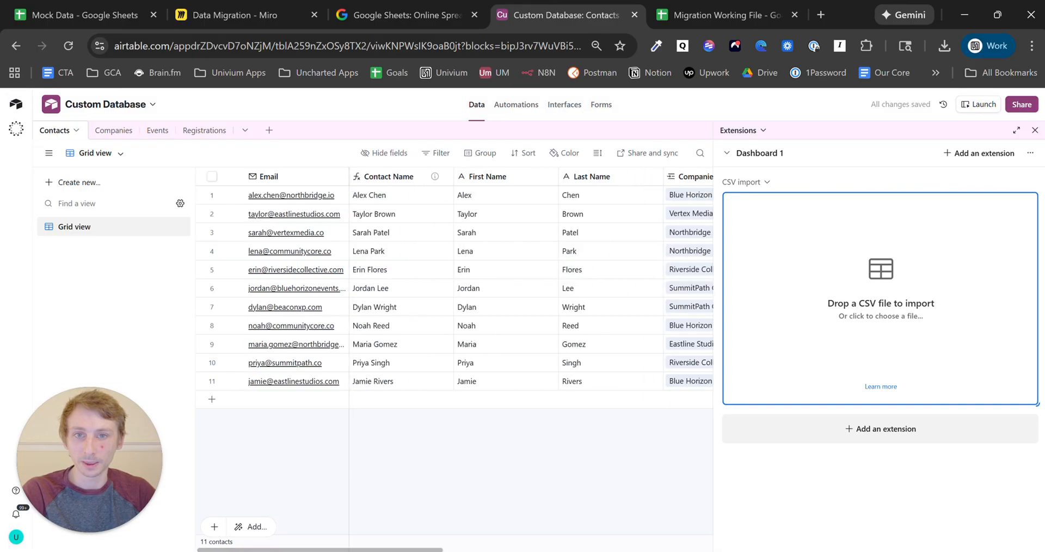
# - From the Companies table, load Mock Data - Sheet1.csv into a CSV import targeting Companies
pyautogui.click(121, 136)
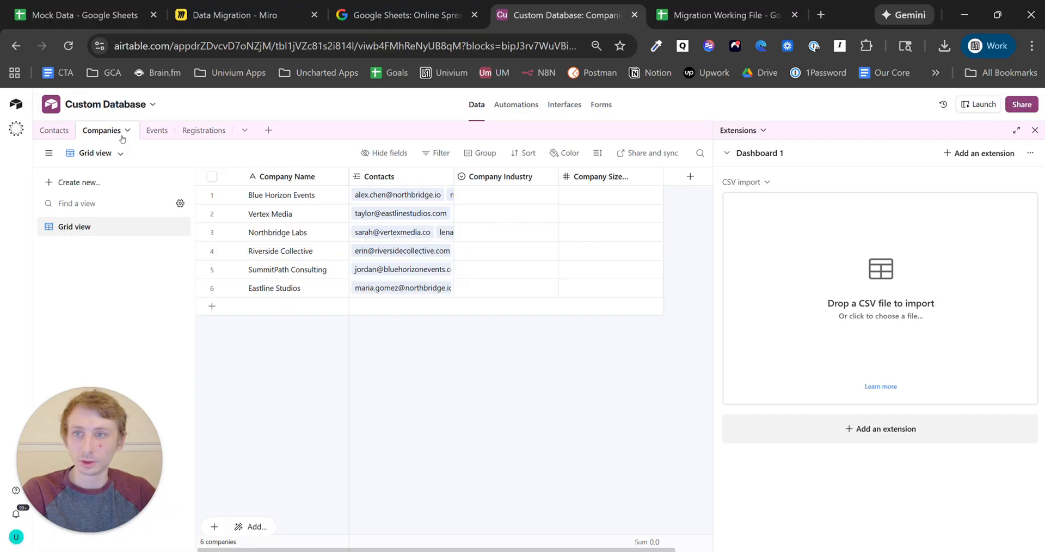
pyautogui.click(898, 284)
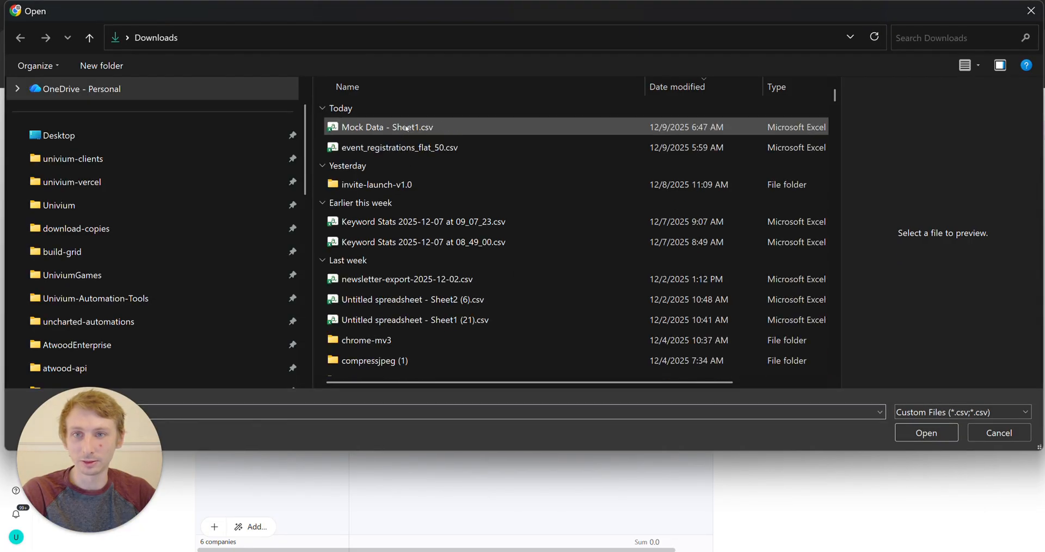
pyautogui.doubleClick(428, 128)
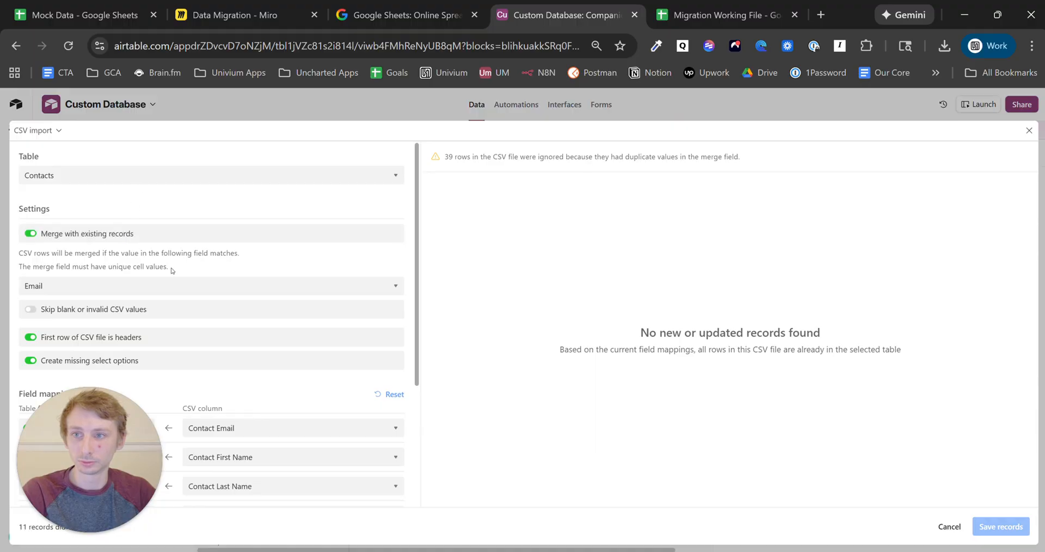
pyautogui.click(89, 177)
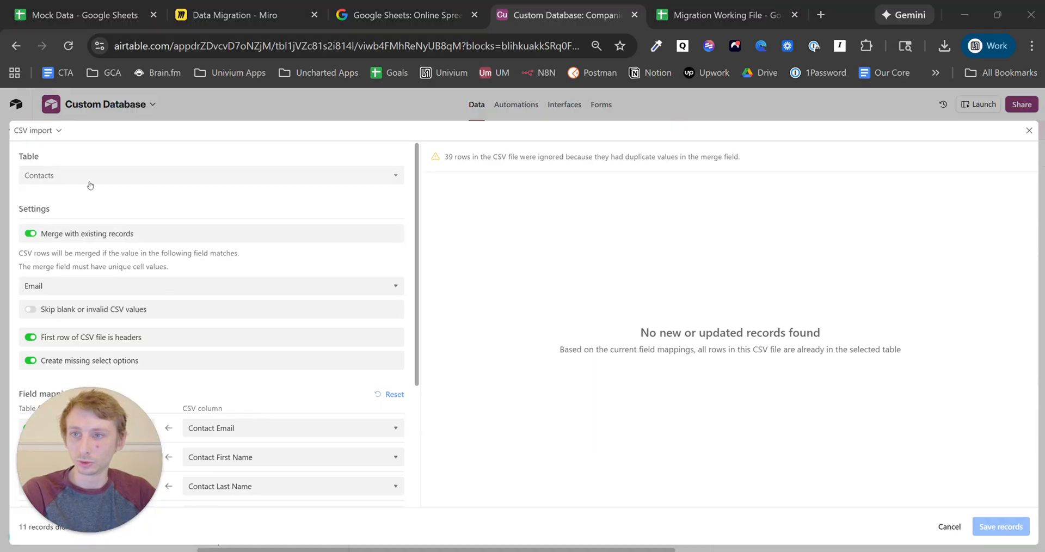
pyautogui.click(89, 228)
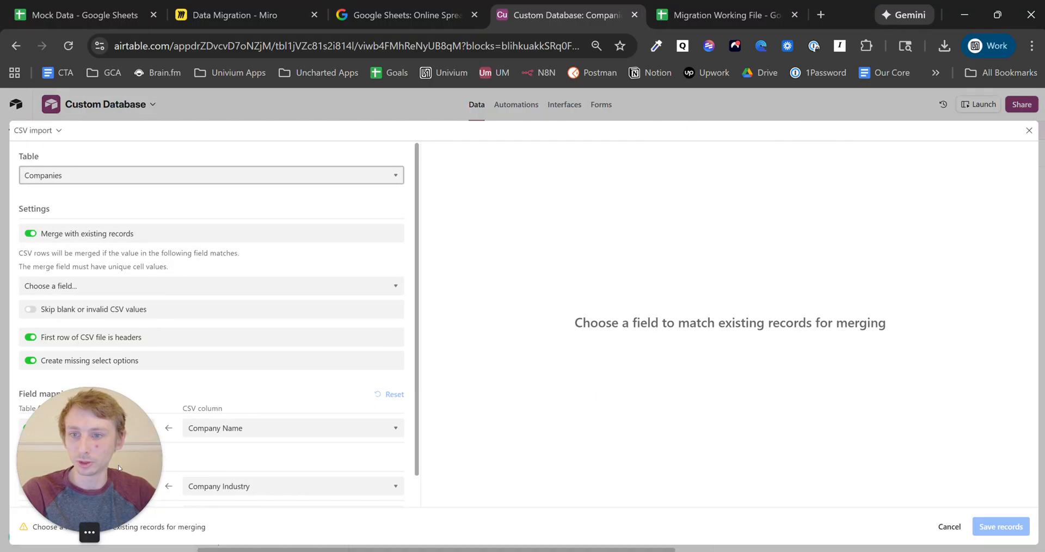
# - Map the Contacts link field to the CSV's Contact Email column
pyautogui.click(28, 457)
pyautogui.click(250, 457)
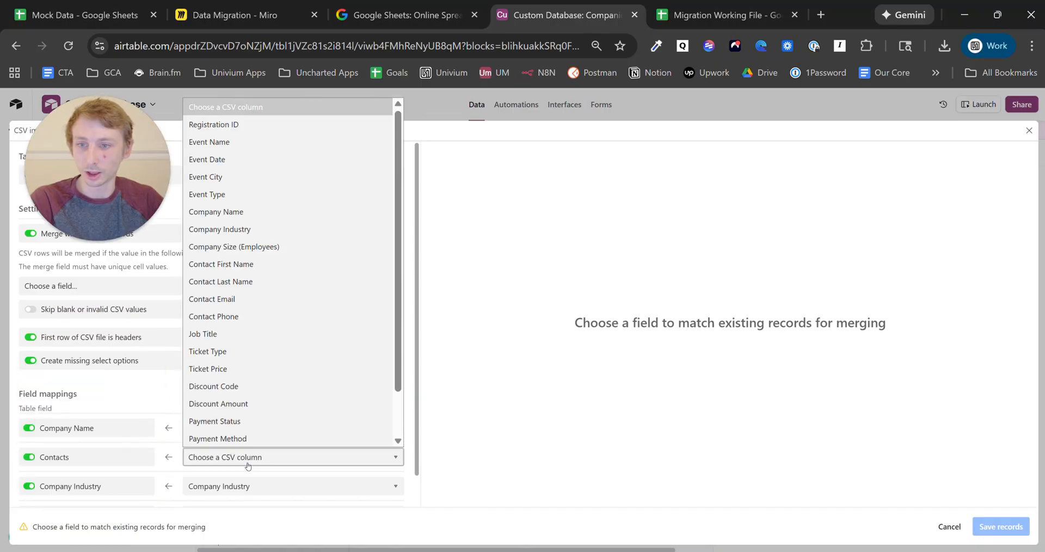
pyautogui.press('Down')
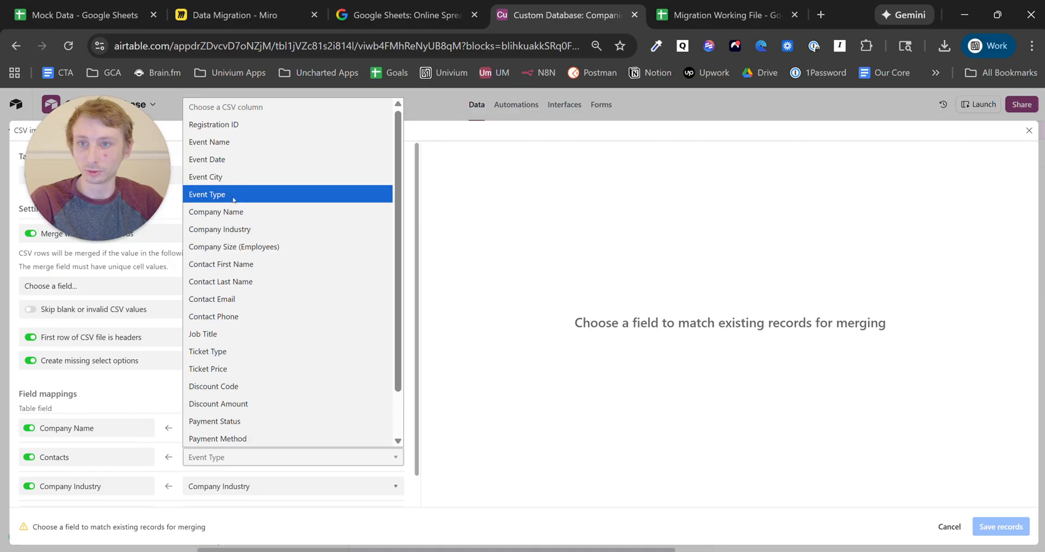
pyautogui.scroll(-2, 256, 332)
pyautogui.scroll(2, 265, 381)
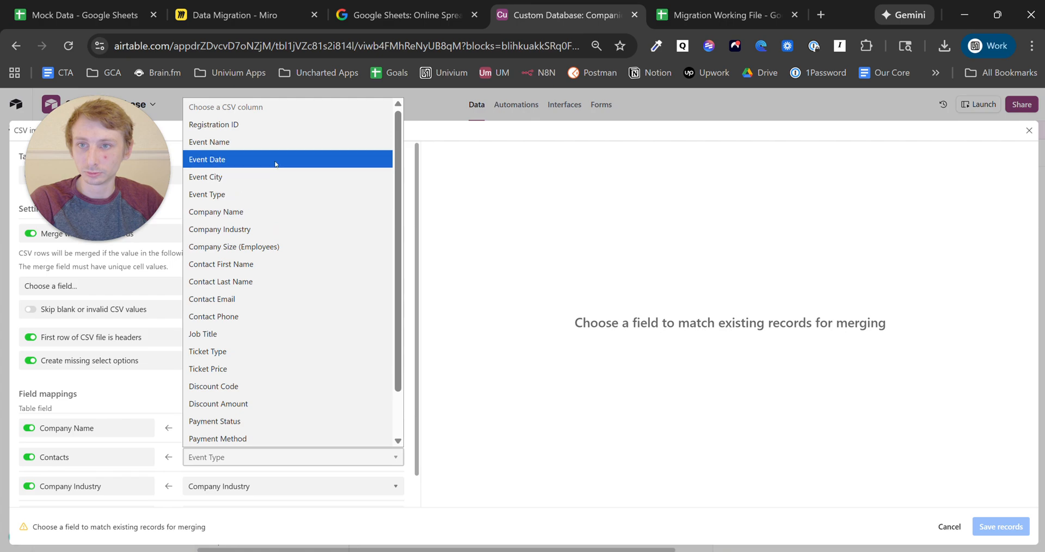
pyautogui.click(289, 299)
pyautogui.scroll(-1, 273, 359)
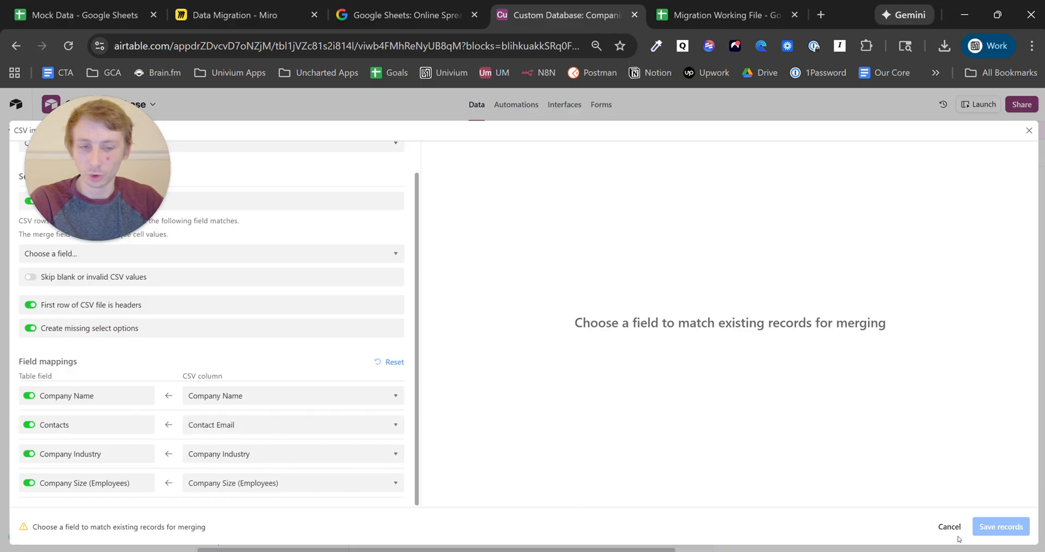
pyautogui.moveTo(90, 168)
pyautogui.moveTo(90, 168); pyautogui.dragTo(81, 460)
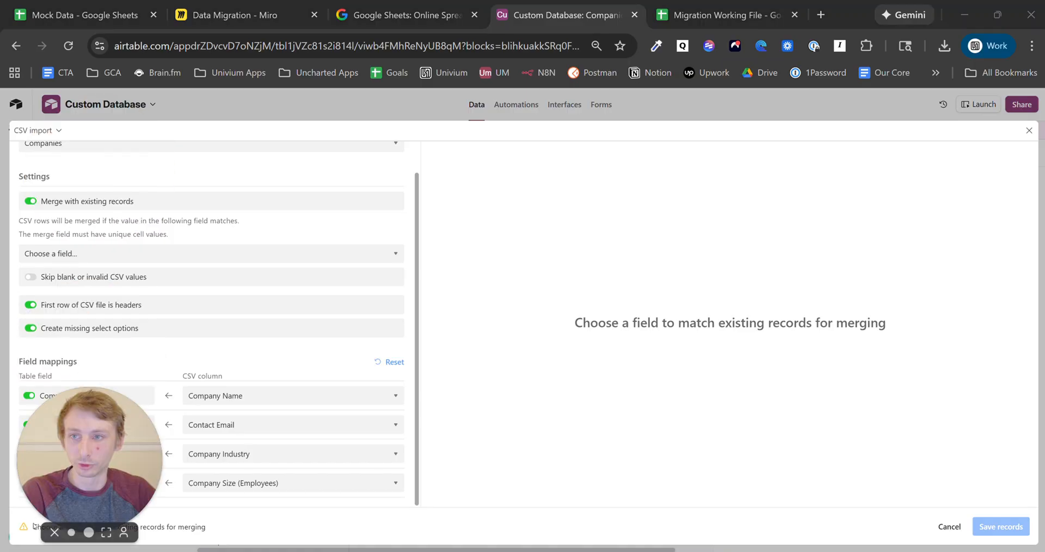
# - Merge imported rows on Company Name and save the company records
pyautogui.click(65, 253)
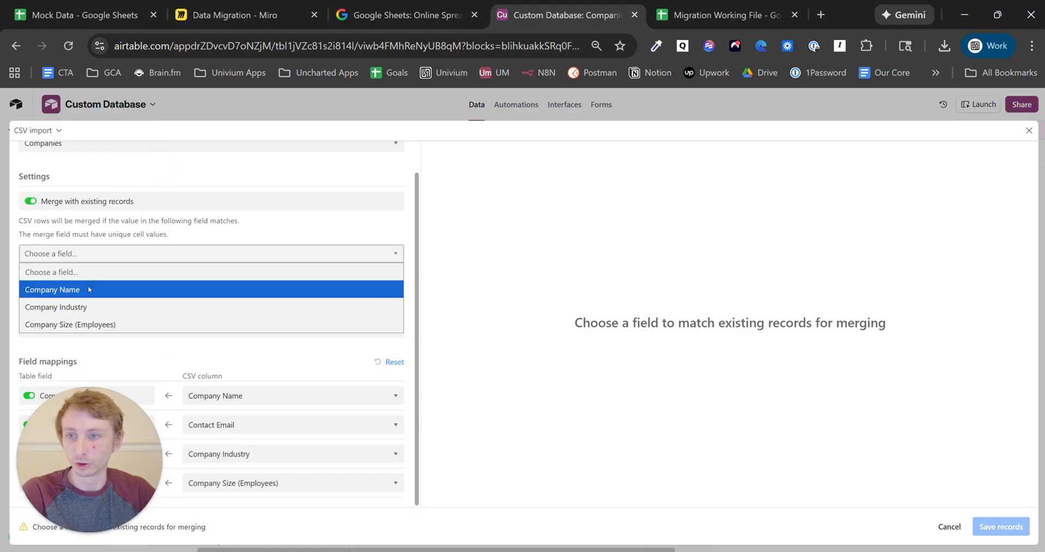
pyautogui.click(87, 289)
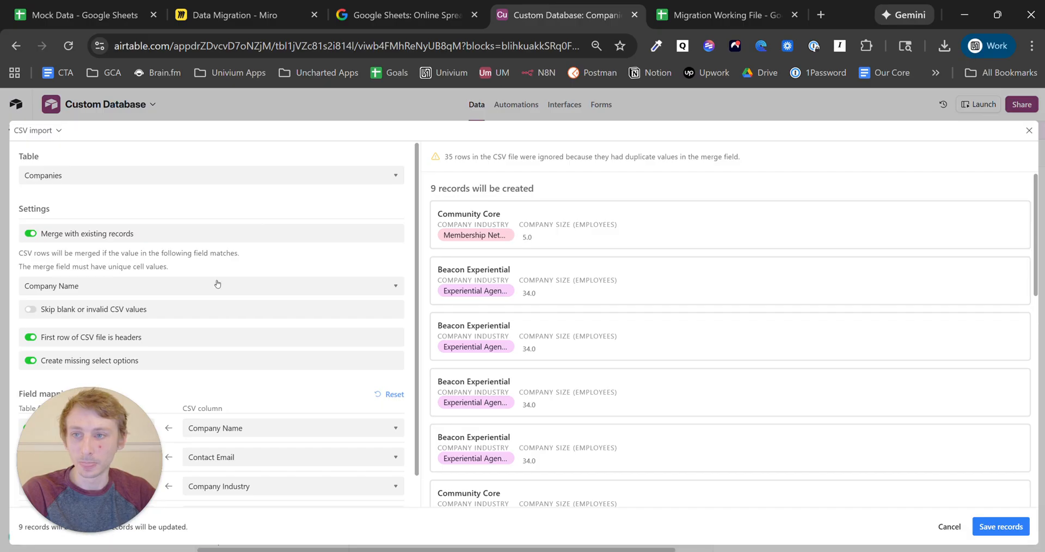
pyautogui.scroll(-1, 196, 254)
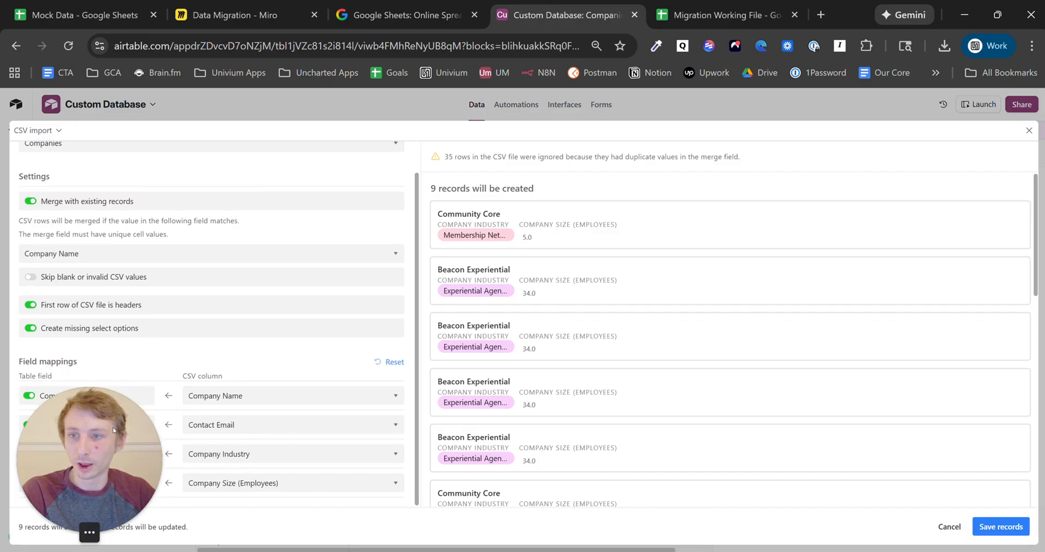
pyautogui.moveTo(99, 464)
pyautogui.mouseDown()
pyautogui.moveTo(104, 198)
pyautogui.moveTo(117, 105)
pyautogui.moveTo(99, 445)
pyautogui.mouseUp()
pyautogui.scroll(-10, 717, 397)
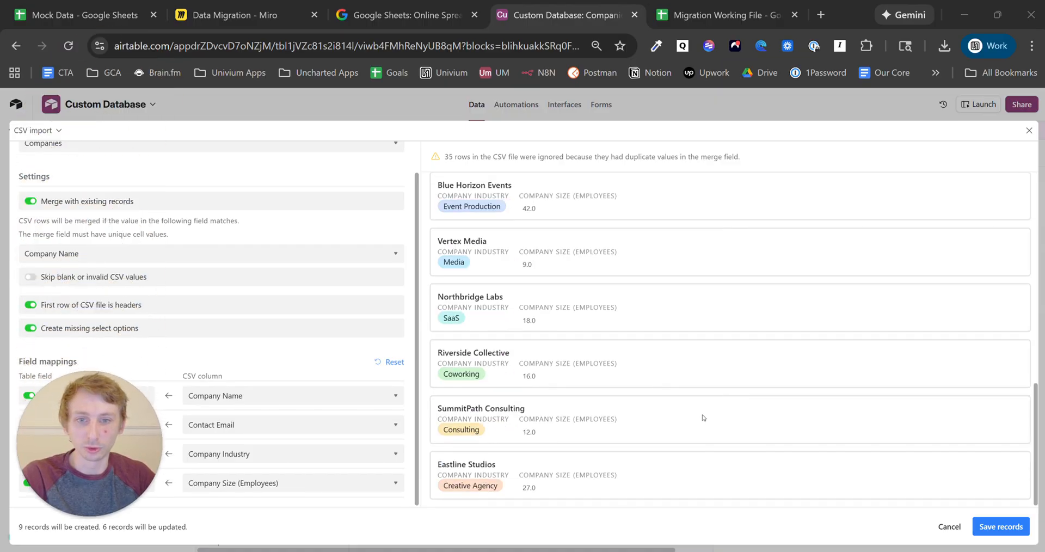
pyautogui.scroll(7, 703, 418)
pyautogui.scroll(-5, 716, 436)
pyautogui.click(1000, 526)
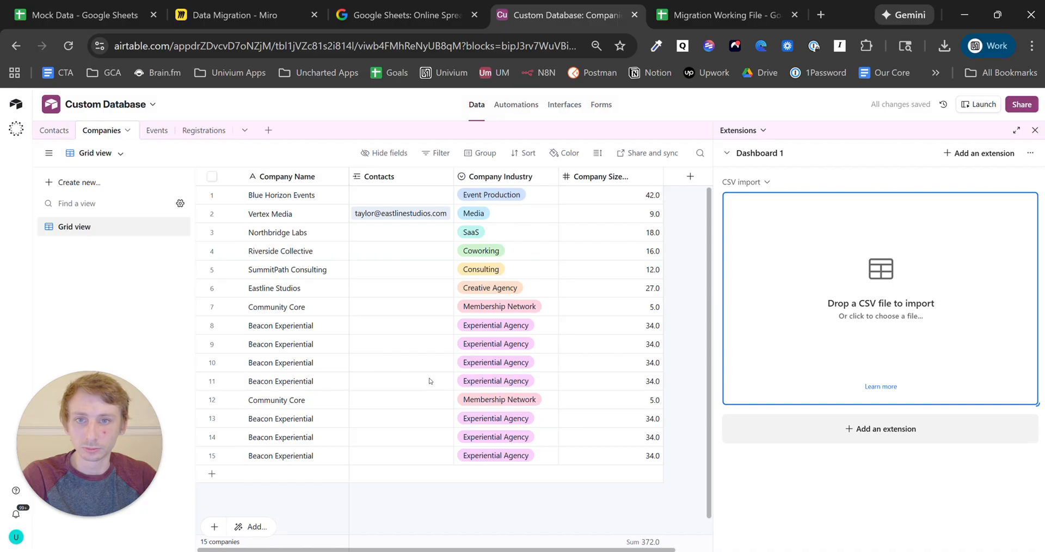
# - Select duplicate Beacon Experiential rows and delete the three selected companies
pyautogui.click(416, 199)
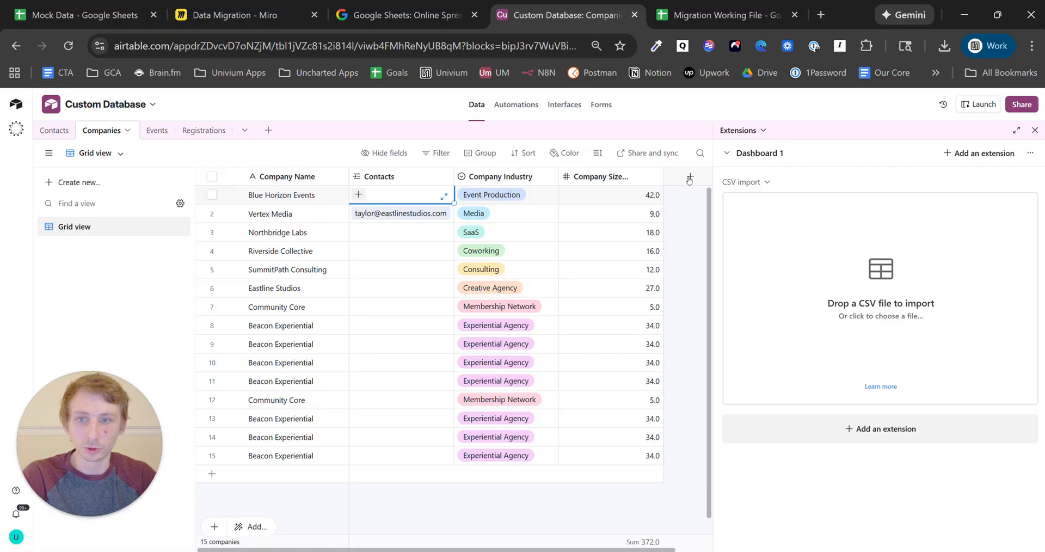
pyautogui.click(214, 382)
pyautogui.click(213, 363)
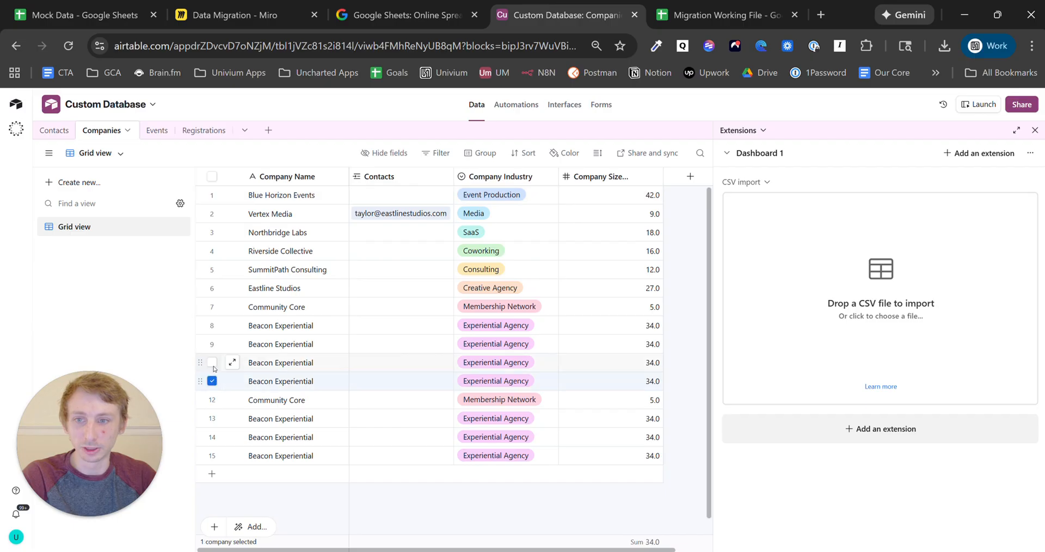
pyautogui.rightClick(277, 348)
pyautogui.click(350, 396)
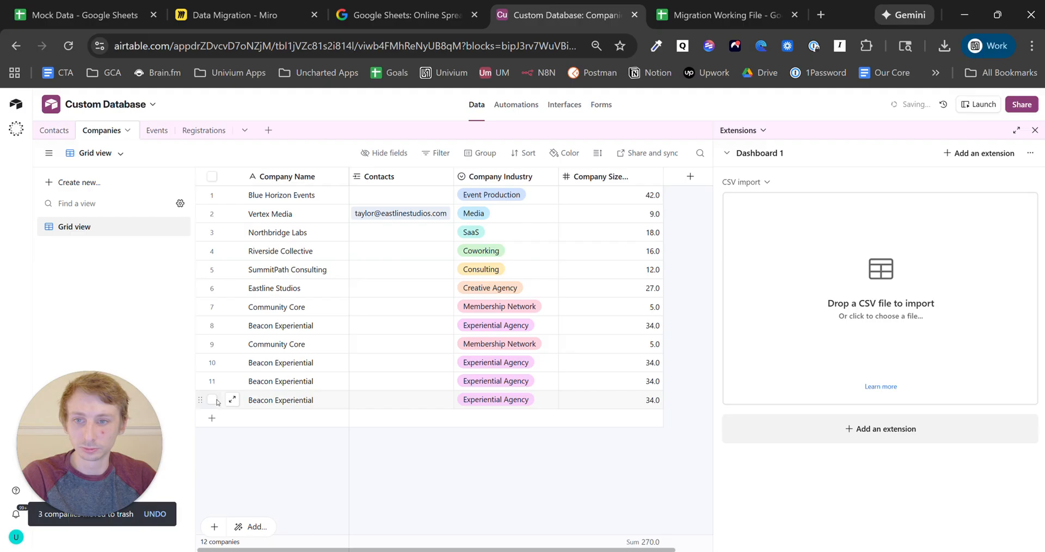
# - Delete two more duplicate Beacon Experiential rows, then the last remaining duplicate
pyautogui.click(216, 400)
pyautogui.rightClick(336, 384)
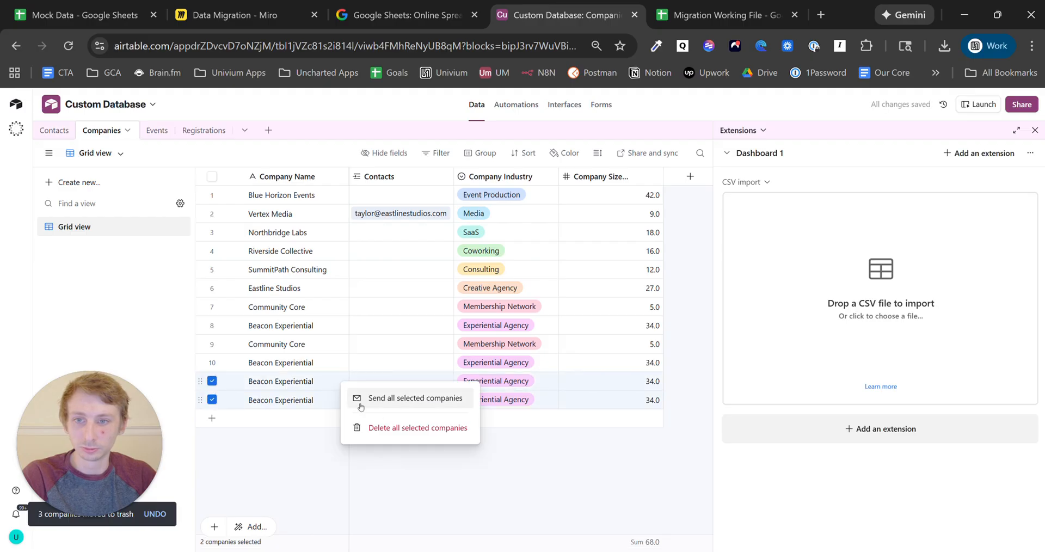
pyautogui.click(388, 428)
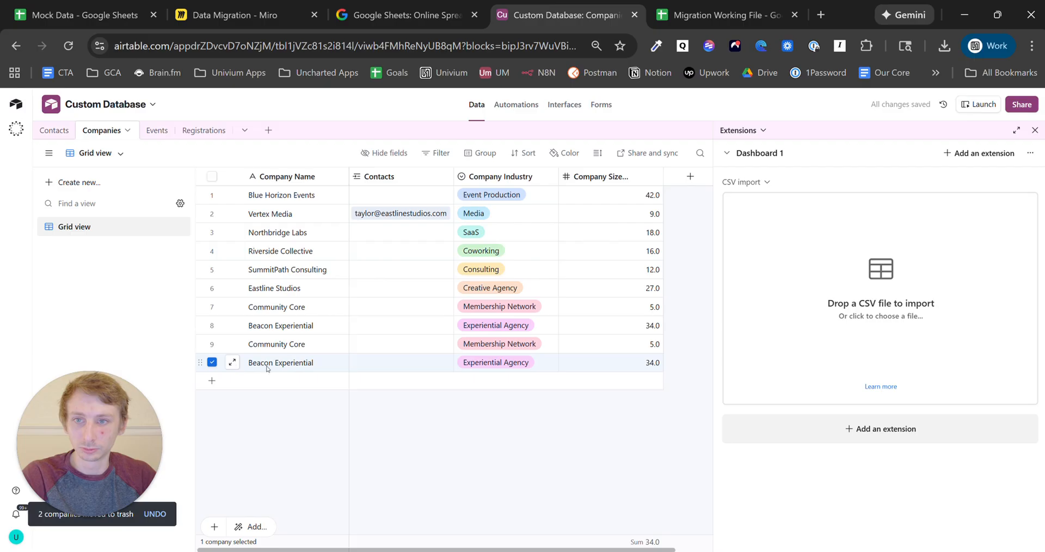
pyautogui.rightClick(275, 369)
pyautogui.click(346, 360)
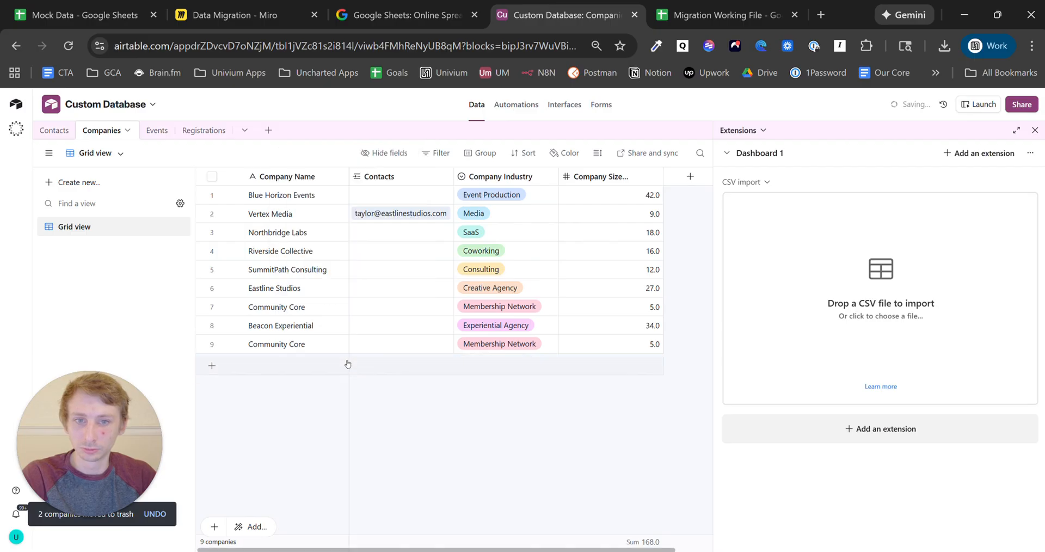
# - Add a single line text field named 'temp' to Companies, then cancel the CSV file picker
pyautogui.click(690, 176)
pyautogui.write('sing')
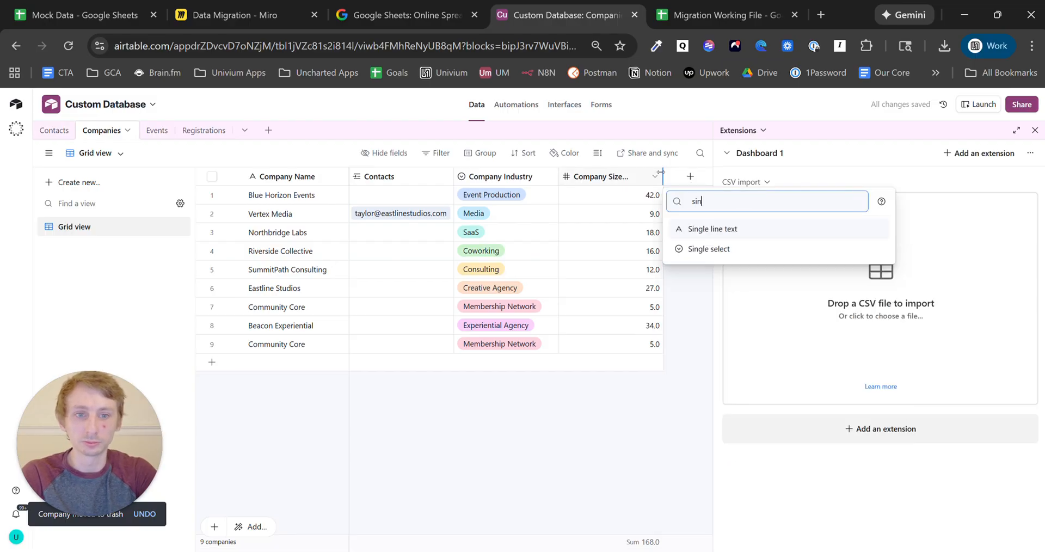
pyautogui.click(739, 233)
pyautogui.write('temp')
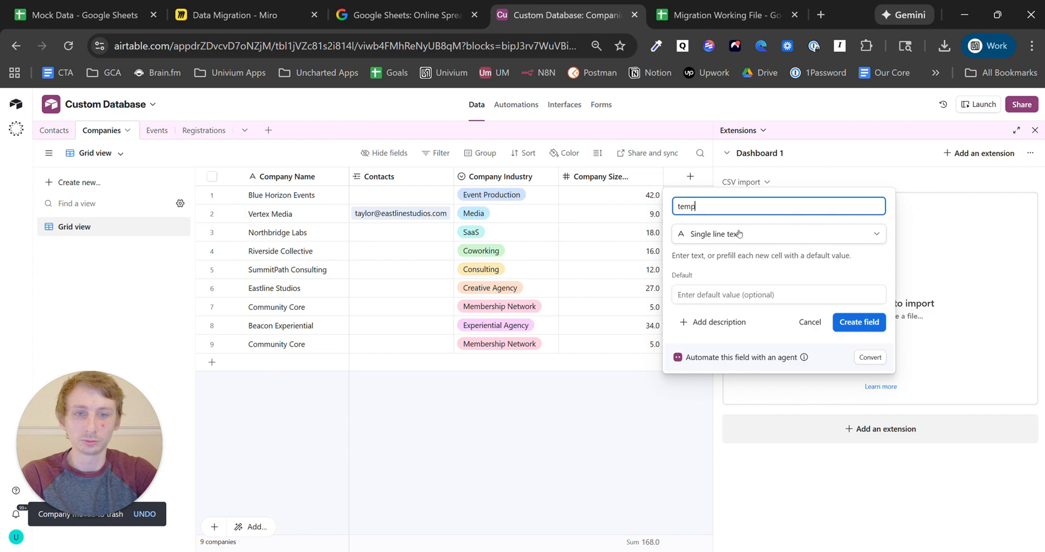
pyautogui.click(855, 321)
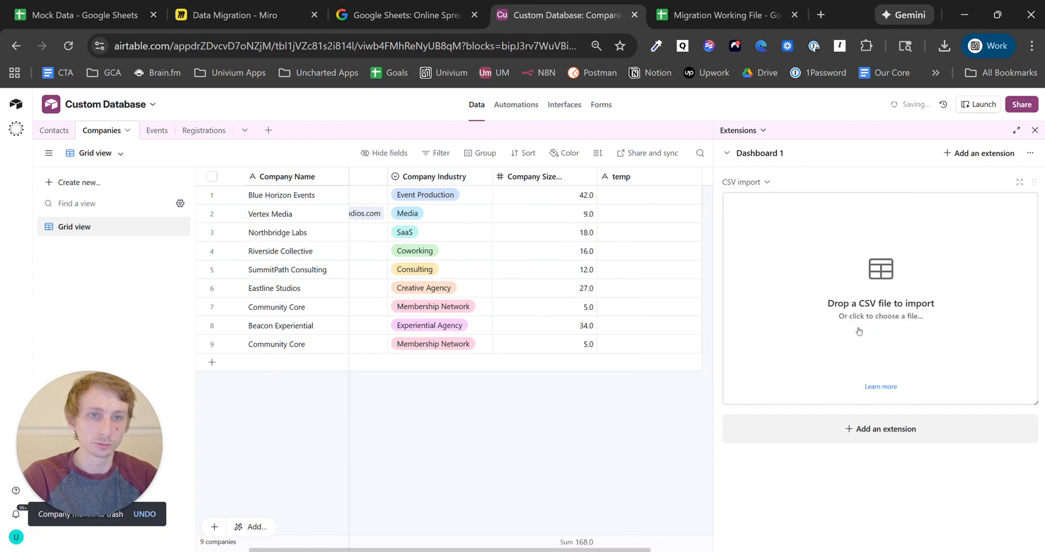
pyautogui.click(896, 273)
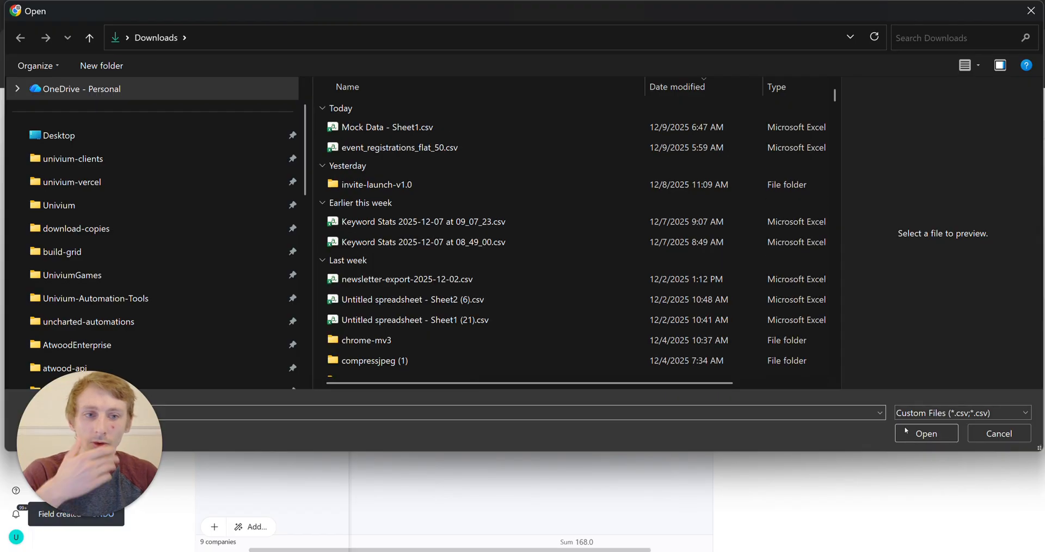
pyautogui.click(984, 435)
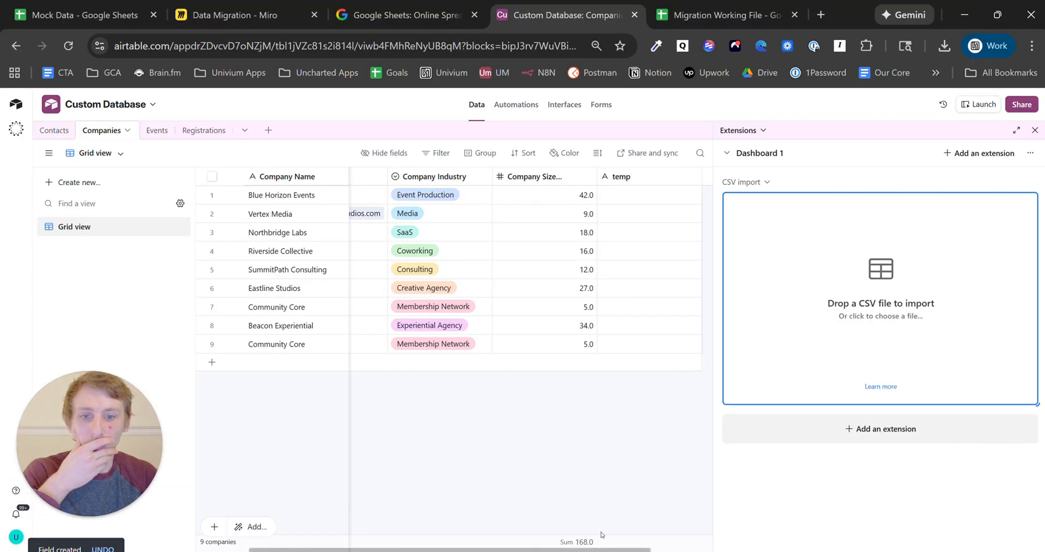
# - Go to the Registrations table and open the CSV import file chooser on Downloads
pyautogui.hscroll(-2, 391, 525)
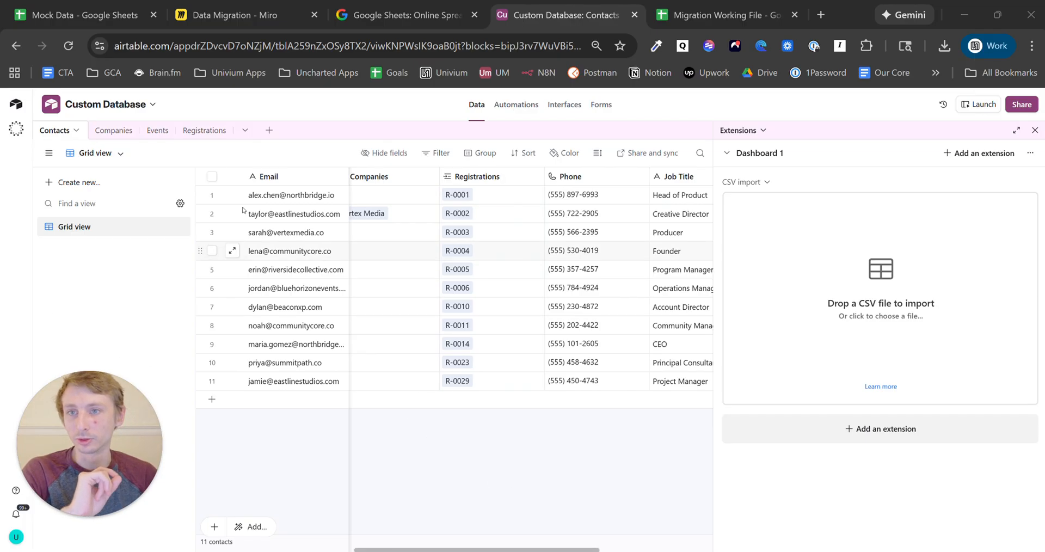
pyautogui.click(204, 130)
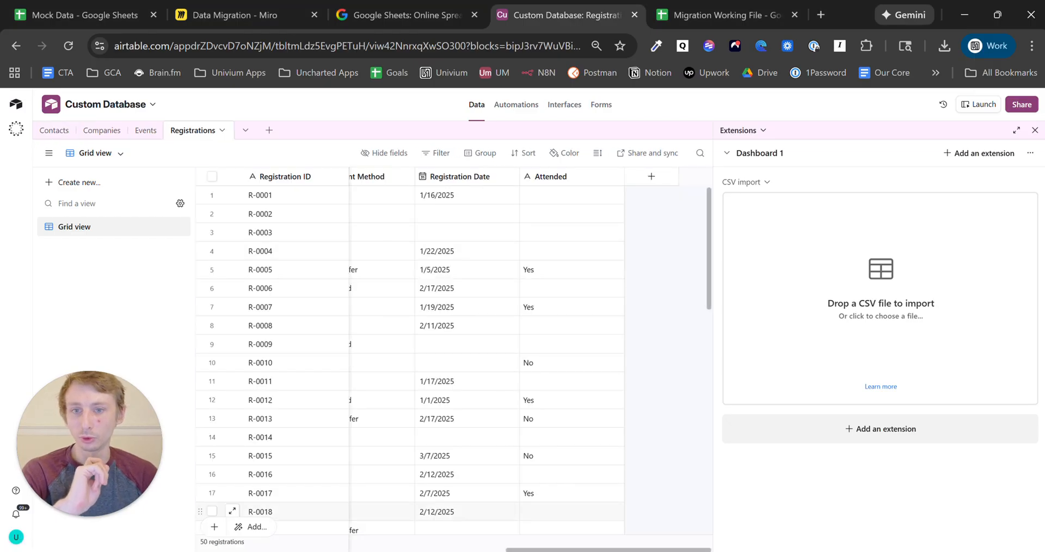
pyautogui.moveTo(515, 550); pyautogui.dragTo(169, 537)
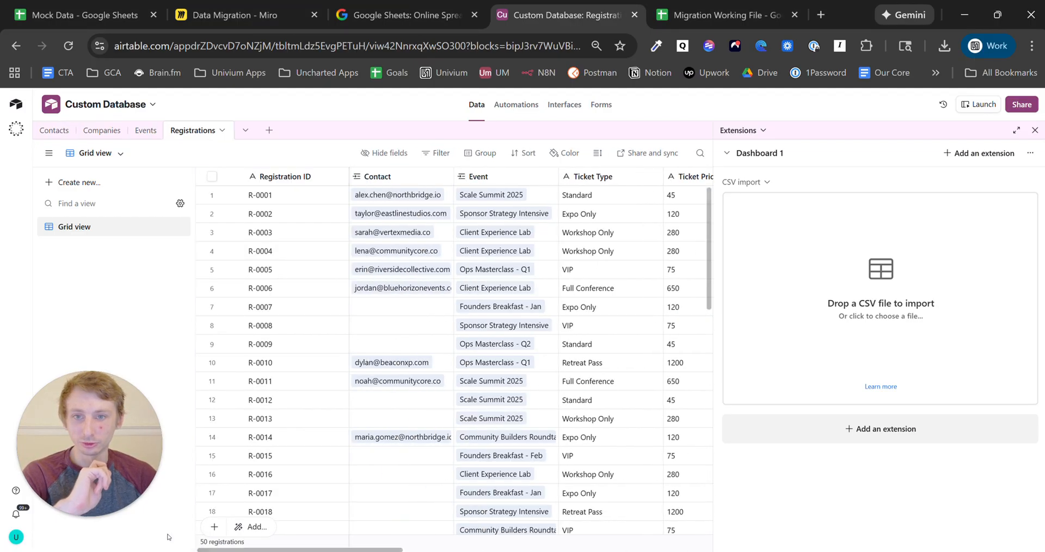
pyautogui.scroll(-10, 392, 300)
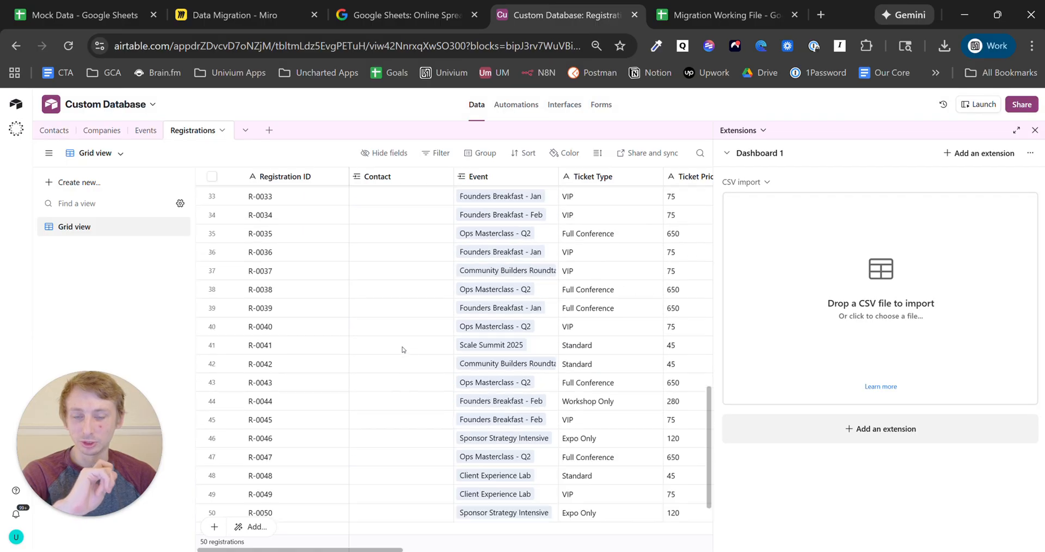
pyautogui.scroll(10, 403, 351)
pyautogui.click(885, 274)
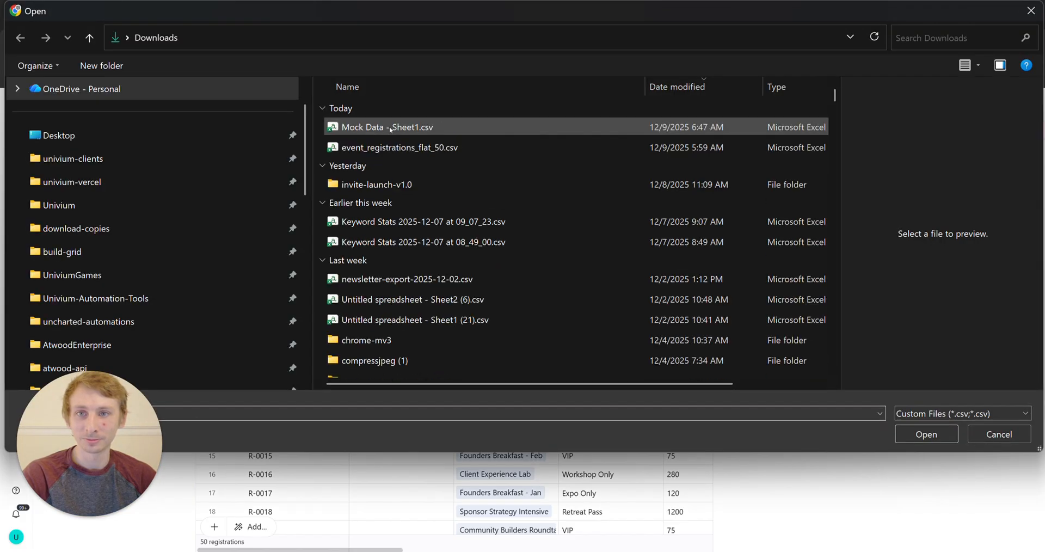
# - Load the Mock Data CSV and set the import destination to the Registrations table
pyautogui.click(924, 435)
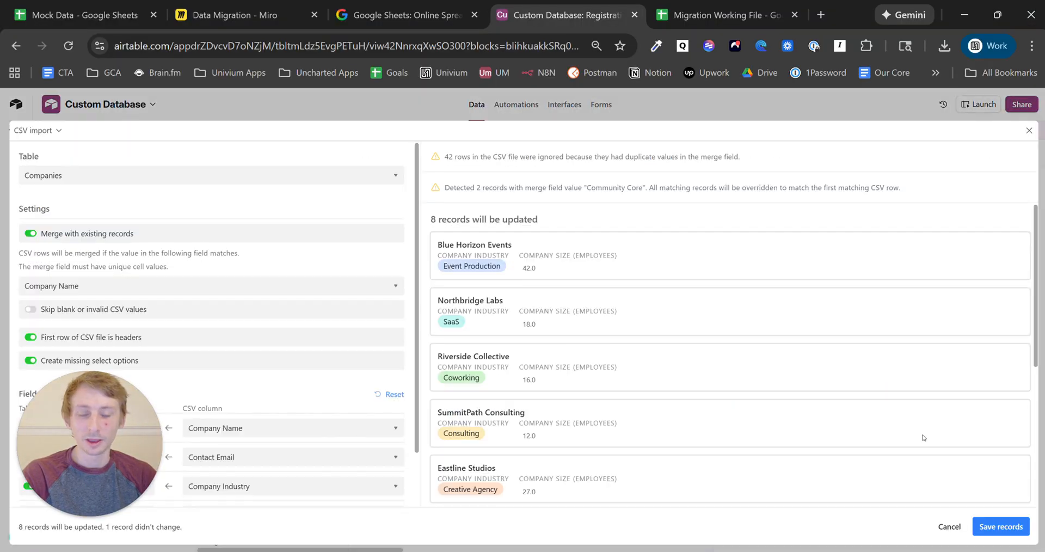
pyautogui.click(214, 175)
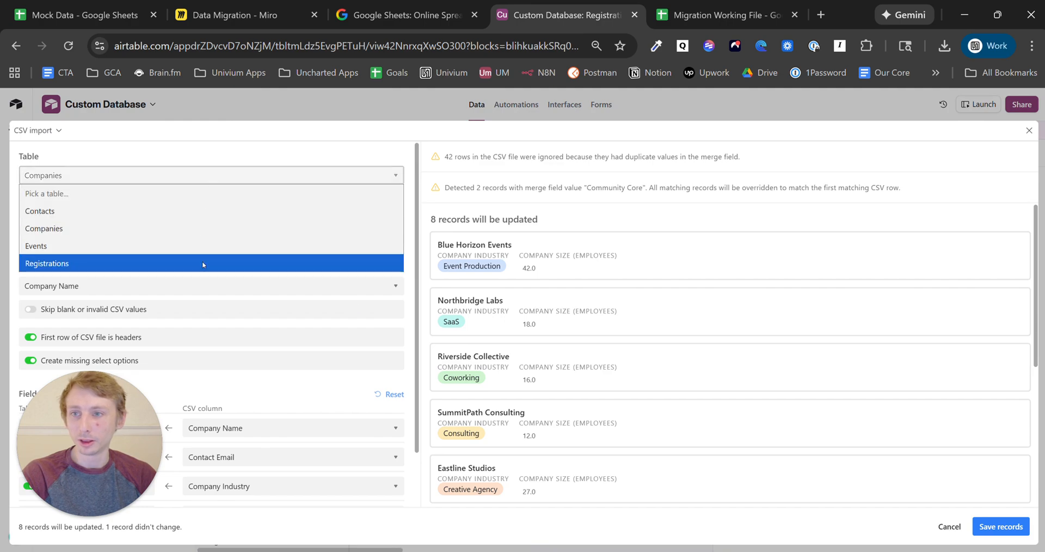
pyautogui.click(201, 260)
pyautogui.moveTo(87, 481); pyautogui.dragTo(87, 122)
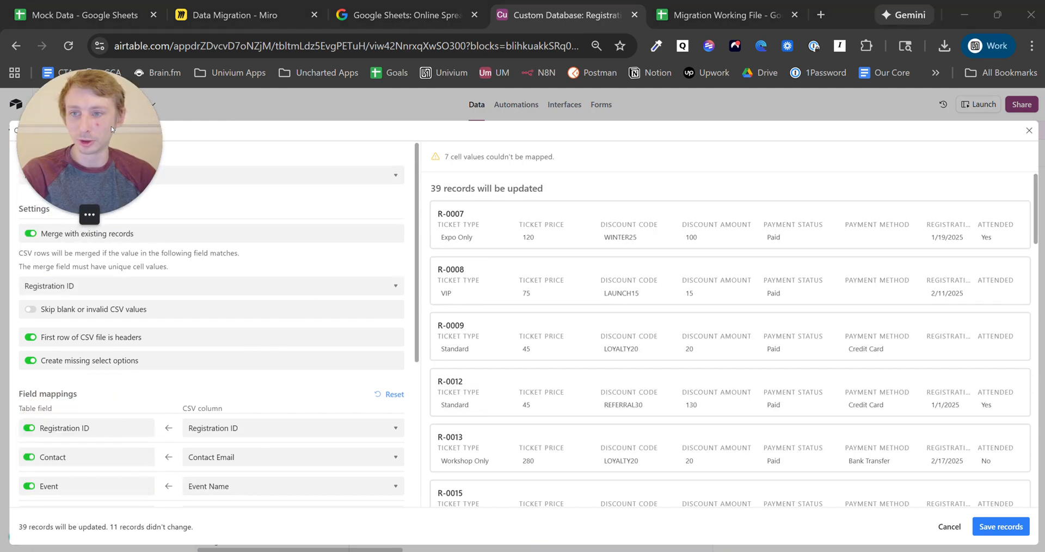
pyautogui.scroll(-5, 199, 318)
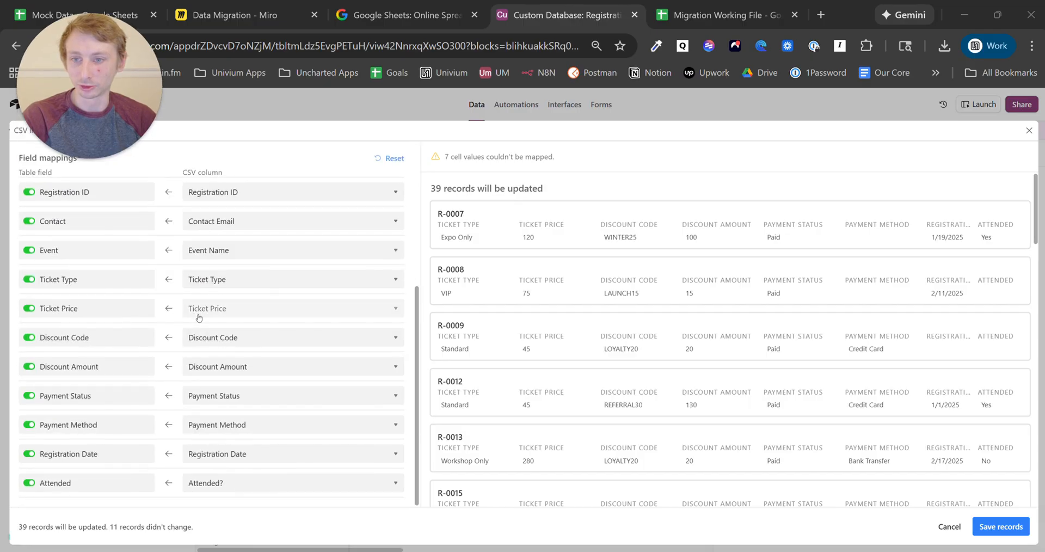
pyautogui.scroll(5, 206, 351)
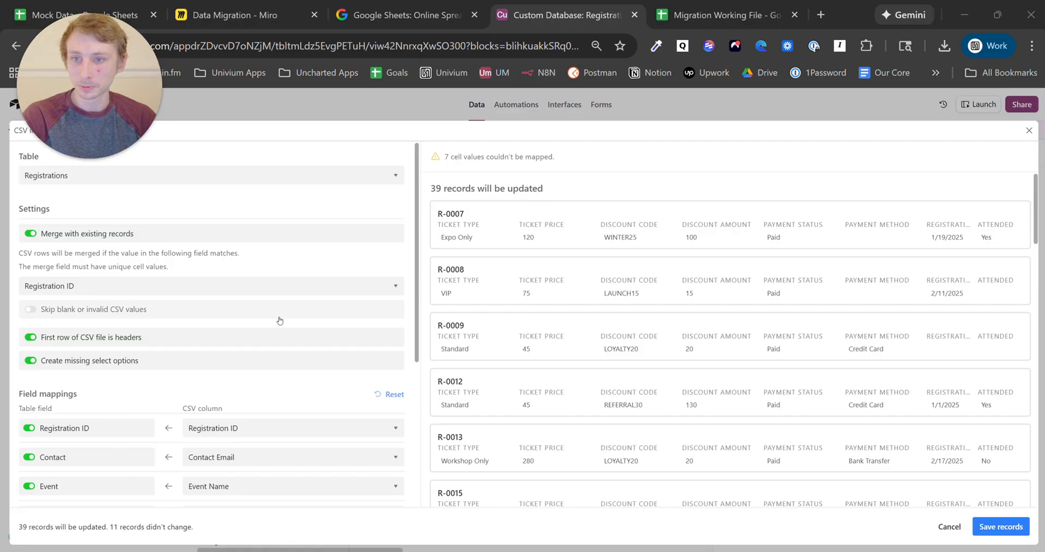
# - Save the Registrations import, skipping the unimportable Registration Date values
pyautogui.click(998, 526)
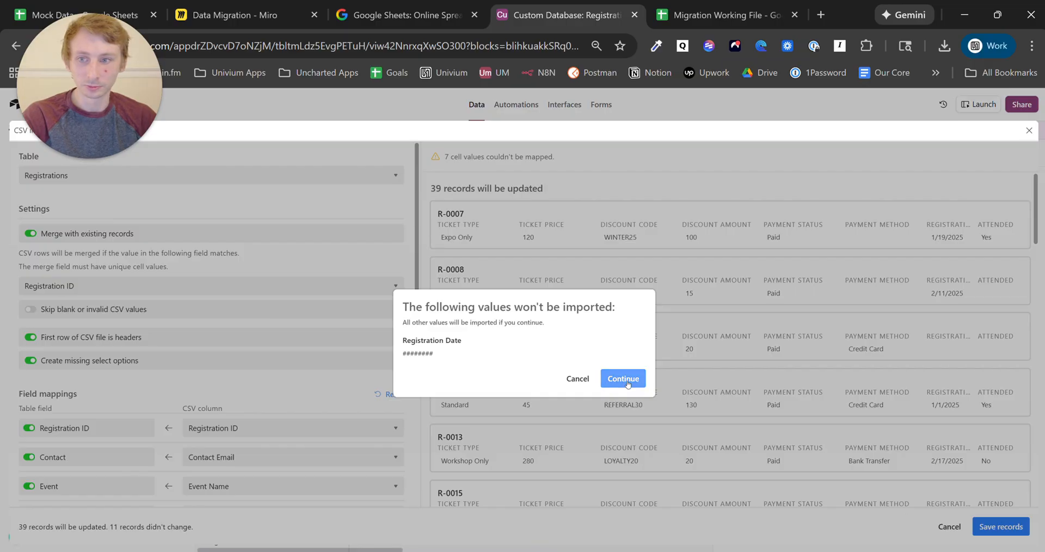
pyautogui.click(627, 379)
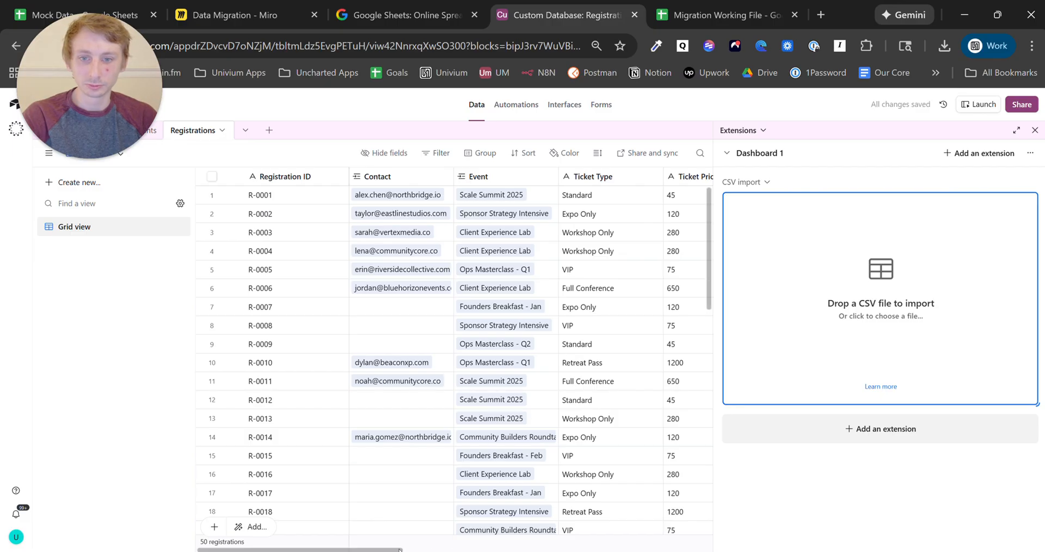
pyautogui.moveTo(400, 550); pyautogui.dragTo(707, 550)
pyautogui.click(652, 177)
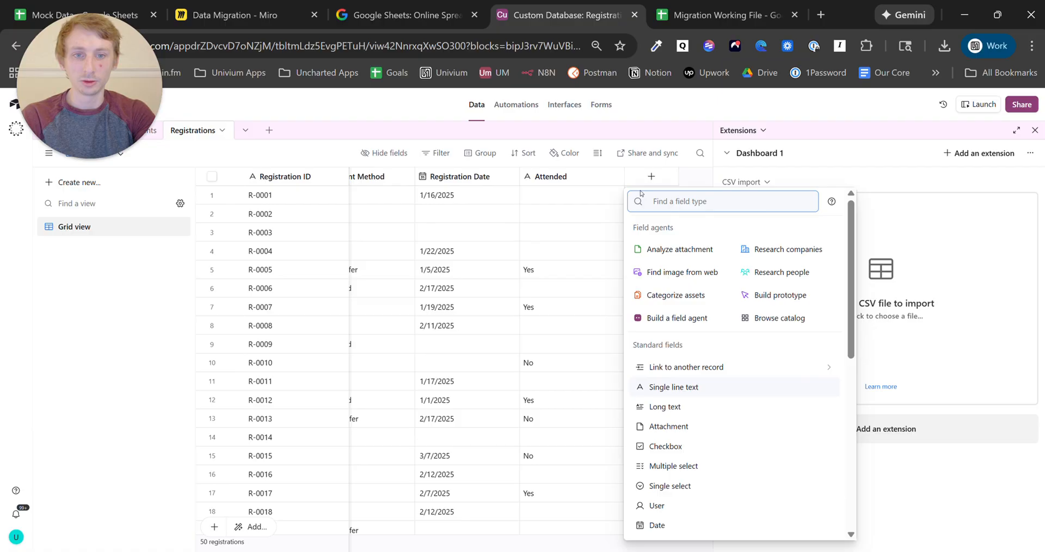
# - Create a single line text field named 'temp email' in Registrations
pyautogui.click(675, 388)
pyautogui.write('t')
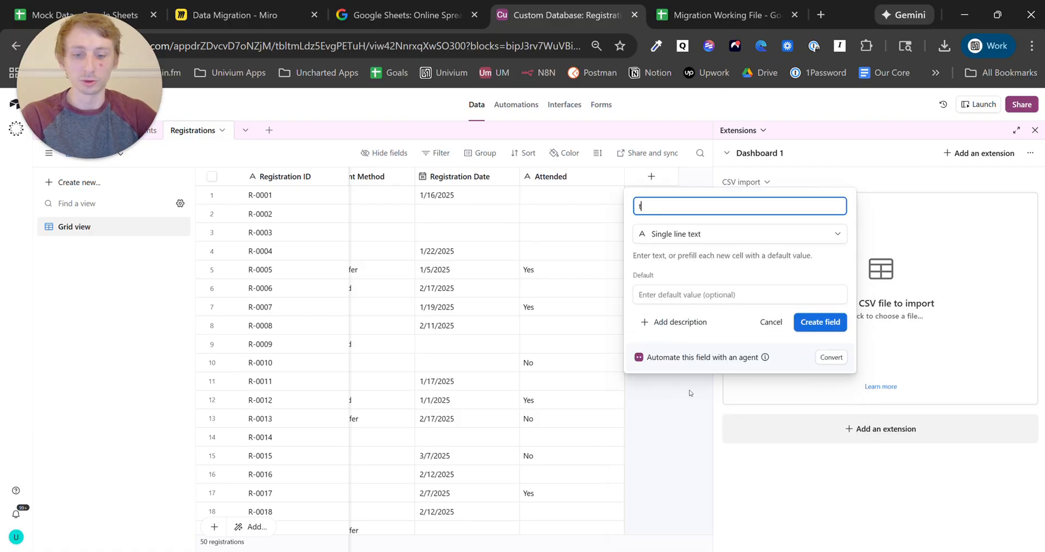
pyautogui.write('emp email')
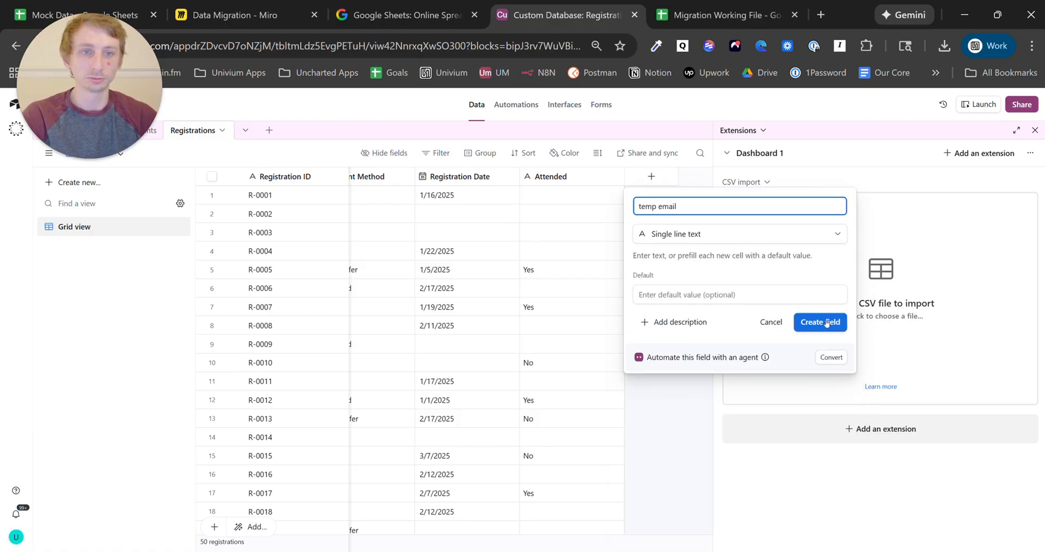
pyautogui.click(823, 322)
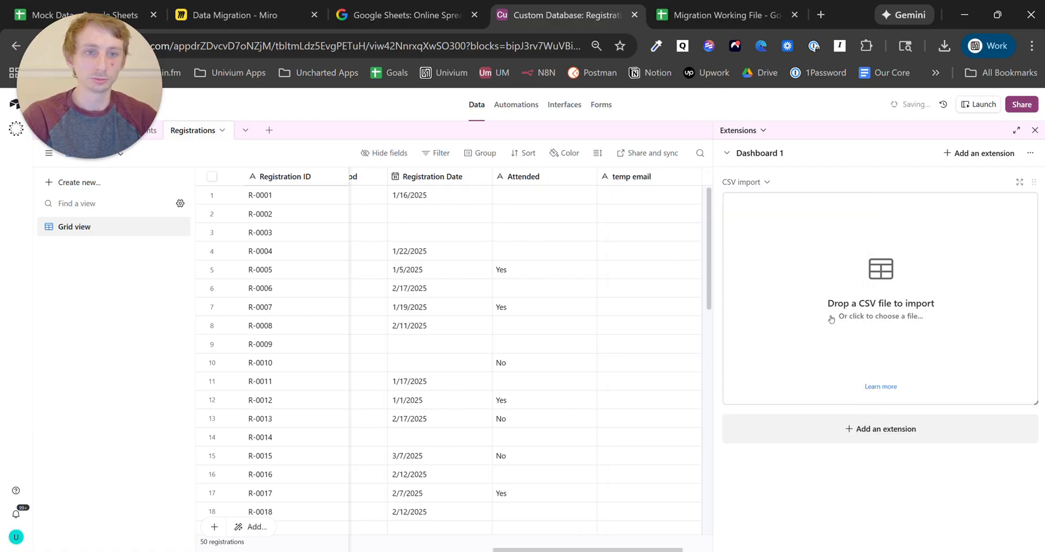
# - Start a Mock Data - Sheet1.csv import, including temp email and keeping Attended mapped to Attended?
pyautogui.click(816, 265)
pyautogui.click(416, 129)
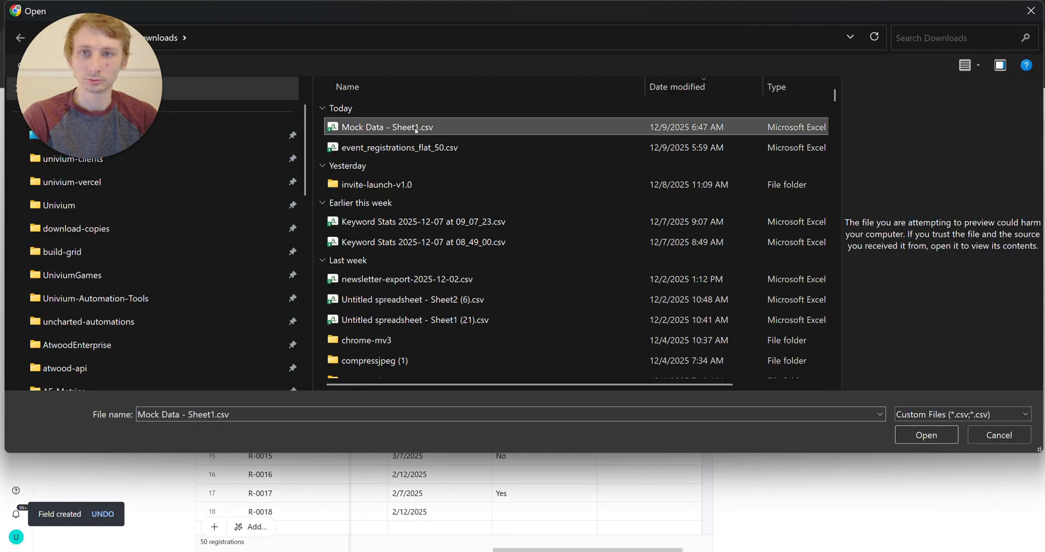
pyautogui.click(925, 435)
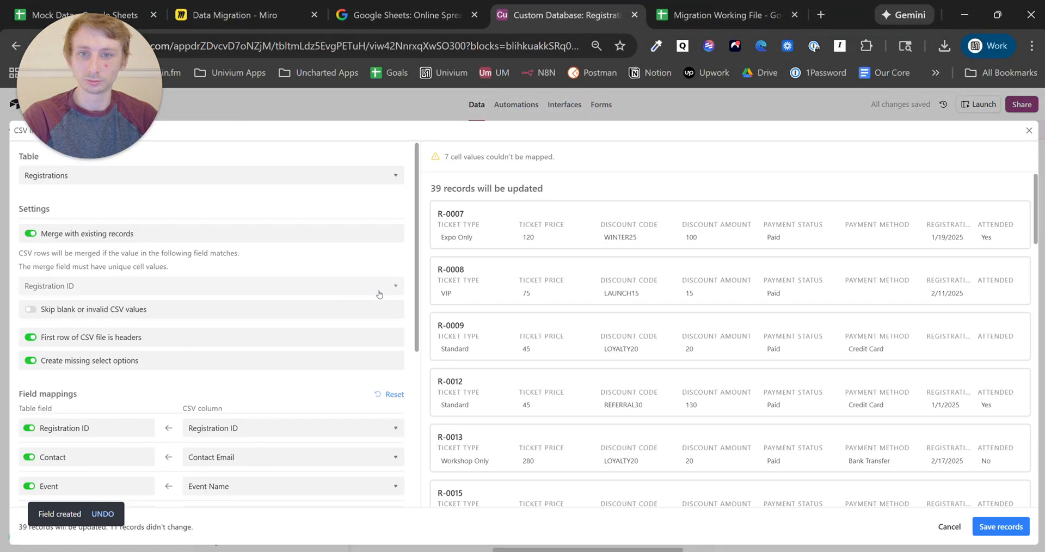
pyautogui.scroll(-4, 258, 340)
pyautogui.click(112, 489)
pyautogui.click(247, 489)
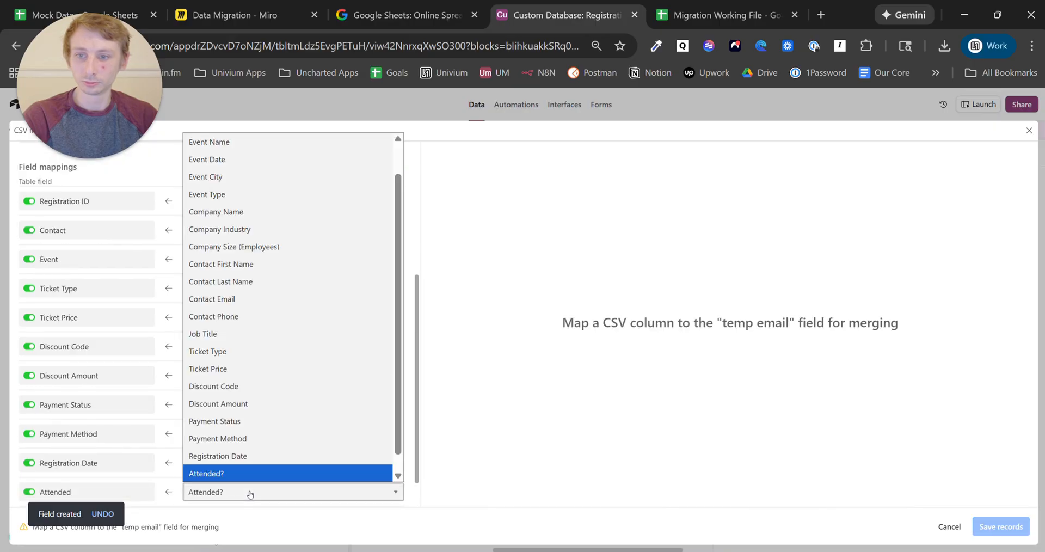
pyautogui.click(249, 490)
pyautogui.scroll(-1, 249, 489)
# - Map temp email to the Contact Email column and confirm despite skipped Registration Date values
pyautogui.click(250, 483)
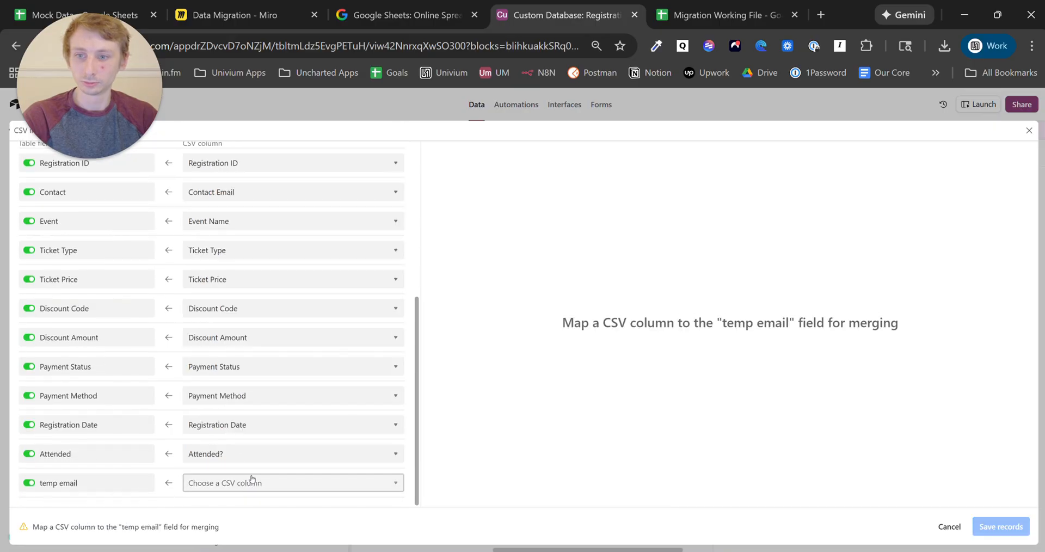
pyautogui.click(249, 483)
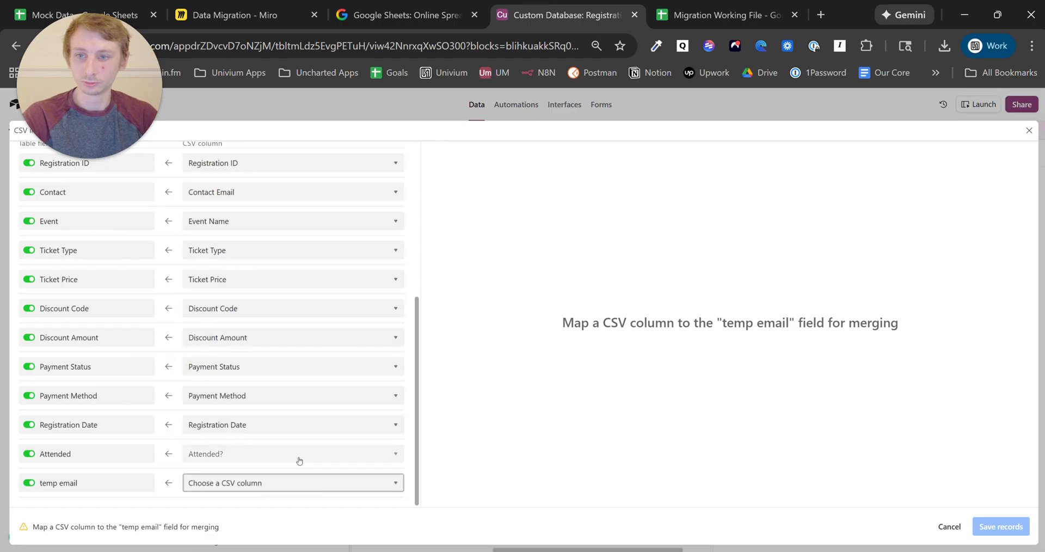
pyautogui.click(401, 483)
pyautogui.scroll(-2, 362, 449)
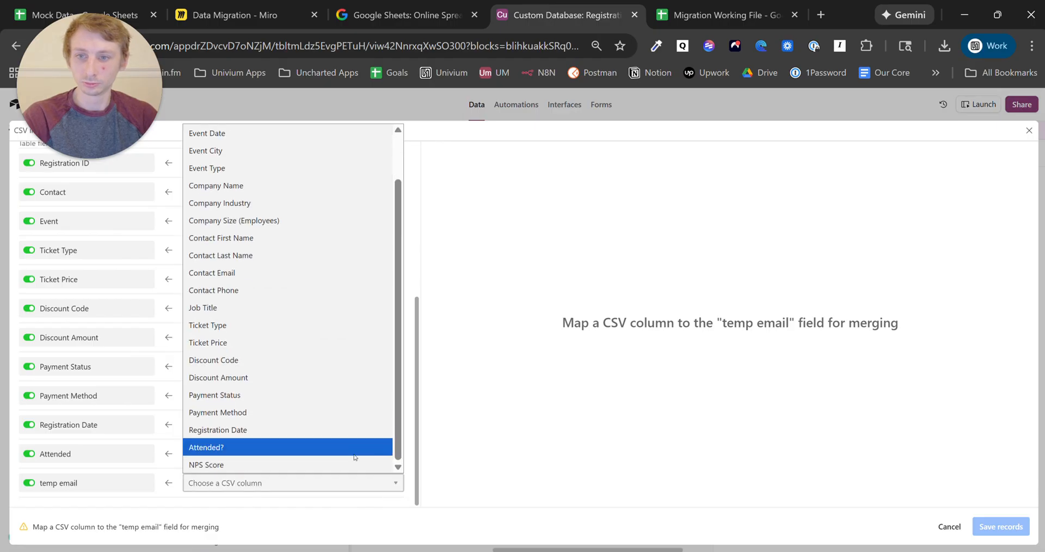
pyautogui.click(310, 273)
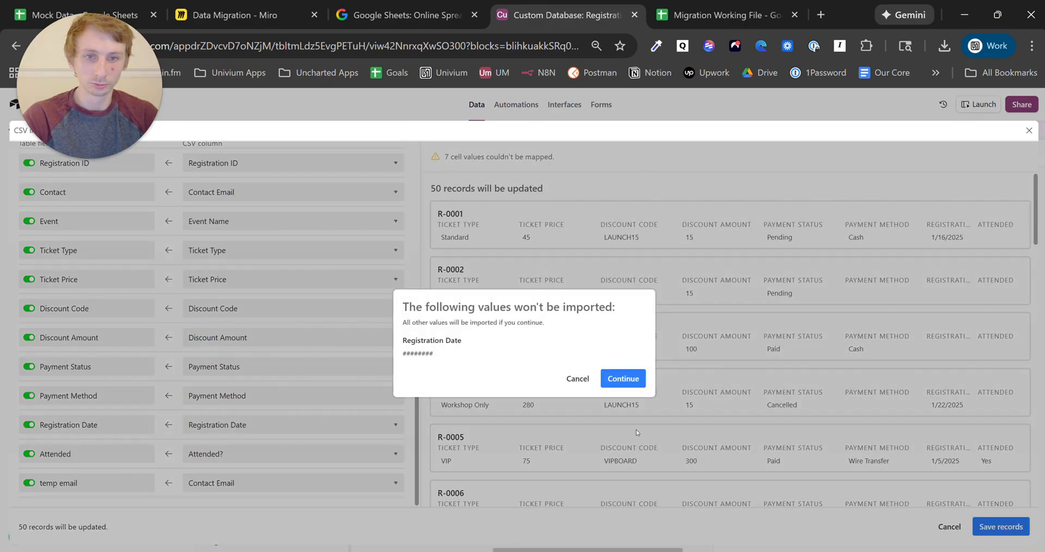
pyautogui.click(613, 383)
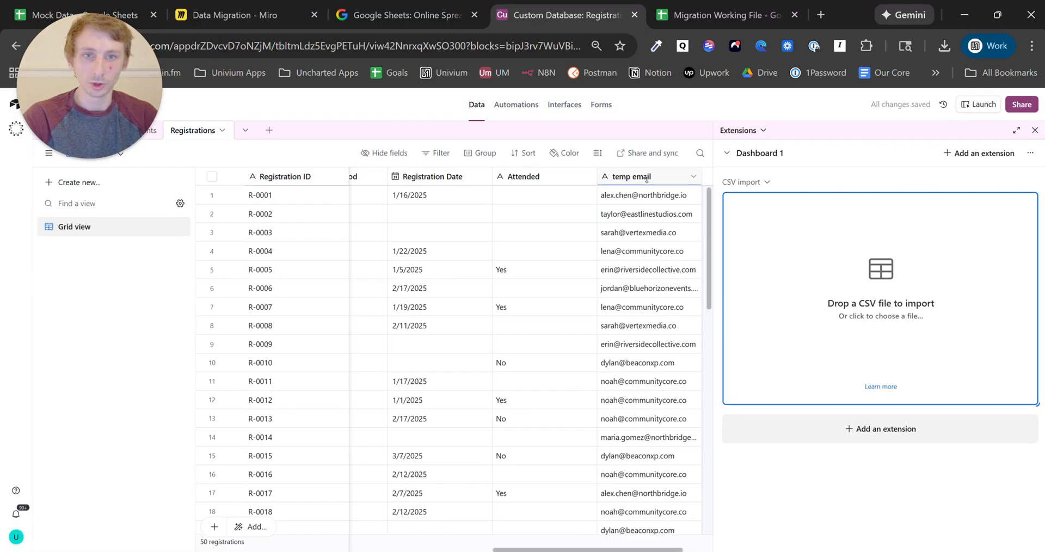
# - Move temp email beside Contact and fill the Contact column from its values
pyautogui.moveTo(631, 177); pyautogui.dragTo(454, 192)
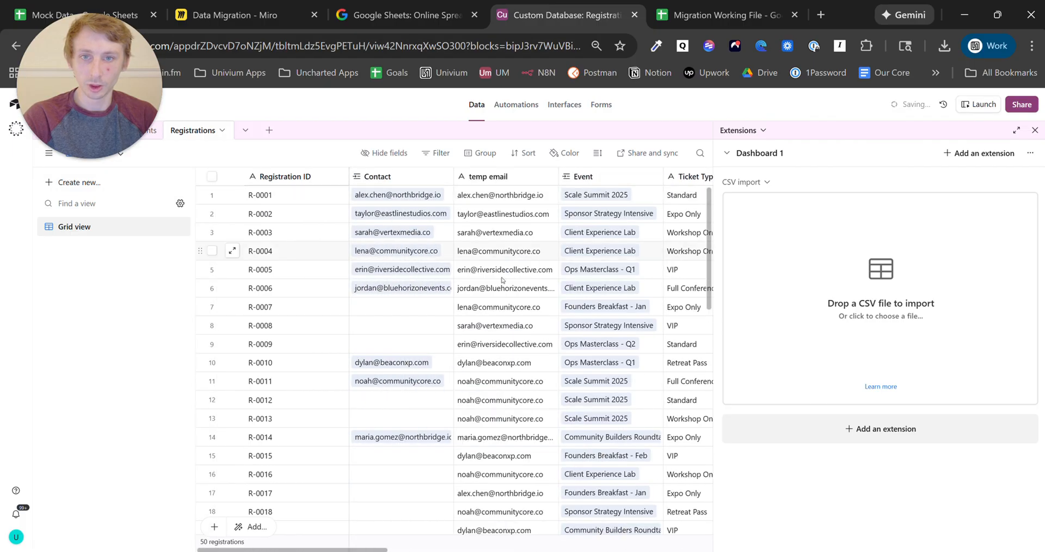
pyautogui.click(527, 176)
pyautogui.scroll(-10, 531, 327)
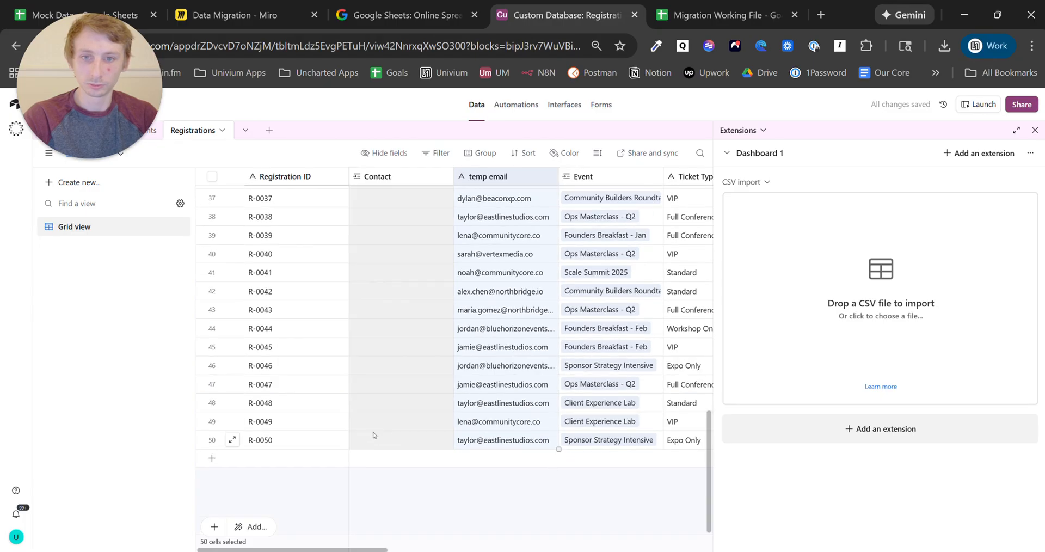
pyautogui.moveTo(373, 435); pyautogui.dragTo(373, 435)
pyautogui.click(644, 357)
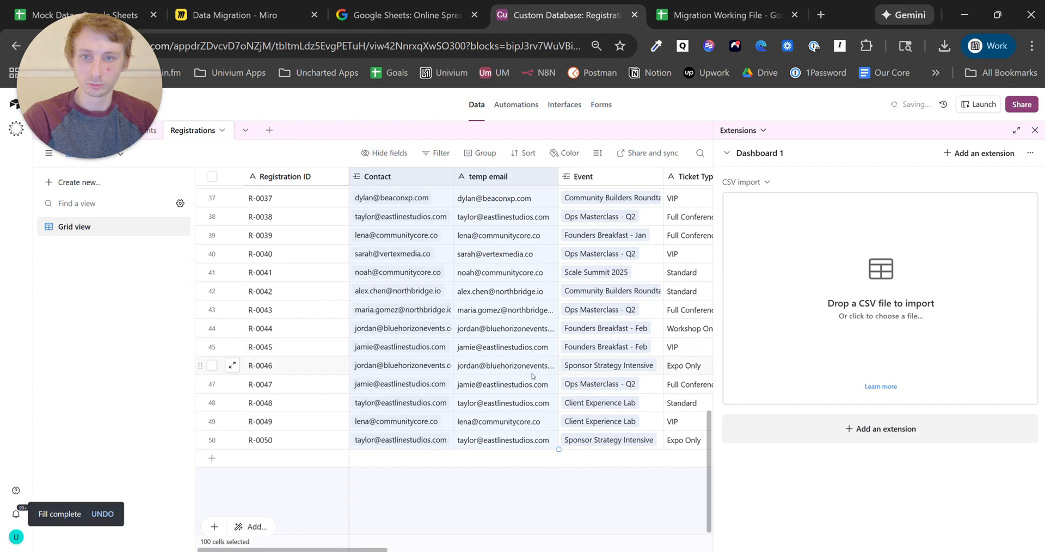
pyautogui.scroll(8, 526, 375)
pyautogui.scroll(4, 526, 374)
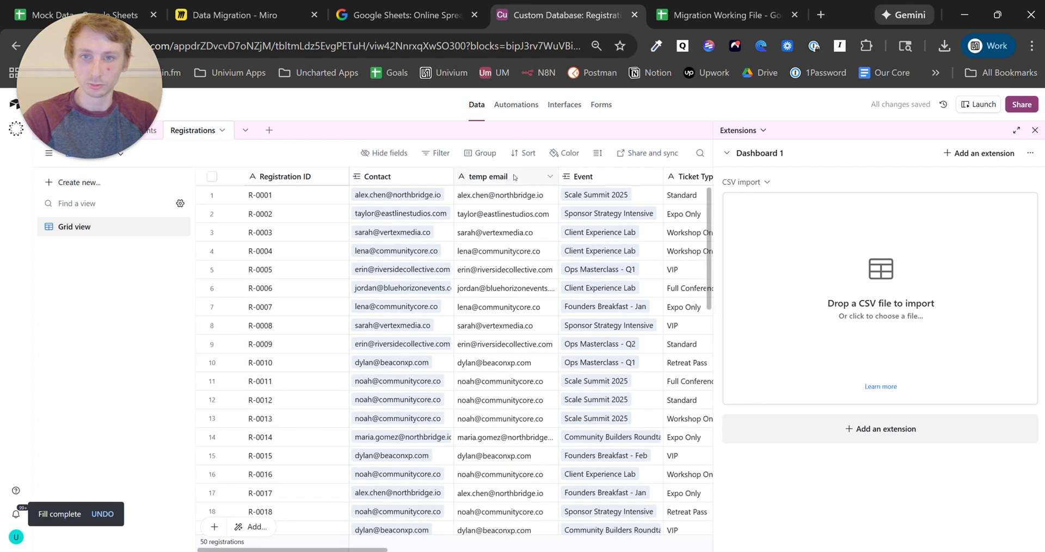
# - Delete the temp email field, then view the Contacts table
pyautogui.rightClick(514, 178)
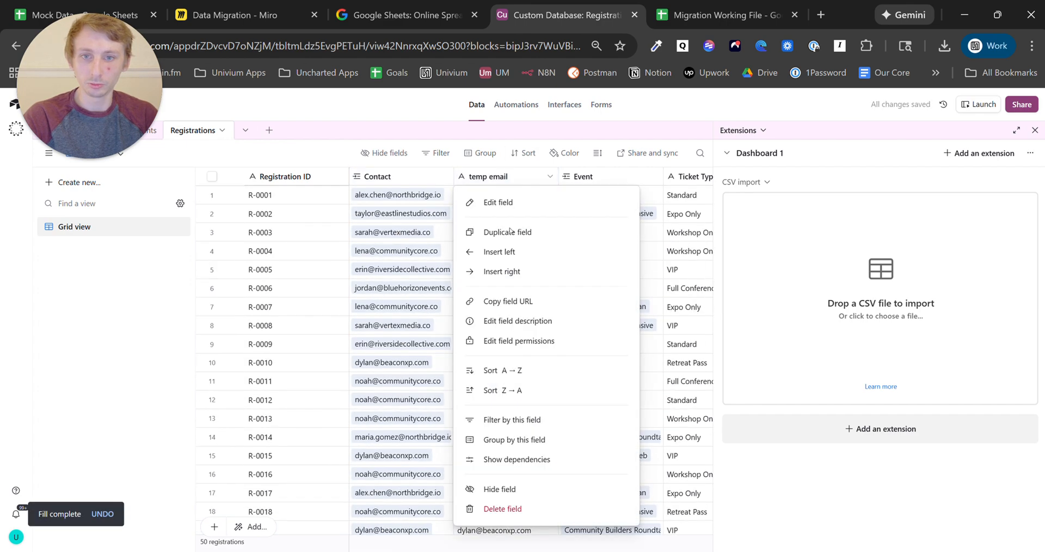
pyautogui.click(525, 509)
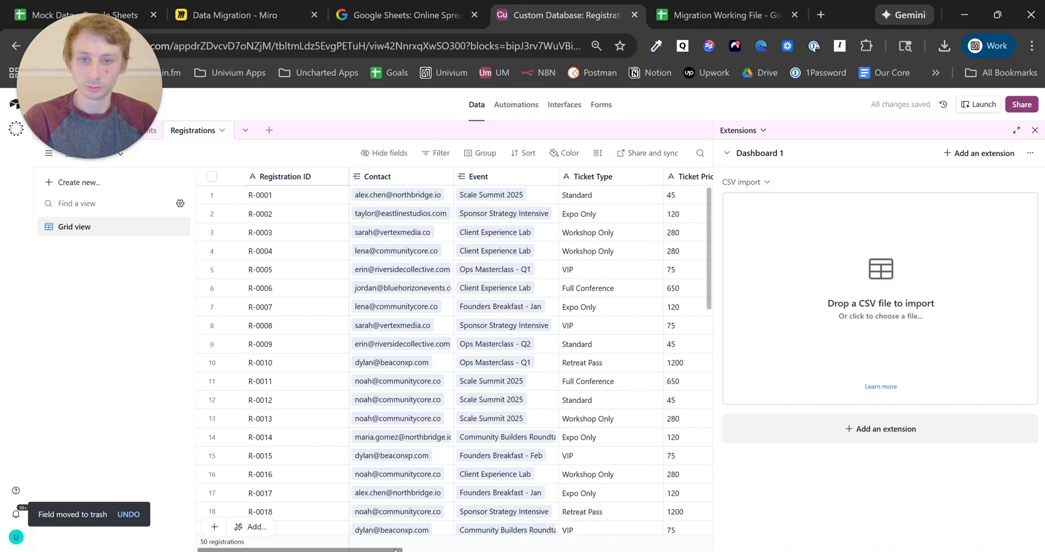
pyautogui.hscroll(3, 454, 360)
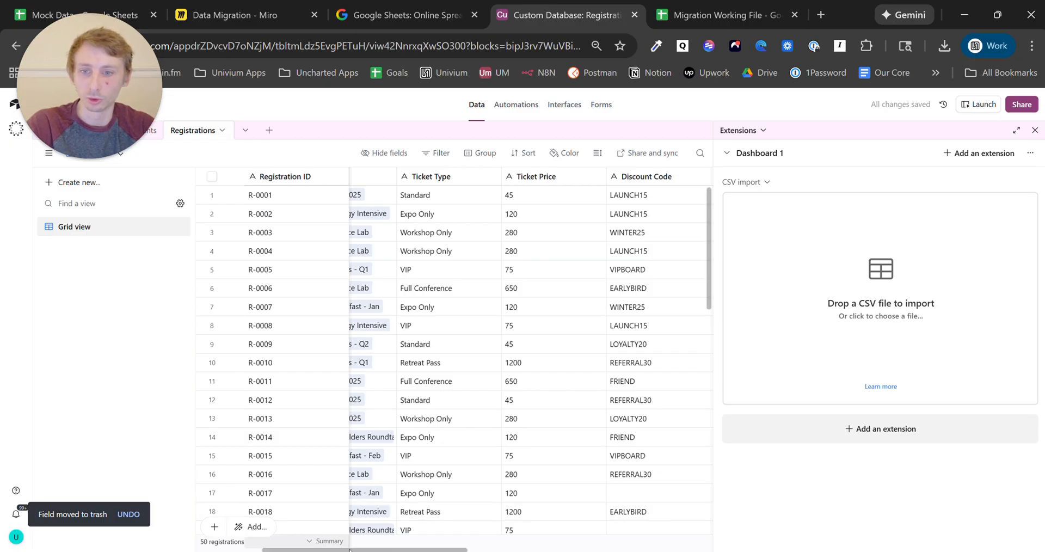
pyautogui.hscroll(-3, 272, 508)
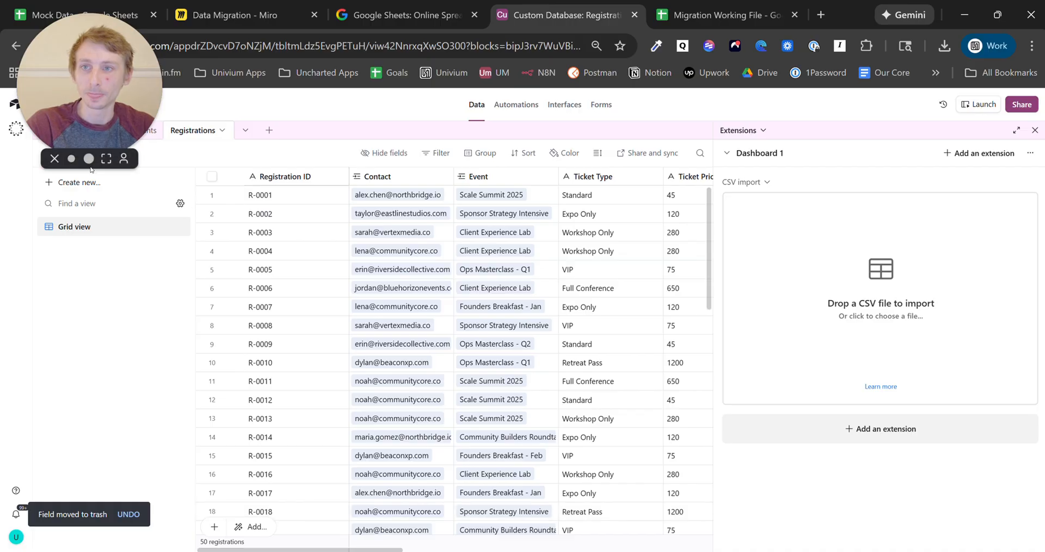
pyautogui.click(57, 131)
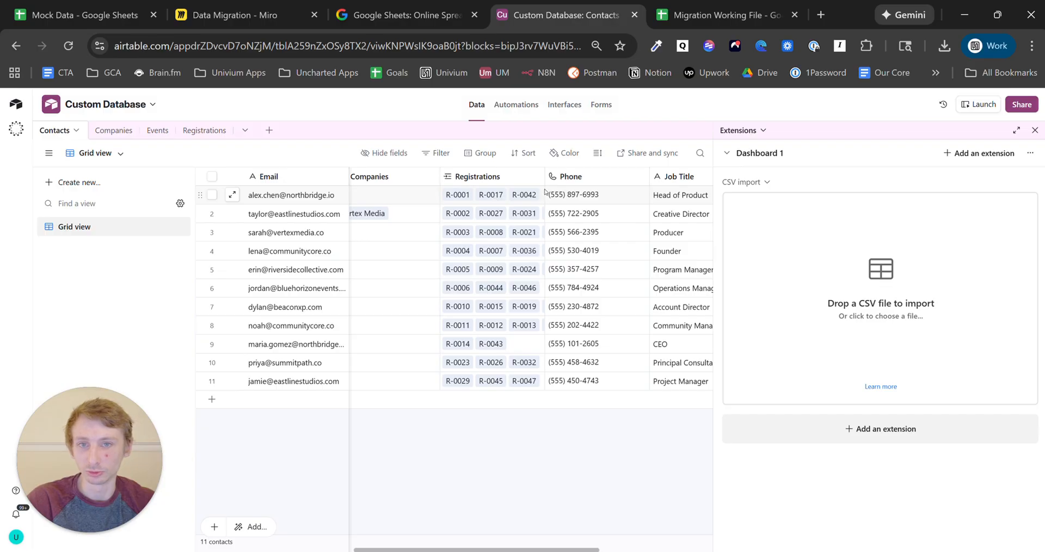
# - Widen the Registrations column, then start and abandon a CSV import of Mock Data - Sheet1.csv
pyautogui.moveTo(544, 176); pyautogui.dragTo(573, 176)
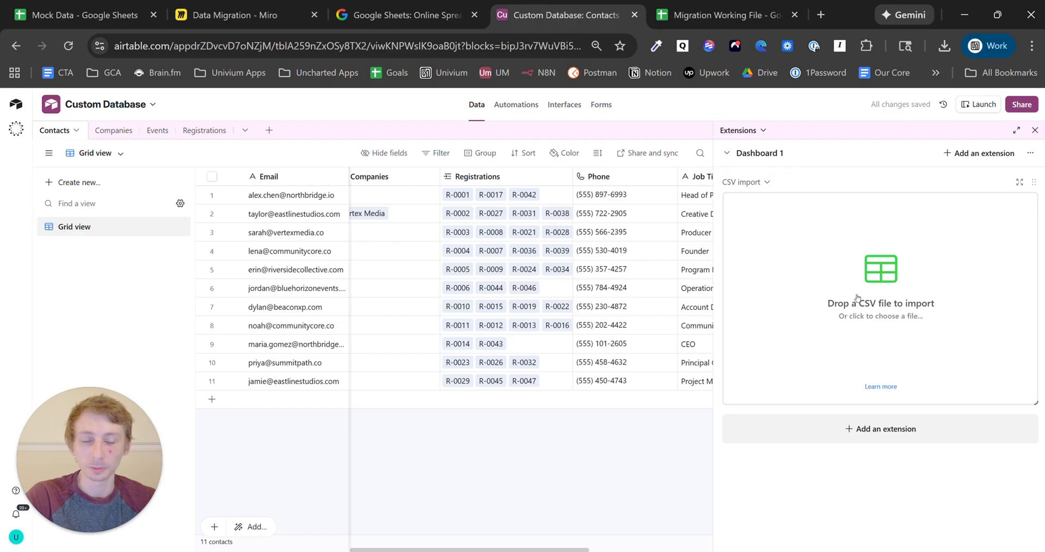
pyautogui.hscroll(-3, 564, 470)
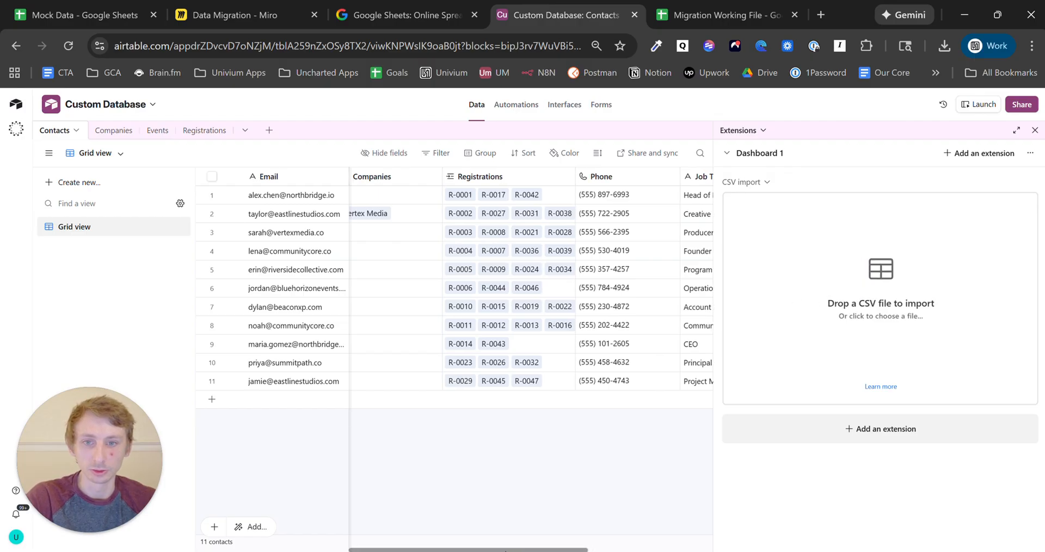
pyautogui.moveTo(471, 549)
pyautogui.mouseDown()
pyautogui.moveTo(437, 550)
pyautogui.moveTo(479, 550)
pyautogui.mouseUp()
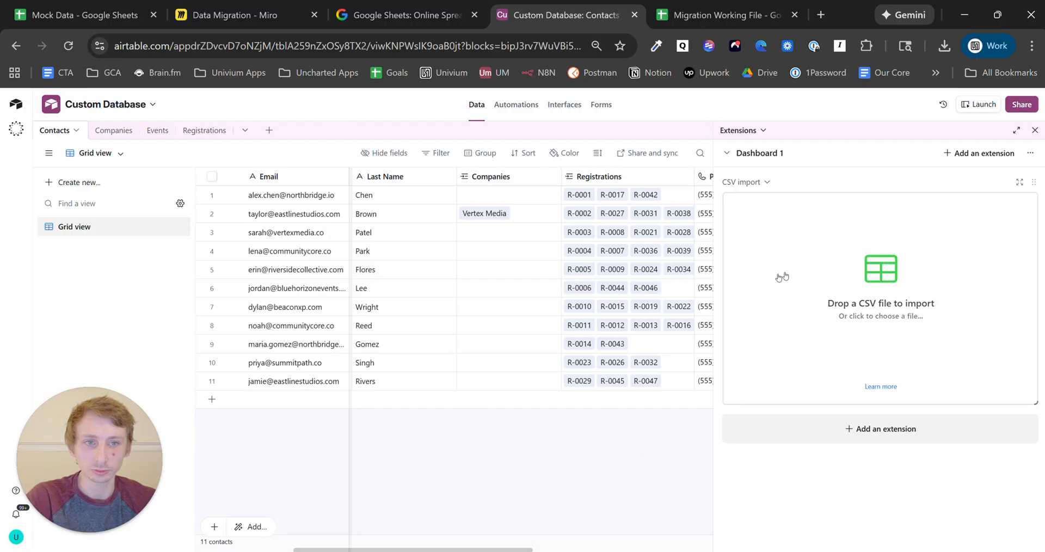
pyautogui.click(840, 274)
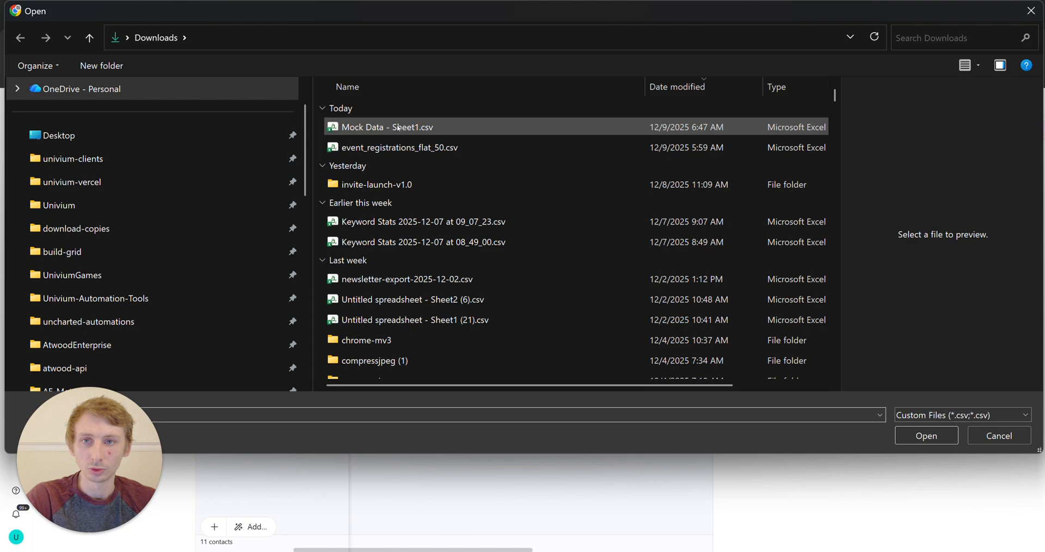
pyautogui.click(398, 127)
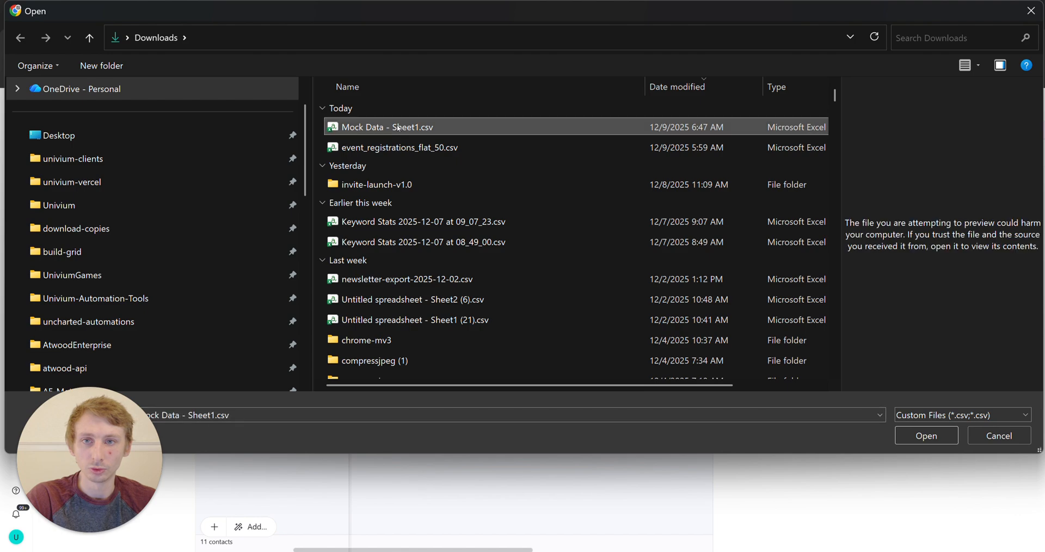
pyautogui.click(993, 439)
pyautogui.moveTo(481, 550); pyautogui.dragTo(659, 551)
# - Create a new Single line text field called 'temp companies' at the end of the Contacts grid
pyautogui.click(648, 176)
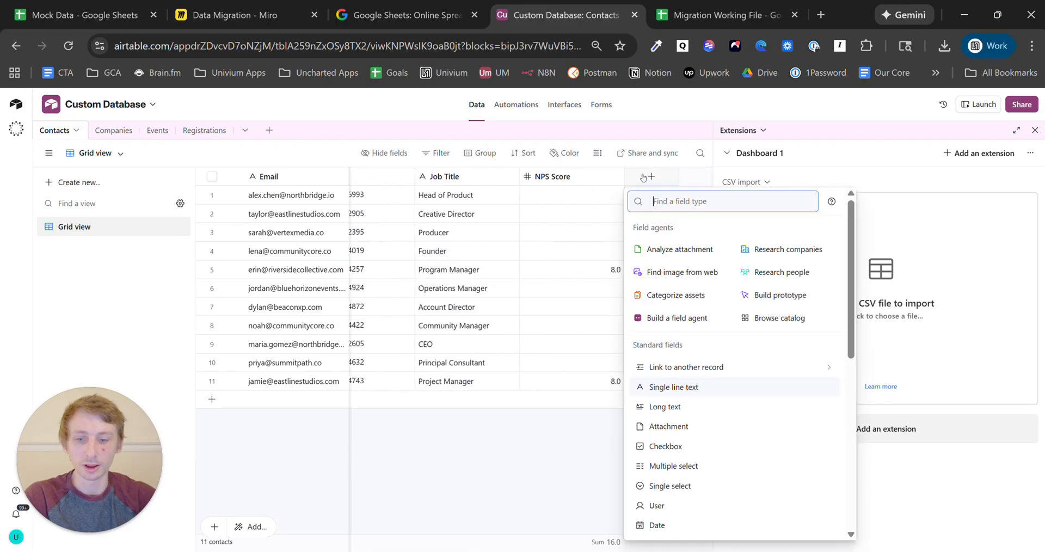
pyautogui.write('temp')
pyautogui.press('BackSpace')
pyautogui.press('BackSpace')
pyautogui.press('BackSpace')
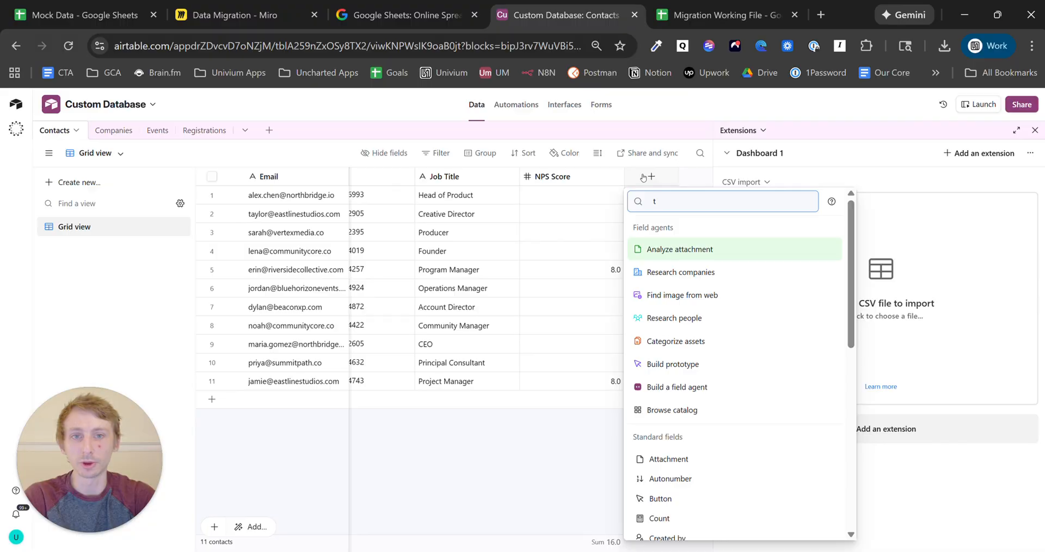
pyautogui.write('single')
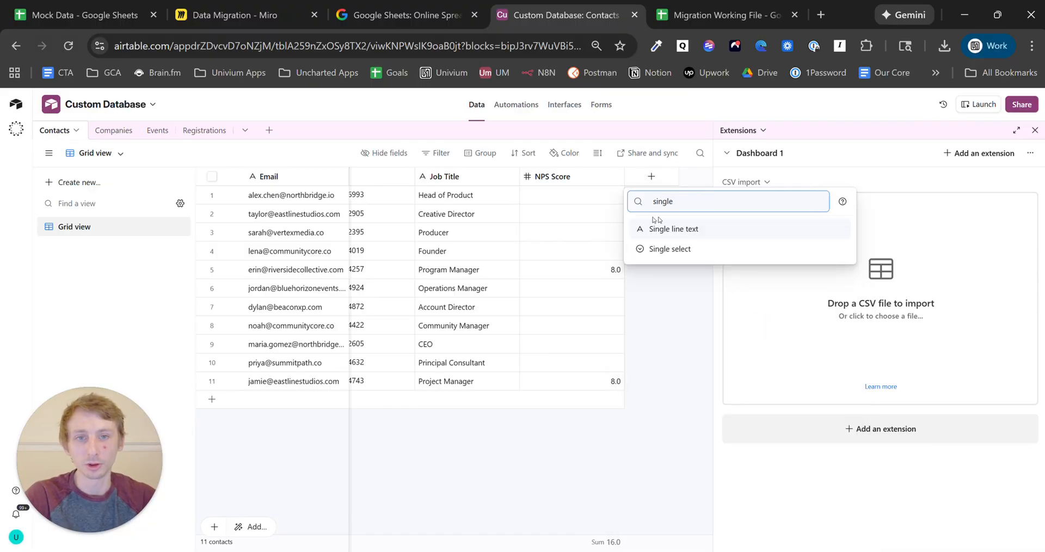
pyautogui.click(677, 228)
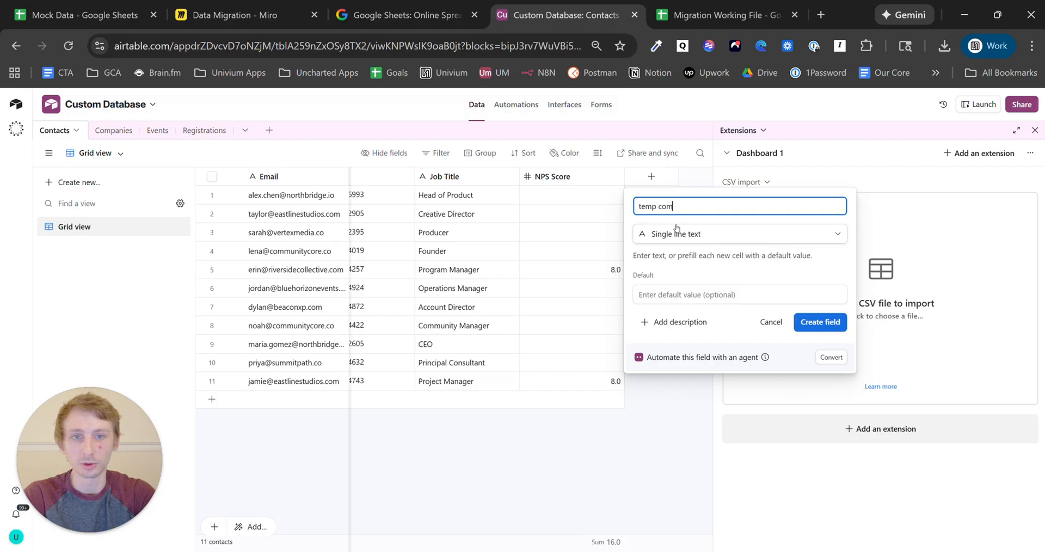
pyautogui.click(807, 322)
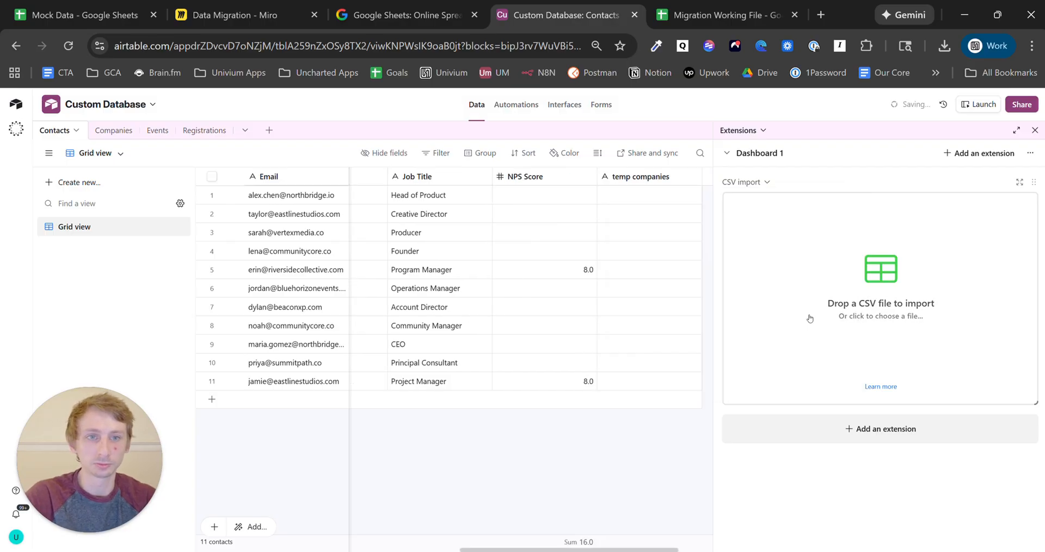
# - Load Mock Data - Sheet1.csv into the importer with Contacts as the destination table
pyautogui.click(848, 273)
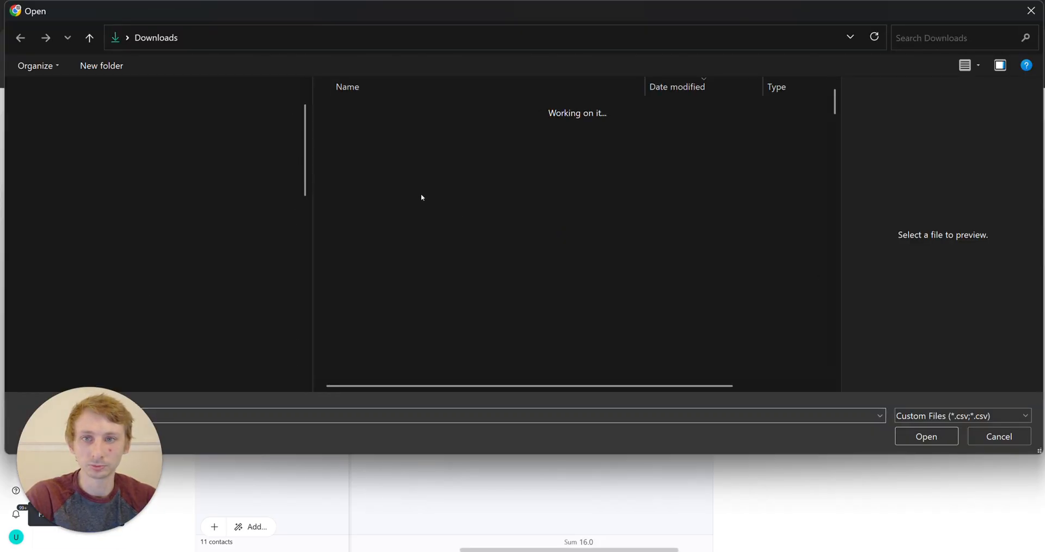
pyautogui.click(397, 128)
pyautogui.click(925, 436)
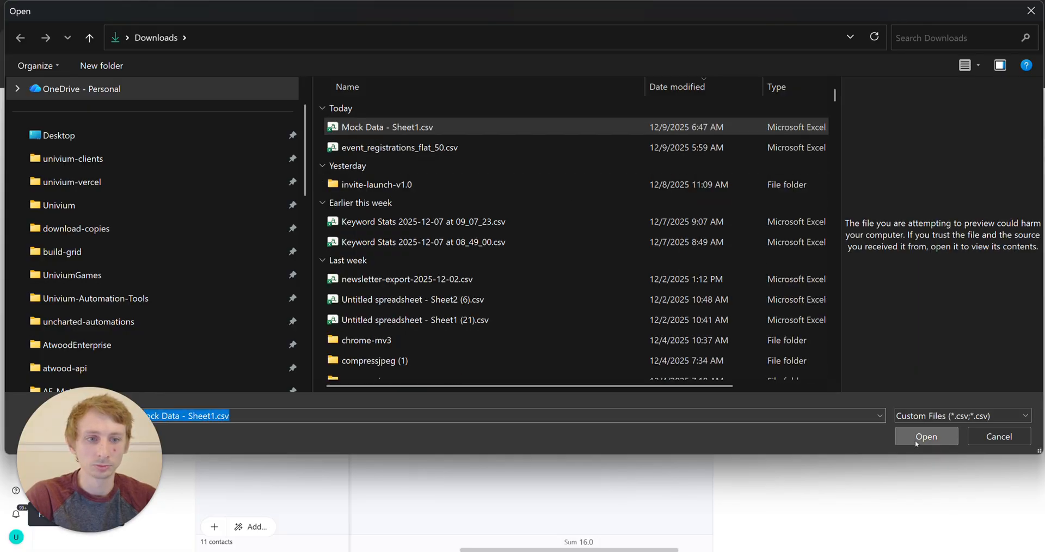
pyautogui.click(127, 175)
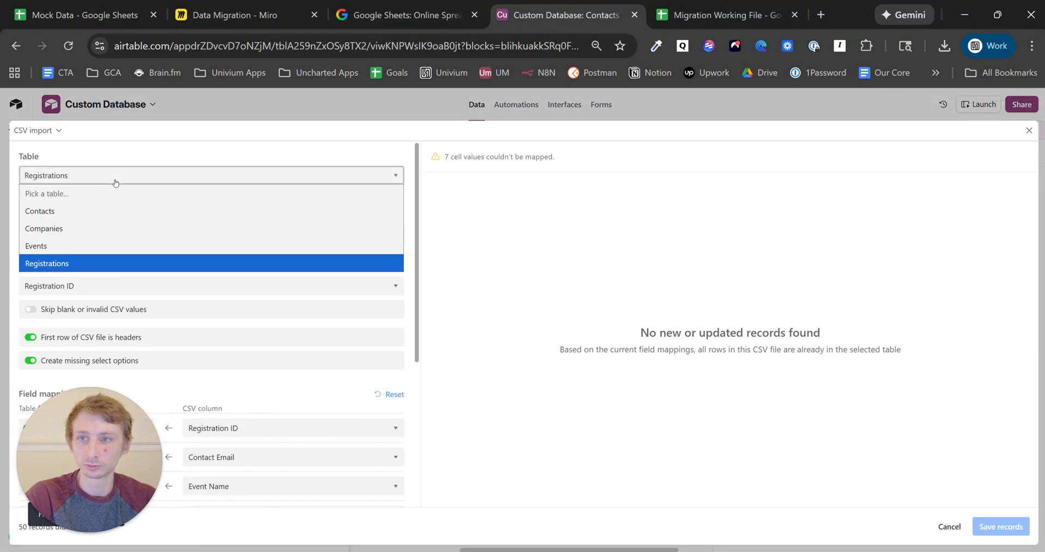
pyautogui.click(98, 211)
# - Include temp companies in the import, filled from the Company Name column
pyautogui.scroll(-4, 199, 245)
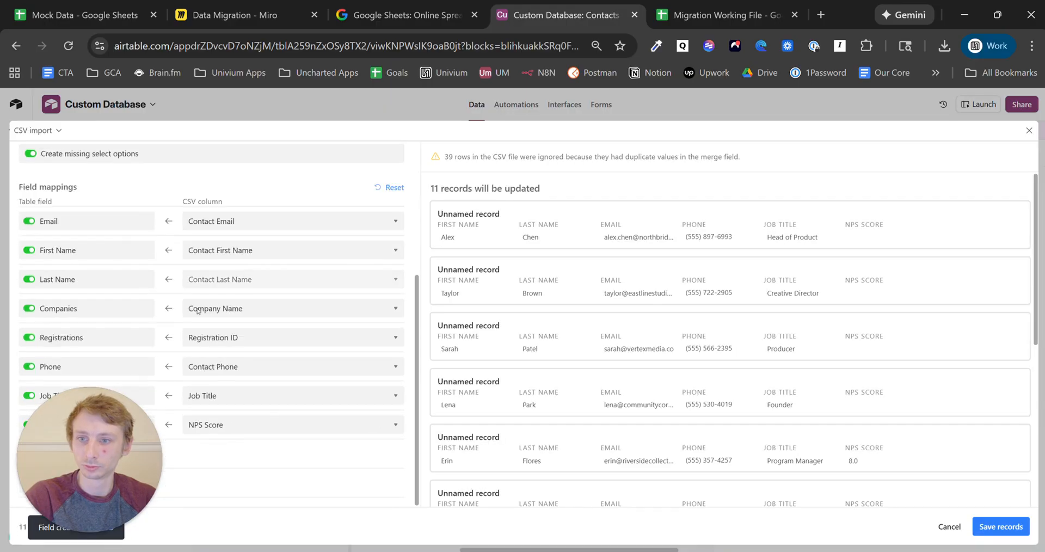
pyautogui.click(84, 452)
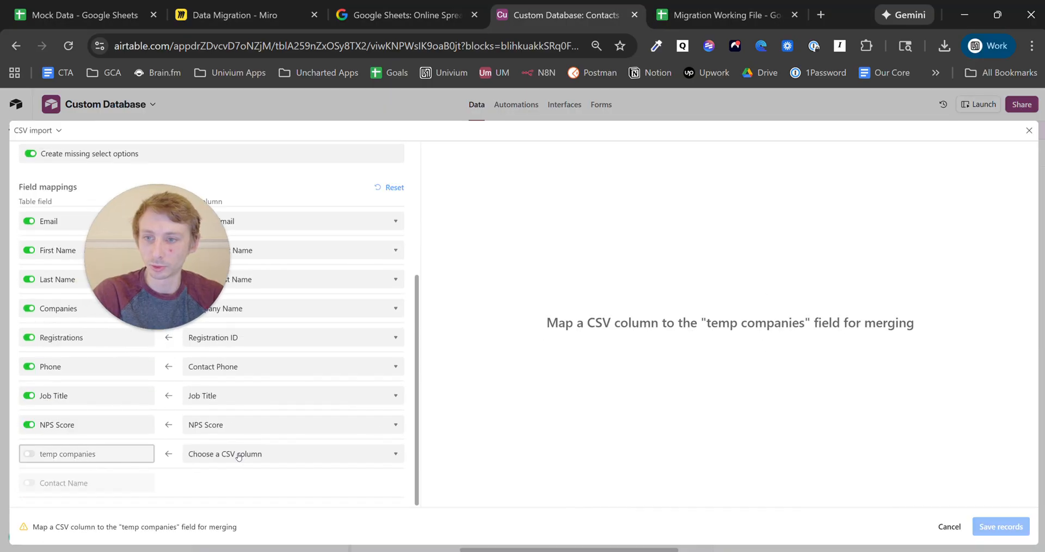
pyautogui.click(243, 457)
pyautogui.click(245, 460)
pyautogui.click(246, 495)
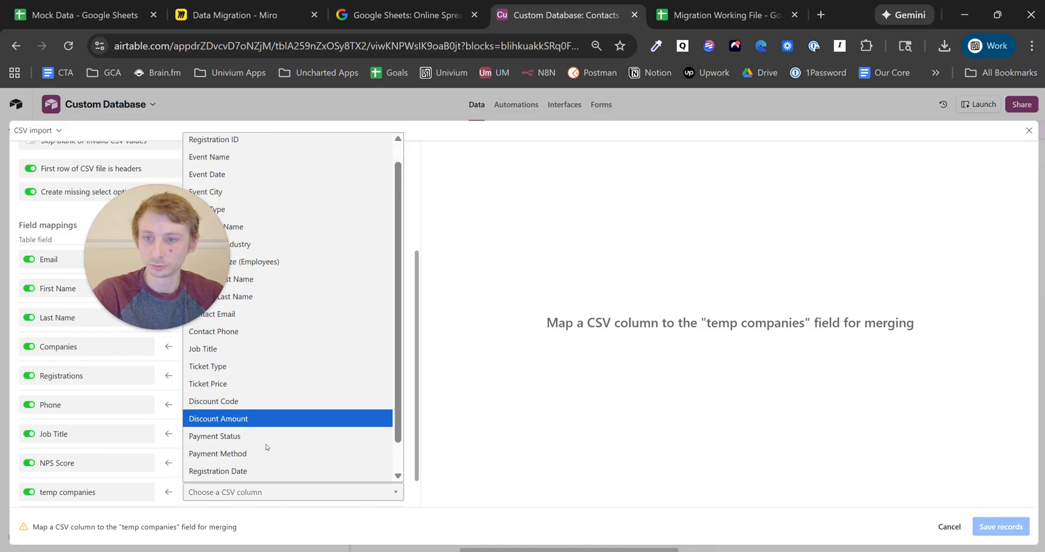
pyautogui.click(289, 248)
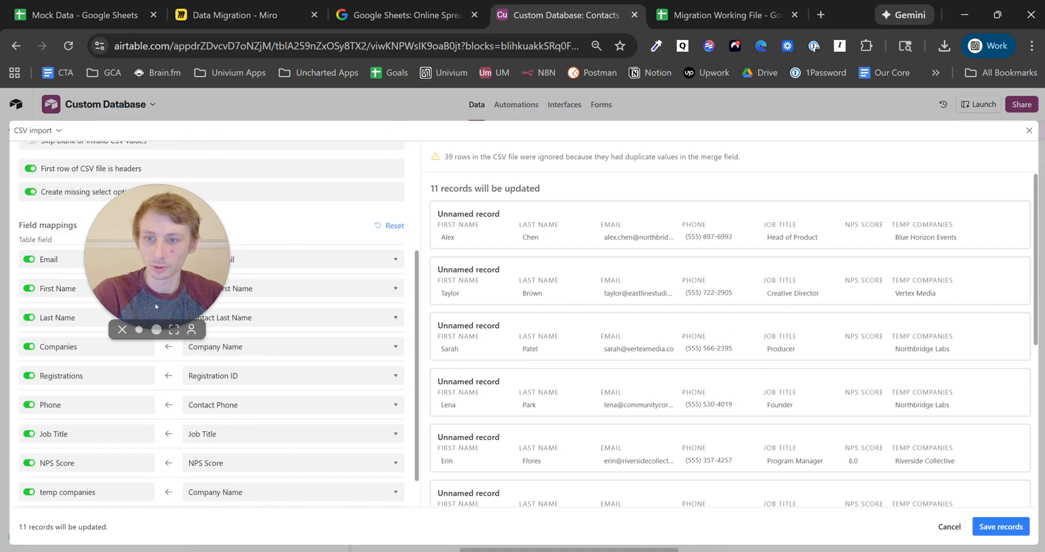
# - Exclude the Registrations field, keep Company Name feeding Companies, and save the merged records
pyautogui.scroll(-1, 337, 370)
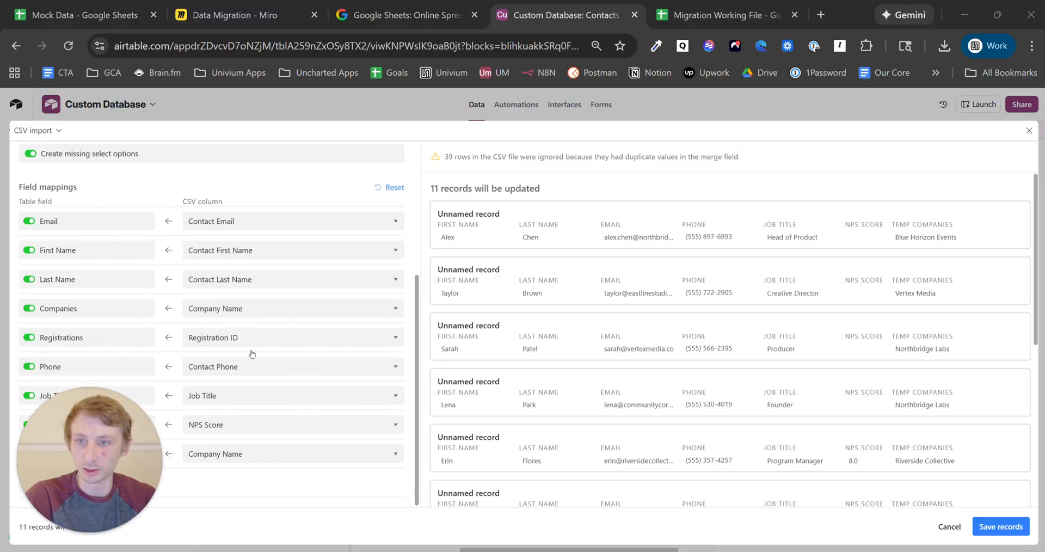
pyautogui.click(105, 337)
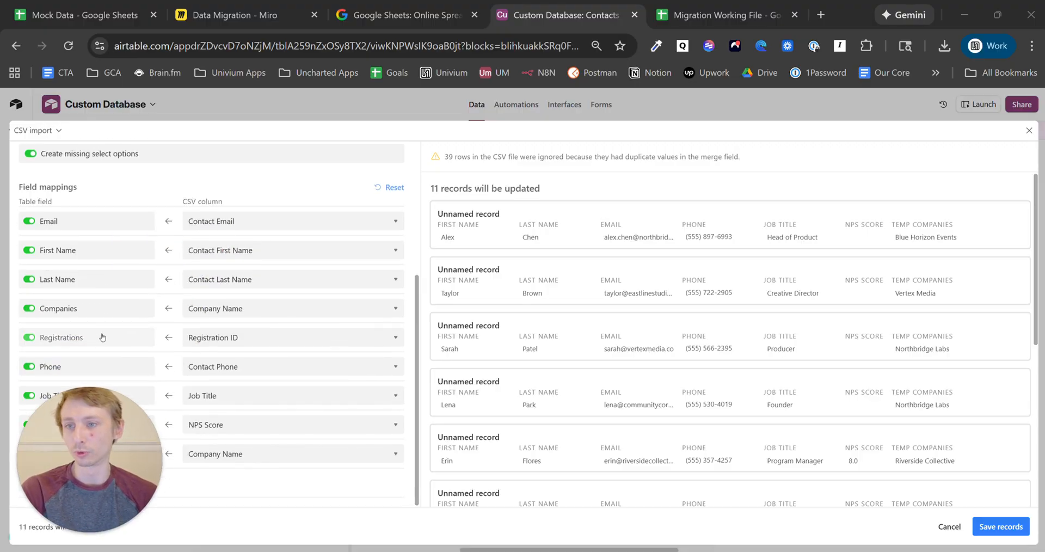
pyautogui.scroll(1, 190, 351)
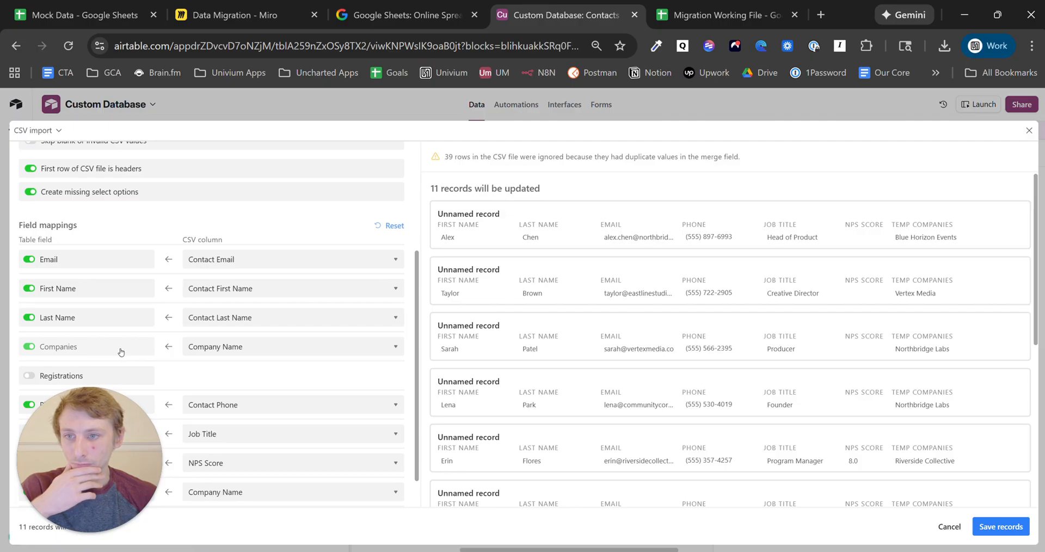
pyautogui.click(269, 354)
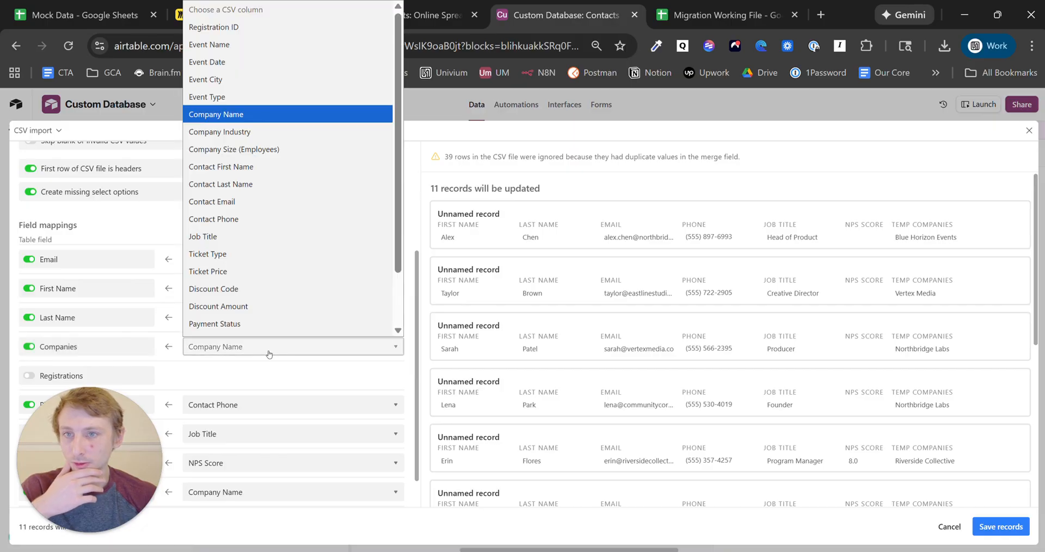
pyautogui.click(249, 101)
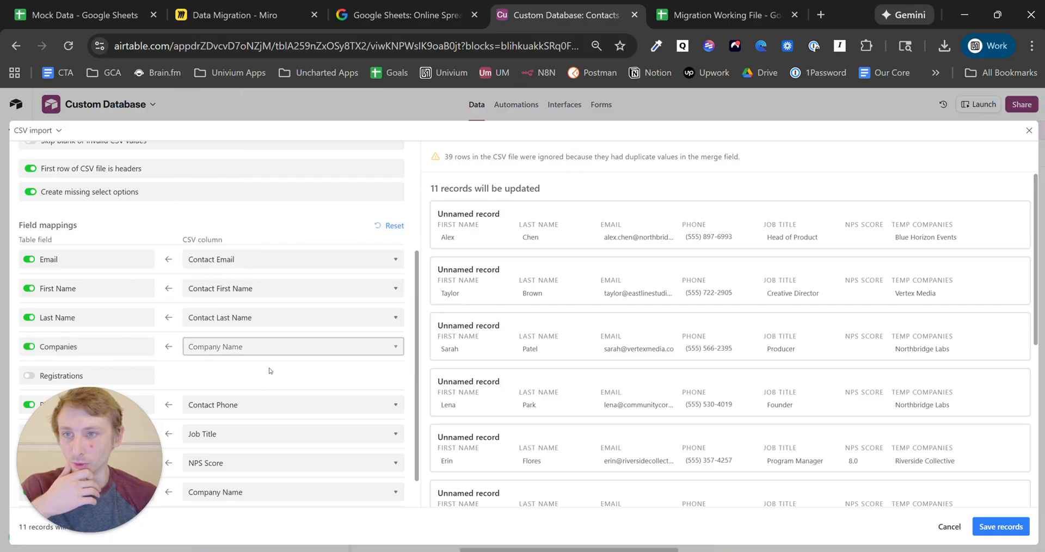
pyautogui.scroll(3, 268, 381)
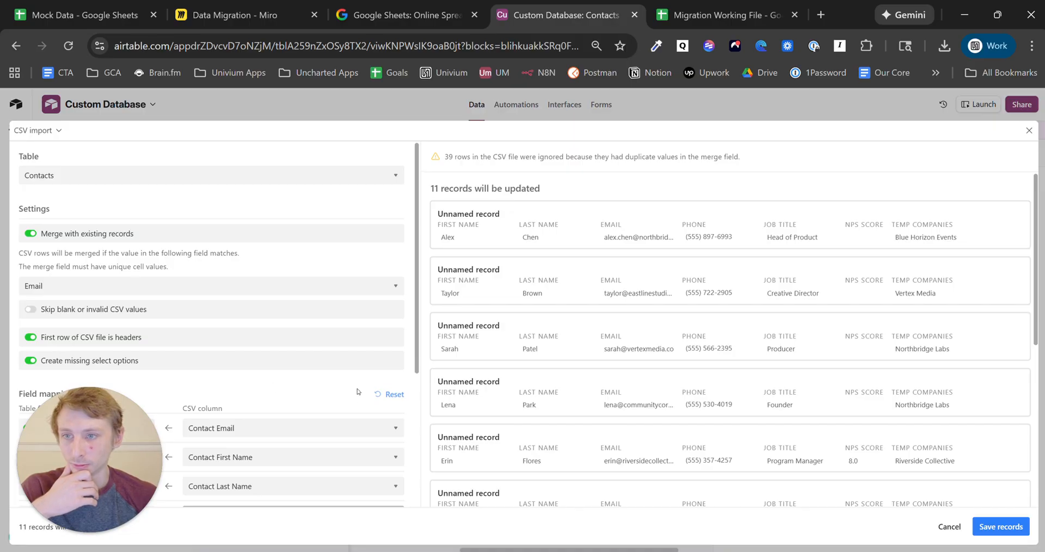
pyautogui.scroll(-3, 316, 286)
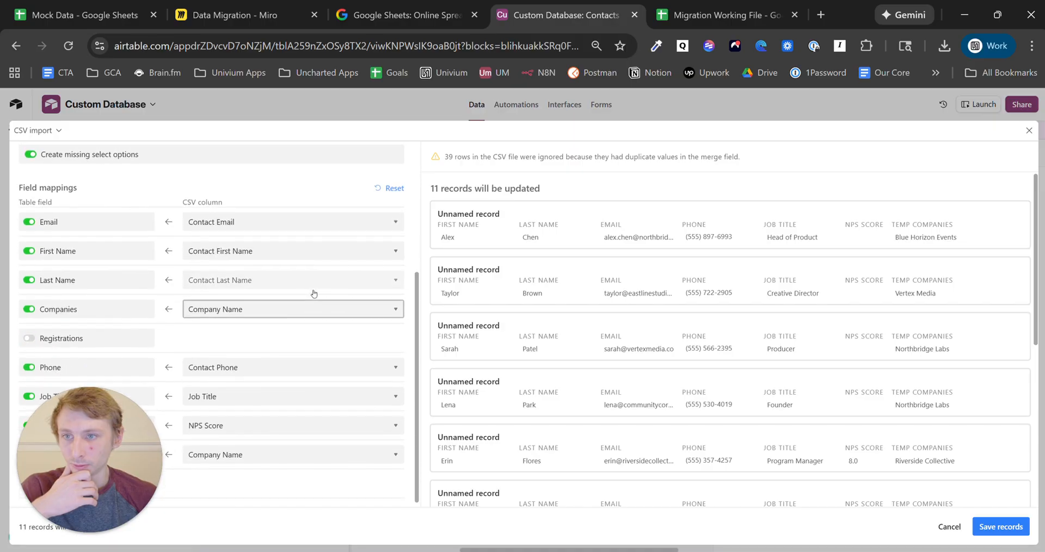
pyautogui.scroll(-2, 313, 294)
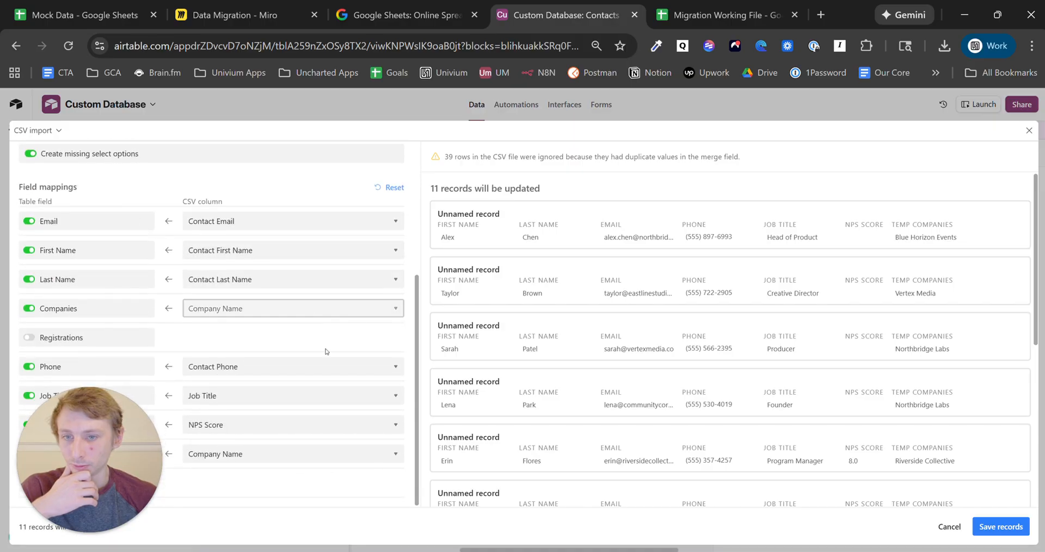
pyautogui.click(1008, 527)
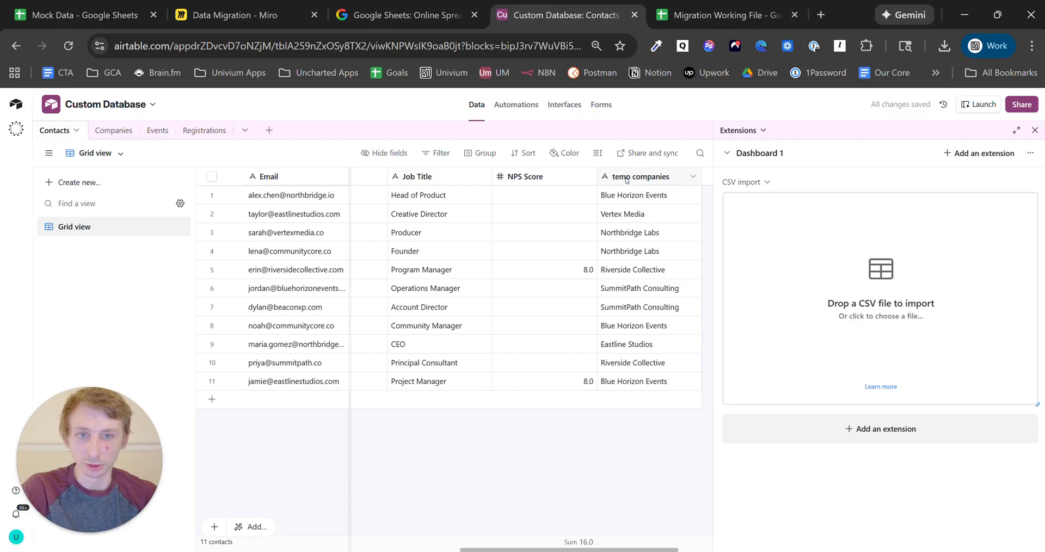
# - Delete the temp companies field from the Contacts table
pyautogui.hscroll(-8, 291, 179)
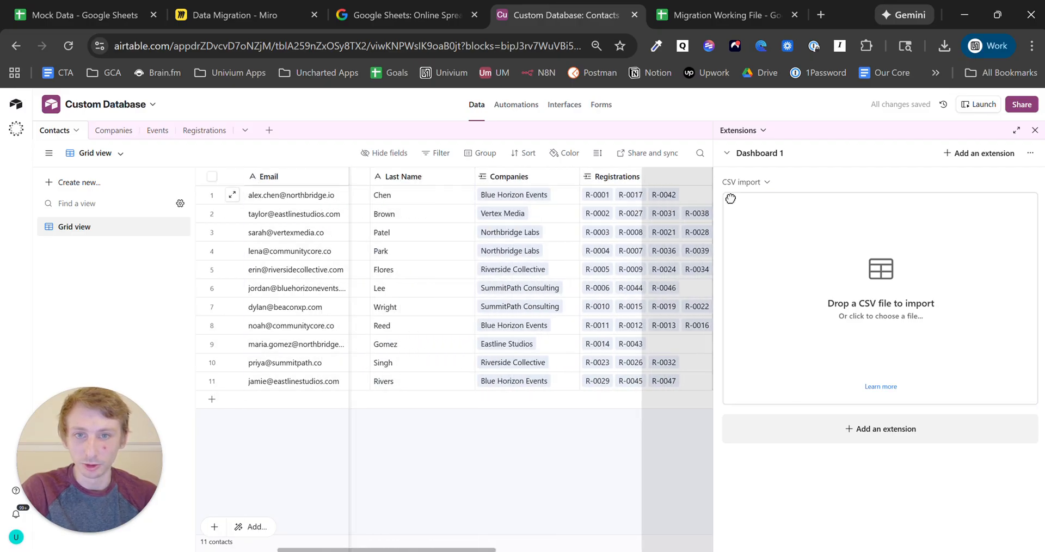
pyautogui.hscroll(8, 561, 197)
pyautogui.moveTo(594, 204); pyautogui.dragTo(555, 381)
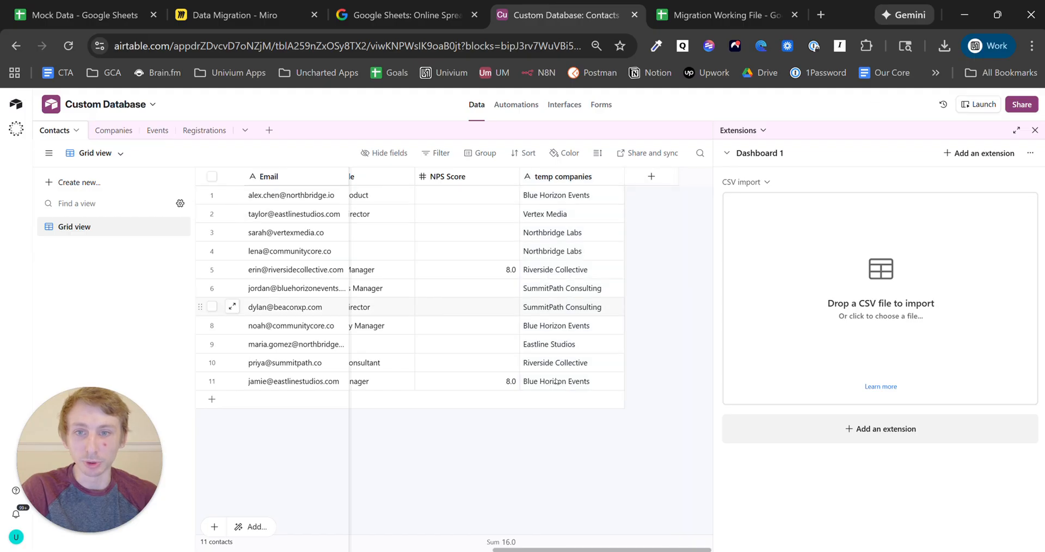
pyautogui.hscroll(-6, 455, 289)
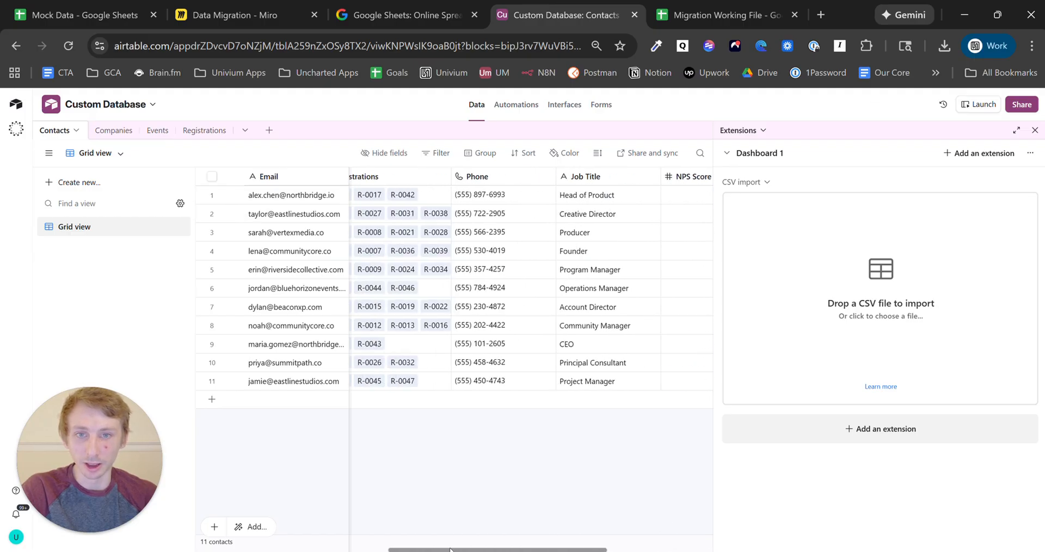
pyautogui.moveTo(427, 549); pyautogui.dragTo(656, 544)
pyautogui.click(565, 178)
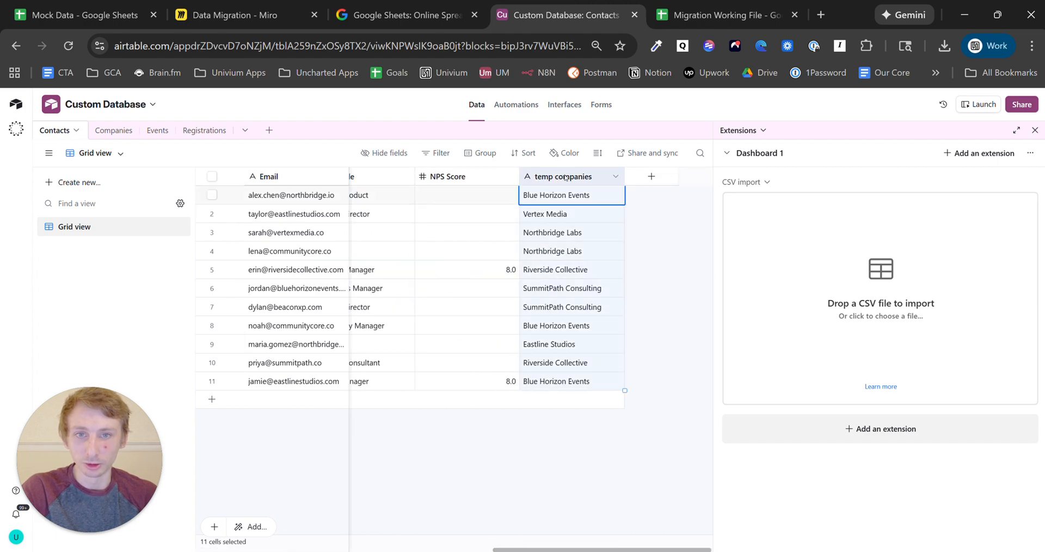
pyautogui.rightClick(565, 178)
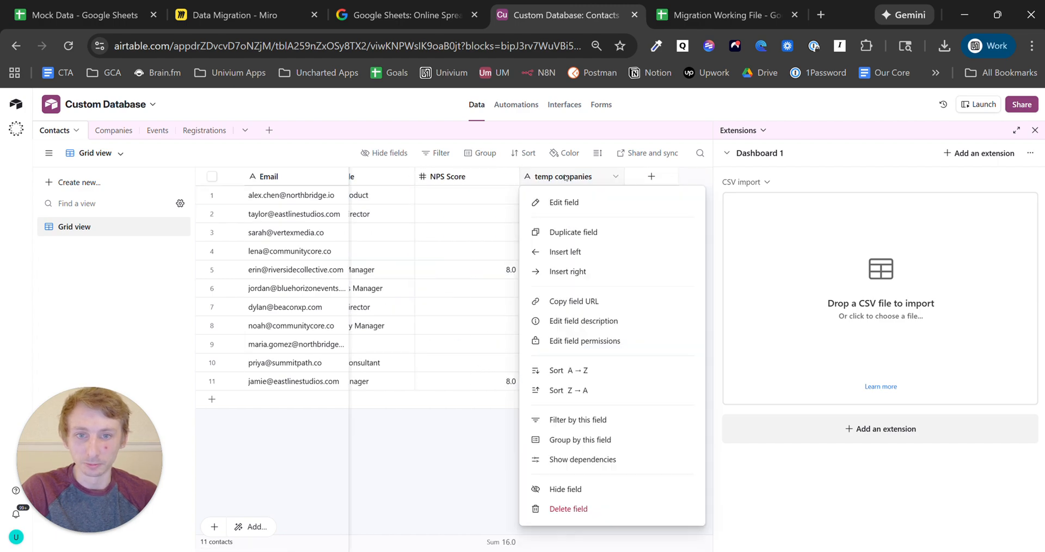
pyautogui.click(586, 509)
# - Delete the duplicate Community Core row from the Companies table
pyautogui.click(113, 130)
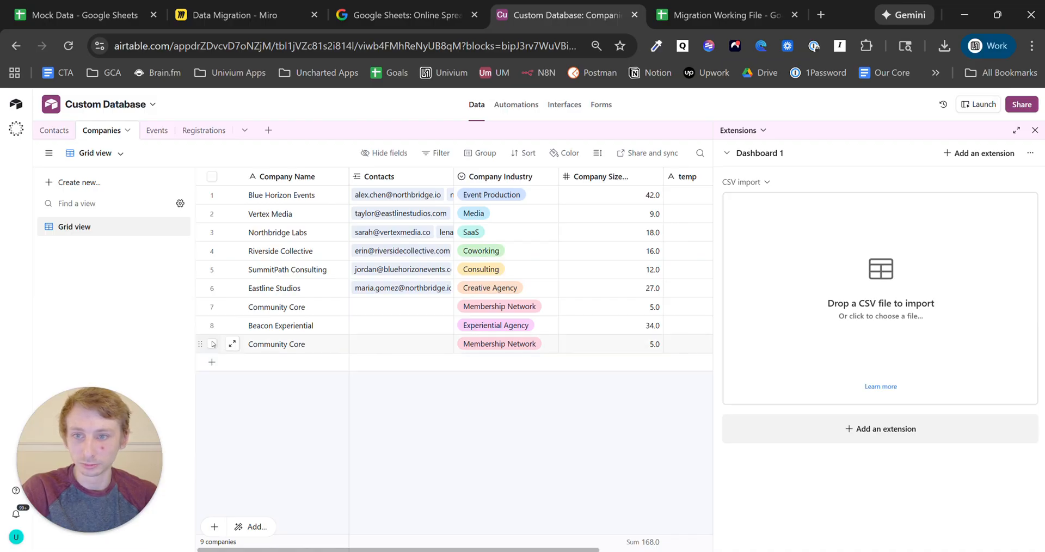
pyautogui.rightClick(268, 344)
pyautogui.click(346, 330)
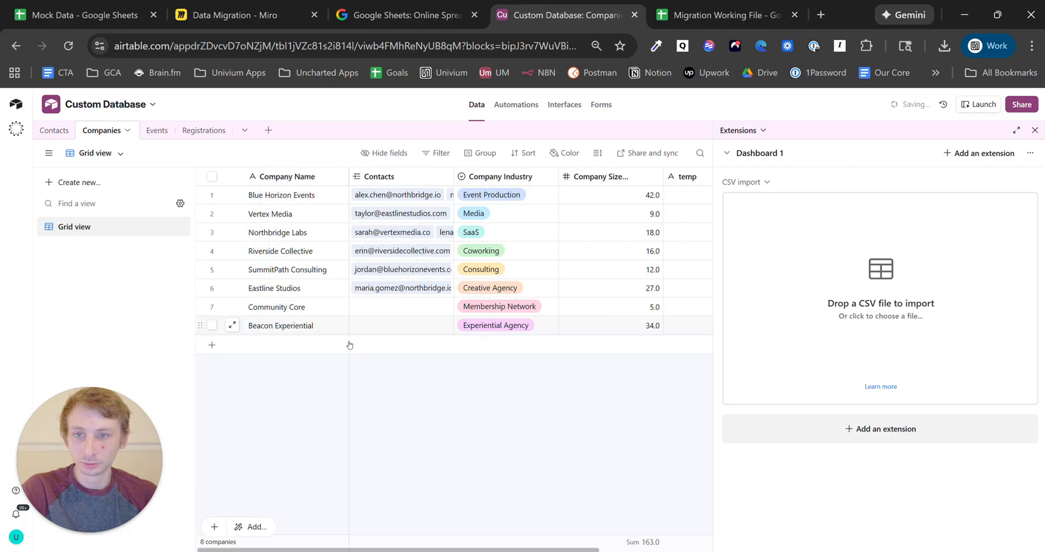
pyautogui.moveTo(469, 550); pyautogui.dragTo(314, 550)
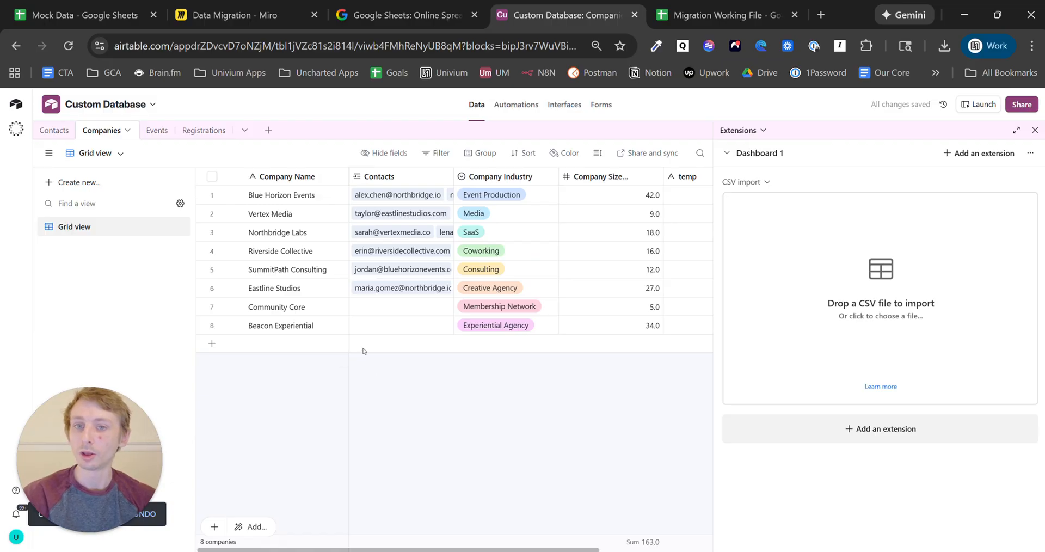
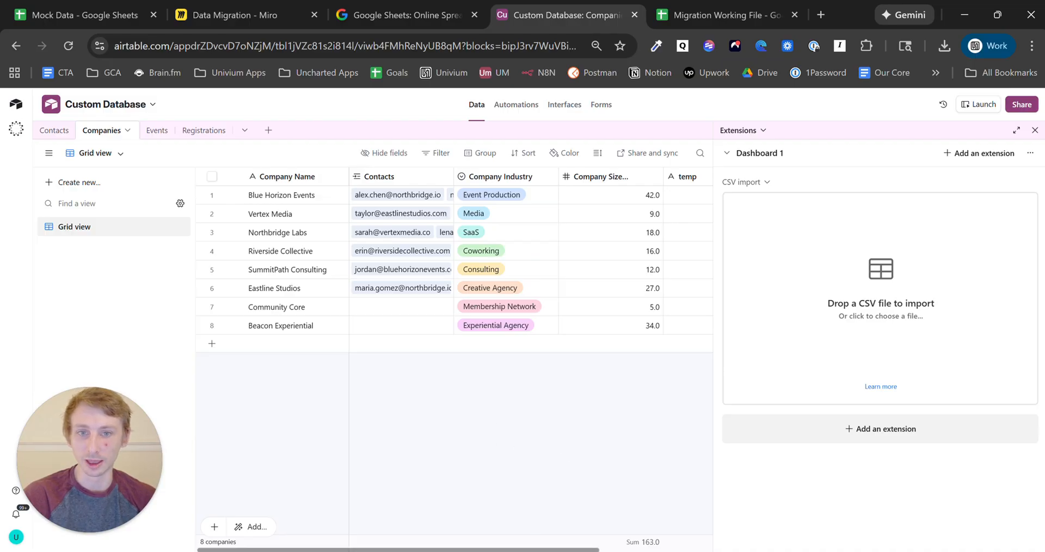
# - Delete the temp field from the Companies table, then switch to the Events table
pyautogui.hscroll(3, 630, 550)
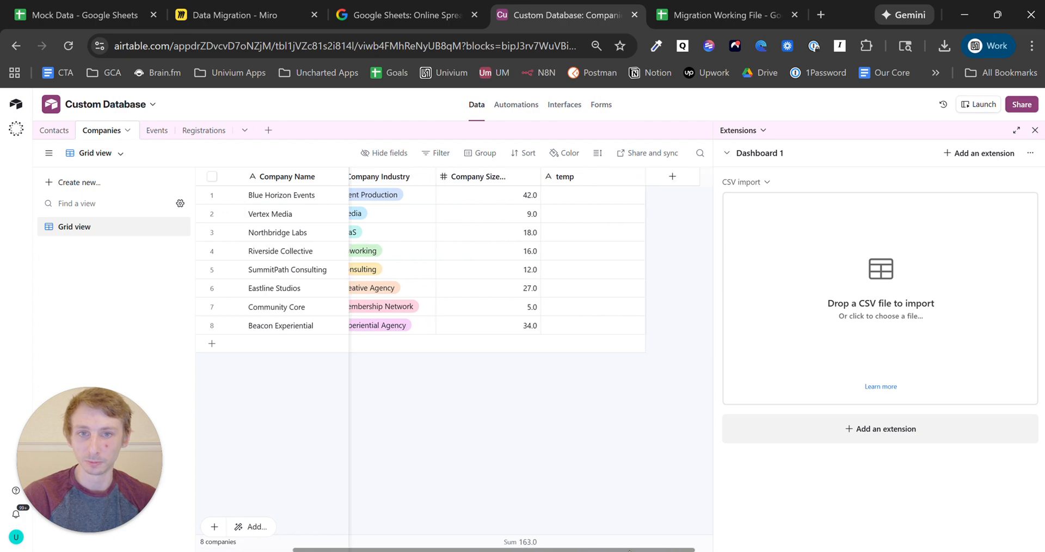
pyautogui.hscroll(-3, 630, 550)
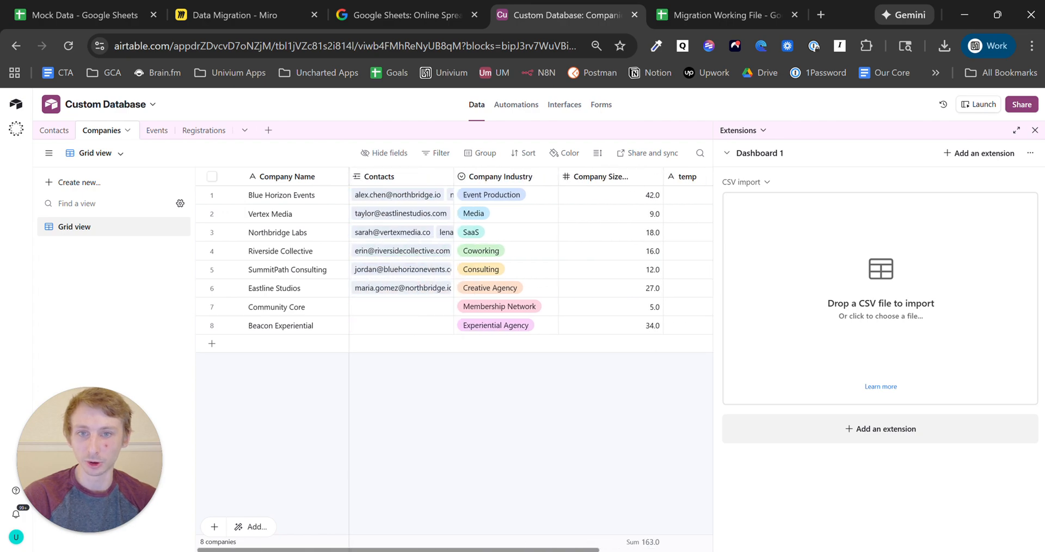
pyautogui.hscroll(3, 630, 550)
pyautogui.click(576, 182)
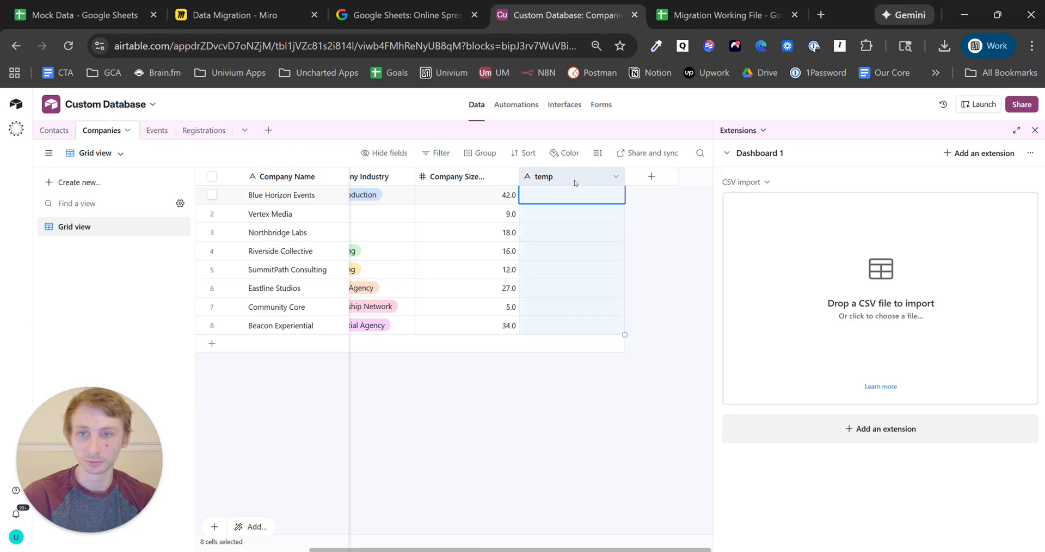
pyautogui.rightClick(574, 183)
pyautogui.click(614, 511)
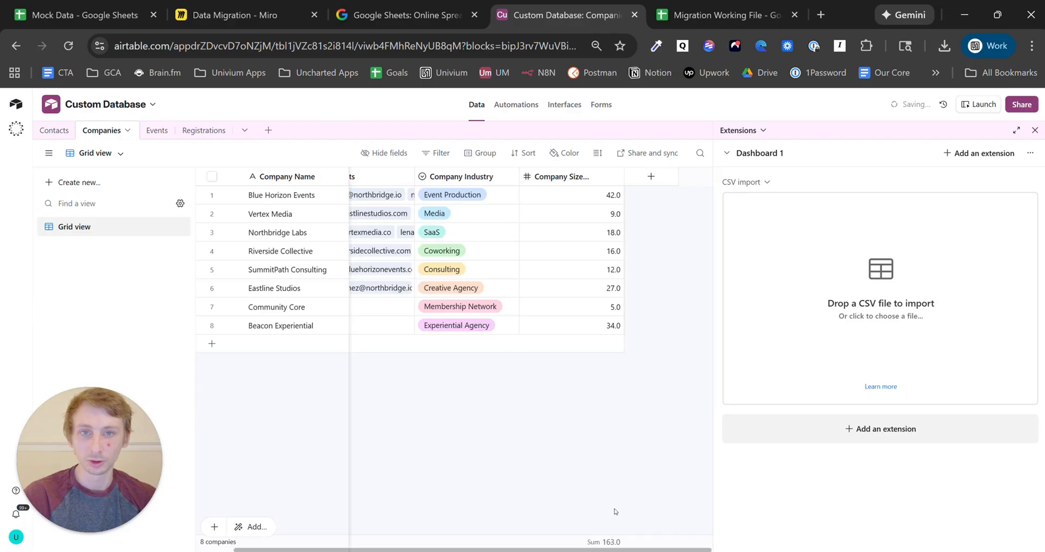
pyautogui.click(156, 130)
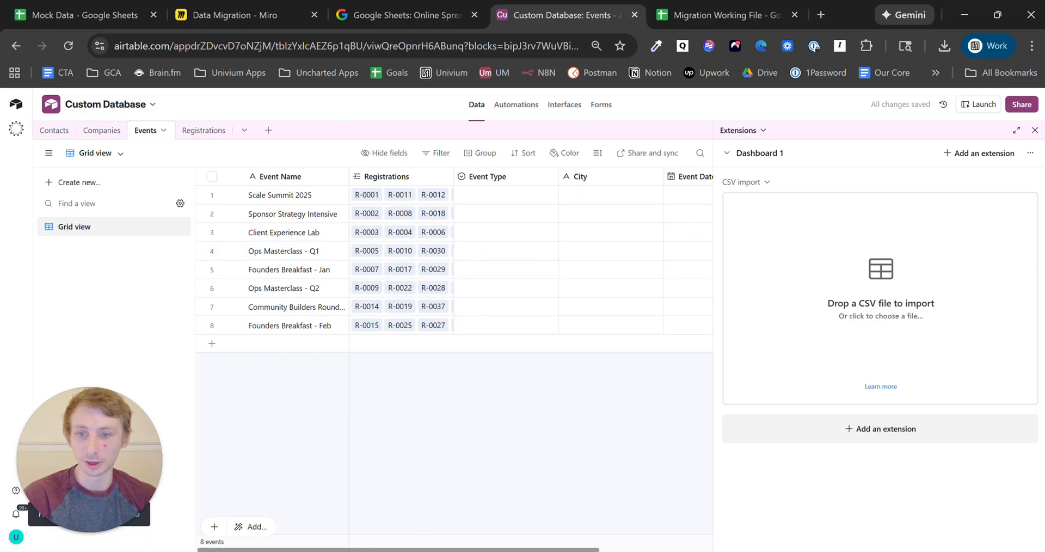
# - Start a CSV import of Mock Data - Sheet1.csv into the Events table
pyautogui.moveTo(398, 550)
pyautogui.mouseDown()
pyautogui.moveTo(511, 550)
pyautogui.moveTo(398, 549)
pyautogui.mouseUp()
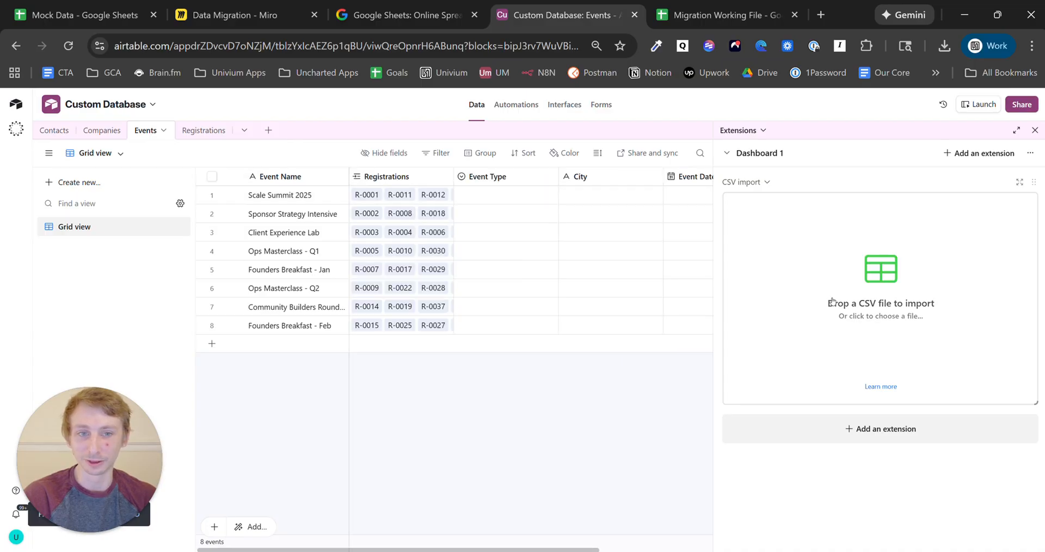
pyautogui.click(851, 282)
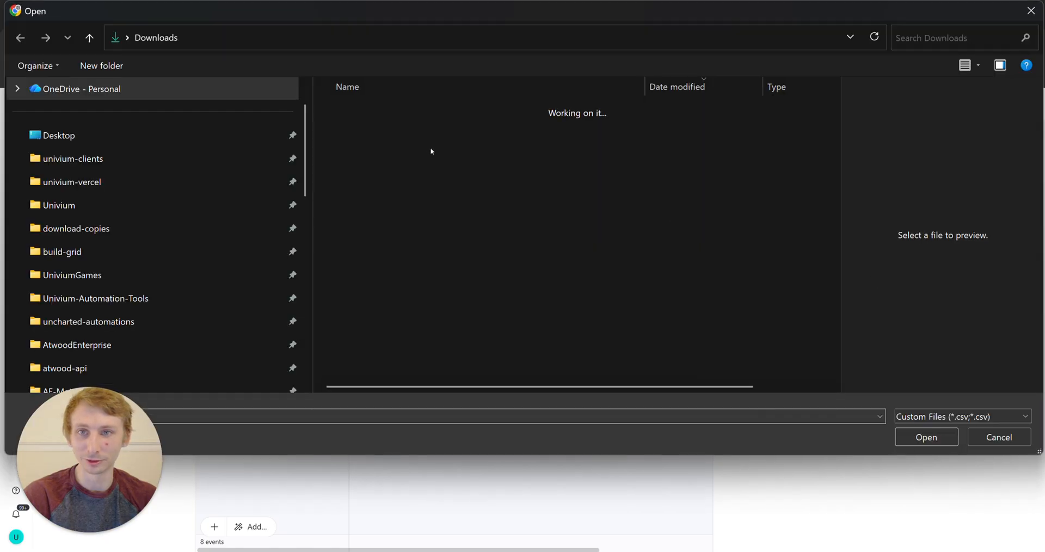
pyautogui.click(388, 127)
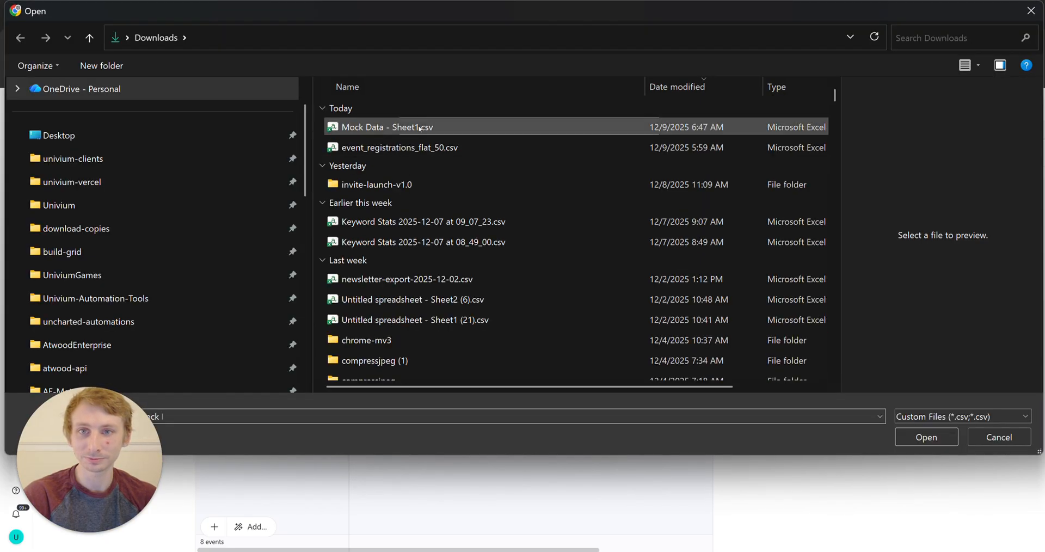
pyautogui.click(926, 437)
pyautogui.click(184, 175)
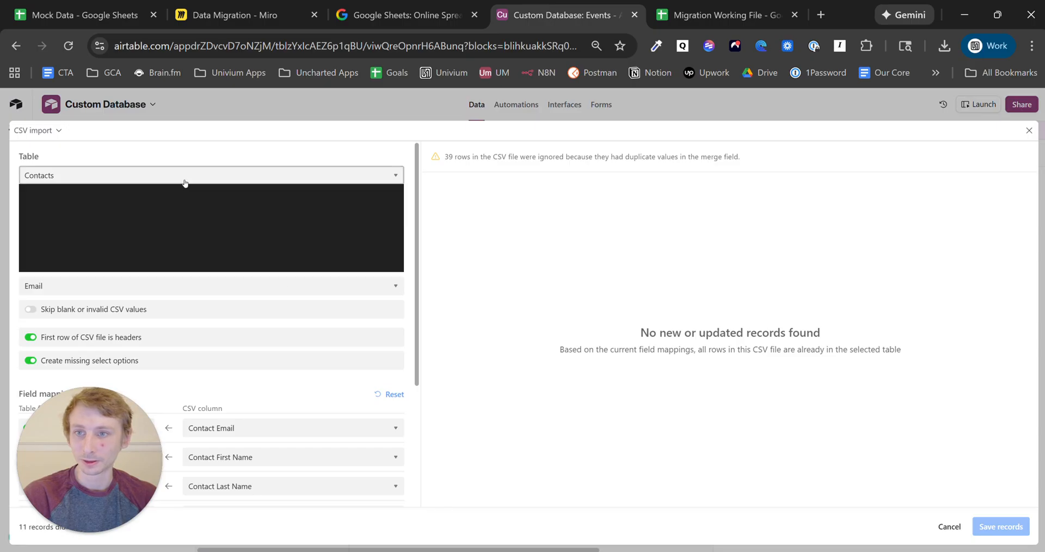
pyautogui.click(188, 226)
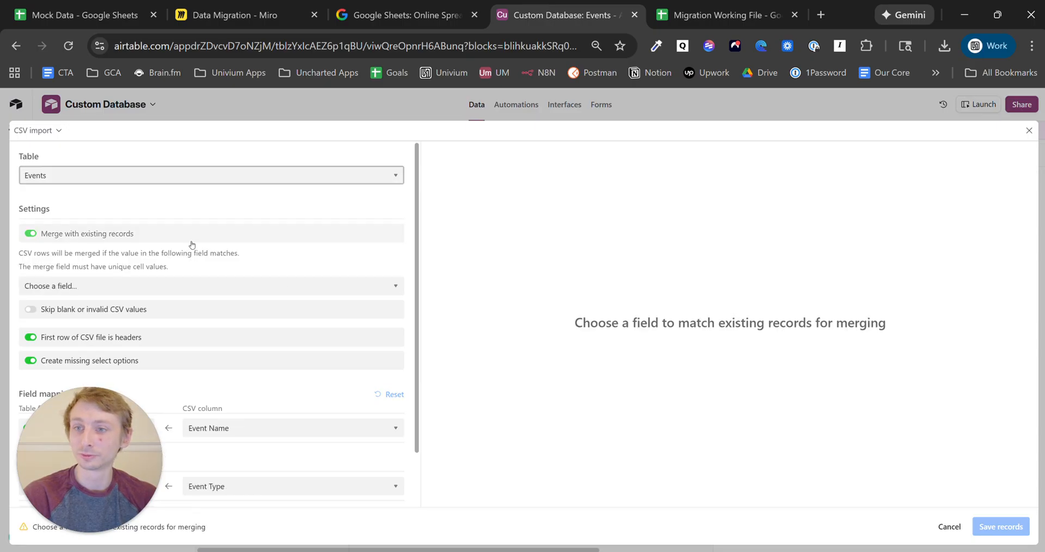
# - Merge on Event Name, fill City from the Event City column, and save the records
pyautogui.click(264, 293)
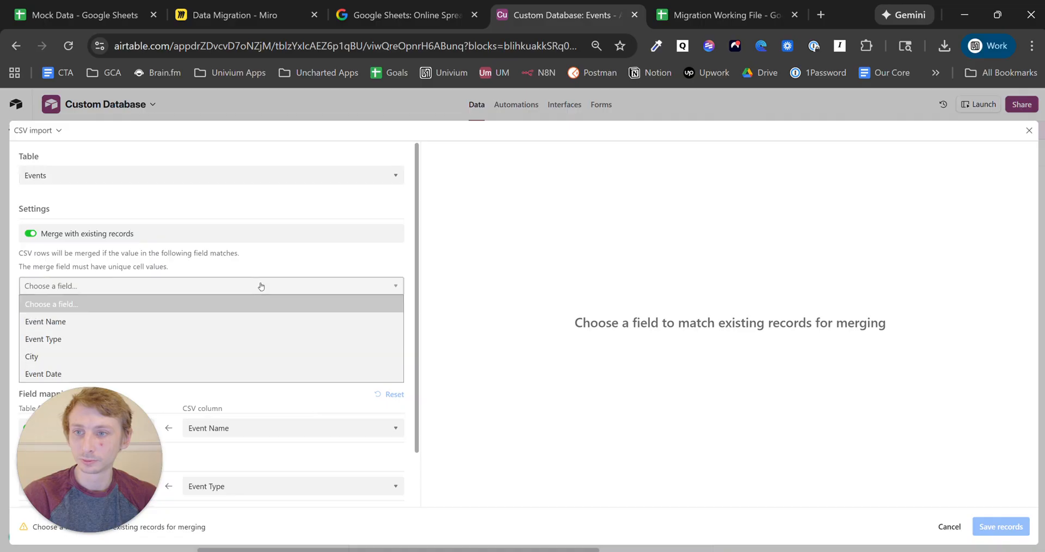
pyautogui.click(250, 322)
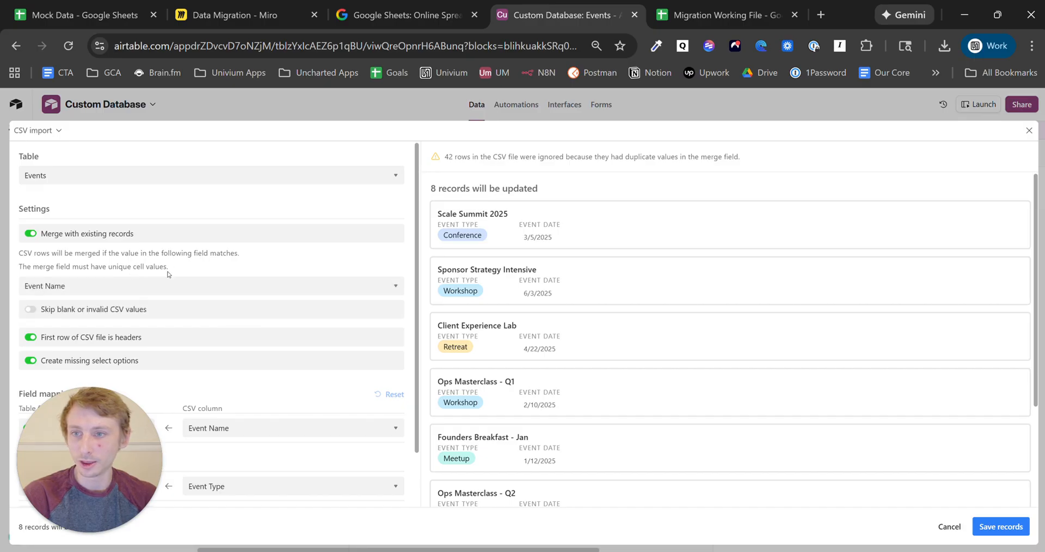
pyautogui.scroll(-2, 167, 274)
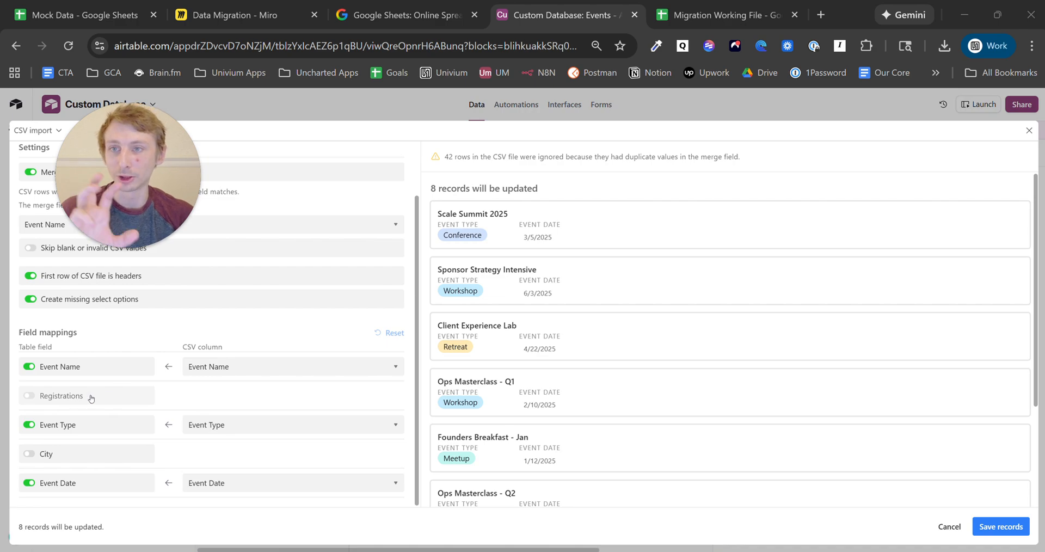
pyautogui.click(140, 456)
pyautogui.scroll(-1, 234, 474)
pyautogui.click(240, 455)
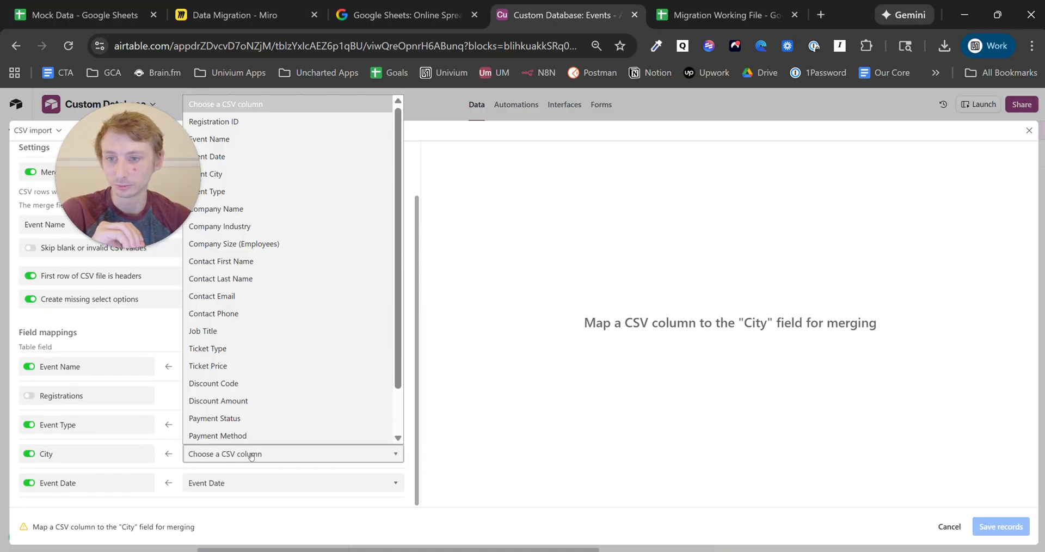
pyautogui.scroll(1, 262, 327)
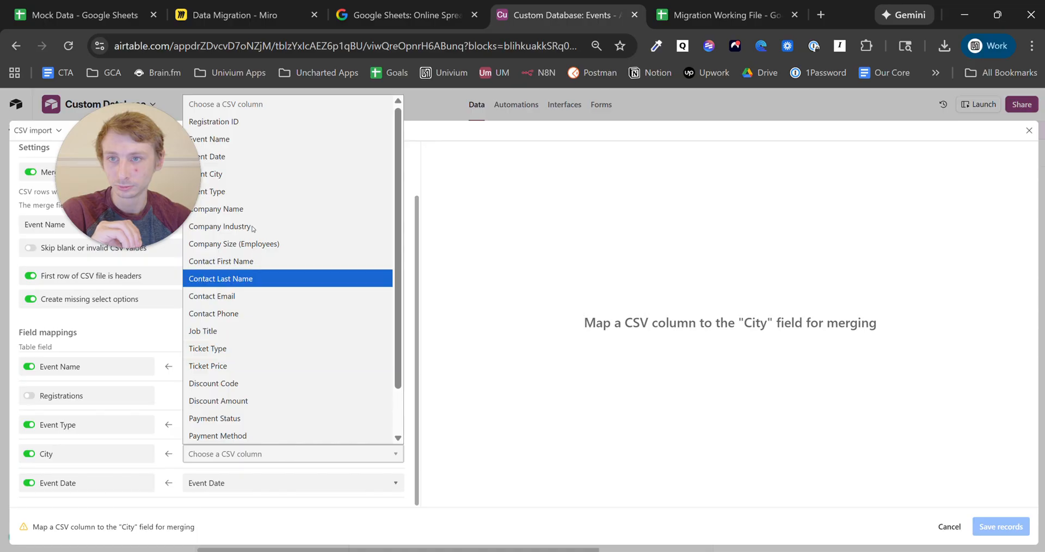
pyautogui.click(252, 174)
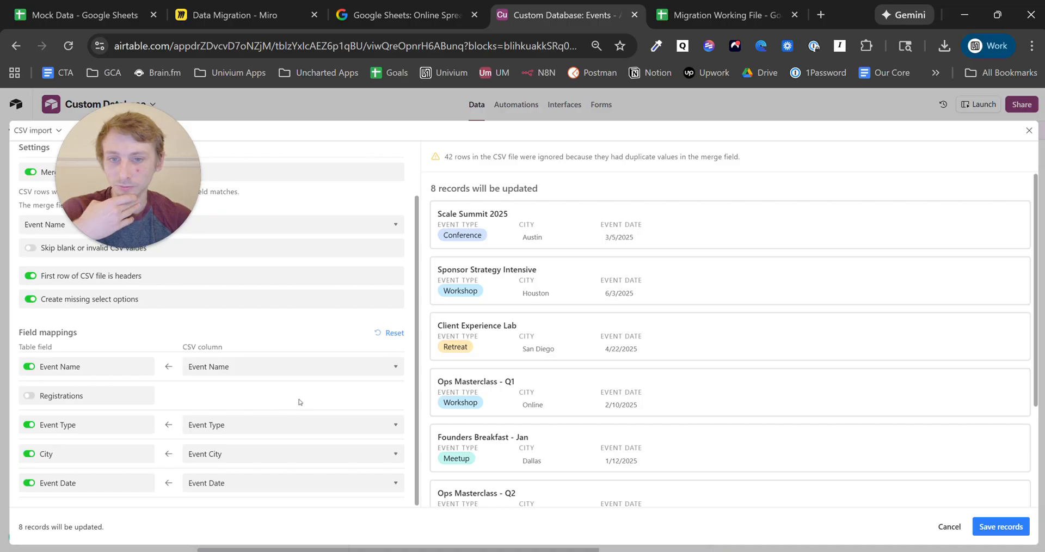
pyautogui.click(1011, 536)
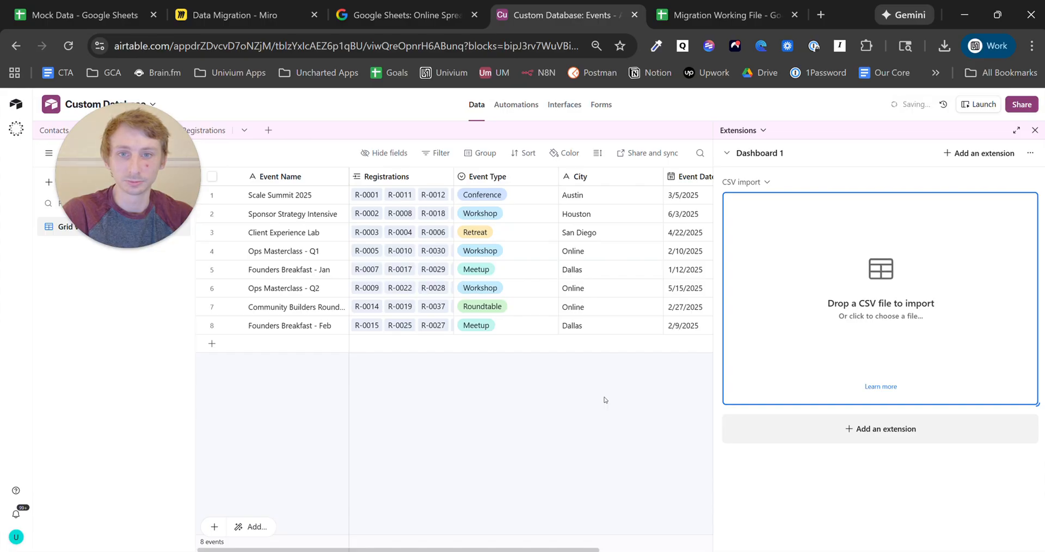
pyautogui.moveTo(128, 180); pyautogui.dragTo(34, 516)
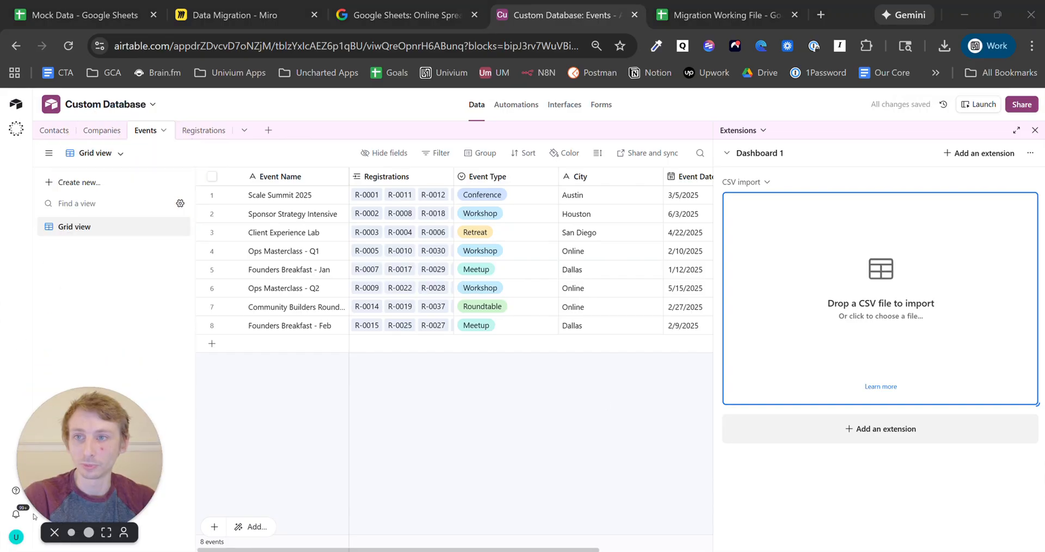
# - Scroll through the 50 Registrations records, then return to the Companies table
pyautogui.click(557, 434)
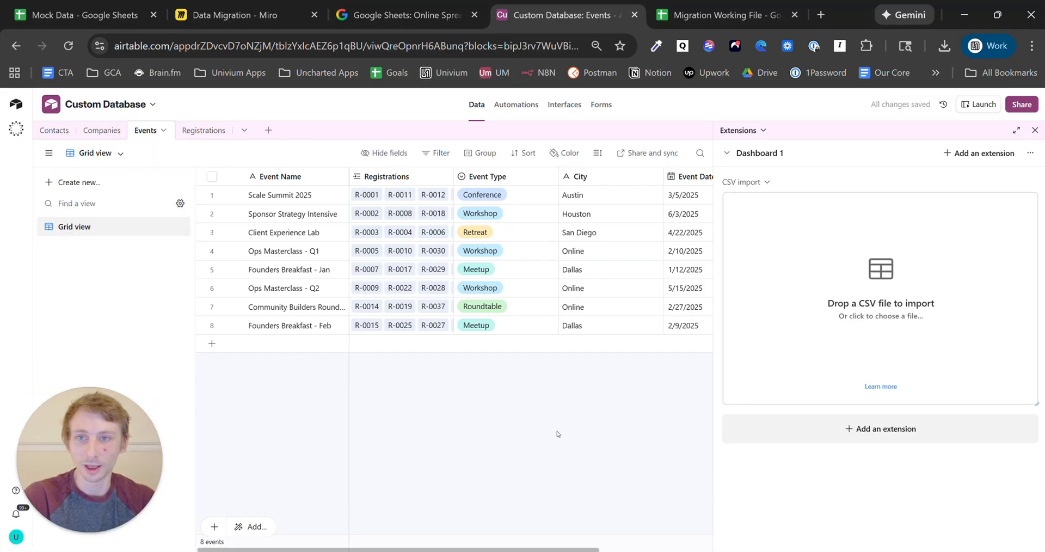
pyautogui.click(208, 134)
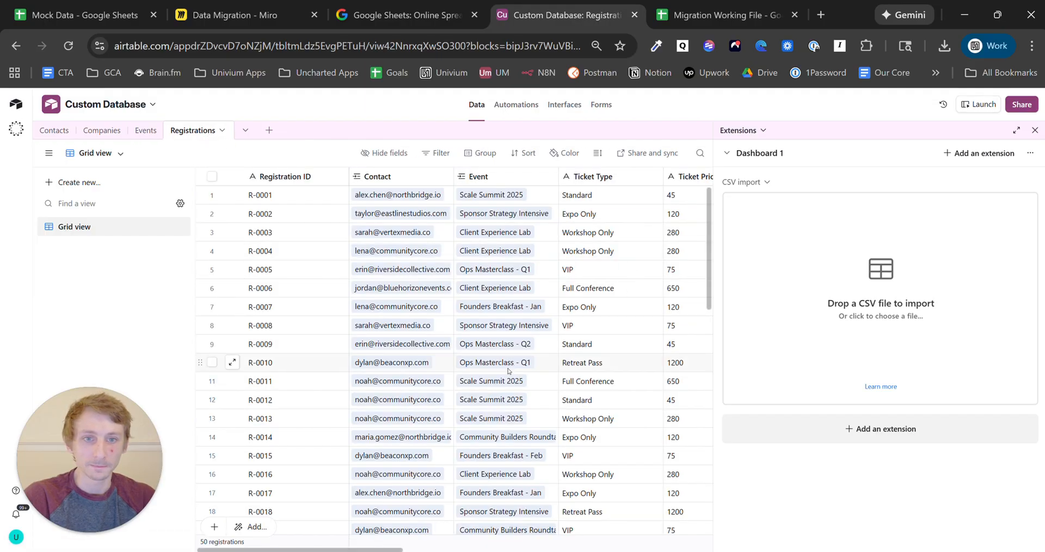
pyautogui.scroll(-10, 228, 370)
pyautogui.scroll(7, 476, 505)
pyautogui.scroll(-3, 419, 509)
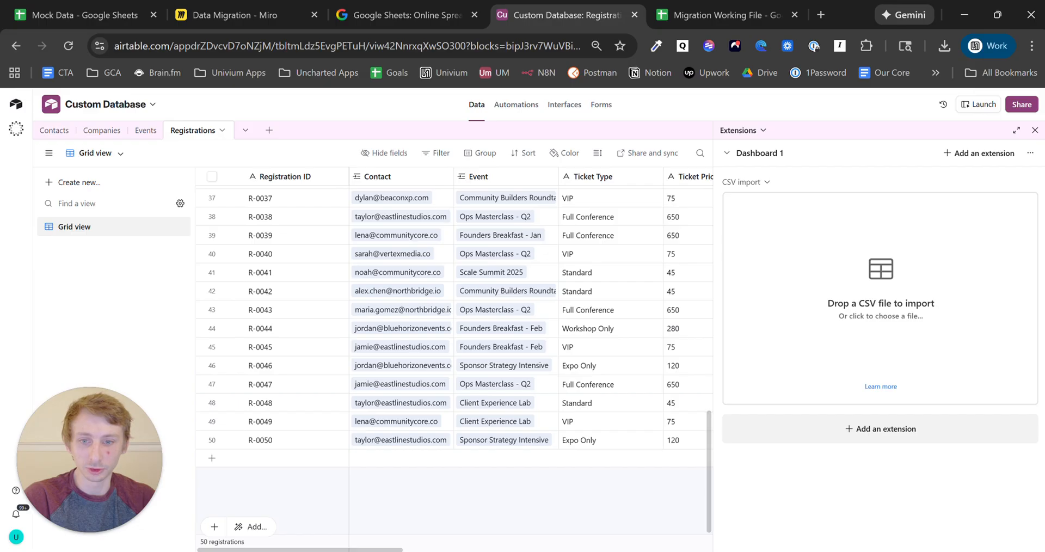
pyautogui.moveTo(406, 550)
pyautogui.mouseDown()
pyautogui.moveTo(724, 549)
pyautogui.moveTo(412, 550)
pyautogui.mouseUp()
pyautogui.click(106, 131)
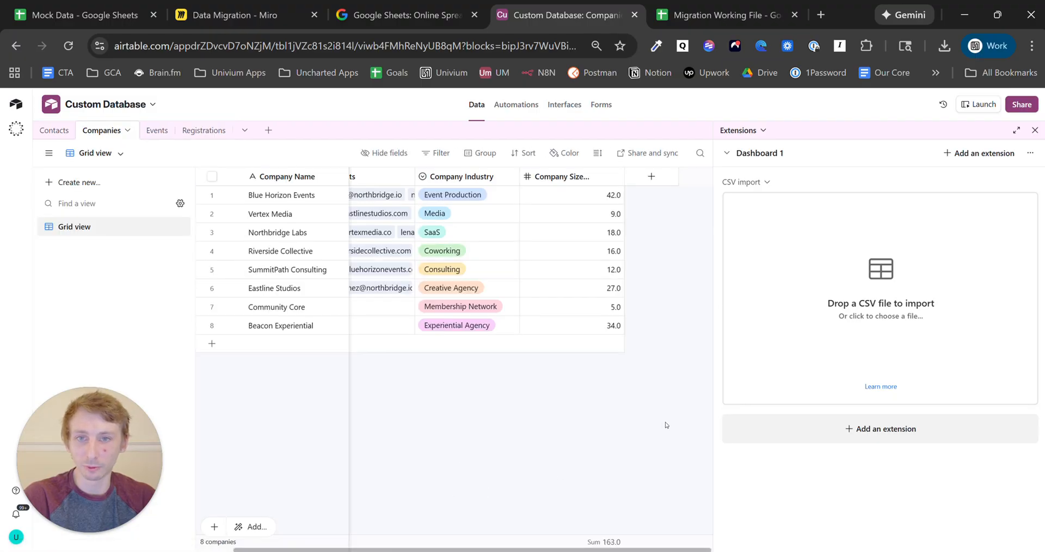
pyautogui.moveTo(331, 550)
pyautogui.mouseDown()
pyautogui.moveTo(294, 550)
pyautogui.moveTo(331, 550)
pyautogui.mouseUp()
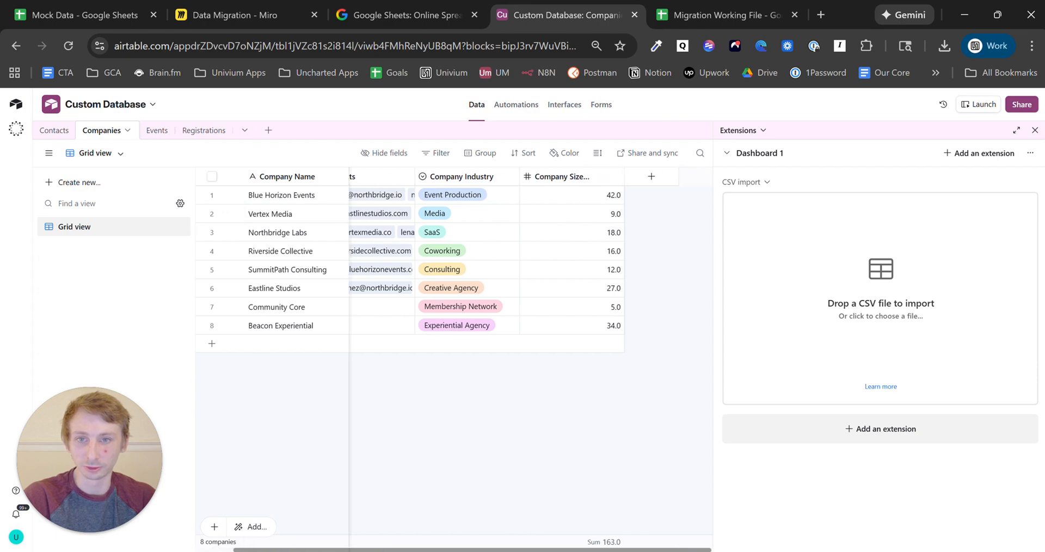
# - Add a Rollup field to Contacts over Registrations > Registration ID
pyautogui.click(60, 133)
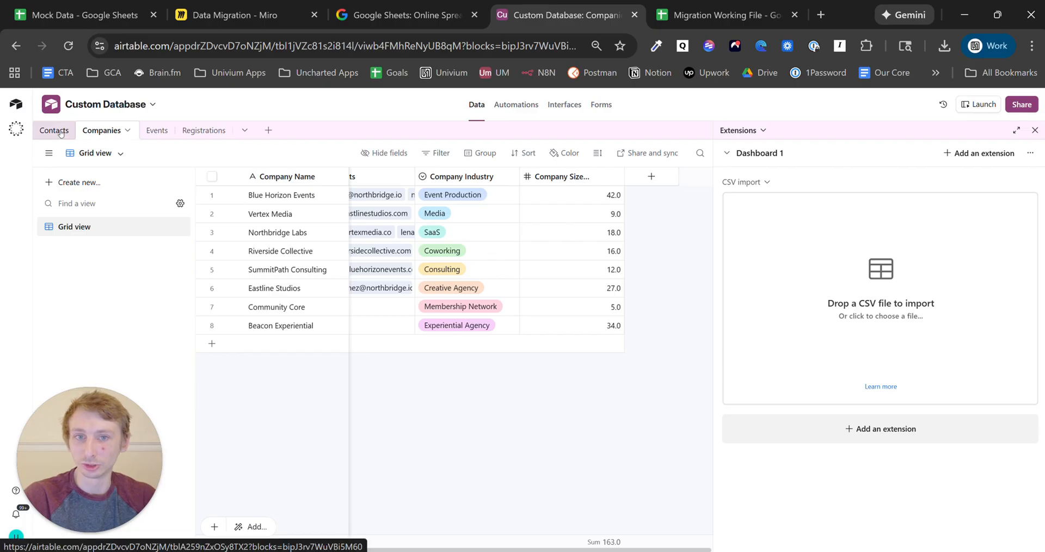
pyautogui.click(651, 177)
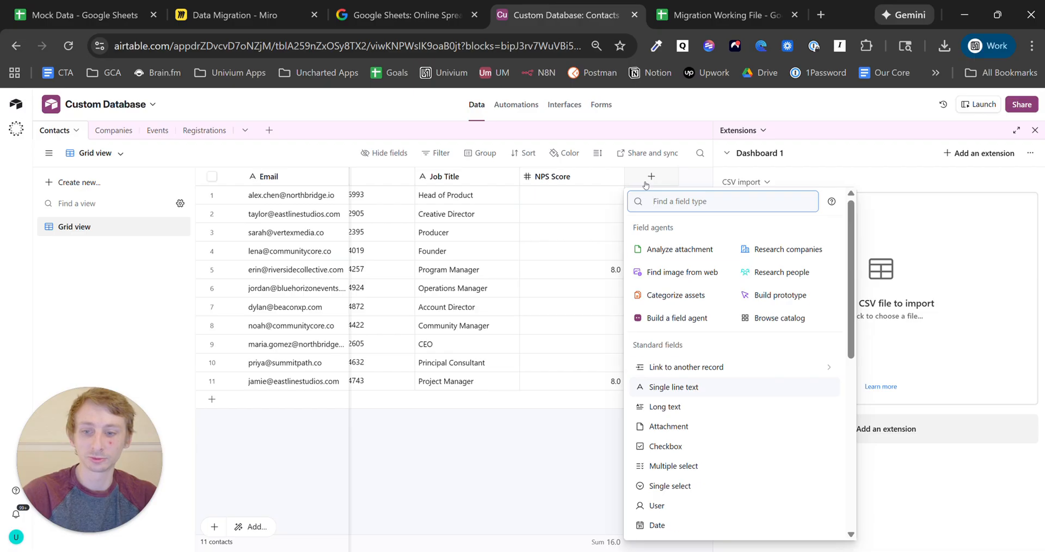
pyautogui.write('roll')
pyautogui.click(692, 243)
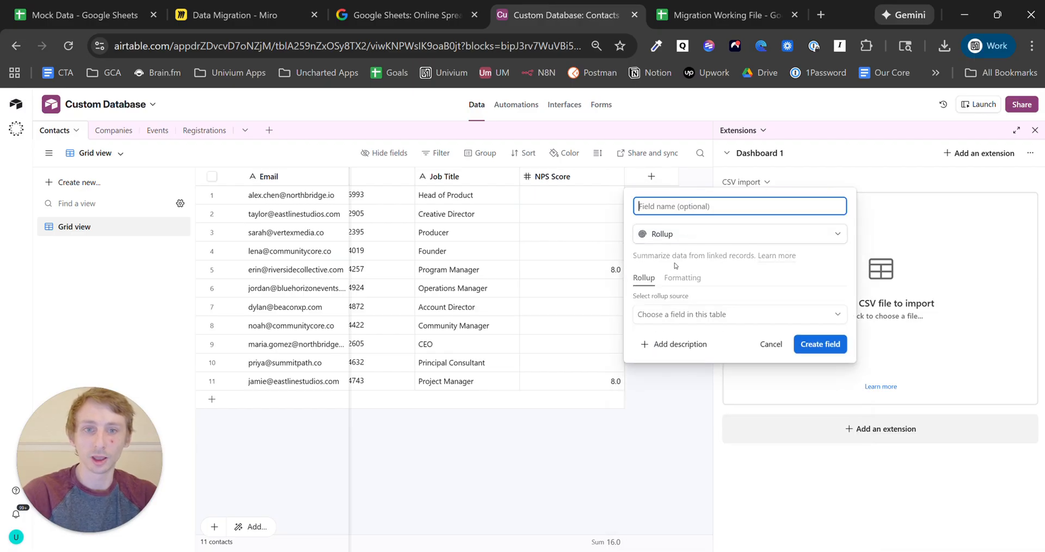
pyautogui.click(703, 321)
pyautogui.click(692, 383)
pyautogui.click(684, 352)
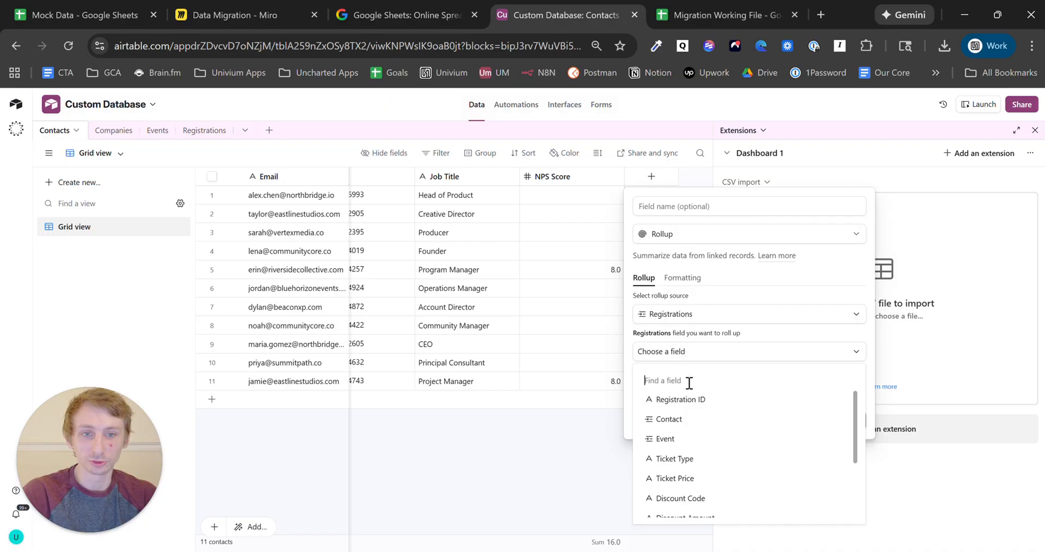
pyautogui.click(688, 403)
# - Set the rollup formula to COUNTALL(values) and create it as Registration Count
pyautogui.doubleClick(672, 432)
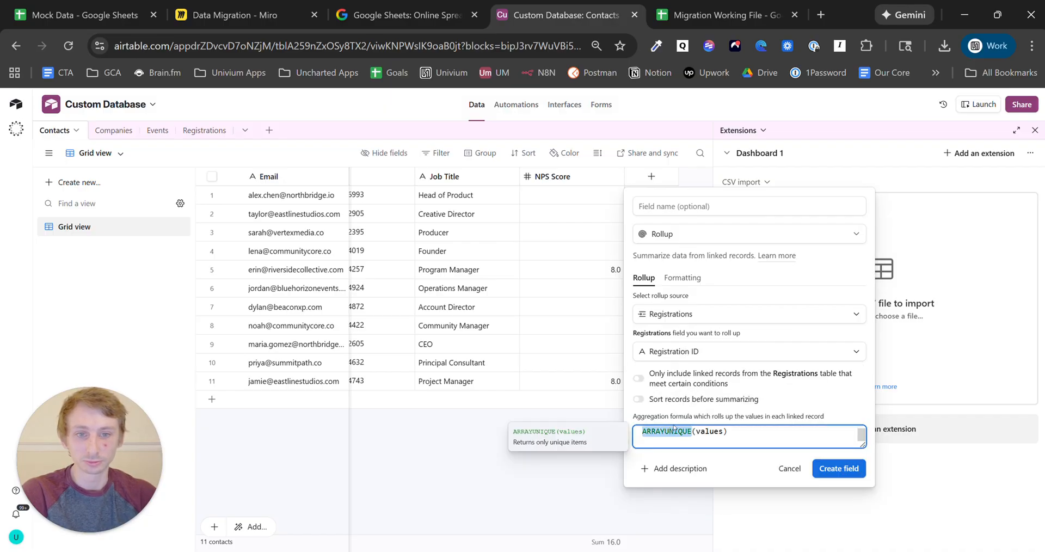
pyautogui.write('COUNTA')
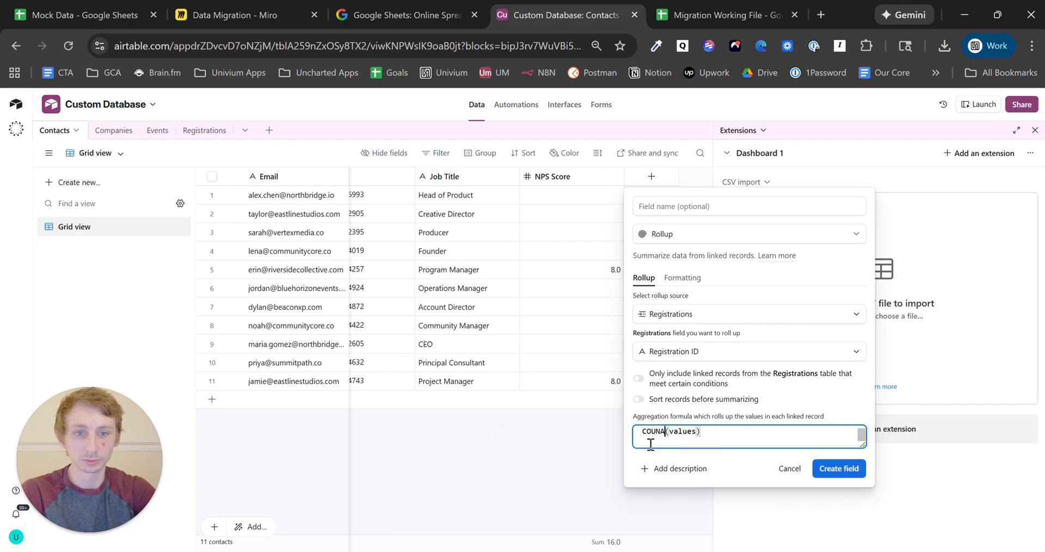
pyautogui.write('LL')
pyautogui.press('BackSpace')
pyautogui.press('BackSpace')
pyautogui.press('BackSpace')
pyautogui.write('TALL')
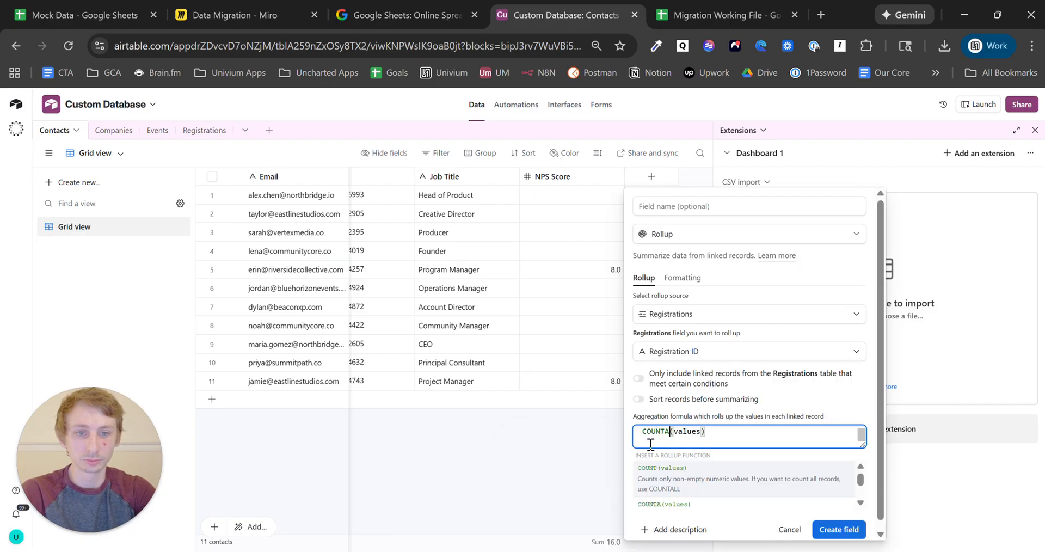
pyautogui.click(703, 201)
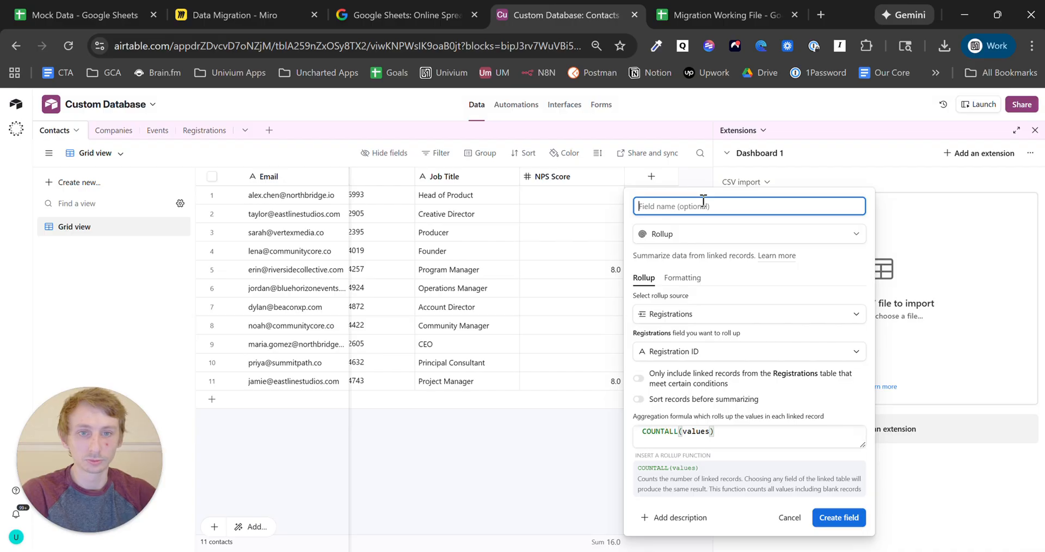
pyautogui.write('Registrations')
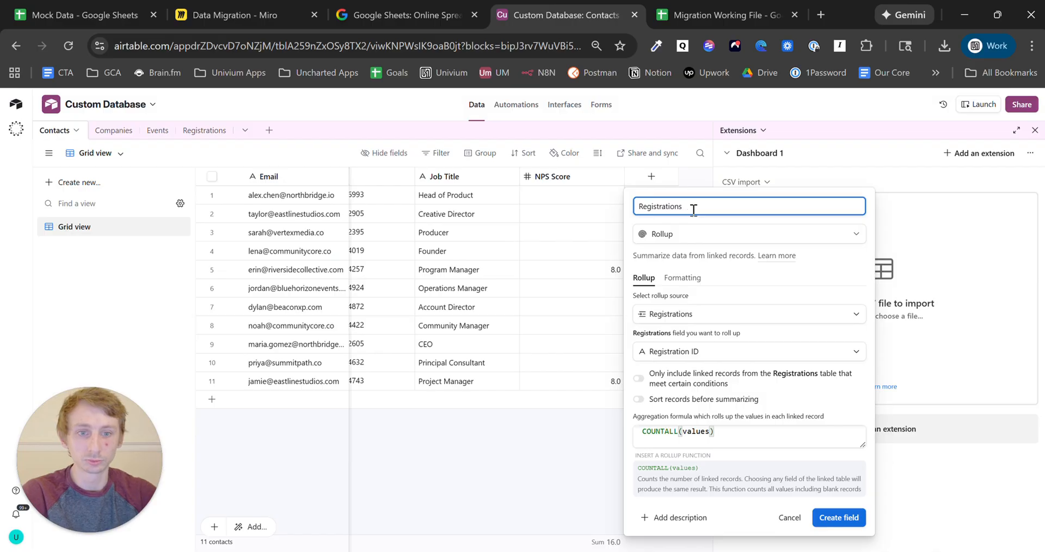
pyautogui.click(839, 518)
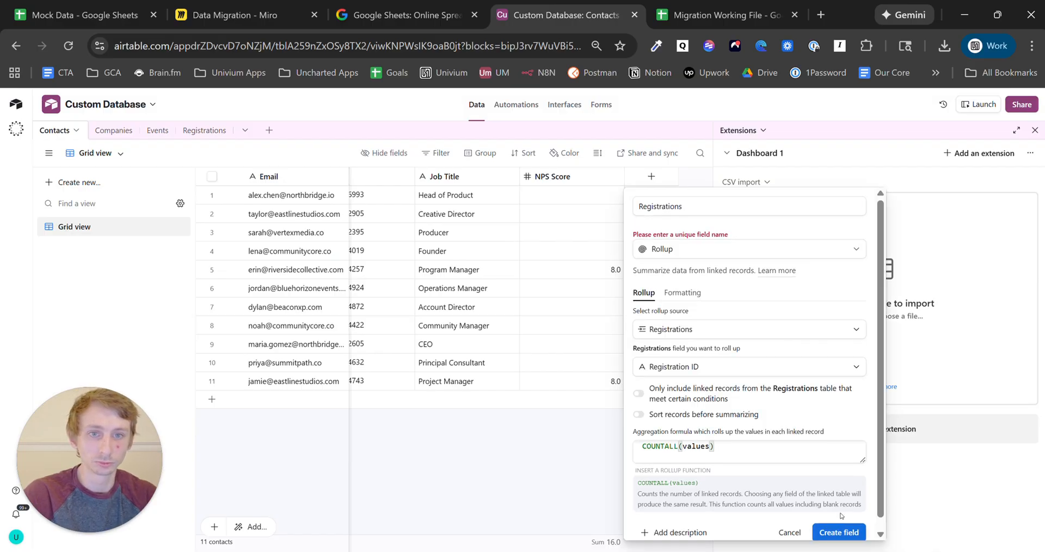
pyautogui.click(696, 209)
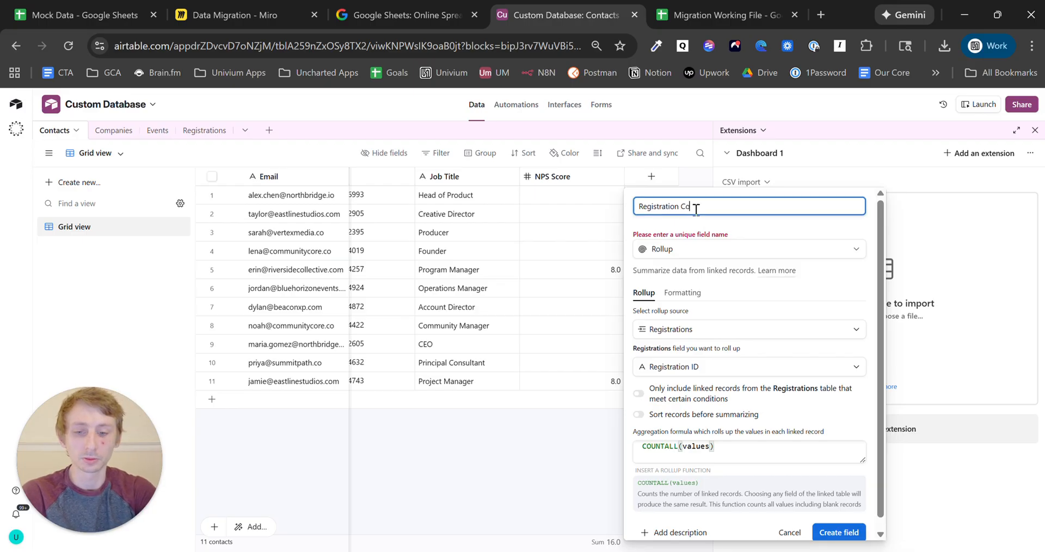
pyautogui.write('Count')
pyautogui.click(837, 533)
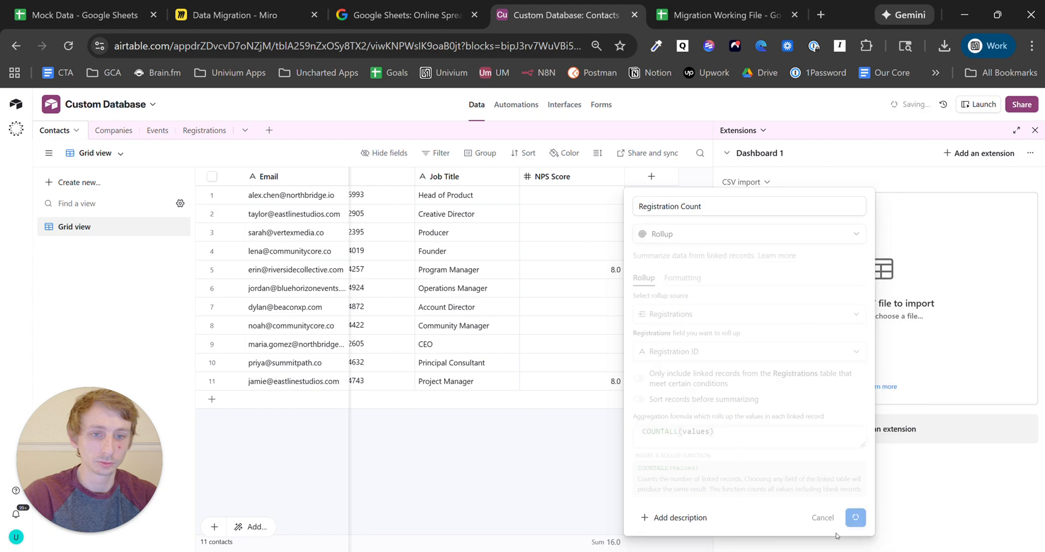
# - Check several contacts' registration counts, then switch to the Companies table
pyautogui.click(663, 218)
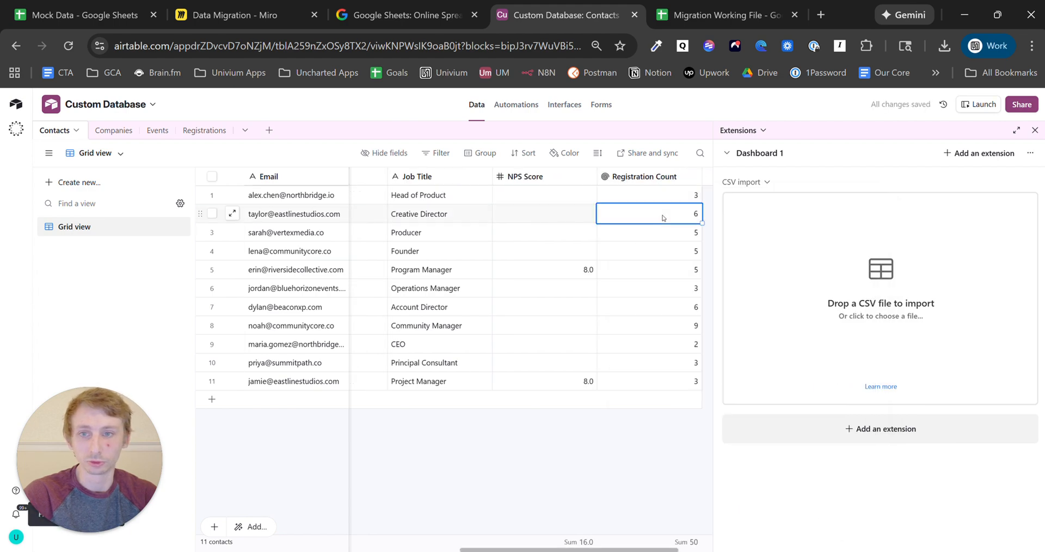
pyautogui.click(680, 254)
pyautogui.click(673, 271)
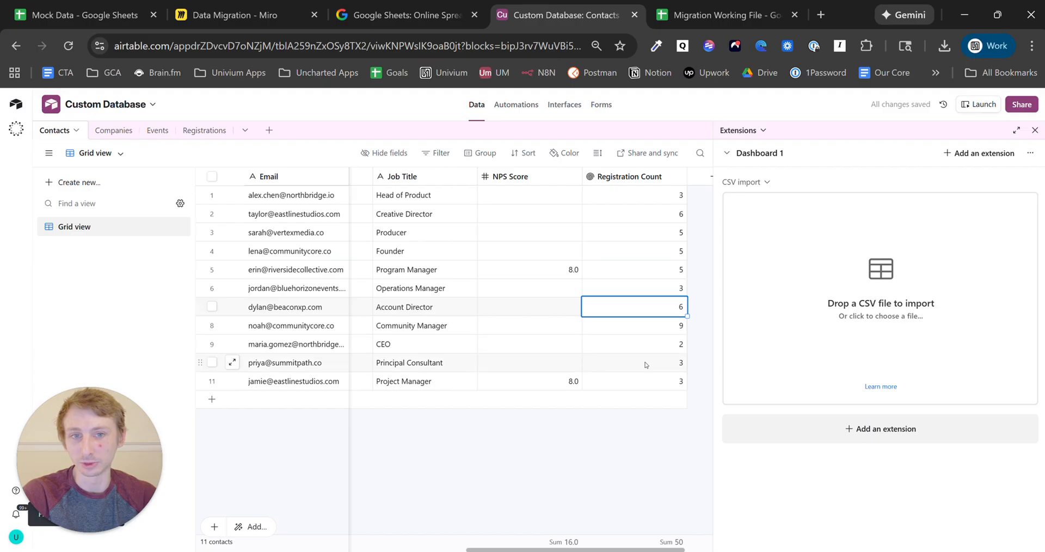
pyautogui.click(105, 130)
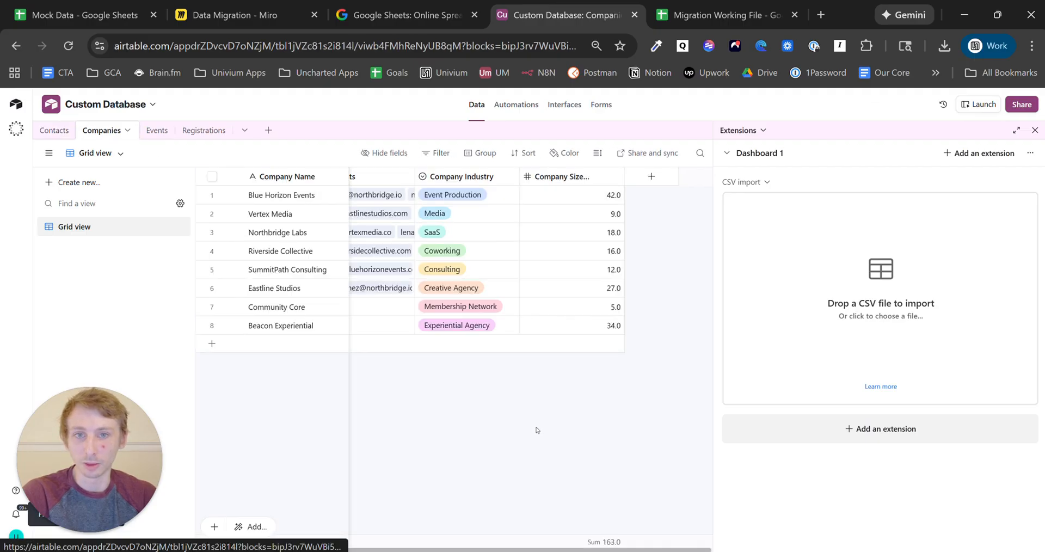
# - Add a Registration Count rollup to Companies over the linked contacts' Registration Count
pyautogui.click(653, 177)
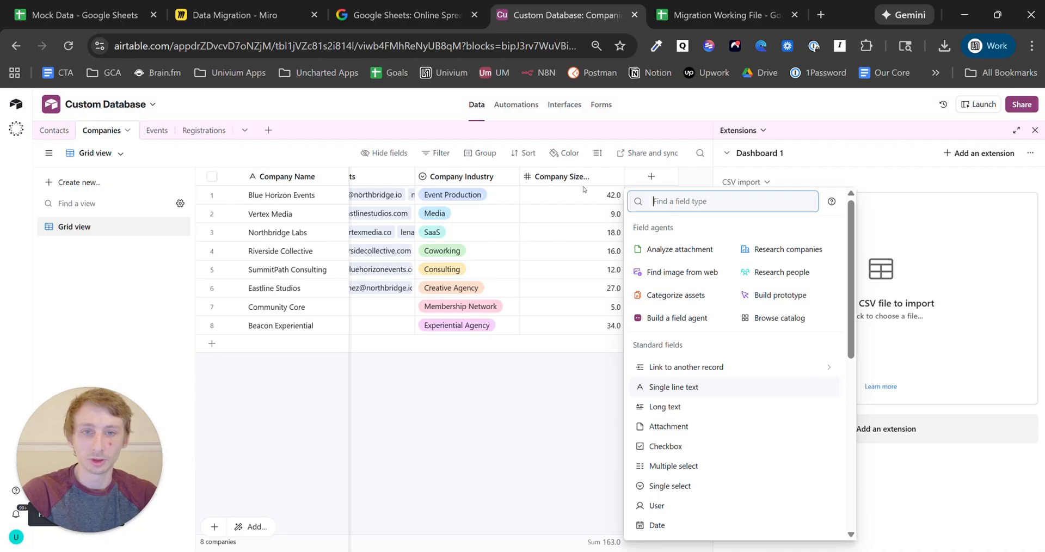
pyautogui.write('ro')
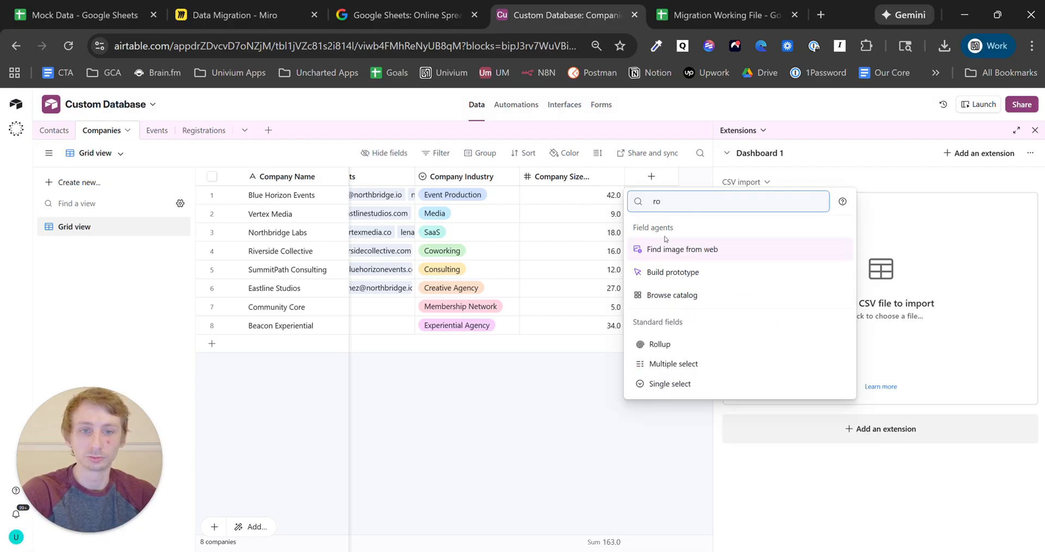
pyautogui.click(690, 342)
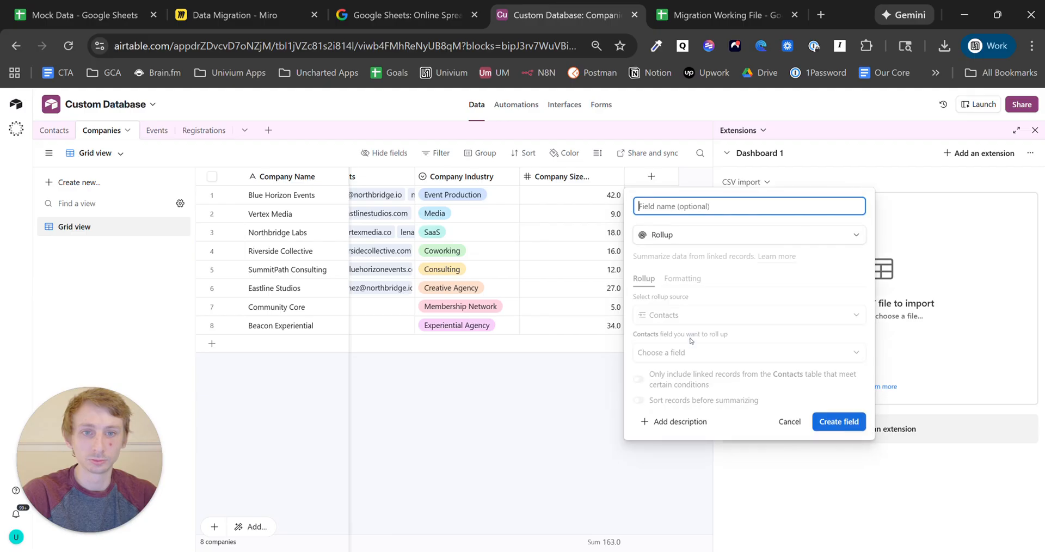
pyautogui.click(706, 316)
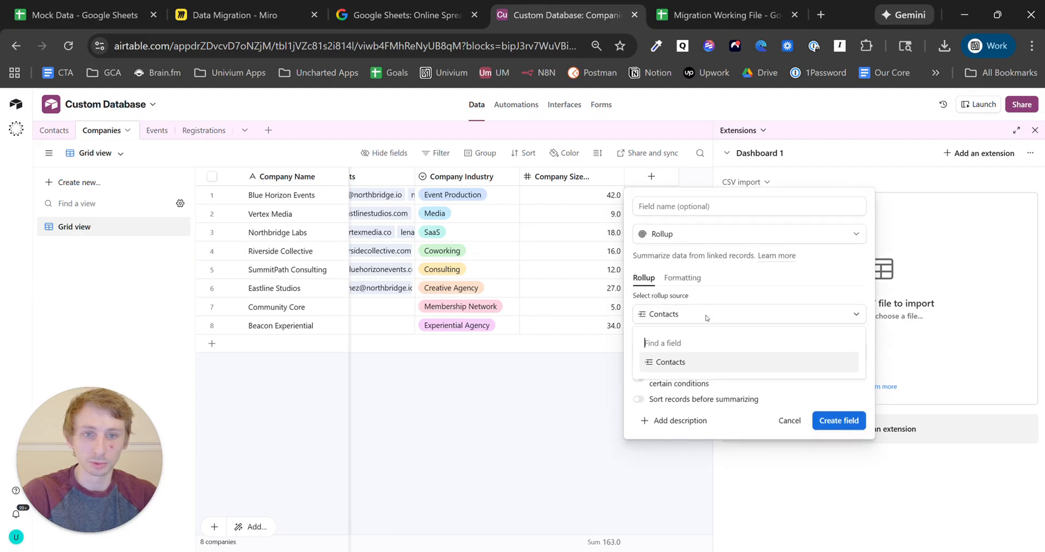
pyautogui.click(704, 363)
pyautogui.click(706, 352)
pyautogui.scroll(-3, 708, 480)
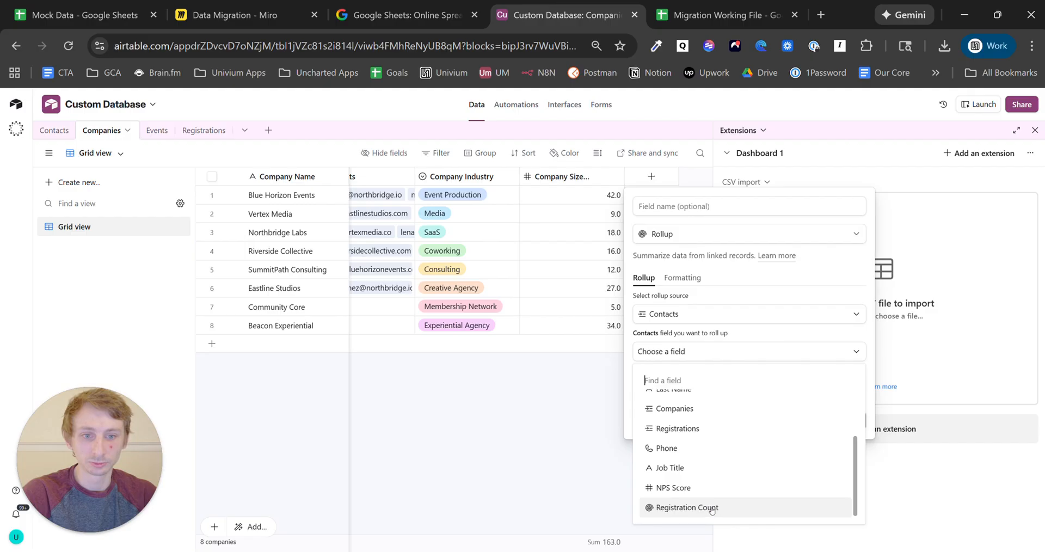
pyautogui.click(687, 508)
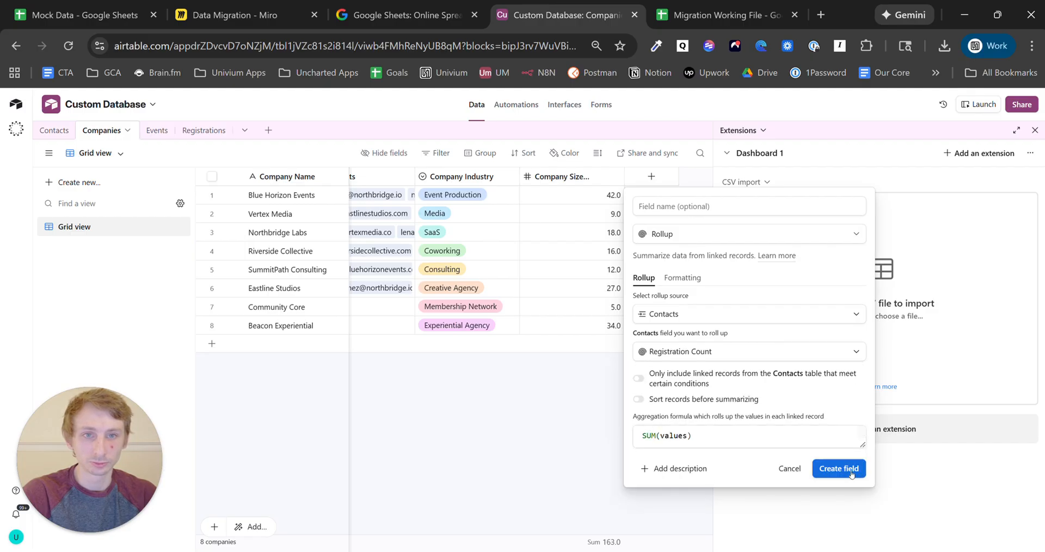
pyautogui.click(714, 205)
pyautogui.write('Registration Count')
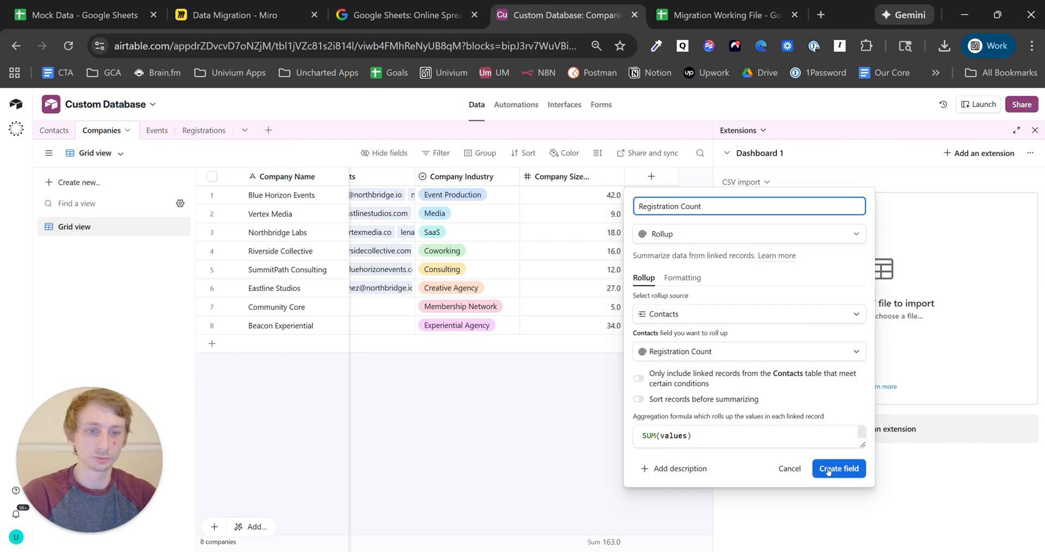
pyautogui.click(828, 470)
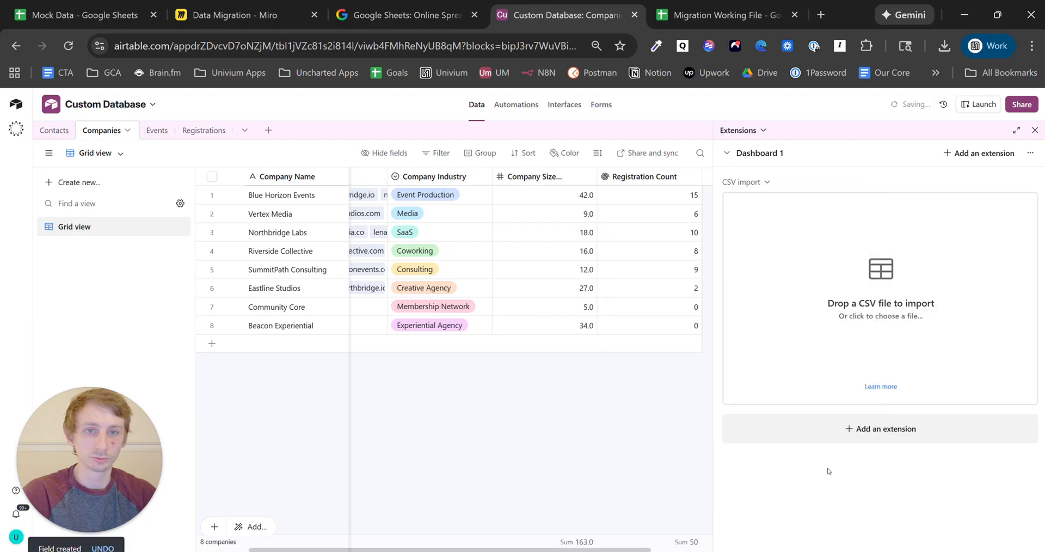
# - Inspect Blue Horizon Events' total and the Community Core row, then open the Mock Data sheet
pyautogui.click(675, 196)
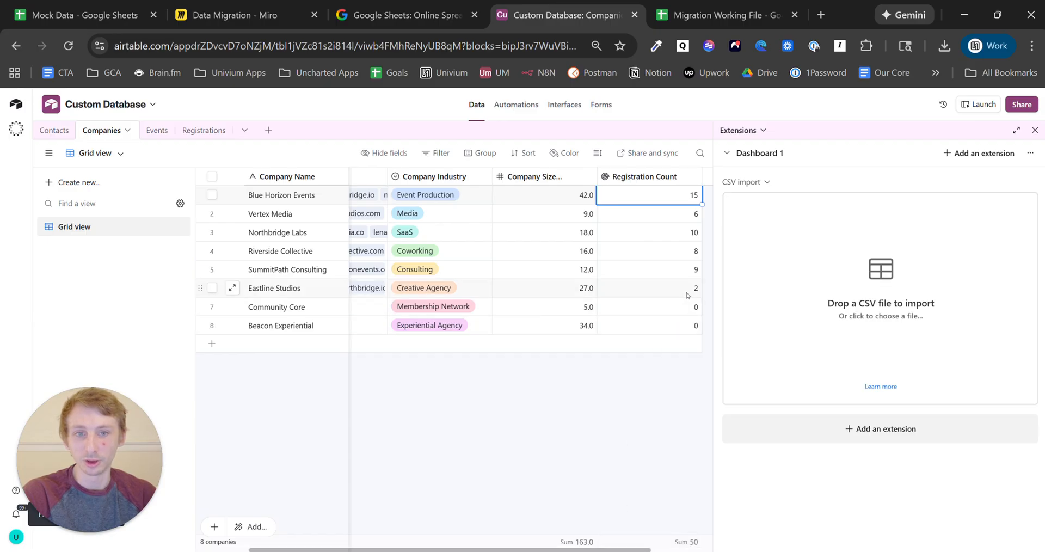
pyautogui.hscroll(3, 689, 238)
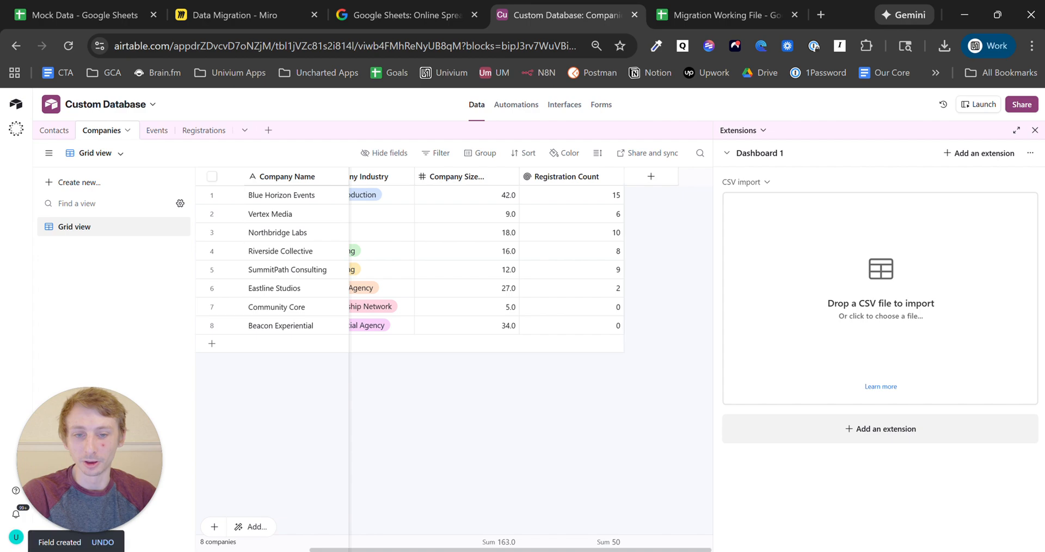
pyautogui.hscroll(-5, 363, 489)
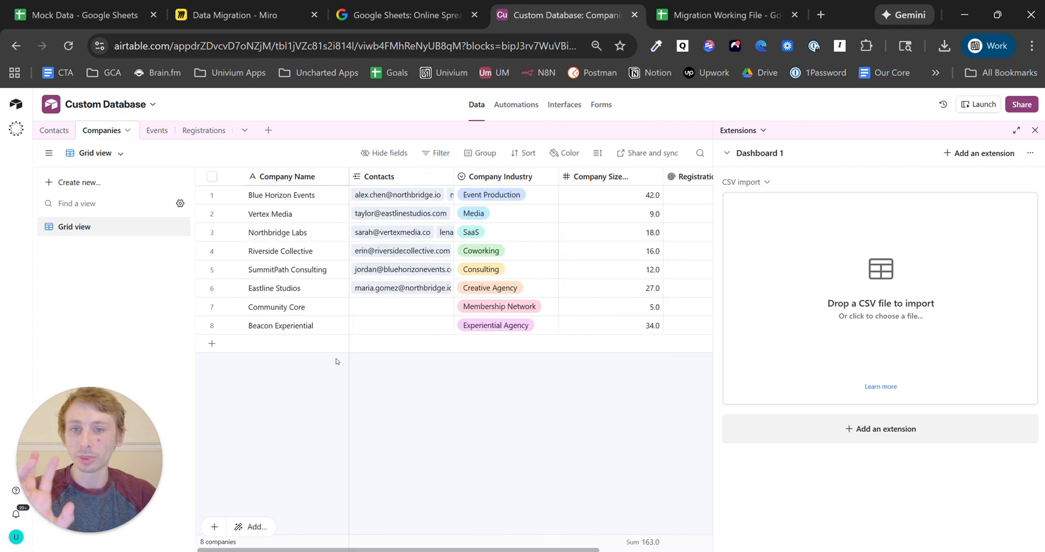
pyautogui.click(292, 310)
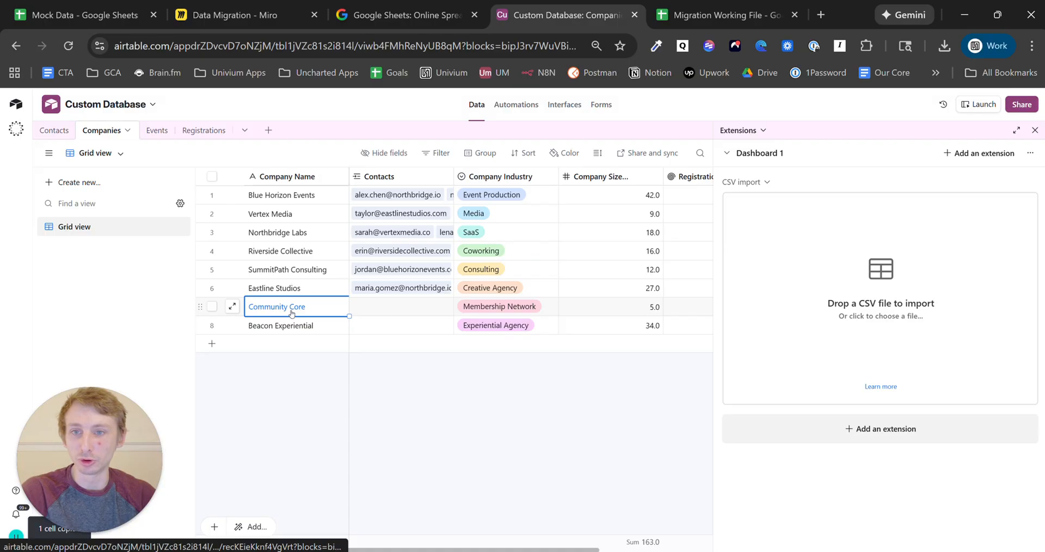
pyautogui.click(80, 17)
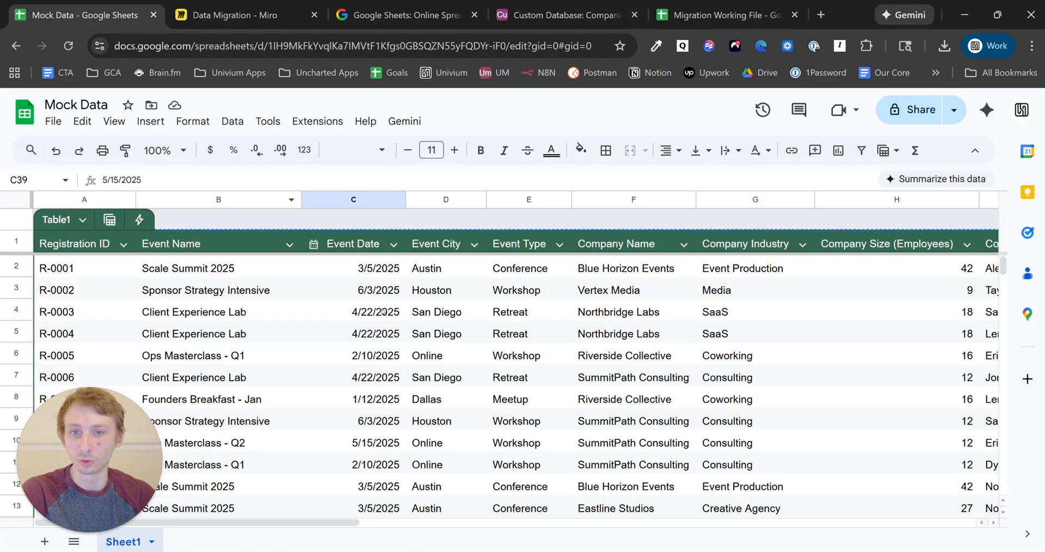
# - Search Mock Data for 'Community Core' and scroll right to see its contact
pyautogui.click(419, 363)
pyautogui.hotkey('ctrl', 'f')
pyautogui.write('Community Core')
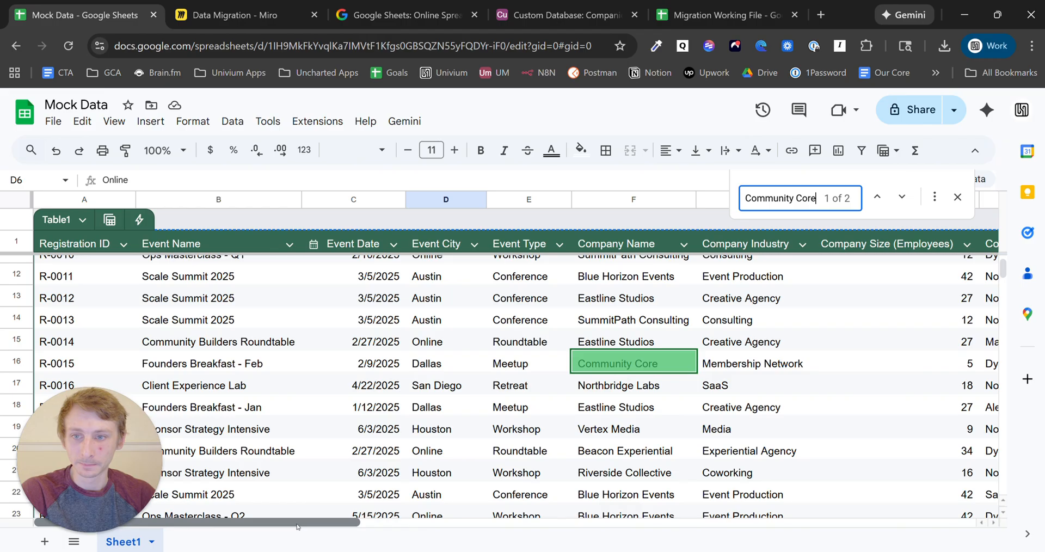
pyautogui.moveTo(326, 532); pyautogui.dragTo(471, 531)
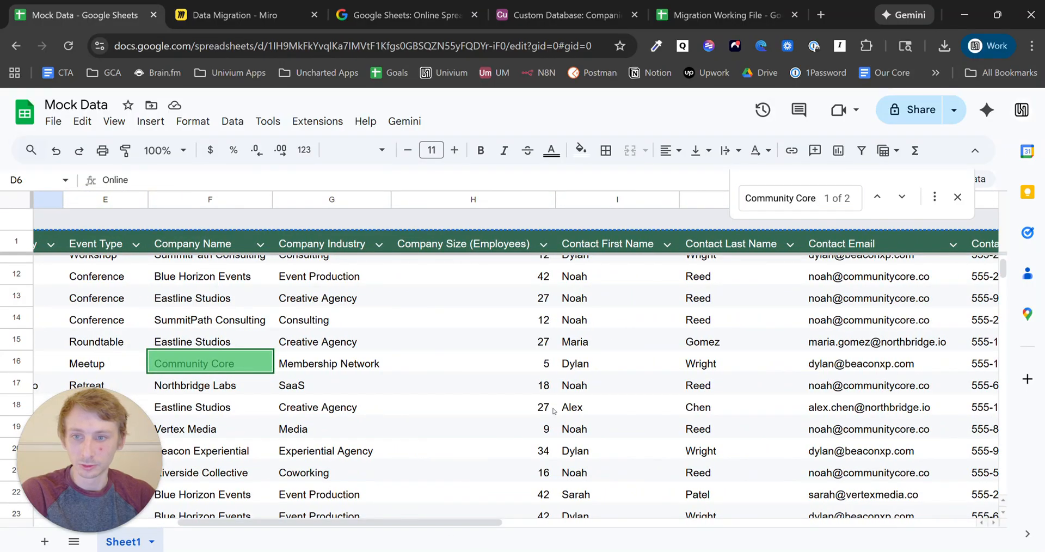
pyautogui.click(560, 14)
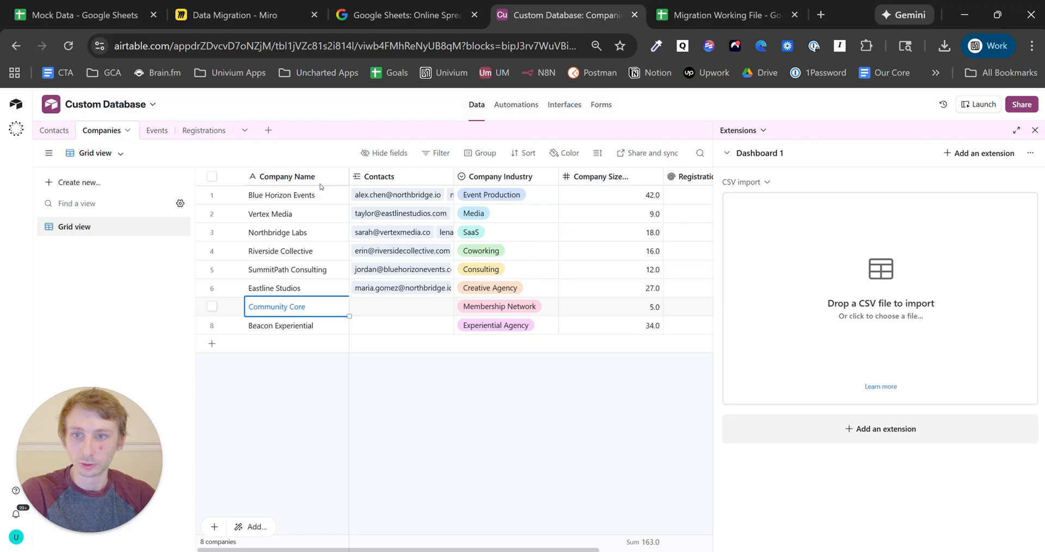
# - Add Community Core to the row 7 contact's Companies in the Contacts table
pyautogui.click(53, 128)
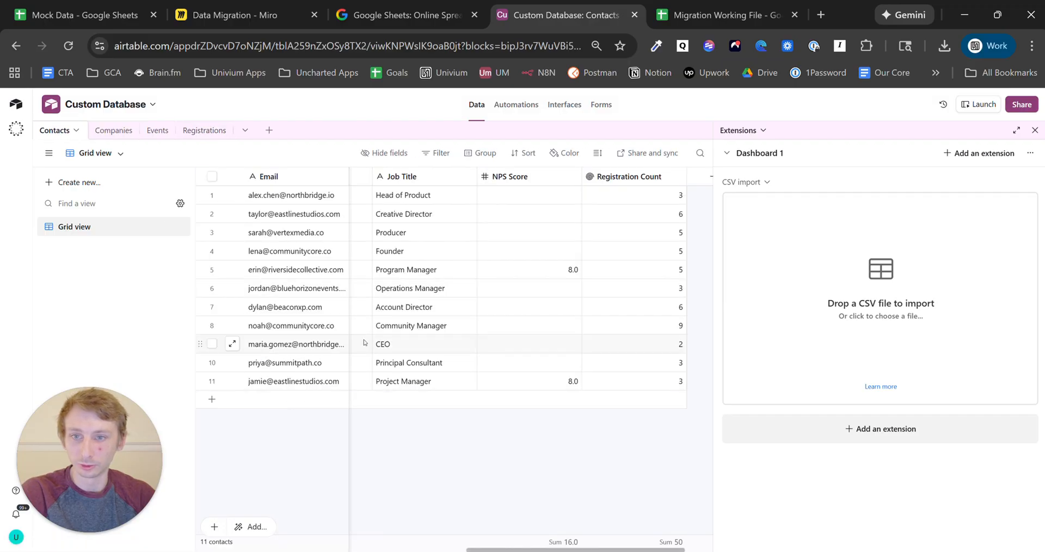
pyautogui.hscroll(-10, 417, 548)
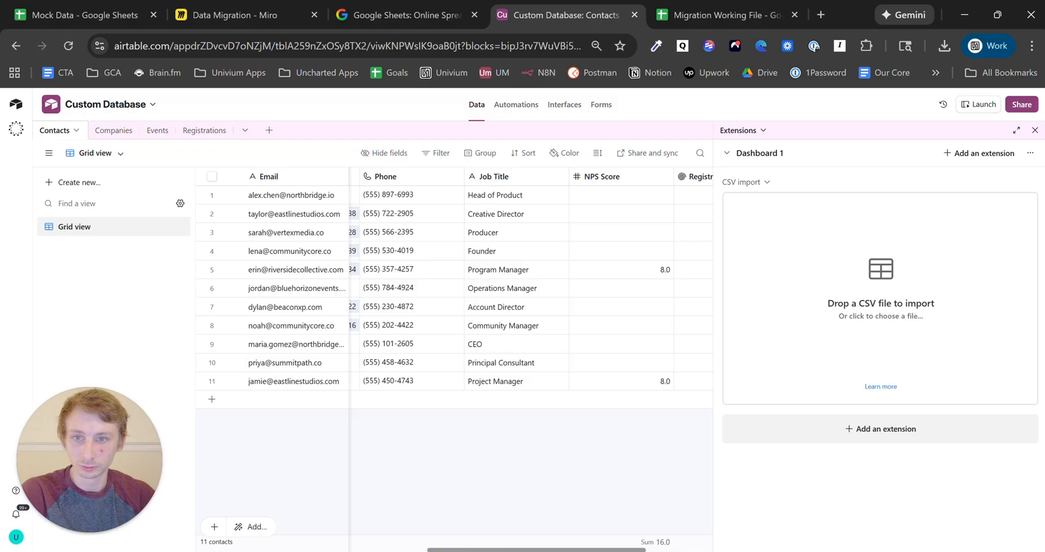
pyautogui.hscroll(-2, 455, 288)
pyautogui.hscroll(3, 666, 307)
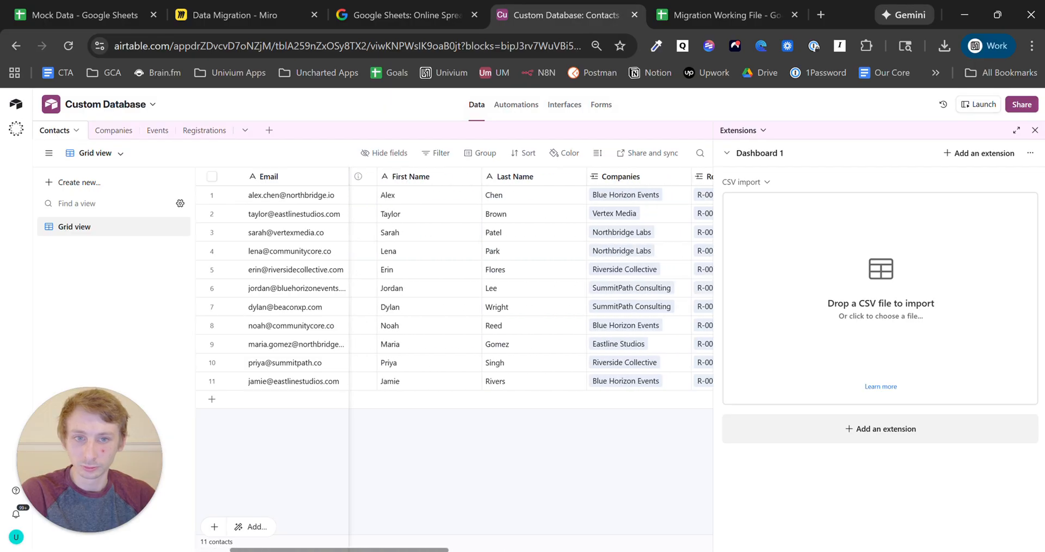
pyautogui.click(666, 307)
pyautogui.click(574, 313)
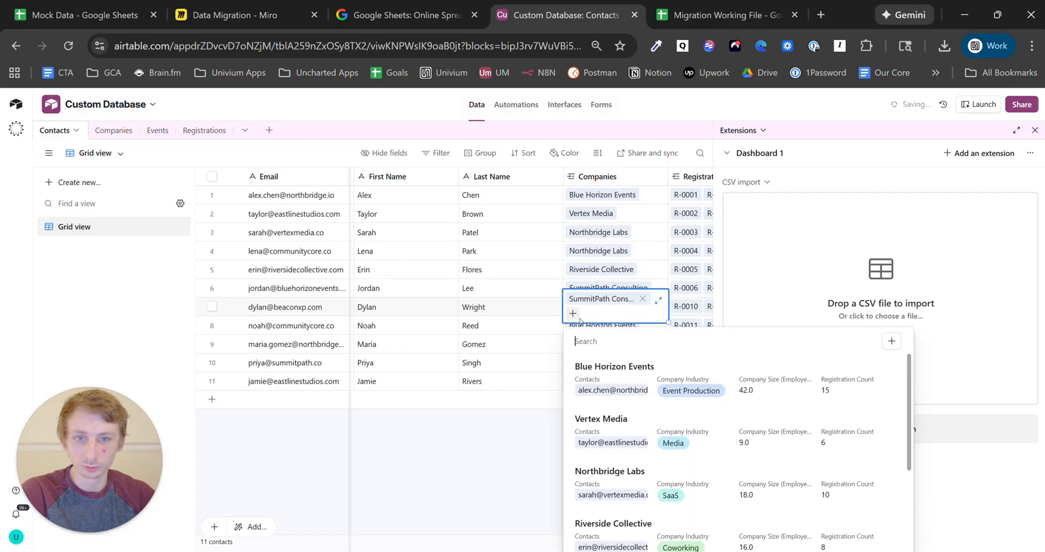
pyautogui.scroll(-5, 606, 371)
pyautogui.click(605, 367)
pyautogui.click(603, 435)
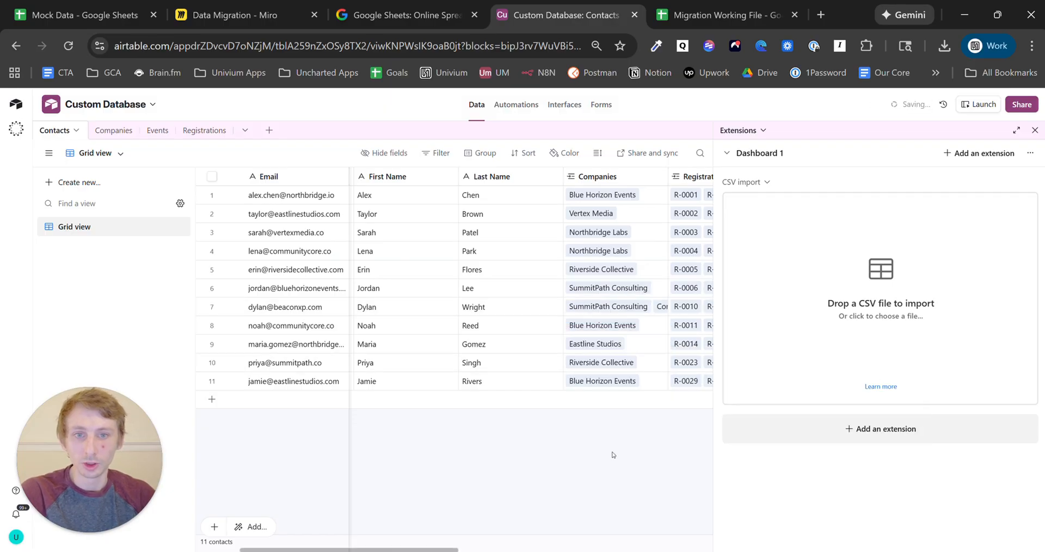
# - Check the second Community Core match in Mock Data, then review Beacon Experiential in Companies
pyautogui.click(130, 3)
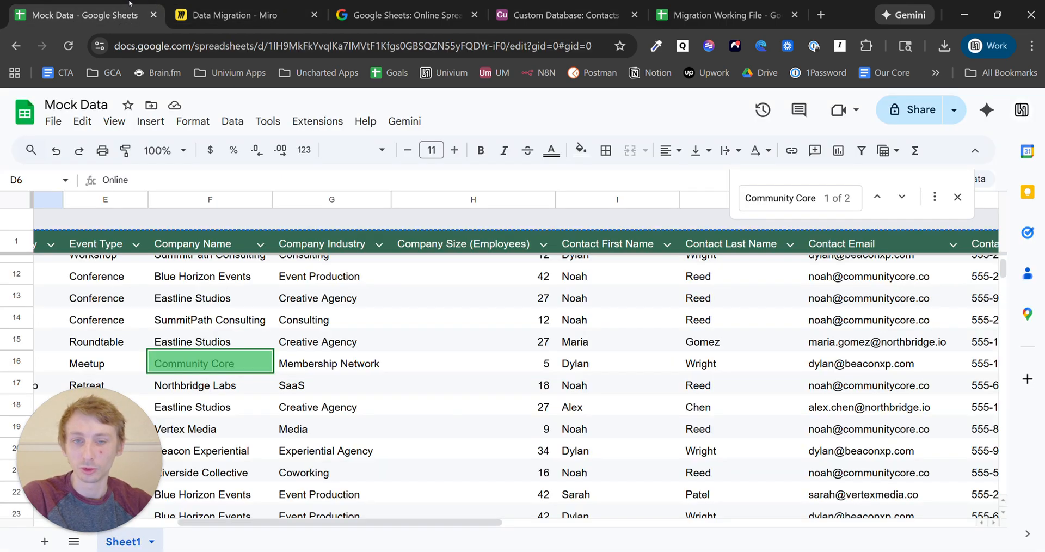
pyautogui.click(901, 198)
pyautogui.scroll(-1, 539, 334)
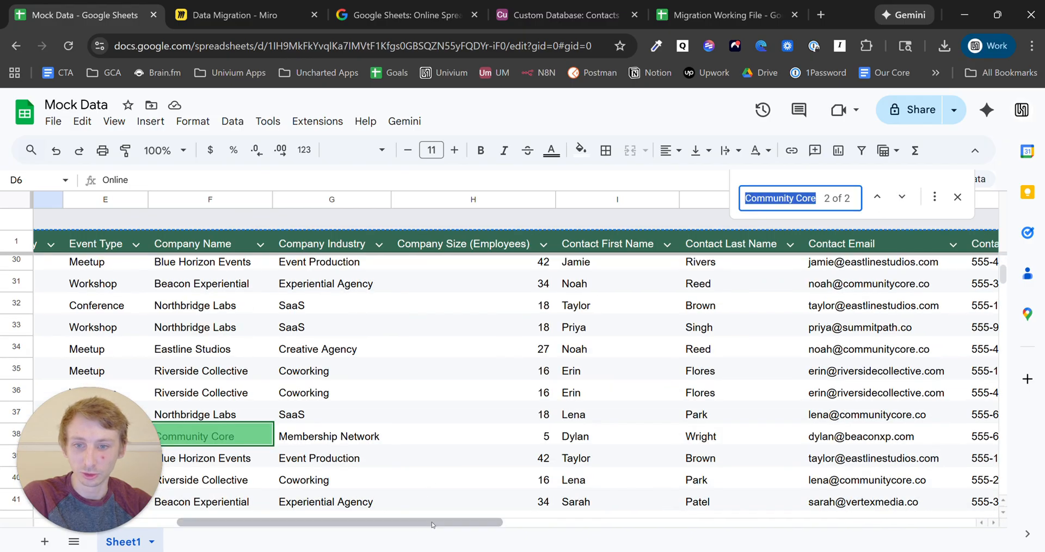
pyautogui.moveTo(434, 522); pyautogui.dragTo(283, 533)
pyautogui.moveTo(216, 534); pyautogui.dragTo(441, 530)
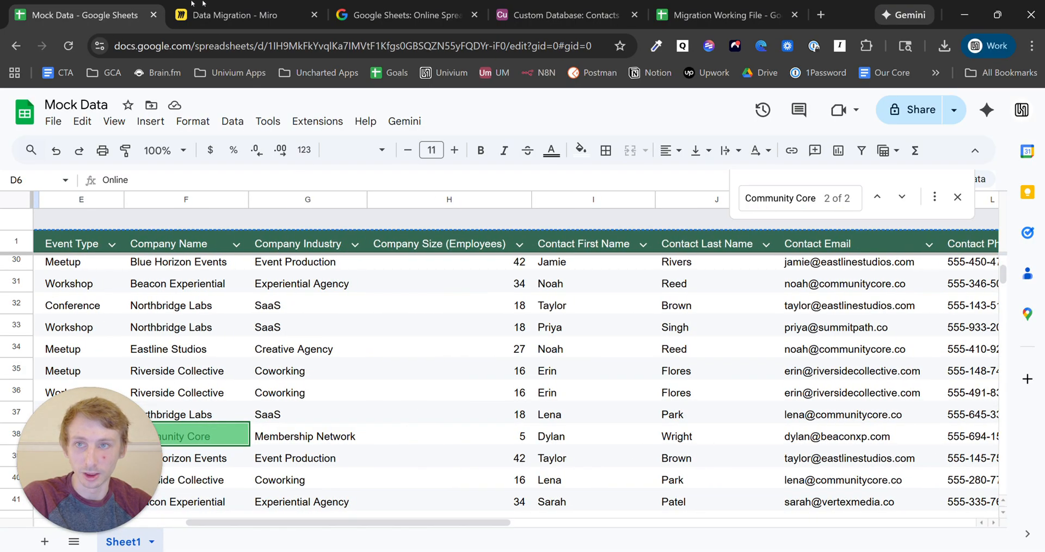
pyautogui.click(561, 15)
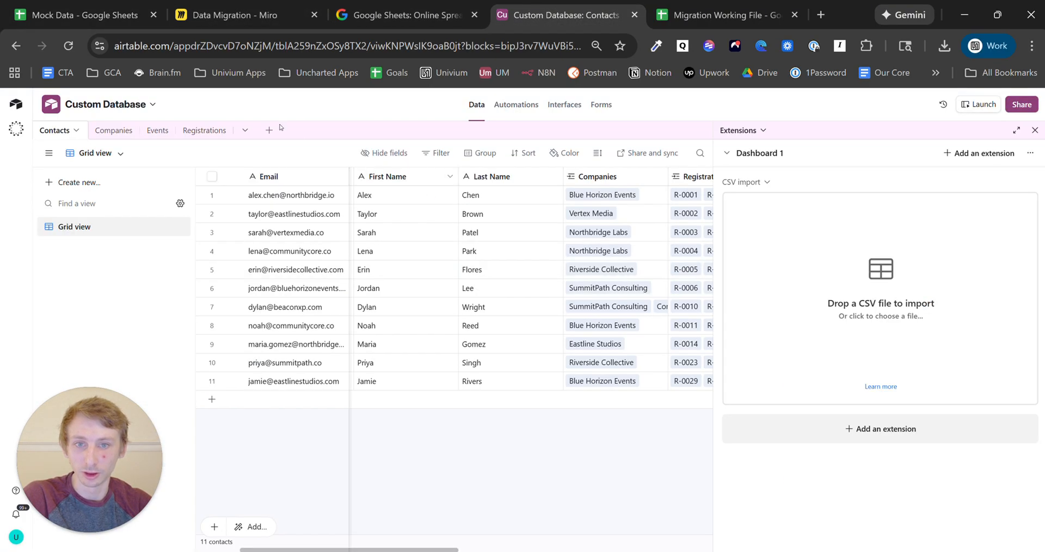
pyautogui.click(114, 131)
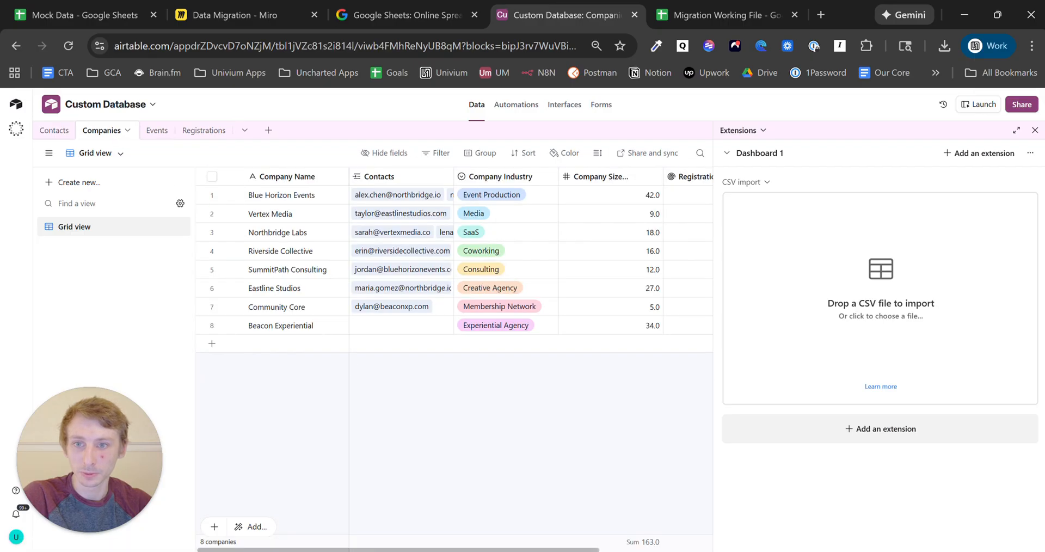
pyautogui.click(294, 327)
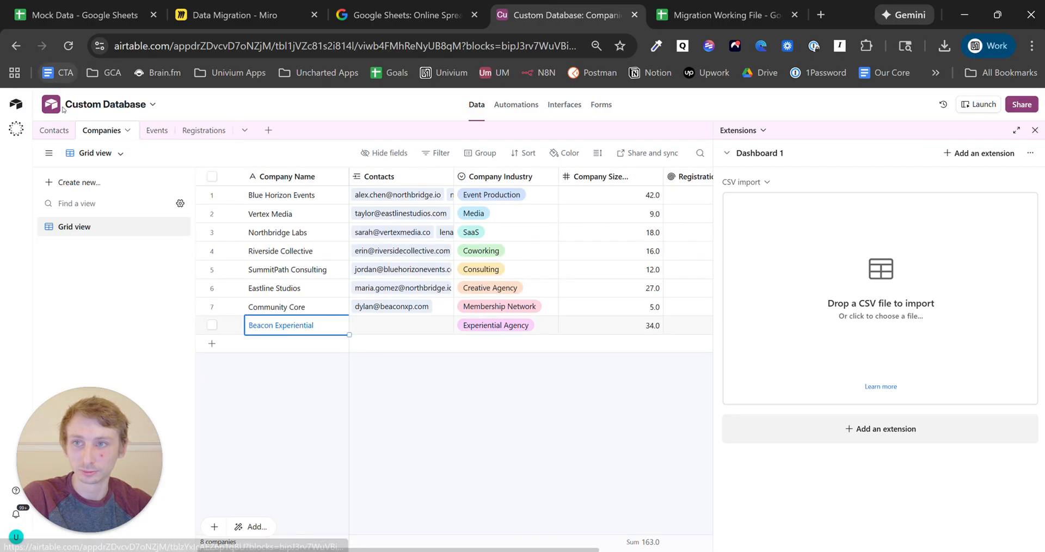
pyautogui.click(54, 130)
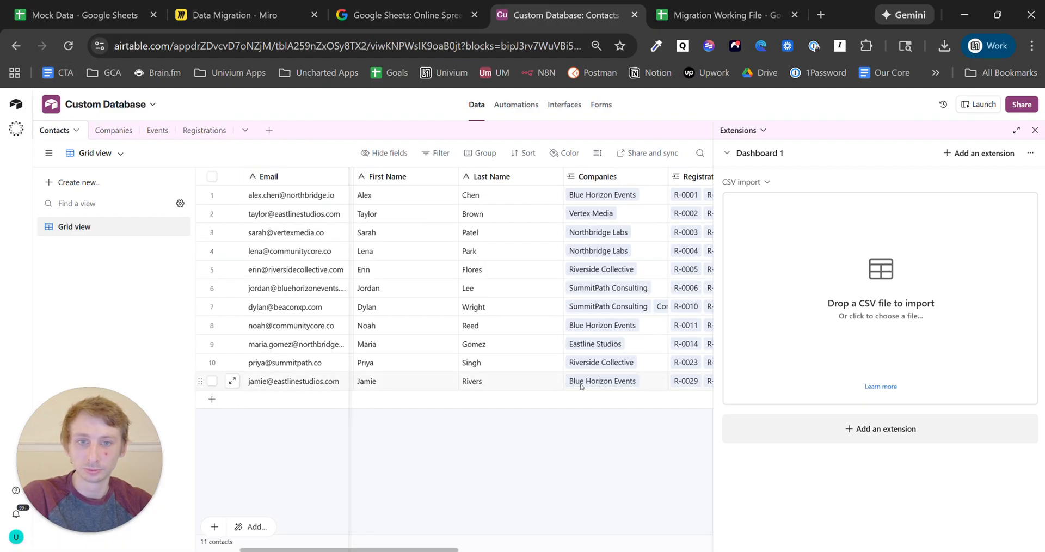
# - Search Mock Data for 'Beacon ex' and scroll through the 7 Beacon Experiential matches
pyautogui.click(110, 2)
pyautogui.click(794, 196)
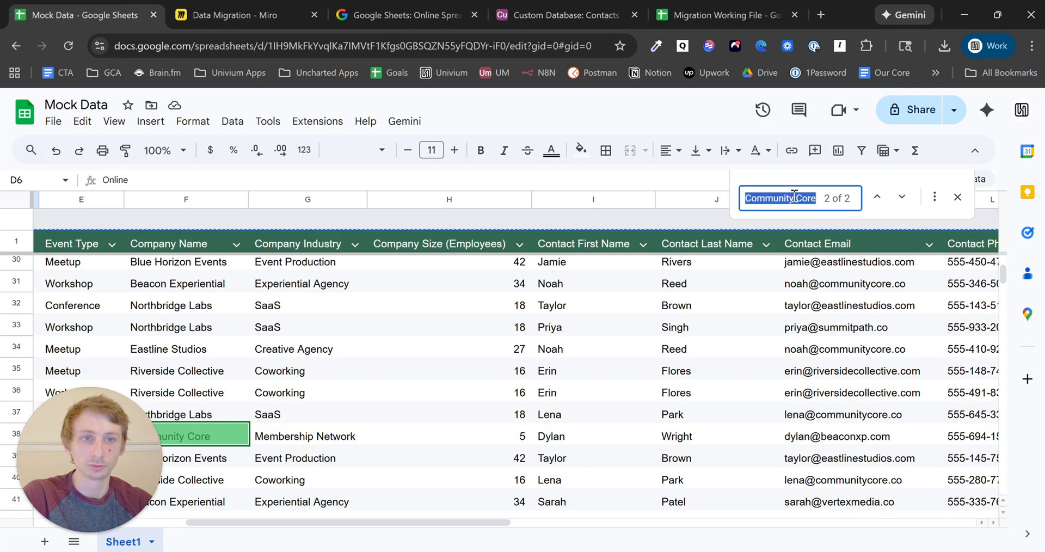
pyautogui.write('Beacon')
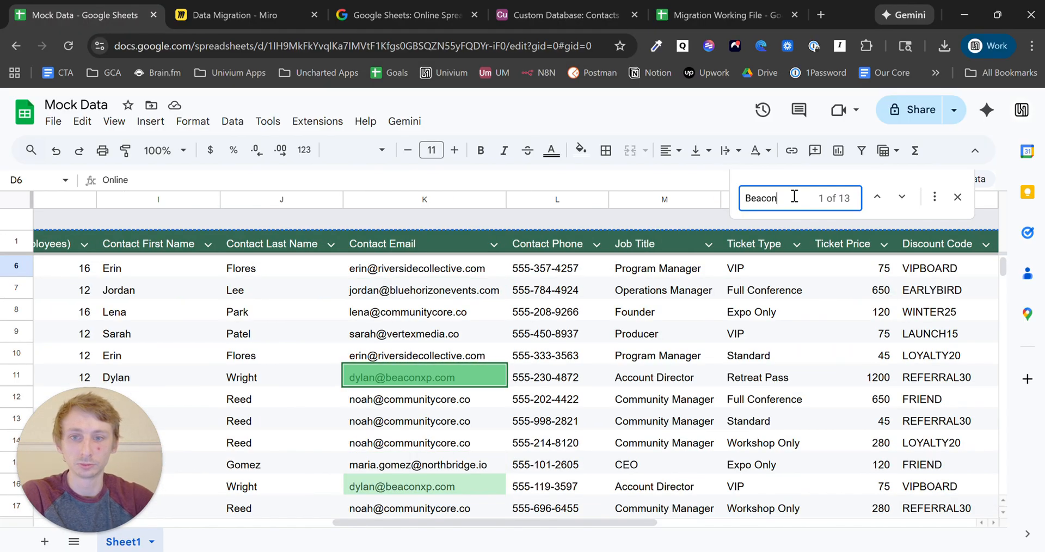
pyautogui.write(' ex')
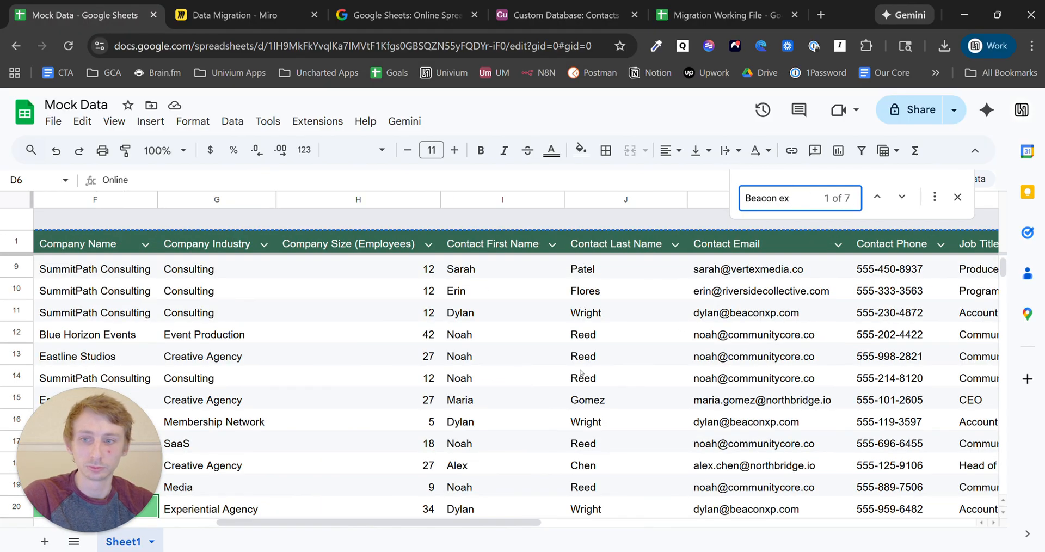
pyautogui.moveTo(360, 523); pyautogui.dragTo(328, 514)
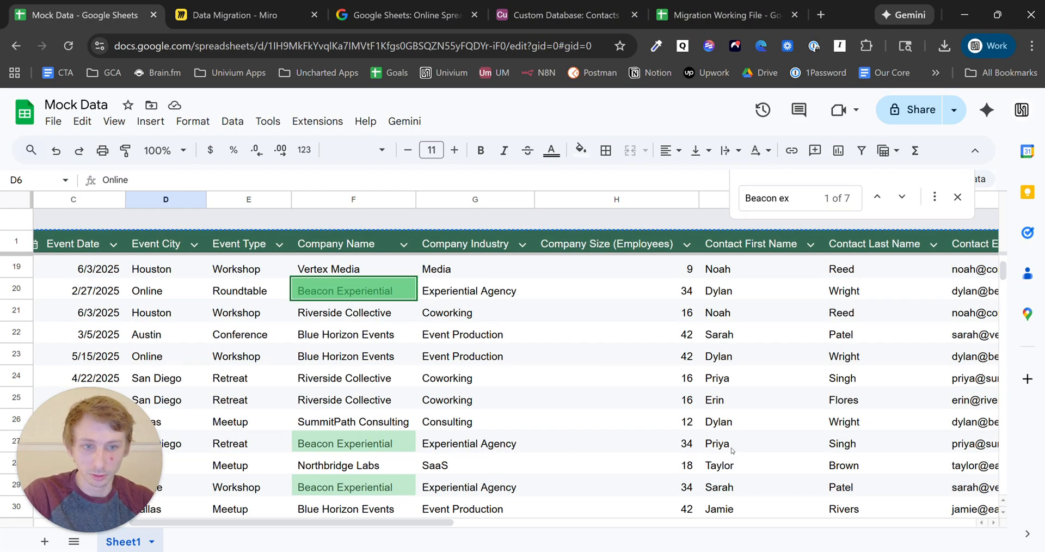
pyautogui.scroll(-1, 607, 338)
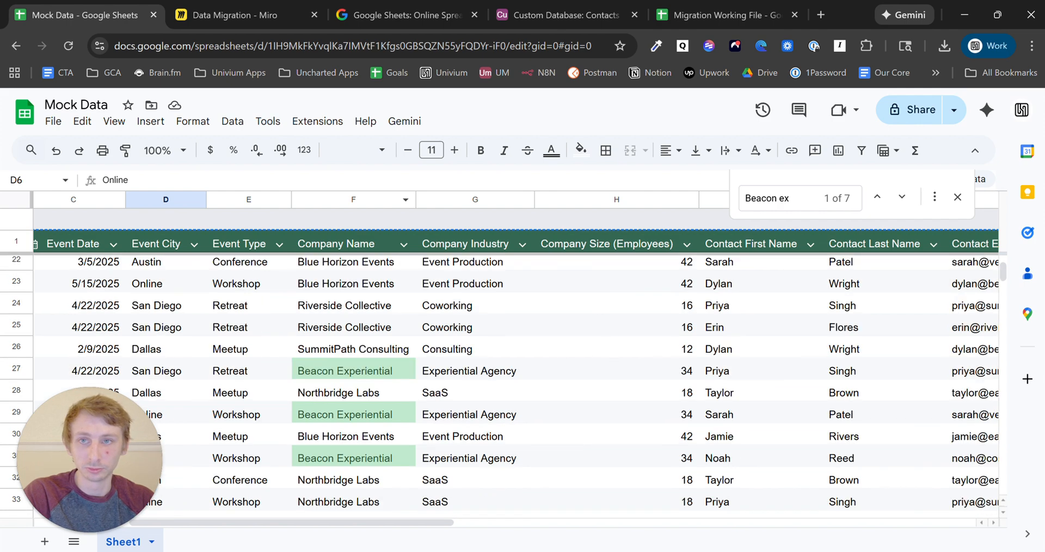
pyautogui.click(561, 15)
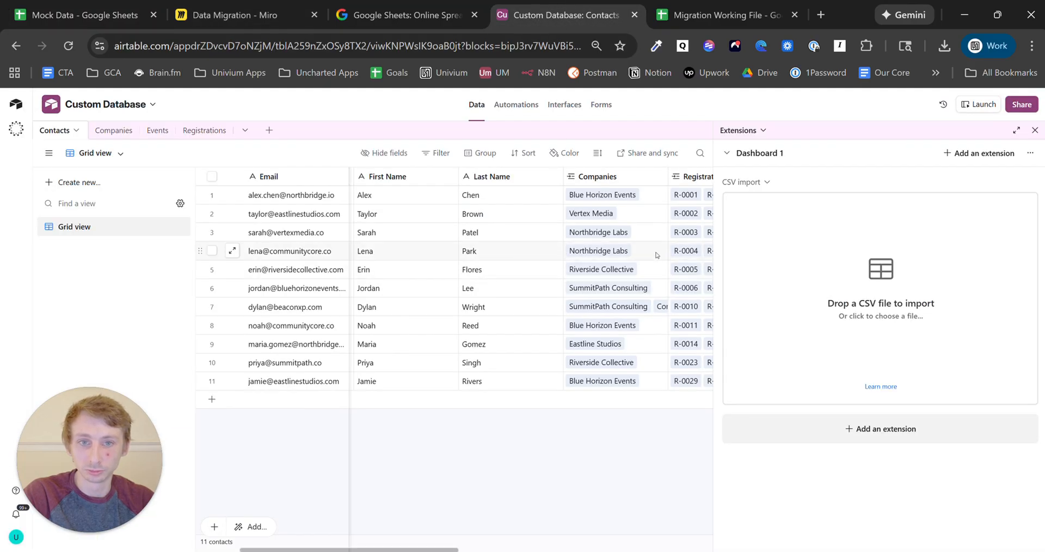
# - Link Beacon Experiential to the contacts in rows 3 and 10
pyautogui.click(653, 229)
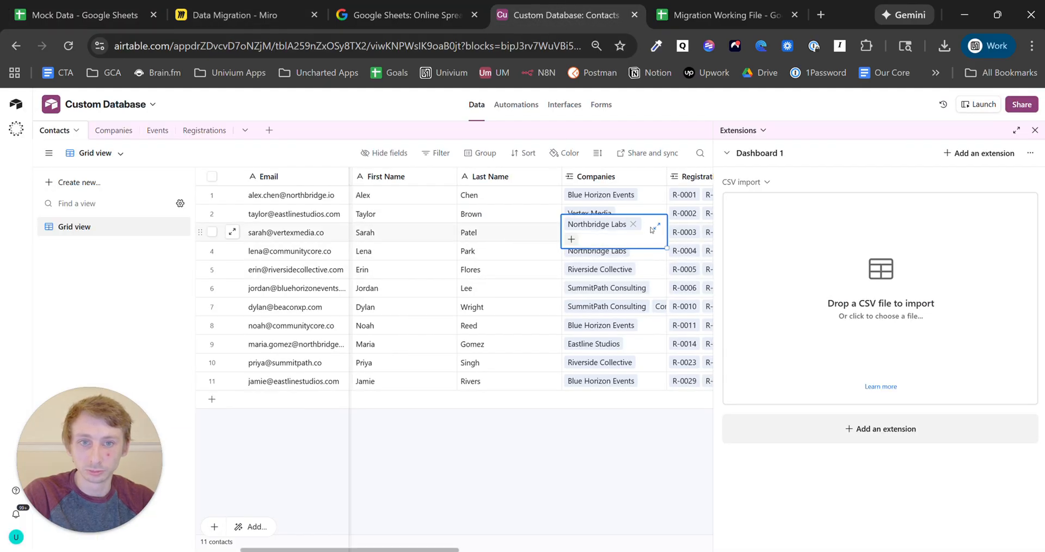
pyautogui.click(571, 240)
pyautogui.write('bea')
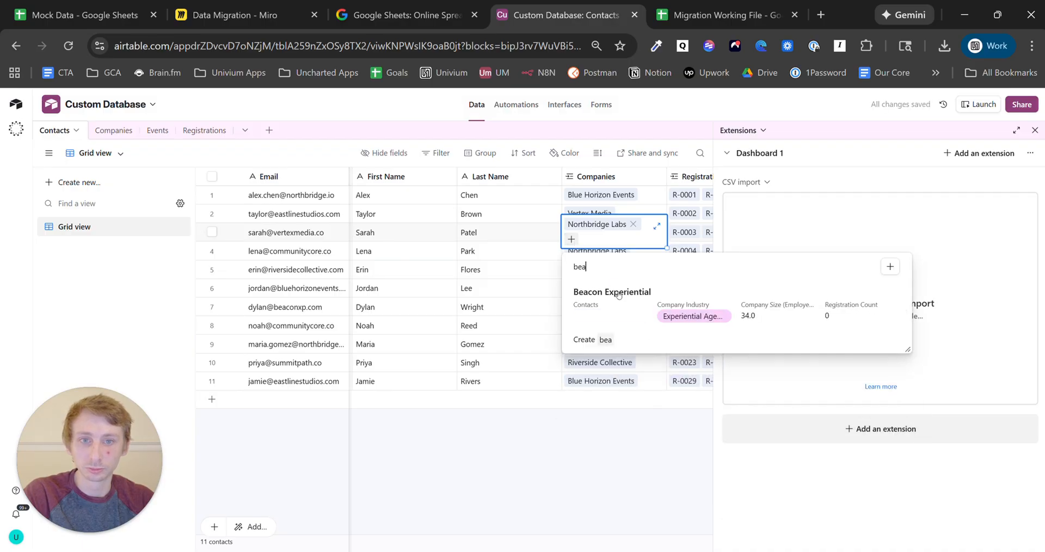
pyautogui.click(618, 295)
pyautogui.click(635, 454)
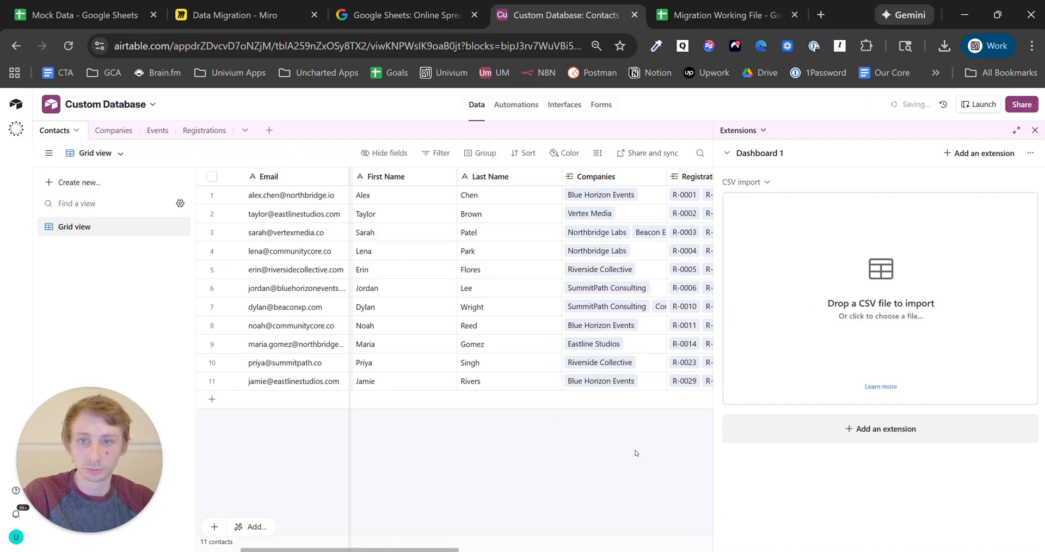
pyautogui.click(647, 363)
pyautogui.click(572, 369)
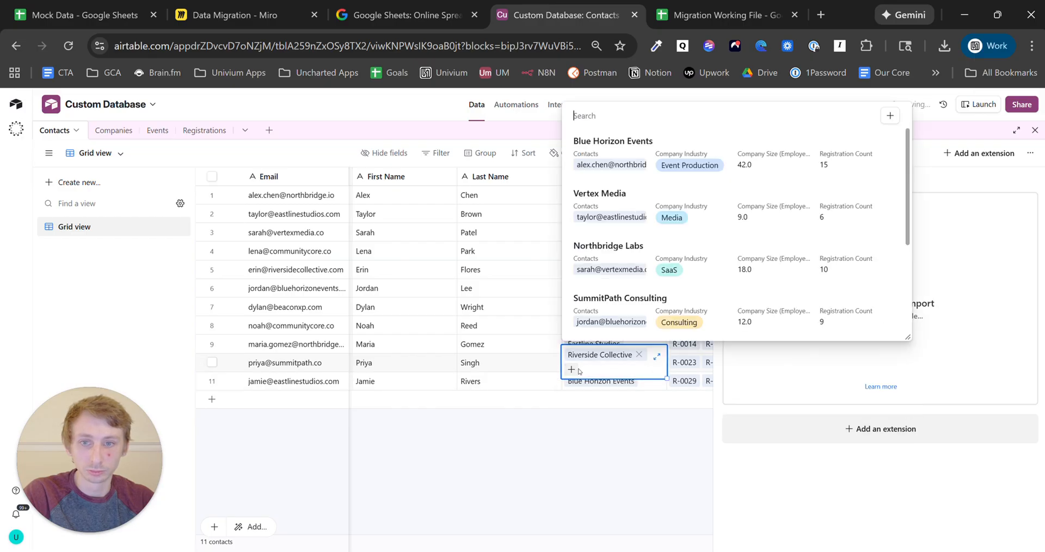
pyautogui.write('bea')
pyautogui.click(640, 427)
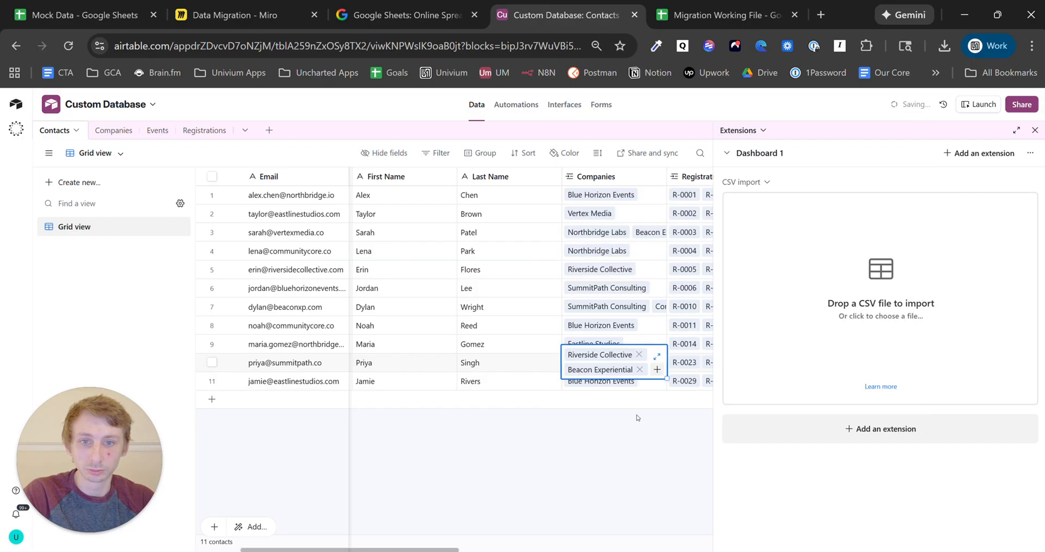
# - Link Beacon Experiential to rows 8 and 7, cross-checking the Mock Data sheet in between
pyautogui.click(648, 327)
pyautogui.click(571, 332)
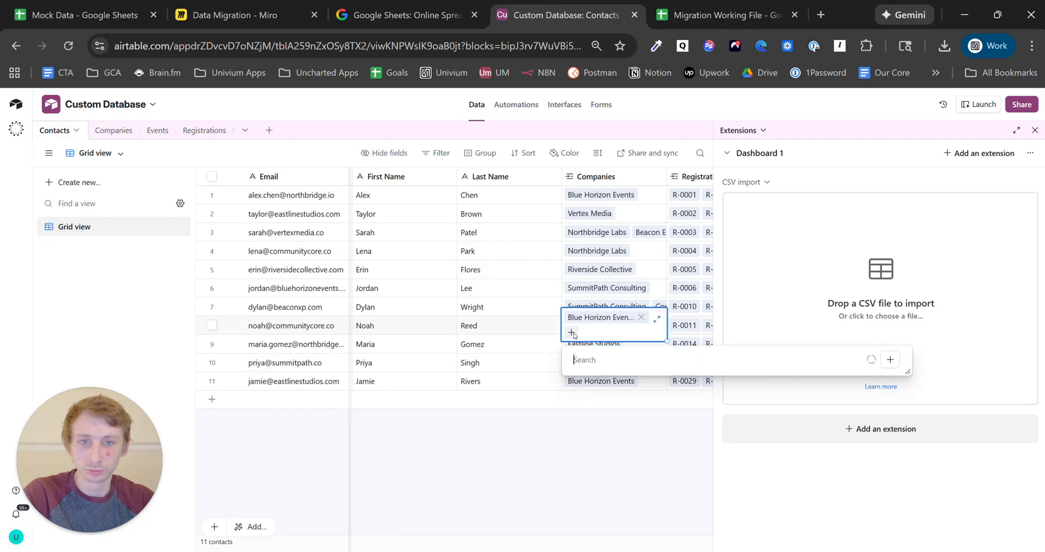
pyautogui.write('bea')
pyautogui.press('Return')
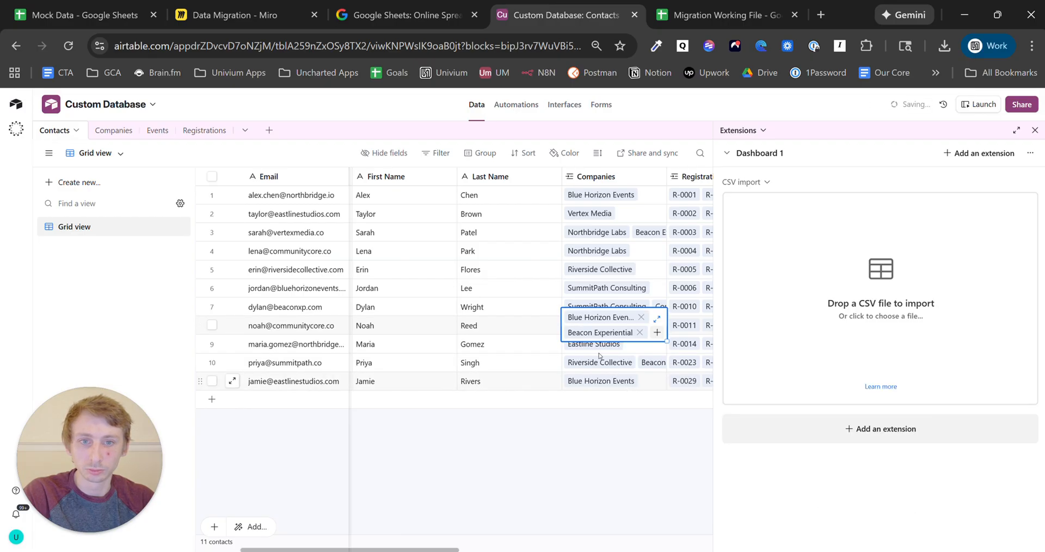
pyautogui.click(82, 14)
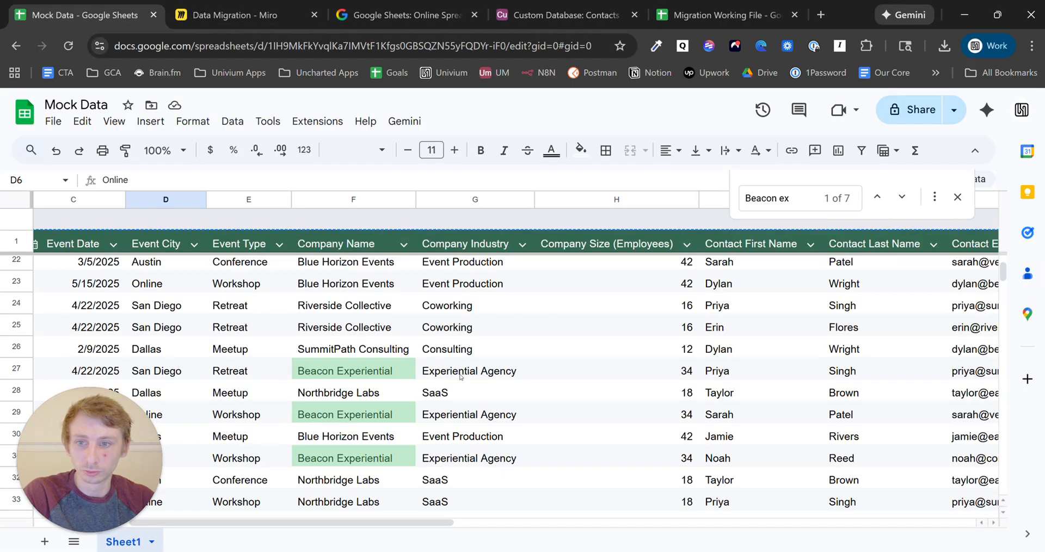
pyautogui.scroll(3, 724, 367)
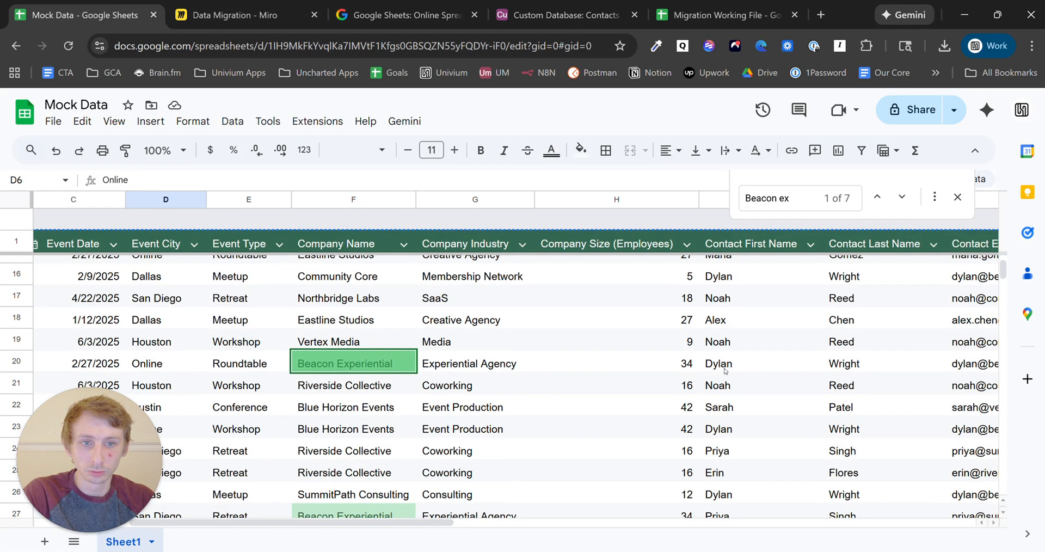
pyautogui.click(566, 15)
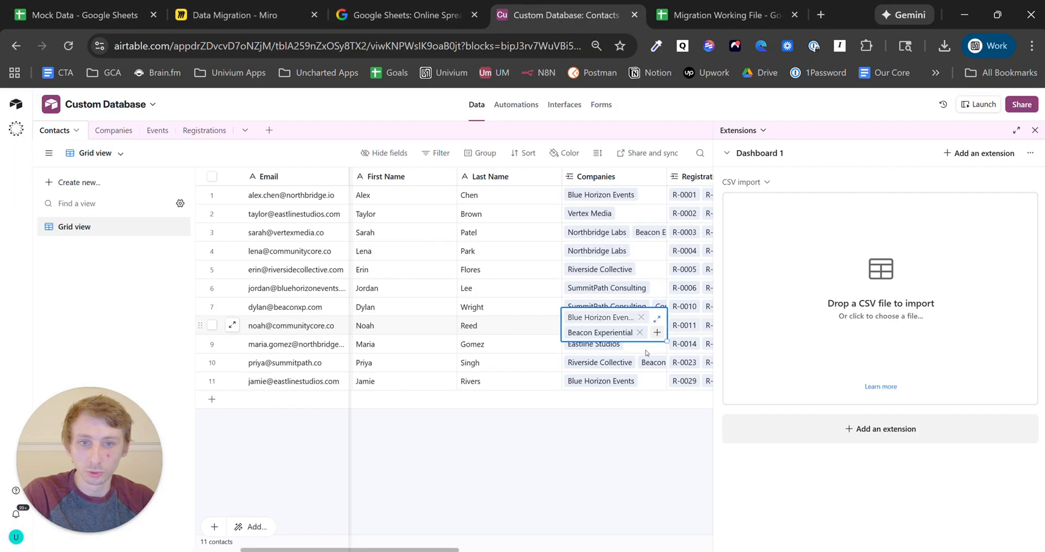
pyautogui.click(657, 315)
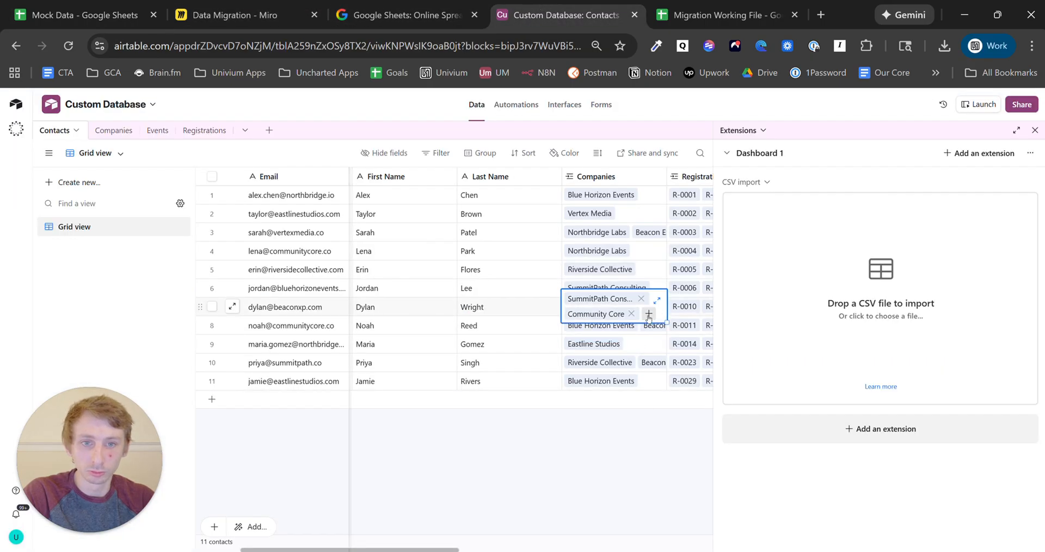
pyautogui.click(648, 314)
pyautogui.write('beac')
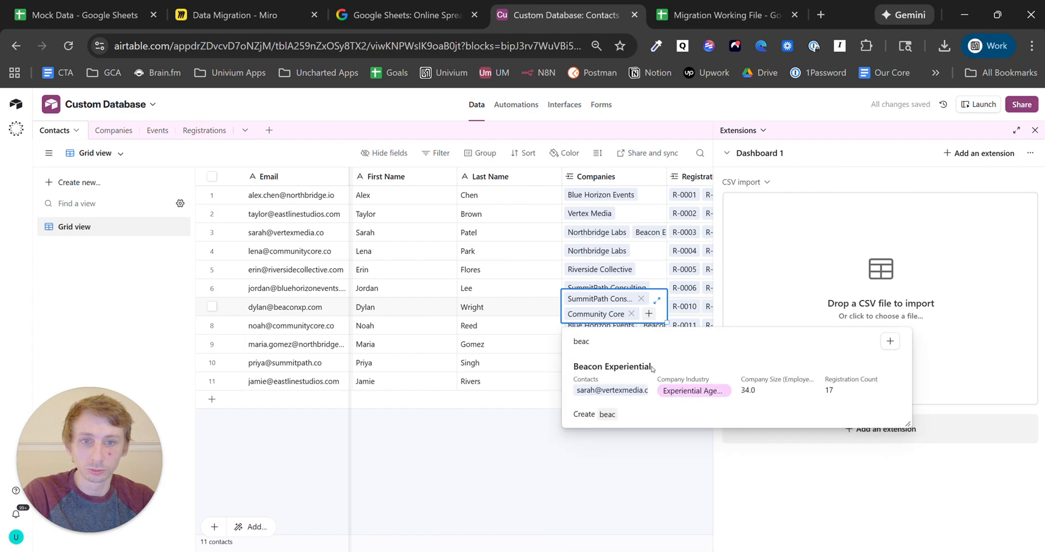
pyautogui.click(653, 369)
# - Recheck the Mock Data rows, then link Beacon Experiential to the row 6 contact
pyautogui.press('Escape')
pyautogui.hotkey('ctrl', '1')
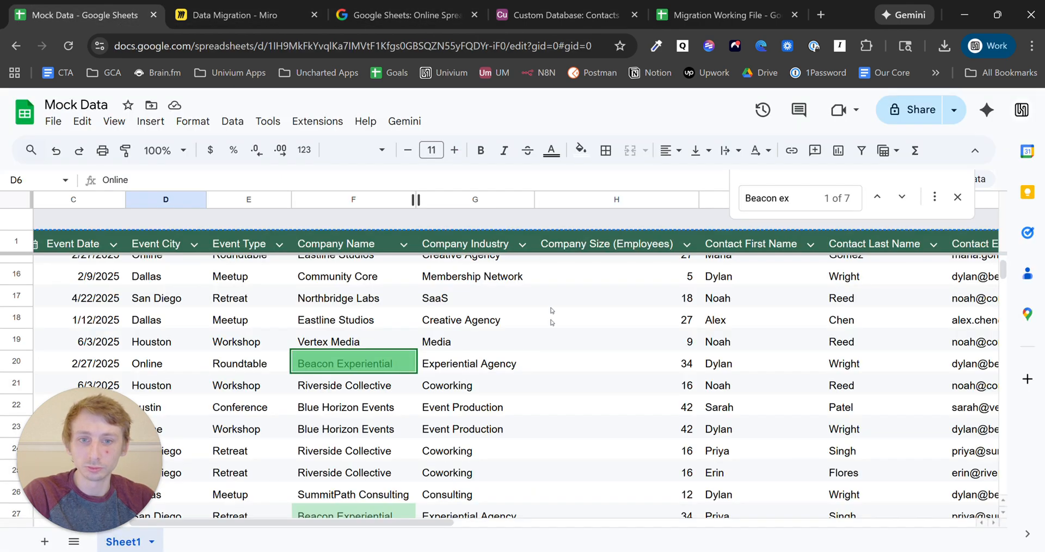
pyautogui.scroll(-8, 525, 408)
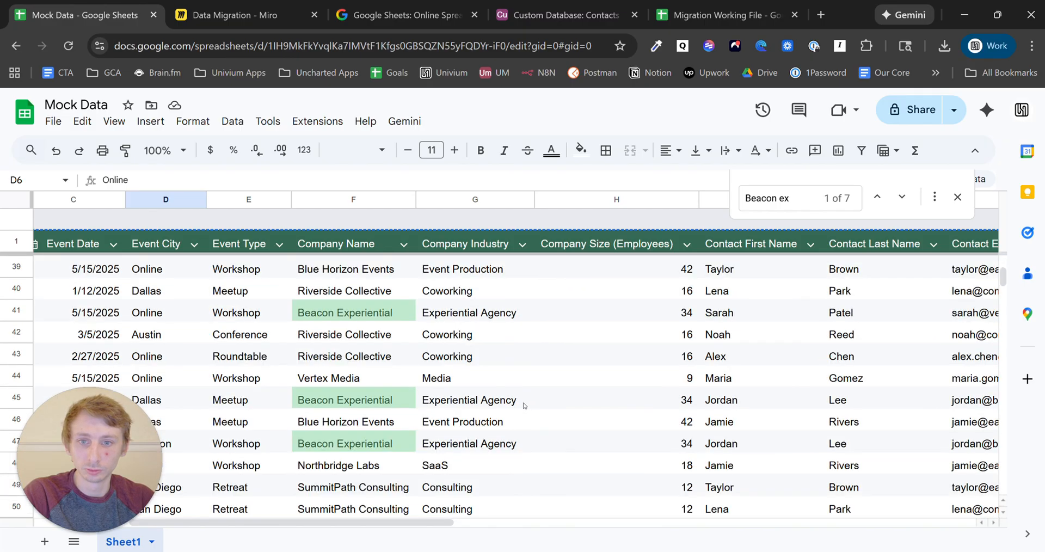
pyautogui.scroll(3, 526, 405)
pyautogui.scroll(-3, 613, 394)
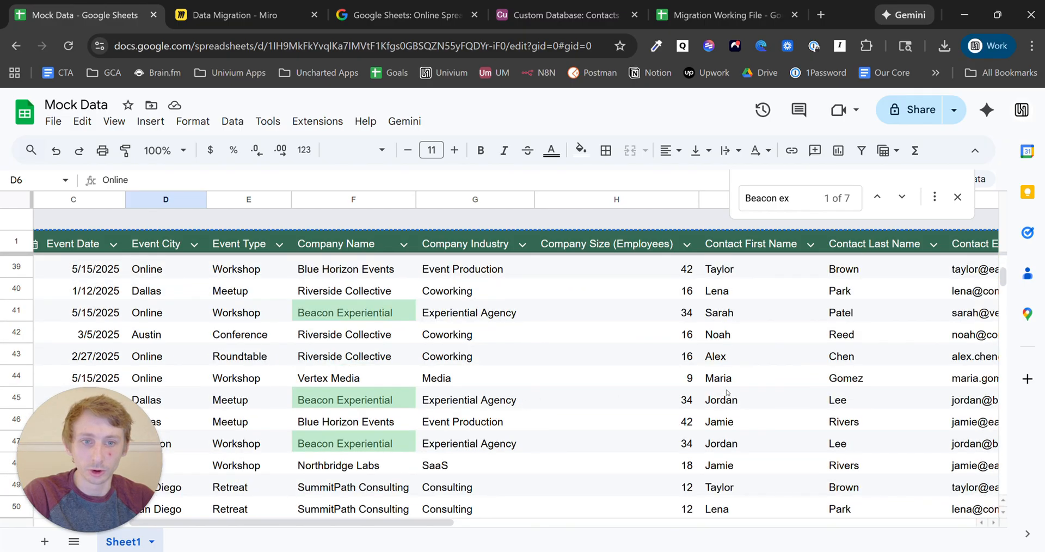
pyautogui.hotkey('ctrl', '4')
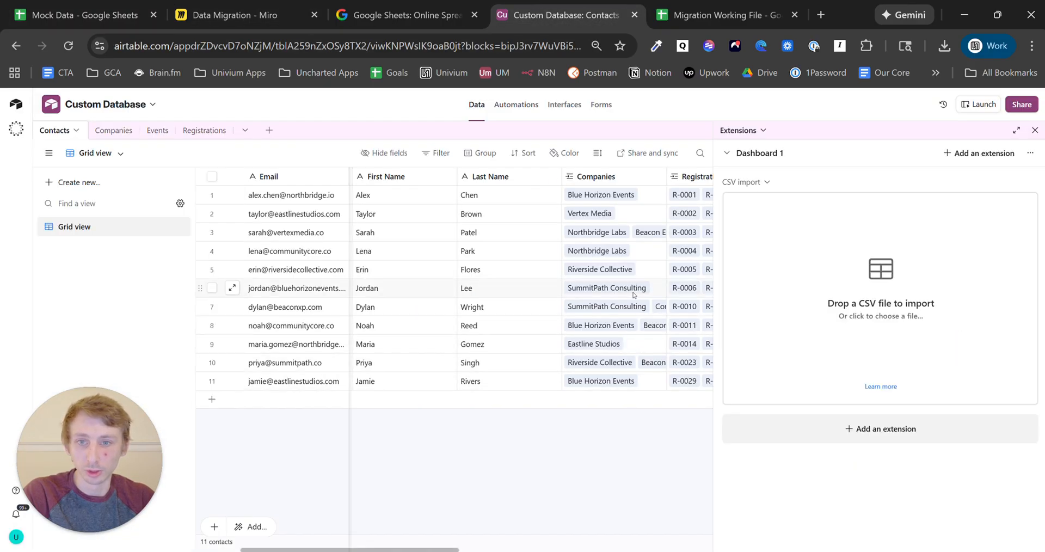
pyautogui.click(657, 292)
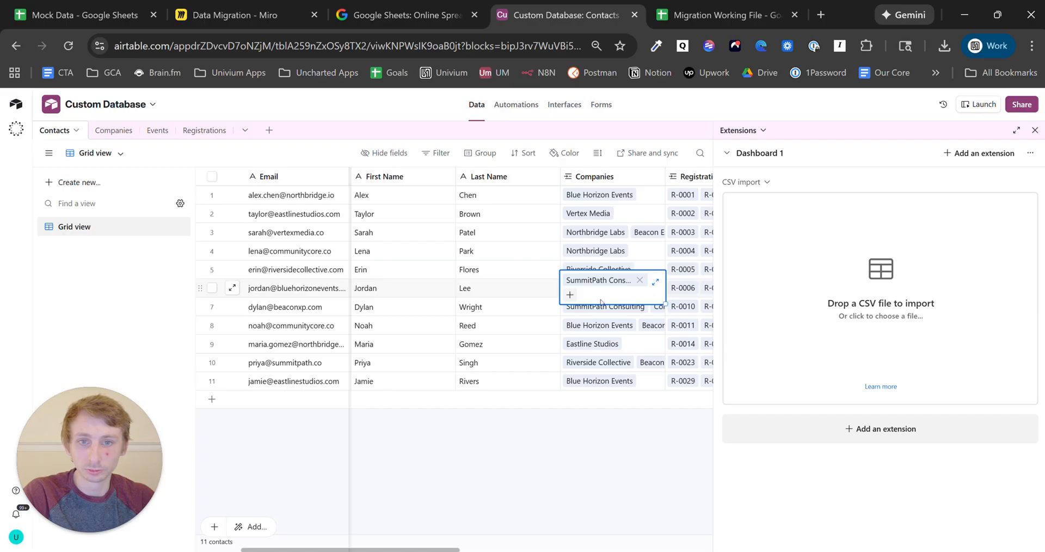
pyautogui.click(569, 295)
pyautogui.write('beac')
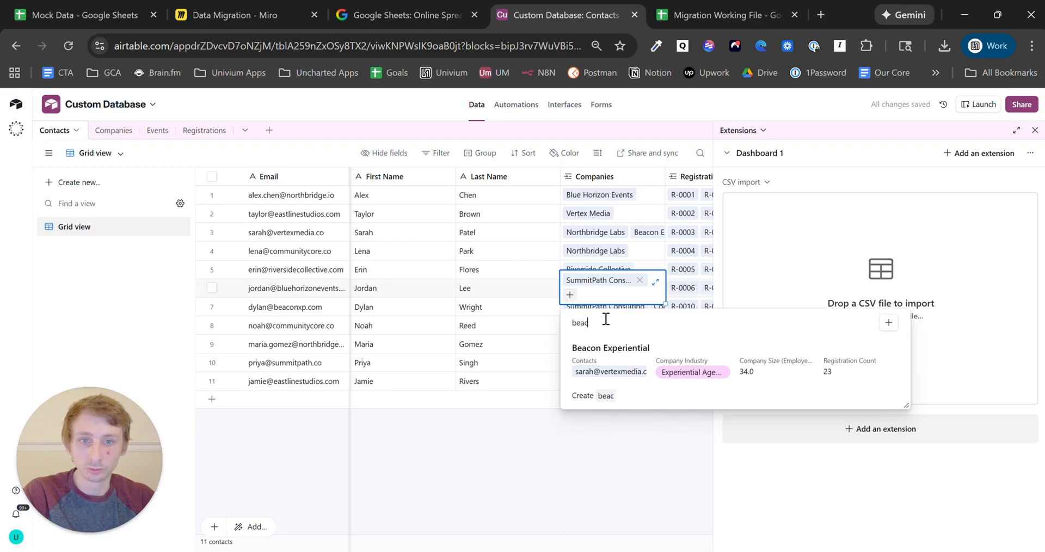
pyautogui.click(623, 348)
pyautogui.click(590, 478)
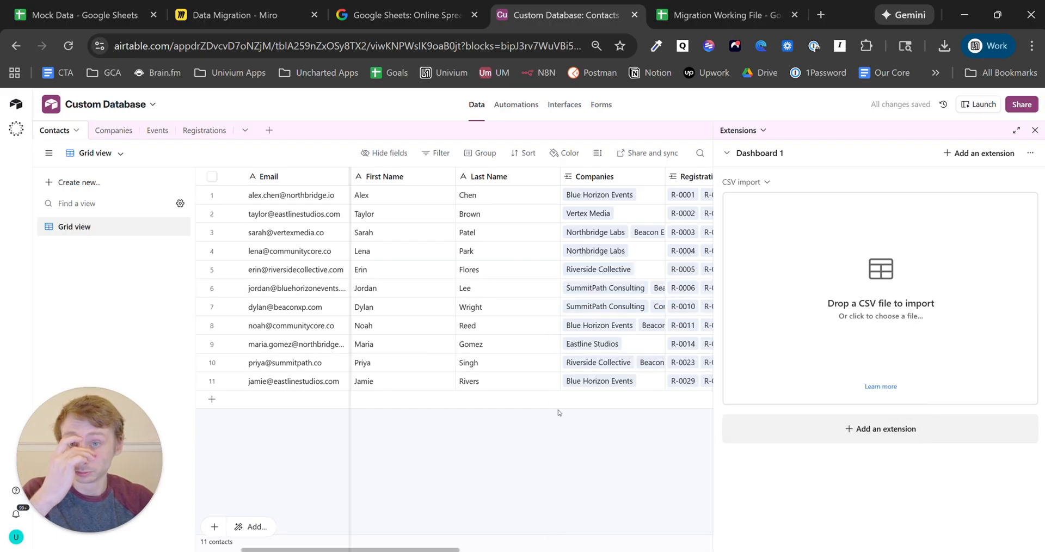
# - Review the Registrations table, return to Contacts, and close the extensions panel
pyautogui.click(205, 131)
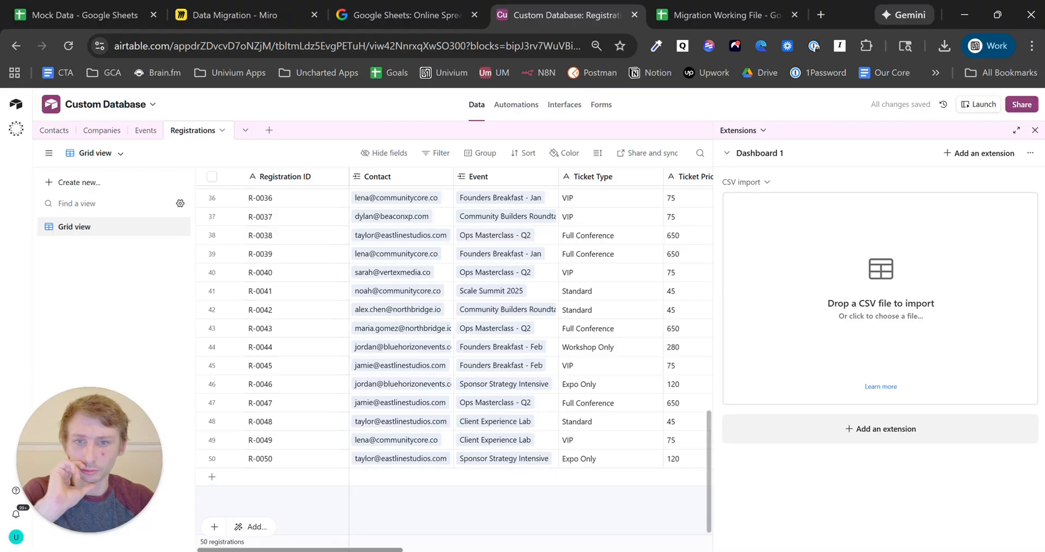
pyautogui.scroll(-1, 380, 551)
pyautogui.scroll(10, 515, 481)
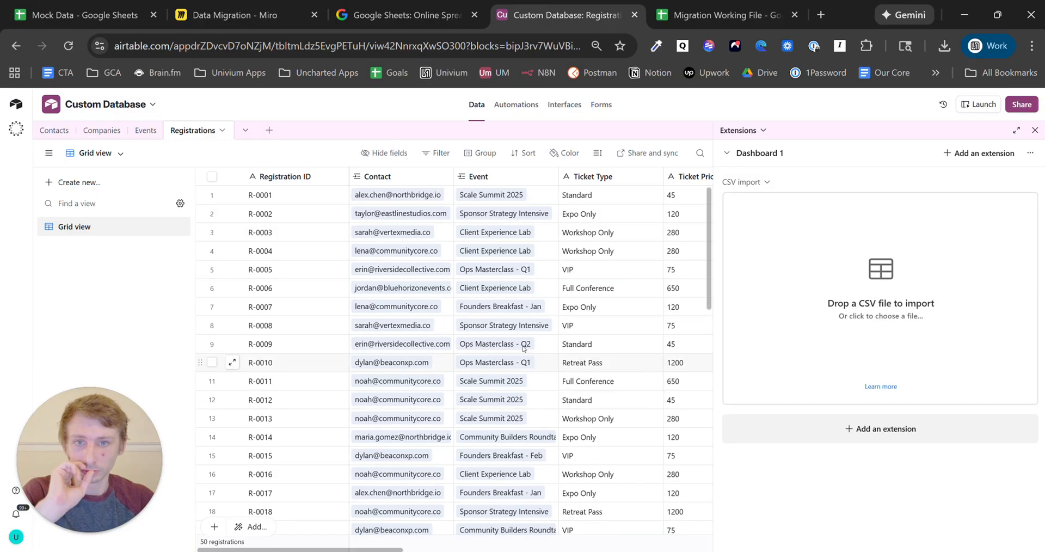
pyautogui.scroll(-7, 538, 296)
pyautogui.scroll(-5, 538, 296)
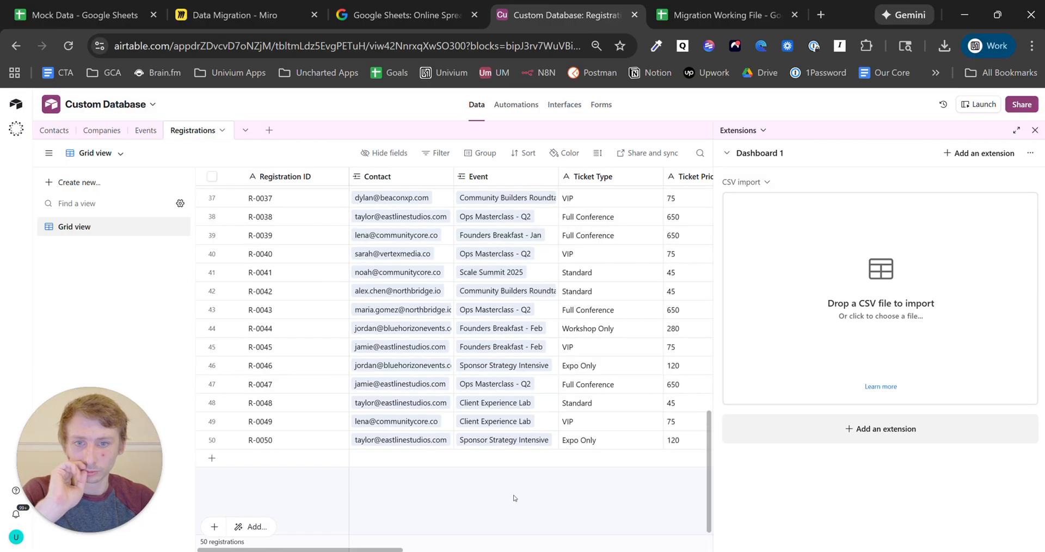
pyautogui.hscroll(2, 463, 490)
pyautogui.hscroll(-2, 525, 482)
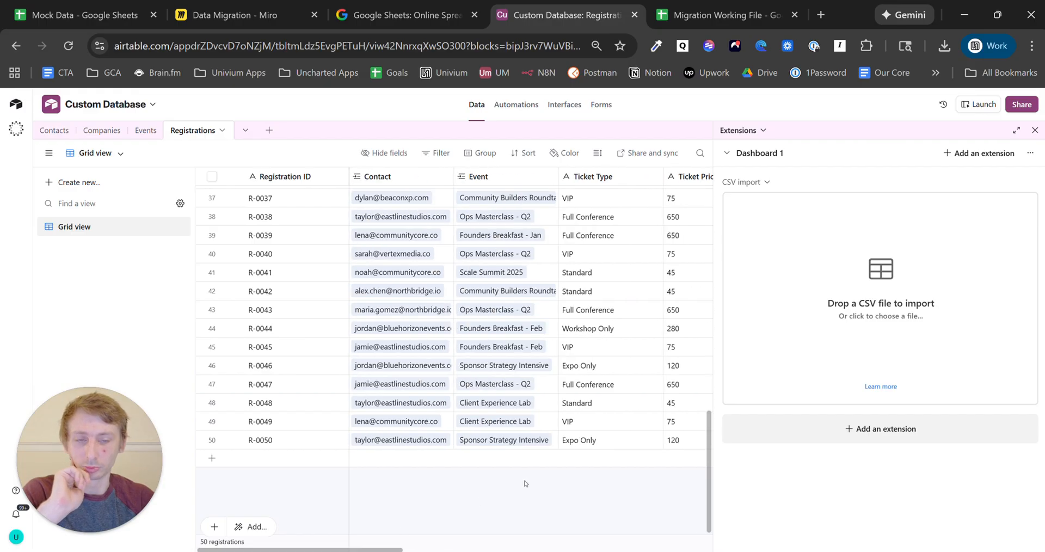
pyautogui.click(54, 130)
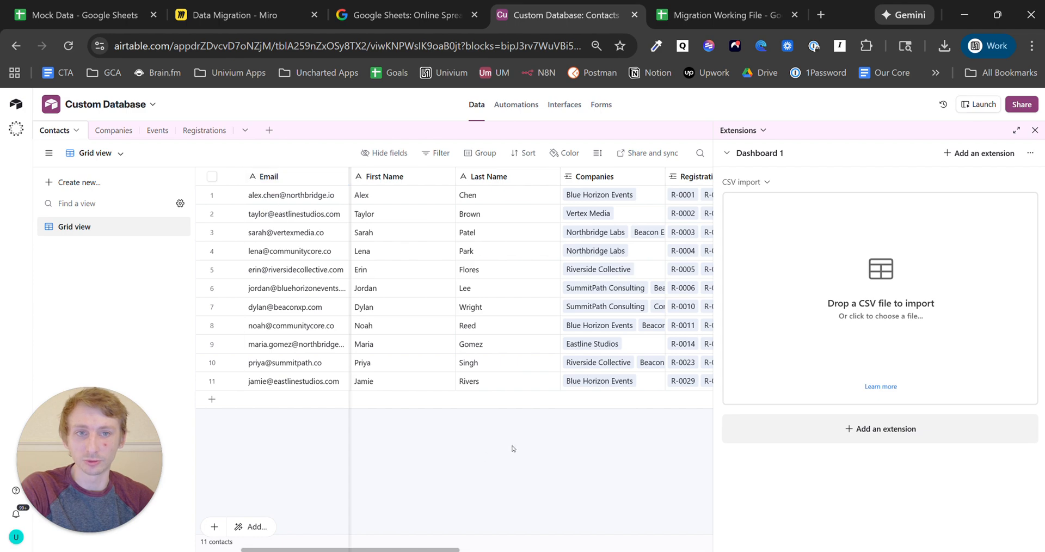
pyautogui.click(1035, 131)
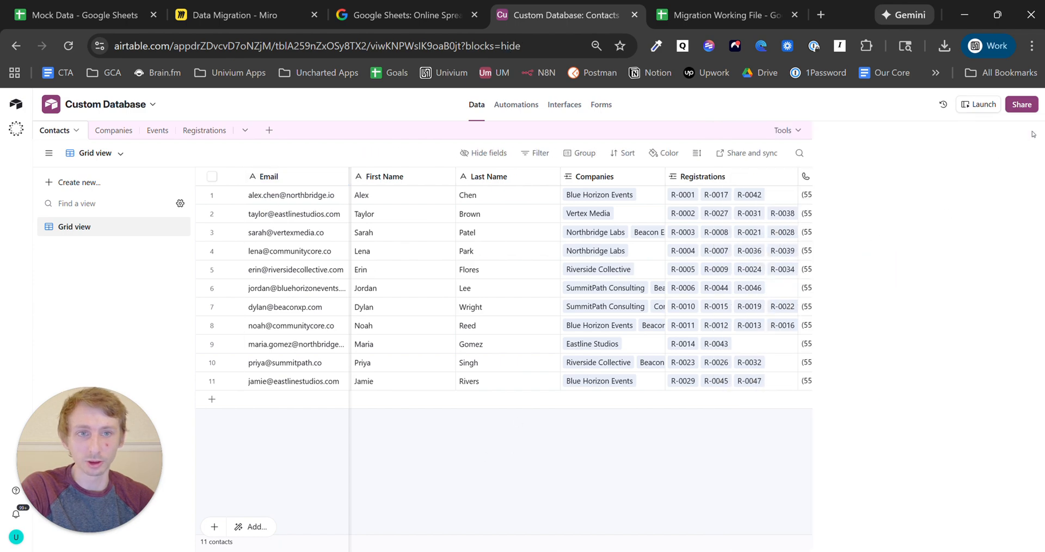